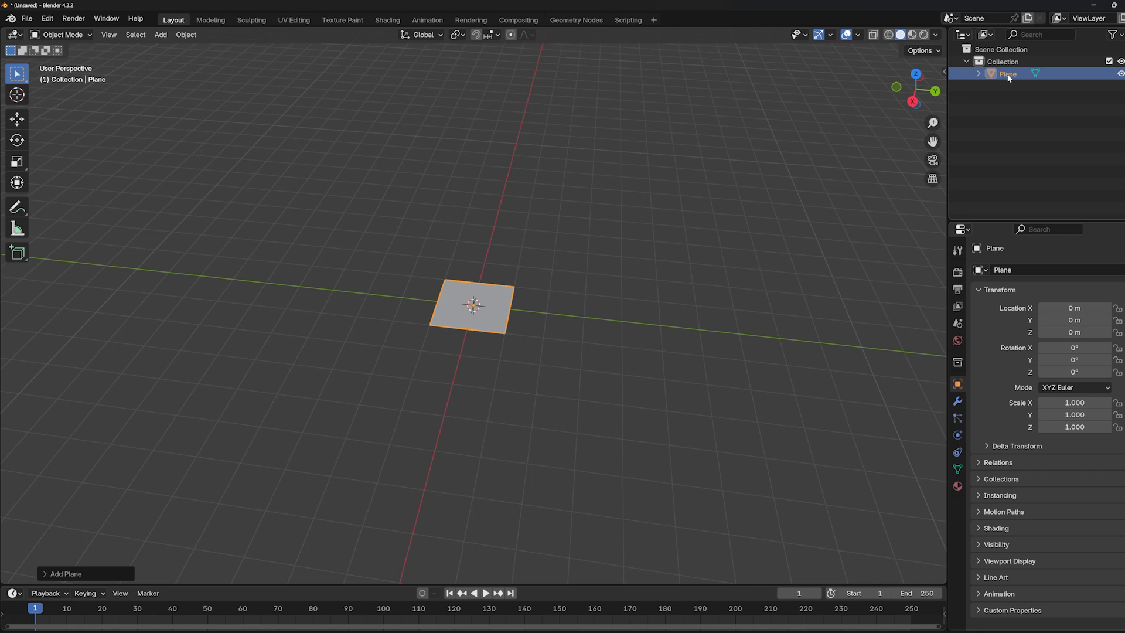
- Rename the plane object as spy
{"action": "double_click", "coordinate": [1008, 75]}
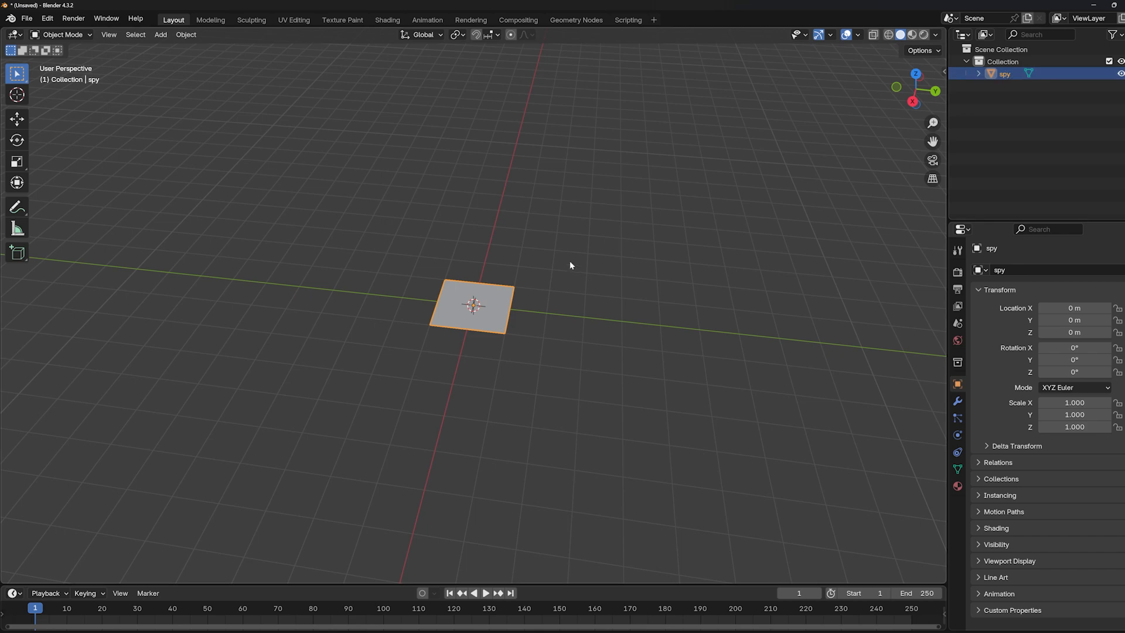
{"action": "scroll", "coordinate": [553, 271], "scroll_direction": "up", "scroll_amount": 6}
{"action": "scroll", "coordinate": [546, 276], "scroll_direction": "down", "scroll_amount": 5}
- Switch to the Geometry Nodes workspace and expand the 3D viewport over the spreadsheet and node editor areas
{"action": "left_click", "coordinate": [585, 21]}
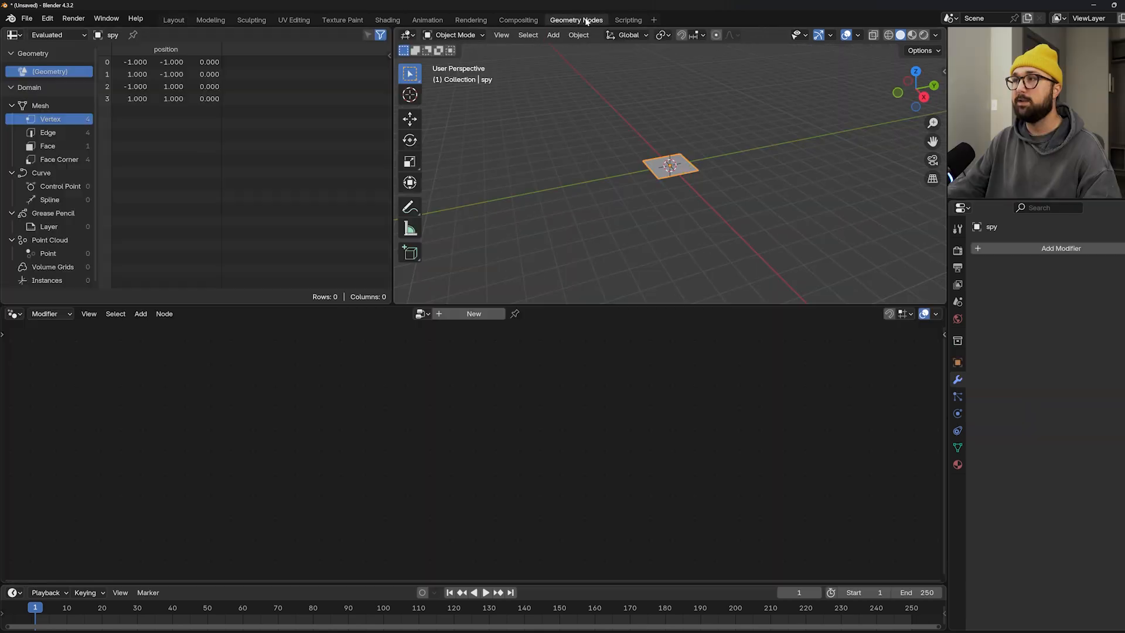
{"action": "left_click_drag", "start_coordinate": [396, 300], "coordinate": [312, 299]}
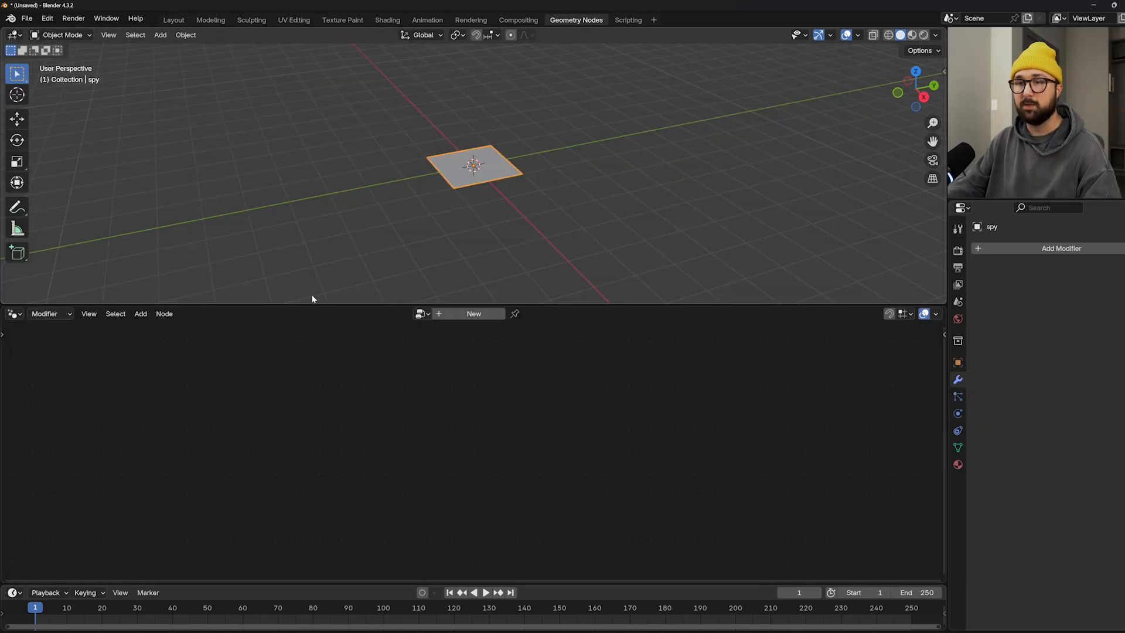
{"action": "left_click_drag", "start_coordinate": [3, 301], "coordinate": [3, 341]}
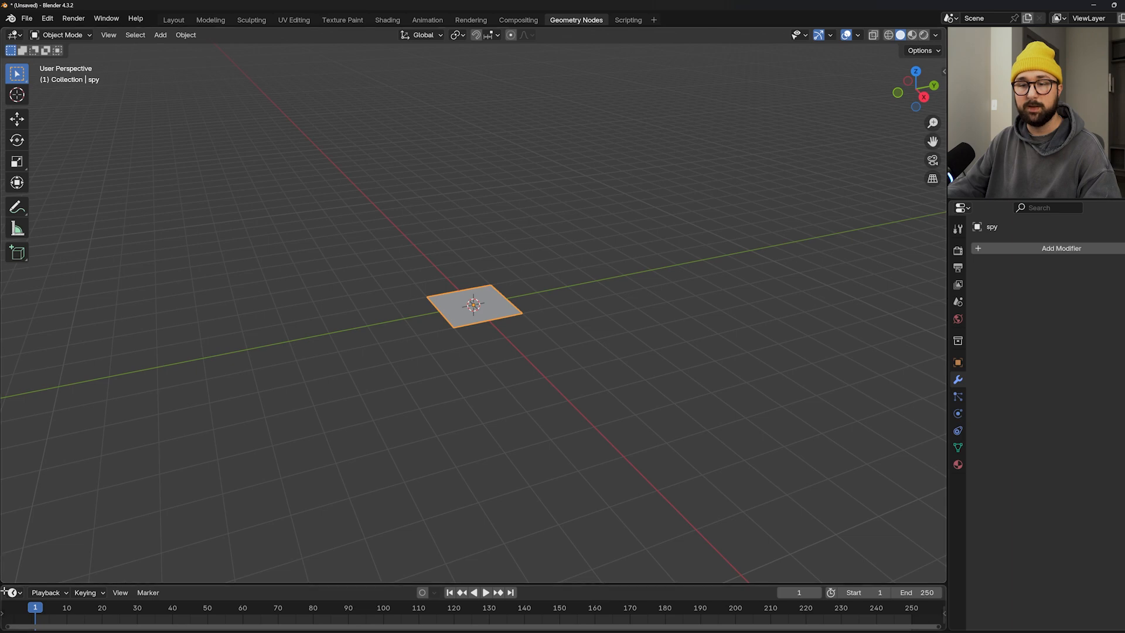
- Split the 3D viewport into two side-by-side areas, make one a Geometry Node Editor, and hide its sidebar
{"action": "left_click_drag", "start_coordinate": [4, 582], "coordinate": [480, 550]}
{"action": "left_click", "coordinate": [15, 37]}
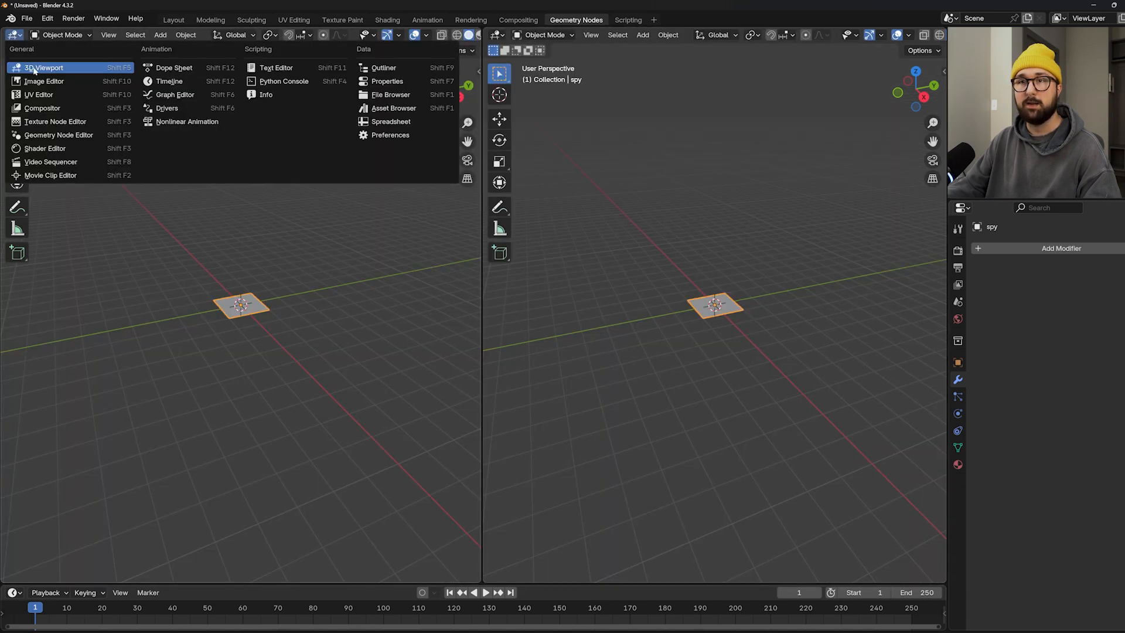
{"action": "left_click", "coordinate": [36, 136]}
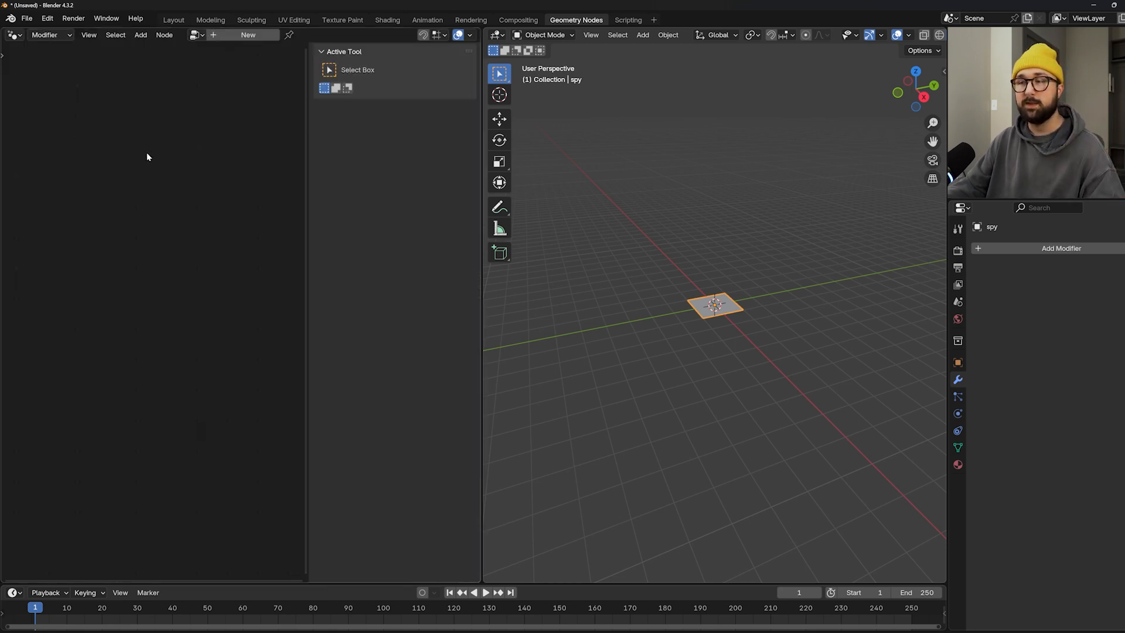
{"action": "key", "text": "n"}
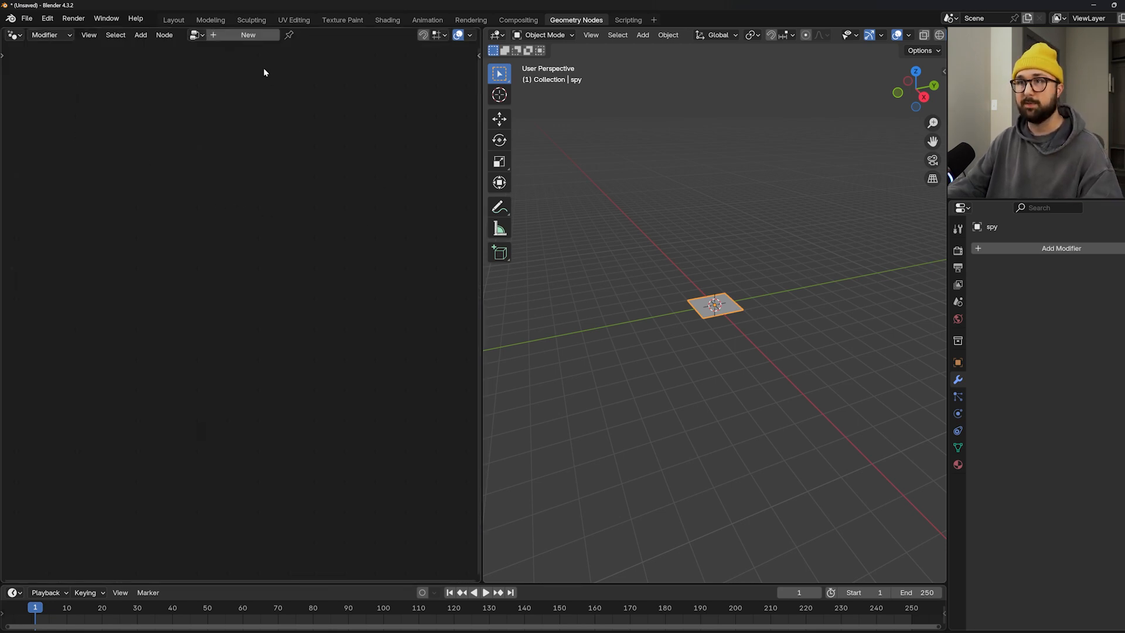
- Create a new geometry node tree on the spy object and add a Curve Spiral node above the Group Input
{"action": "left_click", "coordinate": [248, 35]}
{"action": "key", "text": "Home"}
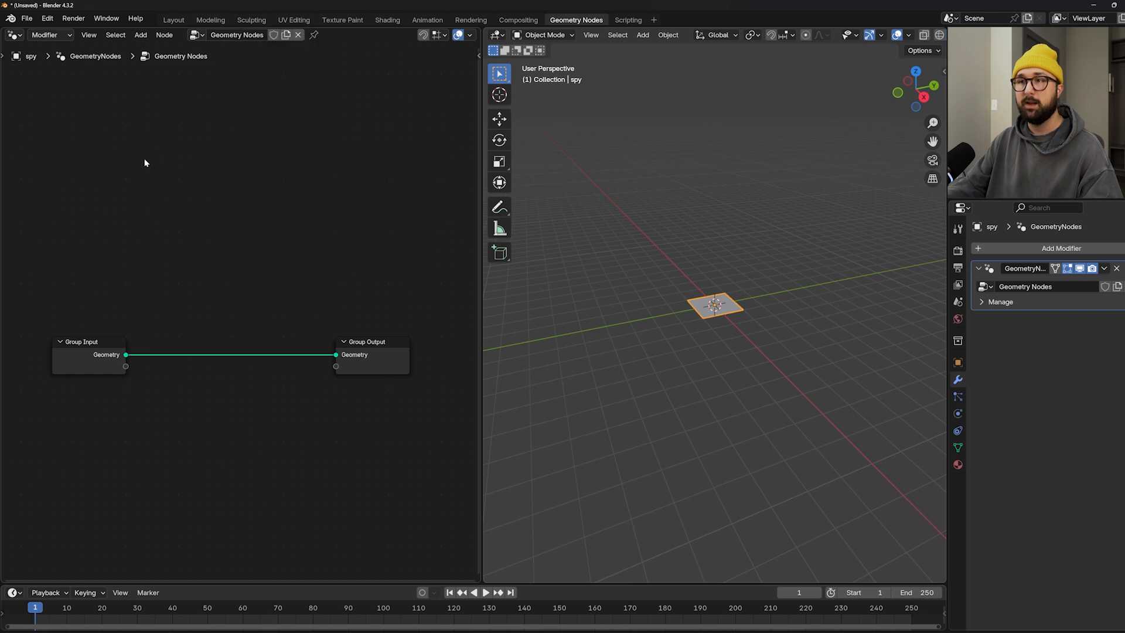
{"action": "key", "text": "shift+a"}
{"action": "type", "text": "sp"}
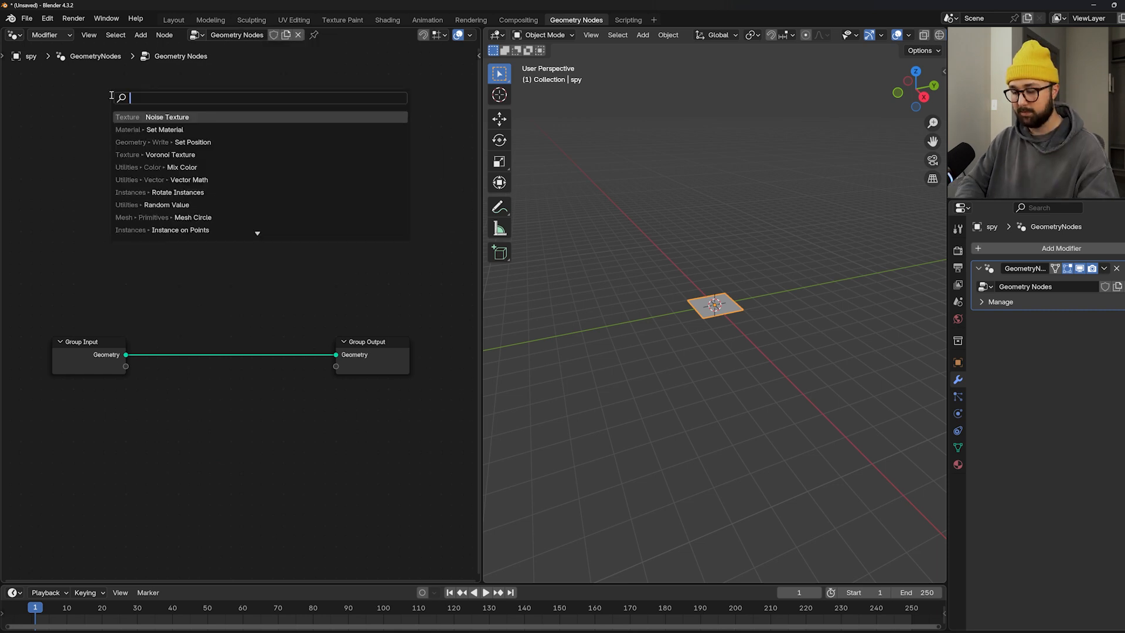
{"action": "left_click", "coordinate": [176, 154]}
{"action": "left_click", "coordinate": [98, 225]}
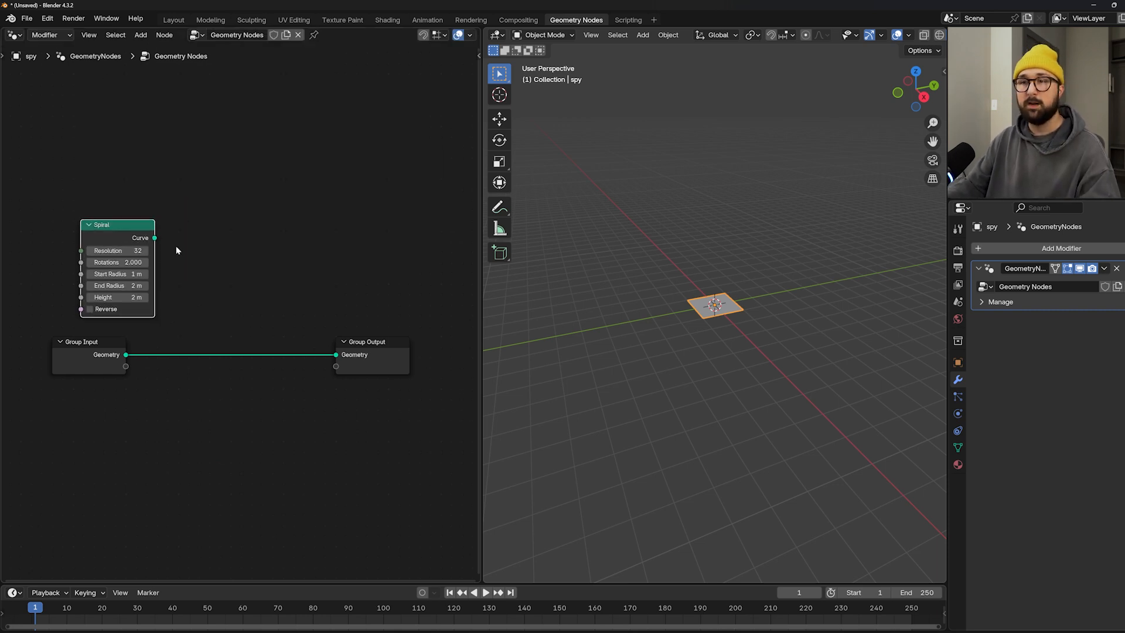
- Connect the Spiral's Curve output to the Group Output's Geometry and delete the Group Input node
{"action": "left_click", "coordinate": [166, 240]}
{"action": "left_click_drag", "start_coordinate": [314, 340], "coordinate": [337, 354]}
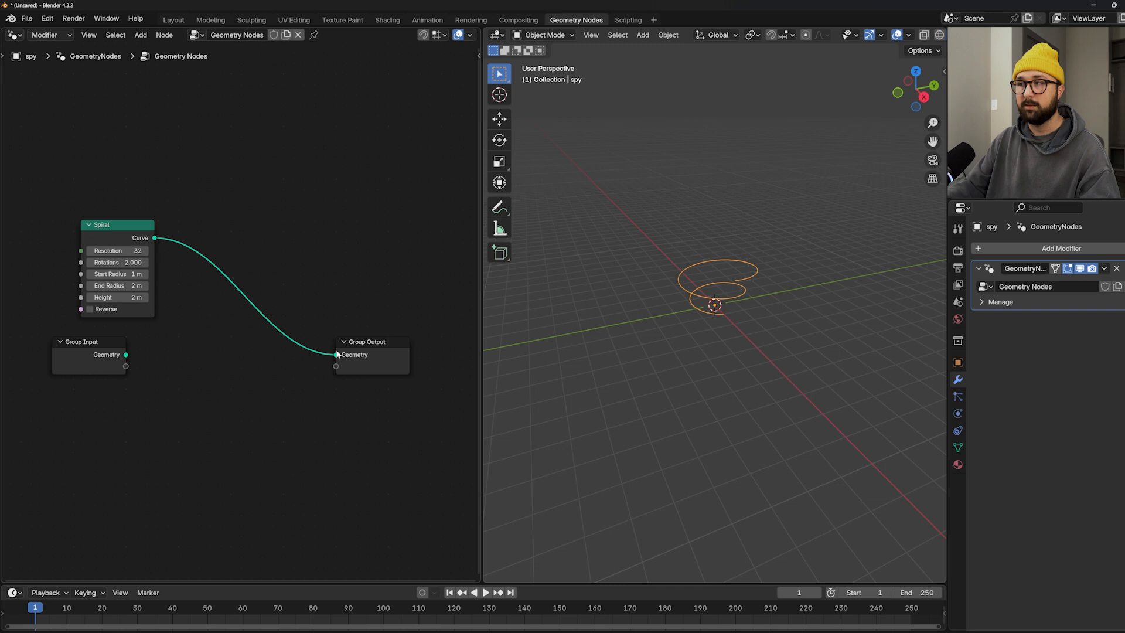
{"action": "left_click", "coordinate": [70, 362]}
{"action": "key", "text": "x"}
- Set the Spiral node's height to 0 m and its rotations to 50
{"action": "middle_click_drag", "start_coordinate": [108, 293], "coordinate": [145, 203]}
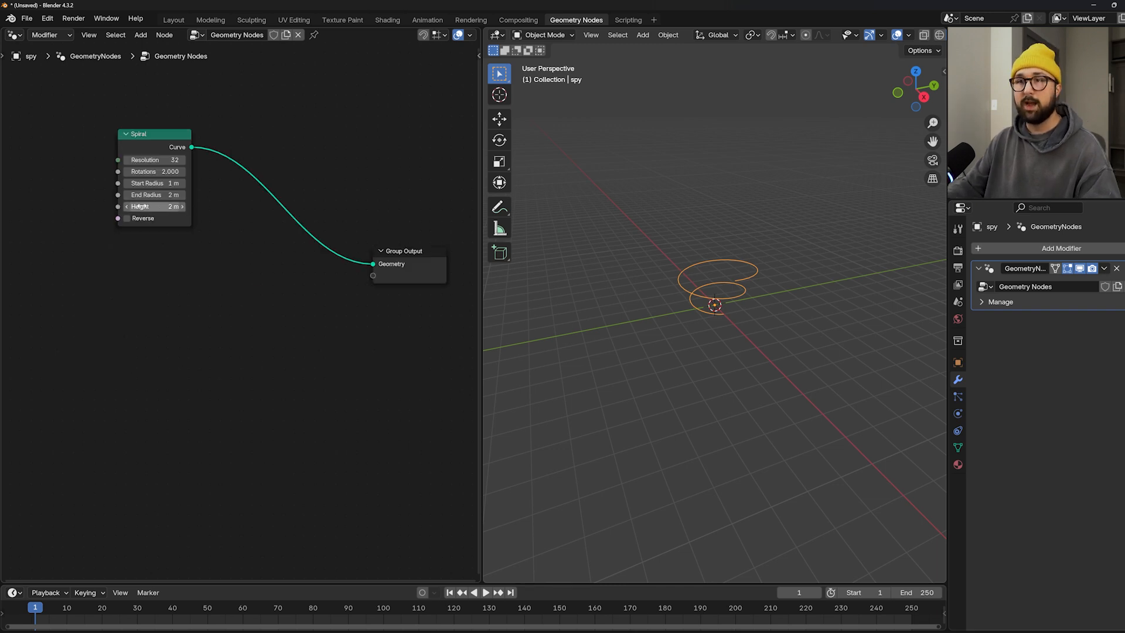
{"action": "left_click", "coordinate": [139, 206]}
{"action": "type", "text": "0"}
{"action": "key", "text": "Return"}
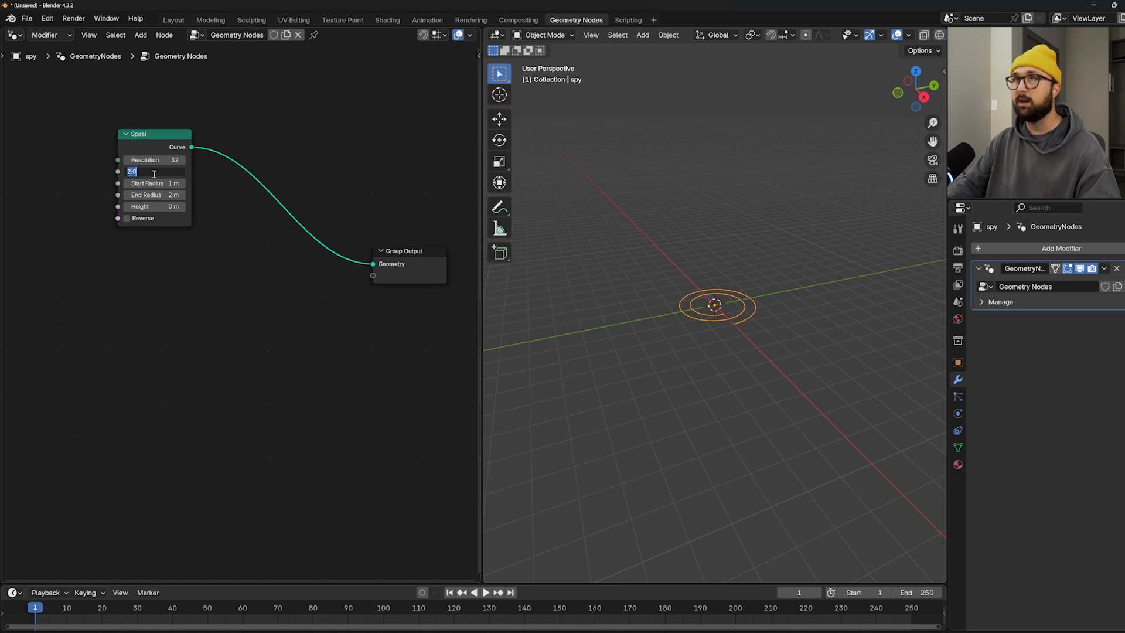
{"action": "left_click", "coordinate": [154, 174]}
{"action": "type", "text": "50"}
{"action": "key", "text": "Return"}
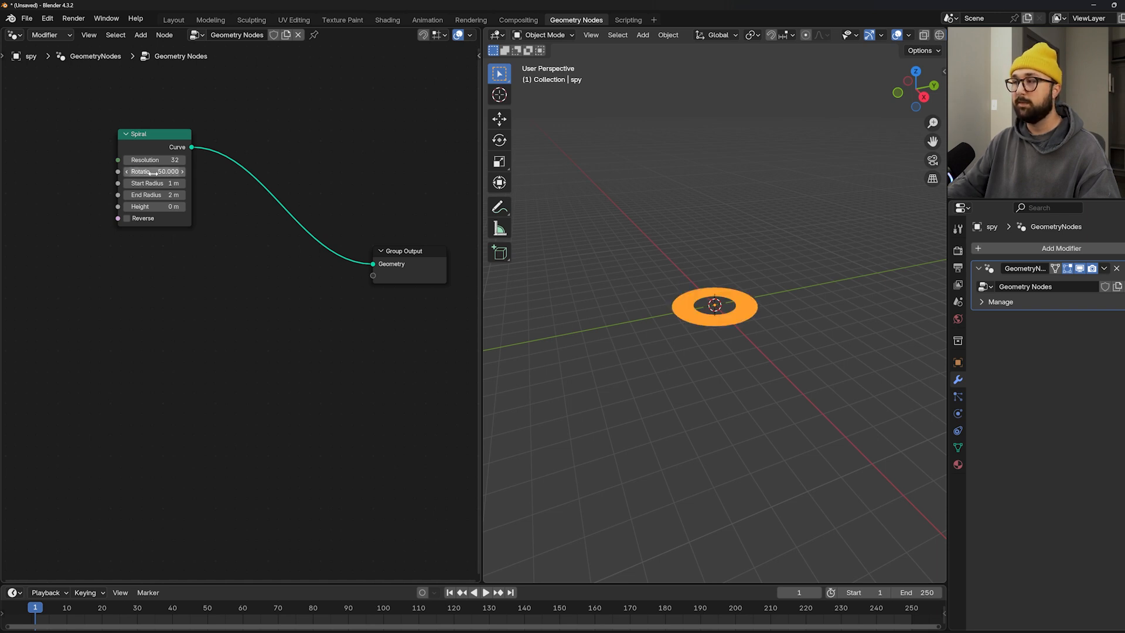
- Set the Spiral node's resolution to 100
{"action": "scroll", "coordinate": [761, 369], "scroll_direction": "up", "scroll_amount": 6}
{"action": "middle_click_drag", "start_coordinate": [797, 325], "coordinate": [798, 355]}
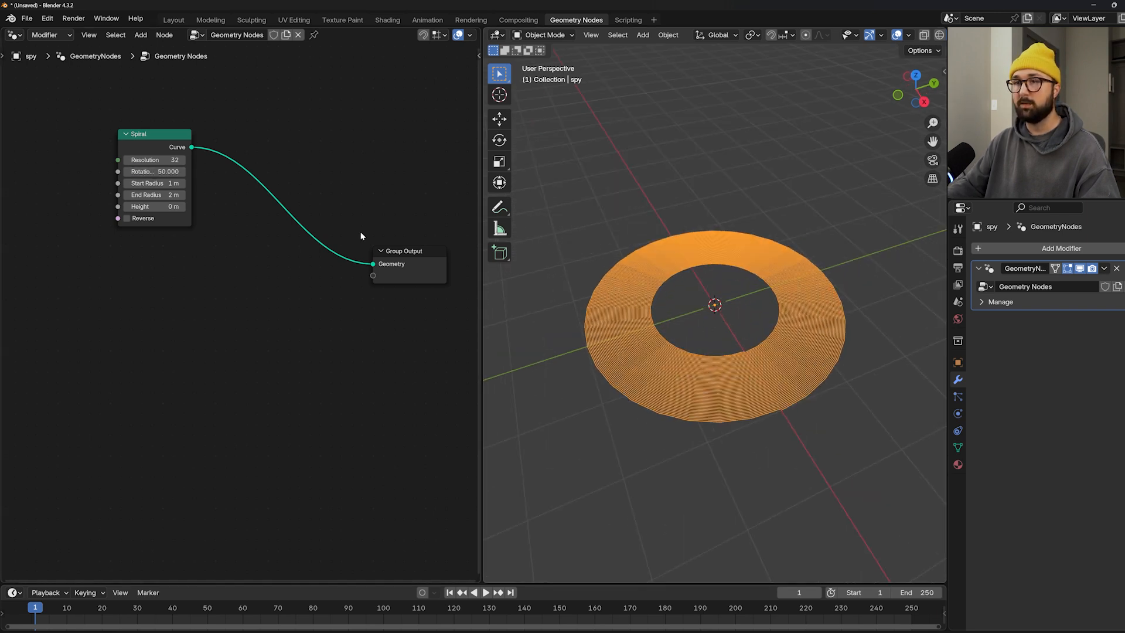
{"action": "left_click", "coordinate": [157, 160]}
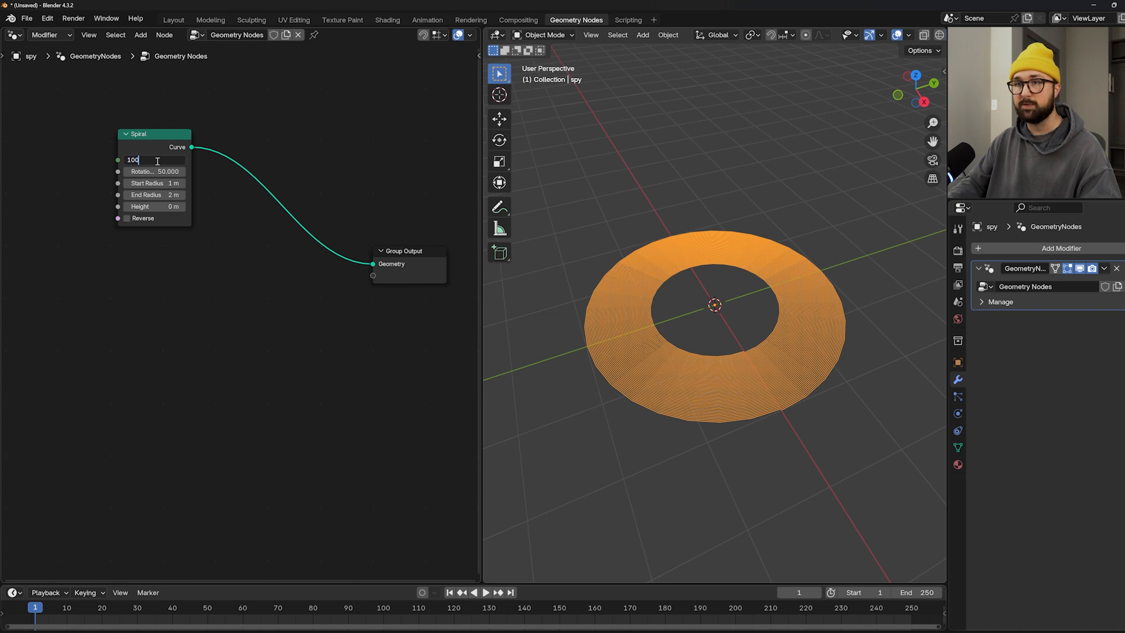
{"action": "type", "text": "100"}
{"action": "key", "text": "Return"}
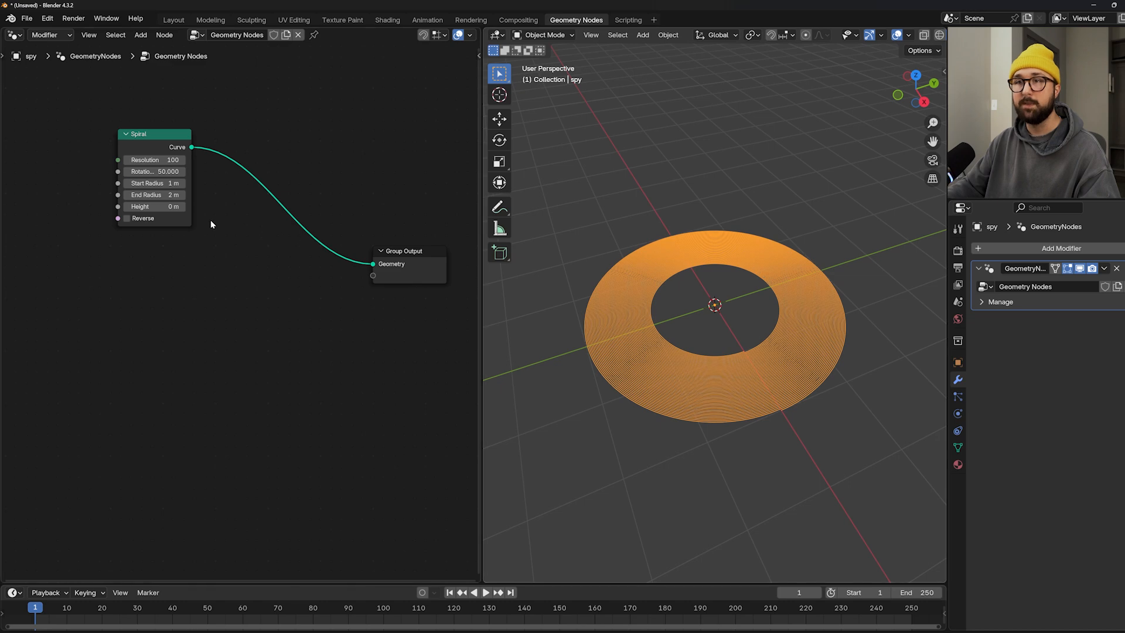
- Set the Spiral node's start radius to 0.8 m and end radius to 3.2 m
{"action": "key", "text": "Return"}
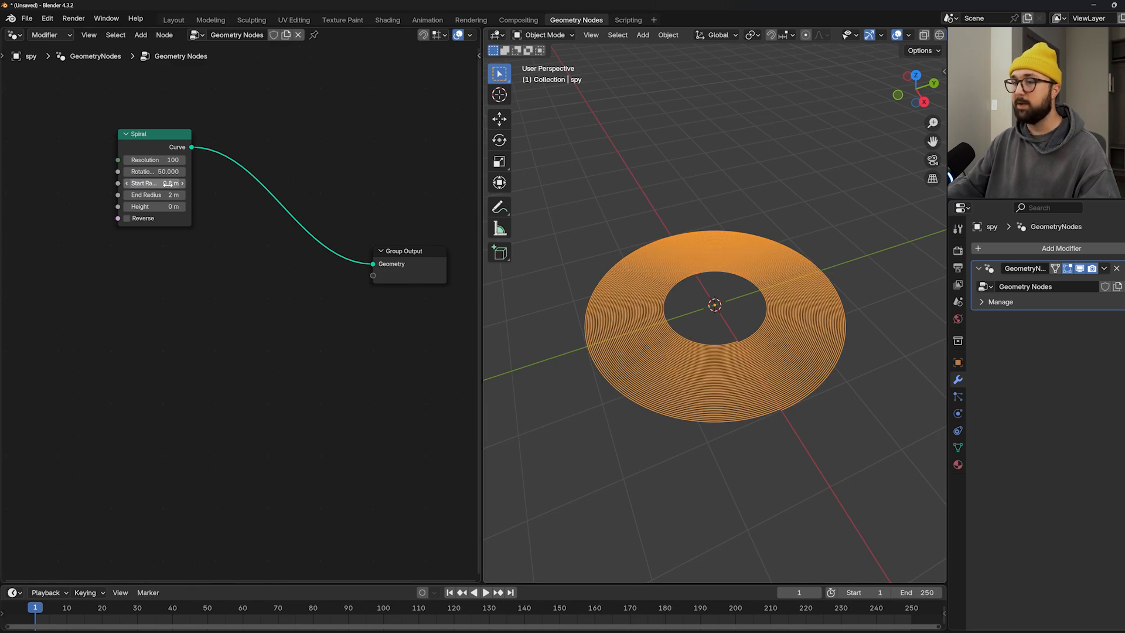
{"action": "left_click", "coordinate": [166, 194]}
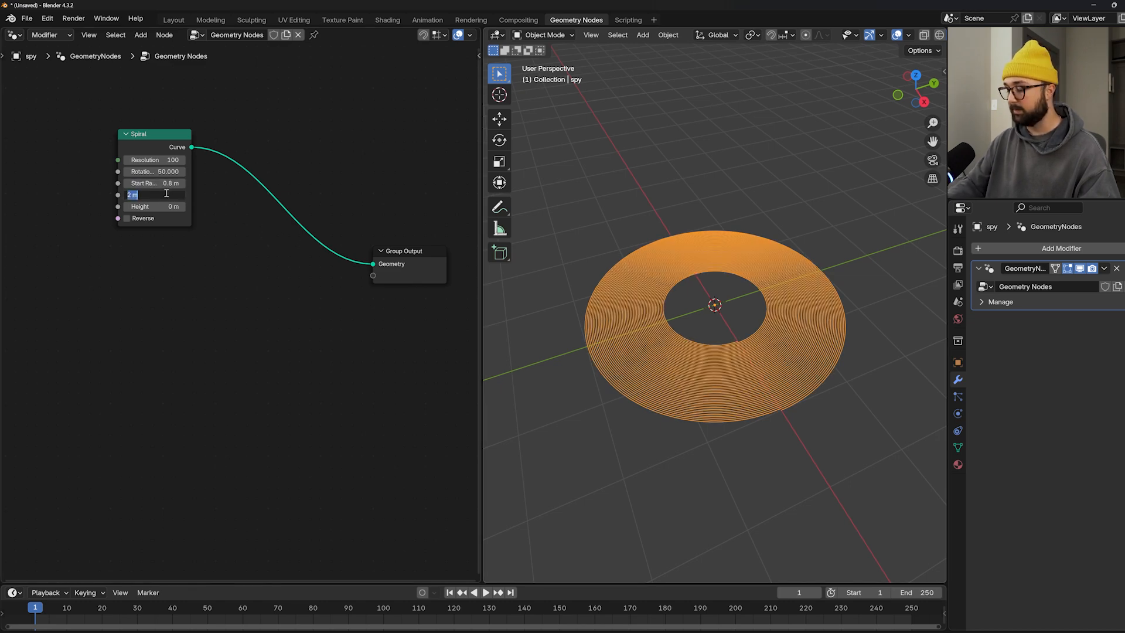
{"action": "type", "text": "3.2"}
{"action": "key", "text": "Return"}
- Add an ico sphere at the spiral's centre and scale it down to fit inside the inner hole
{"action": "middle_click_drag", "start_coordinate": [718, 354], "coordinate": [717, 298]}
{"action": "key", "text": "shift+a"}
{"action": "mouse_move", "coordinate": [703, 307]}
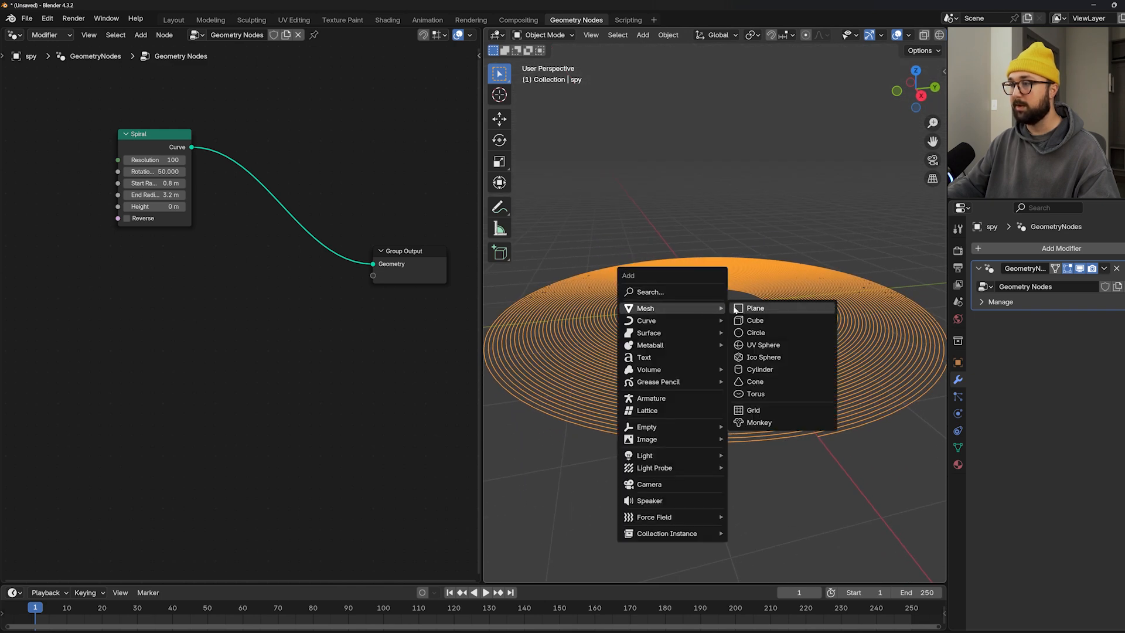
{"action": "left_click", "coordinate": [757, 356]}
{"action": "scroll", "coordinate": [755, 347], "scroll_direction": "up", "scroll_amount": 4}
{"action": "key", "text": "s"}
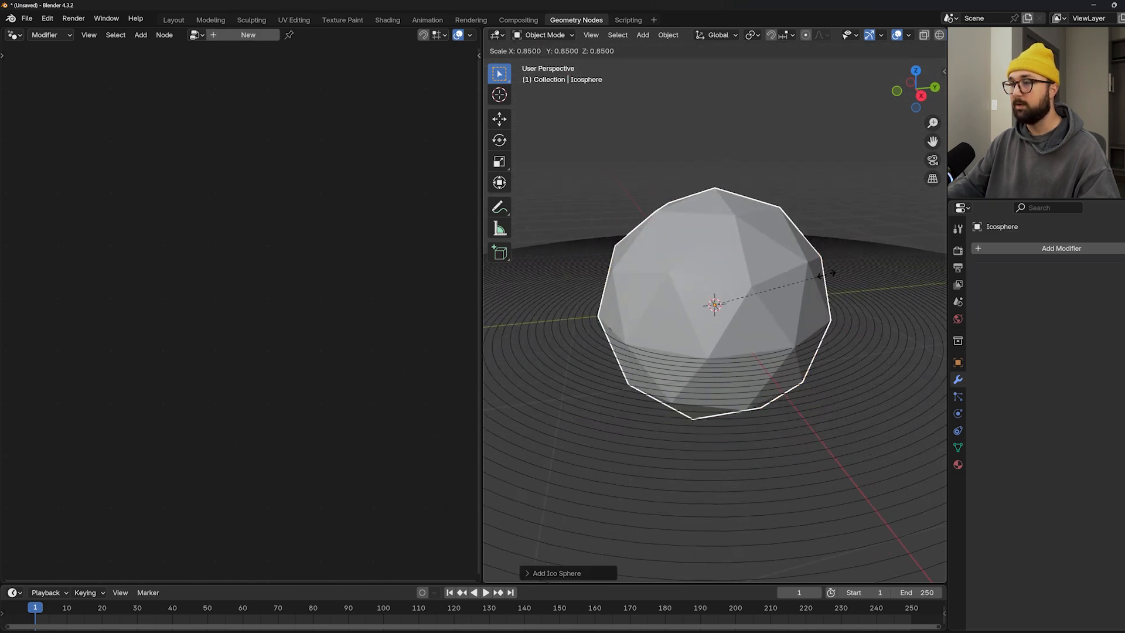
{"action": "left_click", "coordinate": [809, 282]}
- Subdivide the whole ico sphere mesh with 5 cuts and a smoothness of 1.000
{"action": "key", "text": "Tab"}
{"action": "right_click", "coordinate": [815, 280]}
{"action": "left_click", "coordinate": [815, 280]}
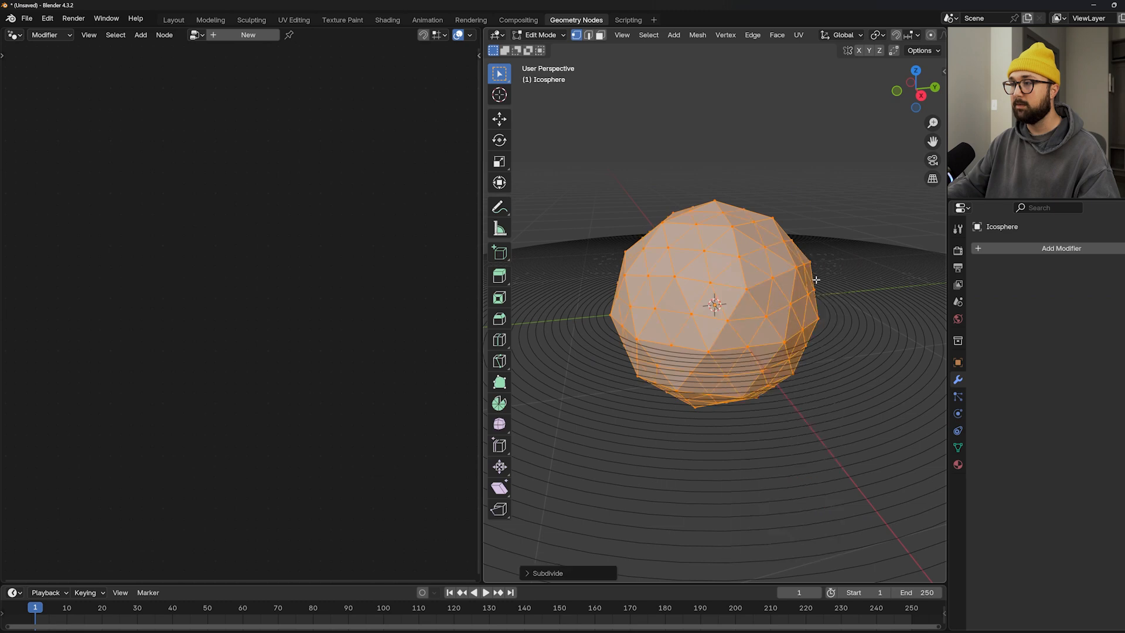
{"action": "left_click", "coordinate": [571, 573]}
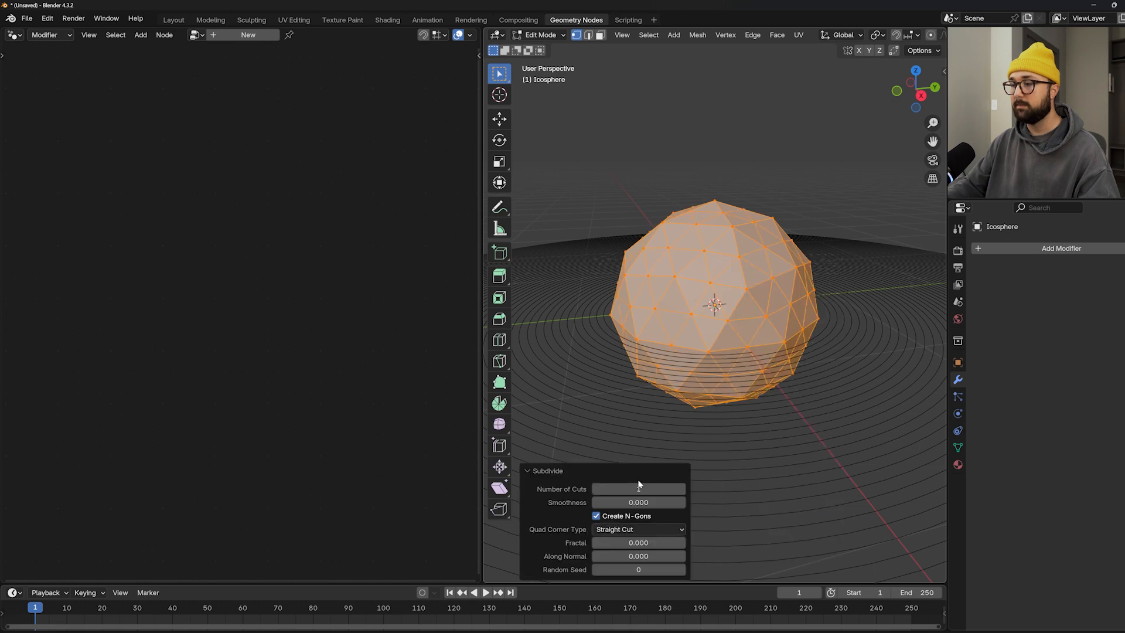
{"action": "left_click_drag", "start_coordinate": [644, 502], "coordinate": [761, 502]}
{"action": "left_click", "coordinate": [681, 489]}
{"action": "left_click", "coordinate": [681, 489]}
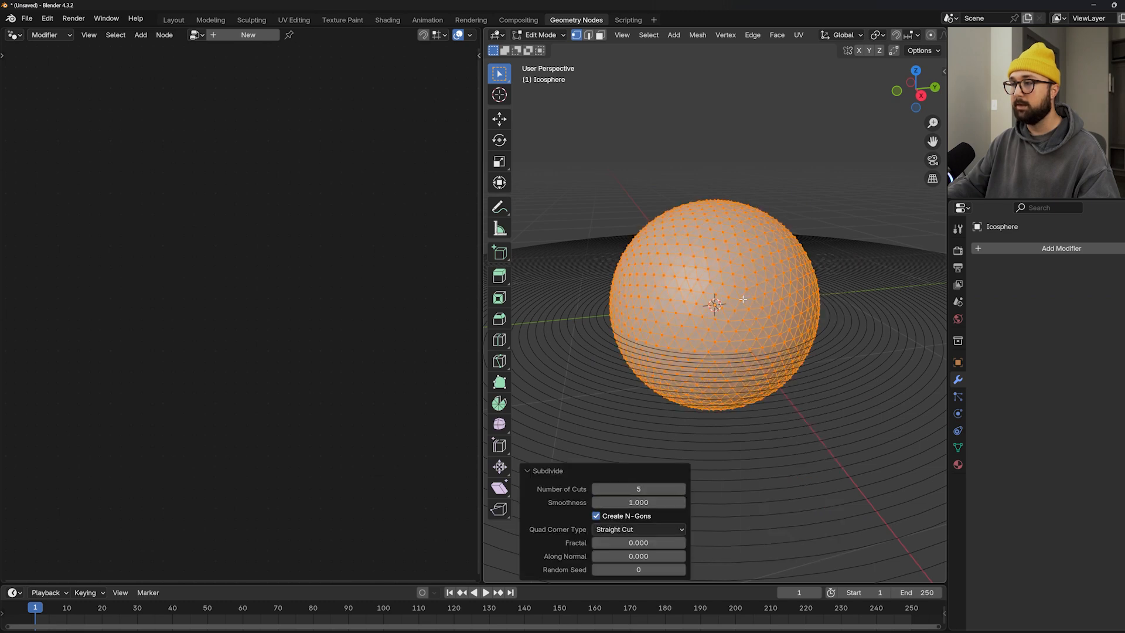
- Return the ico sphere to Object Mode and shade it smooth
{"action": "key", "text": "Tab"}
{"action": "right_click", "coordinate": [743, 298]}
{"action": "left_click", "coordinate": [742, 297]}
{"action": "scroll", "coordinate": [737, 375], "scroll_direction": "down", "scroll_amount": 3}
- Insert a Set Position node between the Spiral and Group Output nodes of the spy object
{"action": "left_click", "coordinate": [737, 403]}
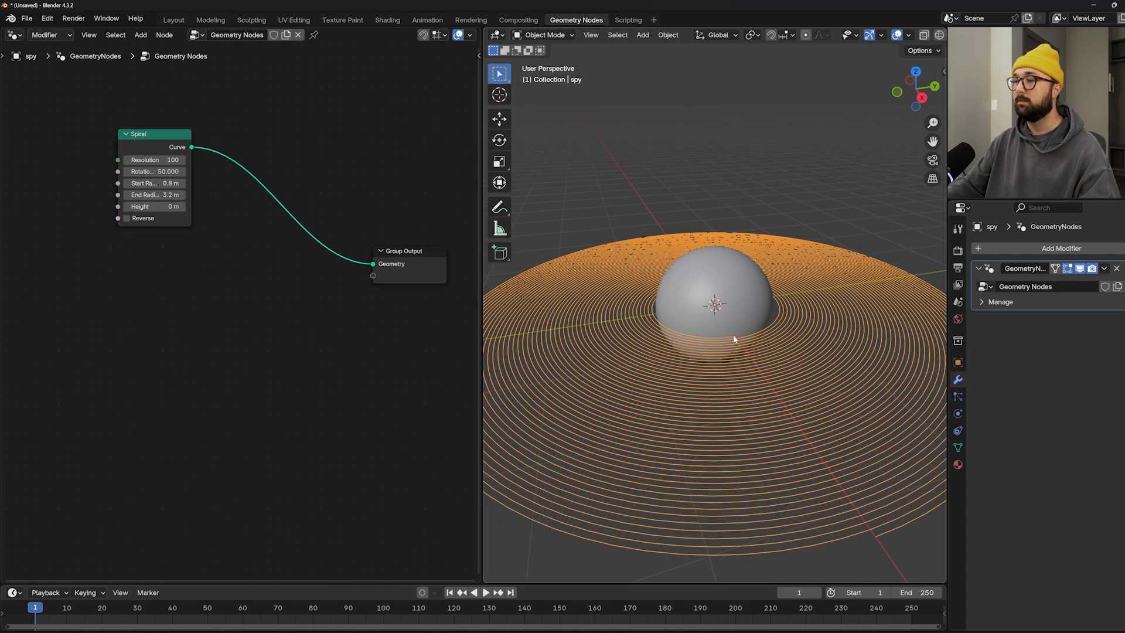
{"action": "left_click_drag", "start_coordinate": [164, 137], "coordinate": [107, 236]}
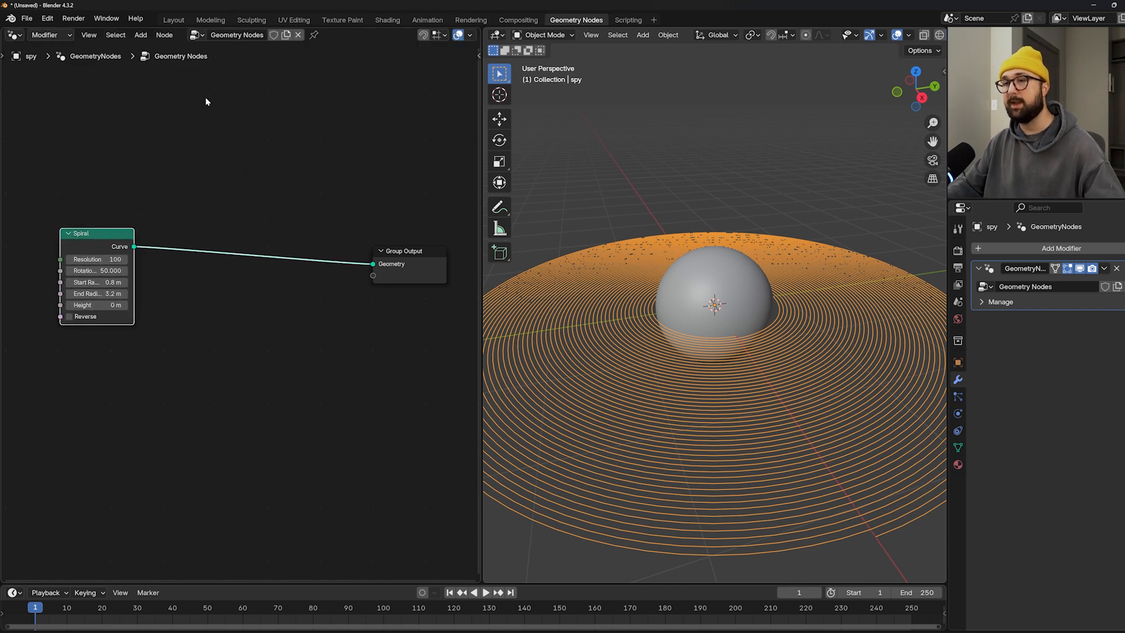
{"action": "key", "text": "shift+a"}
{"action": "left_click", "coordinate": [200, 81]}
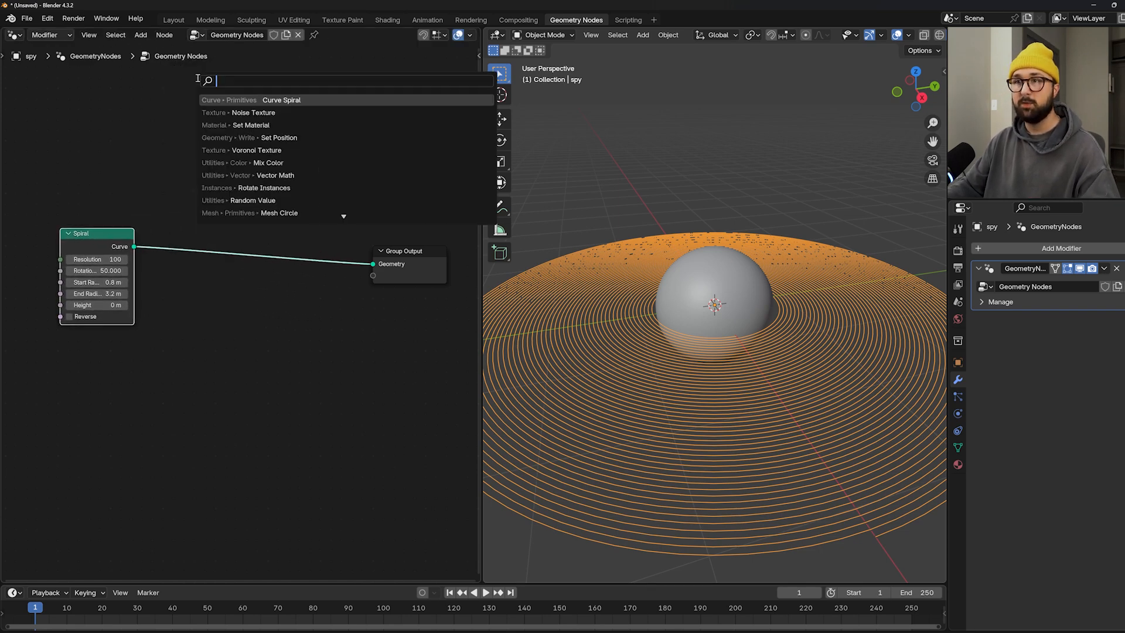
{"action": "type", "text": "set pos"}
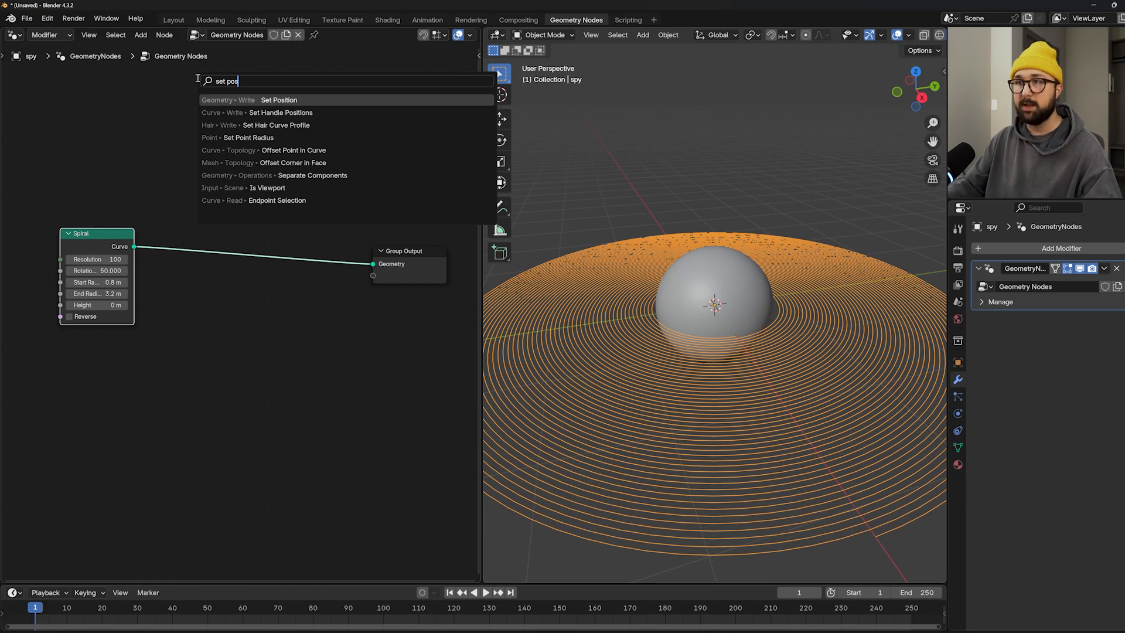
{"action": "left_click", "coordinate": [288, 100]}
{"action": "left_click", "coordinate": [296, 246]}
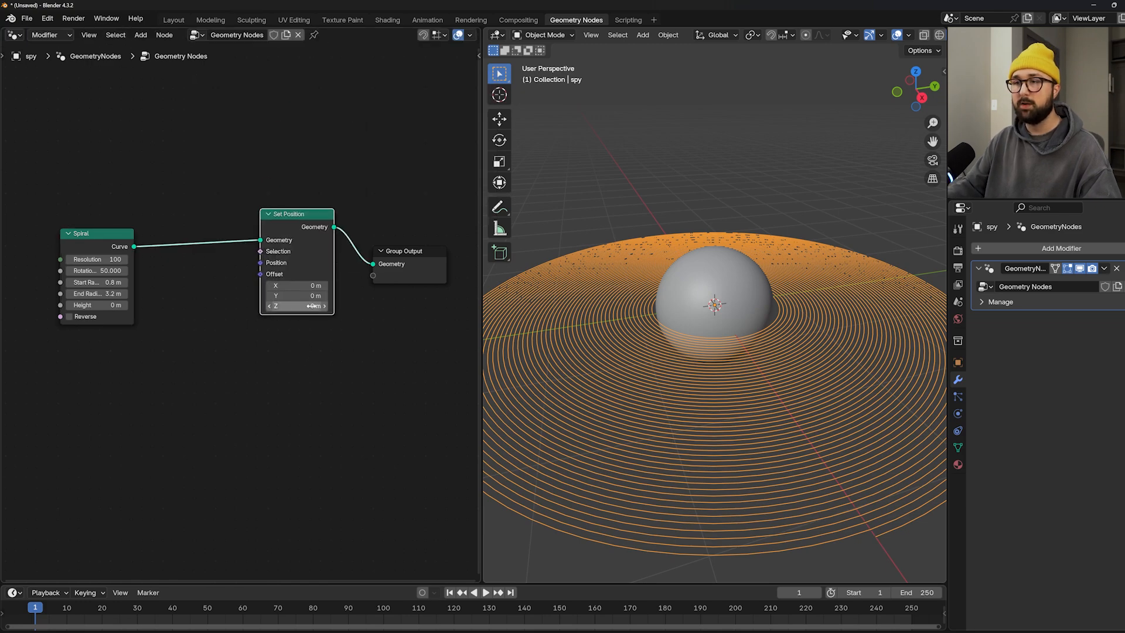
{"action": "left_click_drag", "start_coordinate": [311, 305], "coordinate": [381, 305]}
{"action": "key", "text": "Escape"}
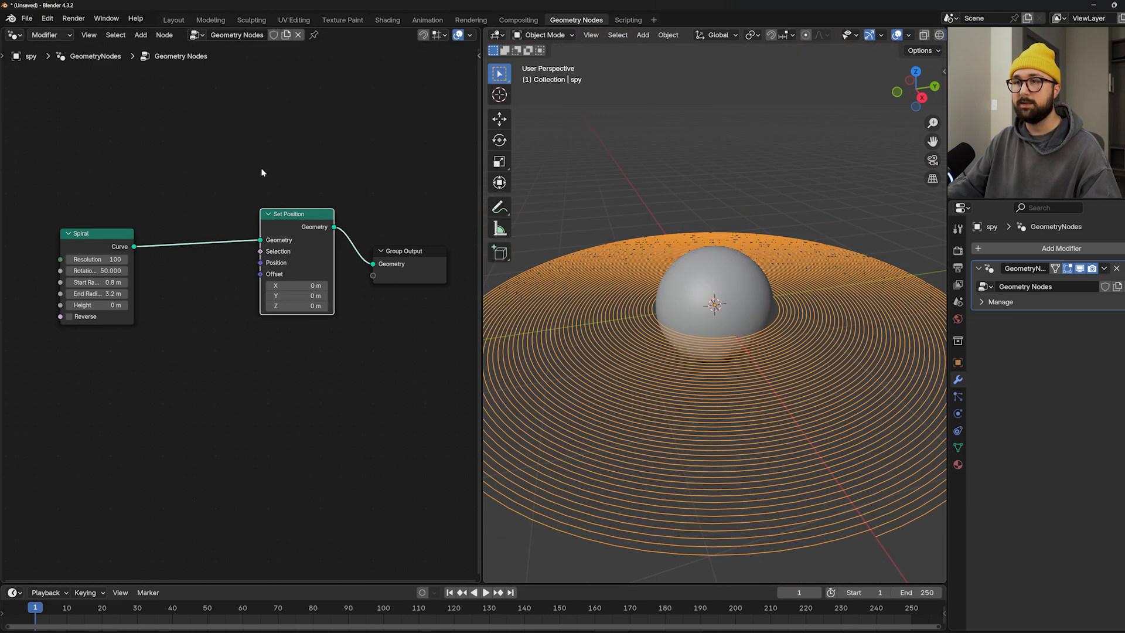
- Add a Combine XYZ node, connect its Vector output to the Set Position offset, and place it beneath that node
{"action": "key", "text": "shift+a"}
{"action": "type", "text": "cpmb"}
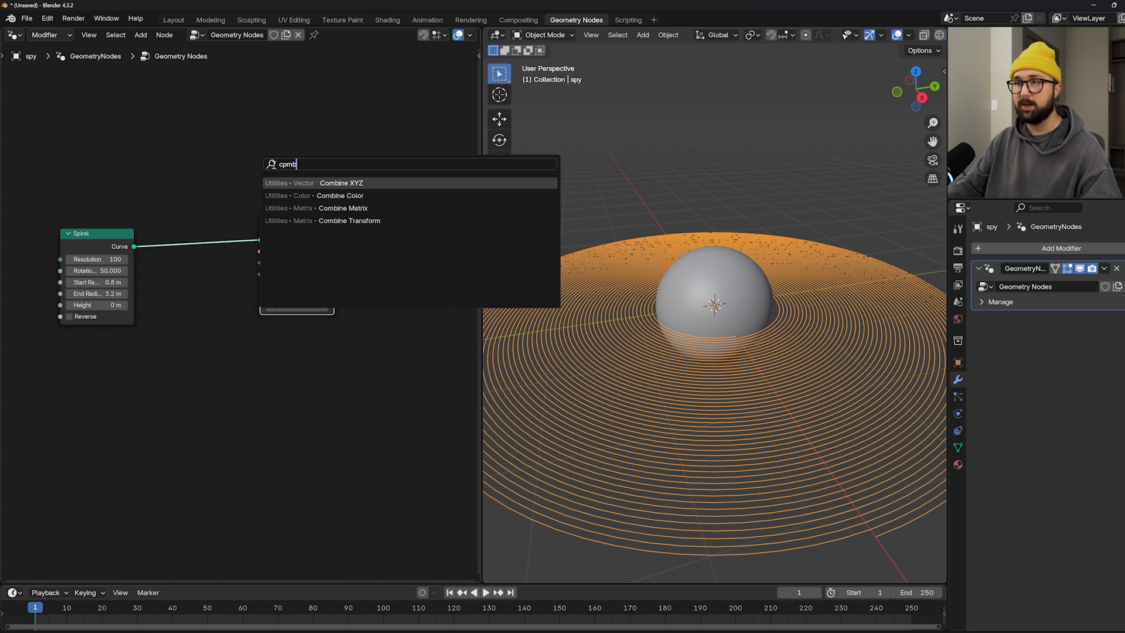
{"action": "key", "text": "Return"}
{"action": "left_click_drag", "start_coordinate": [223, 331], "coordinate": [260, 274]}
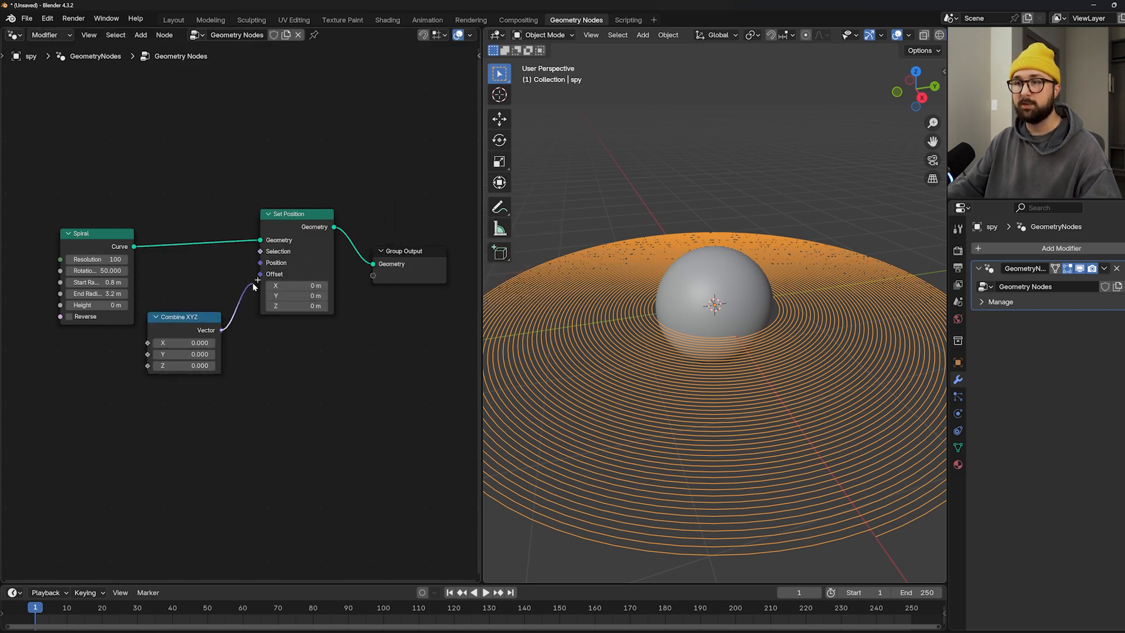
{"action": "left_click_drag", "start_coordinate": [190, 321], "coordinate": [305, 297]}
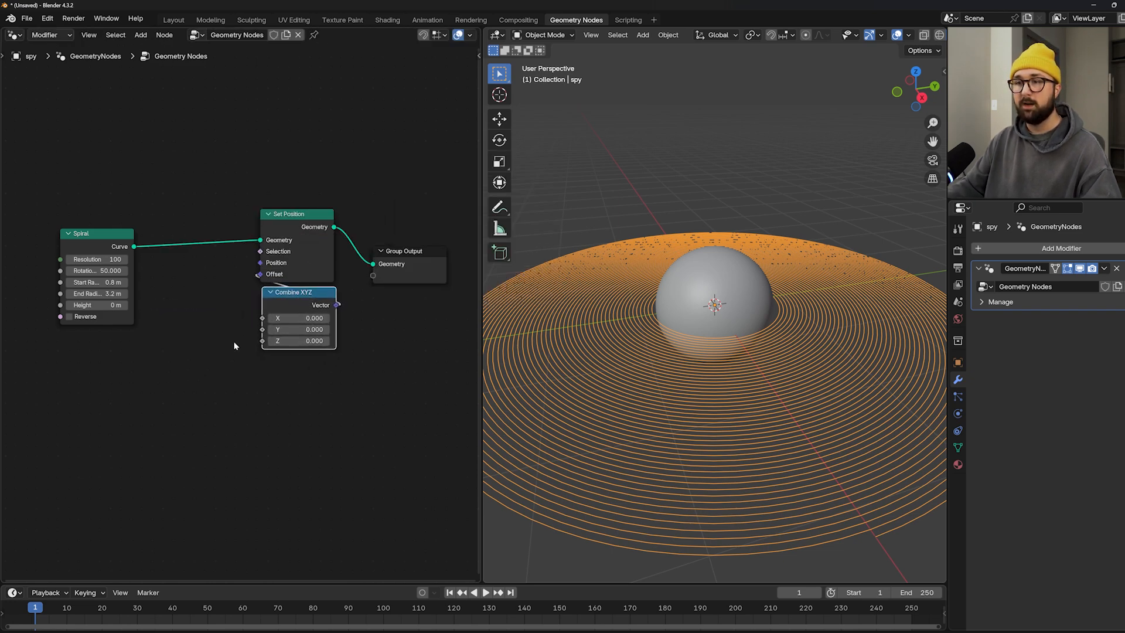
- Add a Wave Texture node below the Spiral node, beside Combine XYZ
{"action": "key", "text": "shift+a"}
{"action": "type", "text": "wave"}
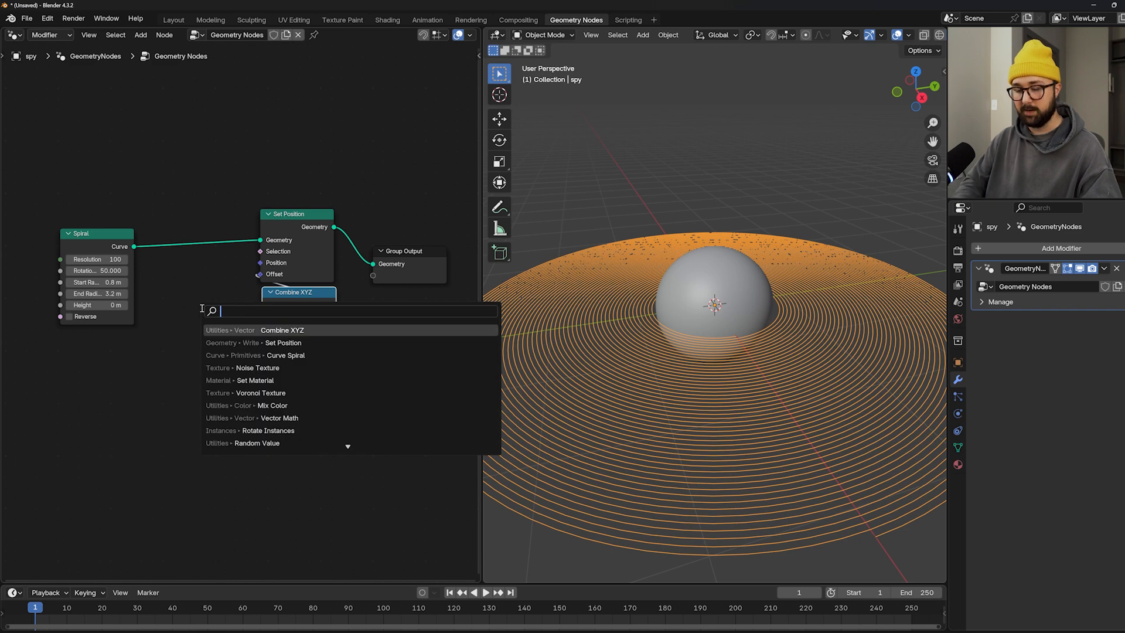
{"action": "left_click", "coordinate": [255, 330]}
{"action": "left_click", "coordinate": [145, 364]}
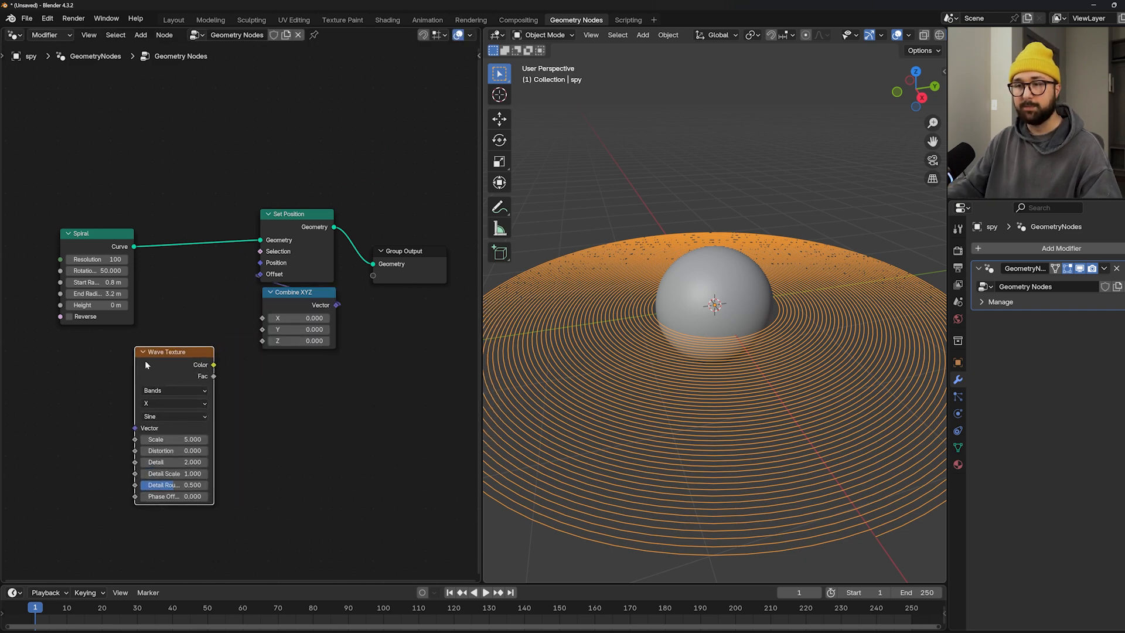
- Connect the Wave Texture's Color output to the Z input of Combine XYZ and move the Wave Texture node farther from it
{"action": "left_click_drag", "start_coordinate": [172, 367], "coordinate": [262, 341]}
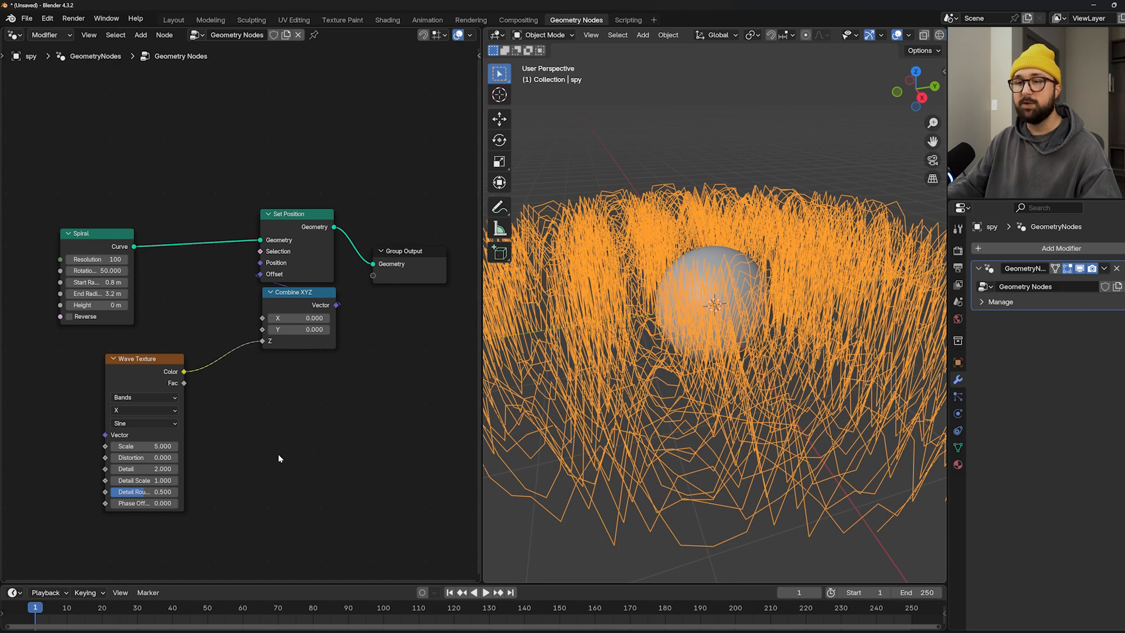
{"action": "left_click_drag", "start_coordinate": [164, 362], "coordinate": [140, 381]}
{"action": "middle_click_drag", "start_coordinate": [858, 343], "coordinate": [858, 376]}
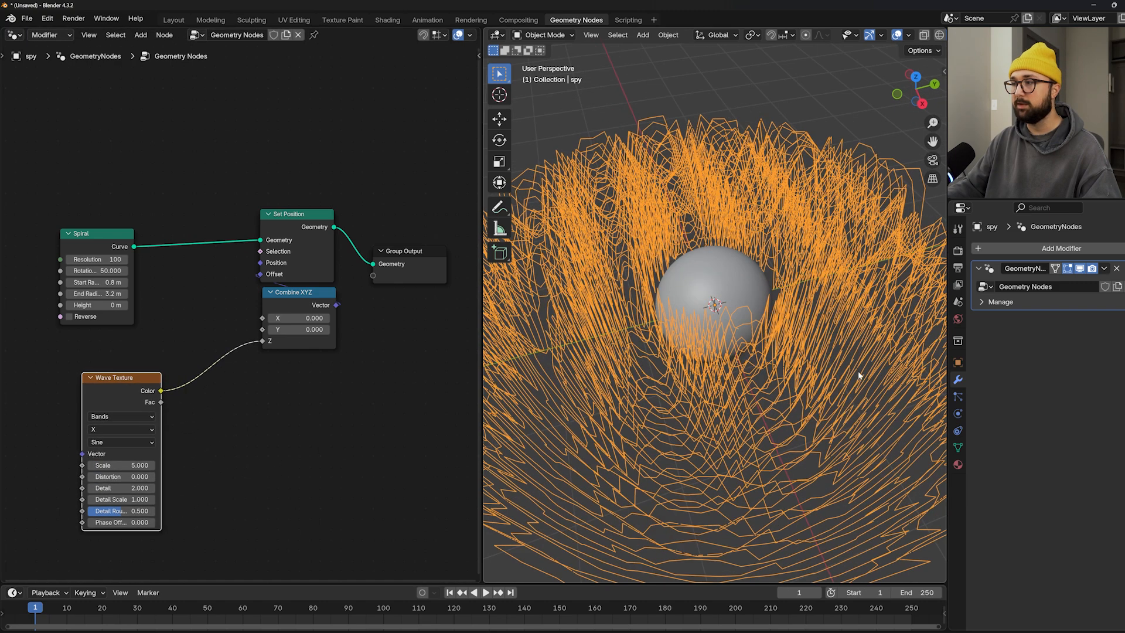
{"action": "middle_click_drag", "start_coordinate": [657, 370], "coordinate": [656, 337]}
- Insert a Math node on the link between the Wave Texture and Combine XYZ nodes
{"action": "key", "text": "shift+a"}
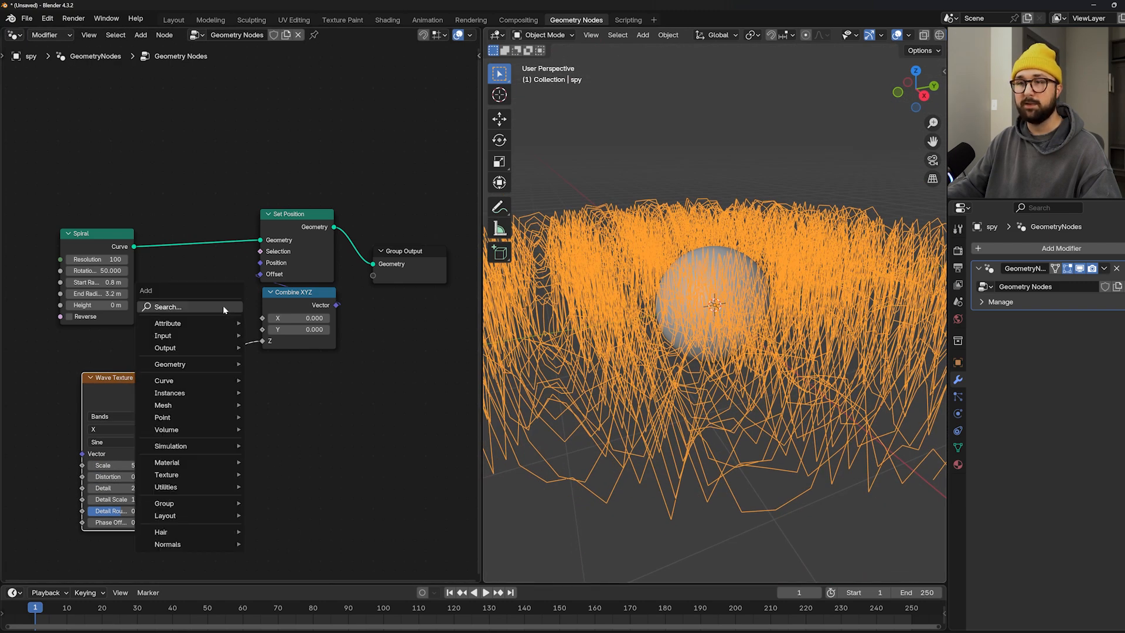
{"action": "left_click", "coordinate": [224, 306]}
{"action": "type", "text": "math"}
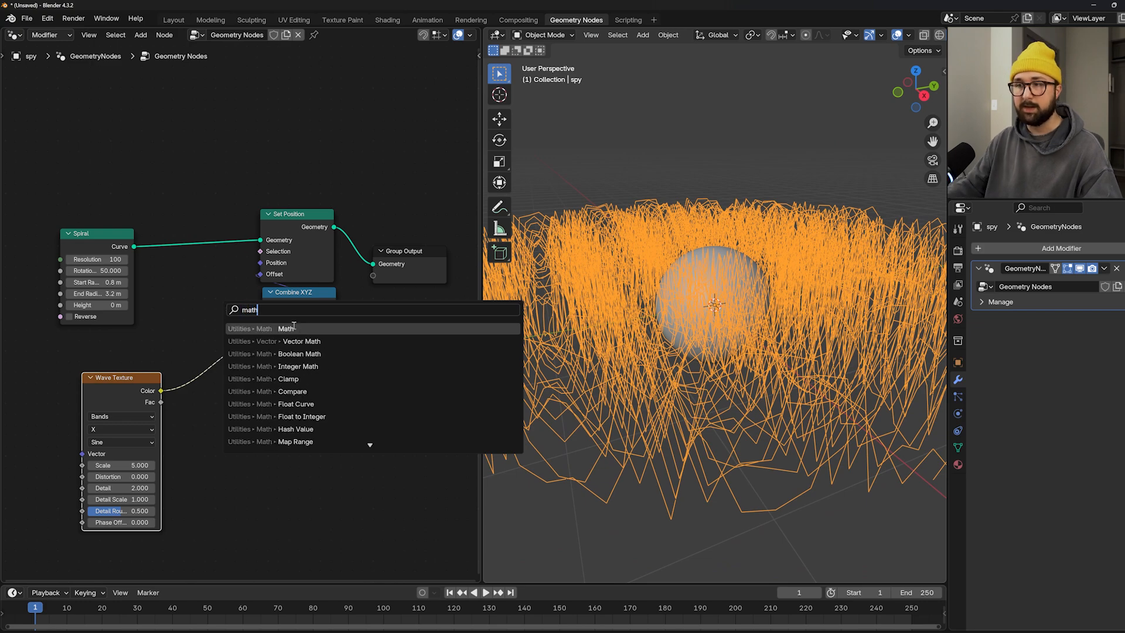
{"action": "left_click", "coordinate": [294, 328]}
{"action": "left_click", "coordinate": [233, 391]}
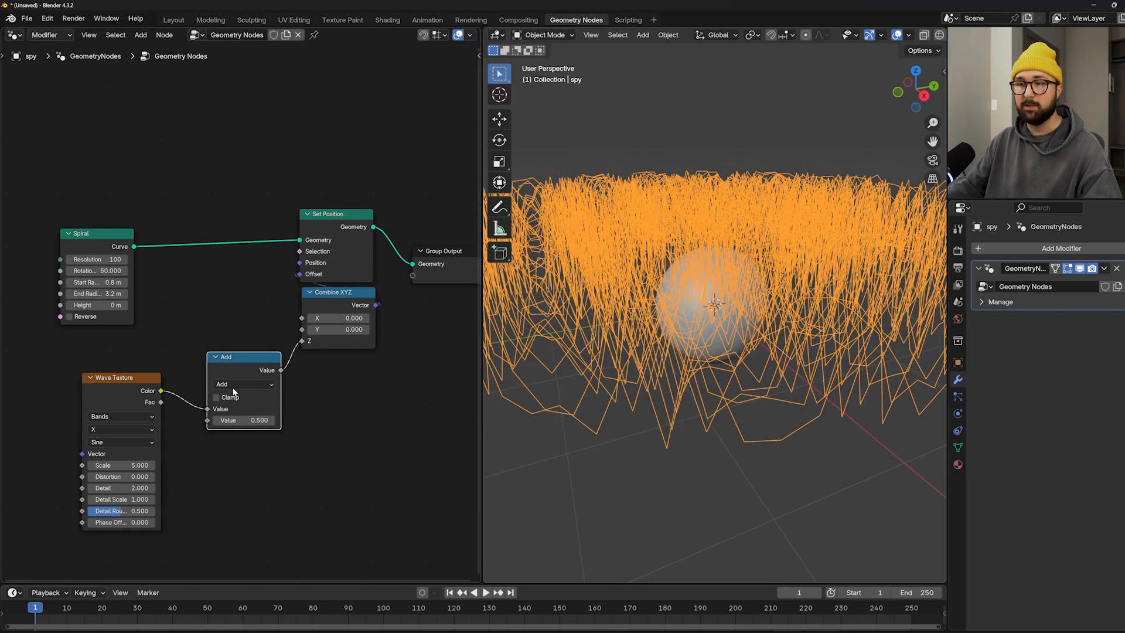
- Change the Math node's operation to Multiply and set its second value to 0.110
{"action": "left_click", "coordinate": [234, 386]}
{"action": "left_click", "coordinate": [248, 436]}
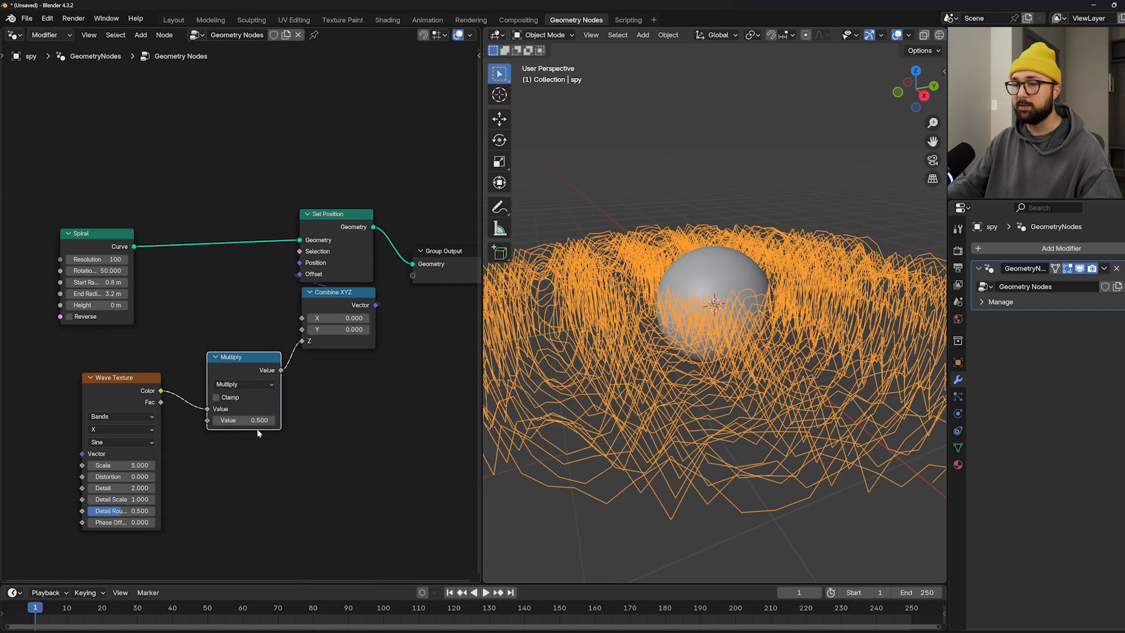
{"action": "mouse_move", "coordinate": [258, 420]}
{"action": "left_mouse_down"}
{"action": "mouse_move", "coordinate": [275, 420]}
{"action": "mouse_move", "coordinate": [247, 420]}
{"action": "mouse_move", "coordinate": [256, 420]}
{"action": "left_mouse_up"}
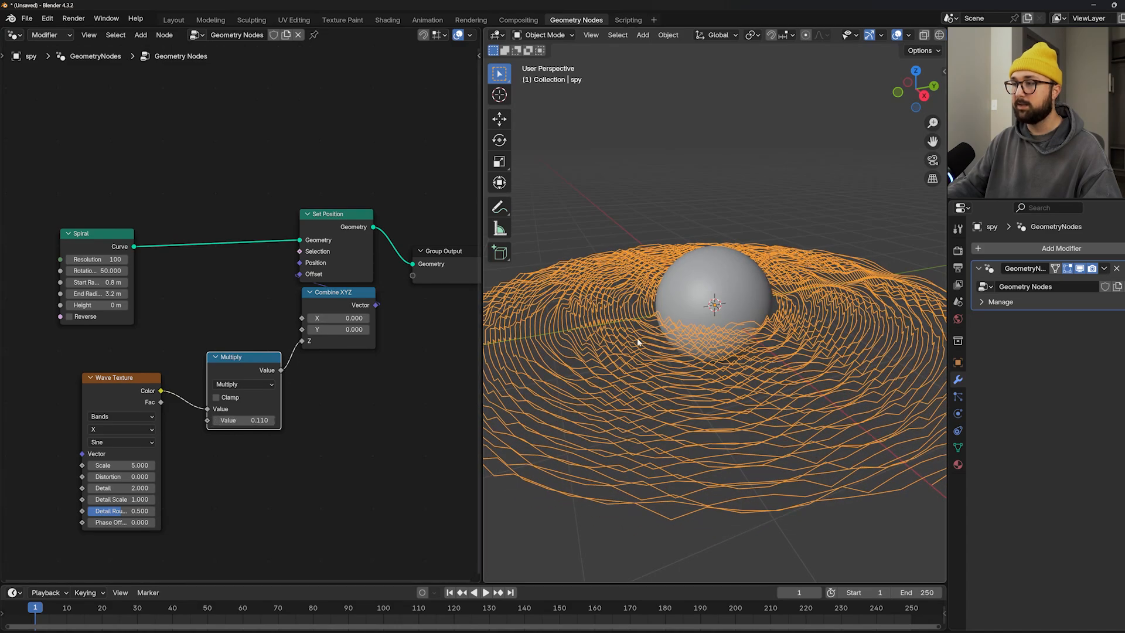
{"action": "mouse_move", "coordinate": [779, 334]}
{"action": "middle_mouse_down"}
{"action": "mouse_move", "coordinate": [790, 379]}
{"action": "mouse_move", "coordinate": [773, 332]}
{"action": "middle_mouse_up"}
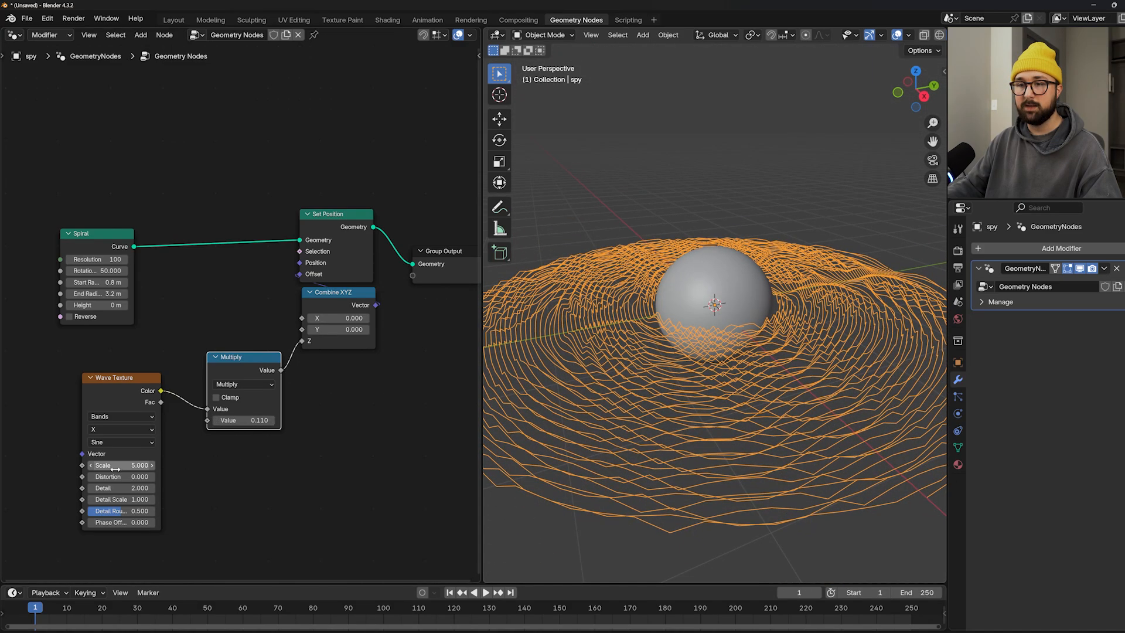
- Set the Wave Texture's scale to 0.700, its wave type to Rings and its rings direction to Spherical
{"action": "left_click_drag", "start_coordinate": [116, 466], "coordinate": [98, 465]}
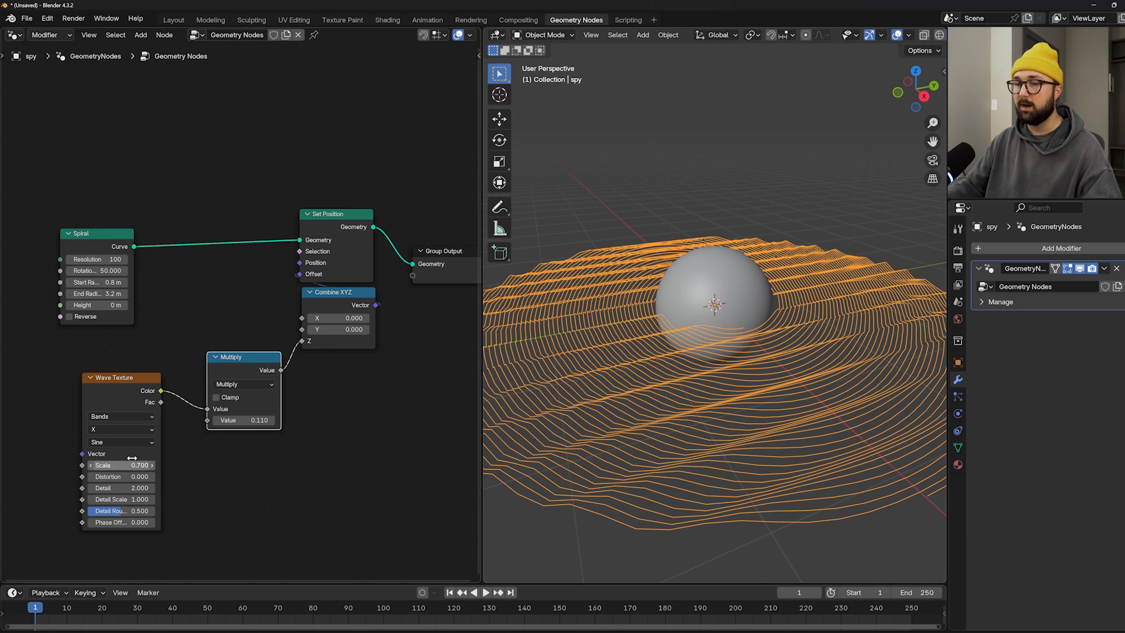
{"action": "middle_click_drag", "start_coordinate": [702, 308], "coordinate": [705, 329]}
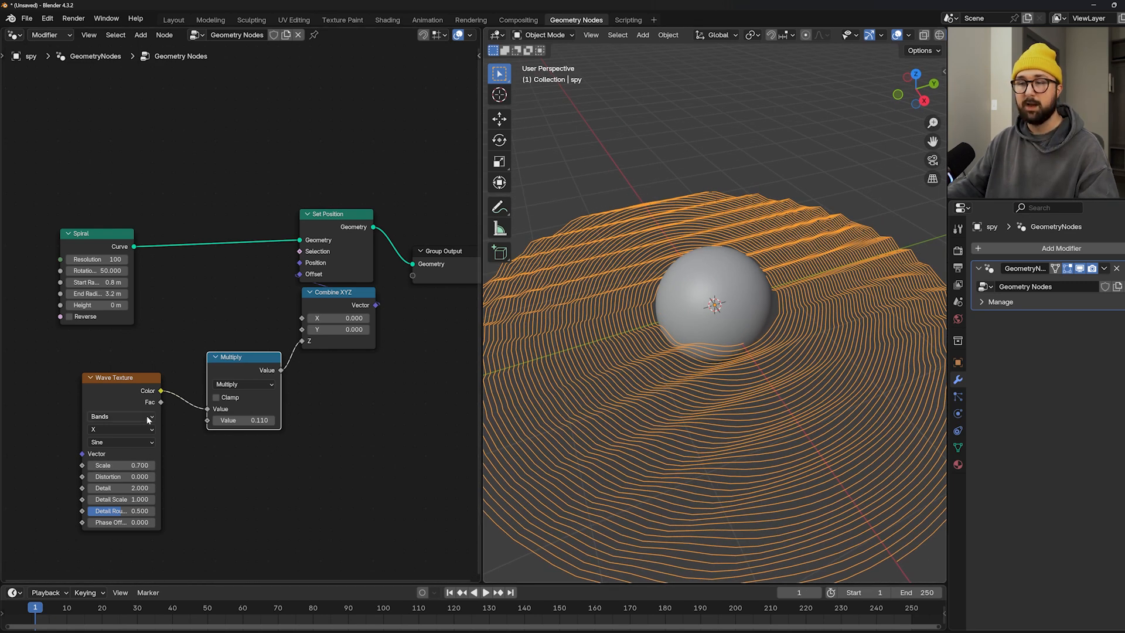
{"action": "left_click", "coordinate": [120, 417]}
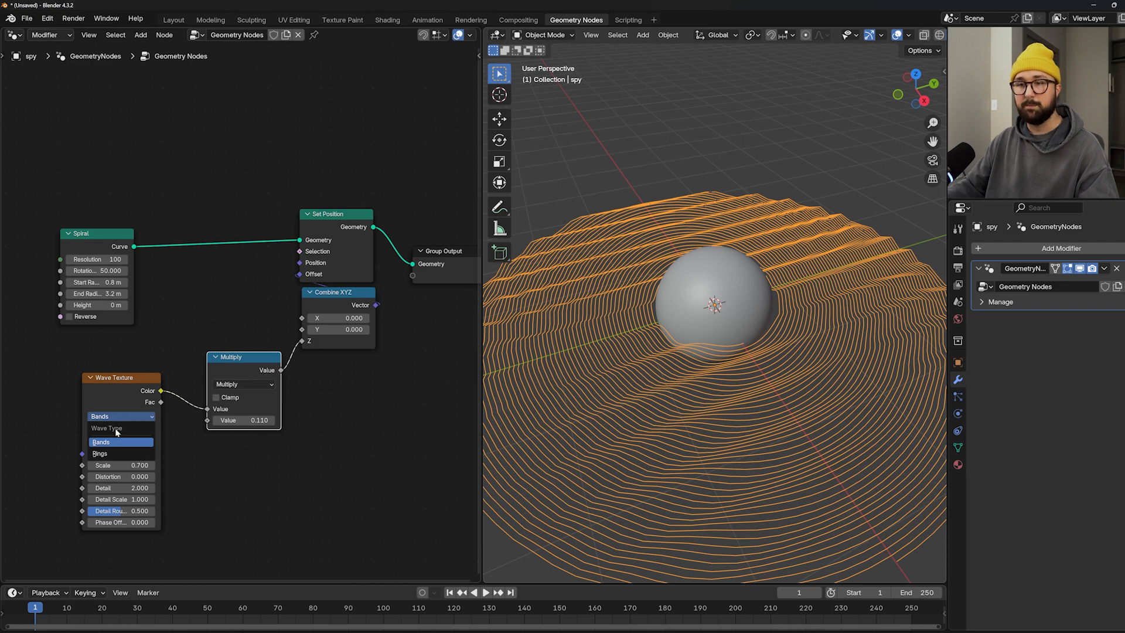
{"action": "left_click", "coordinate": [109, 455]}
{"action": "left_click", "coordinate": [120, 430]}
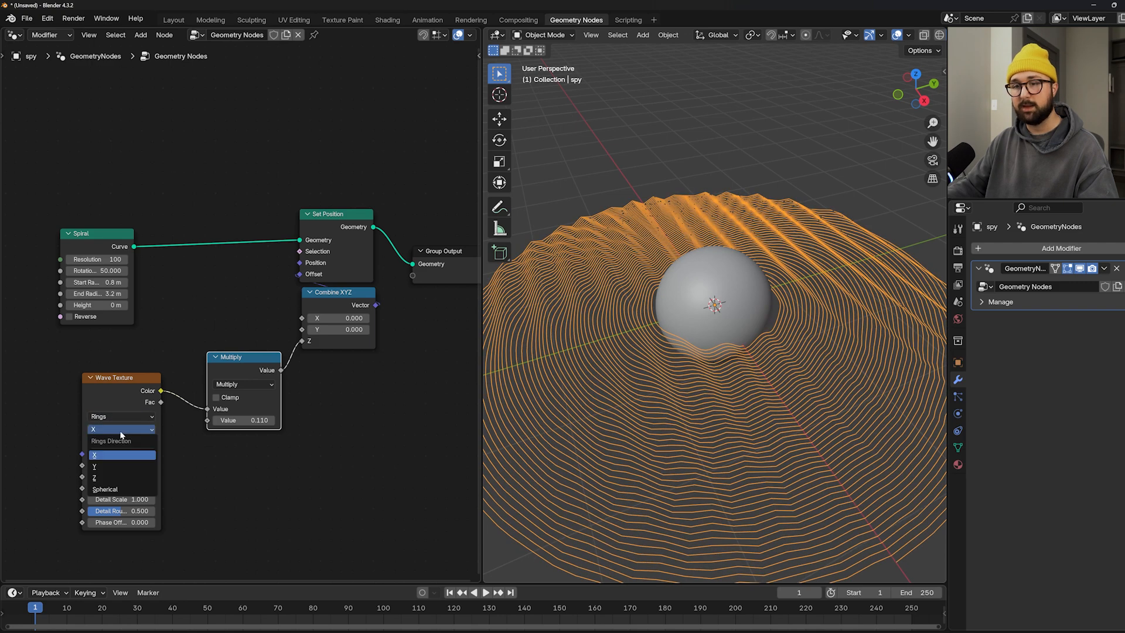
{"action": "left_click", "coordinate": [103, 489]}
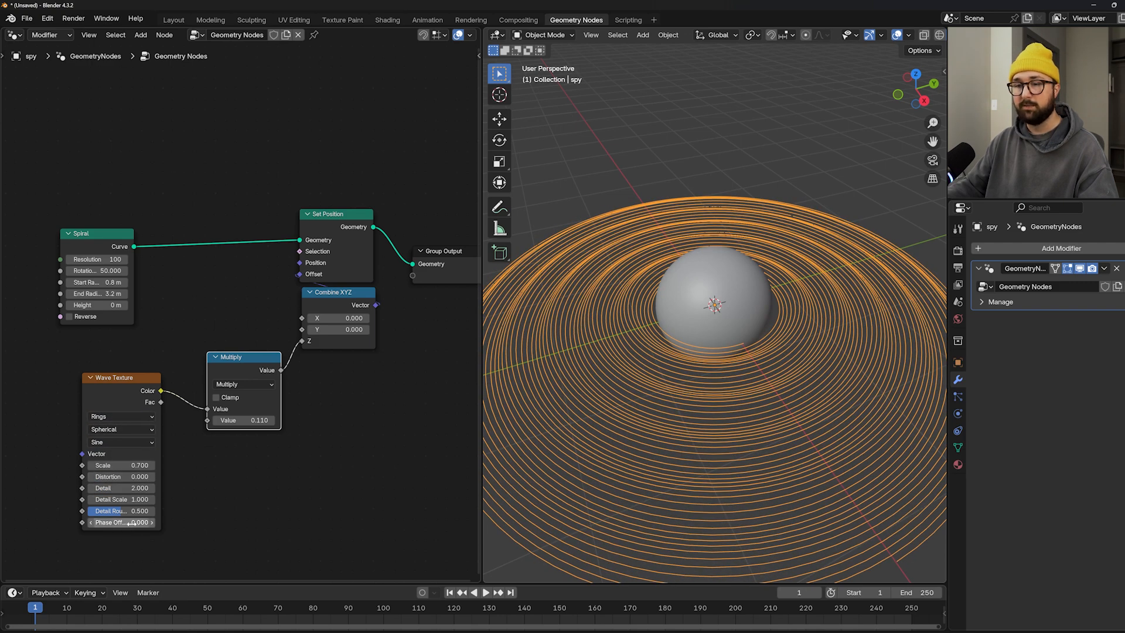
- Try a Wave Texture phase offset of 21.130 and a scale of 21.400 on the spiral
{"action": "left_click_drag", "start_coordinate": [129, 524], "coordinate": [339, 533]}
{"action": "middle_click_drag", "start_coordinate": [715, 515], "coordinate": [638, 440]}
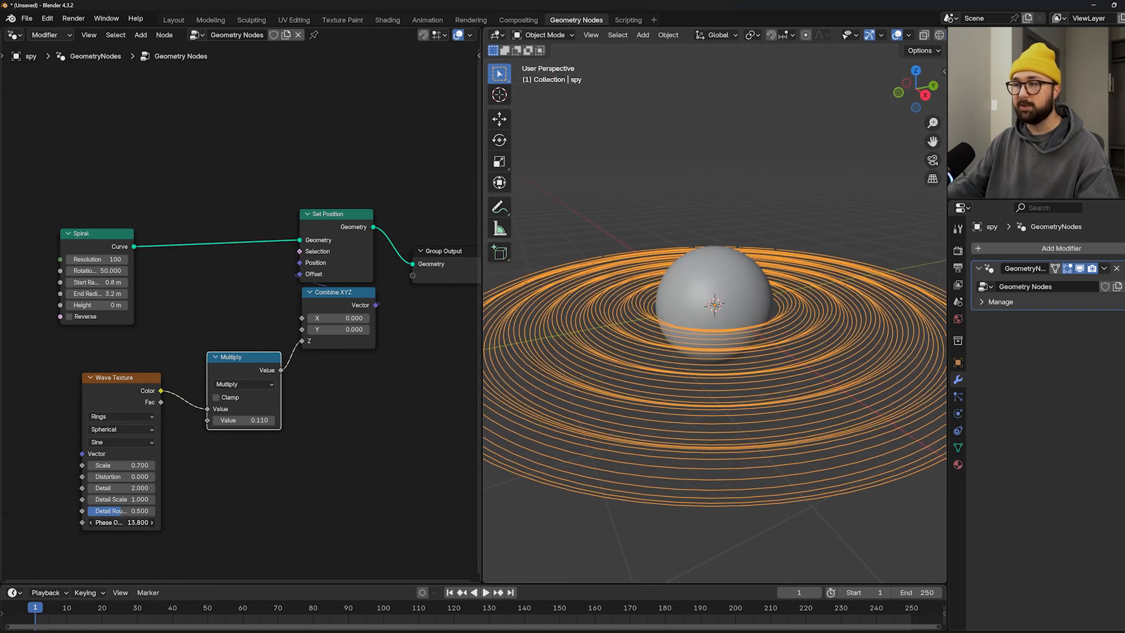
{"action": "left_click_drag", "start_coordinate": [127, 522], "coordinate": [77, 522]}
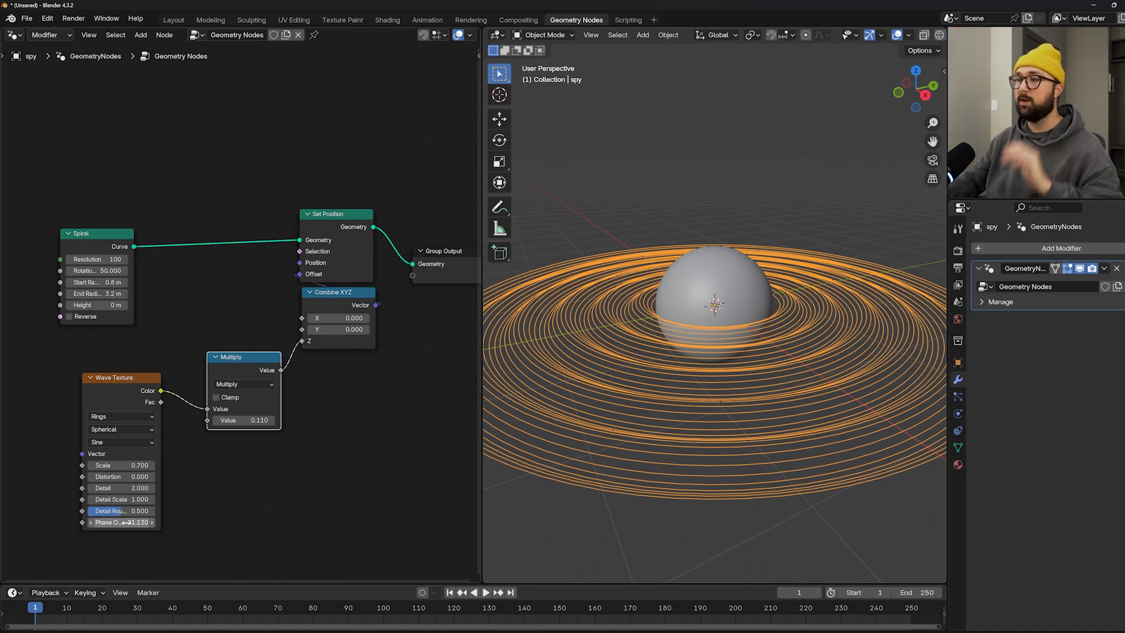
{"action": "left_click_drag", "start_coordinate": [130, 465], "coordinate": [252, 465]}
{"action": "middle_click_drag", "start_coordinate": [610, 375], "coordinate": [631, 396]}
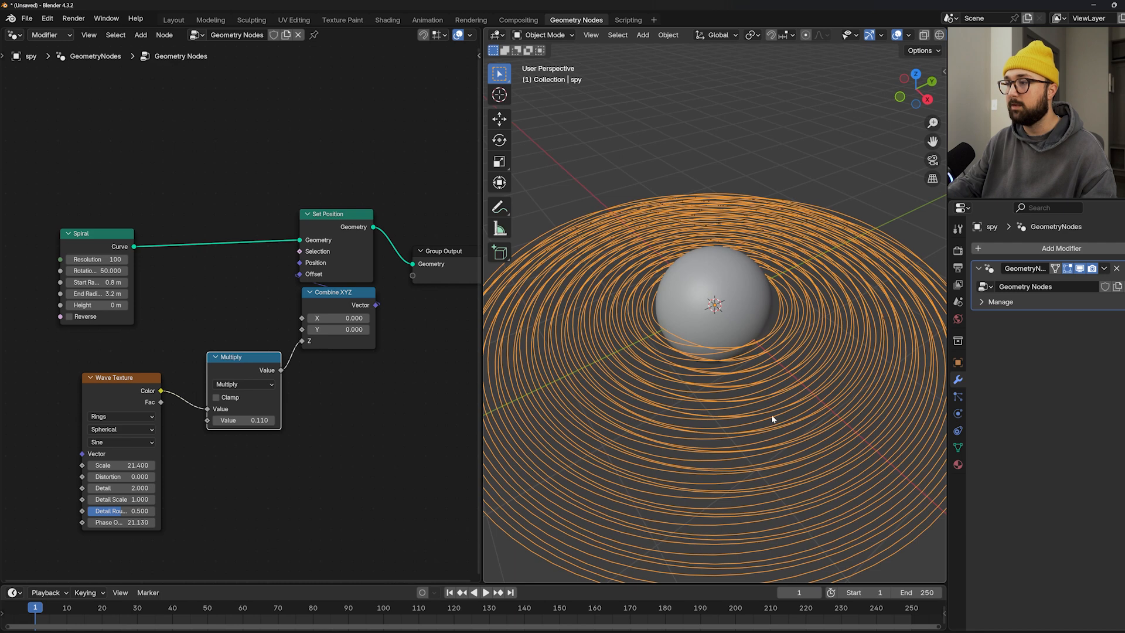
{"action": "middle_click_drag", "start_coordinate": [771, 418], "coordinate": [744, 383]}
- Add a Spline Parameter node beside the Wave Texture's inputs and move the Spiral node up to free space
{"action": "middle_click_drag", "start_coordinate": [23, 359], "coordinate": [178, 327]}
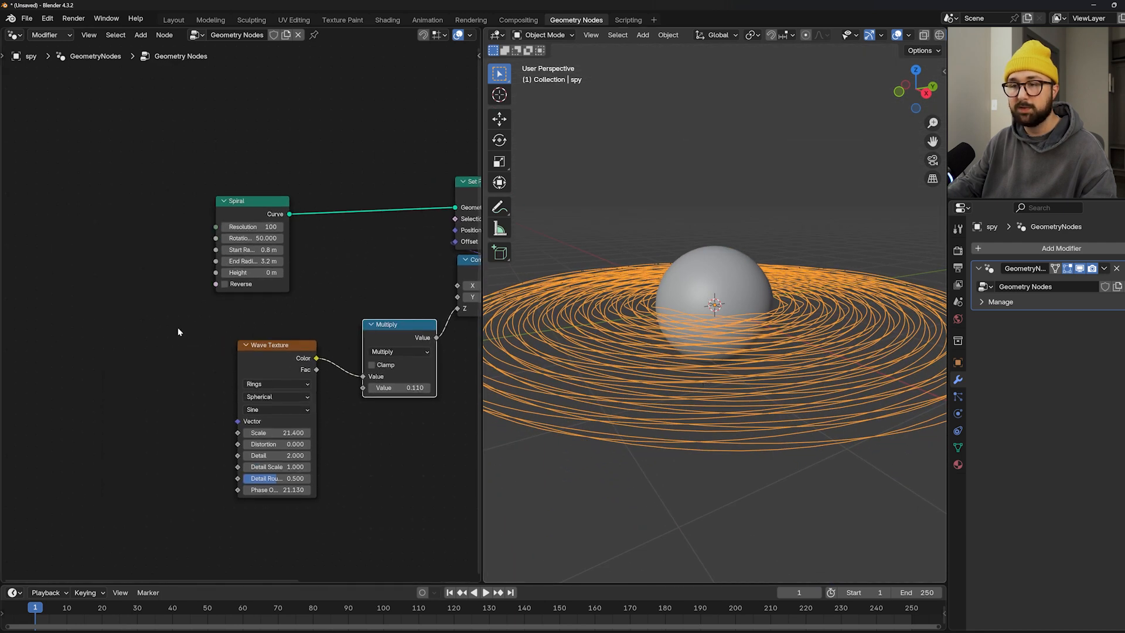
{"action": "key", "text": "shift+a"}
{"action": "left_click", "coordinate": [152, 321]}
{"action": "type", "text": "spline"}
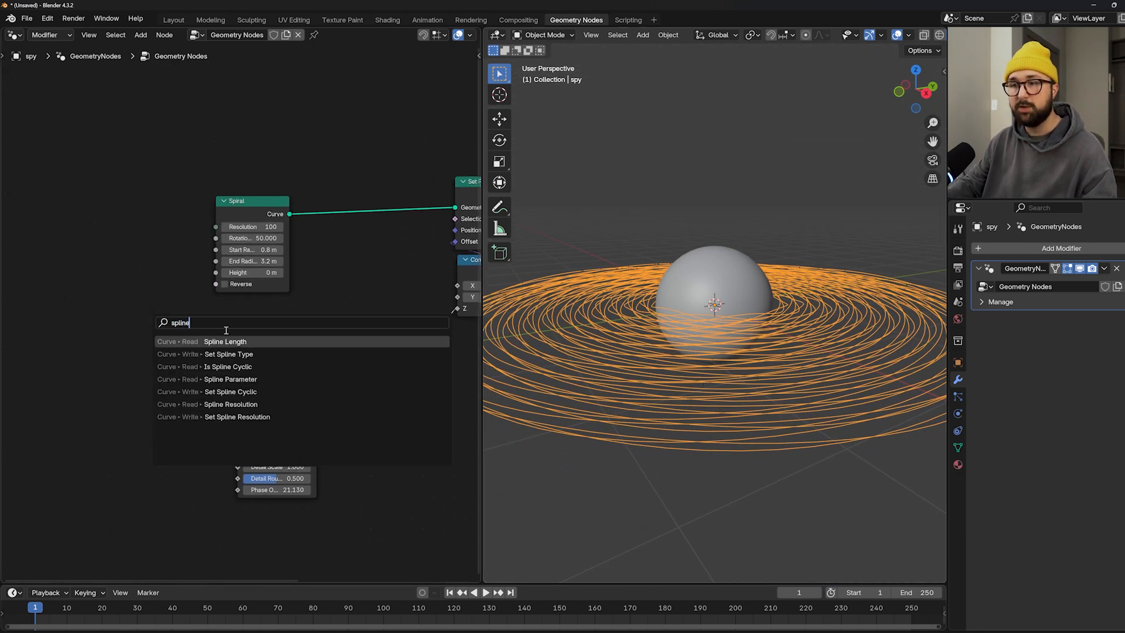
{"action": "left_click", "coordinate": [231, 379]}
{"action": "left_click", "coordinate": [165, 444]}
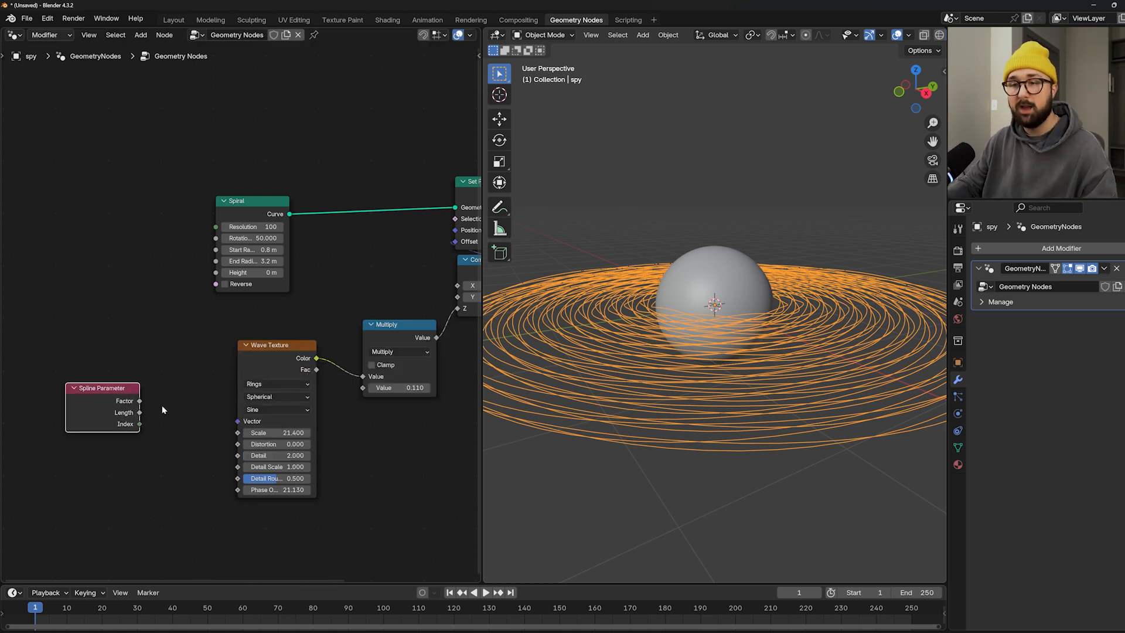
{"action": "left_click_drag", "start_coordinate": [140, 400], "coordinate": [88, 300]}
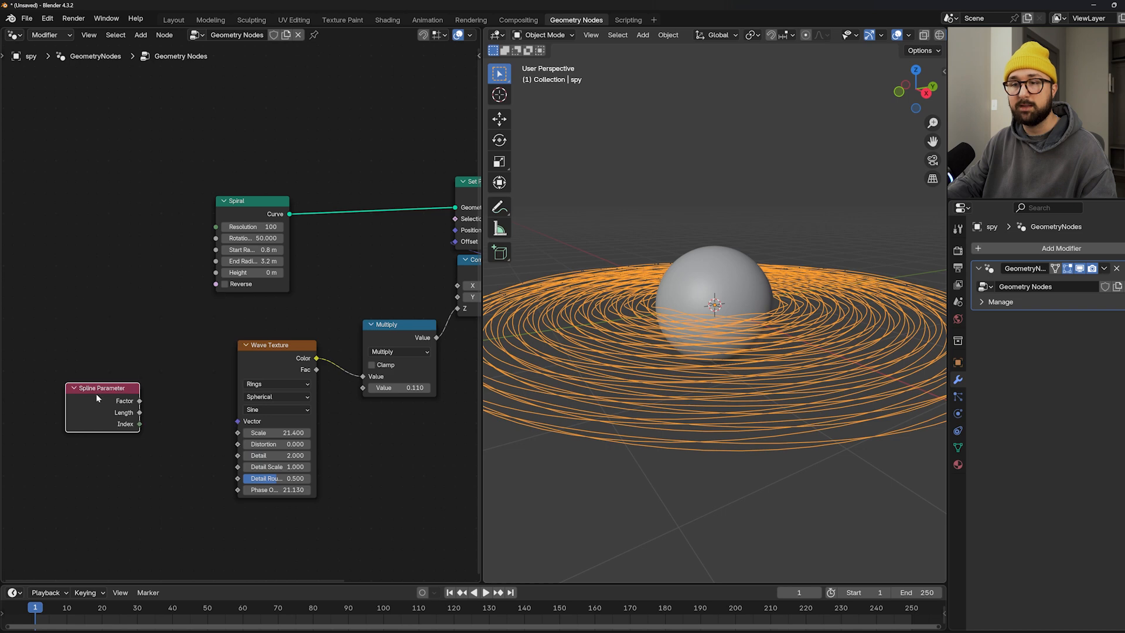
{"action": "left_click_drag", "start_coordinate": [99, 404], "coordinate": [103, 388]}
{"action": "left_click_drag", "start_coordinate": [229, 203], "coordinate": [233, 167]}
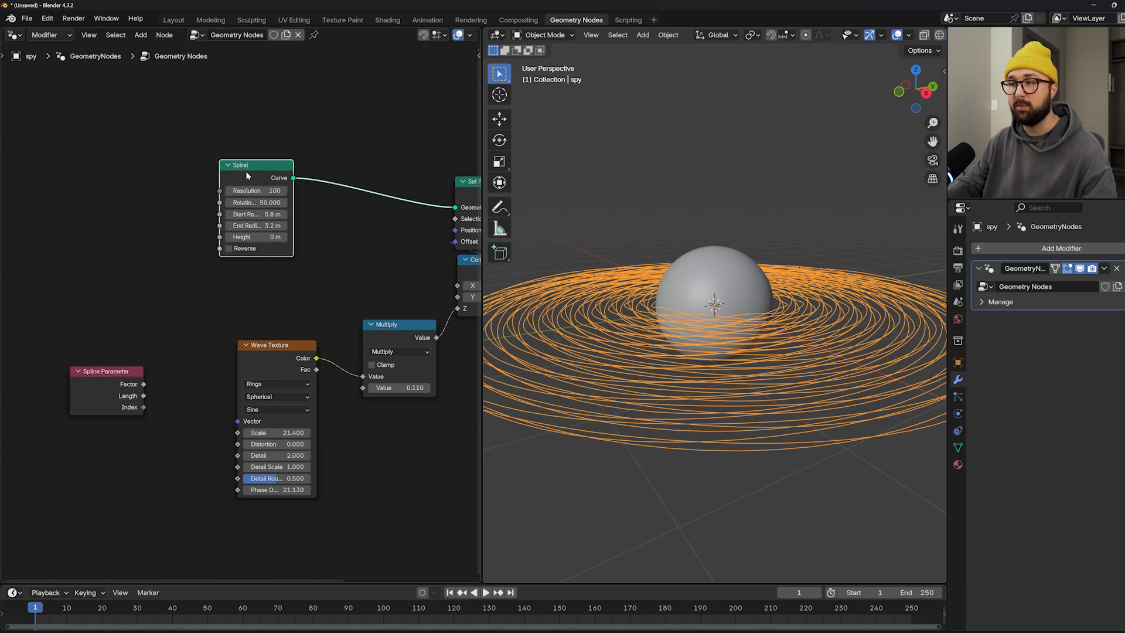
- Connect the Spline Parameter's Factor output to the Wave Texture's Vector input
{"action": "middle_click_drag", "start_coordinate": [627, 258], "coordinate": [647, 293]}
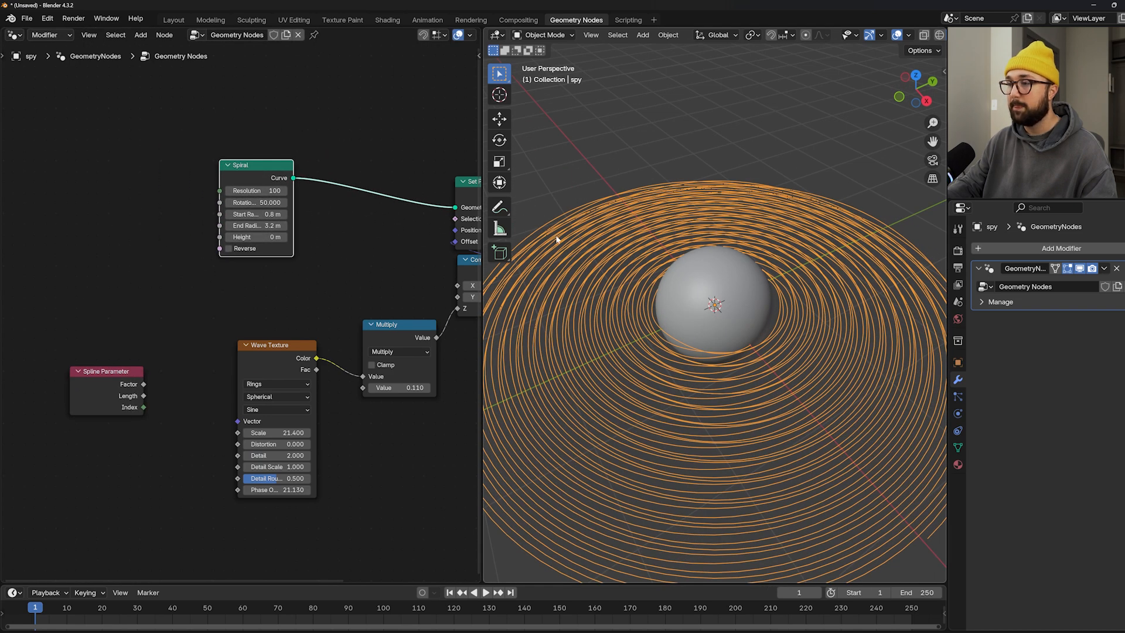
{"action": "middle_click_drag", "start_coordinate": [556, 239], "coordinate": [602, 308]}
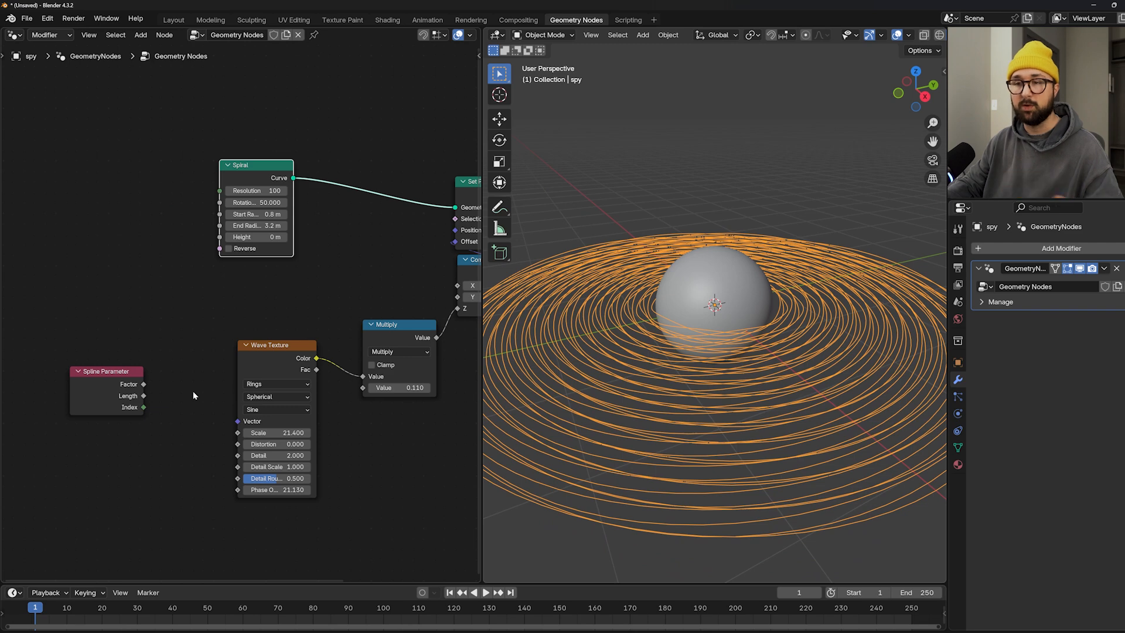
{"action": "left_click_drag", "start_coordinate": [144, 384], "coordinate": [170, 386]}
{"action": "left_click_drag", "start_coordinate": [237, 422], "coordinate": [237, 422]}
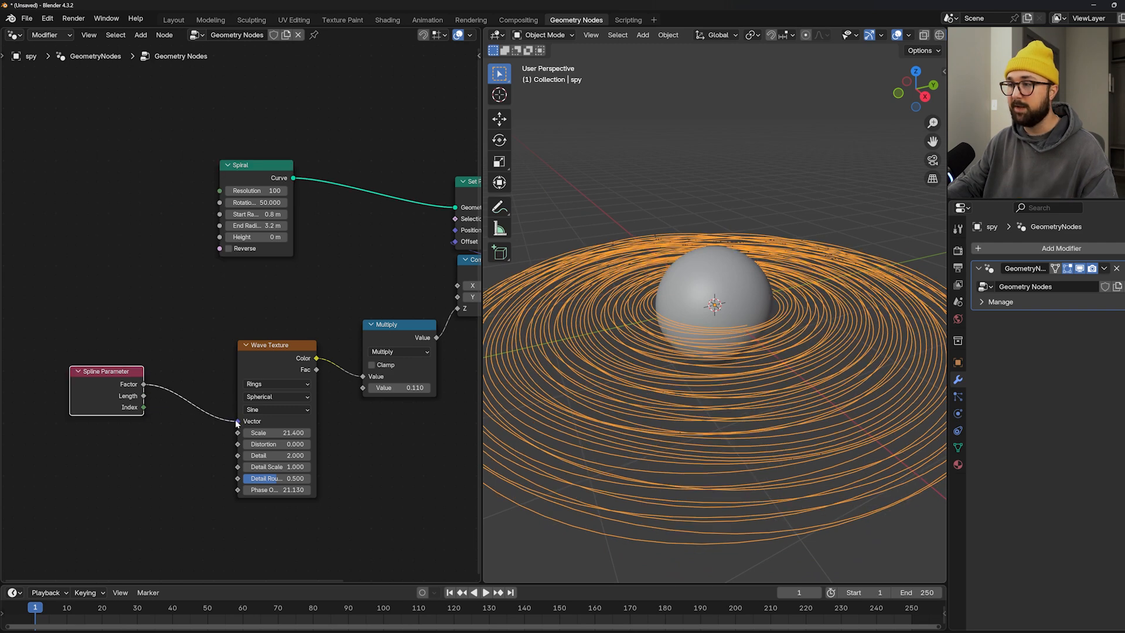
{"action": "middle_click_drag", "start_coordinate": [679, 381], "coordinate": [685, 377]}
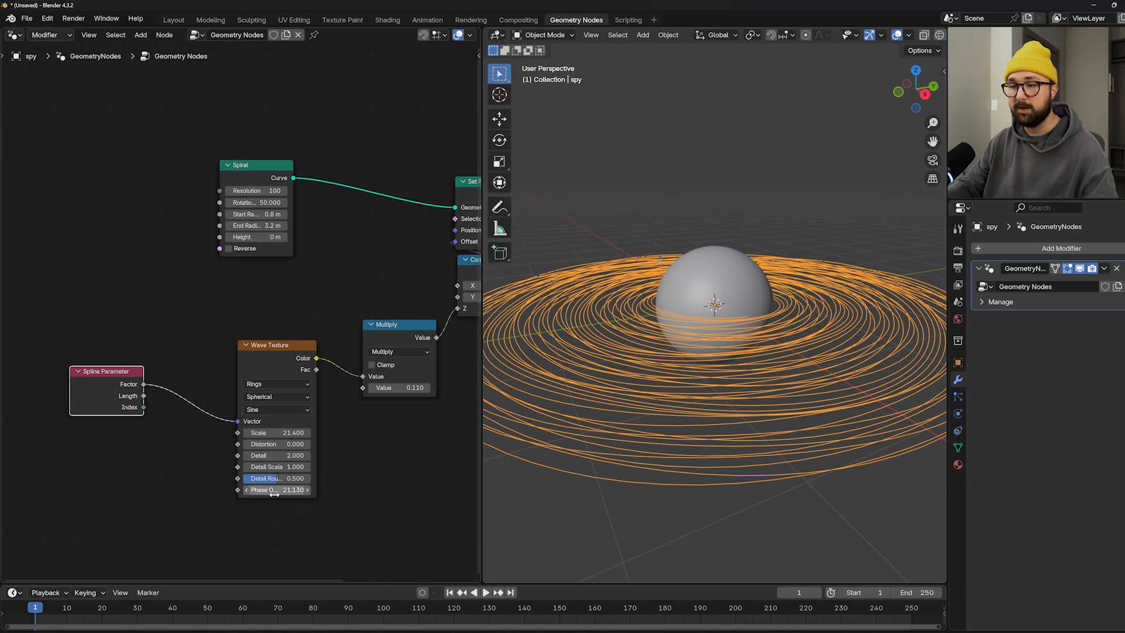
- Set the Multiply value to 0.060, and the Wave Texture's scale to 25.900 and phase offset to 41.040
{"action": "left_click_drag", "start_coordinate": [274, 493], "coordinate": [432, 494]}
{"action": "middle_click_drag", "start_coordinate": [276, 492], "coordinate": [262, 491]}
{"action": "scroll", "coordinate": [776, 372], "scroll_direction": "up", "scroll_amount": 3}
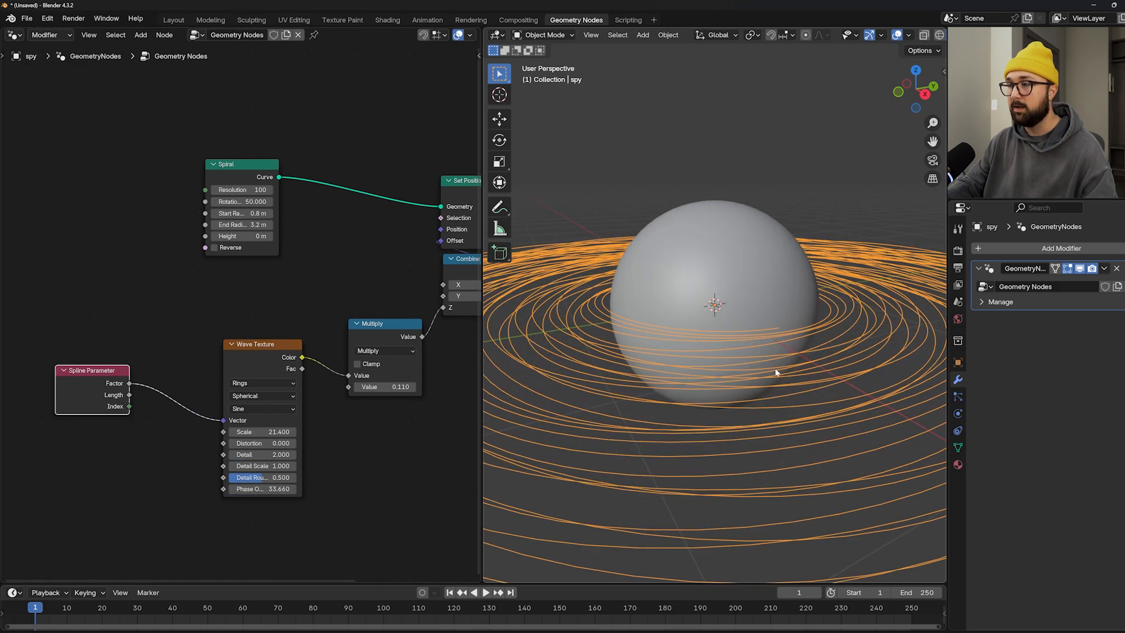
{"action": "left_click_drag", "start_coordinate": [384, 387], "coordinate": [376, 386]}
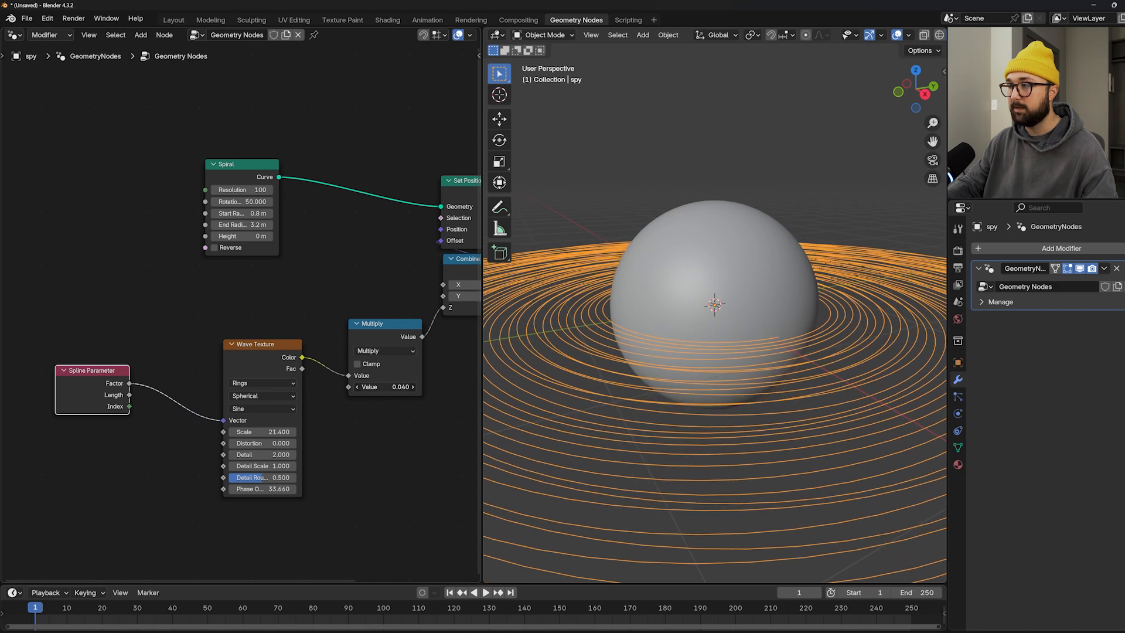
{"action": "scroll", "coordinate": [816, 369], "scroll_direction": "down", "scroll_amount": 3}
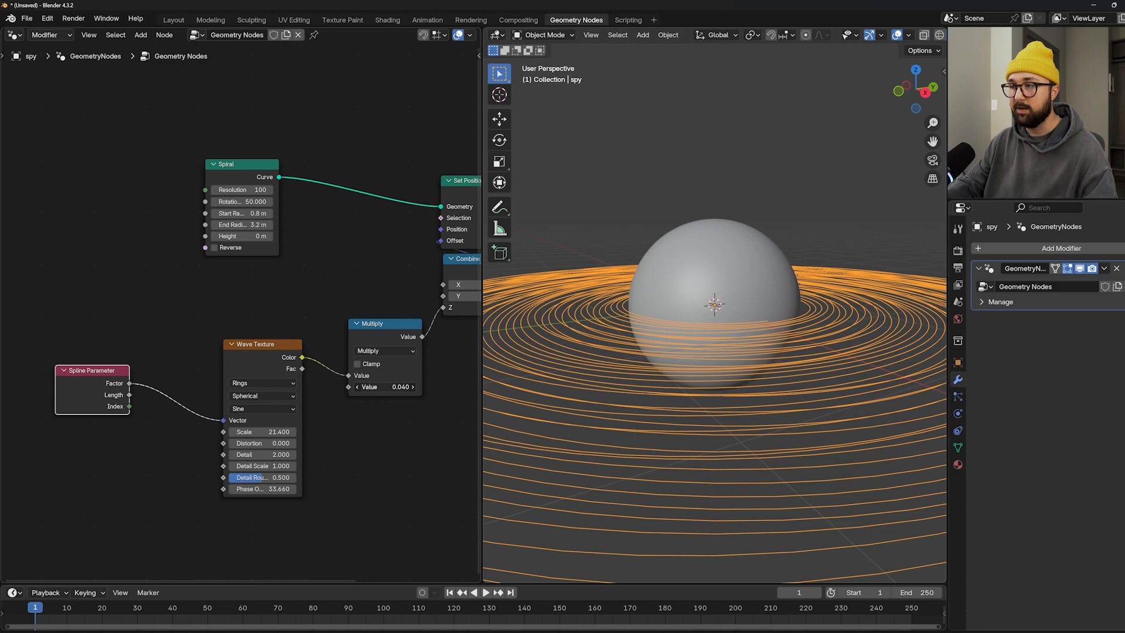
{"action": "left_click_drag", "start_coordinate": [384, 387], "coordinate": [386, 387]}
{"action": "left_click_drag", "start_coordinate": [260, 431], "coordinate": [266, 431]}
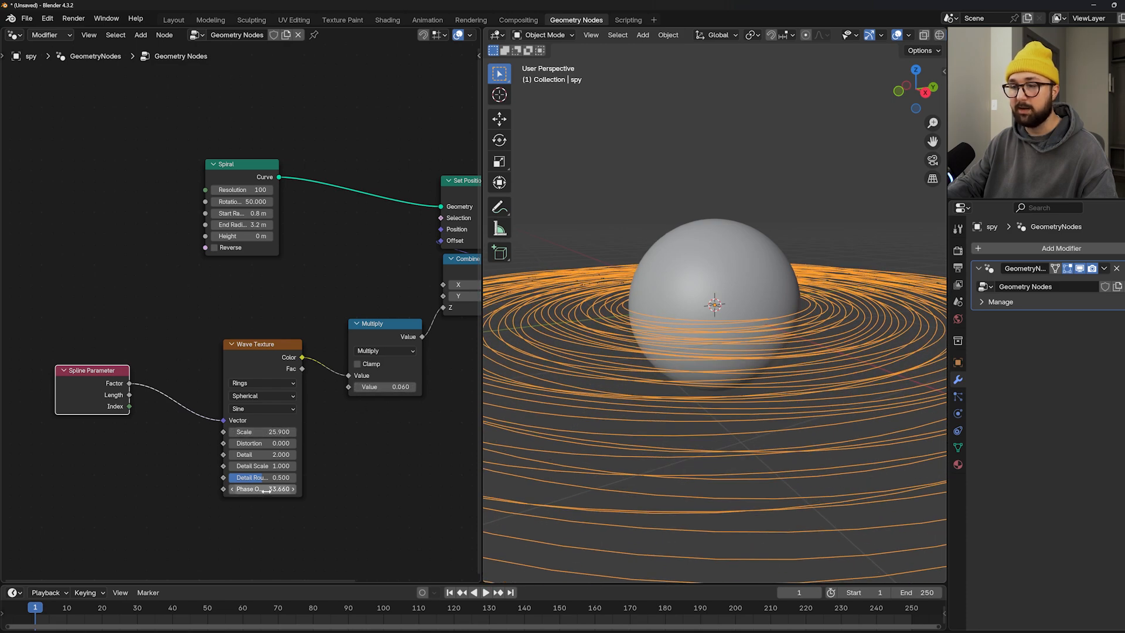
{"action": "left_click_drag", "start_coordinate": [266, 489], "coordinate": [267, 490]}
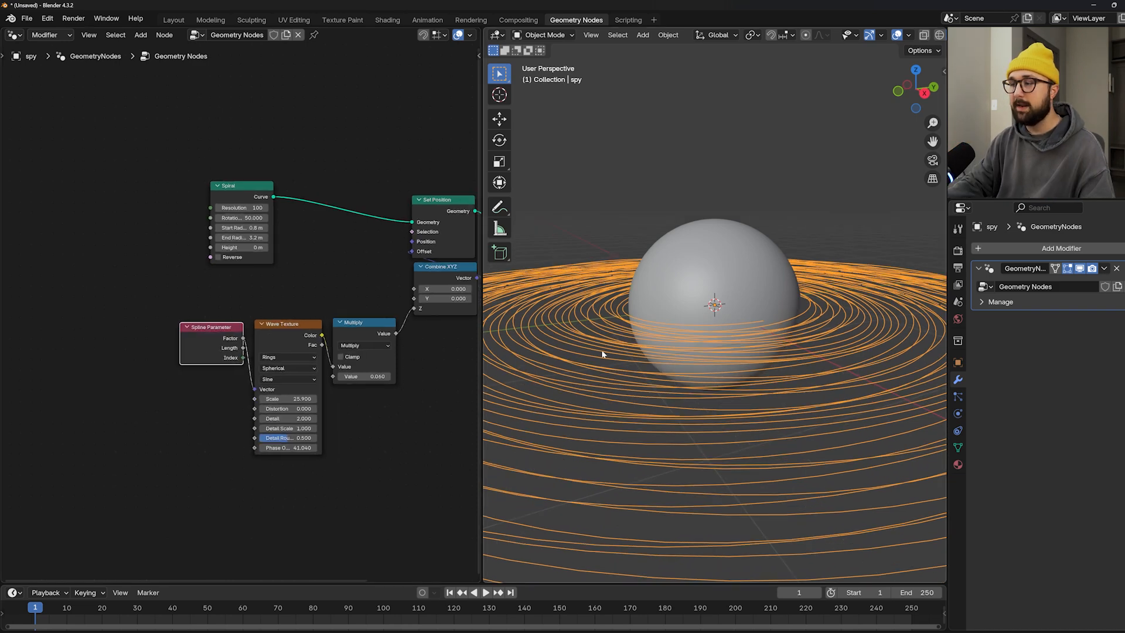
- Move Group Output away from Set Position and insert a Curve to Mesh node on the link between them
{"action": "middle_click_drag", "start_coordinate": [445, 275], "coordinate": [177, 328]}
{"action": "left_click_drag", "start_coordinate": [276, 291], "coordinate": [371, 279]}
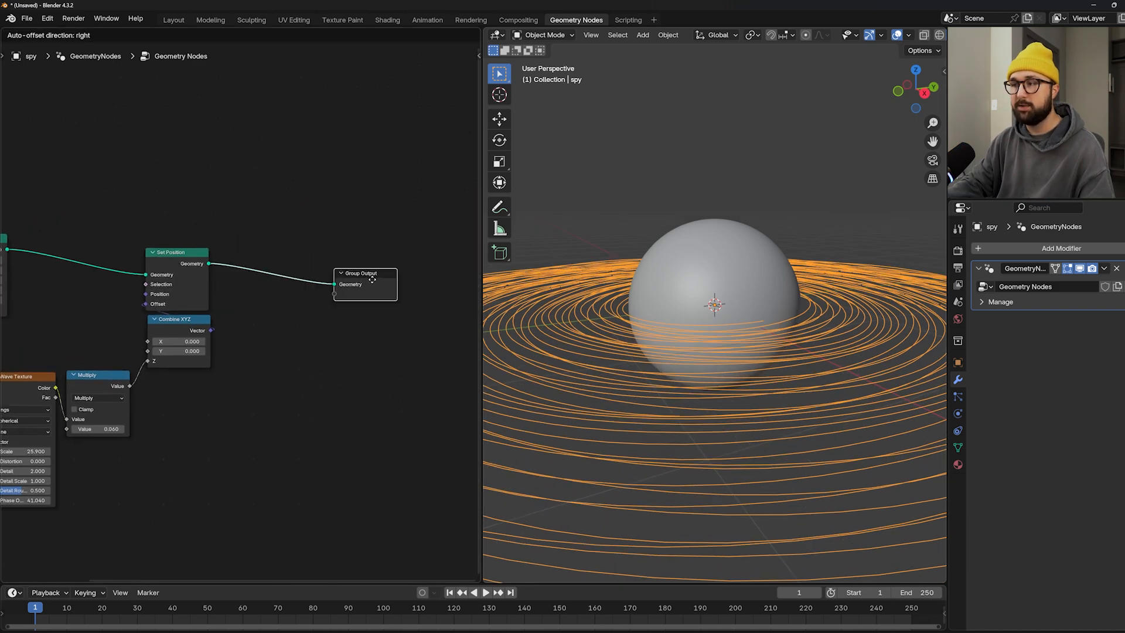
{"action": "key", "text": "shift+a"}
{"action": "left_click", "coordinate": [316, 204]}
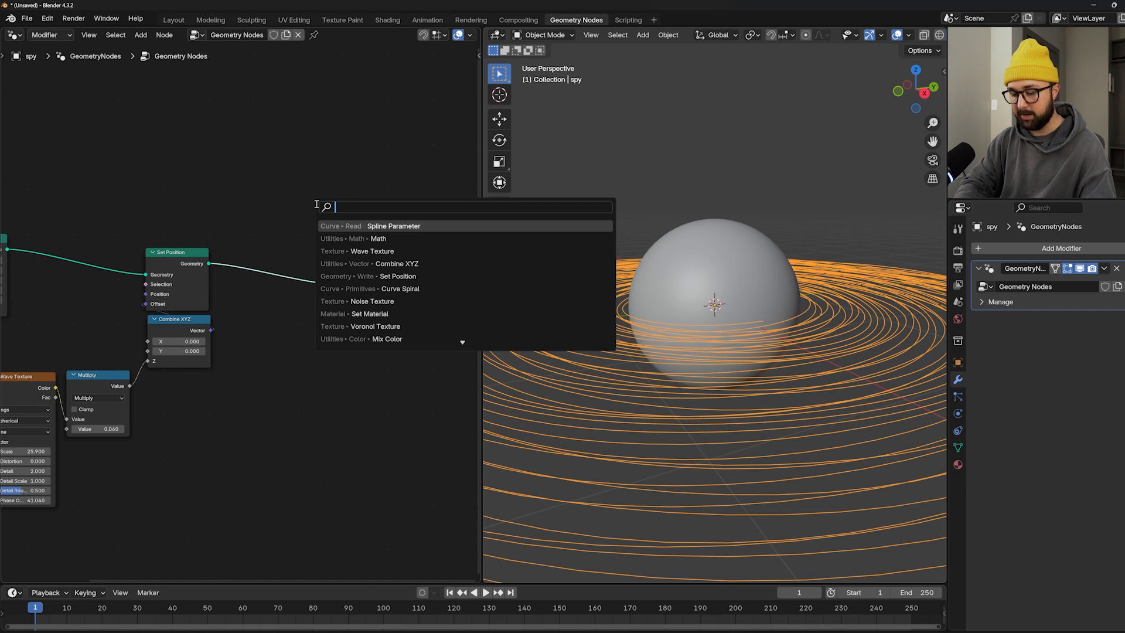
{"action": "type", "text": "curve to m"}
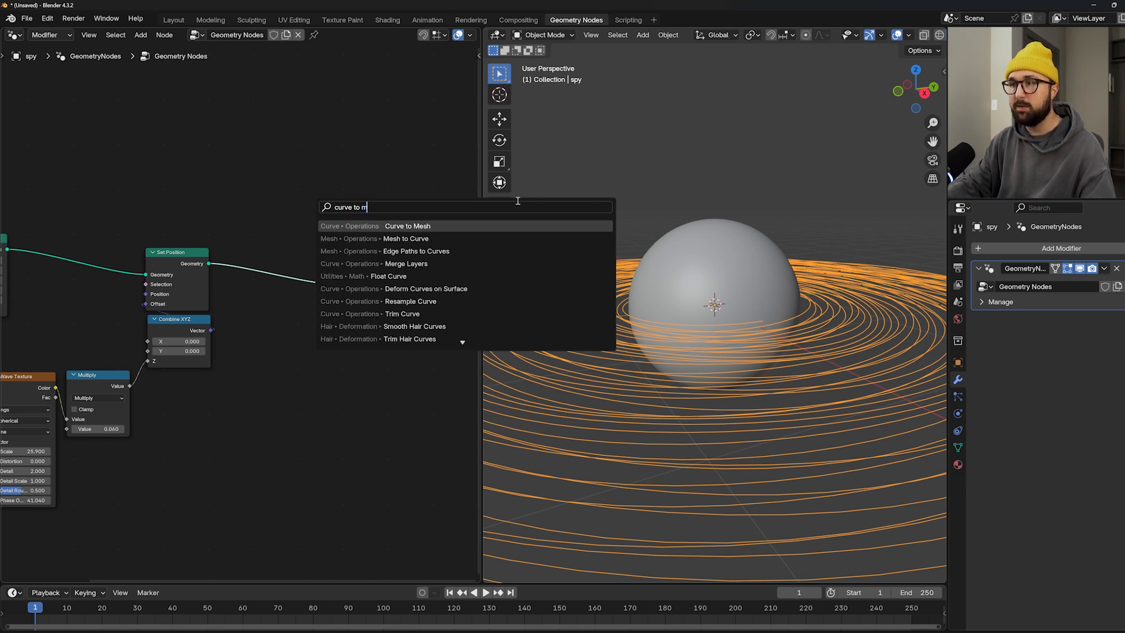
{"action": "key", "text": "Return"}
- Add a Curve Circle node below the Curve to Mesh node
{"action": "key", "text": "shift+a"}
{"action": "type", "text": "c"}
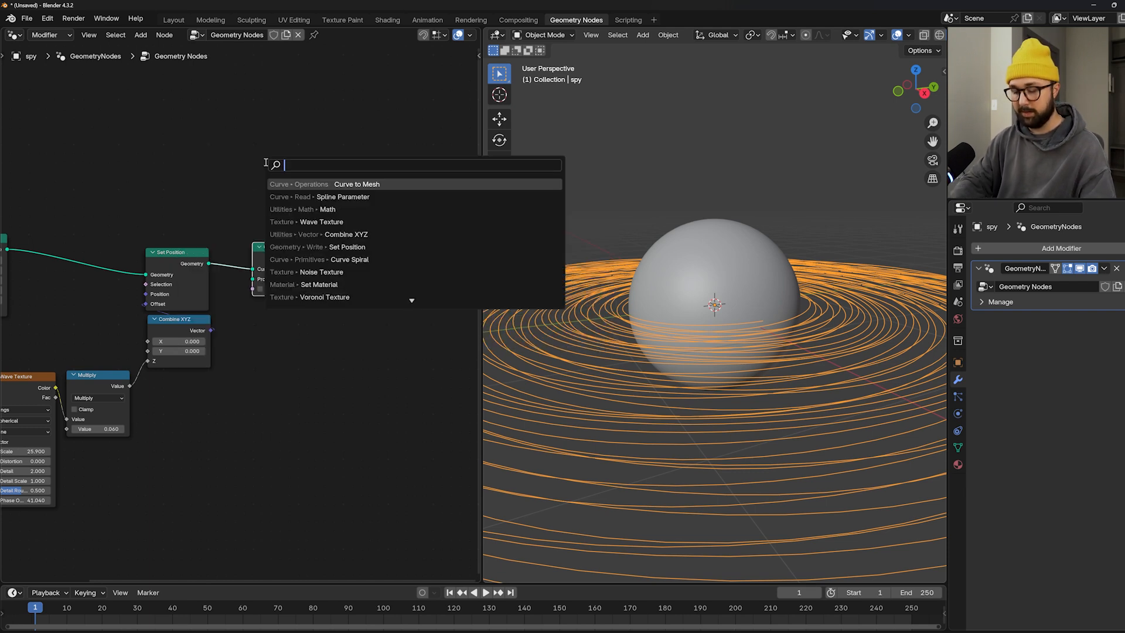
{"action": "type", "text": "irc"}
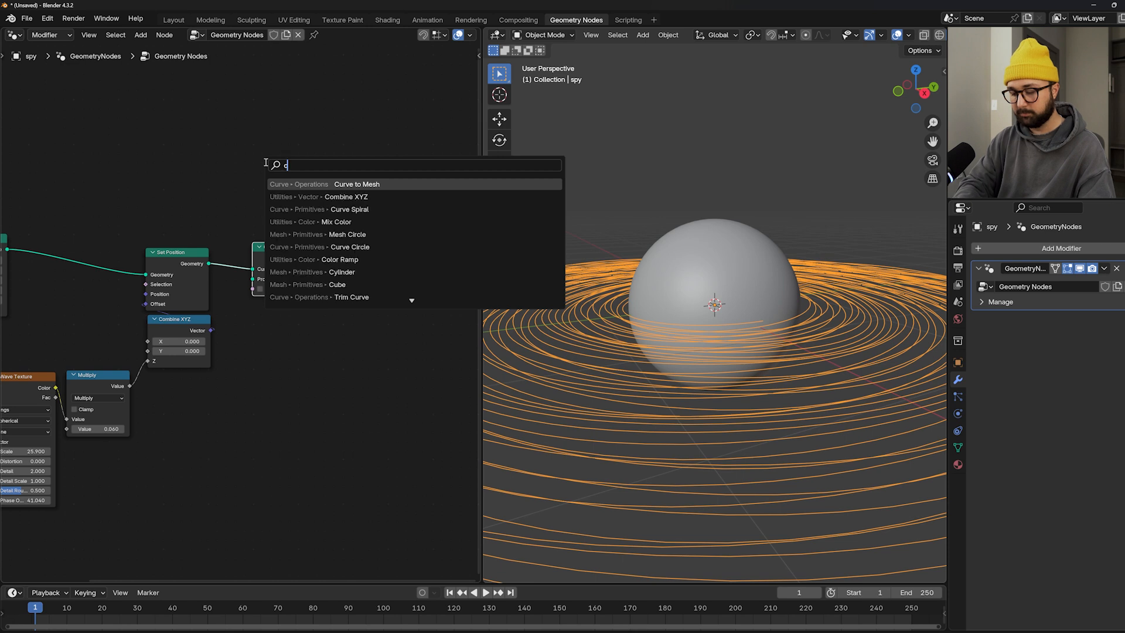
{"action": "left_click", "coordinate": [386, 194]}
{"action": "left_click", "coordinate": [254, 327]}
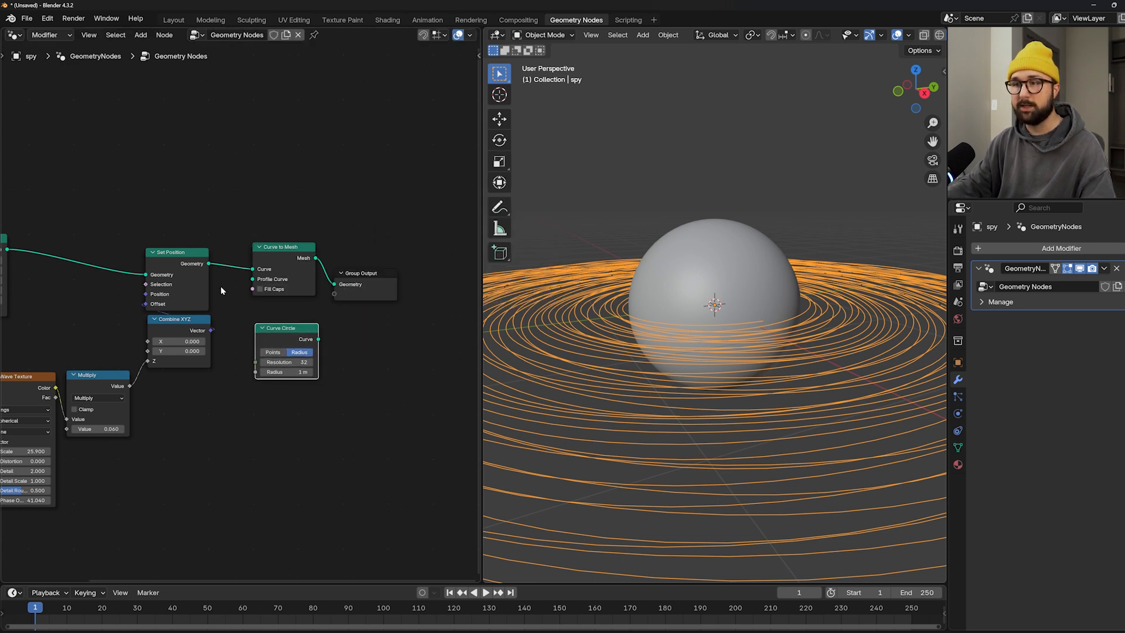
- Set the Curve Circle's radius to 0.005 m and its resolution to 6
{"action": "scroll", "coordinate": [239, 311], "scroll_direction": "up", "scroll_amount": 6}
{"action": "left_click", "coordinate": [320, 411]}
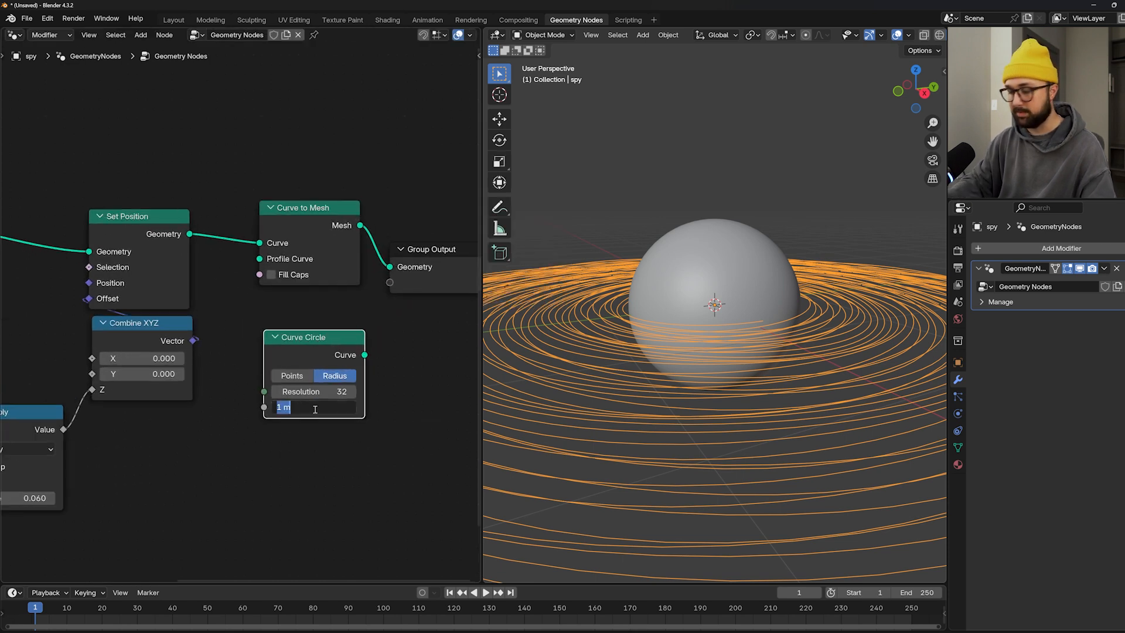
{"action": "type", "text": ".00"}
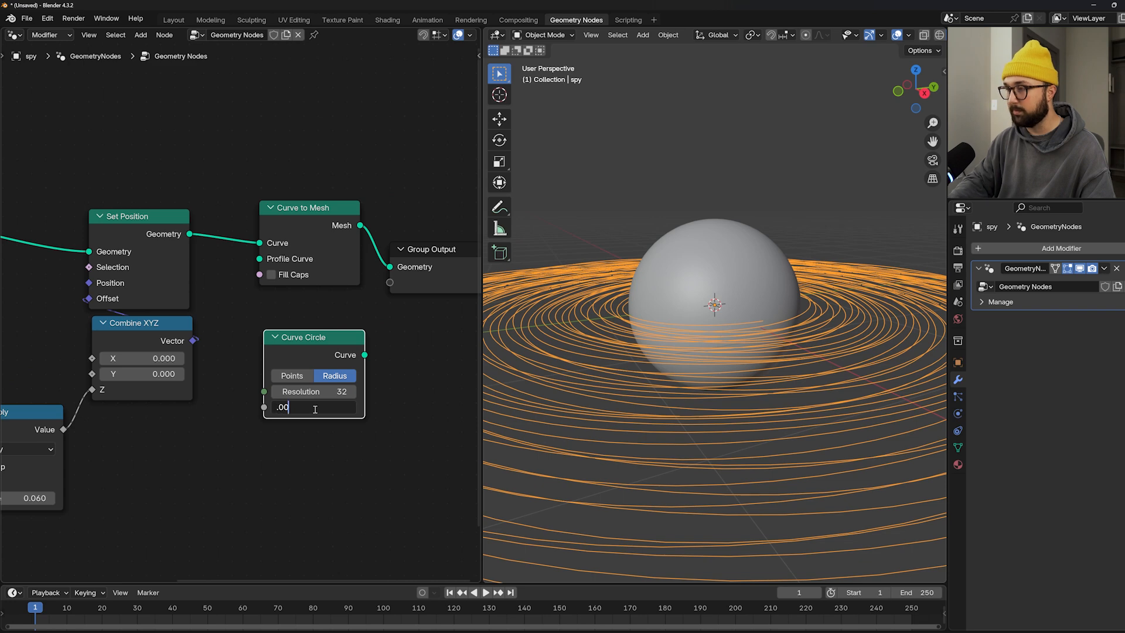
{"action": "type", "text": "5"}
{"action": "key", "text": "Return"}
{"action": "left_click", "coordinate": [316, 392]}
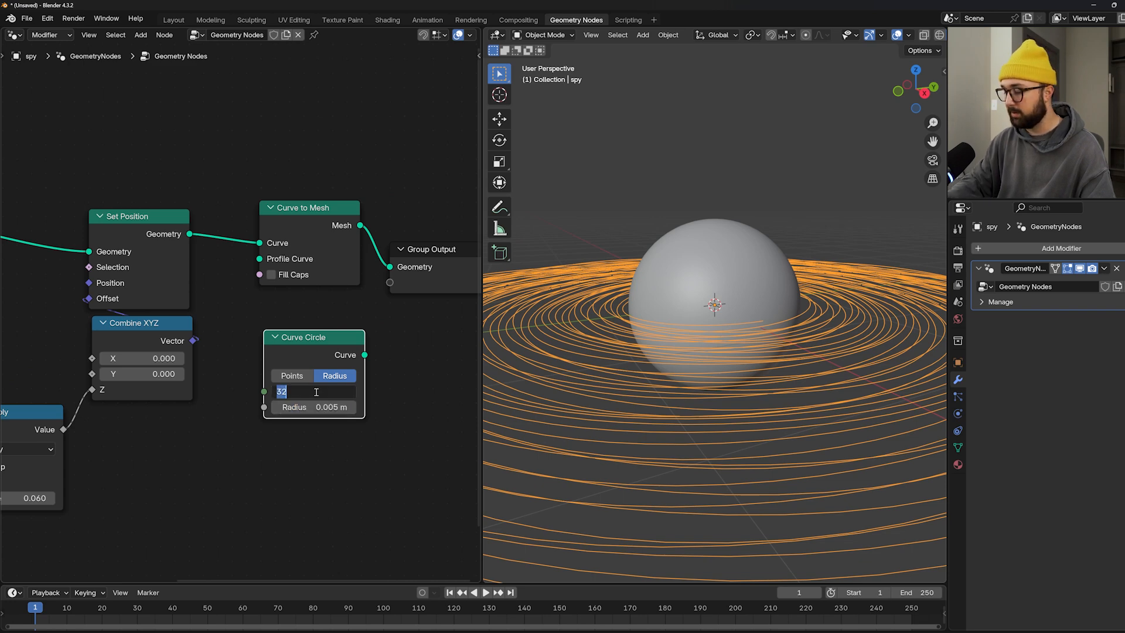
{"action": "type", "text": "6"}
{"action": "key", "text": "Return"}
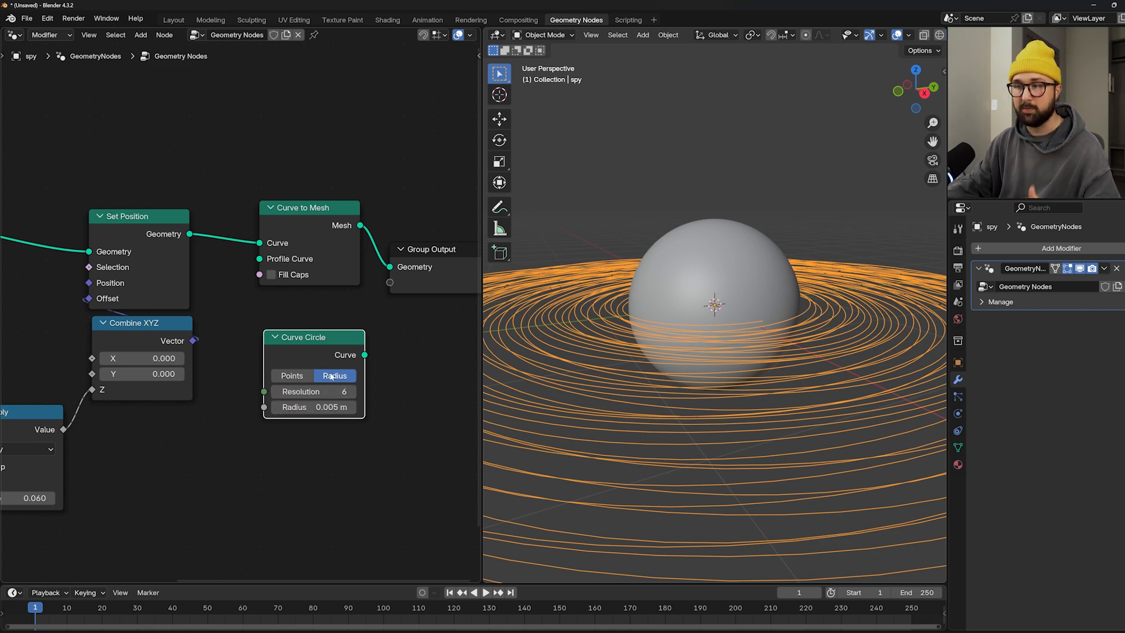
- Connect the Curve Circle to Curve to Mesh's Profile Curve input and reduce the circle's radius to 0.002 m
{"action": "left_click_drag", "start_coordinate": [363, 355], "coordinate": [266, 258]}
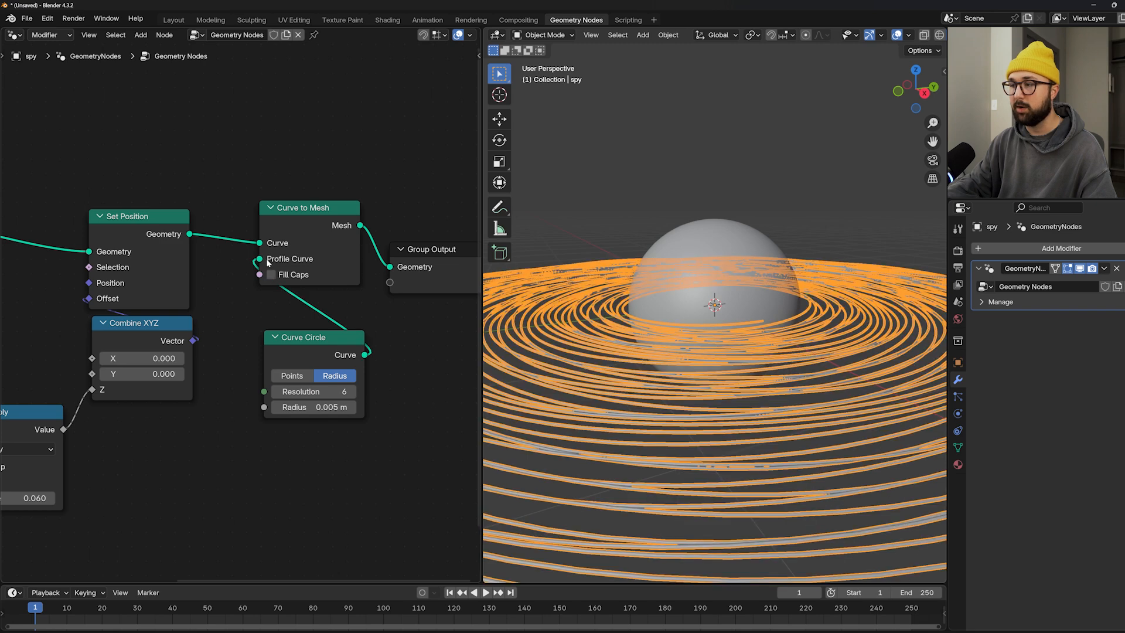
{"action": "left_click", "coordinate": [295, 407]}
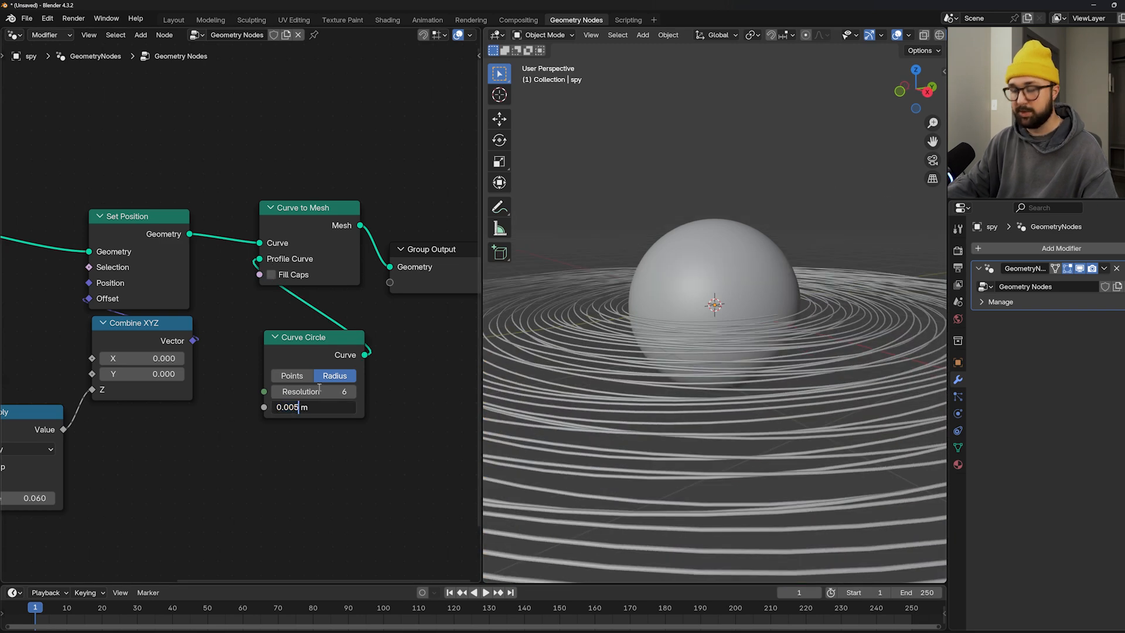
{"action": "key", "text": "BackSpace"}
{"action": "key", "text": "Return"}
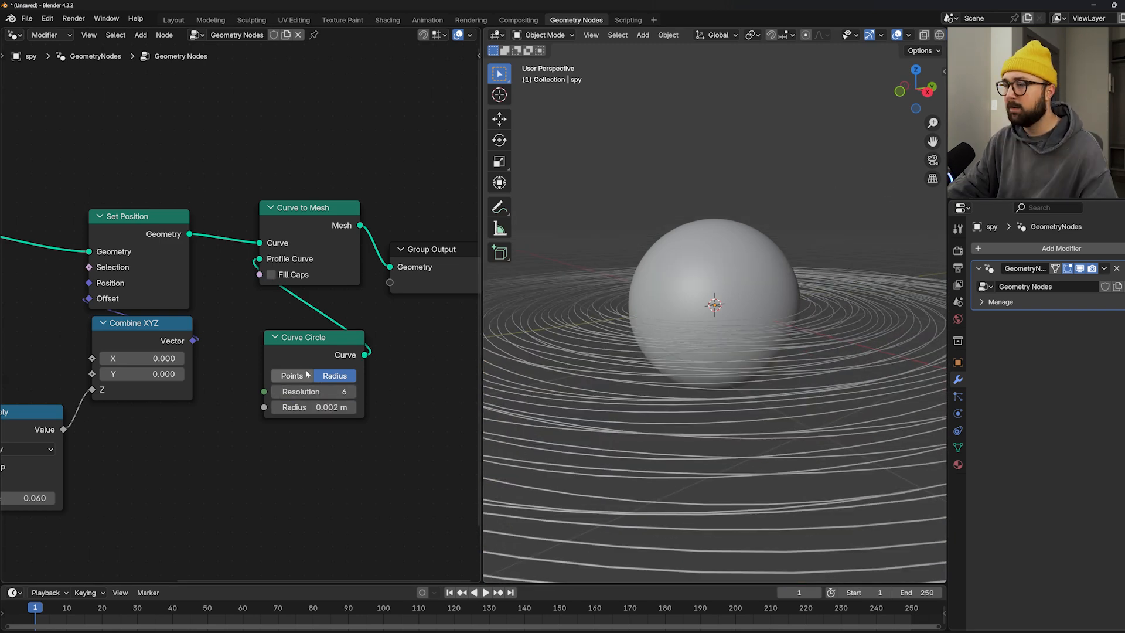
{"action": "middle_click_drag", "start_coordinate": [644, 385], "coordinate": [585, 410]}
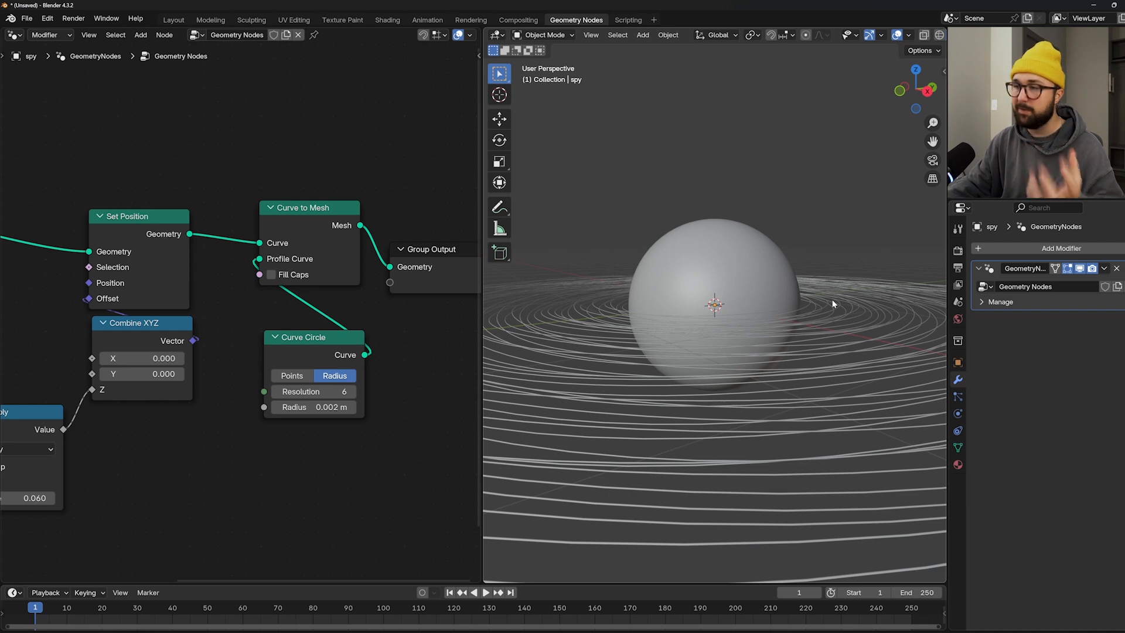
{"action": "middle_click_drag", "start_coordinate": [833, 303], "coordinate": [817, 274]}
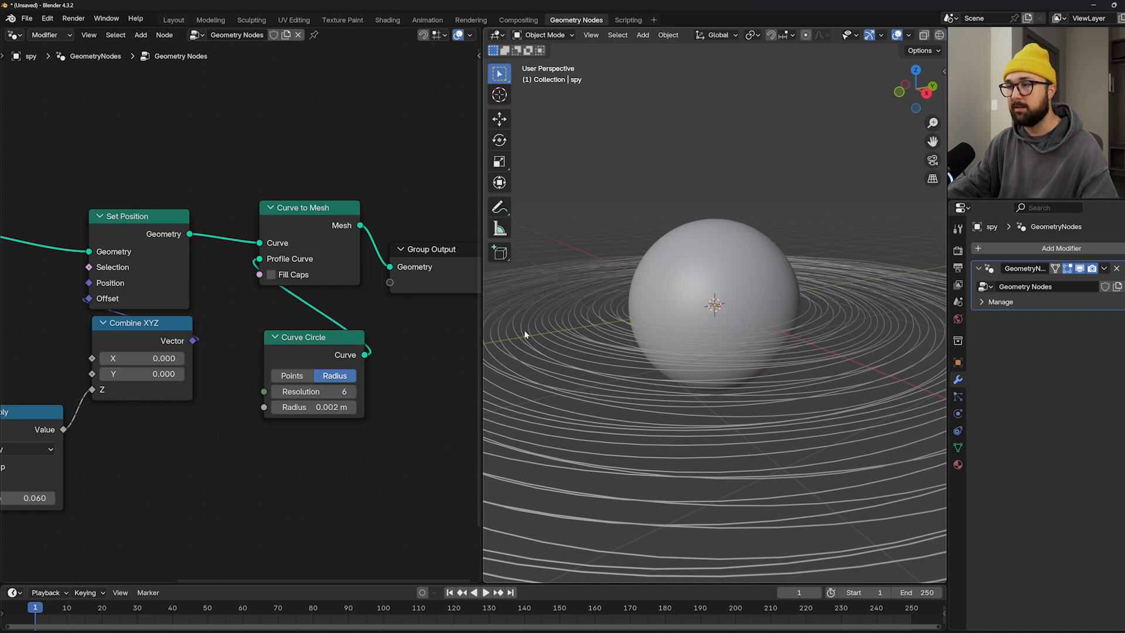
- Insert a Join Geometry node between Curve to Mesh and Group Output, and move it up
{"action": "scroll", "coordinate": [262, 347], "scroll_direction": "down", "scroll_amount": 3}
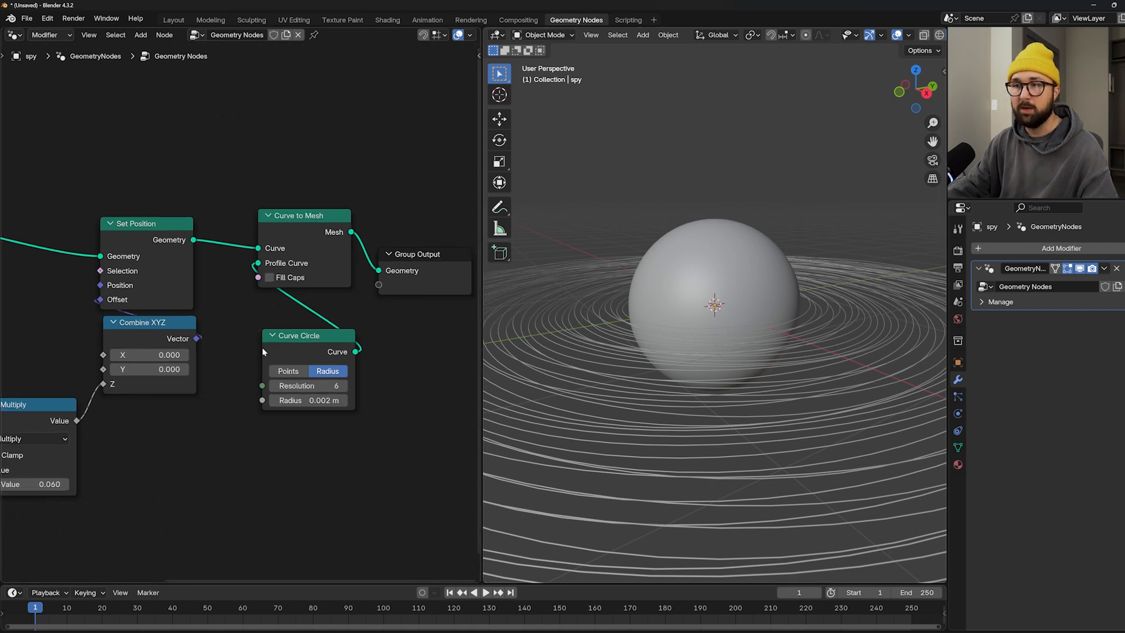
{"action": "middle_click_drag", "start_coordinate": [287, 339], "coordinate": [274, 336]}
{"action": "scroll", "coordinate": [274, 336], "scroll_direction": "down", "scroll_amount": 1}
{"action": "middle_click_drag", "start_coordinate": [220, 237], "coordinate": [196, 258]}
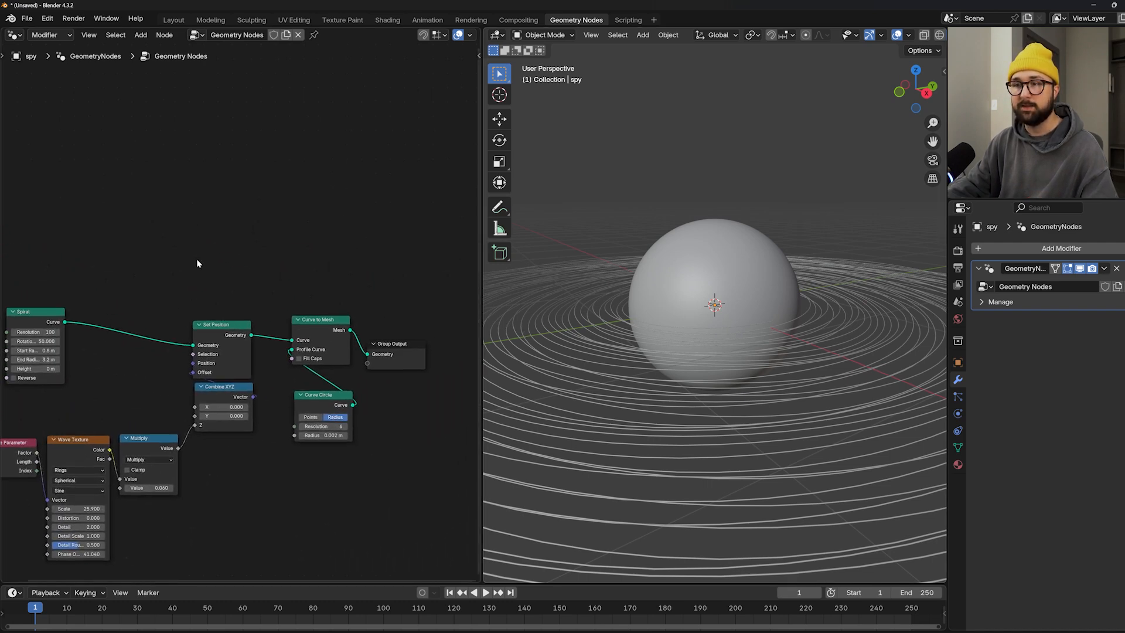
{"action": "key", "text": "shift+a"}
{"action": "left_click", "coordinate": [300, 215]}
{"action": "type", "text": "join"}
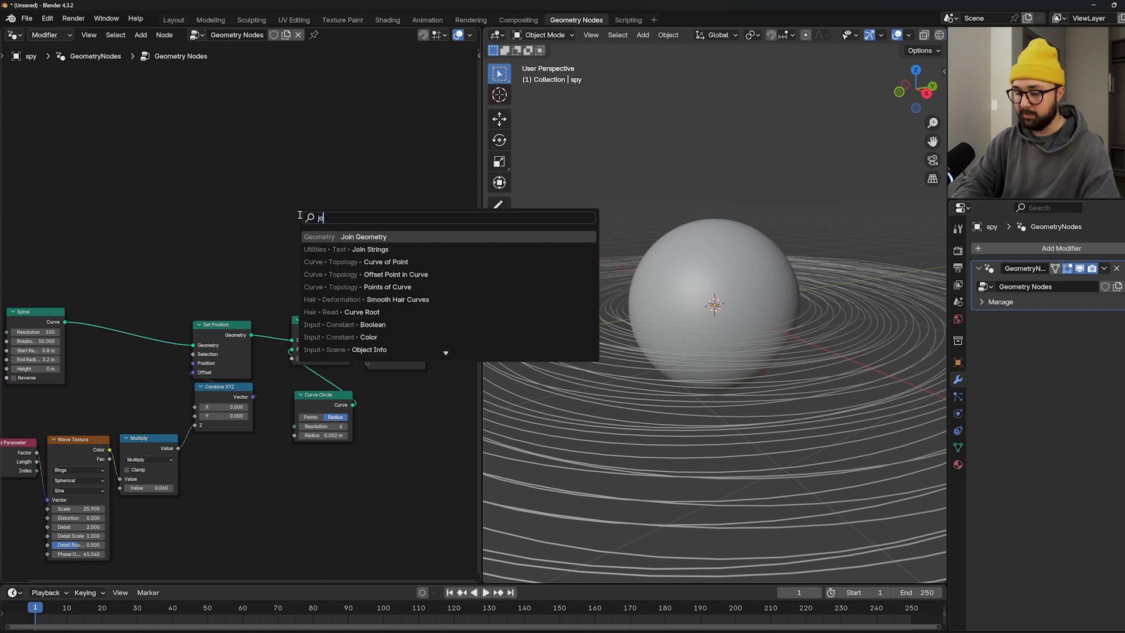
{"action": "left_click", "coordinate": [344, 235]}
{"action": "left_click", "coordinate": [363, 320]}
{"action": "left_click_drag", "start_coordinate": [389, 334], "coordinate": [398, 262]}
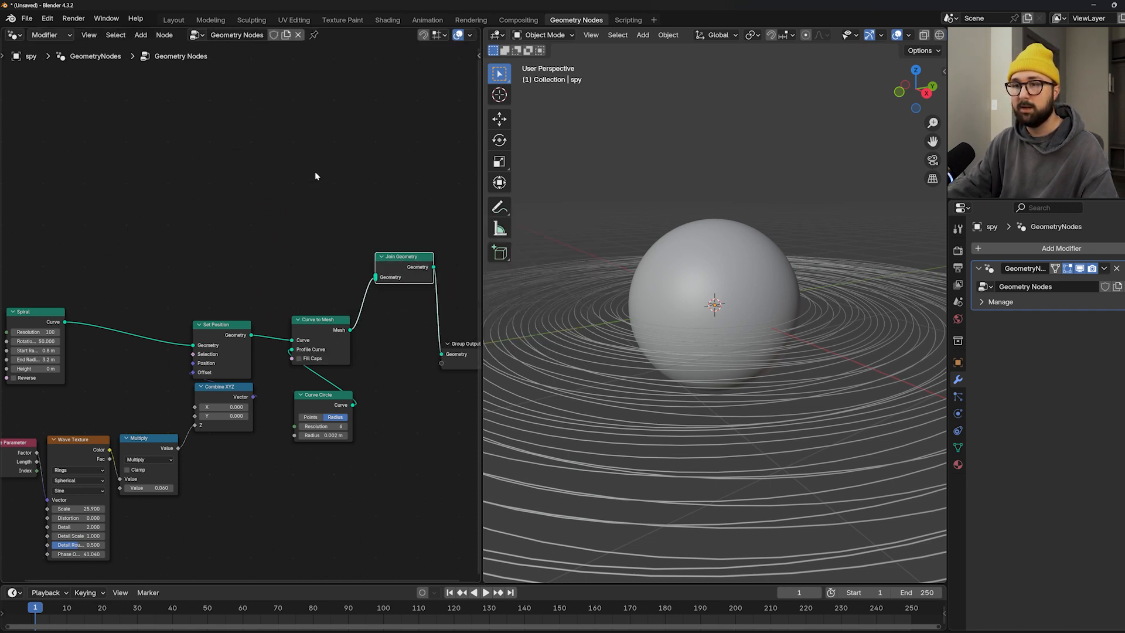
- Duplicate the Spiral node, connect the copy to Join Geometry, and insert a duplicate Set Position node on that link
{"action": "left_click", "coordinate": [35, 320]}
{"action": "key", "text": "shift+d"}
{"action": "left_click", "coordinate": [117, 154]}
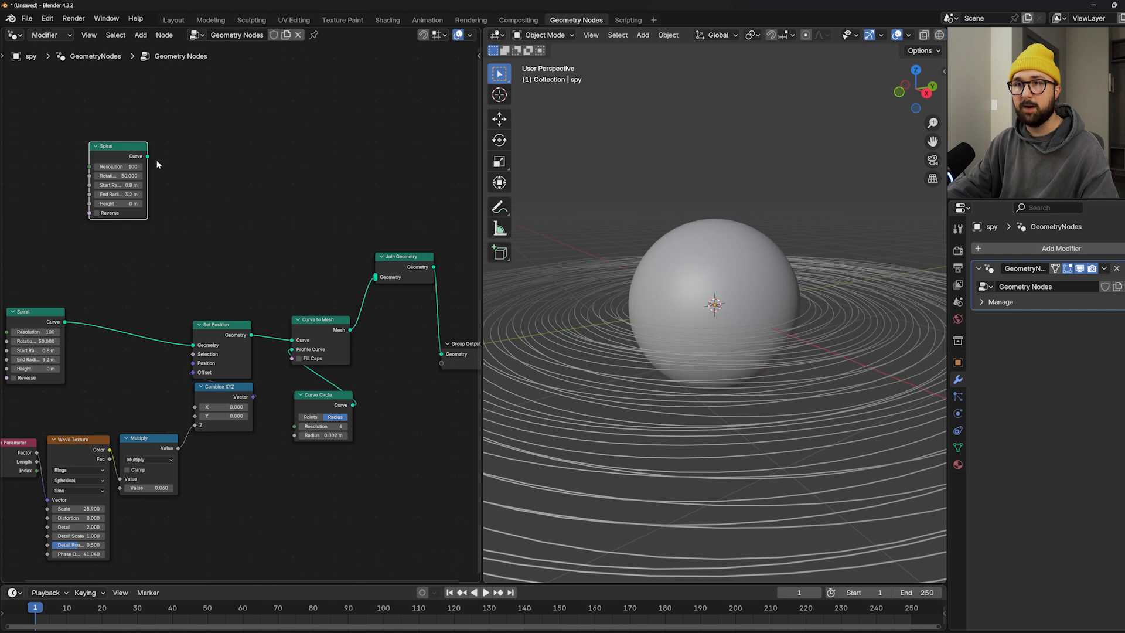
{"action": "left_click_drag", "start_coordinate": [148, 156], "coordinate": [373, 271]}
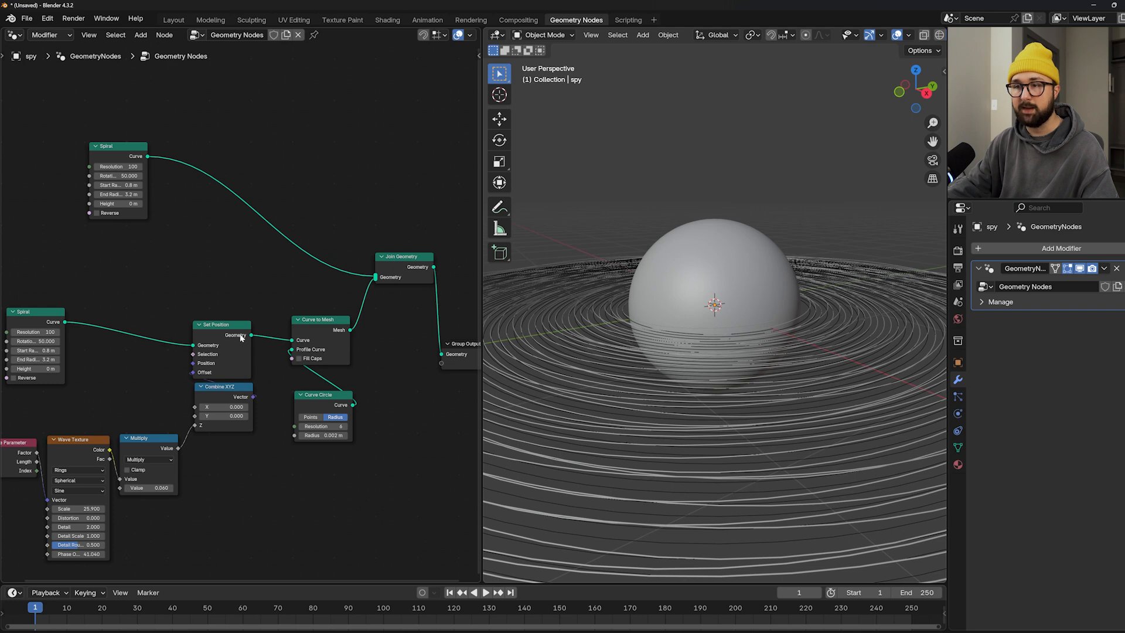
{"action": "key", "text": "shift+d"}
{"action": "left_click", "coordinate": [279, 201]}
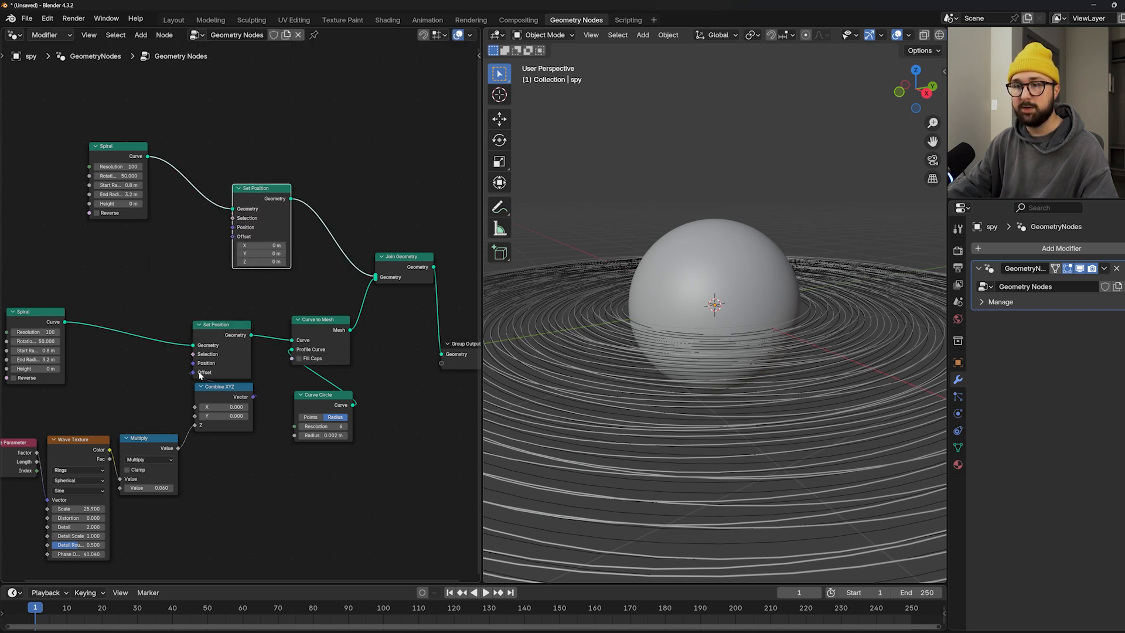
- Duplicate the Multiply and Combine XYZ nodes and connect the copied Combine XYZ to the new Set Position's Offset input
{"action": "left_click_drag", "start_coordinate": [217, 395], "coordinate": [210, 443]}
{"action": "left_click_drag", "start_coordinate": [141, 426], "coordinate": [222, 465]}
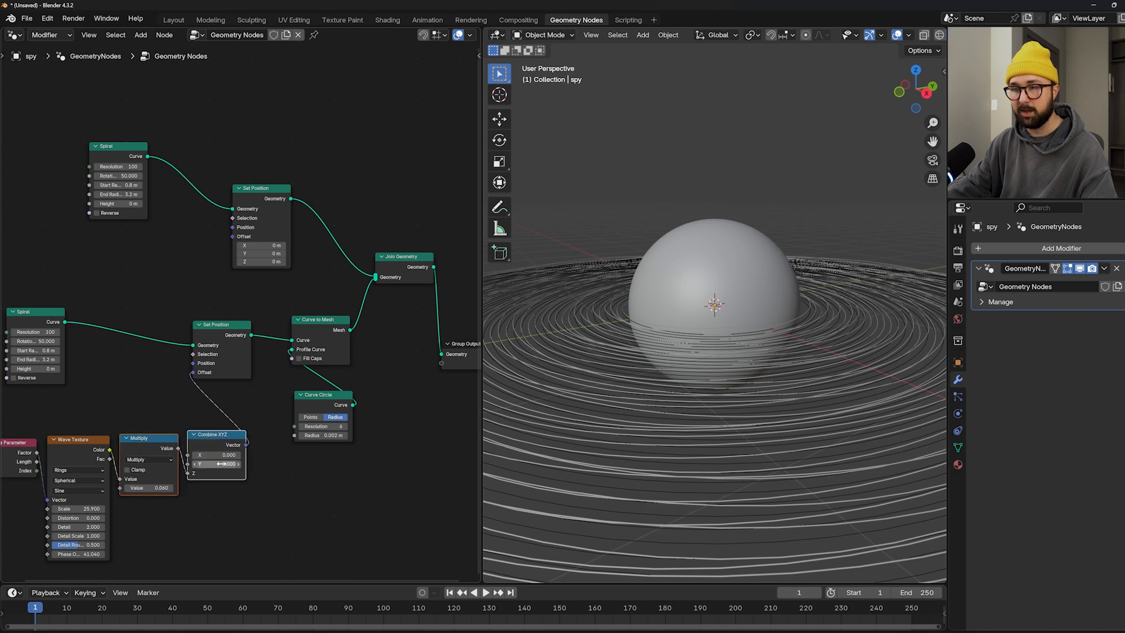
{"action": "key", "text": "shift+d"}
{"action": "left_click", "coordinate": [216, 273]}
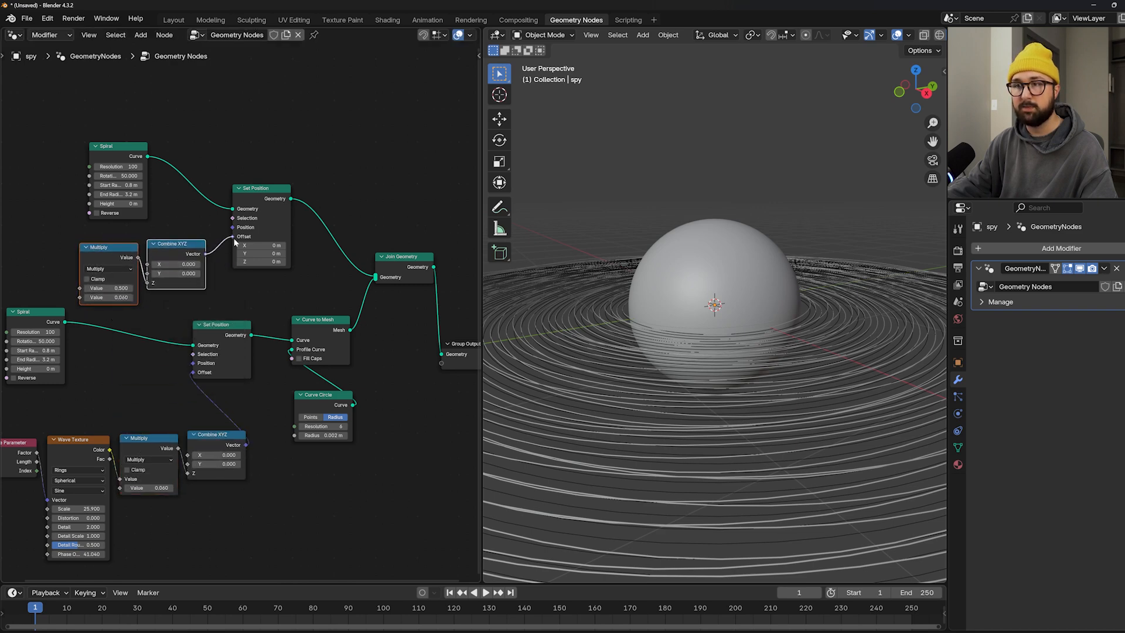
{"action": "left_click_drag", "start_coordinate": [234, 241], "coordinate": [234, 236]}
{"action": "middle_click_drag", "start_coordinate": [85, 436], "coordinate": [197, 426]}
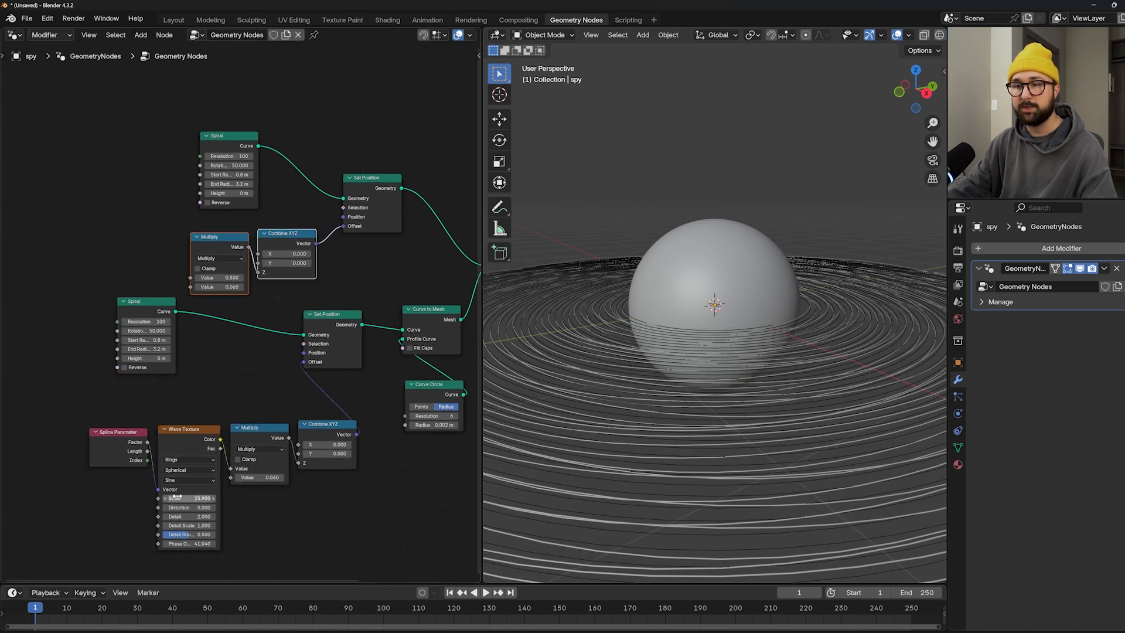
- Connect the Wave Texture's Color output to the first Value input of the copied Multiply node
{"action": "left_click_drag", "start_coordinate": [218, 443], "coordinate": [192, 277]}
{"action": "scroll", "coordinate": [192, 278], "scroll_direction": "up", "scroll_amount": 3}
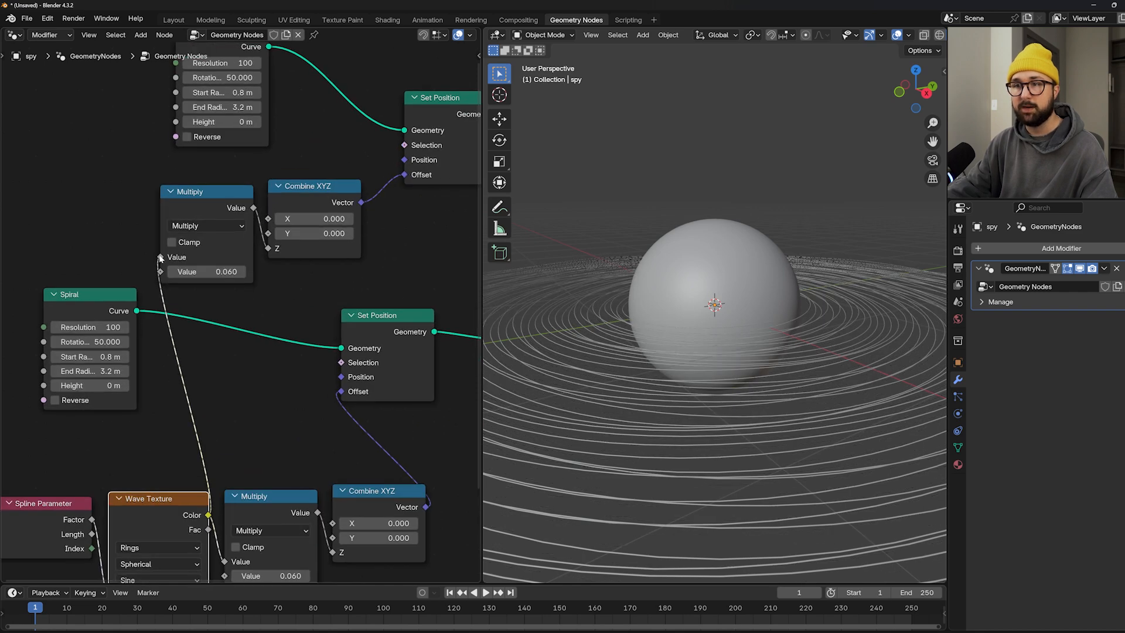
{"action": "middle_click_drag", "start_coordinate": [160, 258], "coordinate": [221, 220]}
{"action": "scroll", "coordinate": [221, 432], "scroll_direction": "down", "scroll_amount": 3}
{"action": "middle_click_drag", "start_coordinate": [226, 516], "coordinate": [253, 441]}
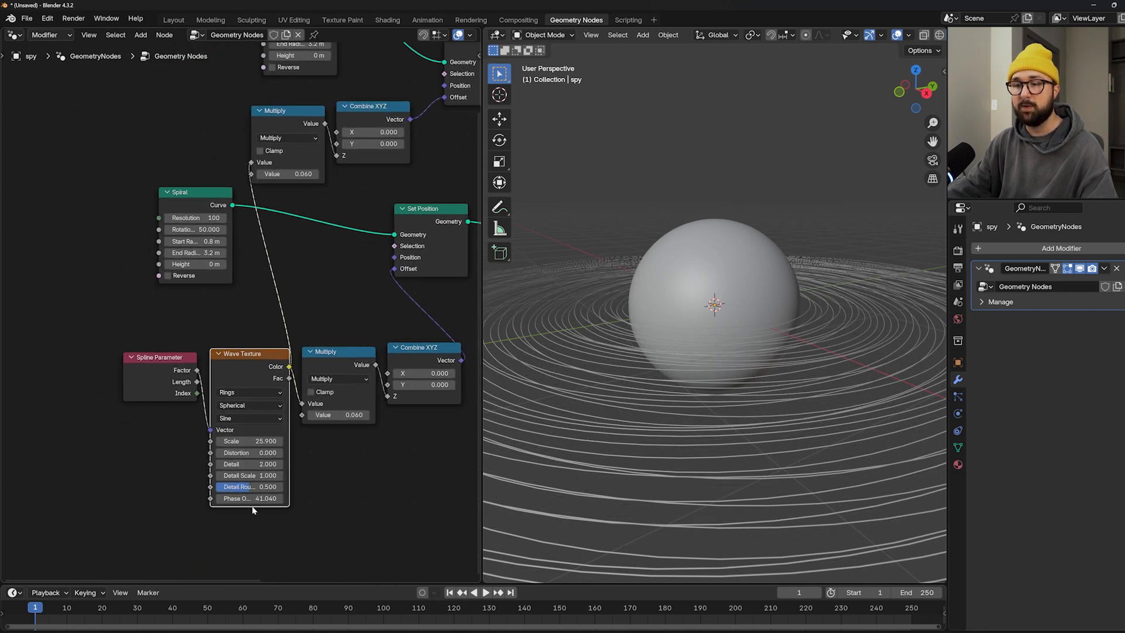
- Try out a different phase offset on the Wave Texture and examine the two spirals around the sphere from different angles
{"action": "left_click_drag", "start_coordinate": [252, 498], "coordinate": [398, 498]}
{"action": "right_click", "coordinate": [252, 498]}
{"action": "middle_click_drag", "start_coordinate": [362, 283], "coordinate": [171, 341]}
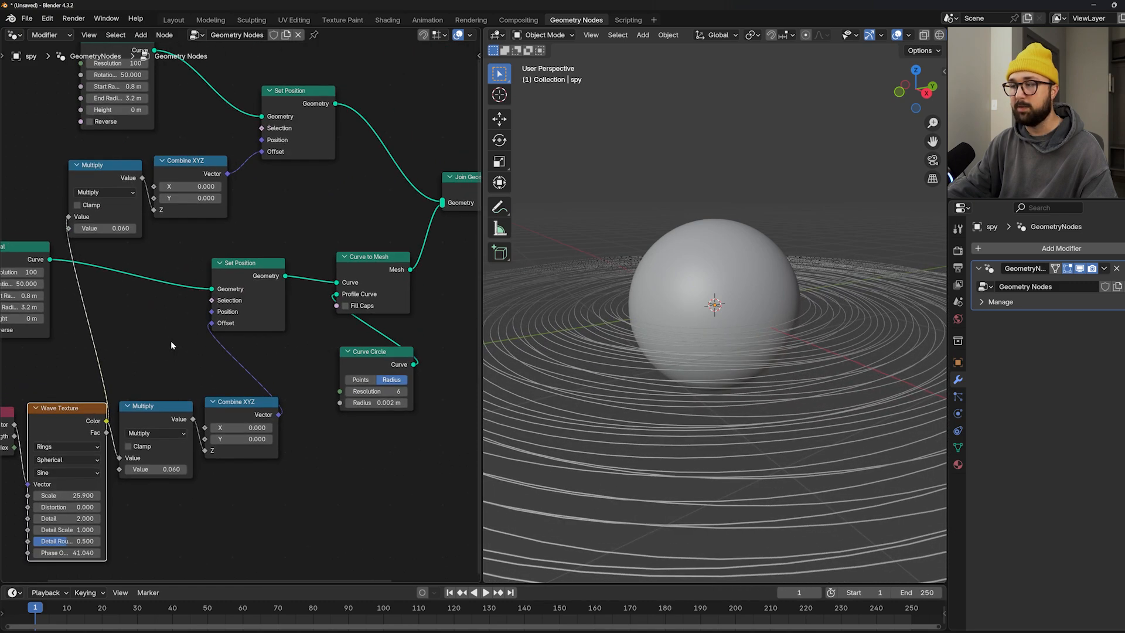
{"action": "left_click", "coordinate": [658, 415]}
{"action": "left_click", "coordinate": [718, 216]}
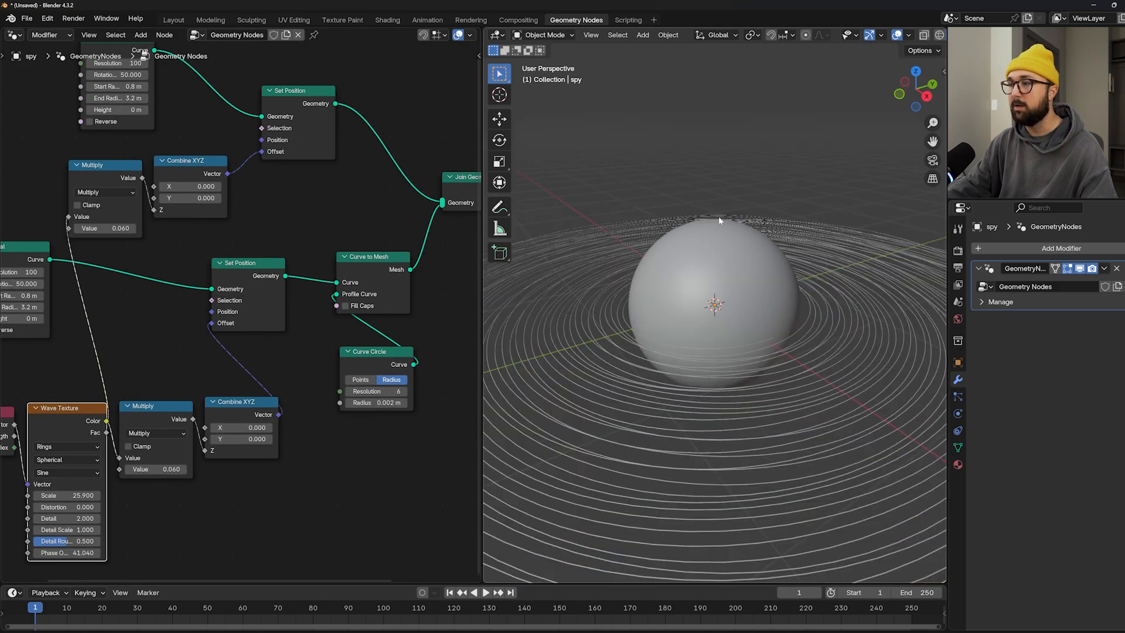
{"action": "middle_click_drag", "start_coordinate": [718, 216], "coordinate": [723, 312]}
{"action": "middle_click_drag", "start_coordinate": [725, 102], "coordinate": [725, 209]}
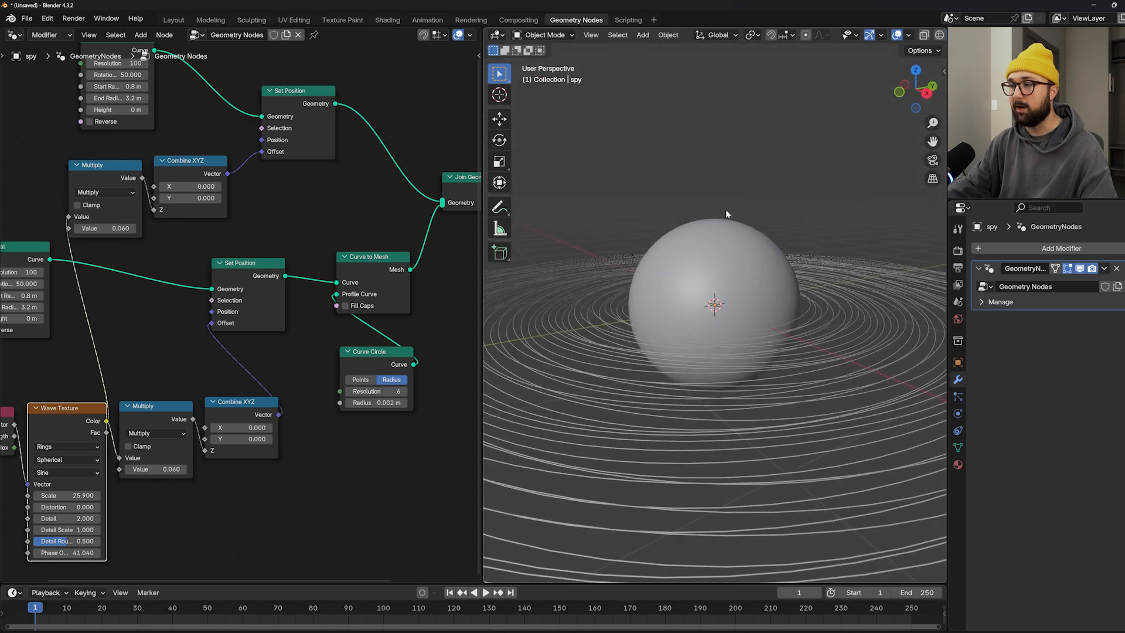
{"action": "left_click", "coordinate": [629, 431]}
- Set the copied Spiral's rotations to 10 and the copied Multiply node's value to 0.040
{"action": "middle_click_drag", "start_coordinate": [256, 223], "coordinate": [293, 329]}
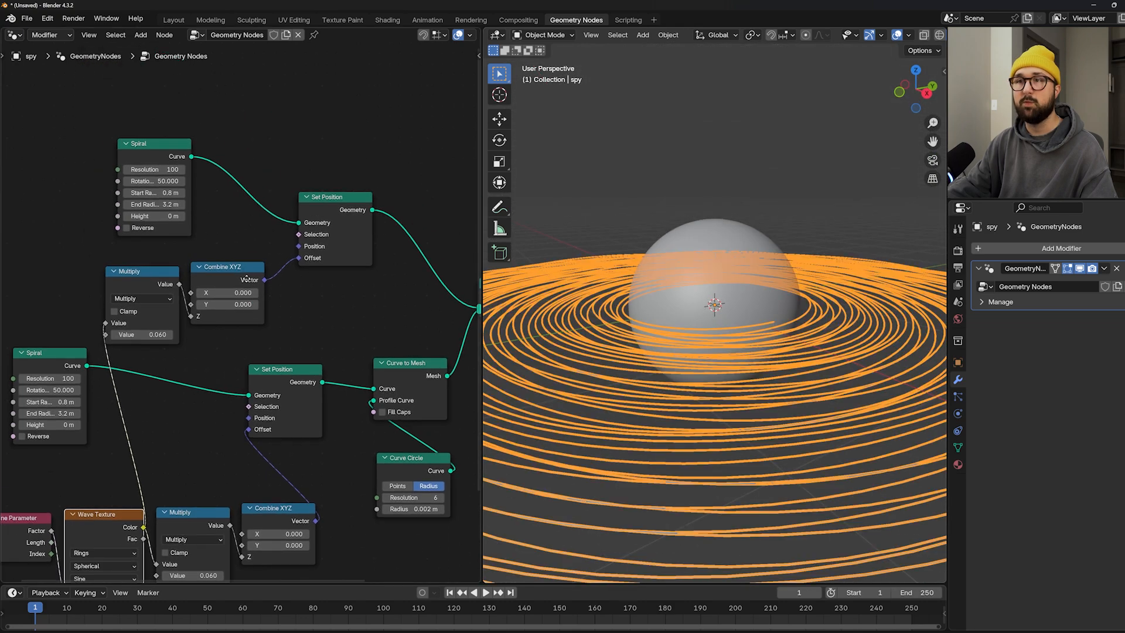
{"action": "left_click", "coordinate": [155, 180]}
{"action": "type", "text": "10"}
{"action": "key", "text": "Return"}
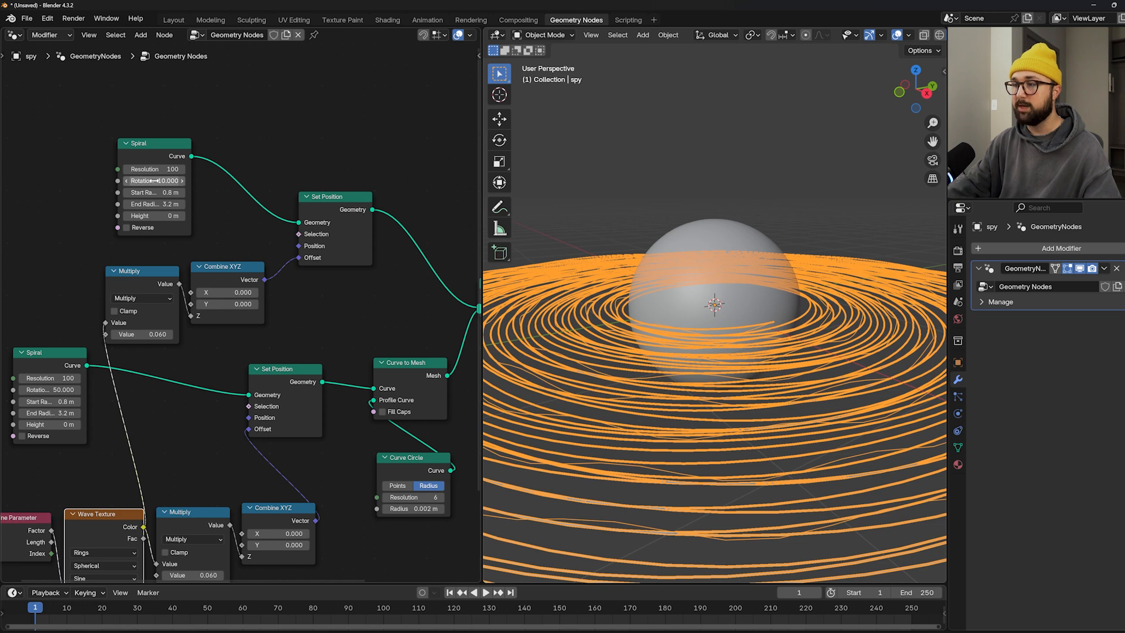
{"action": "key", "text": "alt+a"}
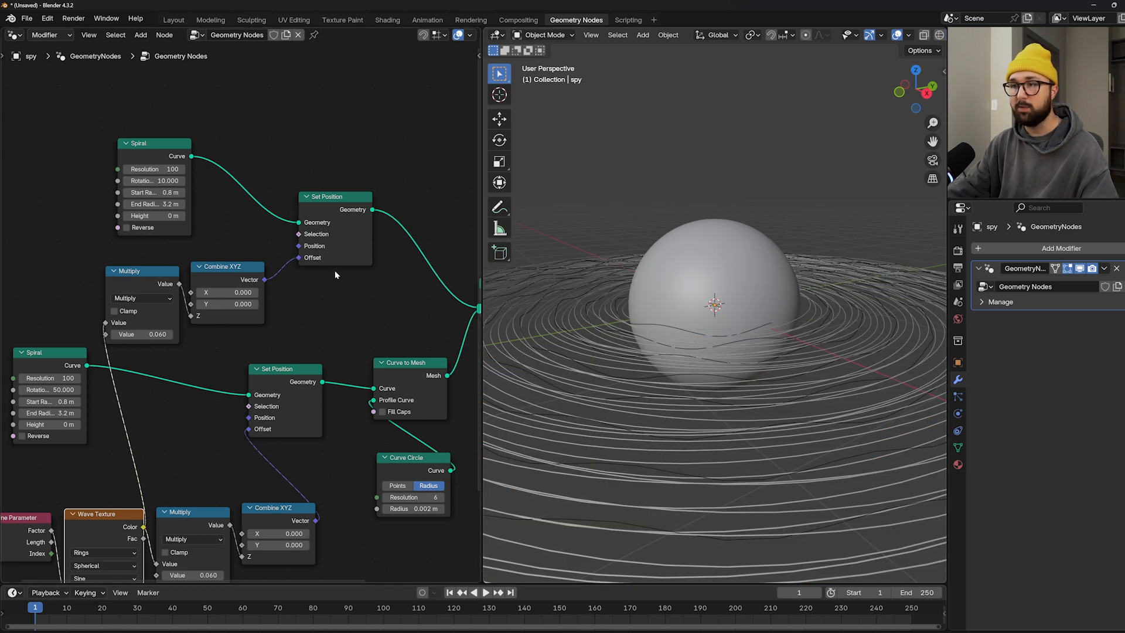
{"action": "mouse_move", "coordinate": [153, 334]}
{"action": "left_mouse_down"}
{"action": "mouse_move", "coordinate": [130, 334]}
{"action": "mouse_move", "coordinate": [150, 334]}
{"action": "left_mouse_up"}
{"action": "scroll", "coordinate": [605, 329], "scroll_direction": "up", "scroll_amount": 2}
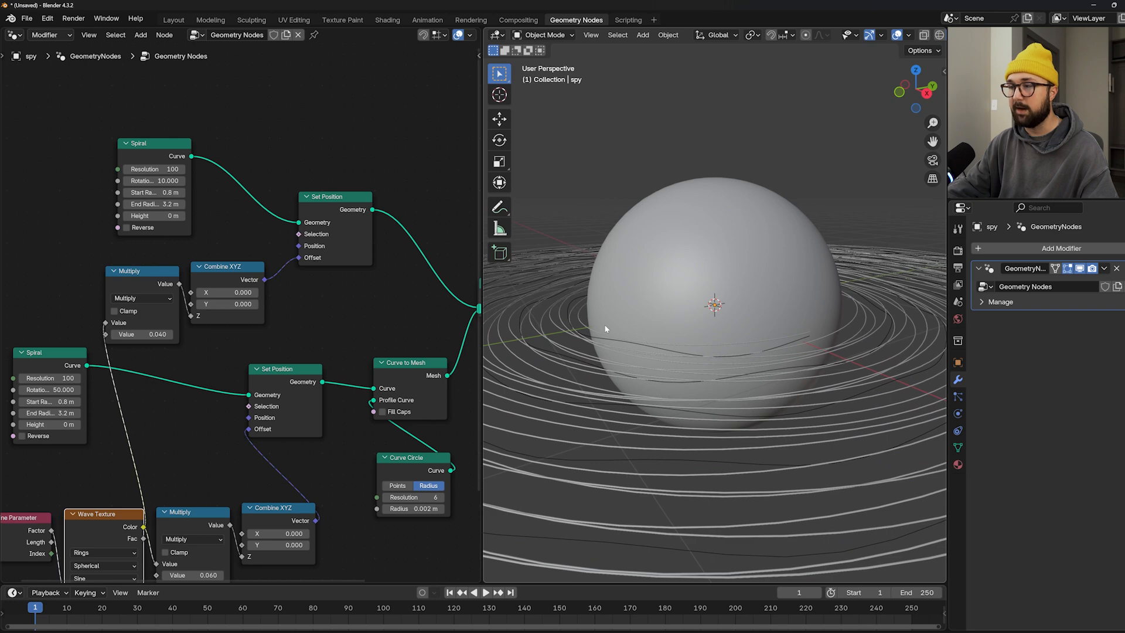
- Insert a duplicate Curve to Mesh node between the copied Set Position and Join Geometry, and place a duplicate Curve Circle below it
{"action": "scroll", "coordinate": [286, 296], "scroll_direction": "down", "scroll_amount": 4}
{"action": "middle_click_drag", "start_coordinate": [314, 317], "coordinate": [130, 319]}
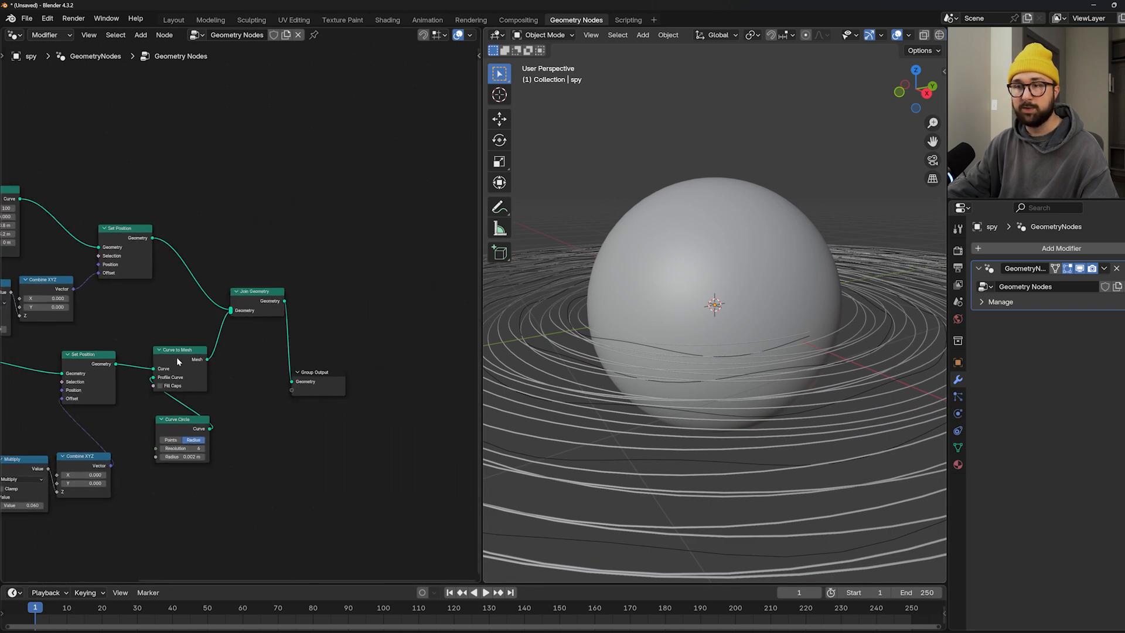
{"action": "key", "text": "shift+d"}
{"action": "left_click", "coordinate": [192, 229]}
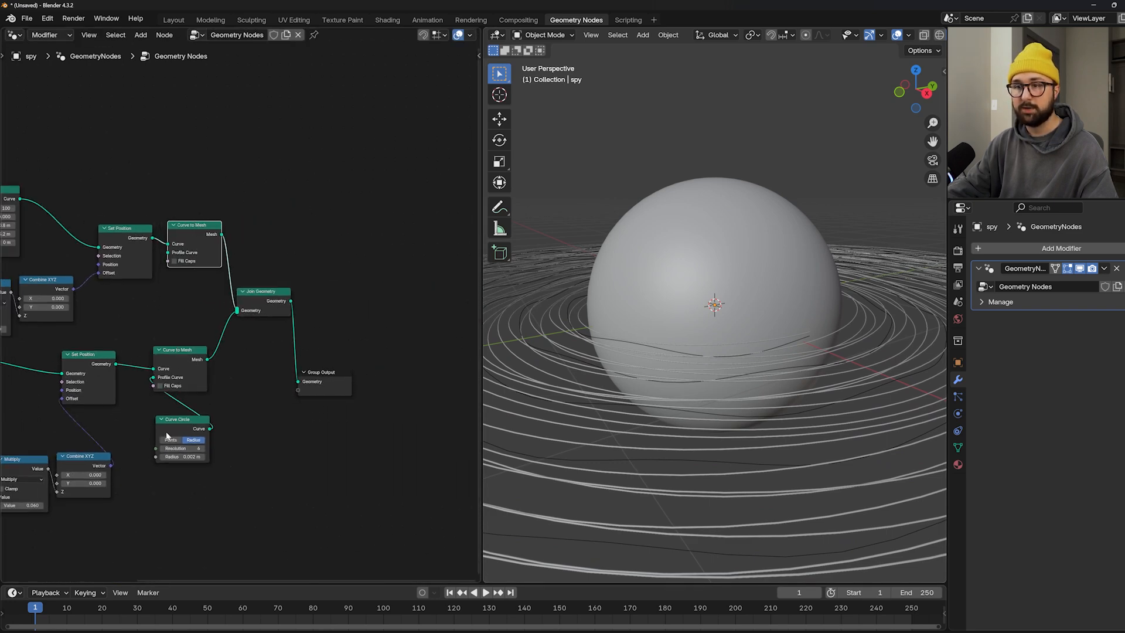
{"action": "key", "text": "shift+d"}
{"action": "left_click", "coordinate": [158, 306]}
- Set the copied Curve Circle's radius to 0.0005 m and connect its Curve output to the copied Curve to Mesh node's Profile Curve input
{"action": "scroll", "coordinate": [170, 337], "scroll_direction": "up", "scroll_amount": 2}
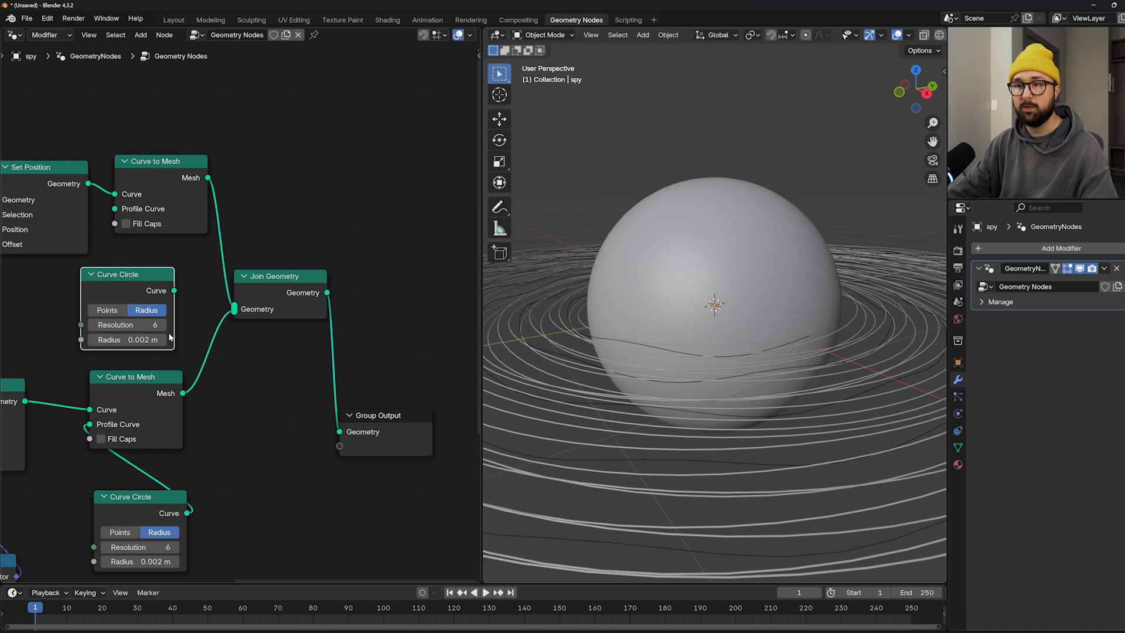
{"action": "left_click", "coordinate": [115, 344]}
{"action": "key", "text": "BackSpace"}
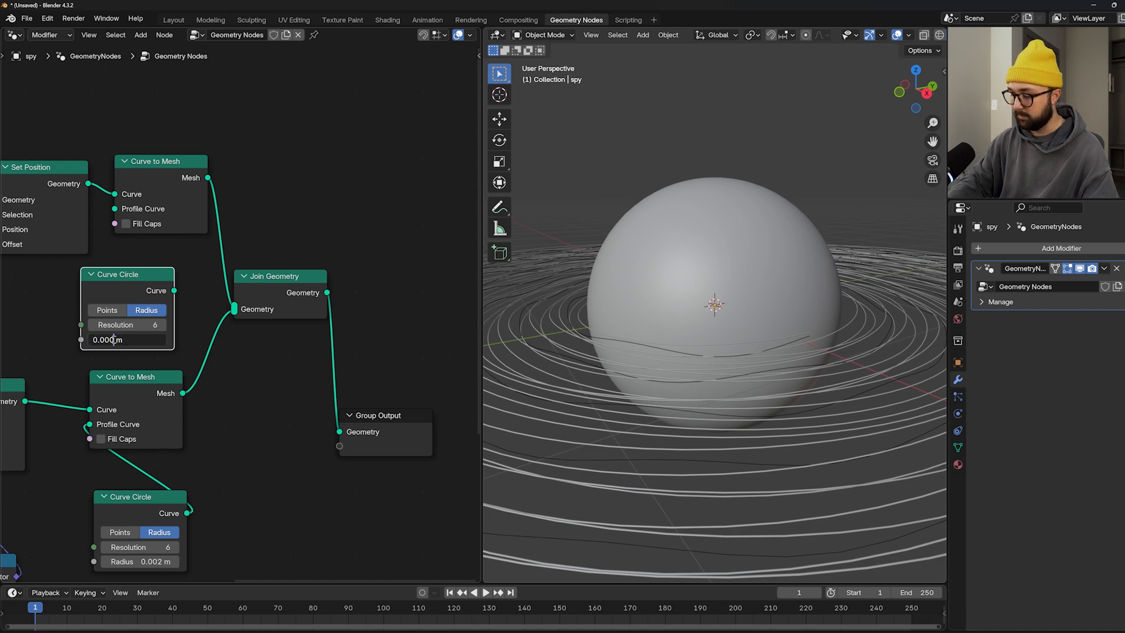
{"action": "type", "text": "05"}
{"action": "key", "text": "Return"}
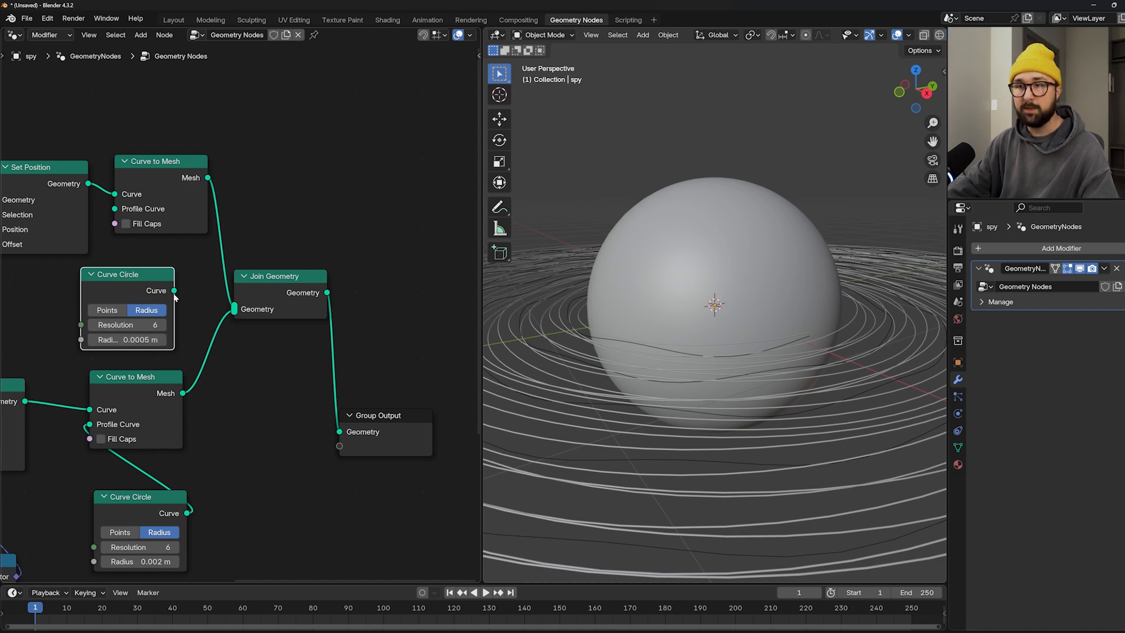
{"action": "left_click_drag", "start_coordinate": [174, 290], "coordinate": [120, 209]}
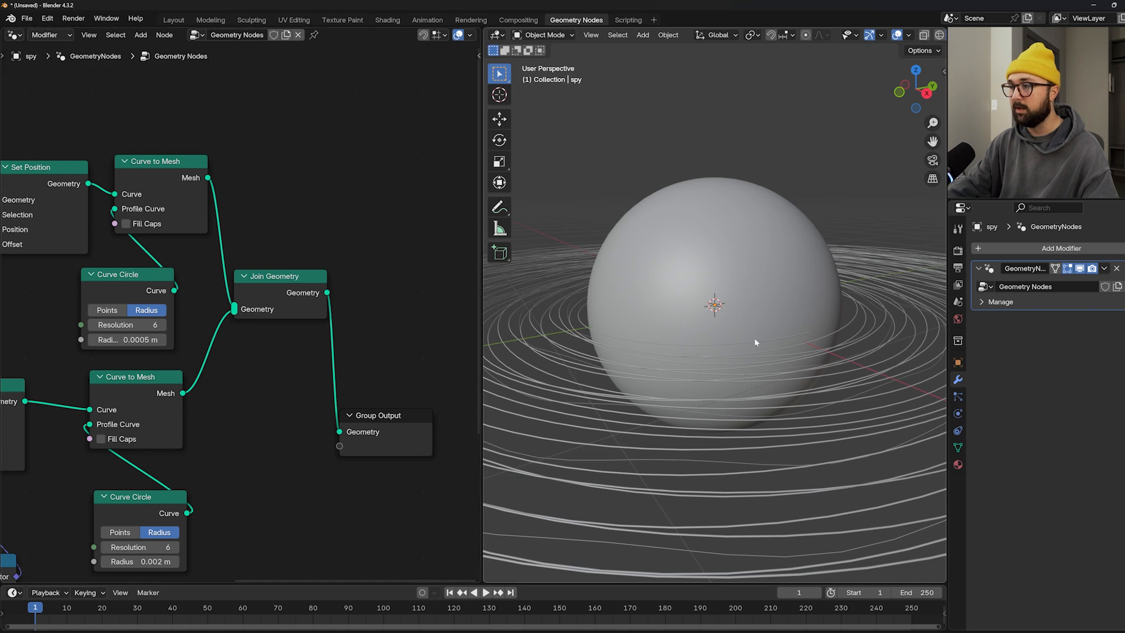
{"action": "scroll", "coordinate": [720, 429], "scroll_direction": "up", "scroll_amount": 2}
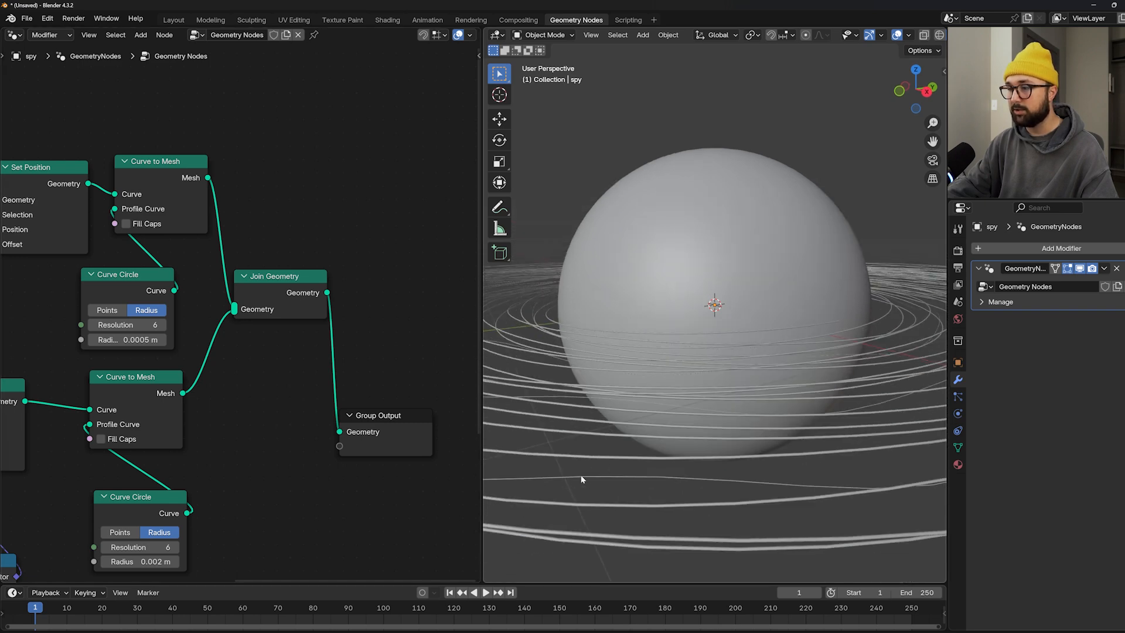
{"action": "scroll", "coordinate": [704, 436], "scroll_direction": "down", "scroll_amount": 1}
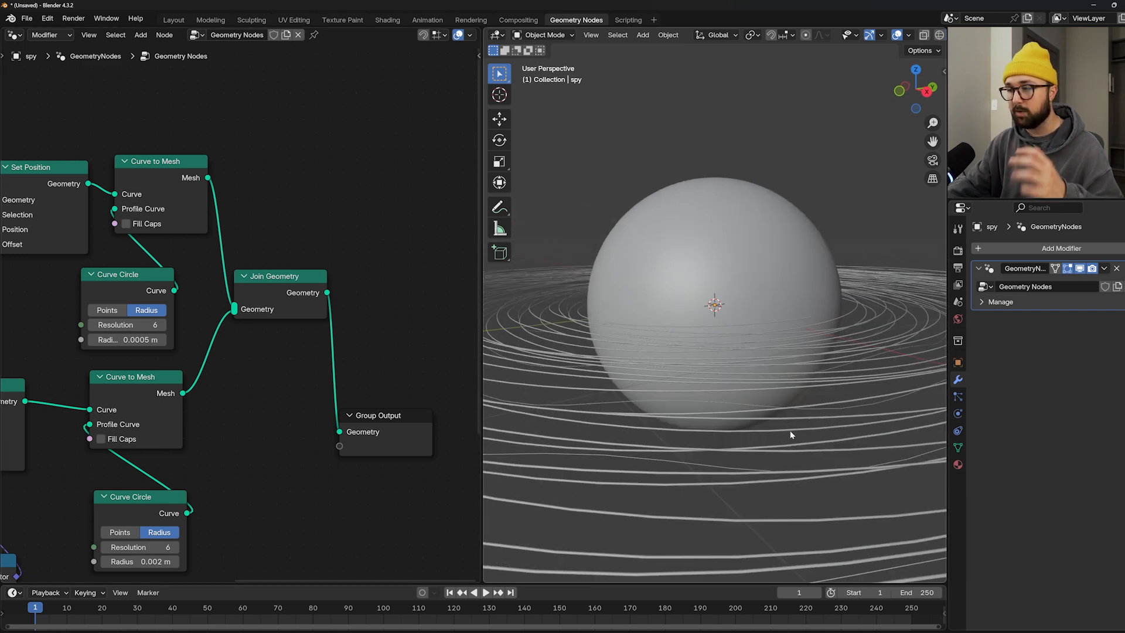
{"action": "middle_click_drag", "start_coordinate": [753, 436], "coordinate": [728, 388]}
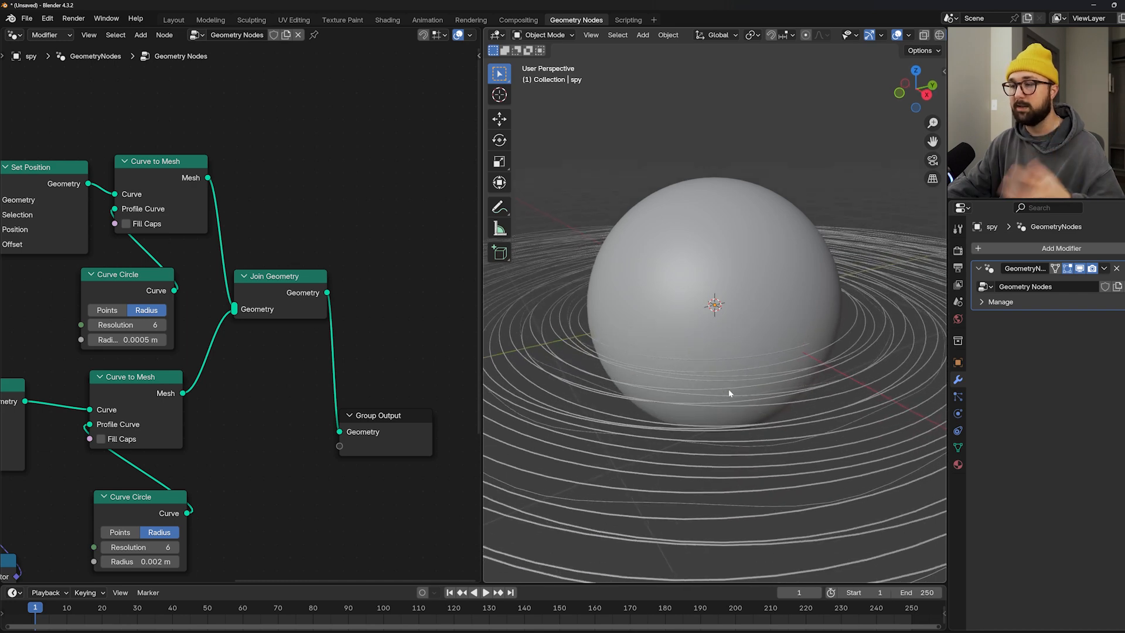
{"action": "middle_click_drag", "start_coordinate": [702, 443], "coordinate": [754, 428]}
{"action": "scroll", "coordinate": [755, 428], "scroll_direction": "down", "scroll_amount": 2}
- Space out the two spiral node chains by raising the copied chain, and move Join Geometry down beside Group Output
{"action": "scroll", "coordinate": [208, 356], "scroll_direction": "down", "scroll_amount": 8}
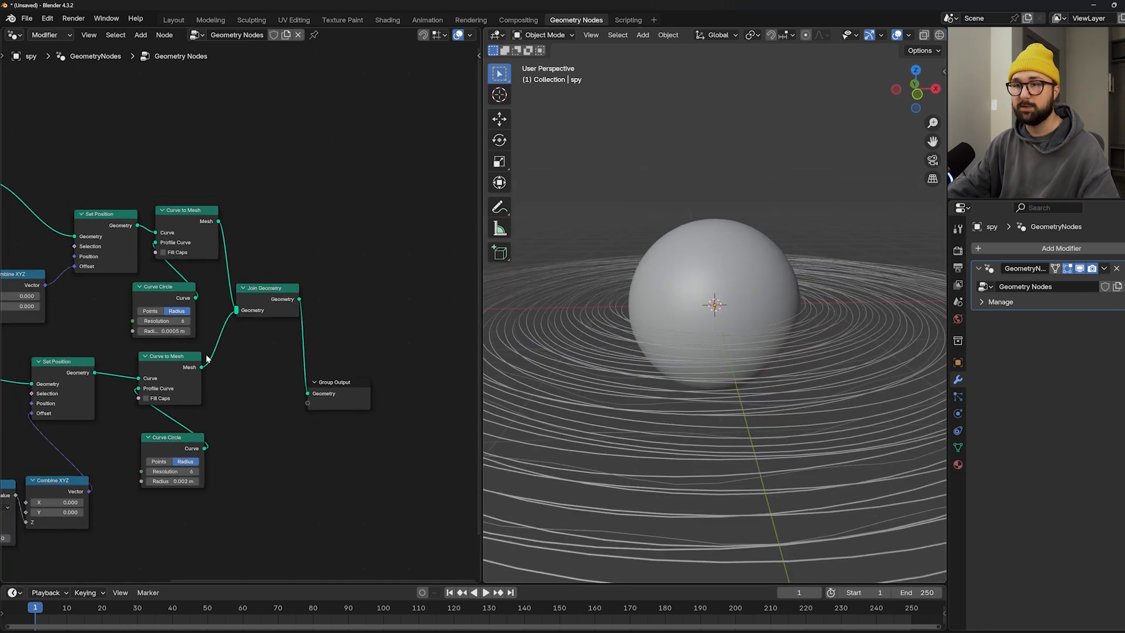
{"action": "middle_click_drag", "start_coordinate": [207, 357], "coordinate": [328, 369]}
{"action": "scroll", "coordinate": [328, 369], "scroll_direction": "down", "scroll_amount": 1}
{"action": "left_click_drag", "start_coordinate": [67, 357], "coordinate": [74, 383]}
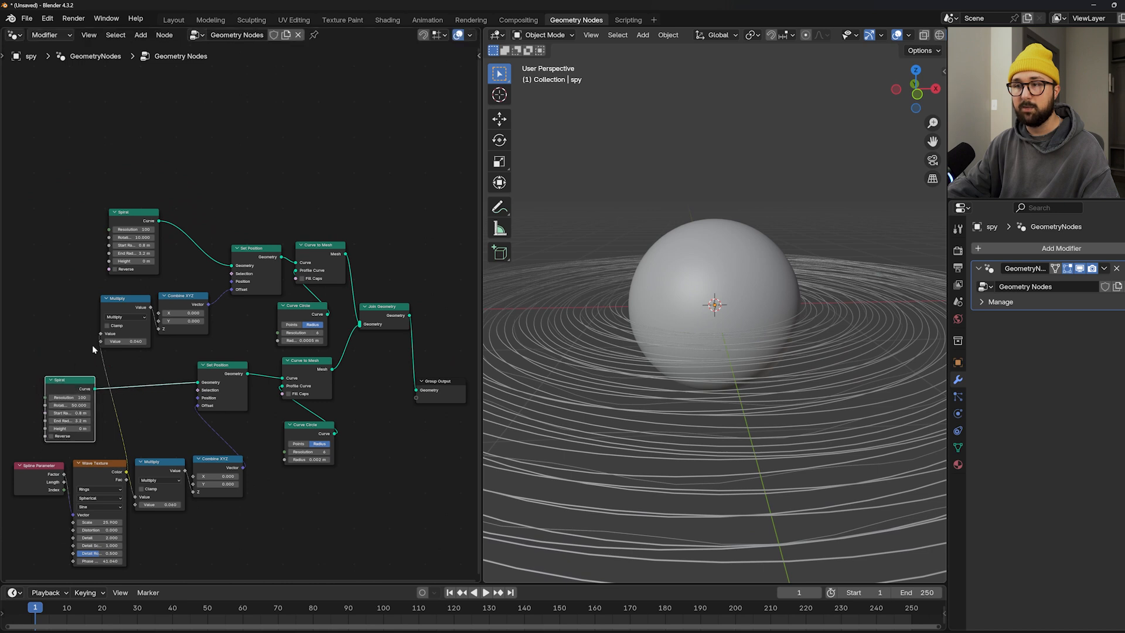
{"action": "left_click_drag", "start_coordinate": [314, 316], "coordinate": [317, 313]}
{"action": "left_click_drag", "start_coordinate": [360, 209], "coordinate": [120, 312]}
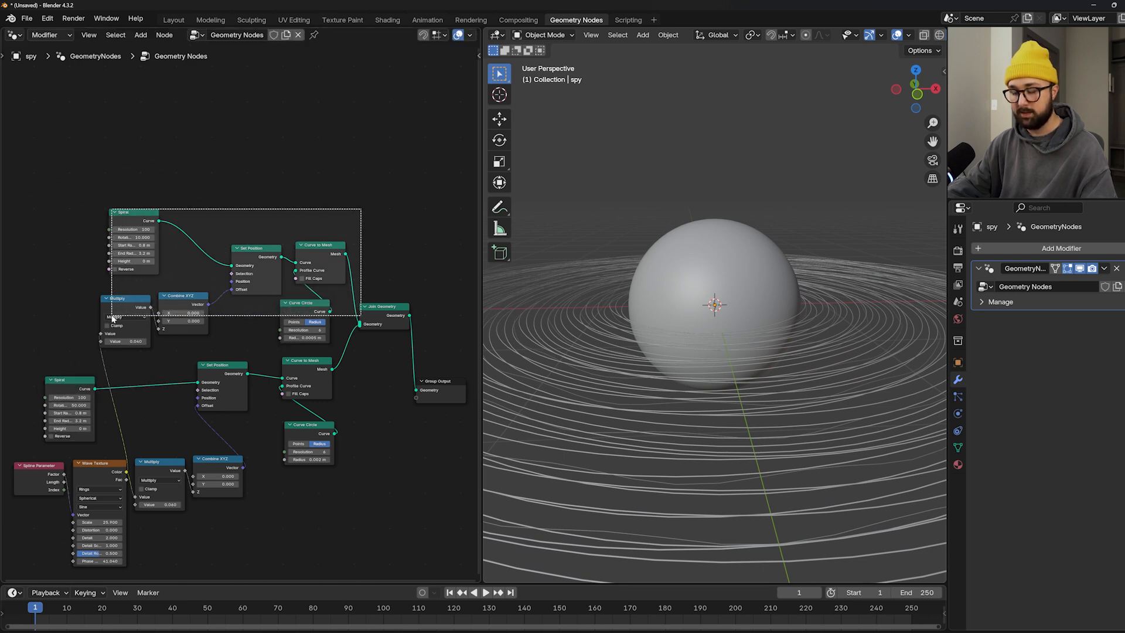
{"action": "key", "text": "g"}
{"action": "left_click", "coordinate": [414, 211]}
{"action": "left_click", "coordinate": [414, 207]}
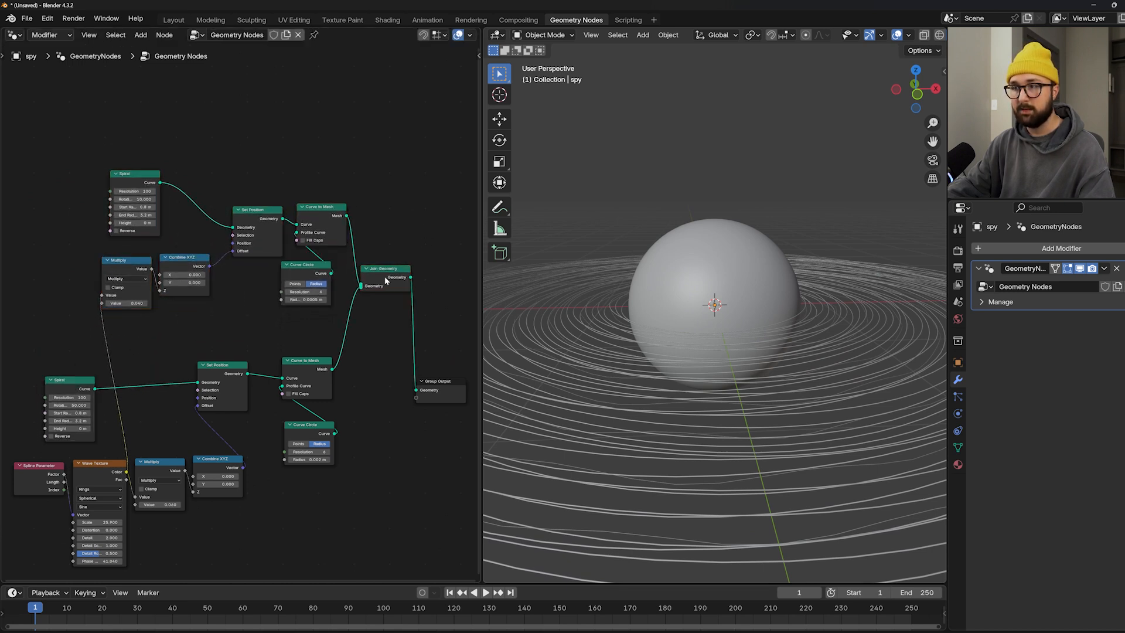
{"action": "left_click_drag", "start_coordinate": [385, 276], "coordinate": [405, 340]}
- Enclose the copied spiral's nodes in one frame and the original spiral's nodes, including Spline Parameter and Wave Texture, in another
{"action": "left_click_drag", "start_coordinate": [412, 162], "coordinate": [120, 286]}
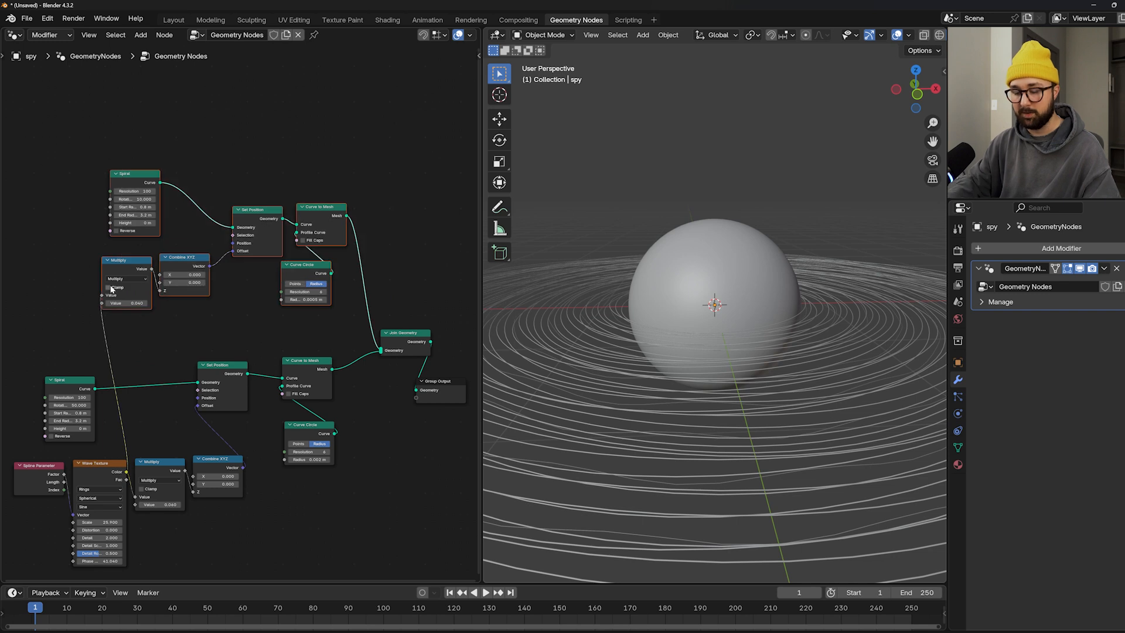
{"action": "key", "text": "ctrl+j"}
{"action": "middle_click_drag", "start_coordinate": [152, 253], "coordinate": [179, 209]}
{"action": "left_click_drag", "start_coordinate": [30, 324], "coordinate": [359, 490]}
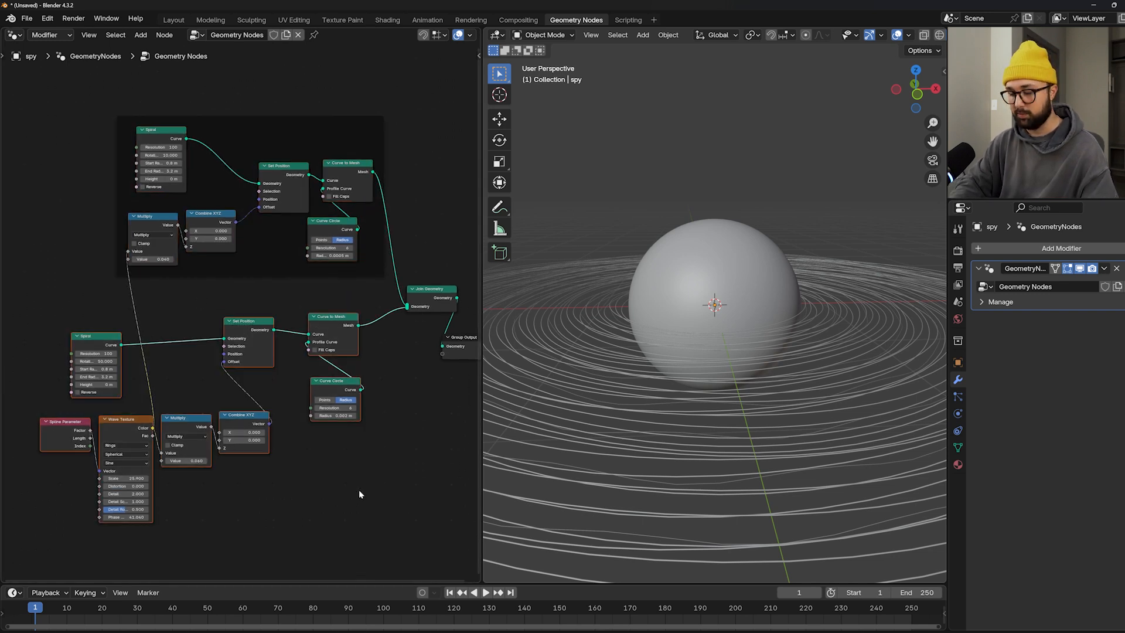
{"action": "key", "text": "ctrl+j"}
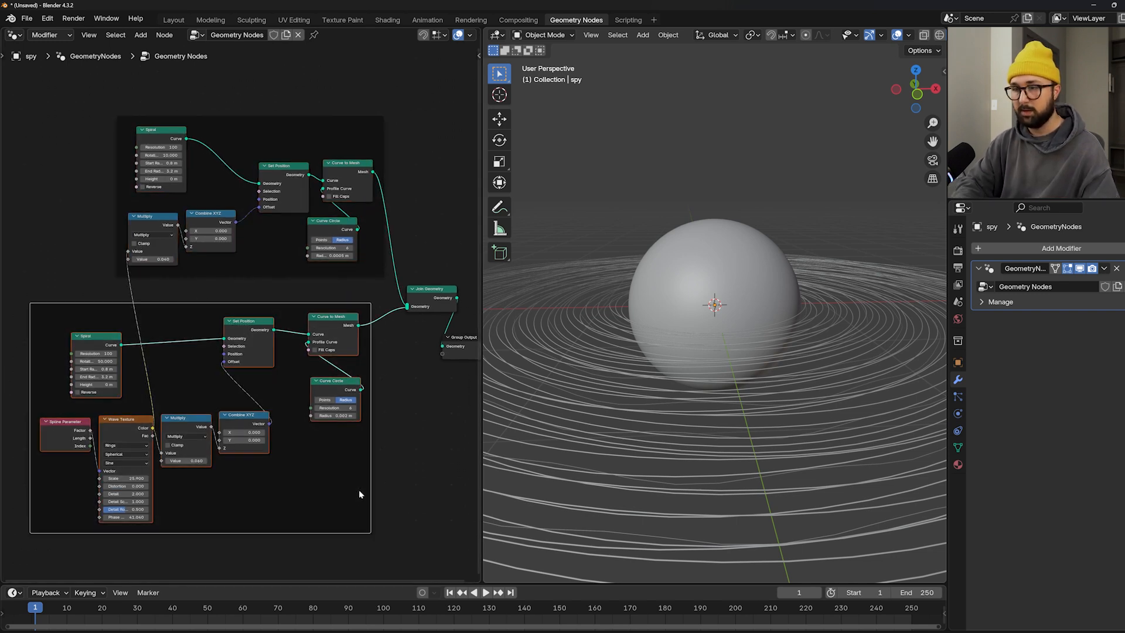
{"action": "left_click", "coordinate": [419, 469]}
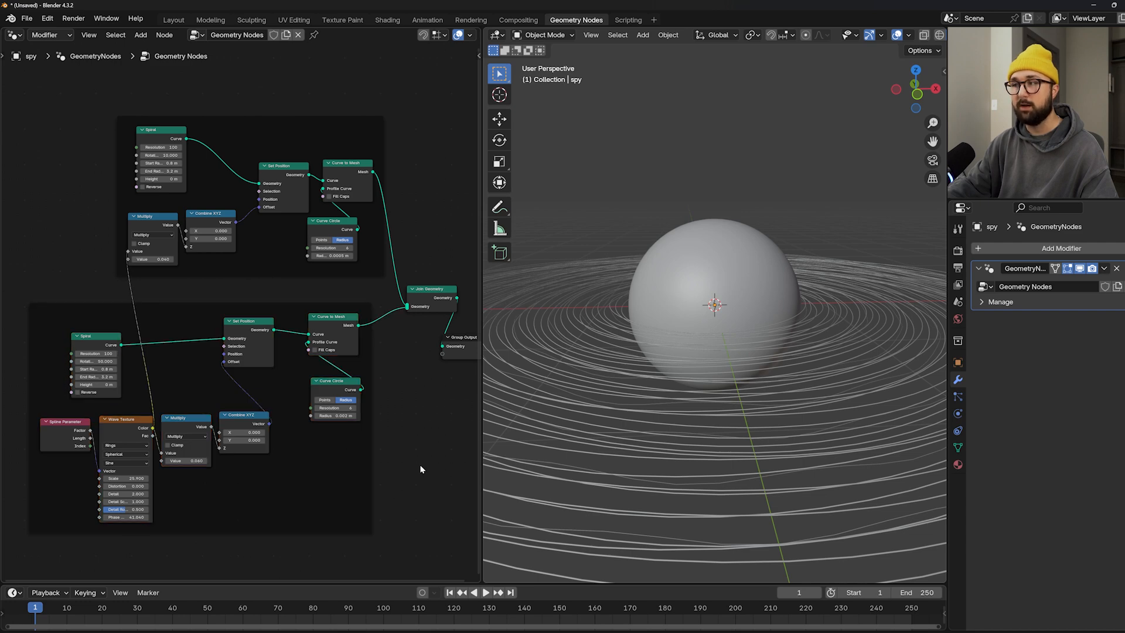
- Add an Instance on Points node in the empty area below the original spiral's frame
{"action": "key", "text": "Home"}
{"action": "middle_click_drag", "start_coordinate": [527, 451], "coordinate": [574, 321]}
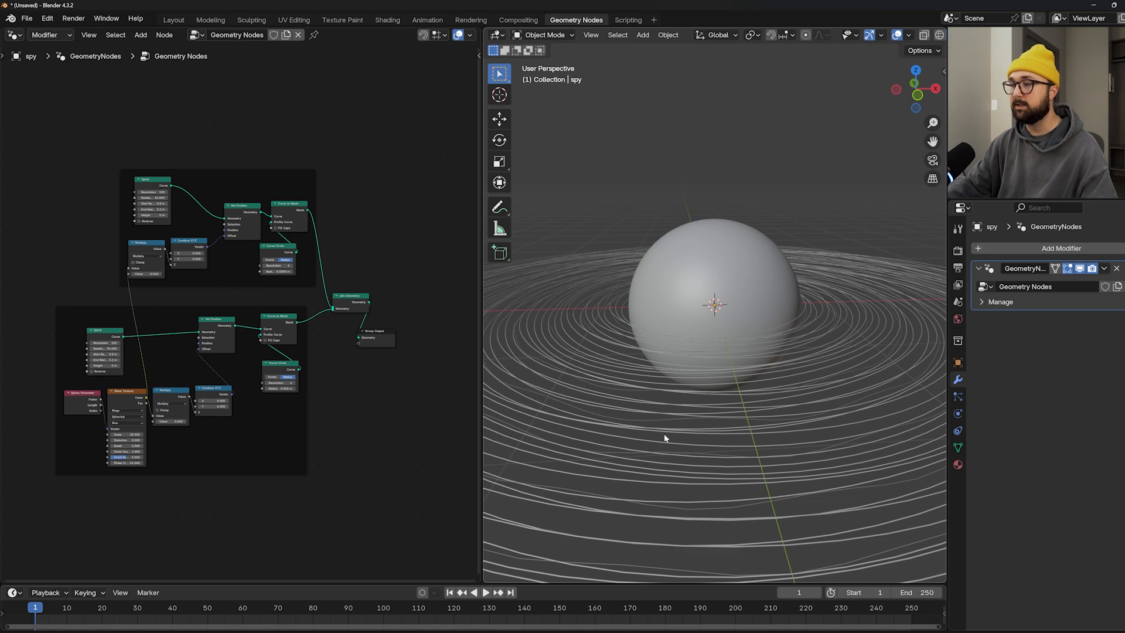
{"action": "middle_click_drag", "start_coordinate": [840, 361], "coordinate": [844, 336]}
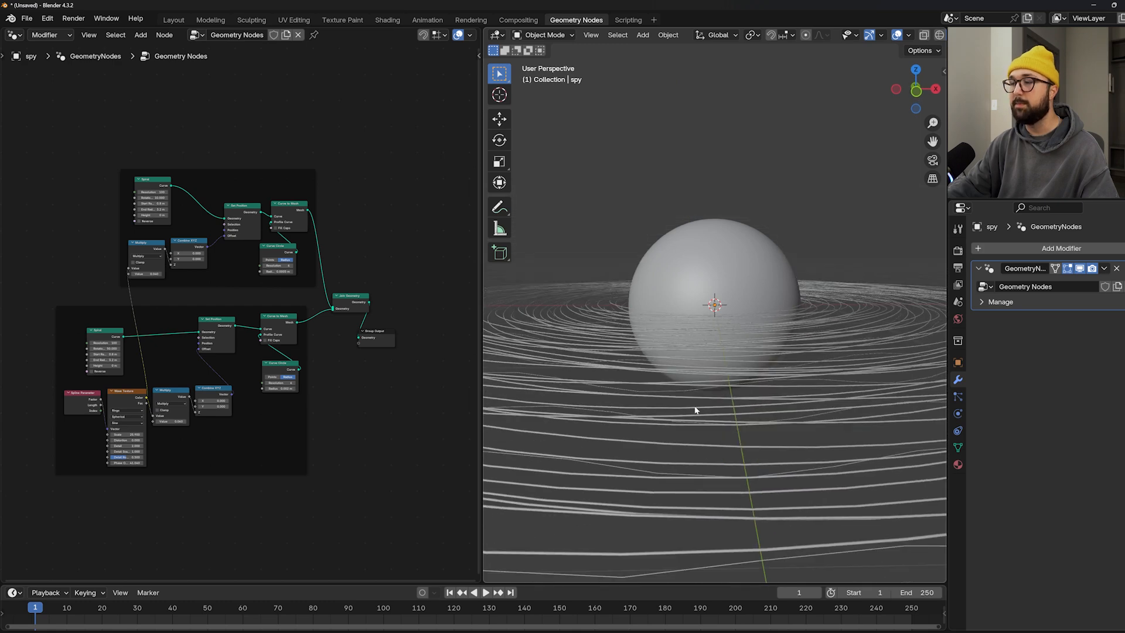
{"action": "middle_click_drag", "start_coordinate": [695, 410], "coordinate": [706, 399]}
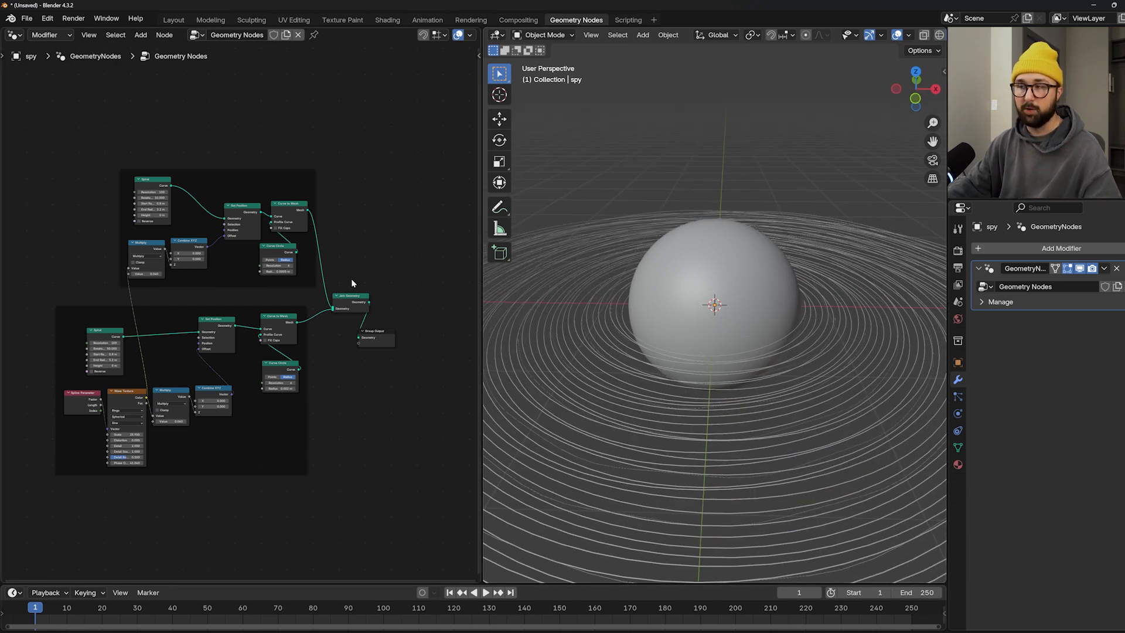
{"action": "mouse_move", "coordinate": [350, 279]}
{"action": "middle_mouse_down"}
{"action": "mouse_move", "coordinate": [347, 321]}
{"action": "mouse_move", "coordinate": [276, 306]}
{"action": "mouse_move", "coordinate": [357, 289]}
{"action": "middle_mouse_up"}
{"action": "key", "text": "shift+a"}
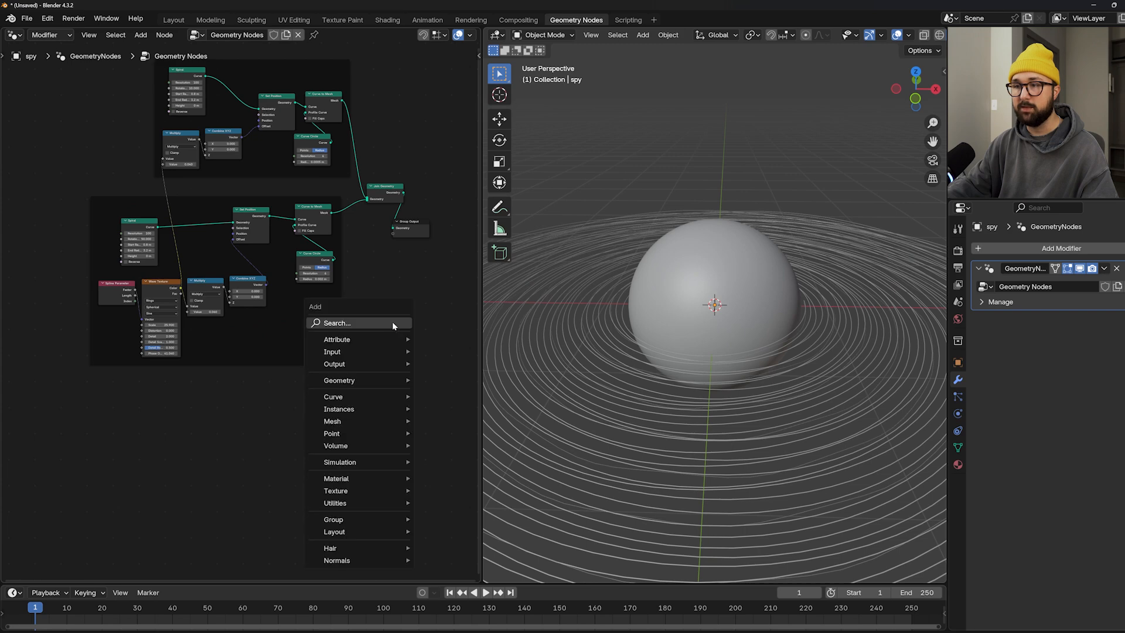
{"action": "left_click", "coordinate": [392, 323]}
{"action": "type", "text": "inst"}
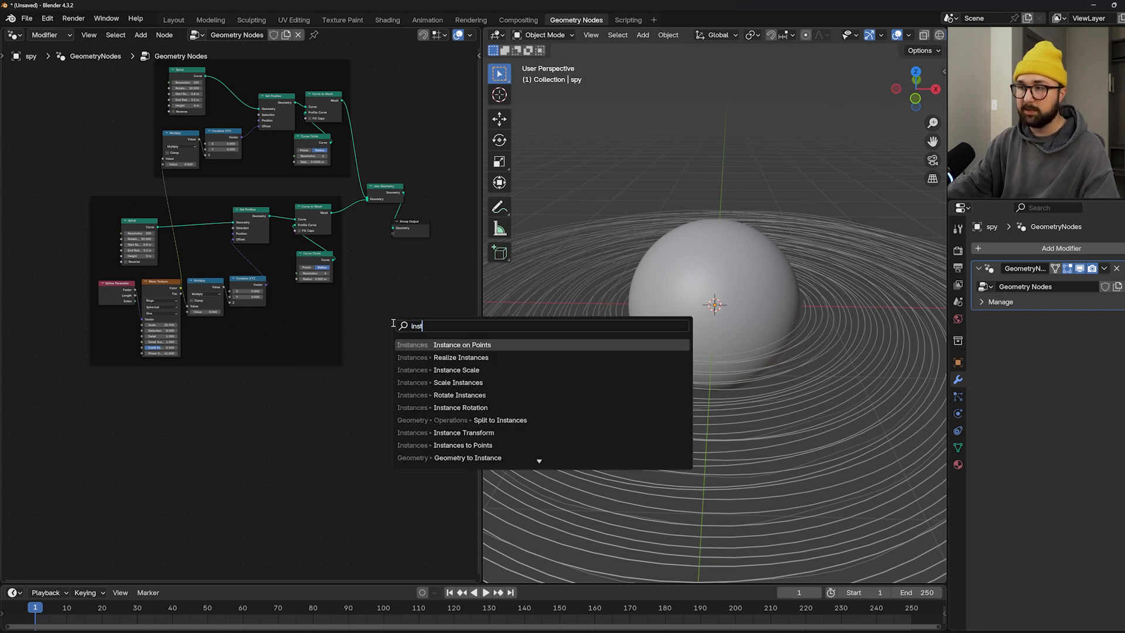
{"action": "left_click", "coordinate": [445, 344]}
{"action": "left_click", "coordinate": [266, 380]}
{"action": "scroll", "coordinate": [284, 369], "scroll_direction": "up", "scroll_amount": 5}
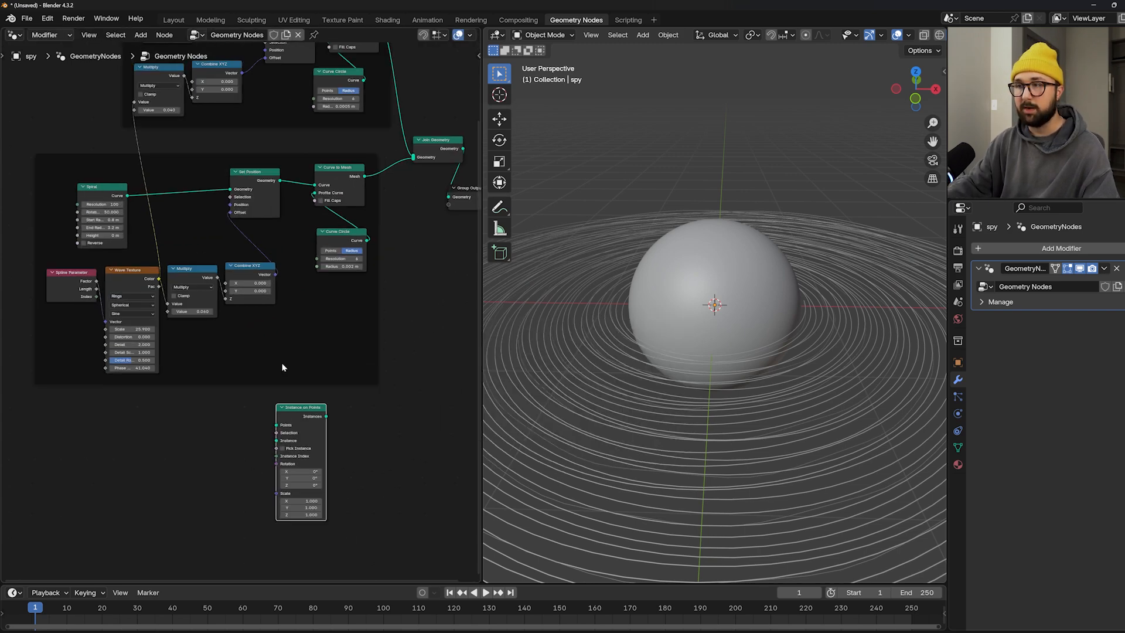
- Move Group Output and Join Geometry clear of the frames, and connect the Instances output of Instance on Points to Join Geometry
{"action": "middle_click_drag", "start_coordinate": [445, 225], "coordinate": [199, 206]}
{"action": "left_click_drag", "start_coordinate": [176, 165], "coordinate": [359, 137]}
{"action": "left_click_drag", "start_coordinate": [143, 119], "coordinate": [166, 288]}
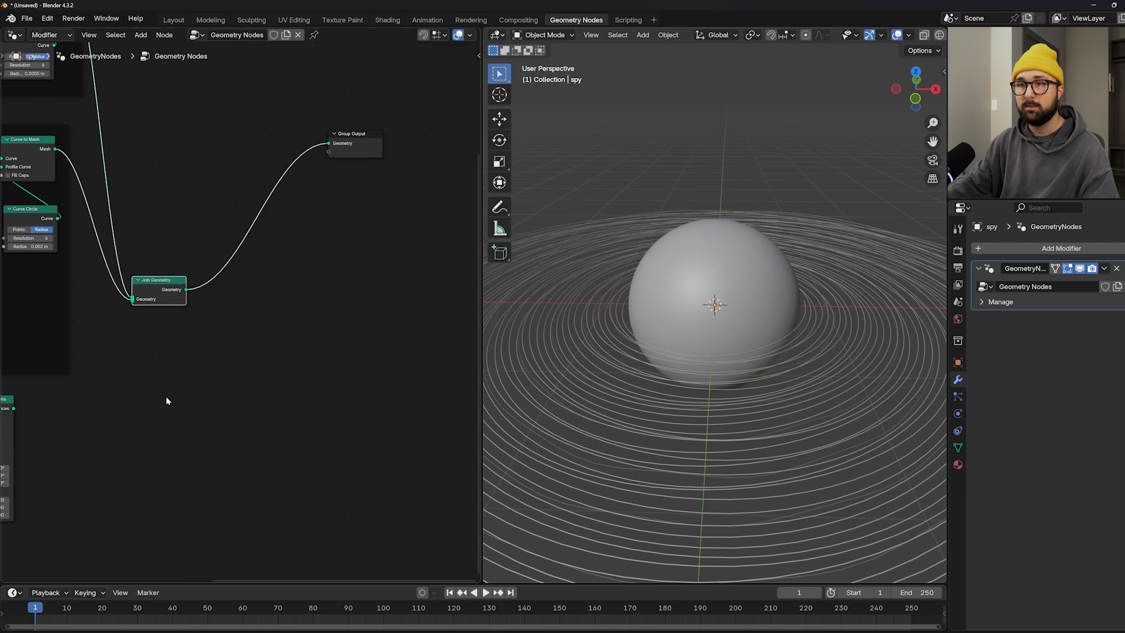
{"action": "middle_click_drag", "start_coordinate": [28, 399], "coordinate": [186, 277]}
{"action": "scroll", "coordinate": [186, 277], "scroll_direction": "up", "scroll_amount": 2}
{"action": "left_click_drag", "start_coordinate": [169, 286], "coordinate": [307, 157]}
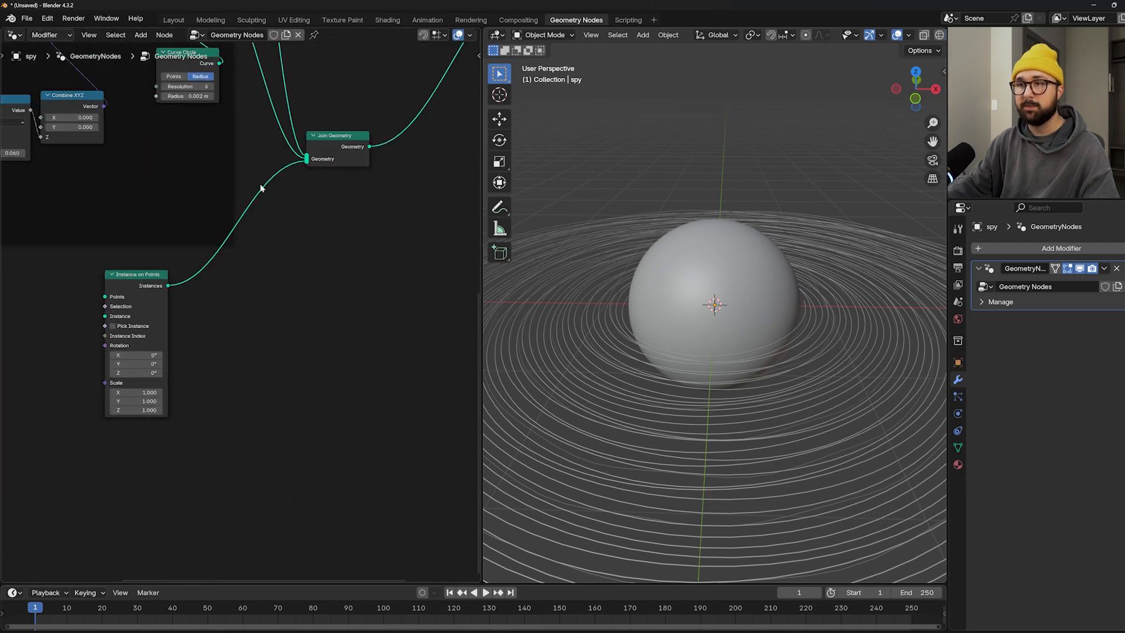
- Connect the original Set Position's Geometry output to the Points input of Instance on Points, and nudge Set Position left
{"action": "key", "text": "Home"}
{"action": "scroll", "coordinate": [254, 258], "scroll_direction": "up", "scroll_amount": 1}
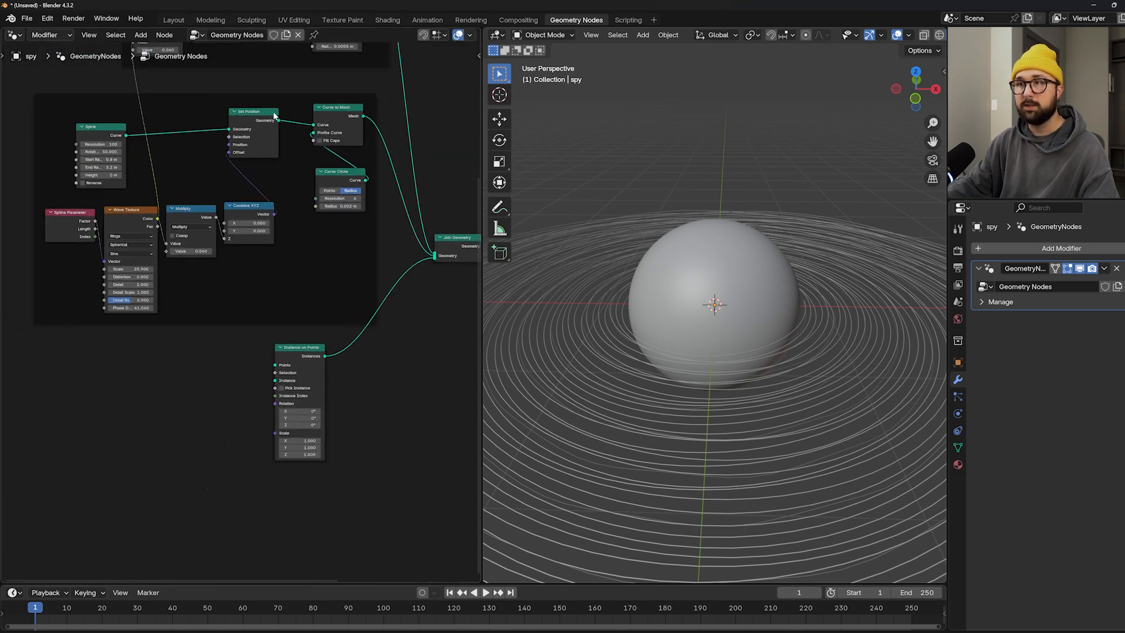
{"action": "middle_click_drag", "start_coordinate": [151, 214], "coordinate": [151, 275]}
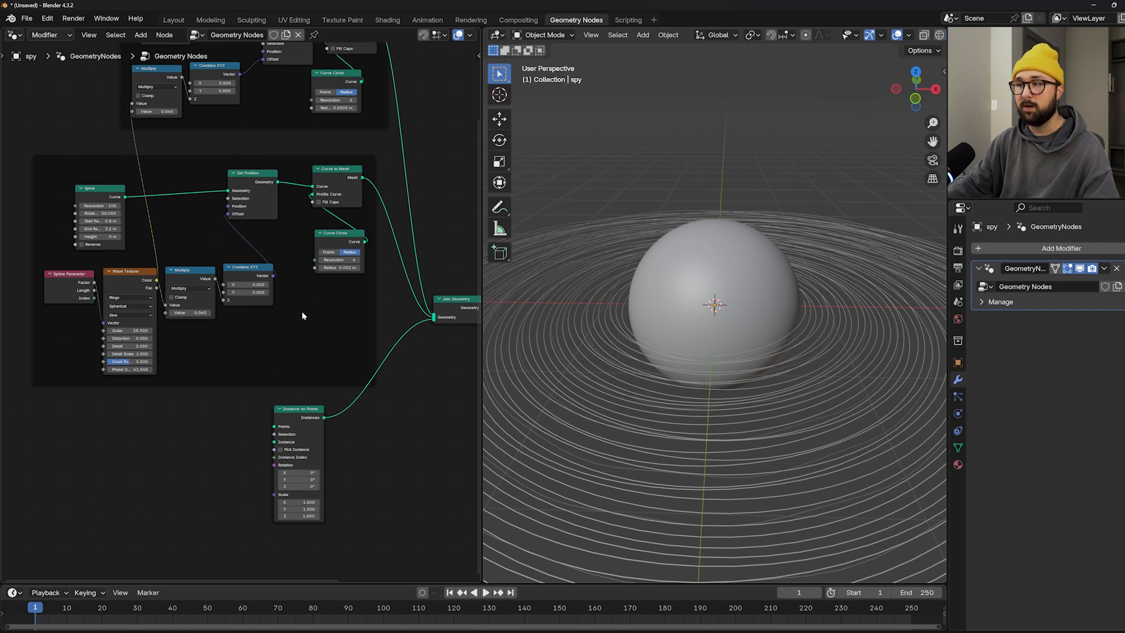
{"action": "scroll", "coordinate": [212, 241], "scroll_direction": "up", "scroll_amount": 1}
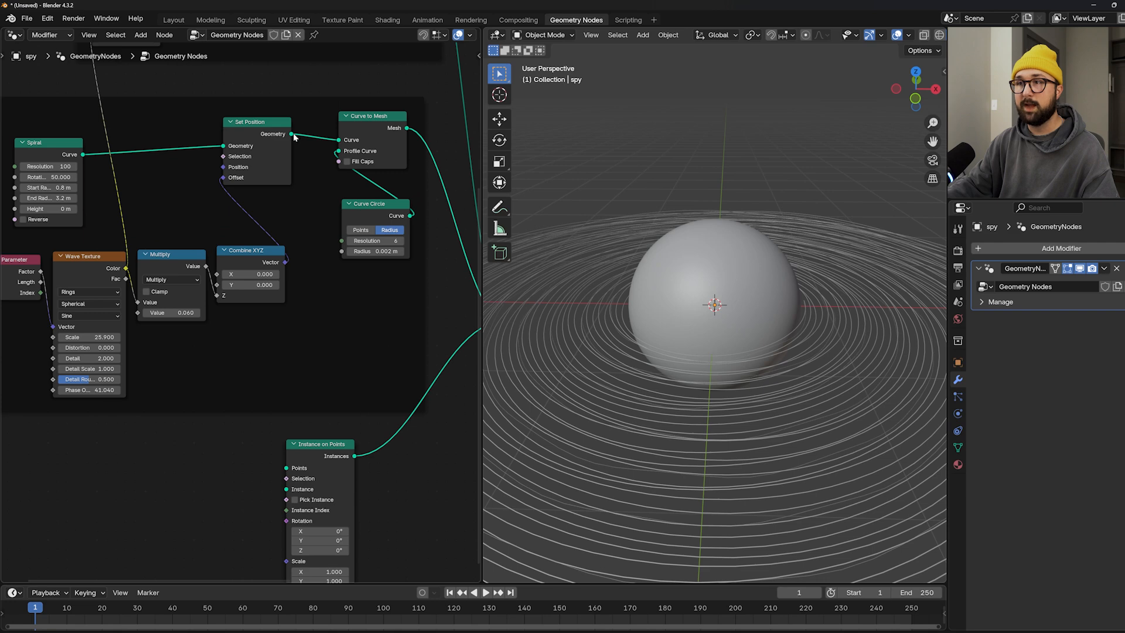
{"action": "left_click_drag", "start_coordinate": [310, 87], "coordinate": [287, 468]}
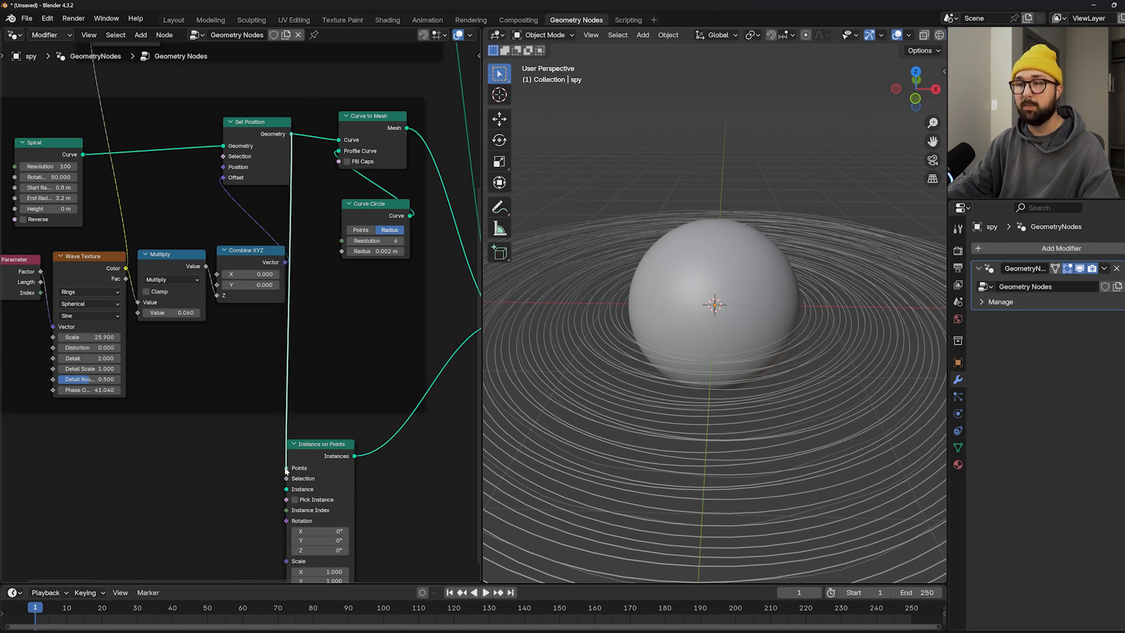
{"action": "left_click_drag", "start_coordinate": [278, 137], "coordinate": [256, 137]}
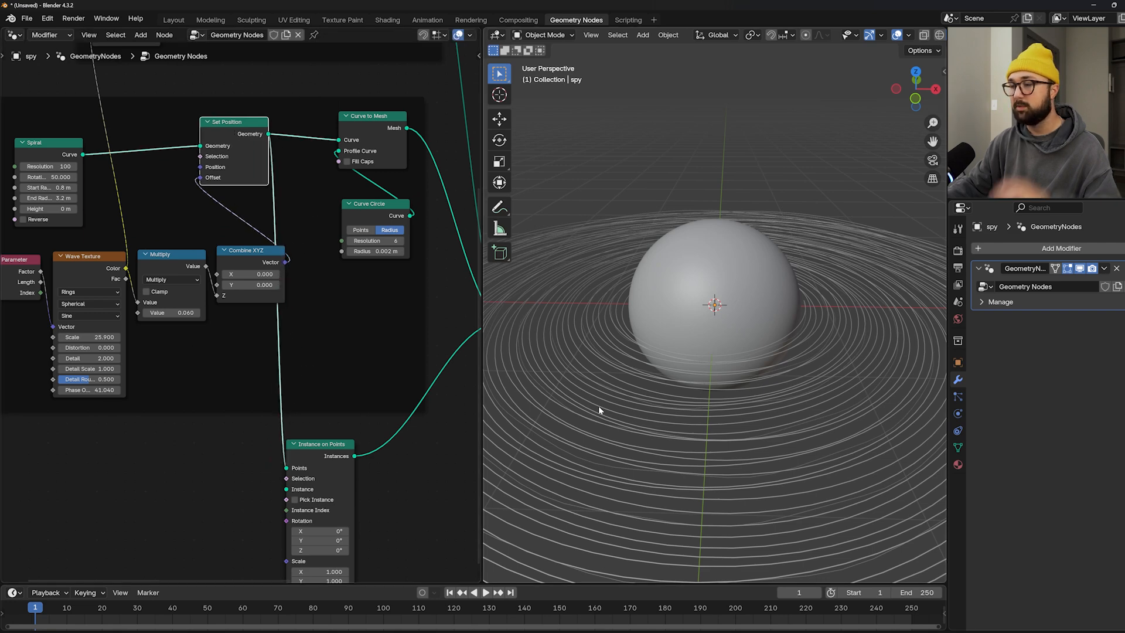
{"action": "middle_click_drag", "start_coordinate": [599, 405], "coordinate": [598, 375]}
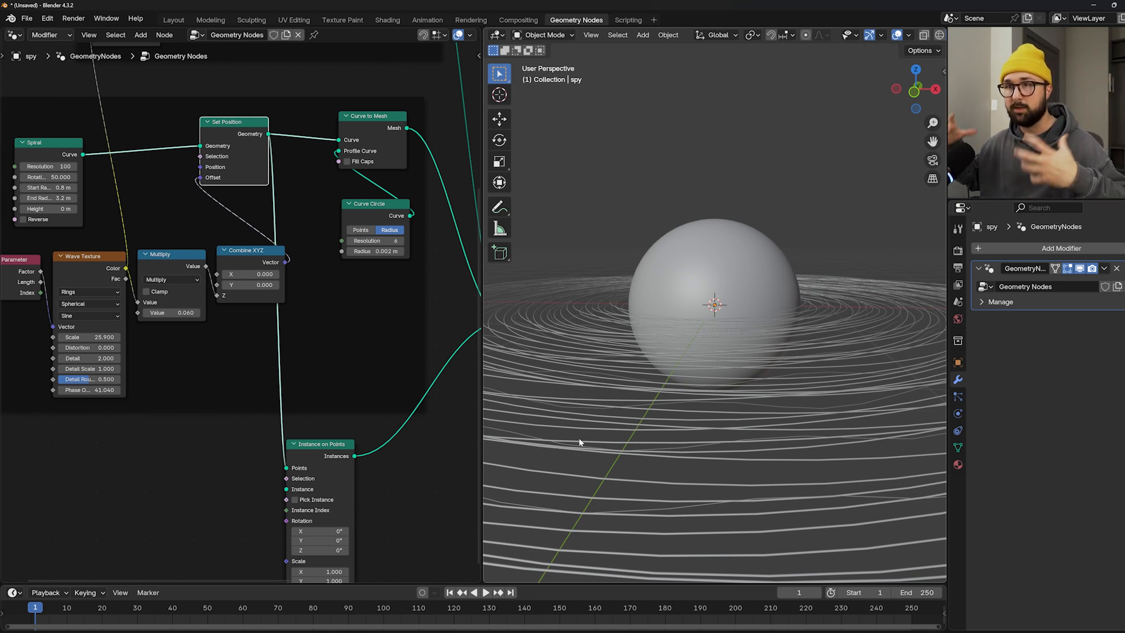
- Add an Ico Sphere node beside Instance on Points, below the original spiral's frame
{"action": "middle_click_drag", "start_coordinate": [208, 461], "coordinate": [234, 387]}
{"action": "key", "text": "shift+a"}
{"action": "type", "text": "i"}
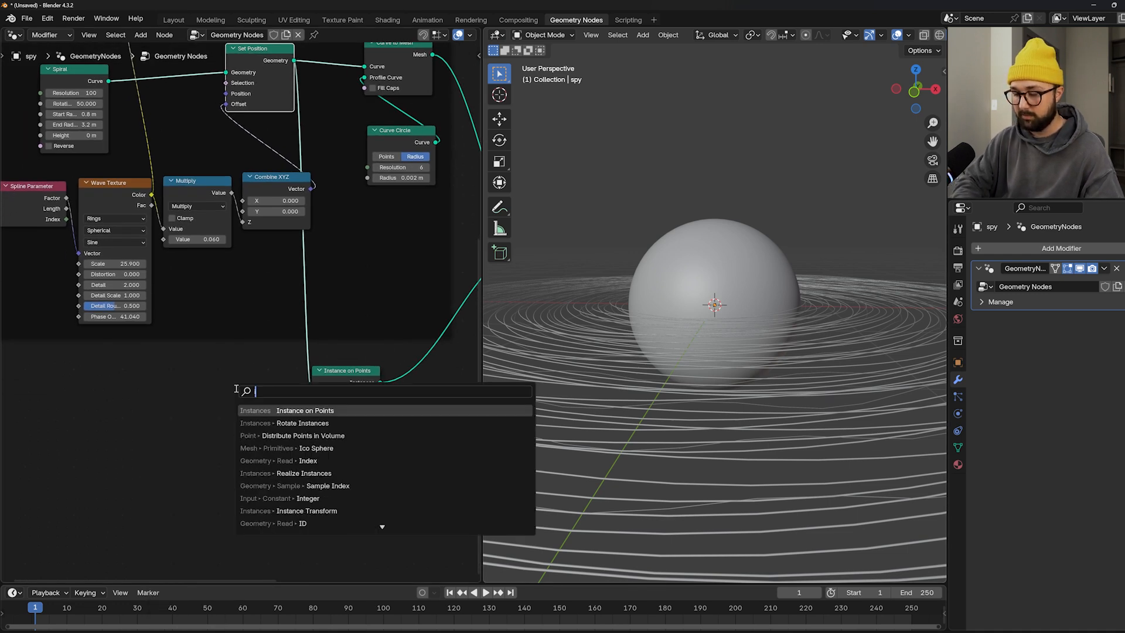
{"action": "type", "text": "ico"}
{"action": "key", "text": "Return"}
{"action": "left_click", "coordinate": [183, 452]}
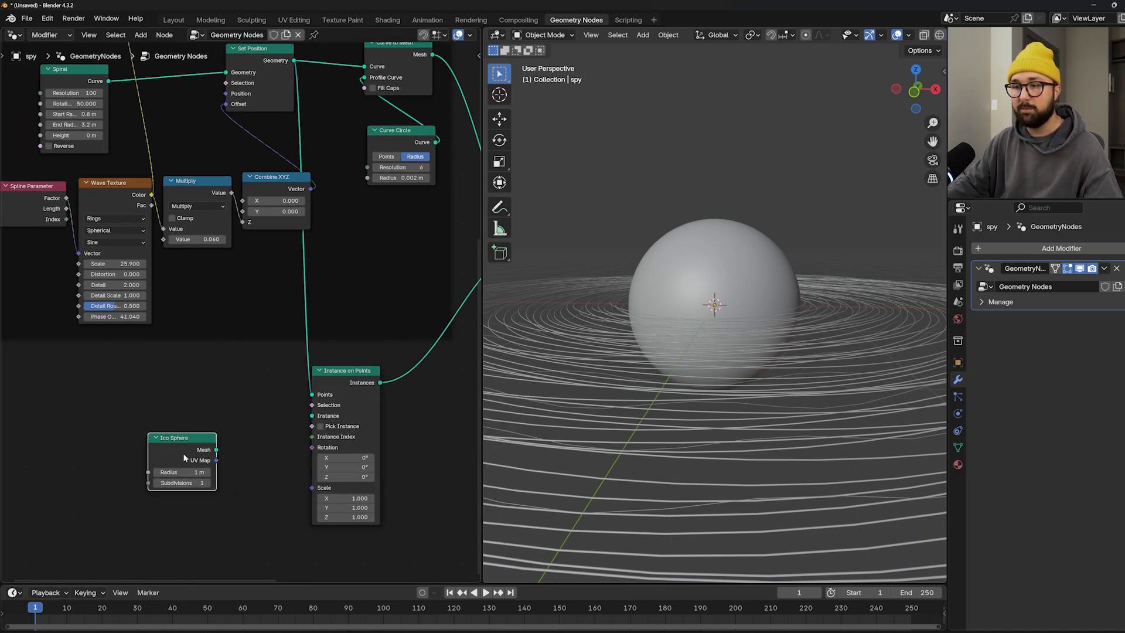
- Shift the original spiral's frame left and slightly down, and move Instance on Points a little lower
{"action": "key", "text": "Home"}
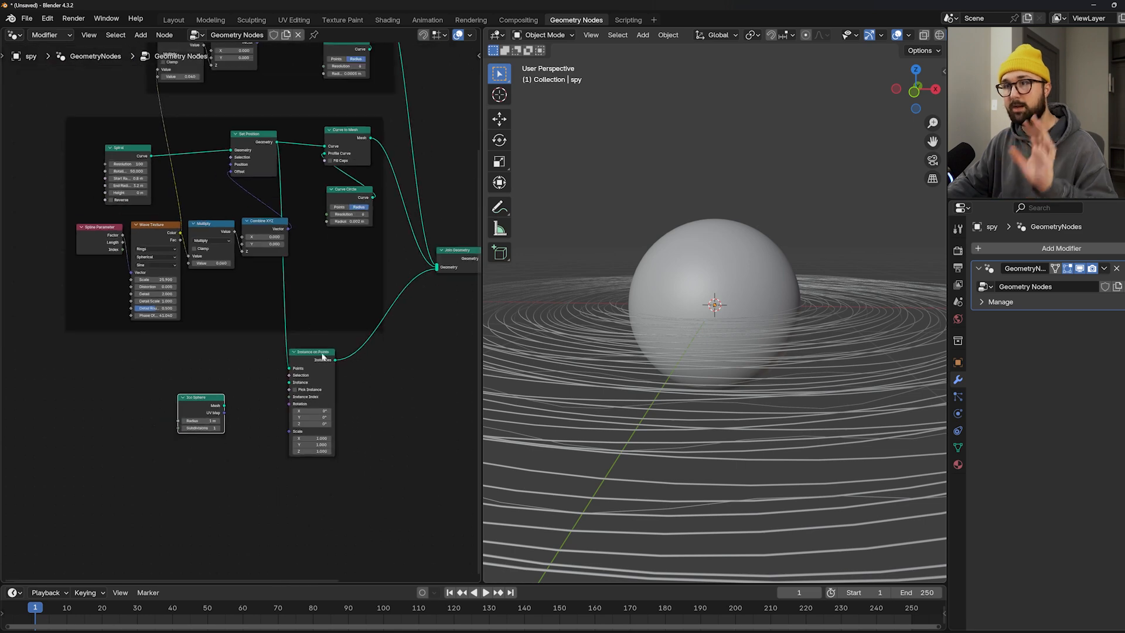
{"action": "left_click_drag", "start_coordinate": [306, 118], "coordinate": [202, 135]}
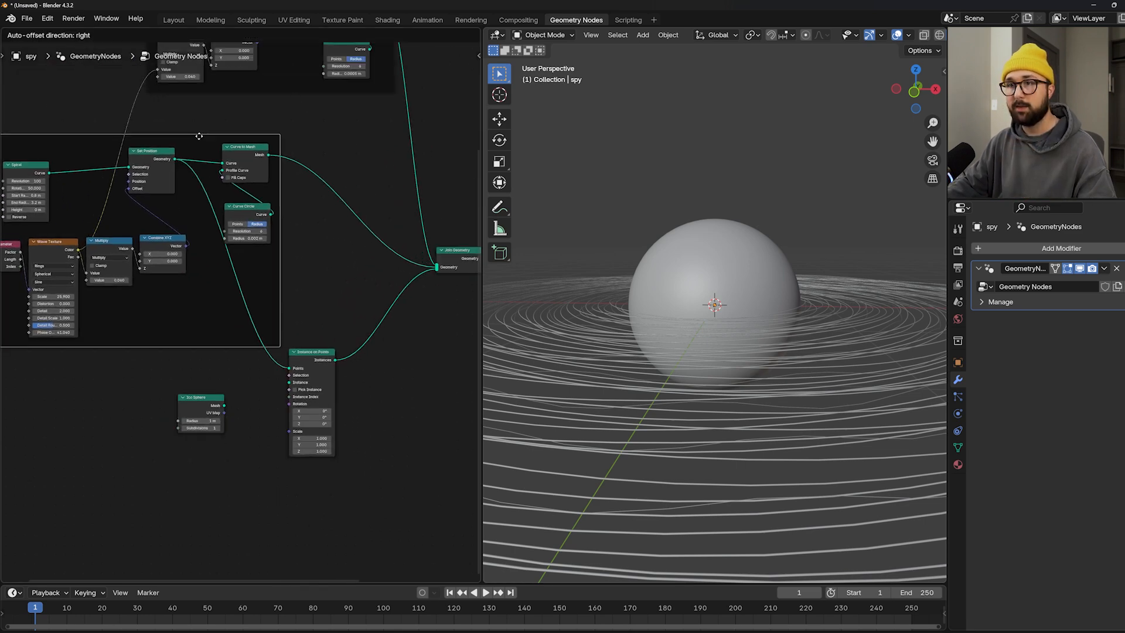
{"action": "left_click_drag", "start_coordinate": [319, 359], "coordinate": [316, 391]}
{"action": "middle_click_drag", "start_coordinate": [650, 445], "coordinate": [658, 488]}
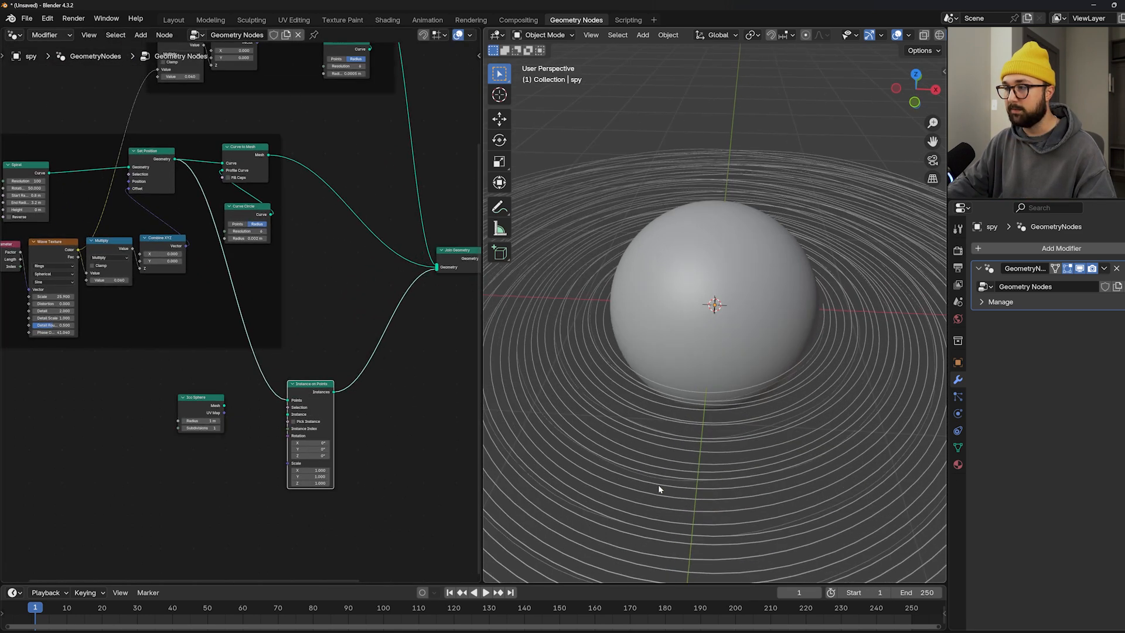
{"action": "middle_click_drag", "start_coordinate": [578, 286], "coordinate": [670, 434]}
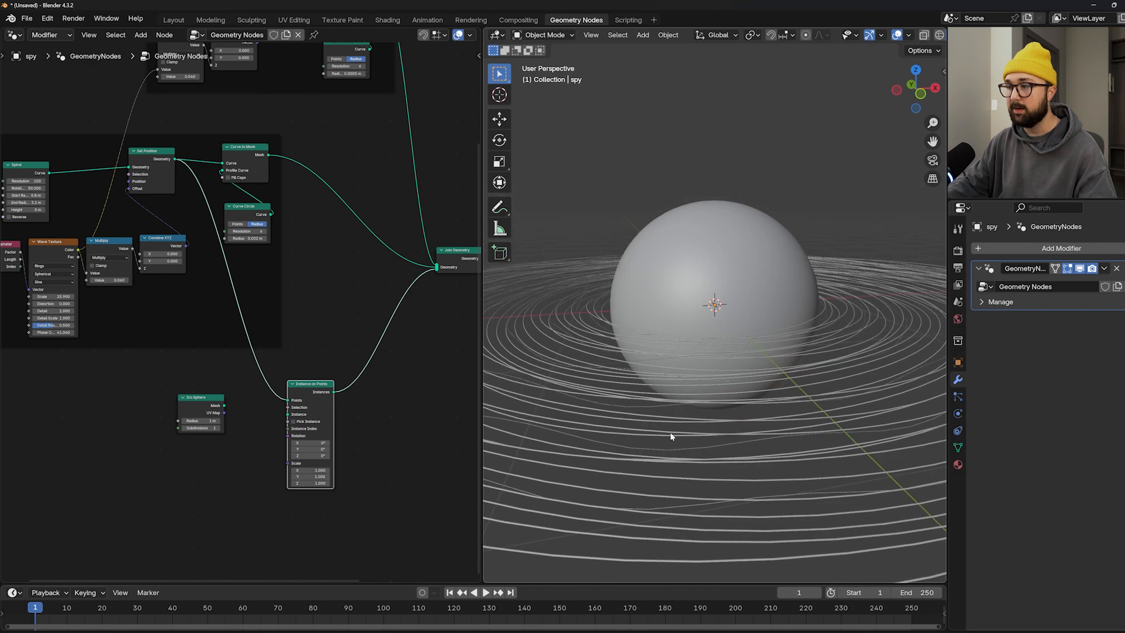
- Move the Ico Sphere node down and insert a Delete Geometry node between the original Set Position and Instance on Points
{"action": "left_click_drag", "start_coordinate": [183, 412], "coordinate": [164, 513]}
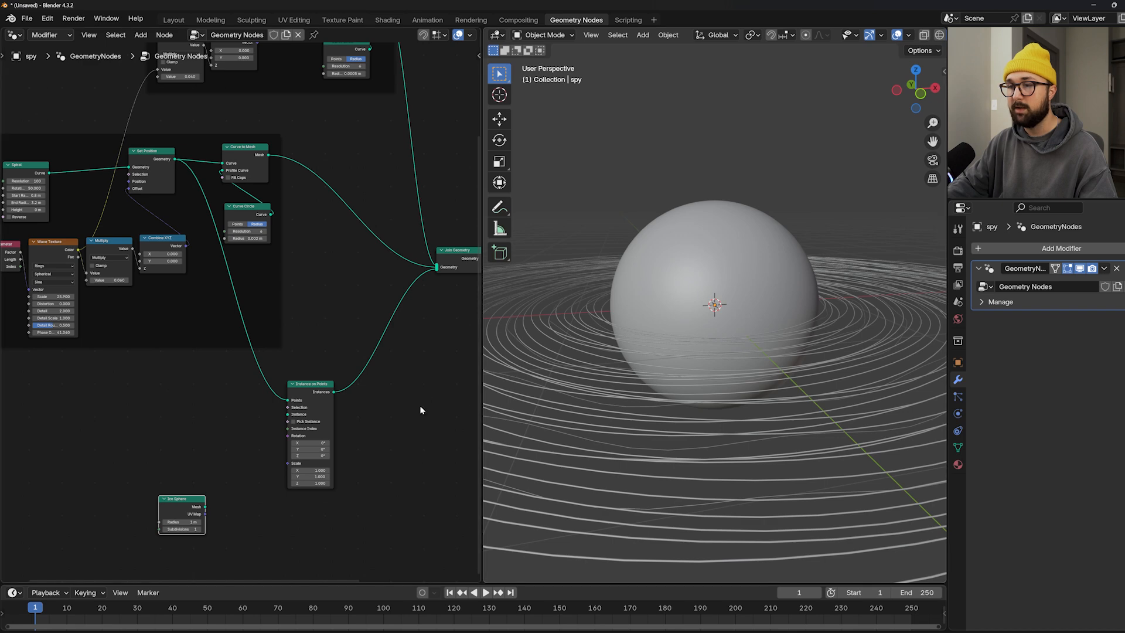
{"action": "key", "text": "shift+a"}
{"action": "type", "text": "del"}
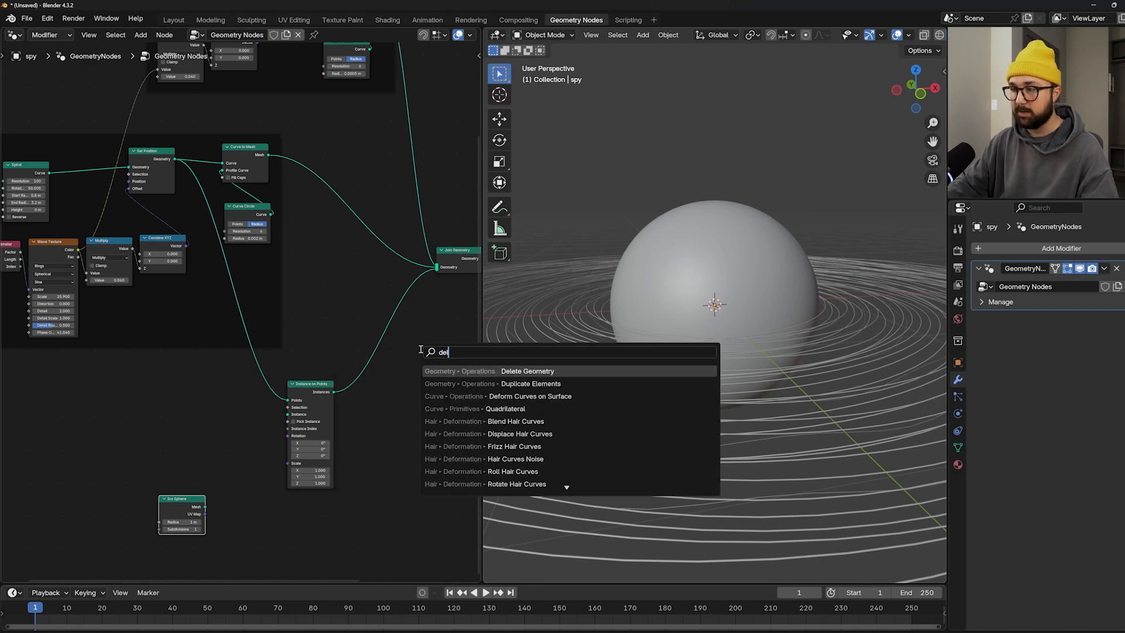
{"action": "left_click", "coordinate": [519, 370]}
{"action": "left_click", "coordinate": [238, 398]}
{"action": "scroll", "coordinate": [238, 398], "scroll_direction": "up", "scroll_amount": 3}
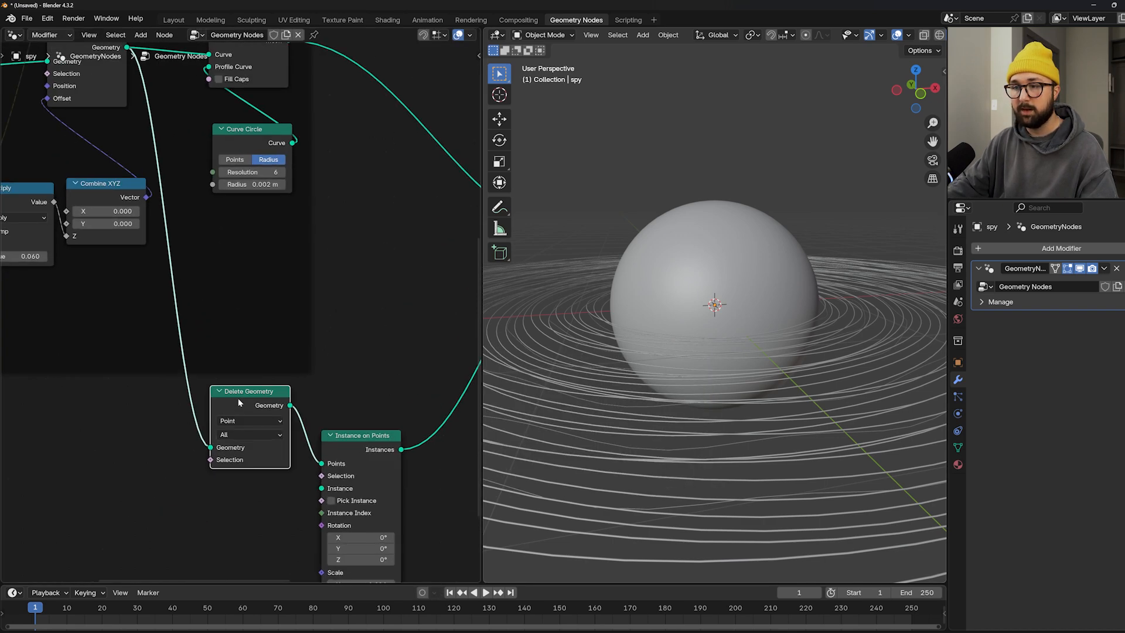
- Add a Random Value node, set its type to Boolean, and connect its Value output to Delete Geometry's Selection input
{"action": "middle_click_drag", "start_coordinate": [111, 403], "coordinate": [202, 381]}
{"action": "key", "text": "shift+a"}
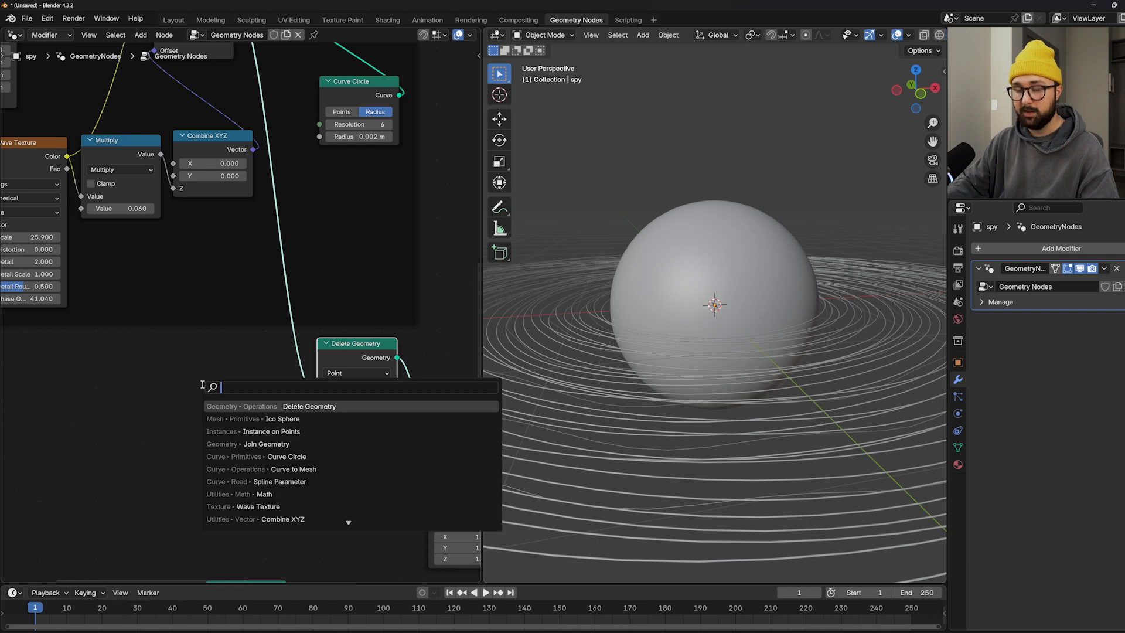
{"action": "type", "text": "random"}
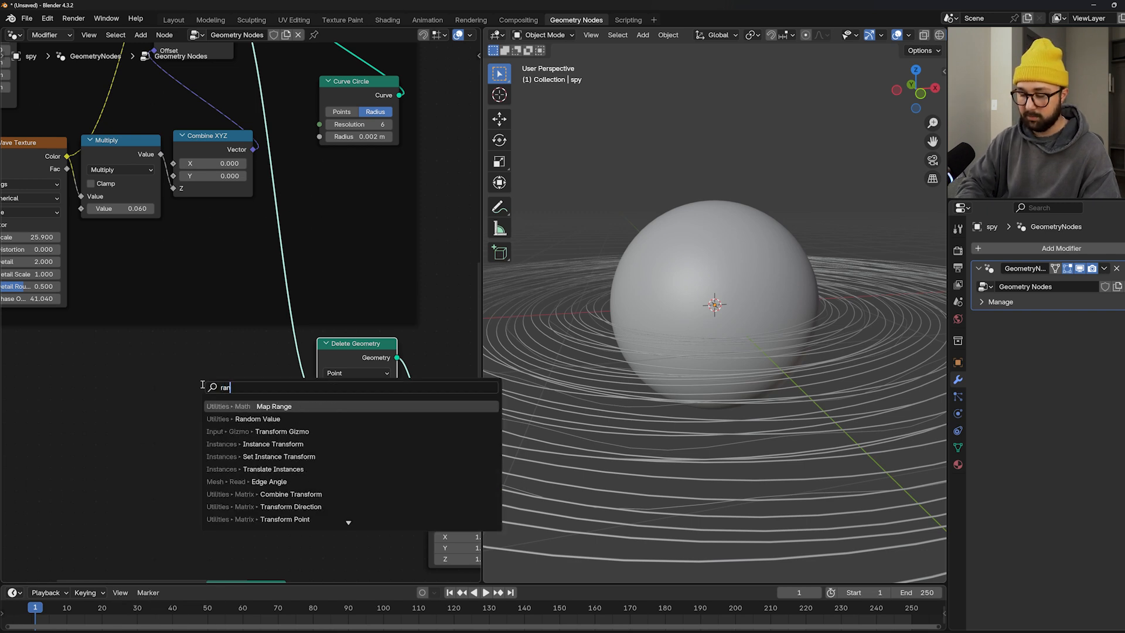
{"action": "left_click_drag", "start_coordinate": [206, 405], "coordinate": [137, 401]}
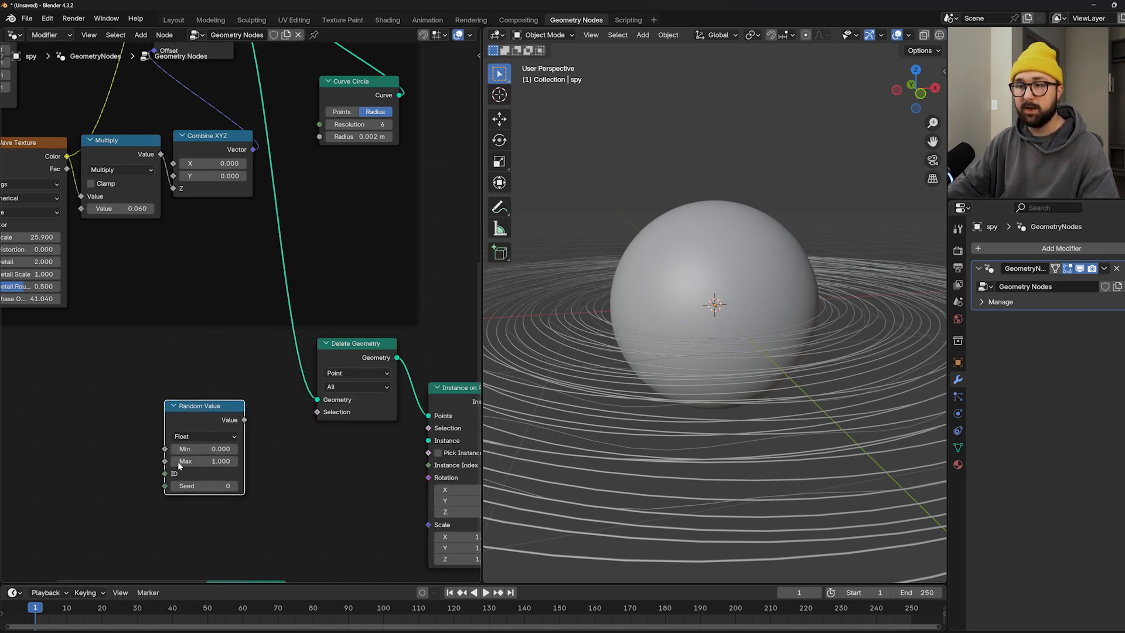
{"action": "left_click", "coordinate": [202, 436]}
{"action": "left_click", "coordinate": [196, 501]}
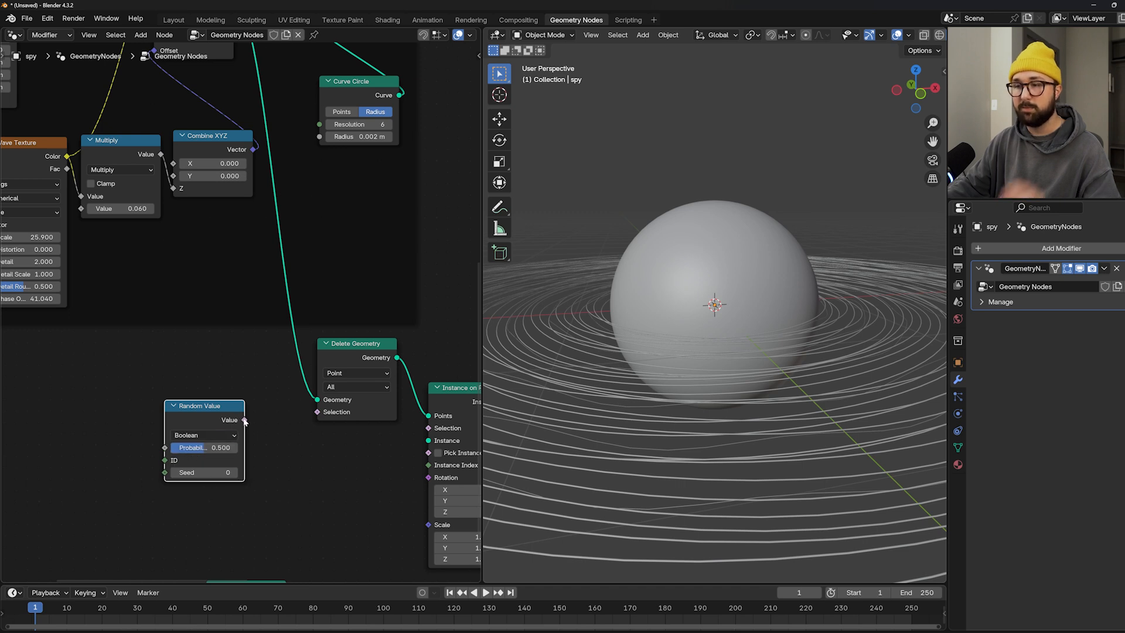
{"action": "left_click_drag", "start_coordinate": [243, 420], "coordinate": [317, 414]}
- Nudge Delete Geometry slightly left and move the Random Value node closer to it
{"action": "middle_click_drag", "start_coordinate": [314, 78], "coordinate": [315, 120]}
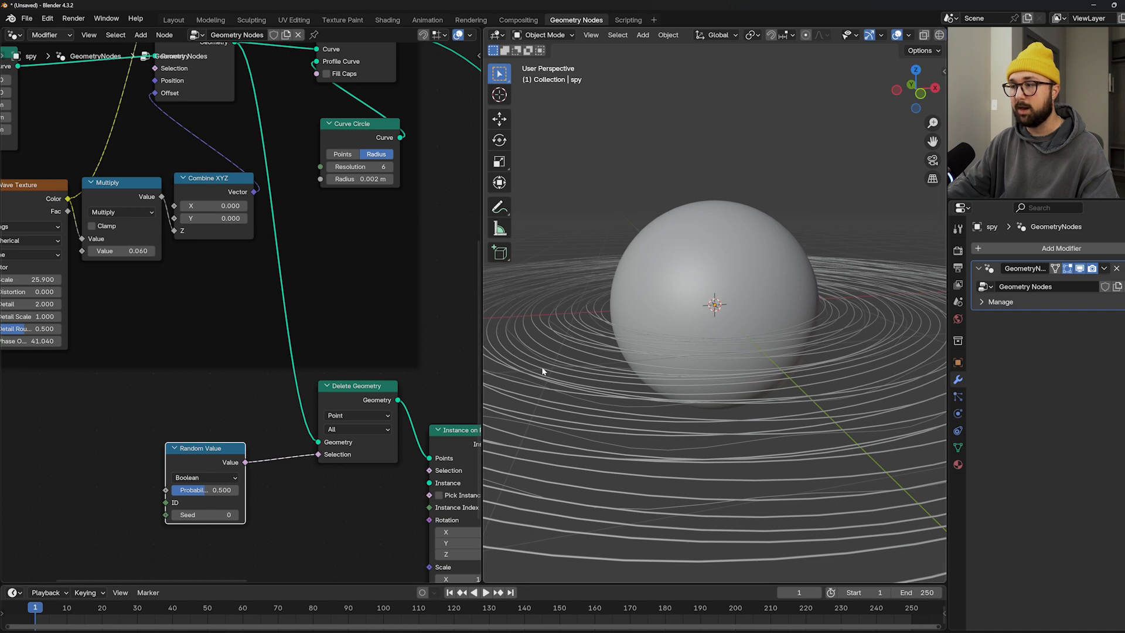
{"action": "scroll", "coordinate": [377, 342], "scroll_direction": "down", "scroll_amount": 2}
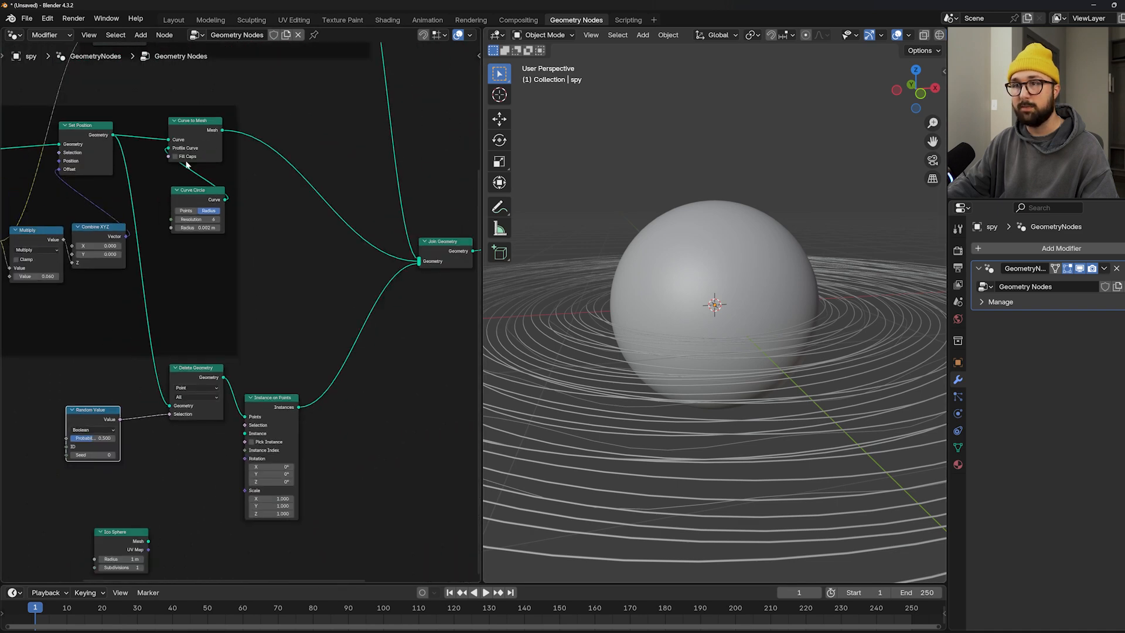
{"action": "middle_click_drag", "start_coordinate": [176, 128], "coordinate": [315, 106]}
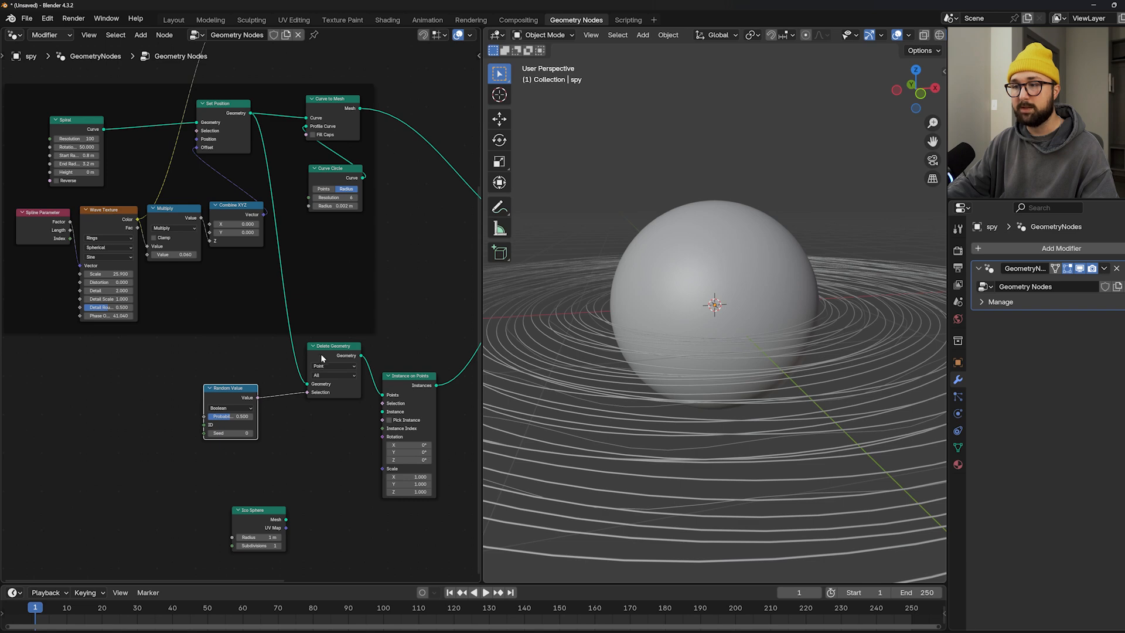
{"action": "left_click_drag", "start_coordinate": [321, 357], "coordinate": [311, 357]}
{"action": "scroll", "coordinate": [312, 388], "scroll_direction": "up", "scroll_amount": 2}
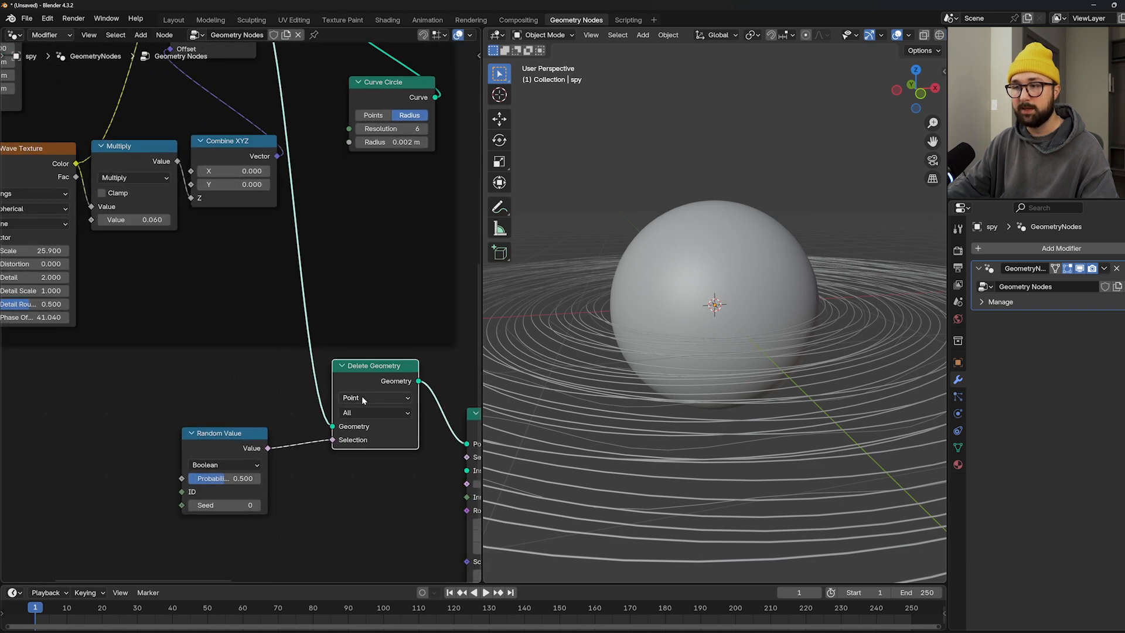
{"action": "left_click_drag", "start_coordinate": [236, 444], "coordinate": [267, 434]}
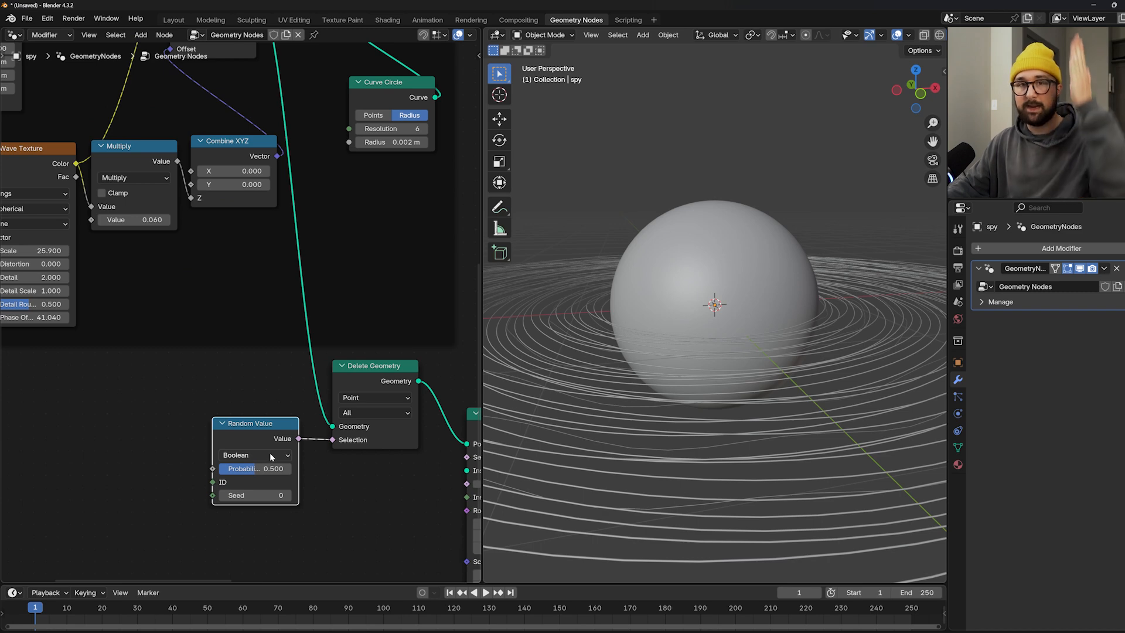
{"action": "middle_click_drag", "start_coordinate": [270, 452], "coordinate": [166, 414]}
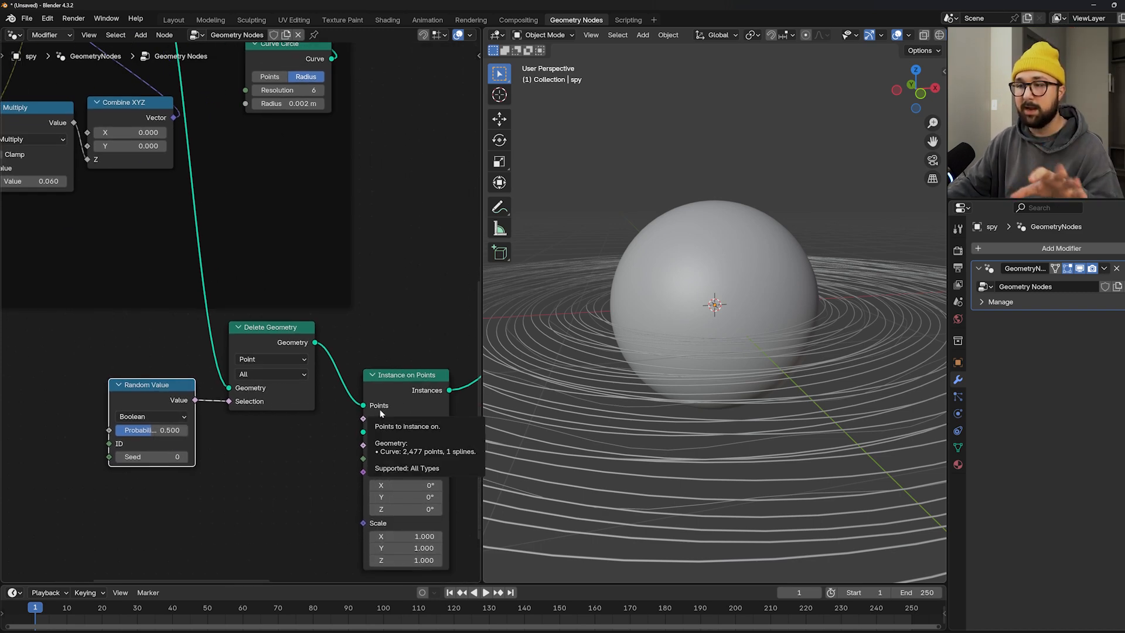
{"action": "middle_click_drag", "start_coordinate": [300, 456], "coordinate": [315, 404]}
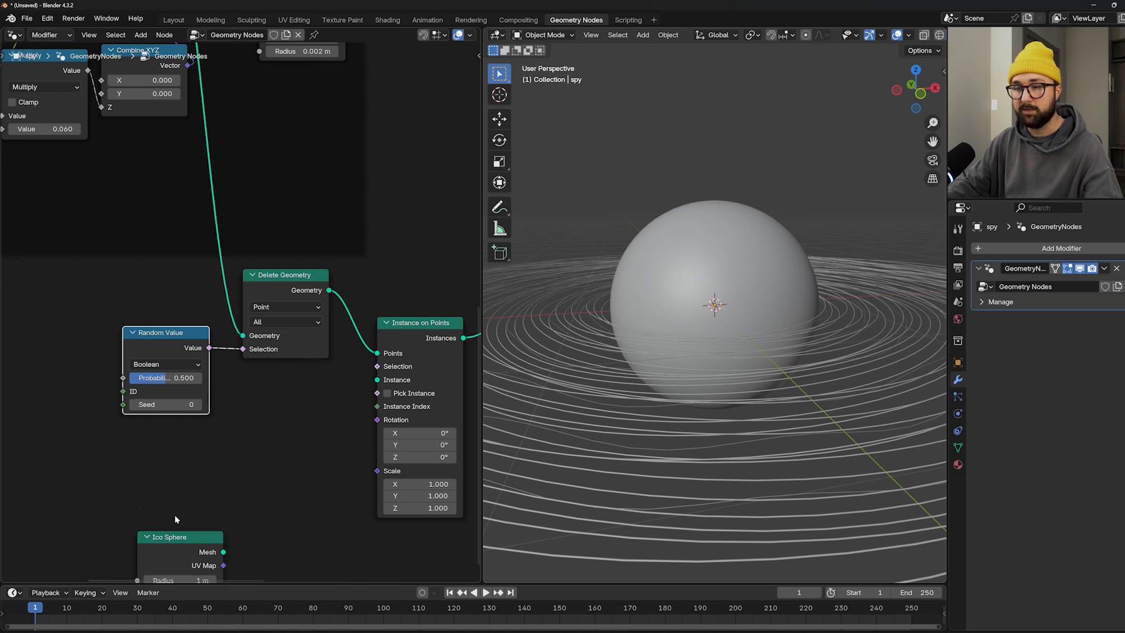
- Set the Ico Sphere's radius to 0.01 m and connect its Mesh output to the Instance input of Instance on Points
{"action": "left_click_drag", "start_coordinate": [178, 549], "coordinate": [239, 481]}
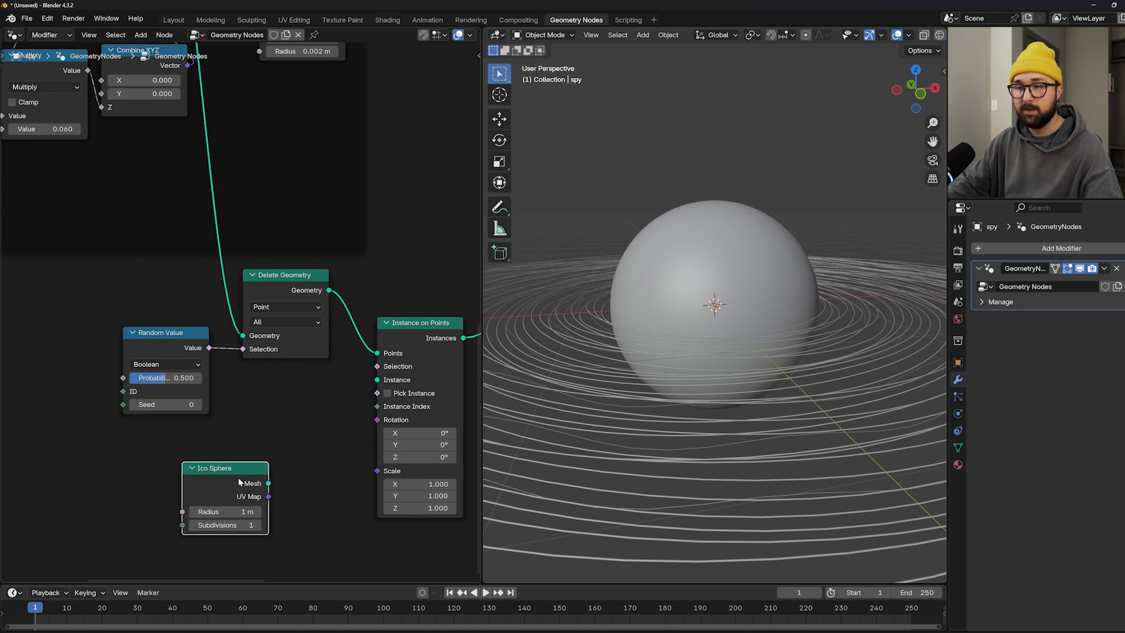
{"action": "left_click", "coordinate": [220, 512]}
{"action": "type", "text": ".01"}
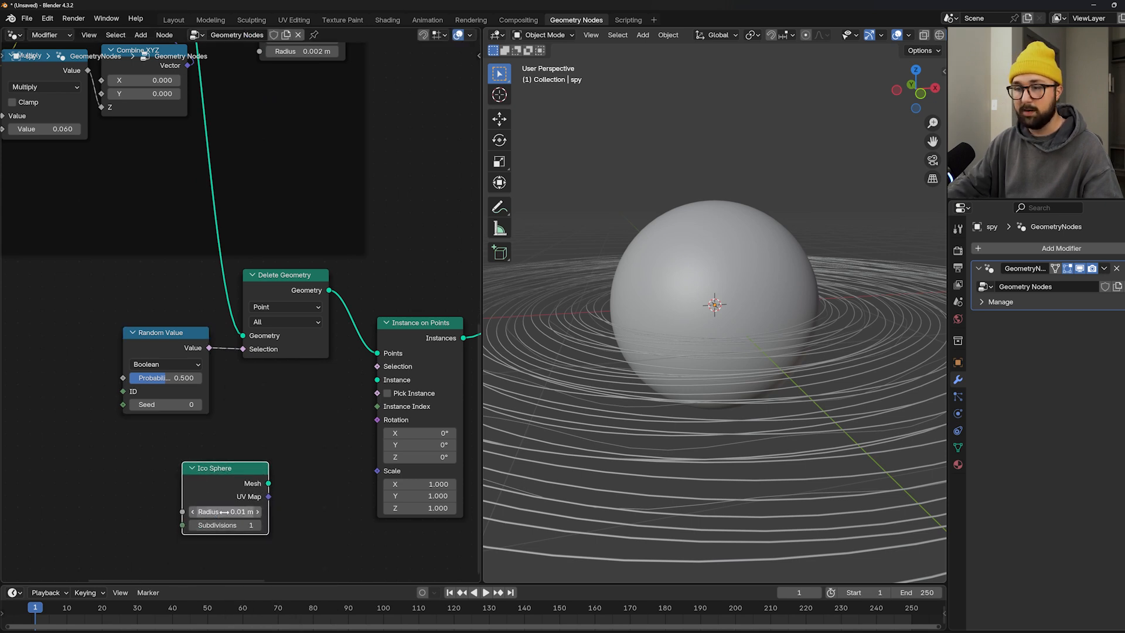
{"action": "key", "text": "Return"}
{"action": "left_click_drag", "start_coordinate": [351, 384], "coordinate": [376, 379]}
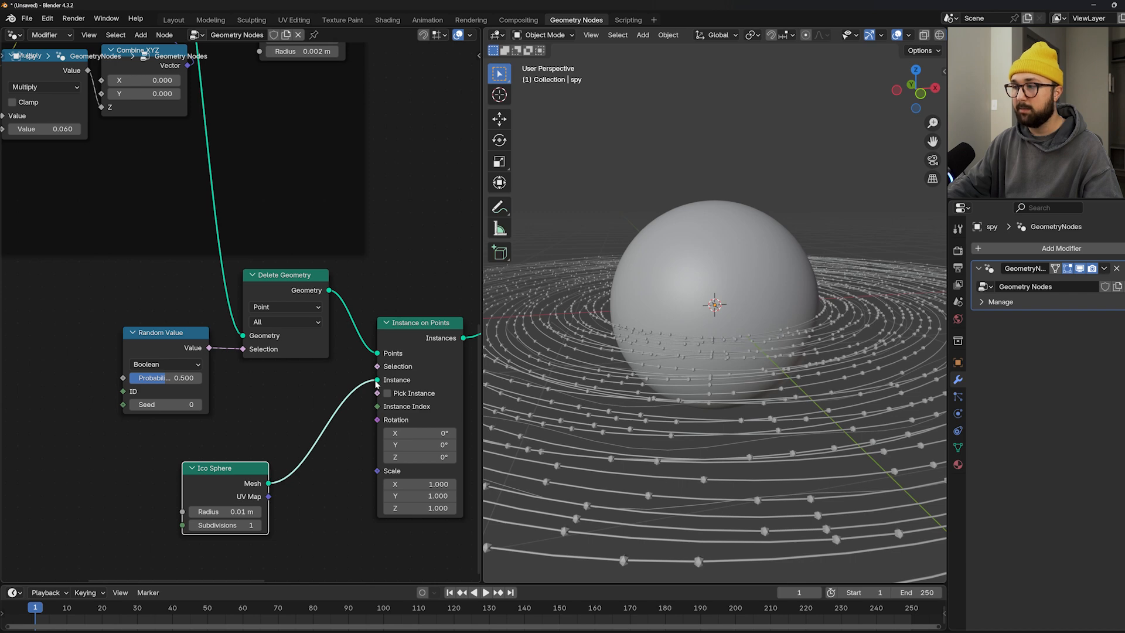
- Set the Random Value node's Probability to about 0.871 and the Ico Sphere's Subdivisions to 4
{"action": "middle_click_drag", "start_coordinate": [785, 246], "coordinate": [812, 304]}
{"action": "middle_click_drag", "start_coordinate": [515, 403], "coordinate": [505, 373]}
{"action": "left_click_drag", "start_coordinate": [167, 378], "coordinate": [152, 377]}
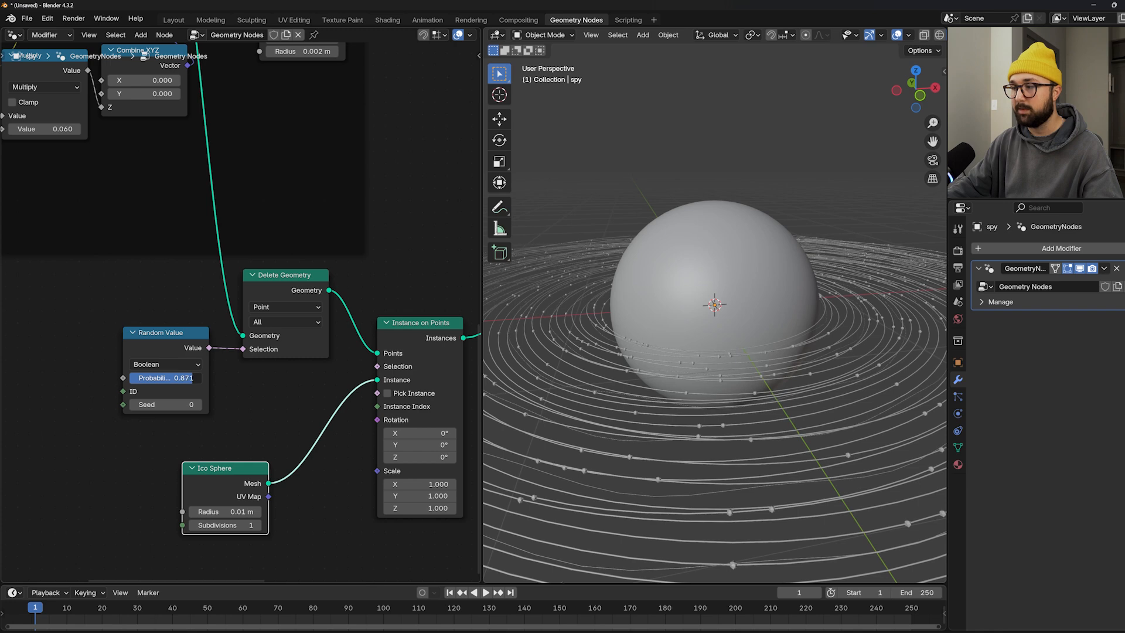
{"action": "left_click", "coordinate": [256, 525]}
{"action": "left_click", "coordinate": [257, 525]}
{"action": "left_click", "coordinate": [256, 525]}
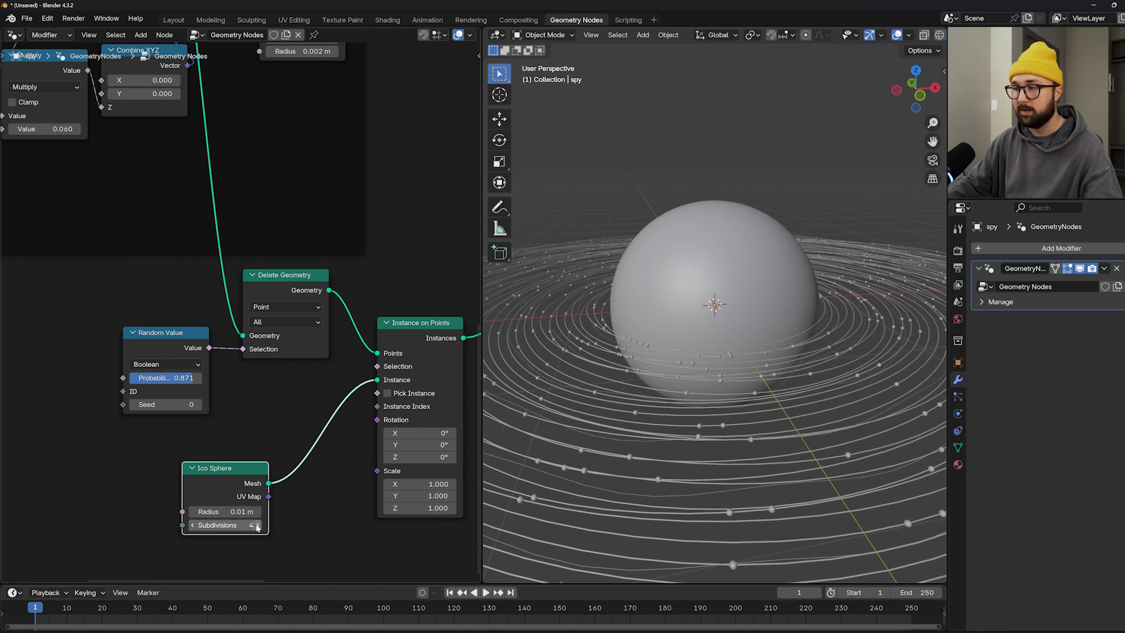
{"action": "middle_click_drag", "start_coordinate": [720, 434], "coordinate": [736, 424]}
{"action": "key", "text": "alt+a"}
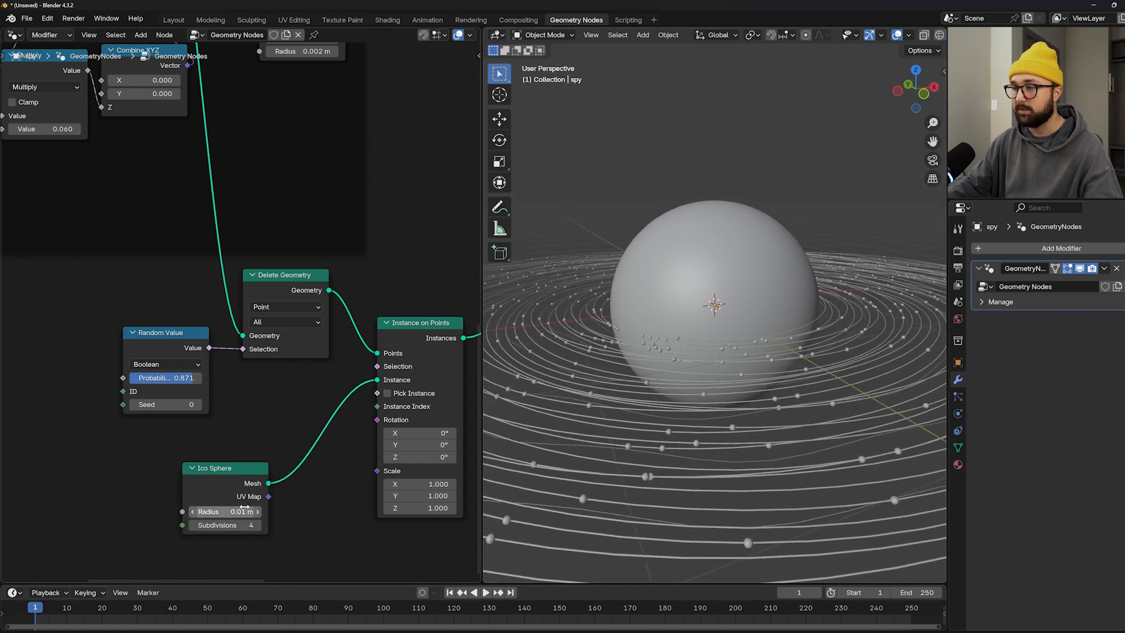
- Examine the instanced ico spheres along the spiral lines from different angles and distances
{"action": "mouse_move", "coordinate": [225, 512]}
{"action": "left_mouse_down"}
{"action": "mouse_move", "coordinate": [237, 512]}
{"action": "mouse_move", "coordinate": [225, 512]}
{"action": "left_mouse_up"}
{"action": "middle_click_drag", "start_coordinate": [711, 477], "coordinate": [782, 467]}
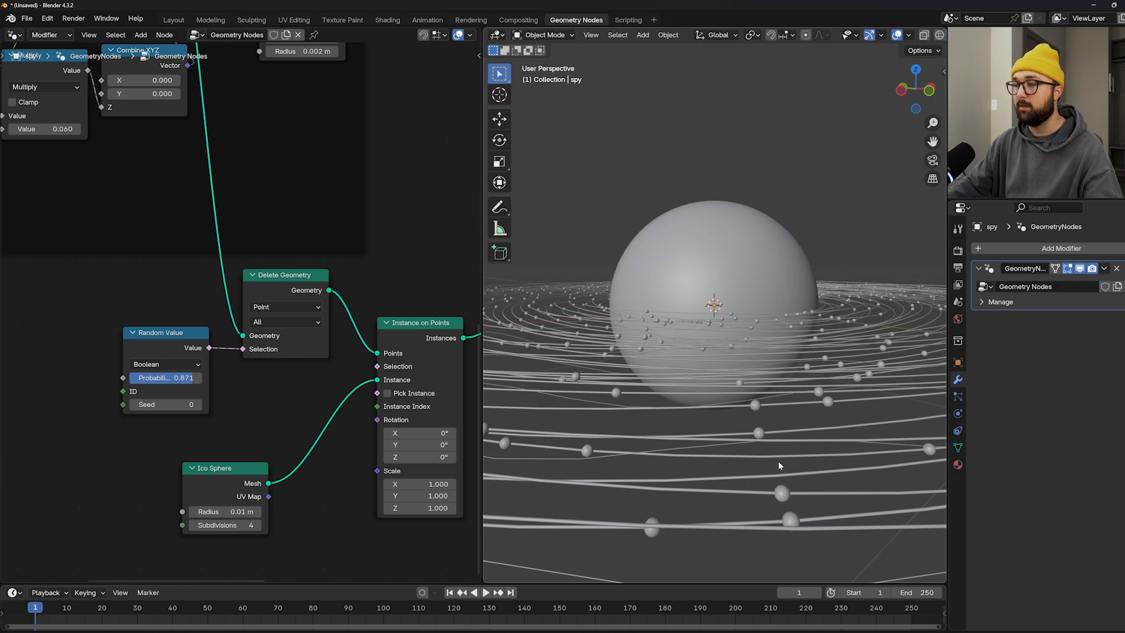
{"action": "scroll", "coordinate": [736, 453], "scroll_direction": "down", "scroll_amount": 5}
{"action": "middle_click_drag", "start_coordinate": [736, 452], "coordinate": [715, 428]}
{"action": "scroll", "coordinate": [726, 489], "scroll_direction": "up", "scroll_amount": 6}
{"action": "scroll", "coordinate": [247, 300], "scroll_direction": "down", "scroll_amount": 6}
- Set the original spiral's Wave Texture Phase Offset to about 59.4 and its Multiply node's value to 0.03
{"action": "middle_click_drag", "start_coordinate": [47, 296], "coordinate": [139, 406]}
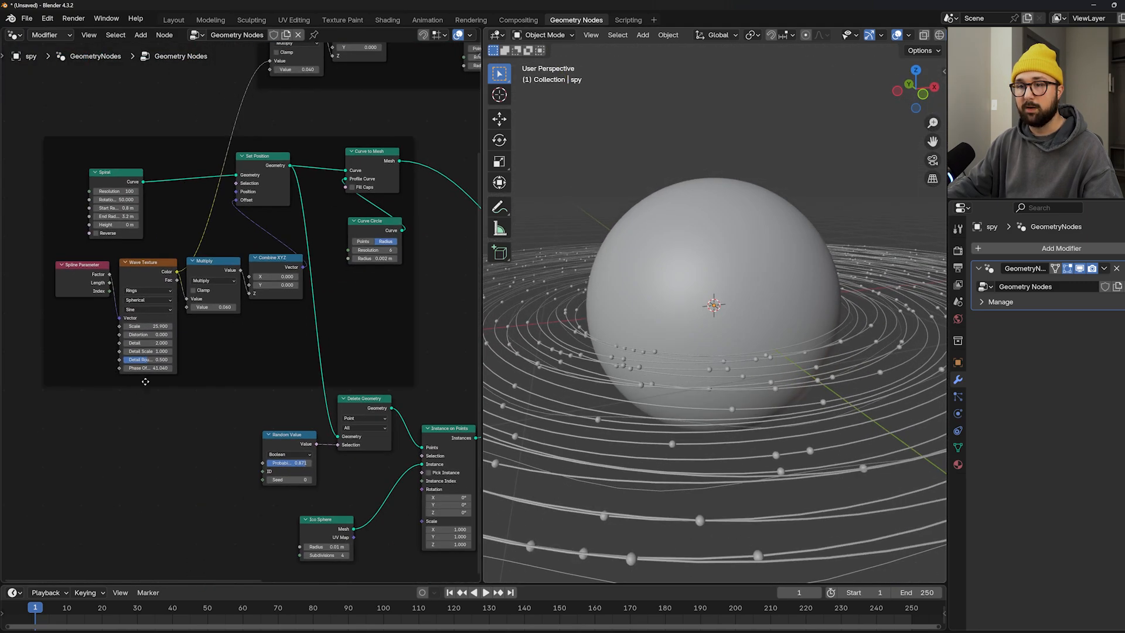
{"action": "left_click_drag", "start_coordinate": [147, 368], "coordinate": [259, 368]}
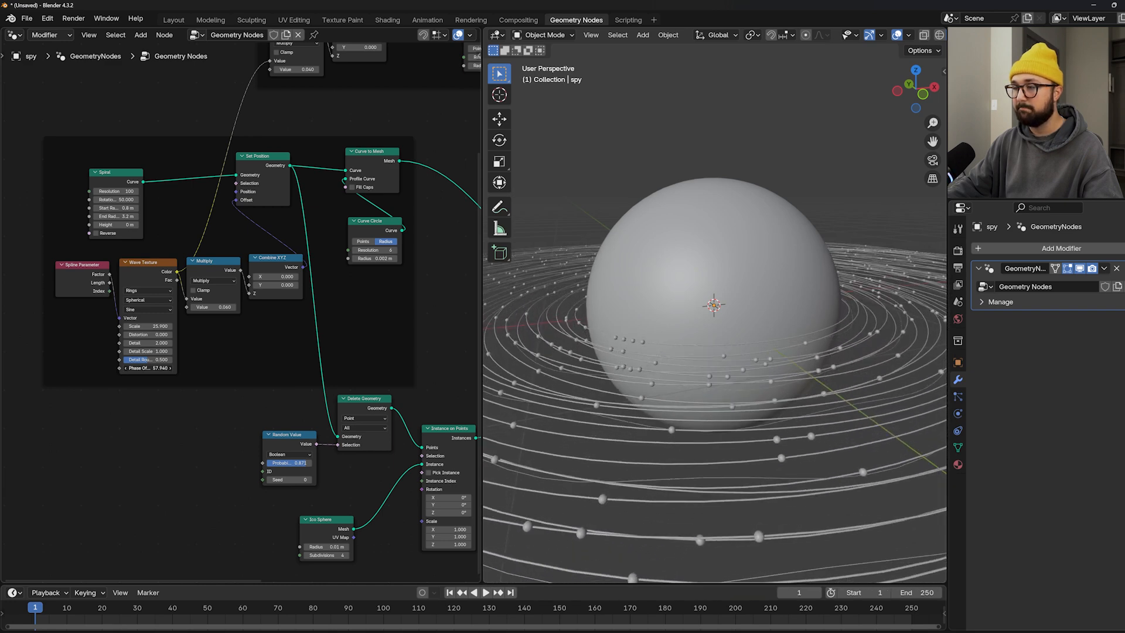
{"action": "middle_click_drag", "start_coordinate": [285, 284], "coordinate": [239, 291]}
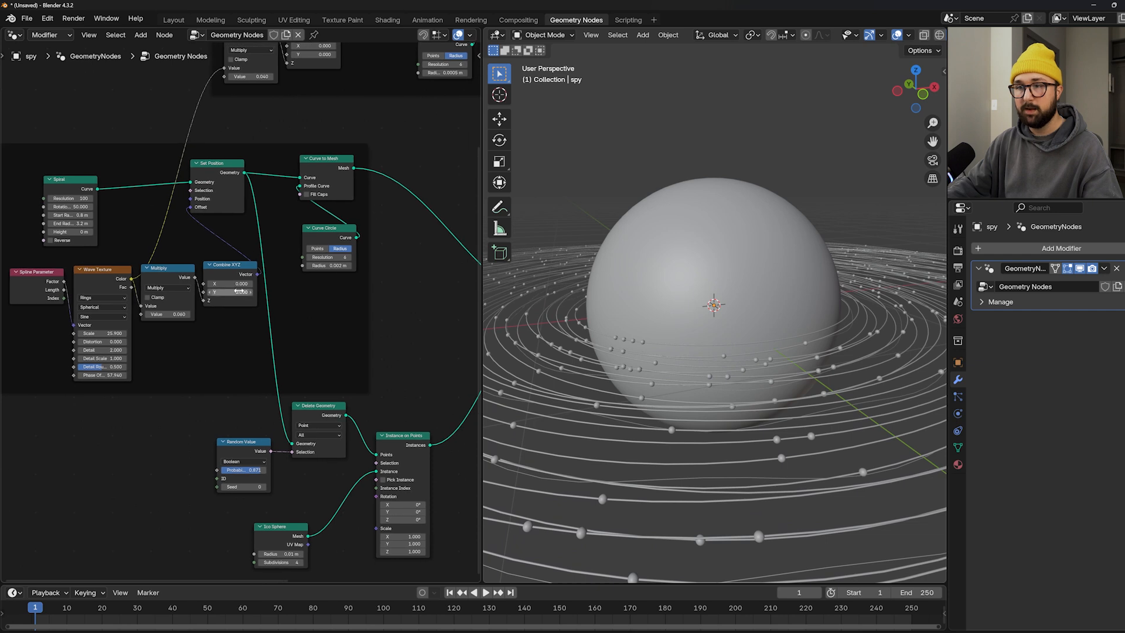
{"action": "left_click", "coordinate": [167, 314]}
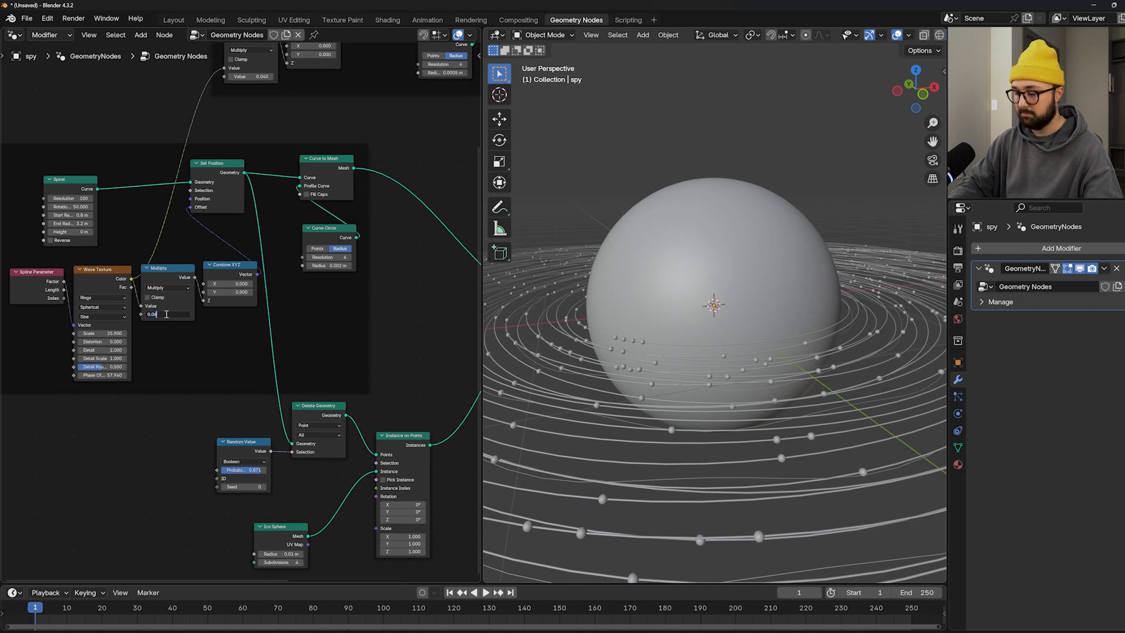
{"action": "type", "text": "3"}
{"action": "key", "text": "Return"}
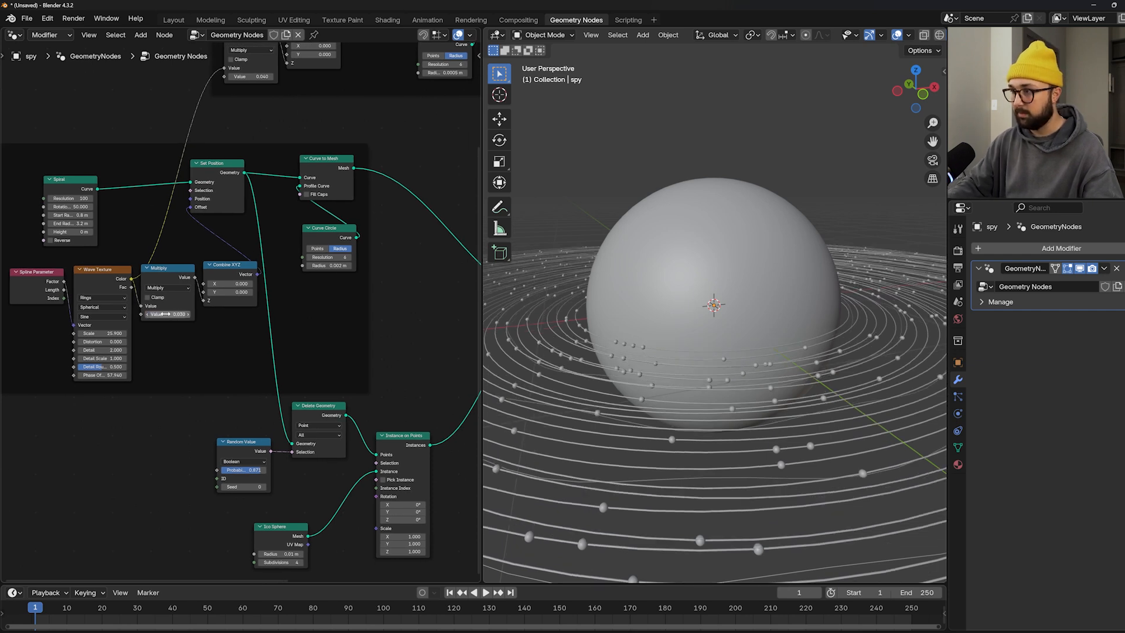
{"action": "scroll", "coordinate": [694, 399], "scroll_direction": "up", "scroll_amount": 5}
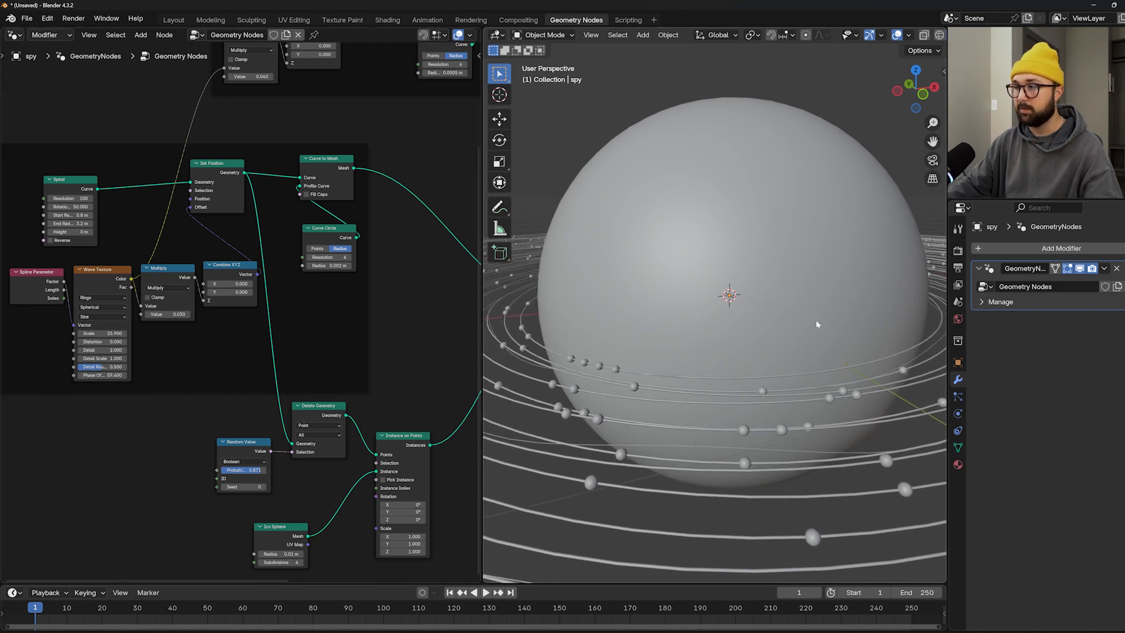
{"action": "scroll", "coordinate": [811, 328], "scroll_direction": "down", "scroll_amount": 3}
{"action": "middle_click_drag", "start_coordinate": [805, 339], "coordinate": [804, 359]}
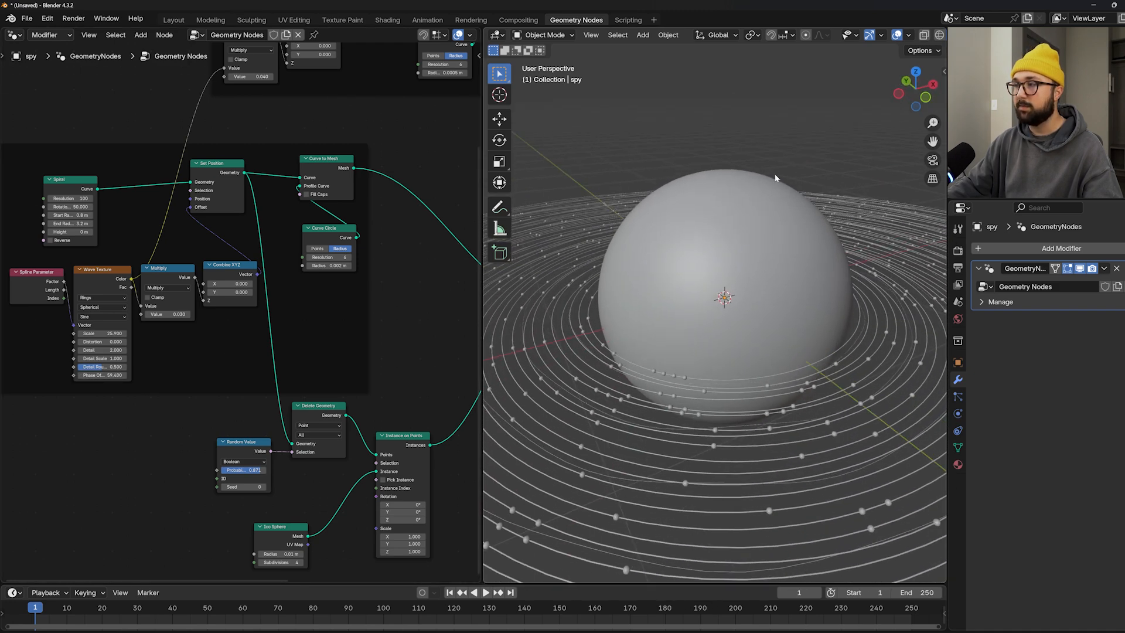
- Examine the whole spiral disc around the central sphere from above and from a shallower angle
{"action": "left_click", "coordinate": [726, 262]}
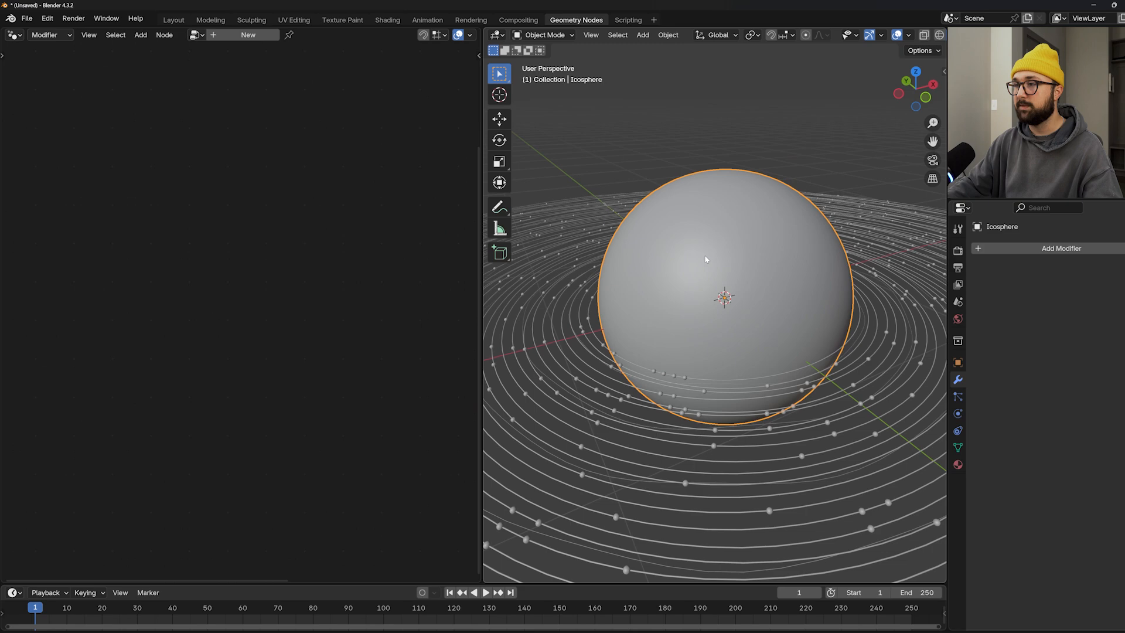
{"action": "left_click", "coordinate": [553, 243]}
{"action": "left_click", "coordinate": [571, 151]}
{"action": "scroll", "coordinate": [710, 364], "scroll_direction": "down", "scroll_amount": 3}
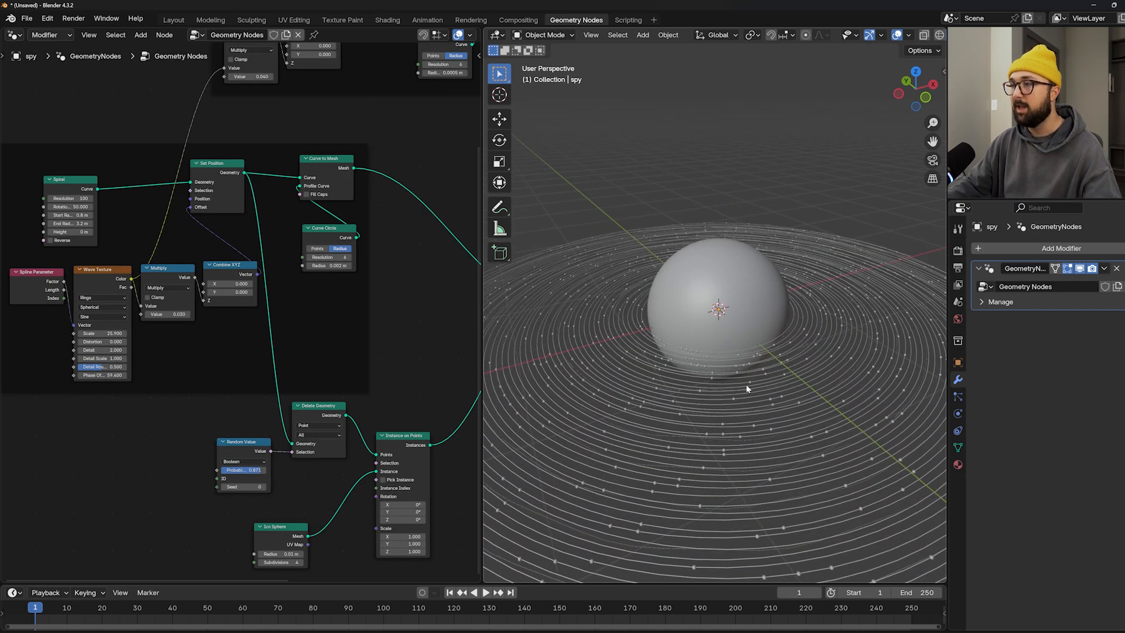
{"action": "middle_click_drag", "start_coordinate": [877, 258], "coordinate": [812, 387]}
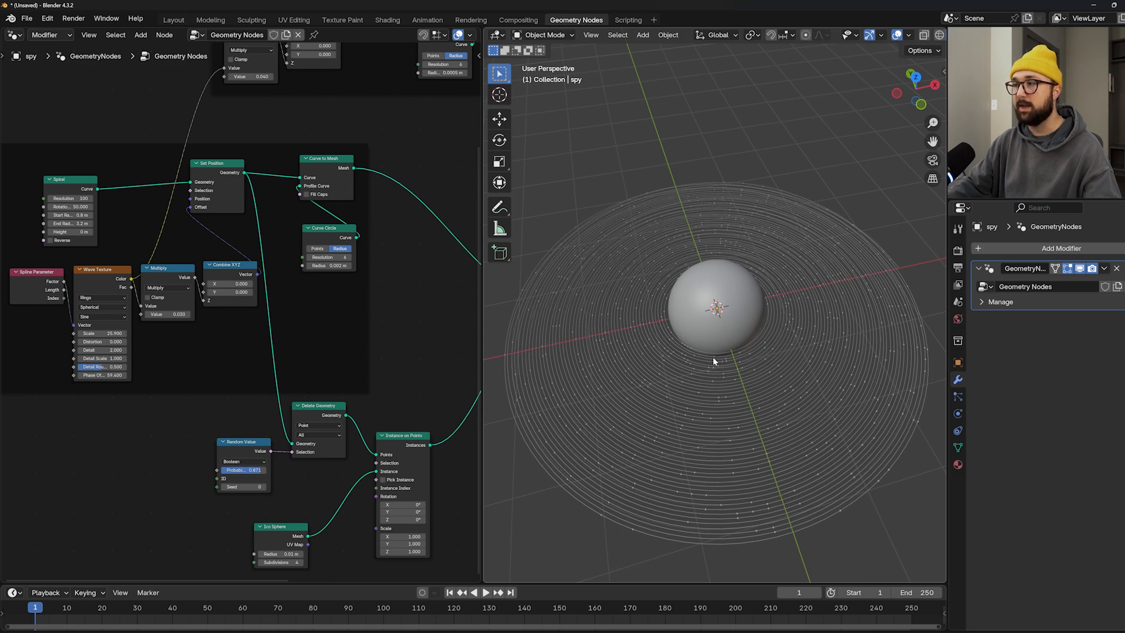
{"action": "middle_click_drag", "start_coordinate": [713, 362], "coordinate": [729, 286]}
{"action": "key", "text": "shift+a"}
{"action": "key", "text": "Escape"}
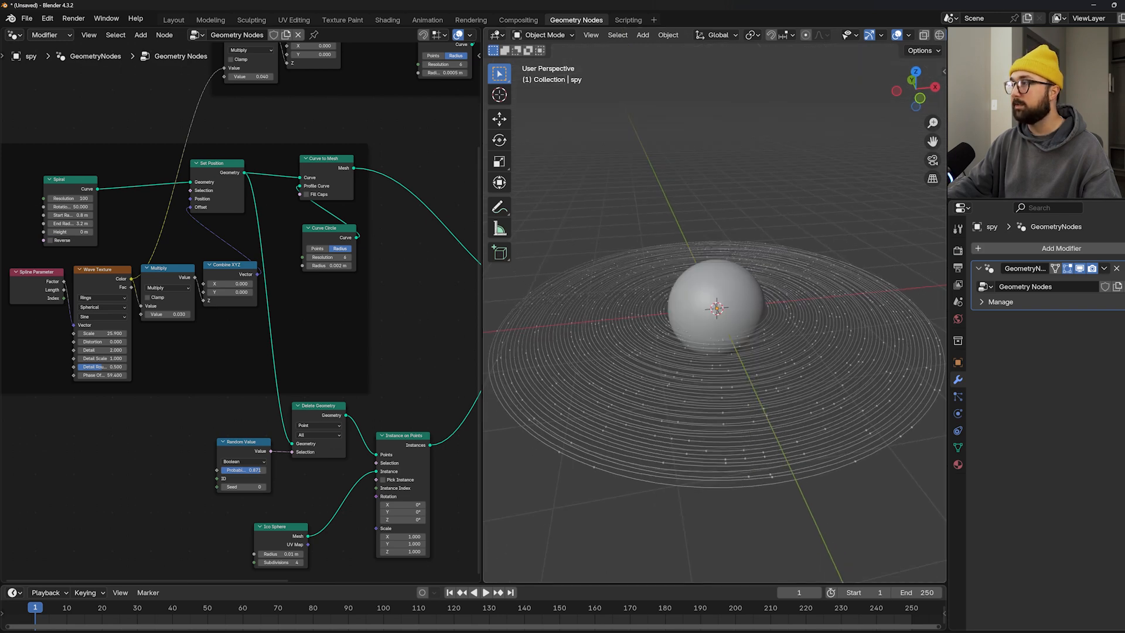
{"action": "key", "text": "ctrl+z"}
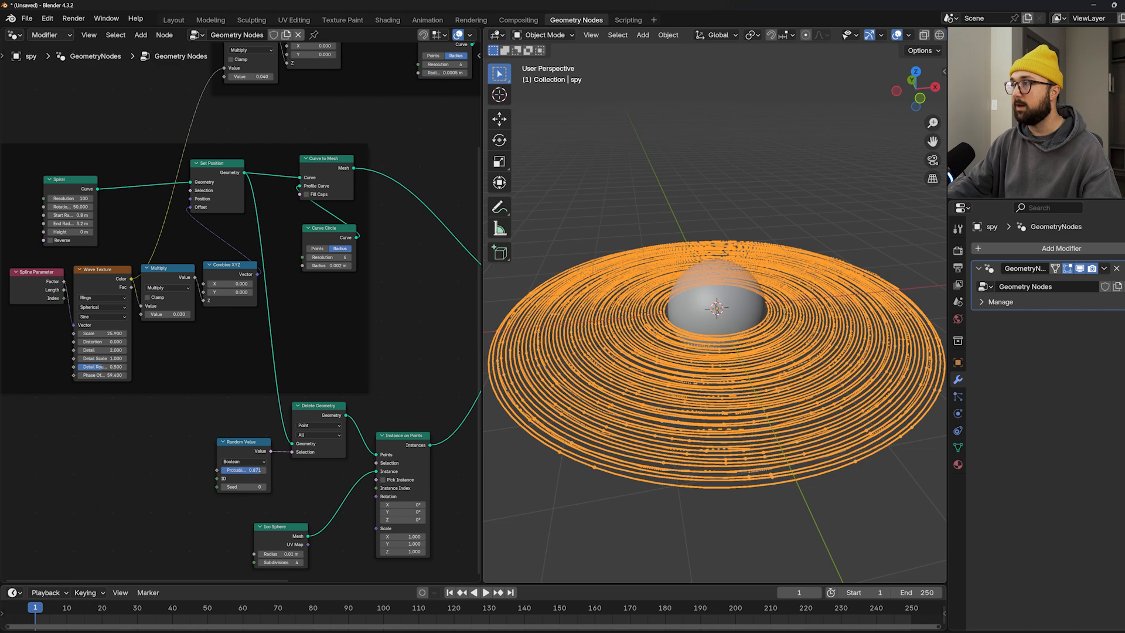
- Rename the central icosphere object as "planet" and deselect it
{"action": "left_click", "coordinate": [717, 308]}
{"action": "type", "text": "planet"}
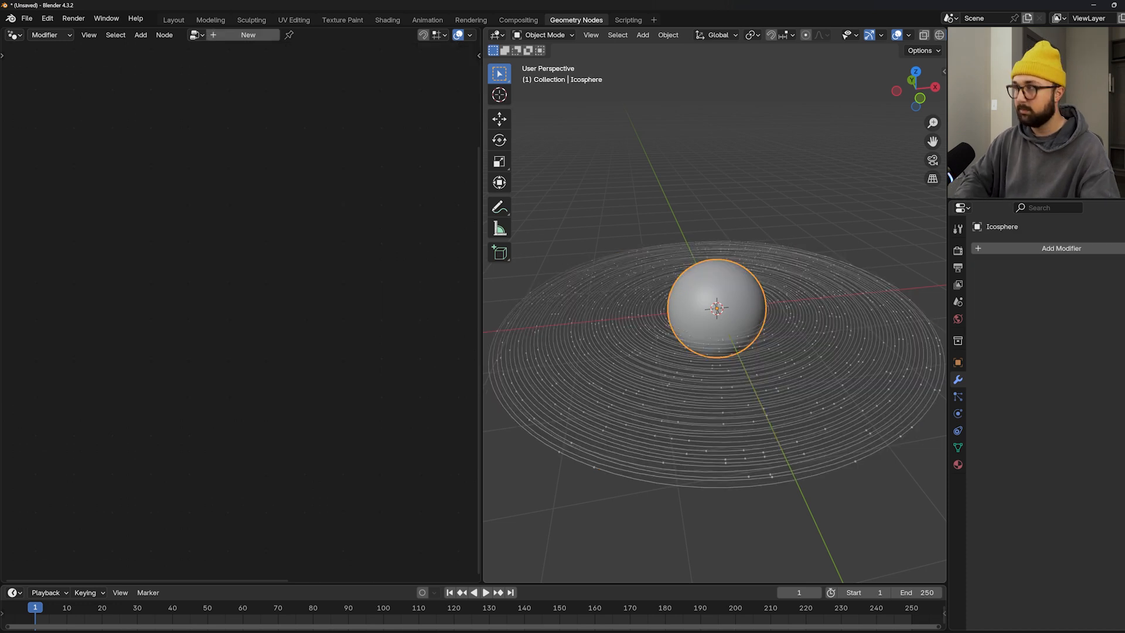
{"action": "key", "text": "Return"}
{"action": "left_click", "coordinate": [708, 212]}
- Examine the spiral object's full node tree and its rings around the planet
{"action": "key", "text": "shift+a"}
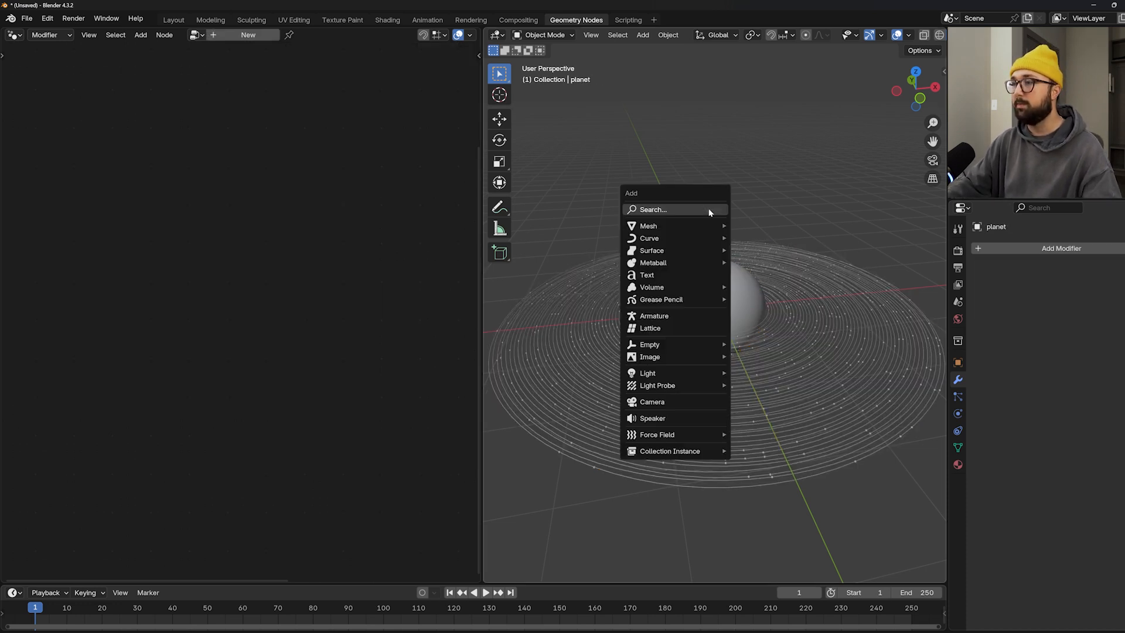
{"action": "left_click", "coordinate": [595, 340]}
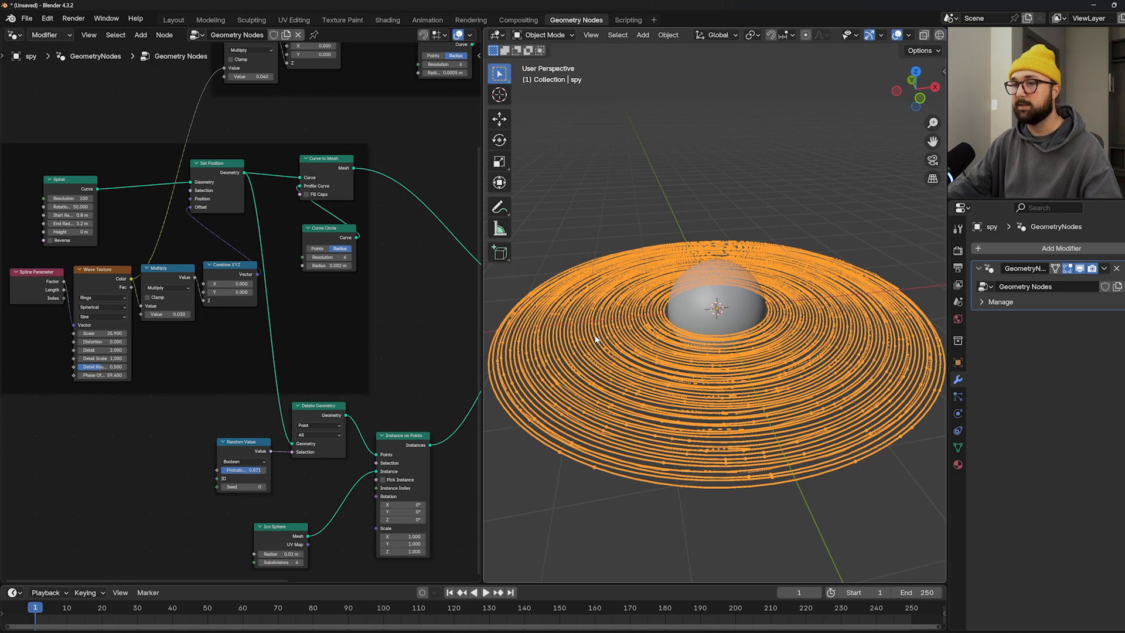
{"action": "middle_click_drag", "start_coordinate": [657, 328], "coordinate": [660, 361]}
{"action": "scroll", "coordinate": [291, 323], "scroll_direction": "down", "scroll_amount": 6}
{"action": "middle_click_drag", "start_coordinate": [337, 316], "coordinate": [253, 335]}
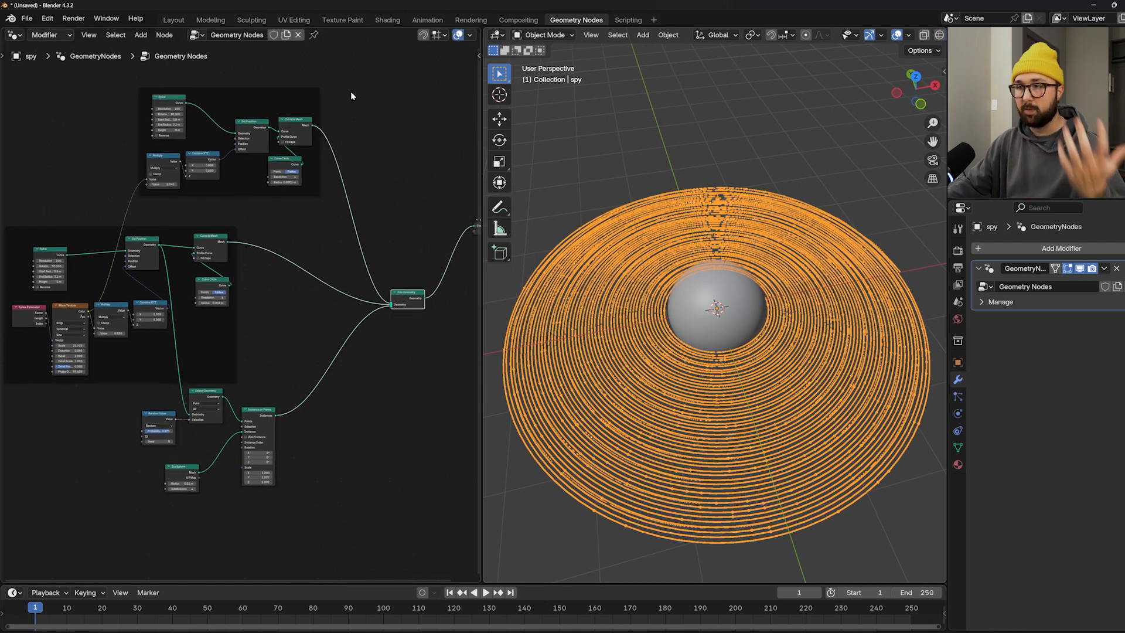
{"action": "key", "text": "Home"}
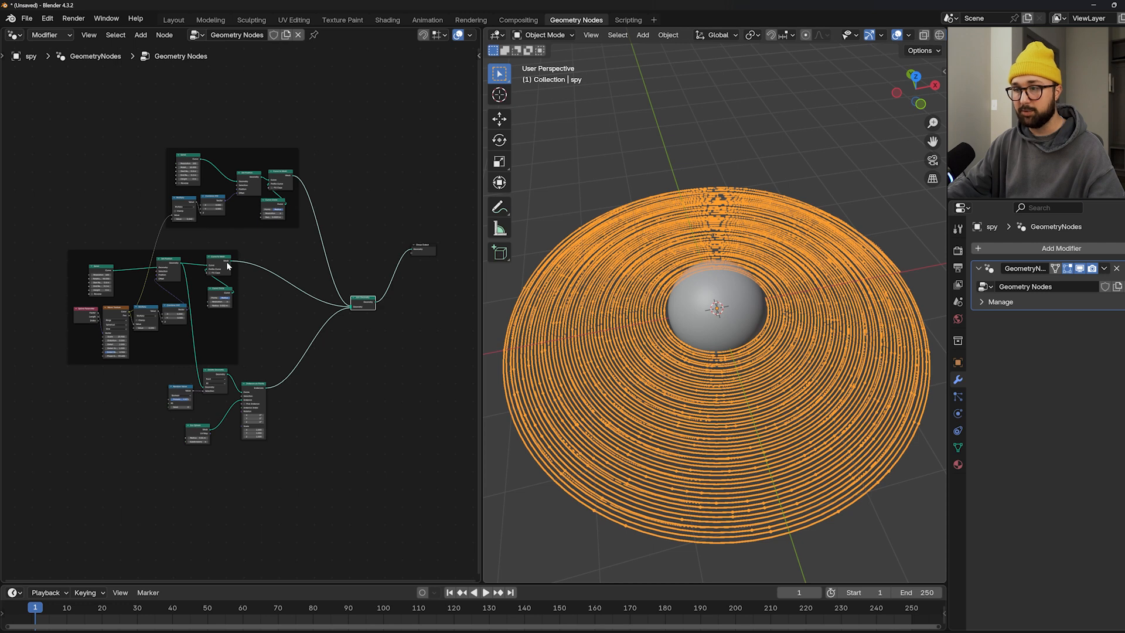
{"action": "key", "text": "alt+a"}
{"action": "left_click", "coordinate": [716, 308]}
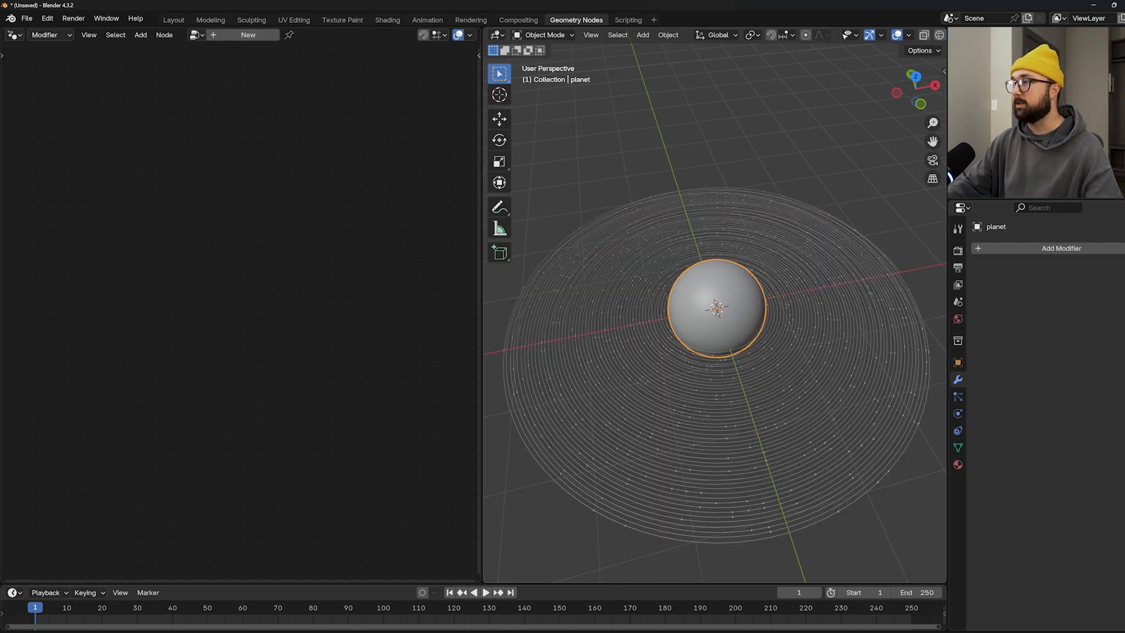
{"action": "left_click", "coordinate": [717, 410]}
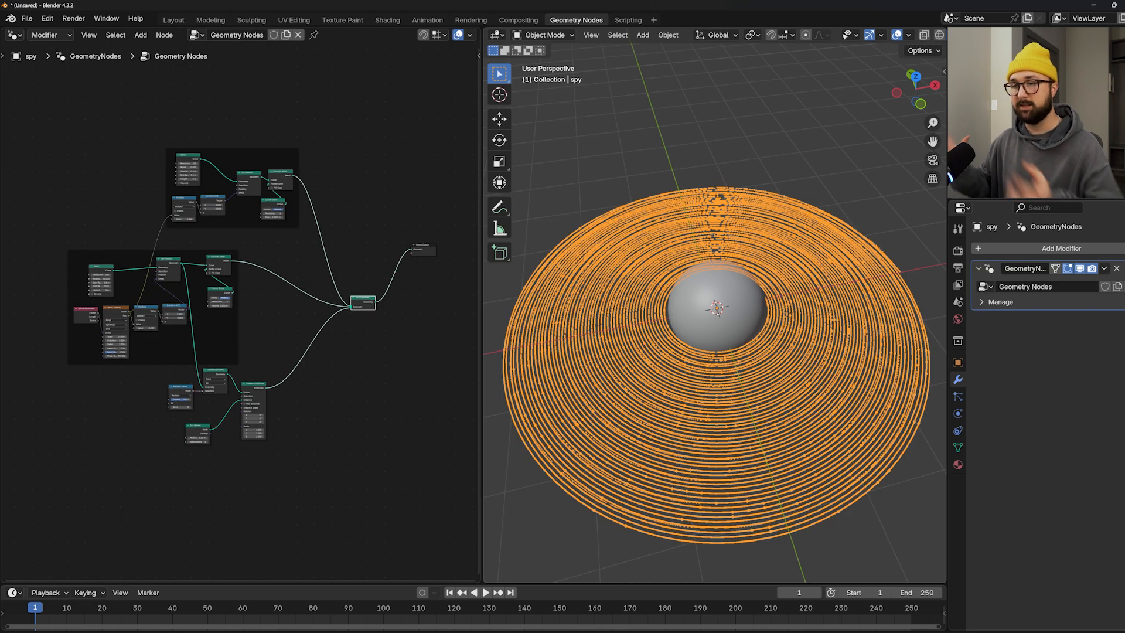
{"action": "scroll", "coordinate": [320, 339], "scroll_direction": "down", "scroll_amount": 2}
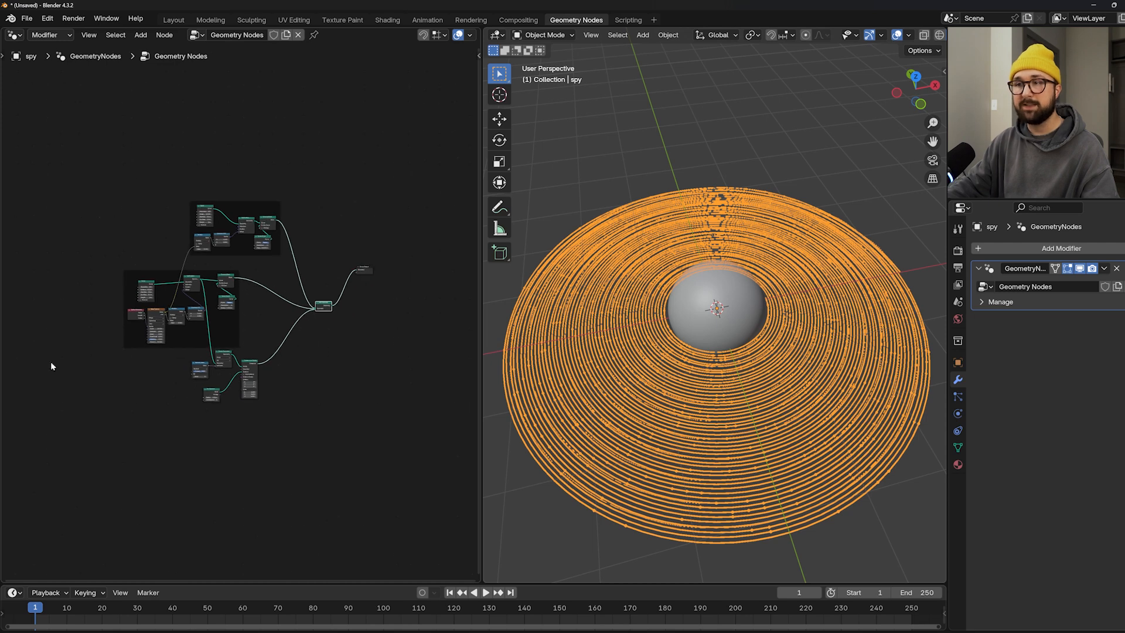
{"action": "scroll", "coordinate": [259, 396], "scroll_direction": "up", "scroll_amount": 2}
{"action": "scroll", "coordinate": [262, 404], "scroll_direction": "up", "scroll_amount": 2}
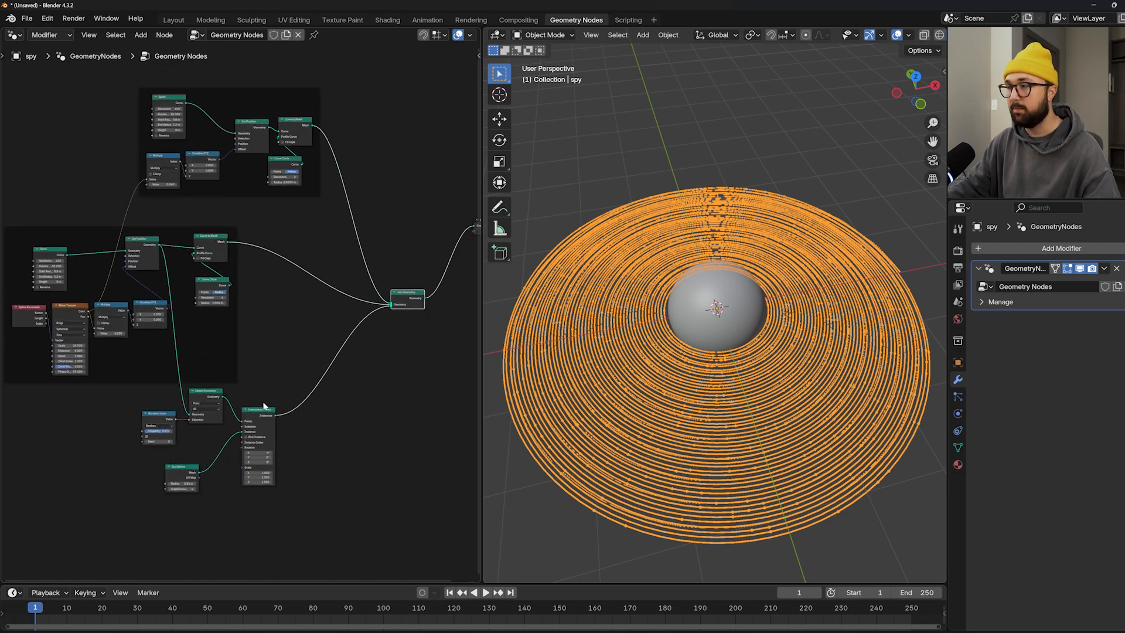
- Add a plane mesh at the scene centre and rename it "particles"
{"action": "left_click", "coordinate": [750, 153]}
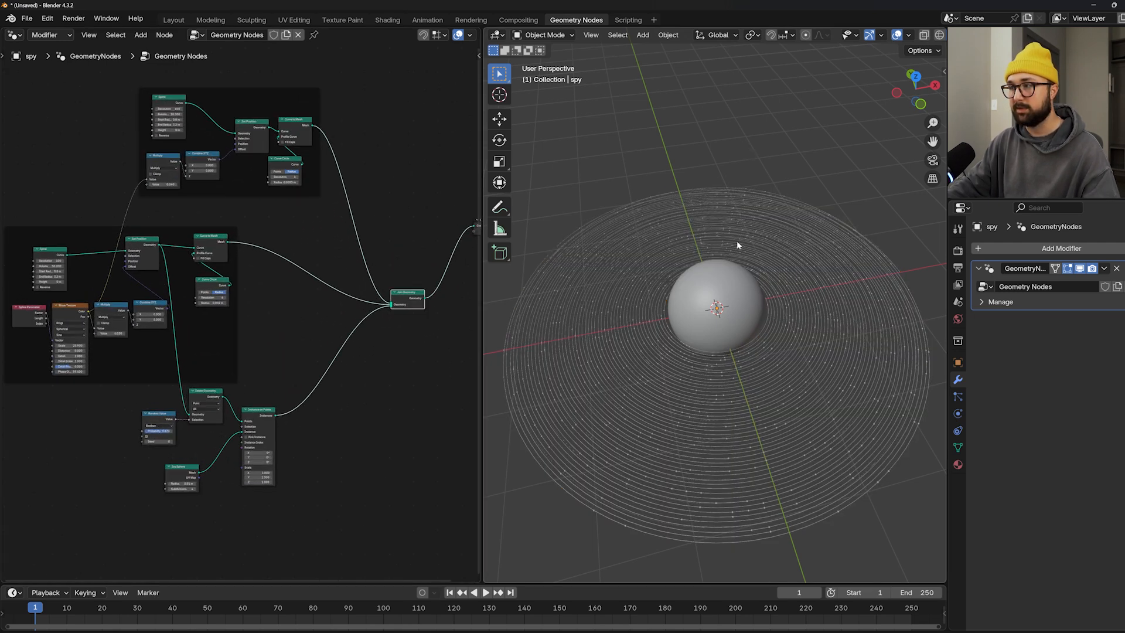
{"action": "left_click", "coordinate": [738, 245]}
{"action": "left_click", "coordinate": [771, 174]}
{"action": "key", "text": "shift+a"}
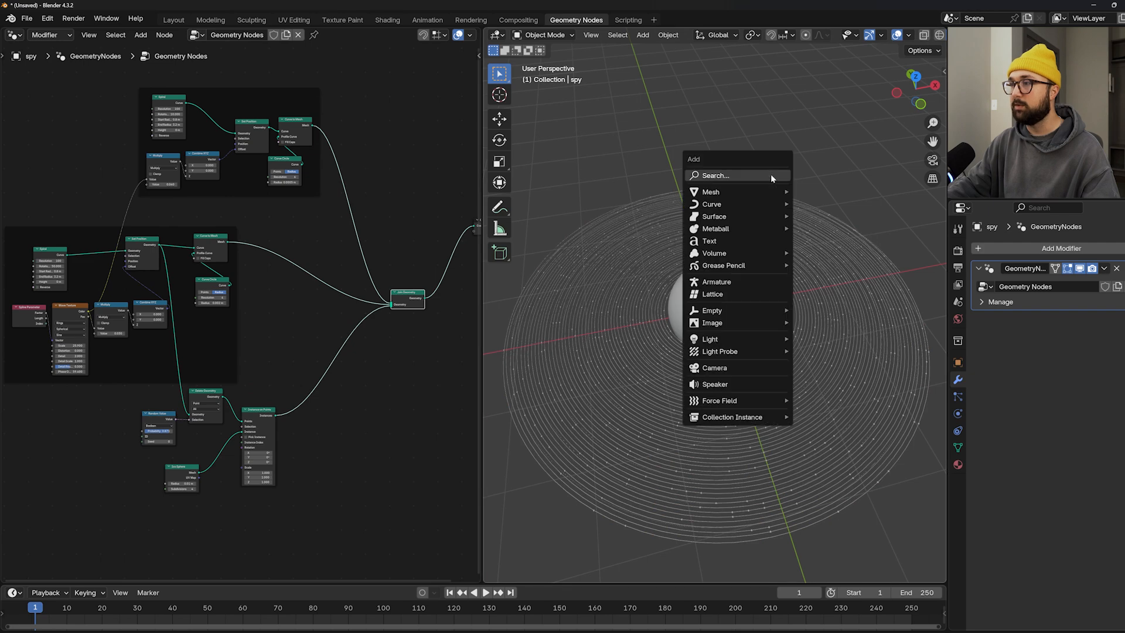
{"action": "left_click", "coordinate": [793, 192]}
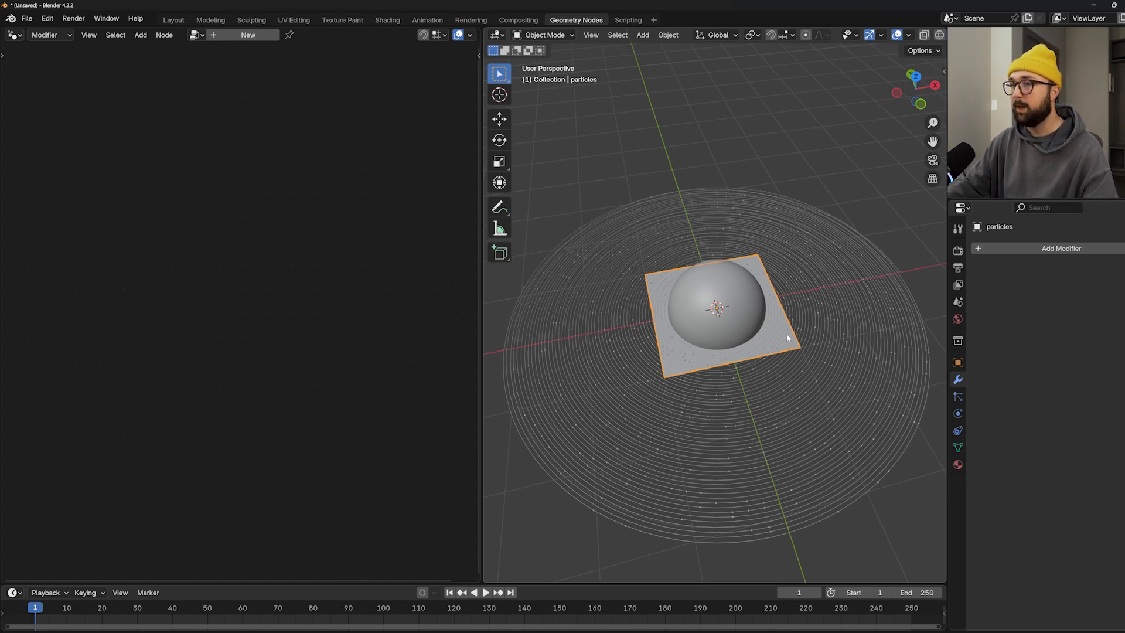
- Create a new geometry node tree on the particles object and delete its Group Input node
{"action": "left_click", "coordinate": [233, 36]}
{"action": "scroll", "coordinate": [217, 223], "scroll_direction": "up", "scroll_amount": 7}
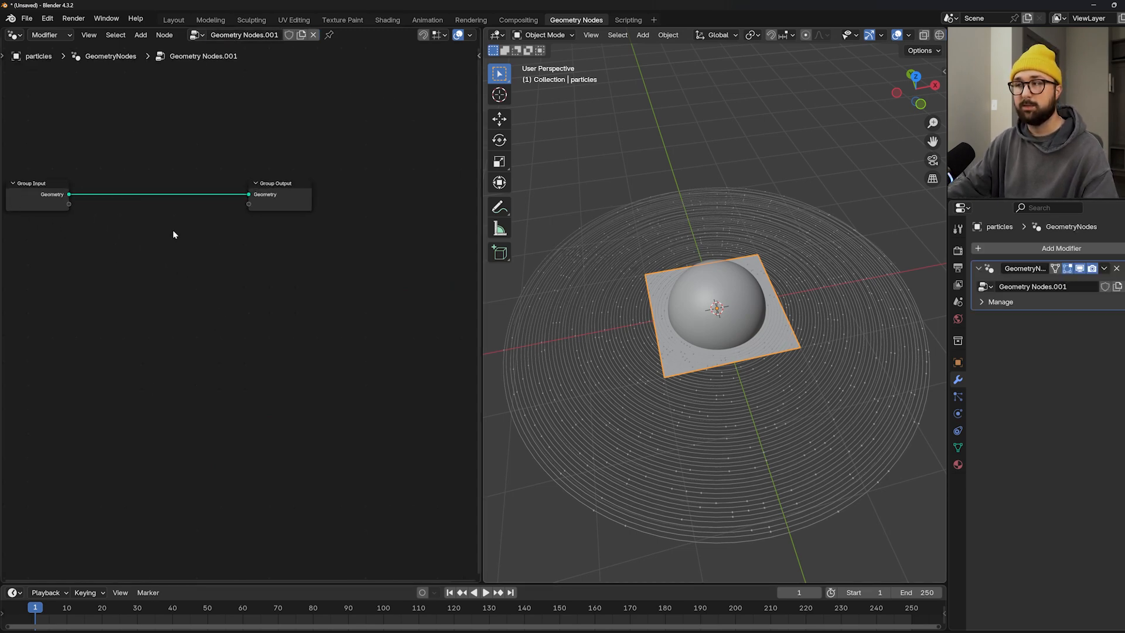
{"action": "middle_click_drag", "start_coordinate": [183, 251], "coordinate": [284, 355]}
{"action": "left_click", "coordinate": [148, 297]}
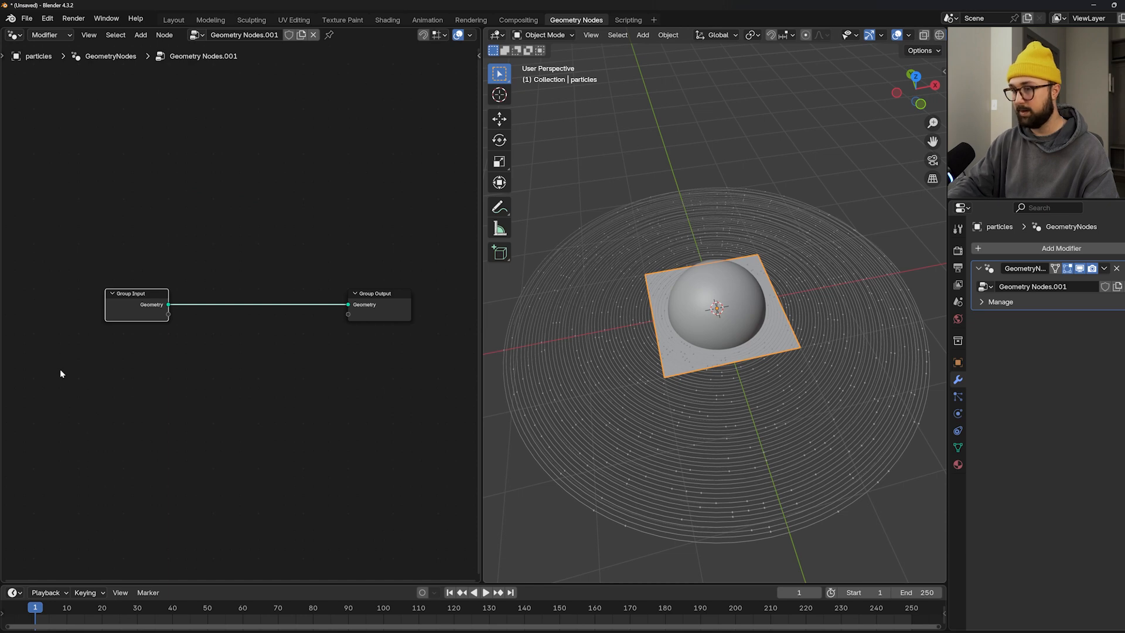
{"action": "key", "text": "x"}
- Add an Ico Sphere node and connect its Mesh output to the Group Output's Geometry input
{"action": "key", "text": "shift+a"}
{"action": "left_click", "coordinate": [67, 273]}
{"action": "type", "text": "ico"}
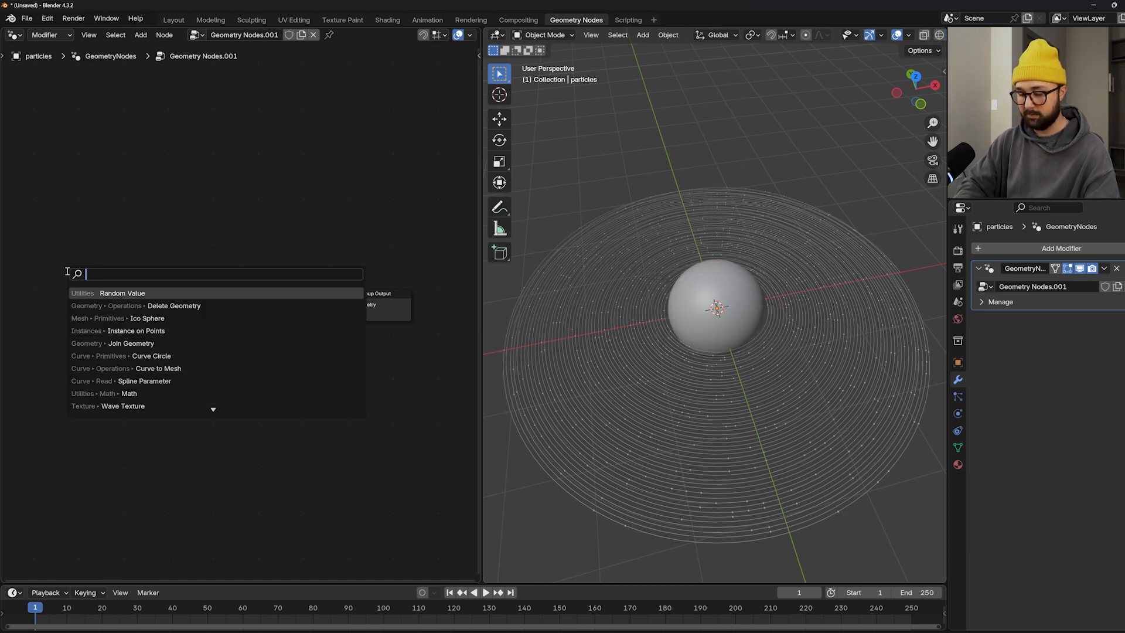
{"action": "left_click", "coordinate": [164, 293]}
{"action": "left_click", "coordinate": [166, 307]}
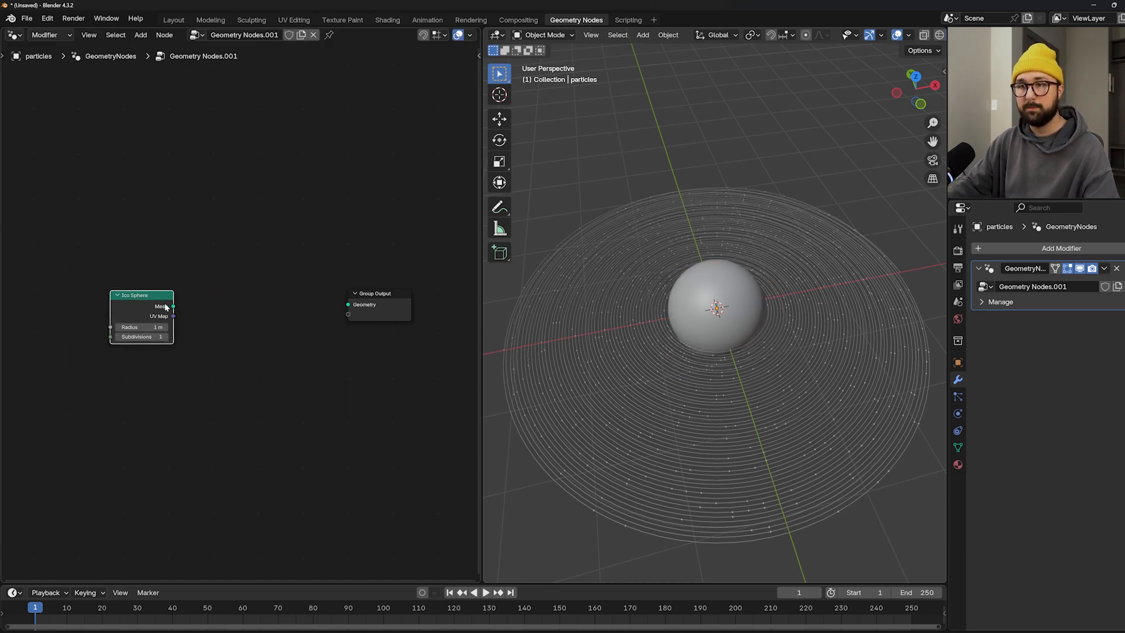
{"action": "left_click_drag", "start_coordinate": [369, 305], "coordinate": [367, 305]}
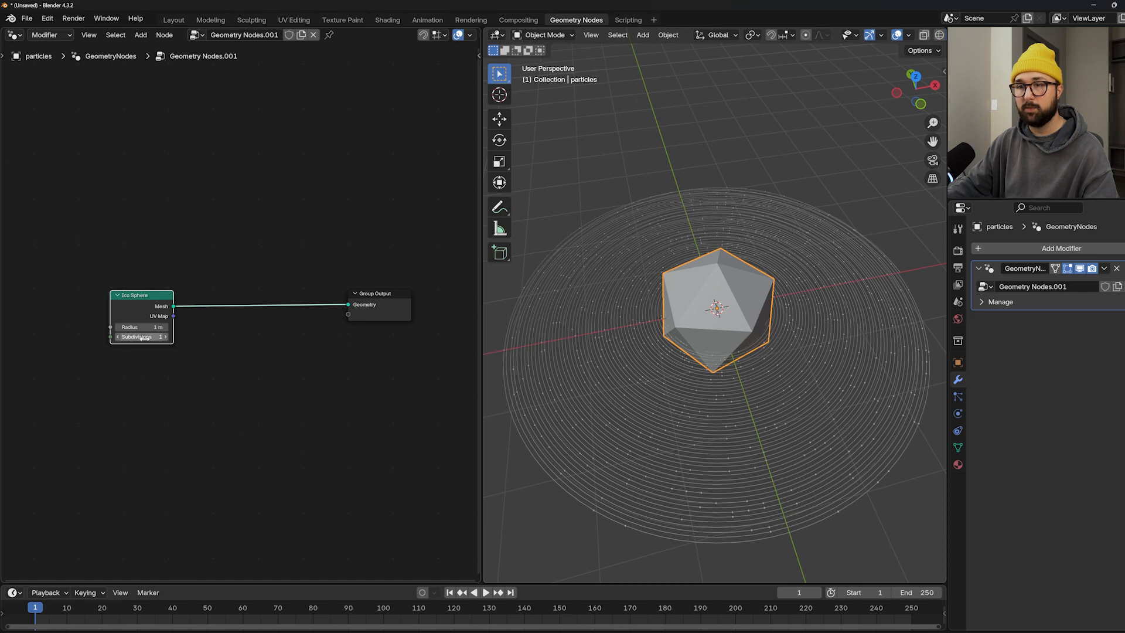
- Set the Ico Sphere node's Subdivisions to 4 and its Radius to 3.16 m
{"action": "left_click", "coordinate": [165, 337]}
{"action": "left_click", "coordinate": [165, 337]}
{"action": "left_click", "coordinate": [165, 337]}
{"action": "middle_click_drag", "start_coordinate": [666, 345], "coordinate": [663, 316]}
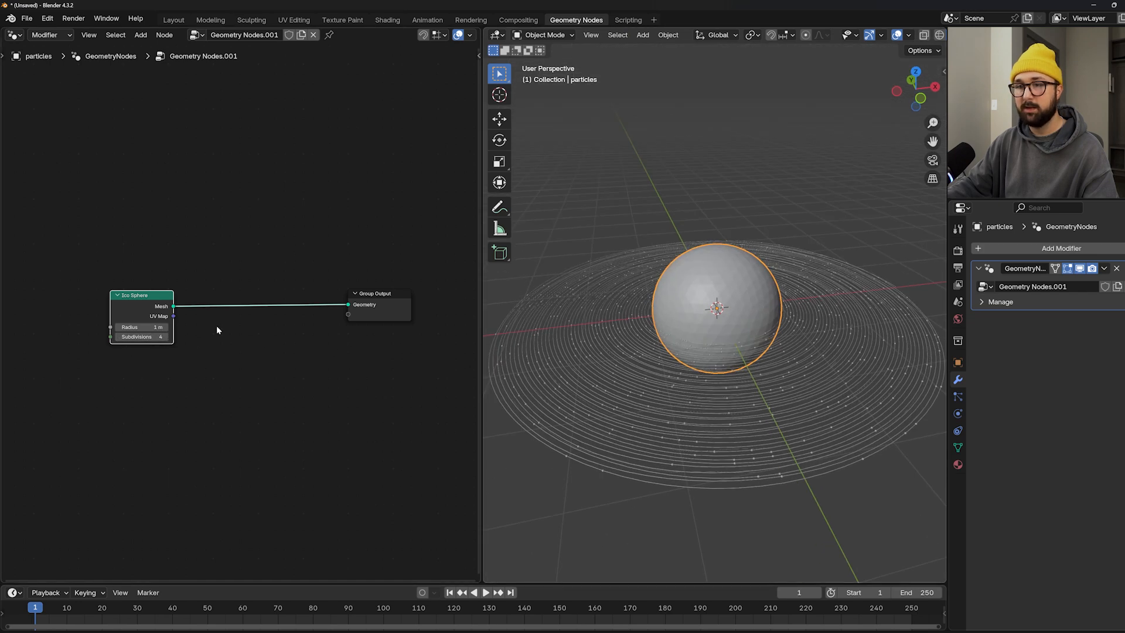
{"action": "left_click_drag", "start_coordinate": [146, 328], "coordinate": [241, 328]}
- Insert a Transform Geometry node between the Ico Sphere and the Group Output
{"action": "key", "text": "shift+a"}
{"action": "left_click", "coordinate": [261, 186]}
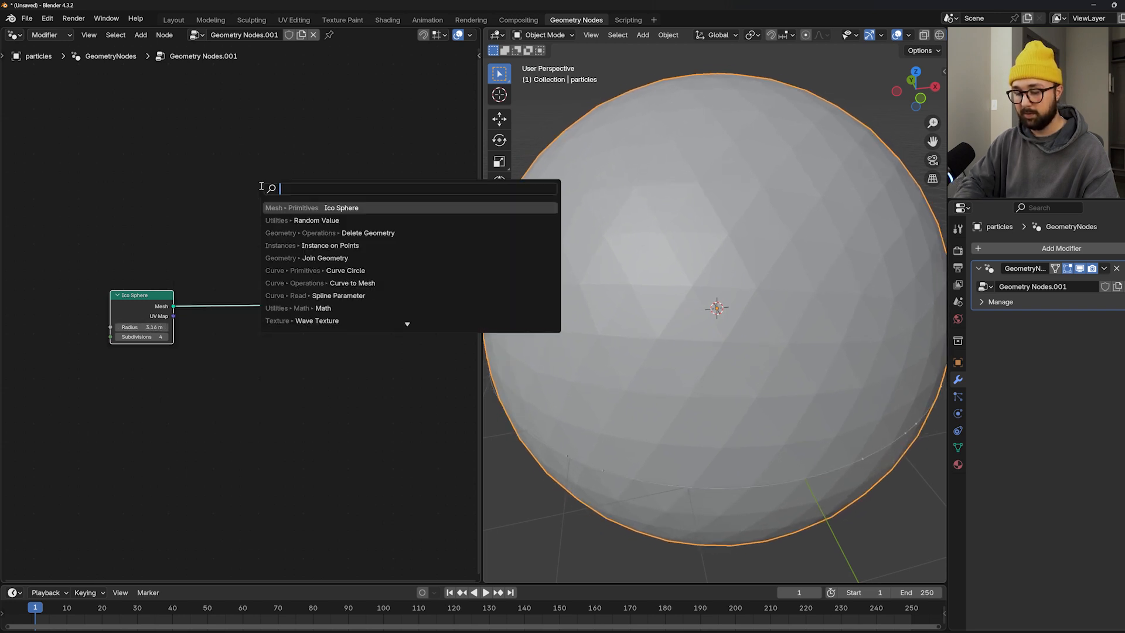
{"action": "type", "text": "trans"}
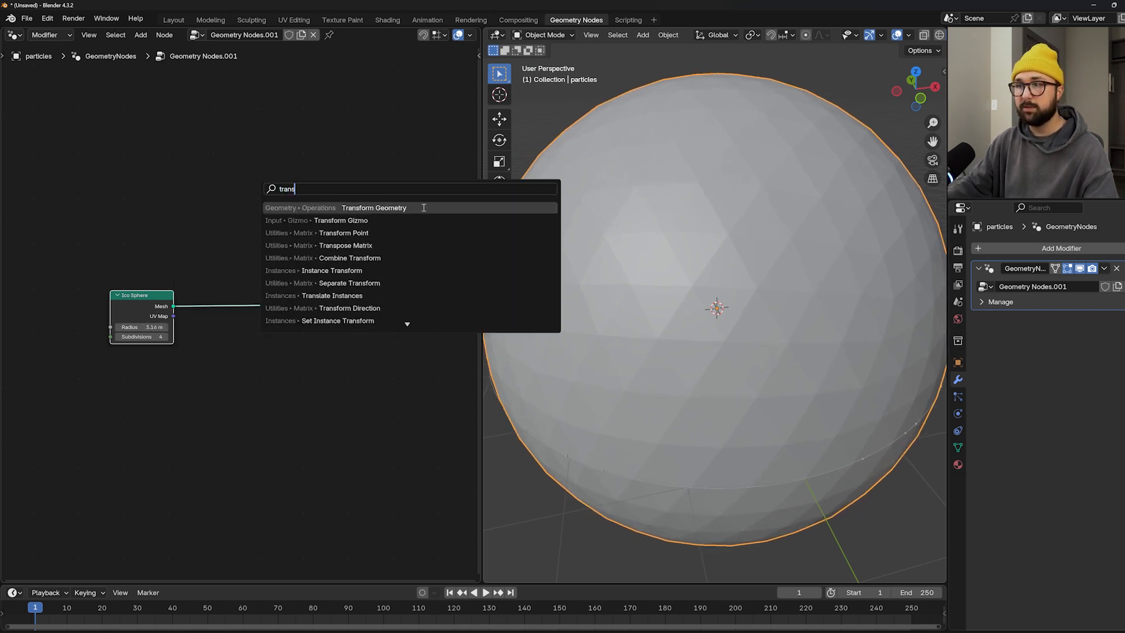
{"action": "left_click", "coordinate": [424, 208]}
{"action": "left_click", "coordinate": [251, 382]}
- Flatten the sphere with a Transform Geometry Z scale of 0.32 and raise it with a Z translation of 0.19 m
{"action": "left_click_drag", "start_coordinate": [247, 421], "coordinate": [159, 422]}
{"action": "middle_click_drag", "start_coordinate": [768, 356], "coordinate": [764, 327]}
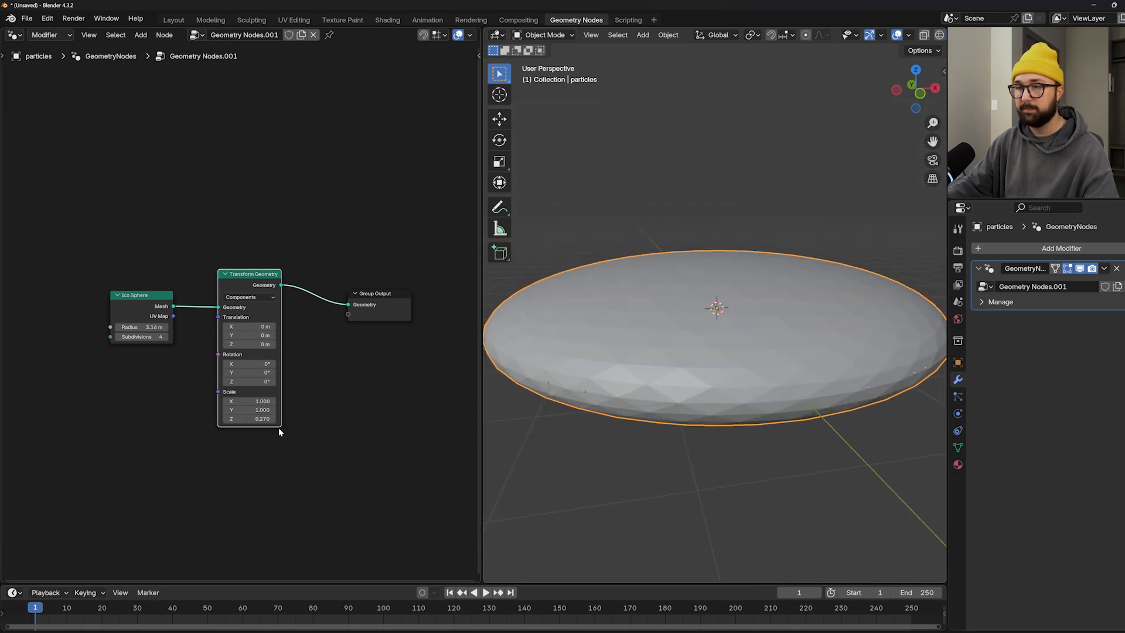
{"action": "left_click_drag", "start_coordinate": [262, 420], "coordinate": [270, 419]}
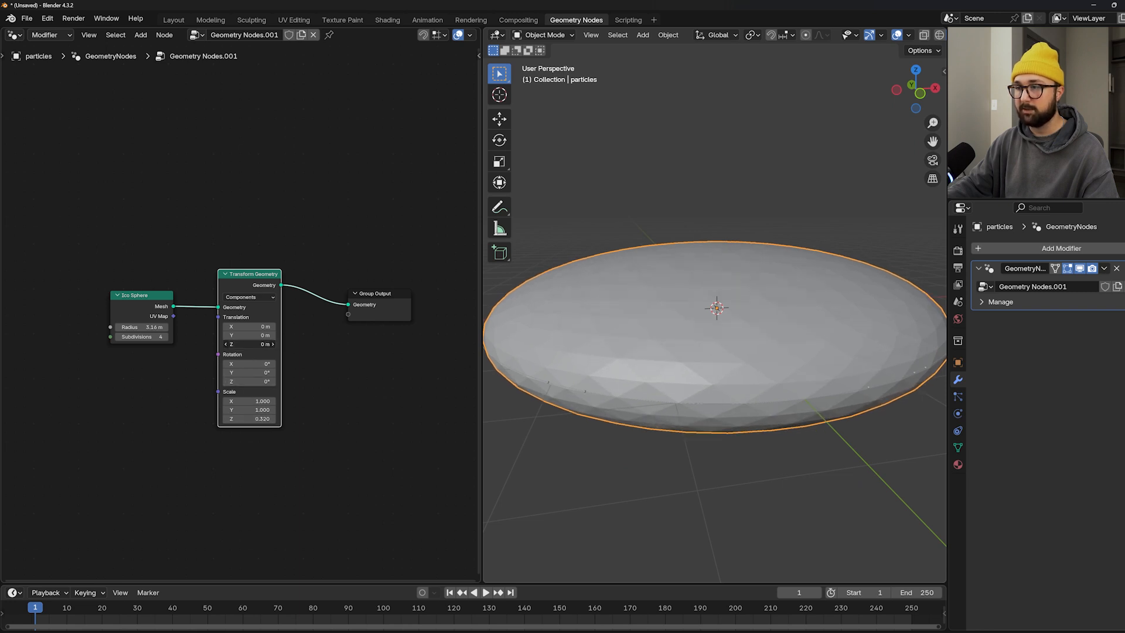
{"action": "left_click_drag", "start_coordinate": [249, 344], "coordinate": [289, 357]}
{"action": "middle_click_drag", "start_coordinate": [750, 360], "coordinate": [788, 361]}
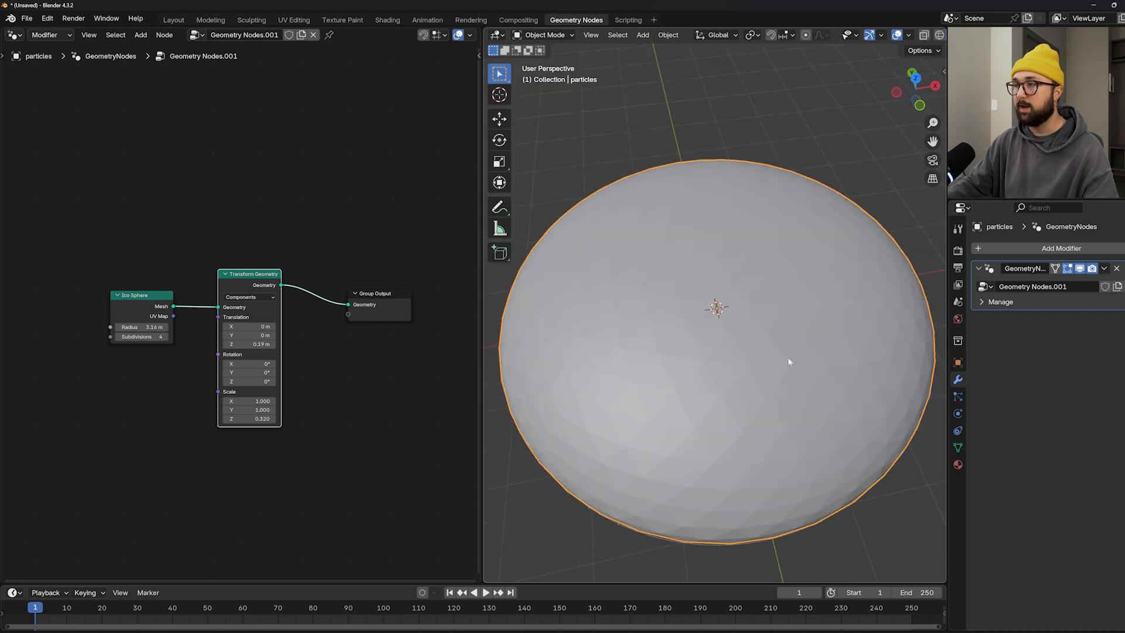
{"action": "middle_click_drag", "start_coordinate": [578, 265], "coordinate": [780, 432]}
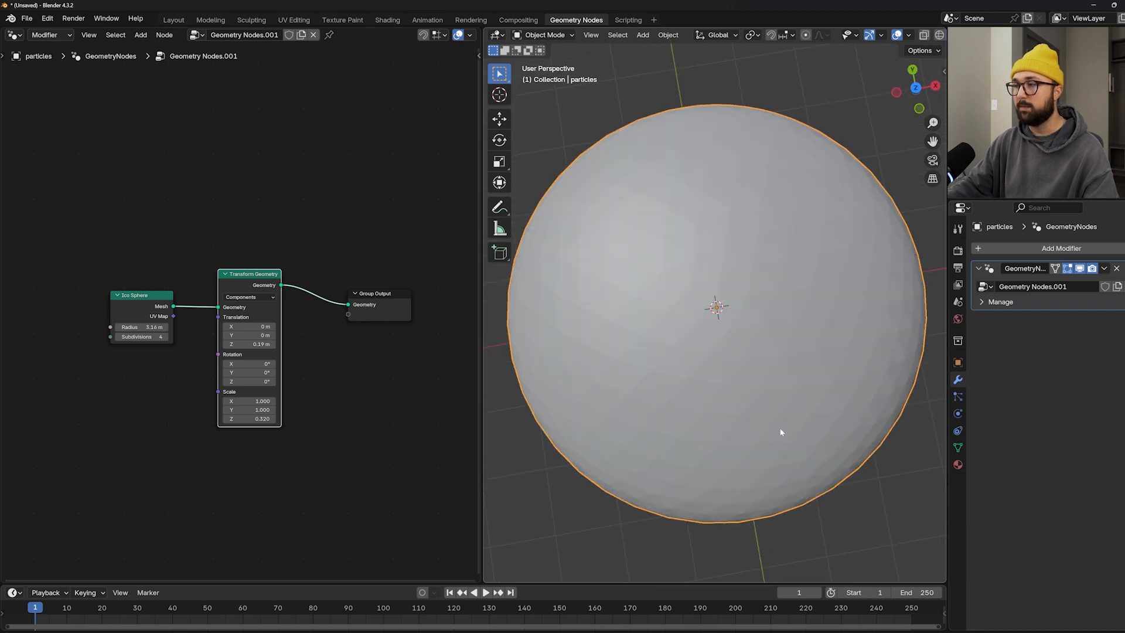
- Insert a Mesh to Volume node between the Transform Geometry node and the Group Output
{"action": "middle_click_drag", "start_coordinate": [354, 312], "coordinate": [236, 342]}
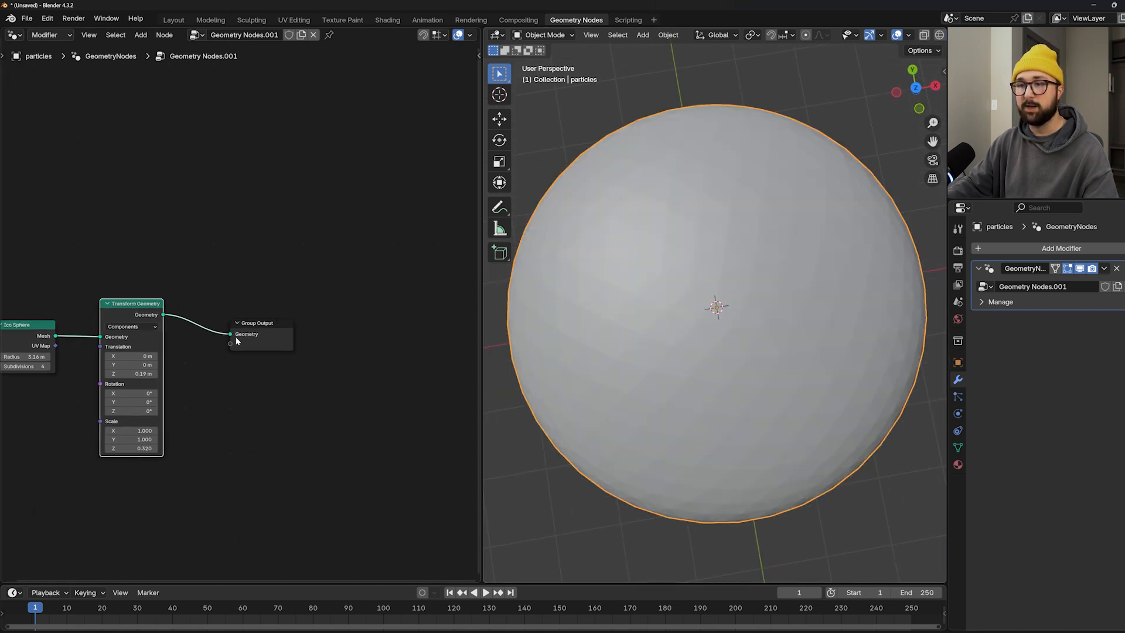
{"action": "left_click_drag", "start_coordinate": [244, 323], "coordinate": [344, 314]}
{"action": "key", "text": "shift+a"}
{"action": "left_click", "coordinate": [287, 221]}
{"action": "type", "text": "mesh to v"}
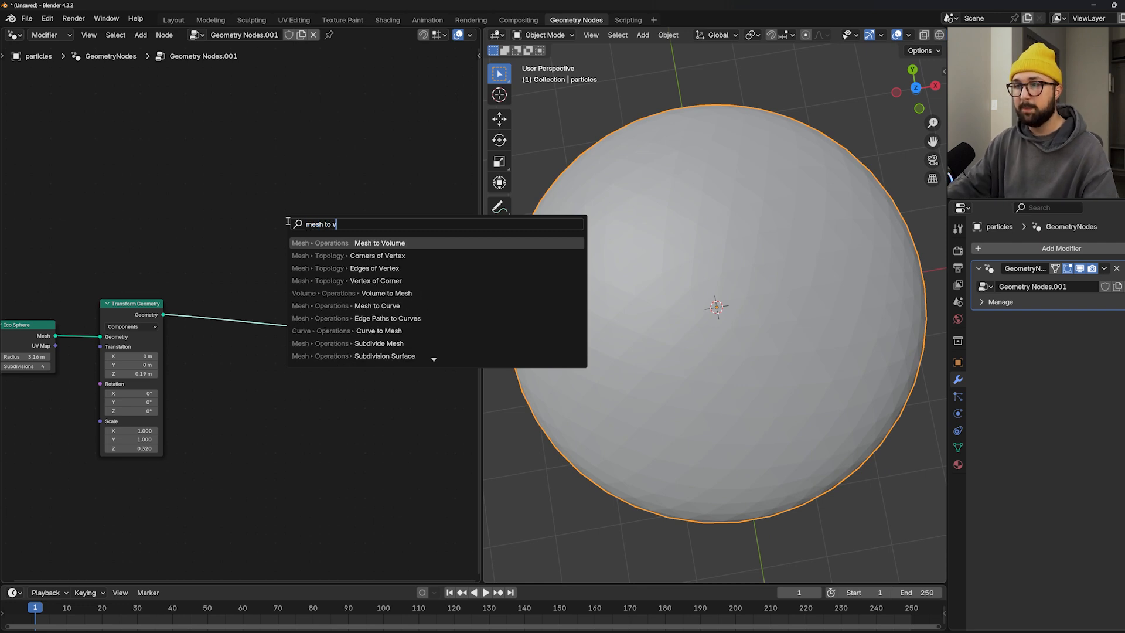
{"action": "key", "text": "Return"}
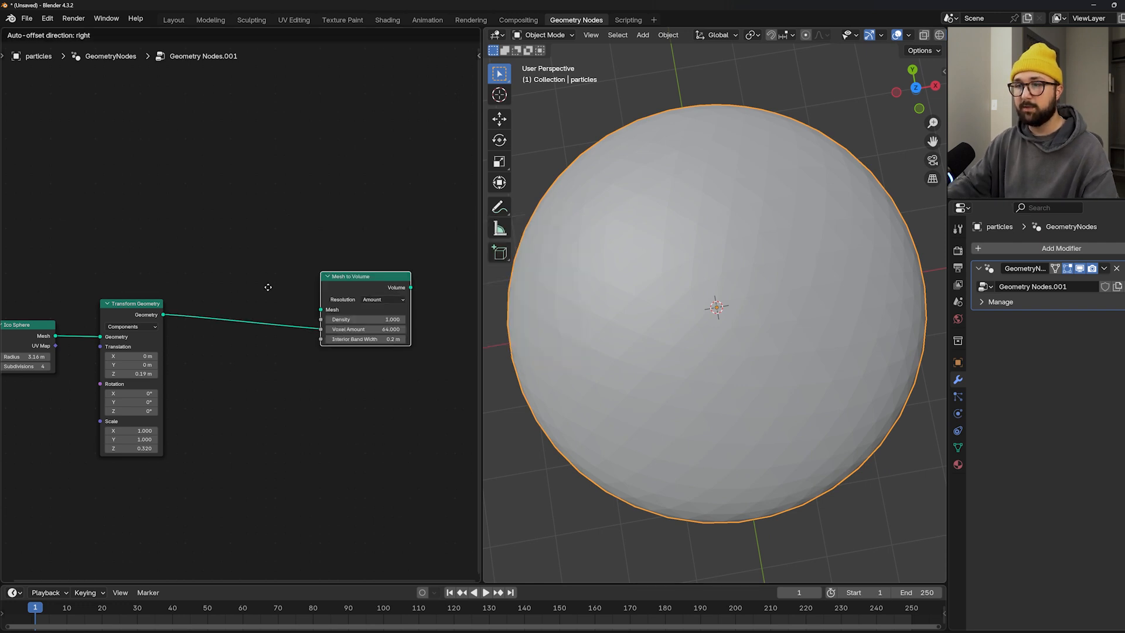
{"action": "left_click", "coordinate": [243, 310]}
- Widen the volume around the spiral disc by setting the Transform Geometry X and Y scale to 1.06
{"action": "middle_click_drag", "start_coordinate": [814, 352], "coordinate": [761, 314]}
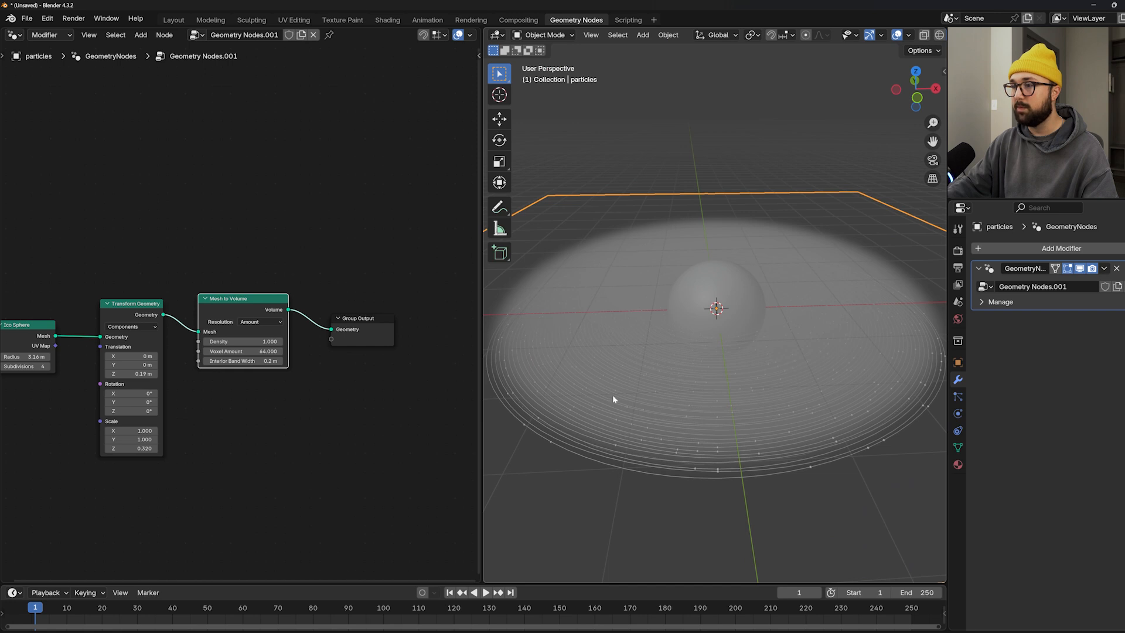
{"action": "middle_click_drag", "start_coordinate": [613, 399], "coordinate": [652, 352]}
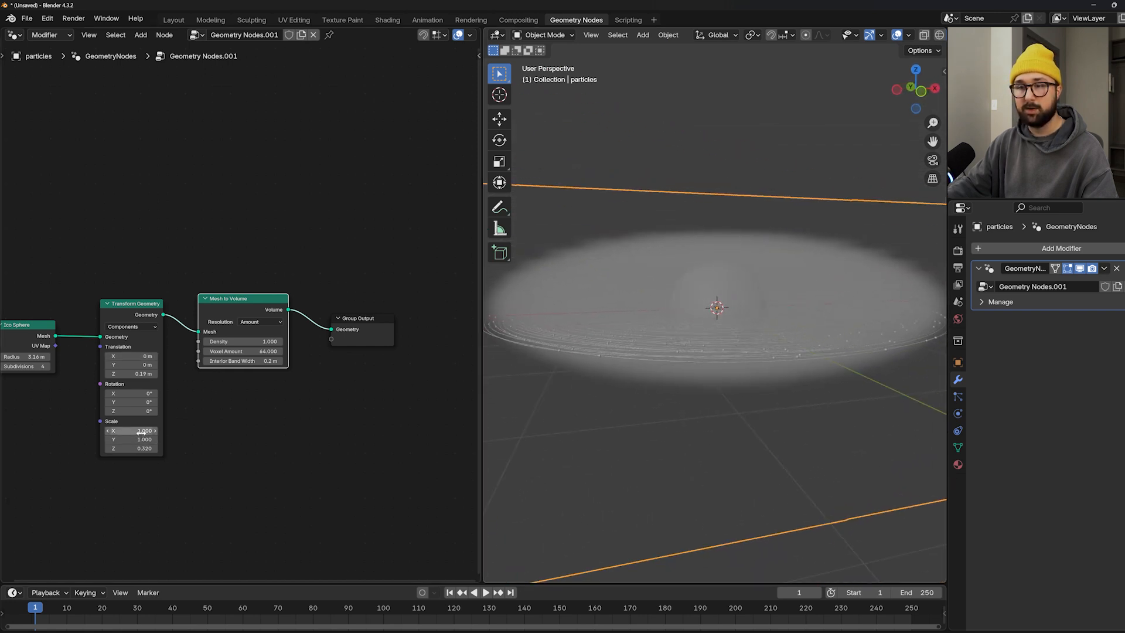
{"action": "left_click_drag", "start_coordinate": [130, 430], "coordinate": [138, 439]}
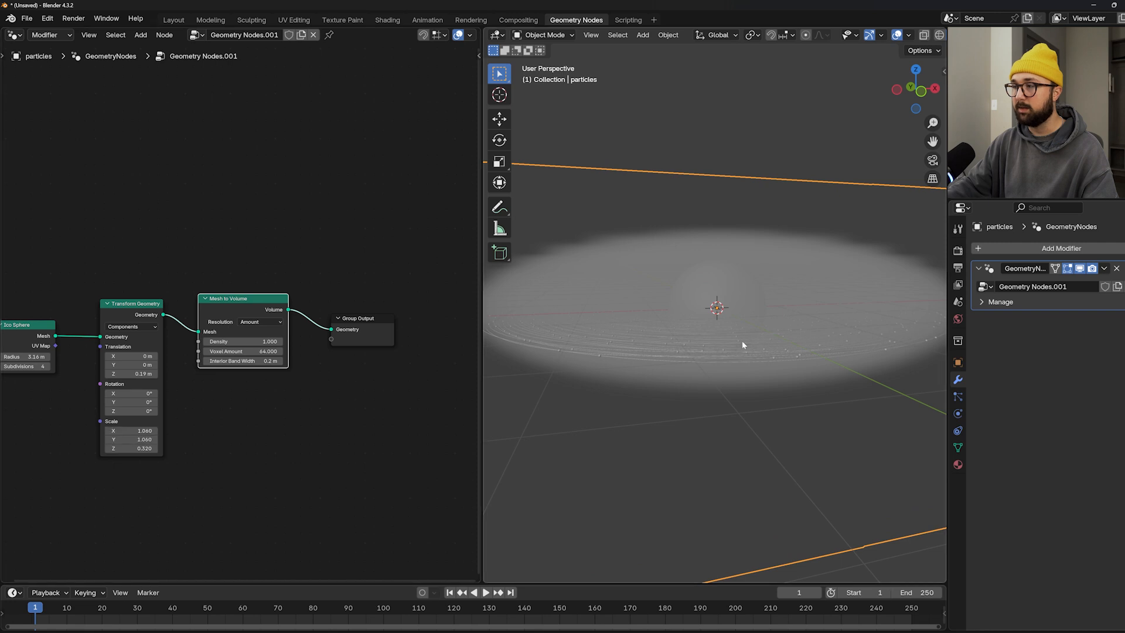
{"action": "middle_click_drag", "start_coordinate": [741, 340], "coordinate": [756, 365]}
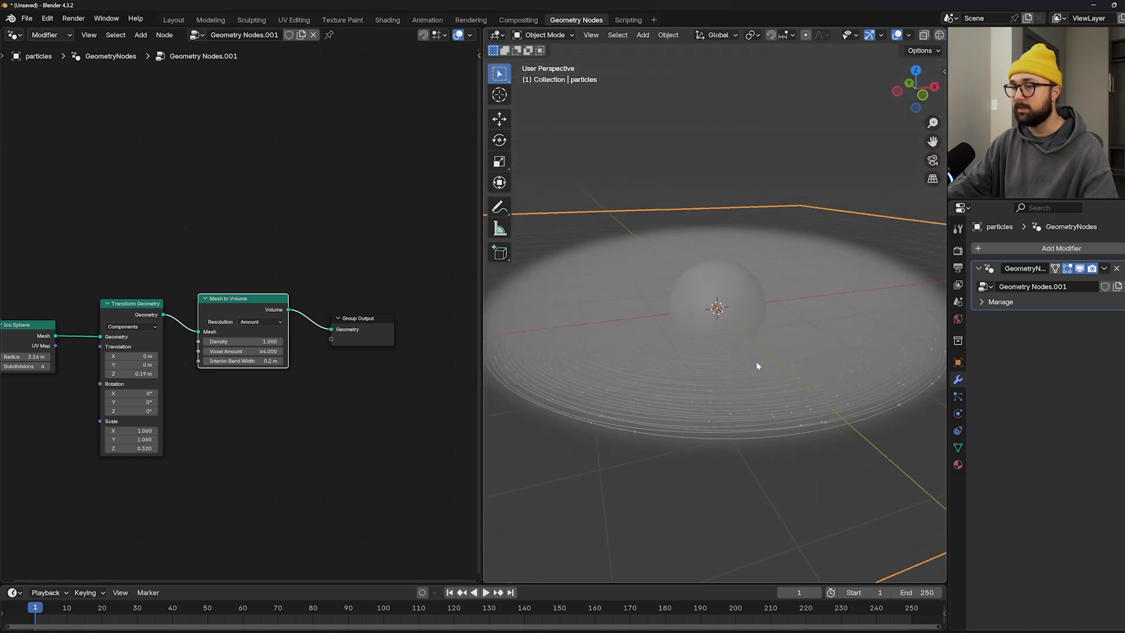
- Insert a Distribute Points in Volume node between the Mesh to Volume node and the Group Output
{"action": "middle_click_drag", "start_coordinate": [238, 362], "coordinate": [175, 363]}
{"action": "left_click_drag", "start_coordinate": [289, 321], "coordinate": [377, 305]}
{"action": "key", "text": "shift+a"}
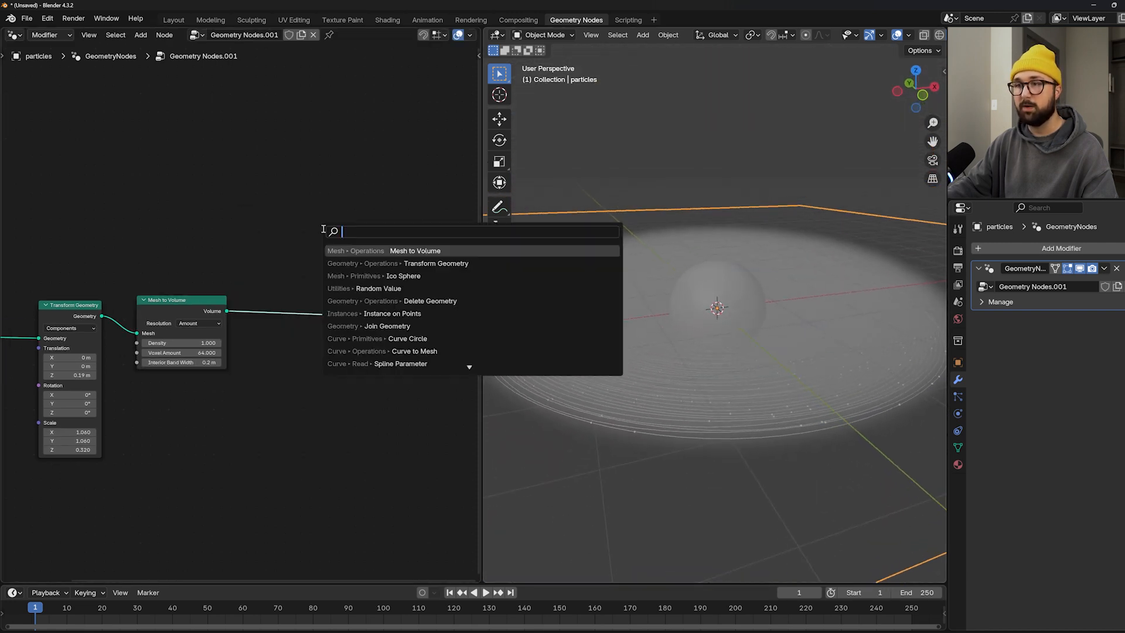
{"action": "type", "text": "distr"}
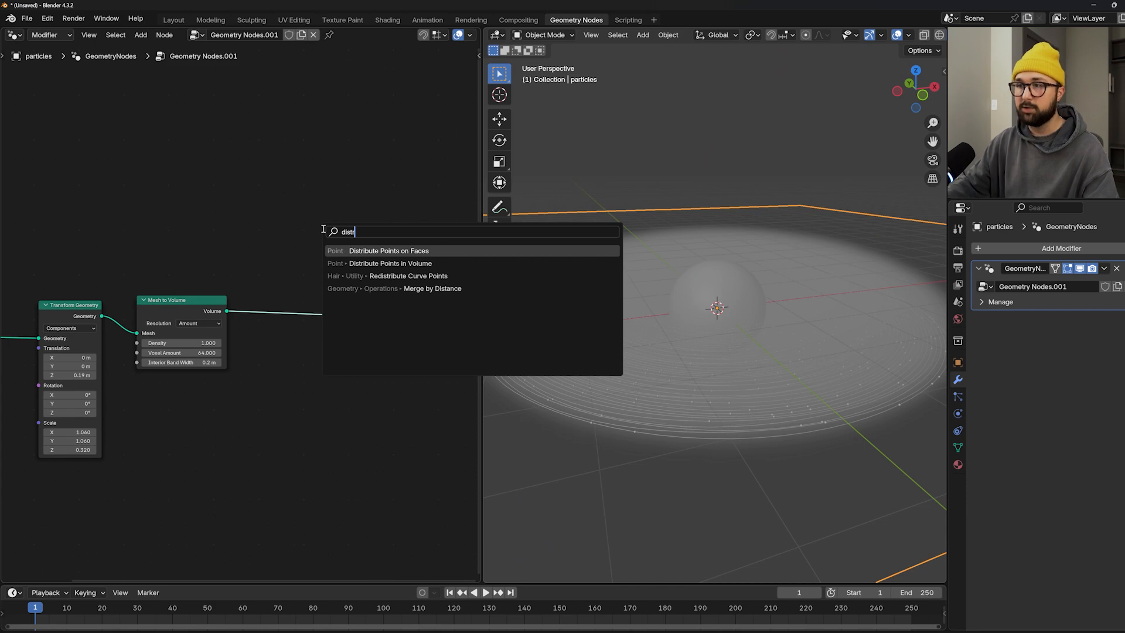
{"action": "left_click", "coordinate": [410, 262]}
{"action": "left_click", "coordinate": [294, 284]}
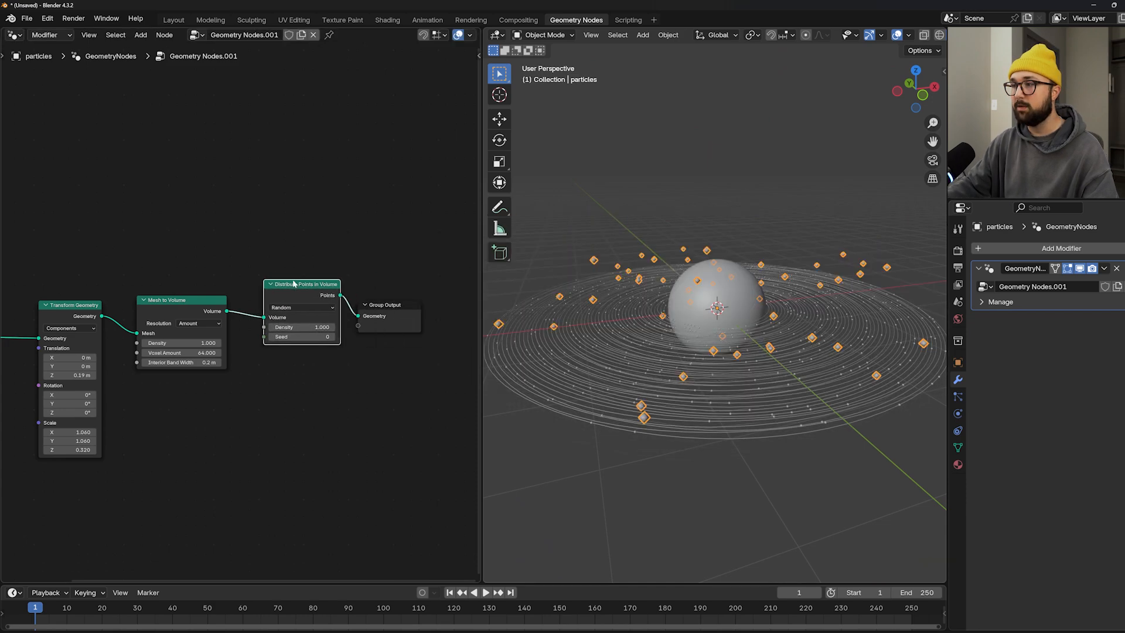
{"action": "left_click_drag", "start_coordinate": [298, 335], "coordinate": [398, 327]}
{"action": "key", "text": "ctrl+z"}
{"action": "middle_click_drag", "start_coordinate": [762, 328], "coordinate": [792, 321]}
{"action": "key", "text": "ctrl+z"}
{"action": "scroll", "coordinate": [400, 306], "scroll_direction": "up", "scroll_amount": 3}
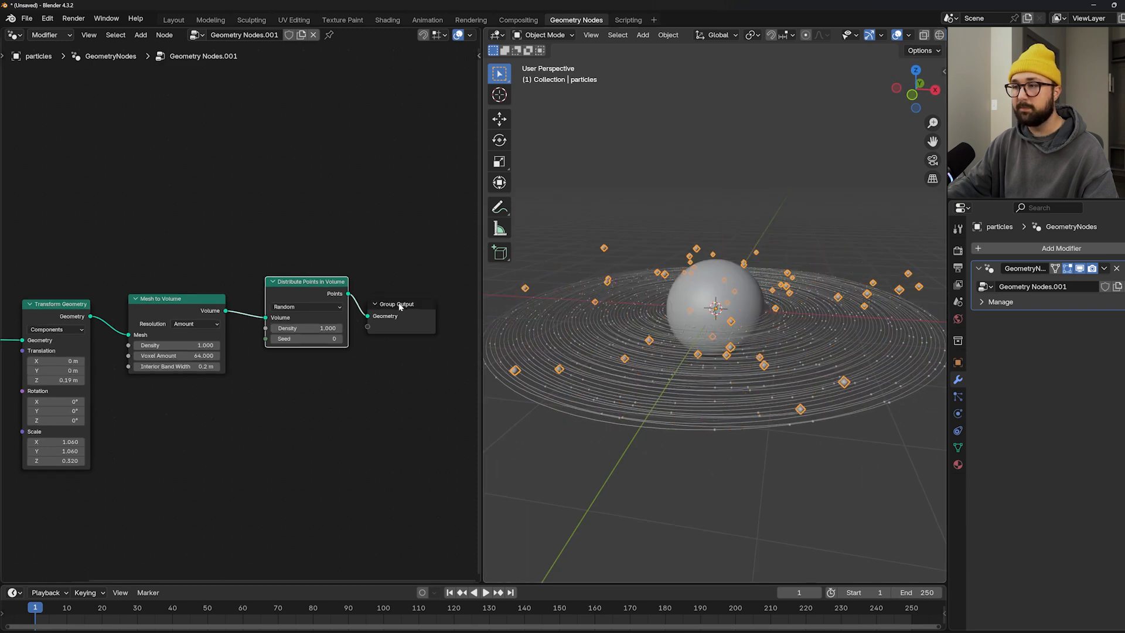
- Insert a Set Position node between the Distribute Points in Volume node and the Group Output
{"action": "middle_click_drag", "start_coordinate": [399, 304], "coordinate": [248, 312]}
{"action": "scroll", "coordinate": [252, 312], "scroll_direction": "down", "scroll_amount": 1}
{"action": "left_click_drag", "start_coordinate": [269, 310], "coordinate": [349, 304]}
{"action": "key", "text": "shift+a"}
{"action": "type", "text": "set pos"}
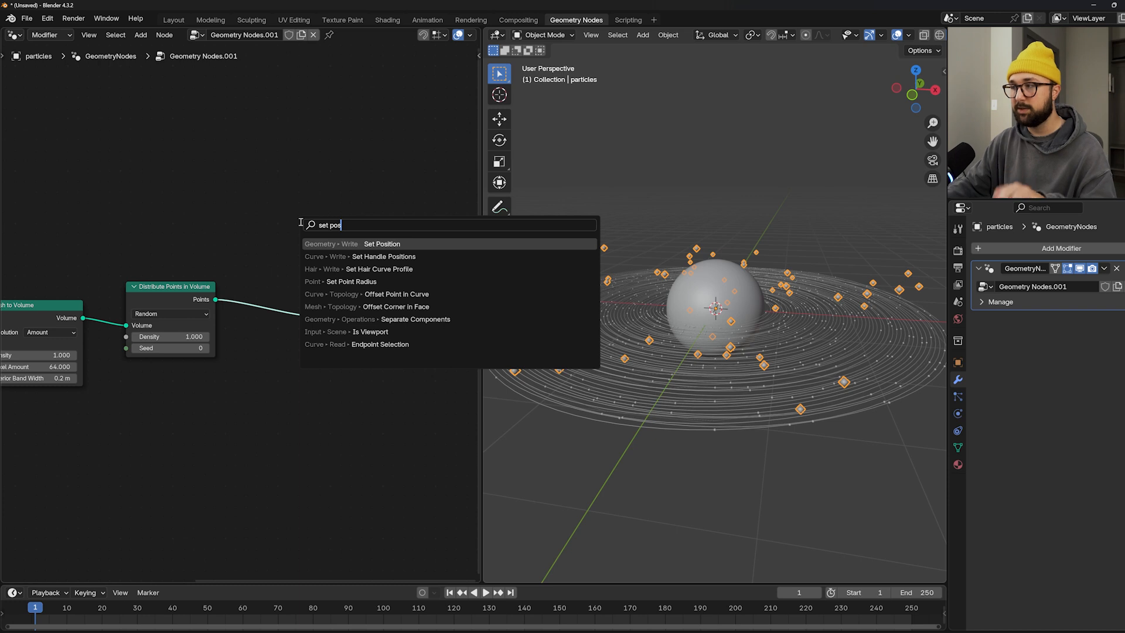
{"action": "left_click", "coordinate": [401, 242]}
{"action": "left_click", "coordinate": [259, 208]}
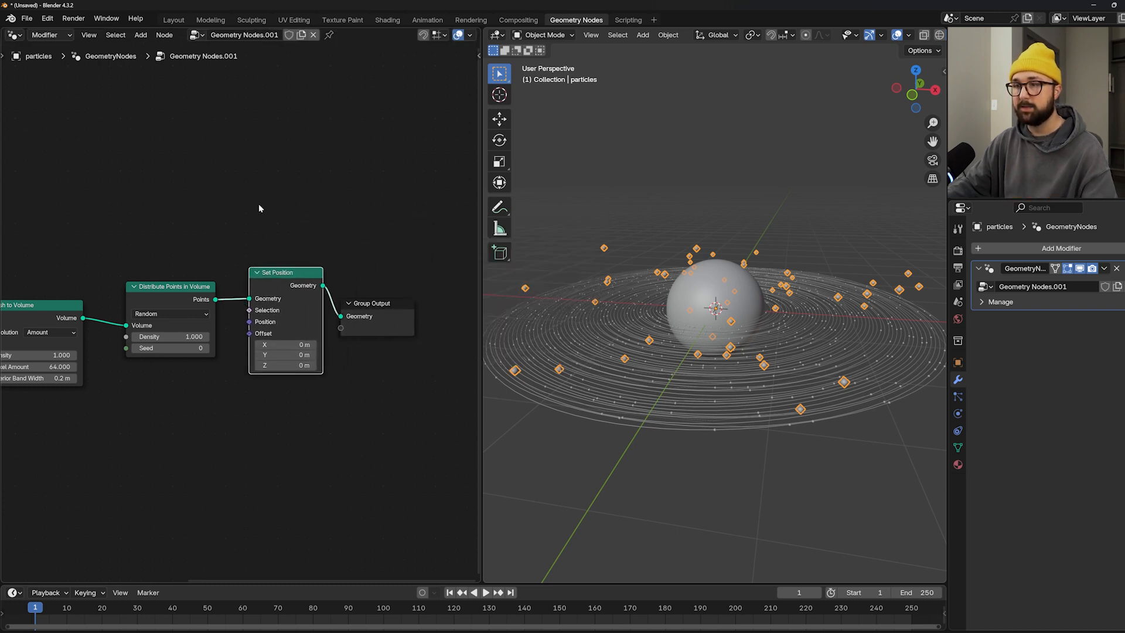
- Add a Noise Texture node below the Distribute Points in Volume node
{"action": "key", "text": "shift+a"}
{"action": "type", "text": "no"}
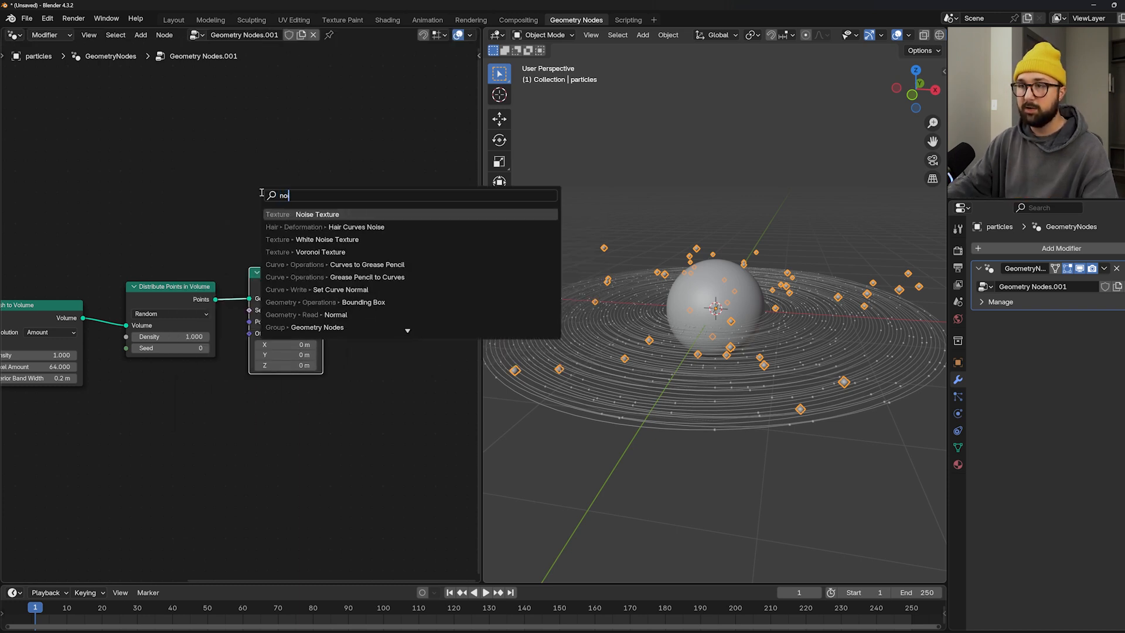
{"action": "left_click", "coordinate": [294, 212]}
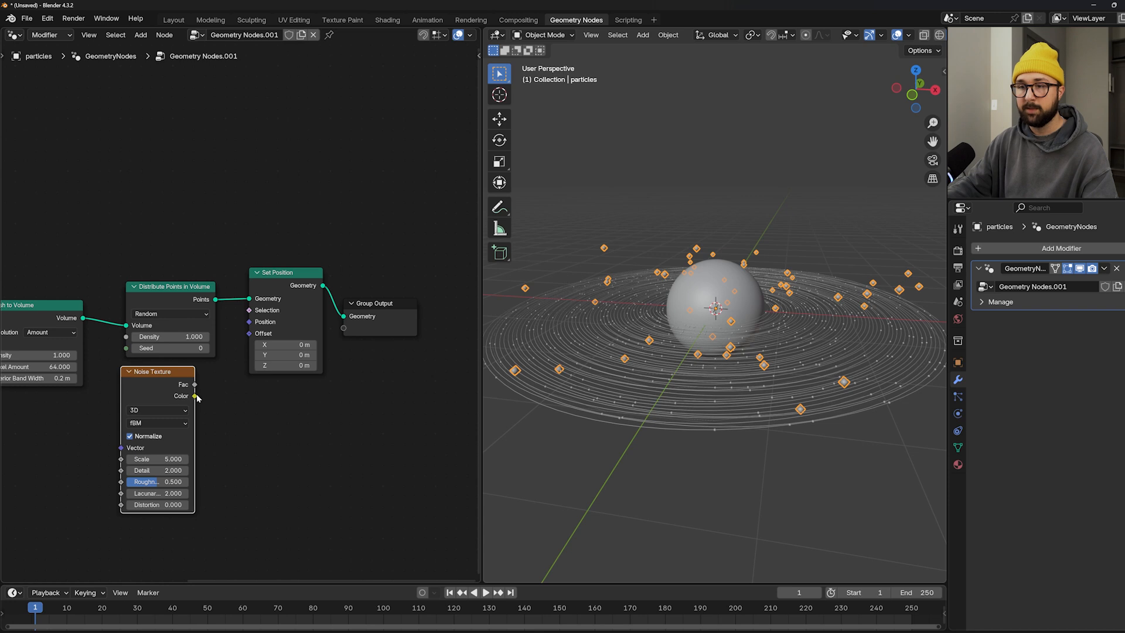
{"action": "left_click_drag", "start_coordinate": [195, 396], "coordinate": [225, 402]}
{"action": "scroll", "coordinate": [200, 405], "scroll_direction": "up", "scroll_amount": 7}
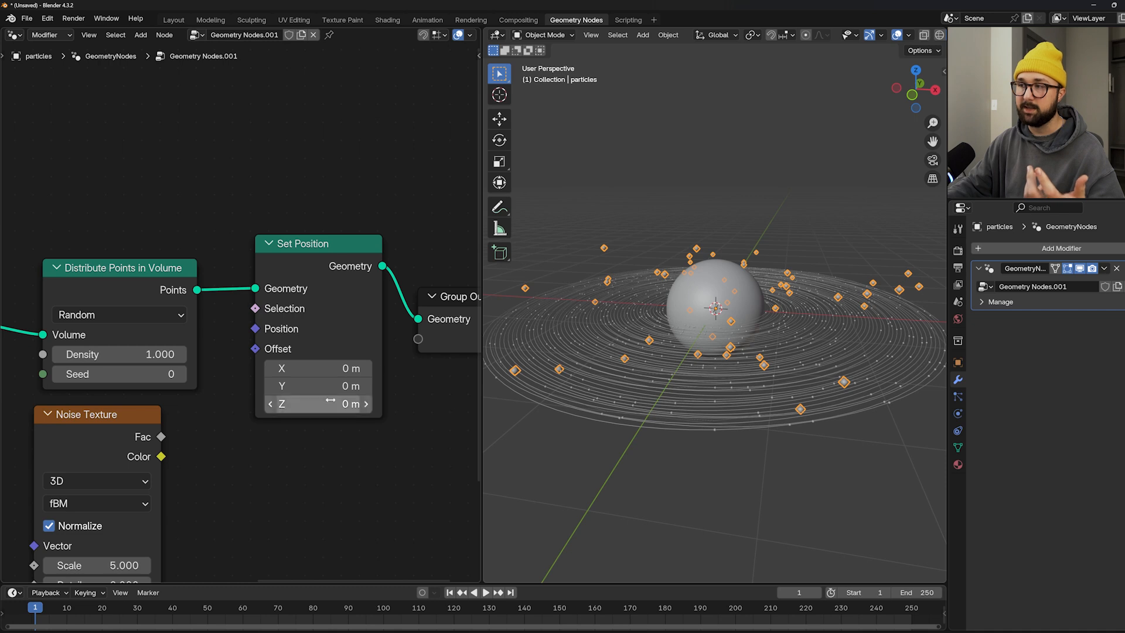
- Turn off Normalize on the Noise Texture and link its Fac output to the Set Position Offset
{"action": "left_click_drag", "start_coordinate": [161, 436], "coordinate": [177, 408]}
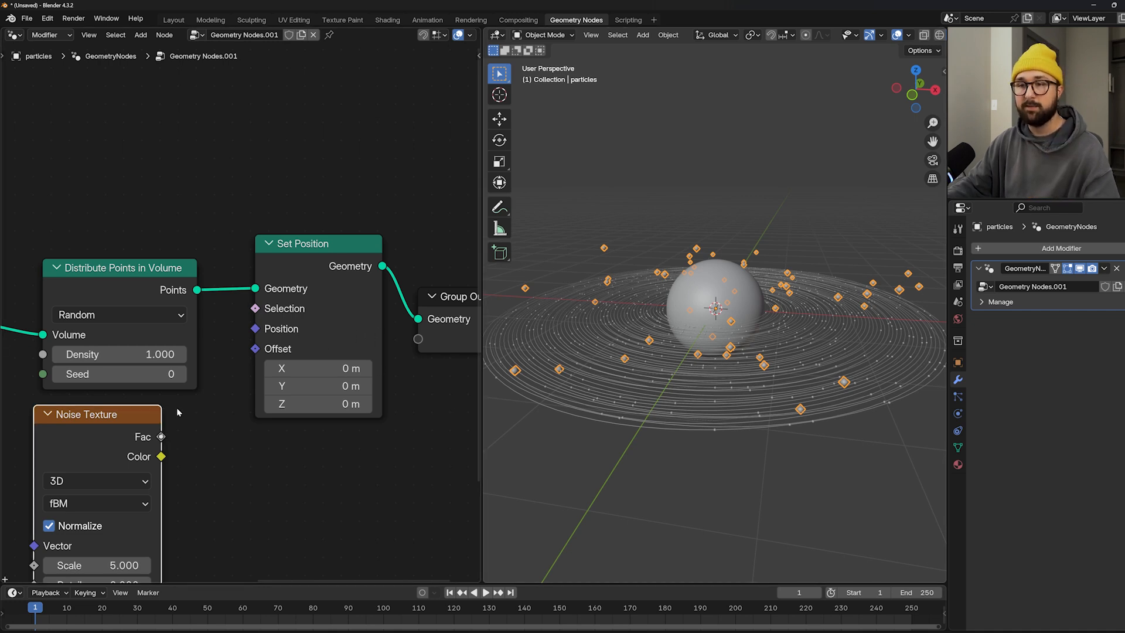
{"action": "left_click_drag", "start_coordinate": [215, 334], "coordinate": [217, 335]}
{"action": "key", "text": "Escape"}
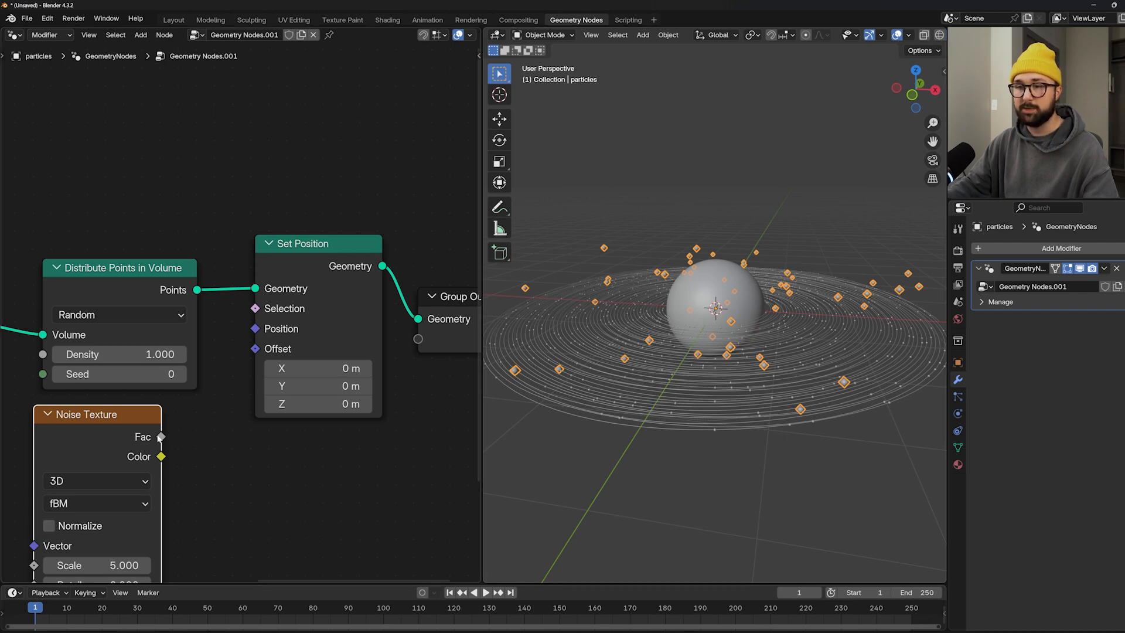
{"action": "left_click_drag", "start_coordinate": [291, 342], "coordinate": [270, 349]}
- Switch the Noise Texture to 4D and set its W value to 2.1
{"action": "middle_click_drag", "start_coordinate": [230, 459], "coordinate": [303, 398]}
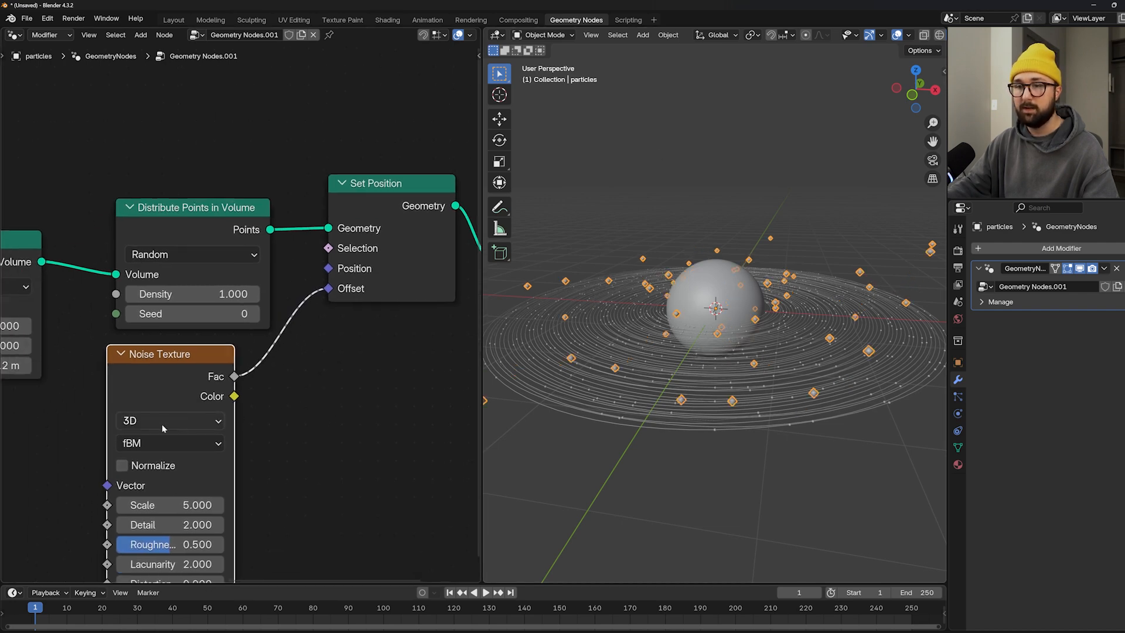
{"action": "left_click", "coordinate": [161, 420]}
{"action": "left_click", "coordinate": [133, 525]}
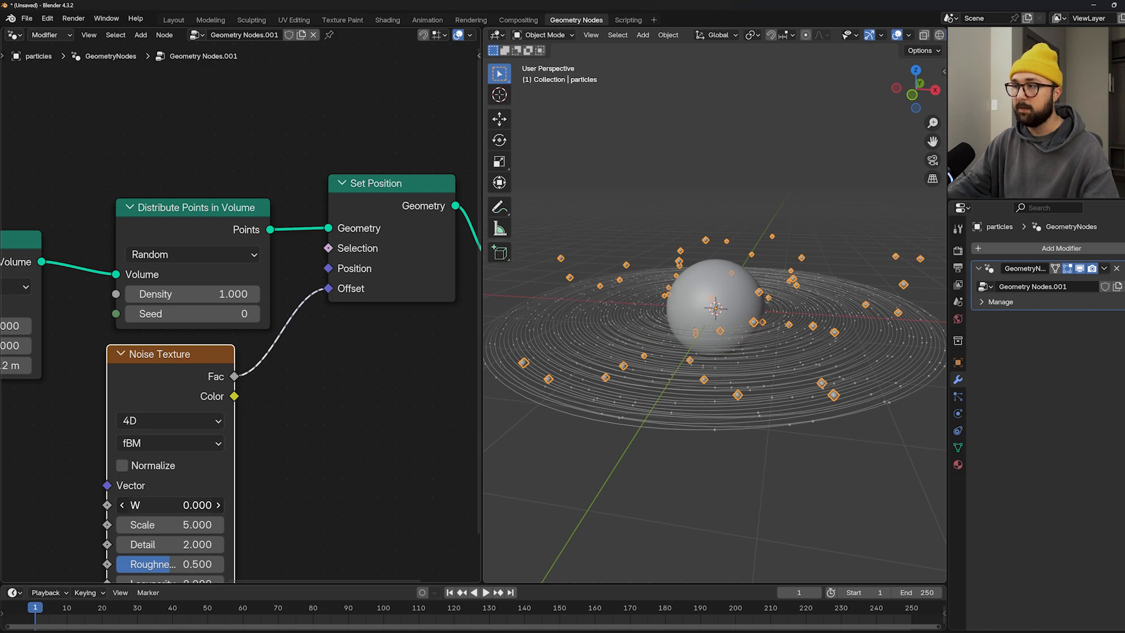
{"action": "mouse_move", "coordinate": [170, 505]}
{"action": "left_mouse_down"}
{"action": "mouse_move", "coordinate": [250, 504]}
{"action": "mouse_move", "coordinate": [158, 498]}
{"action": "left_mouse_up"}
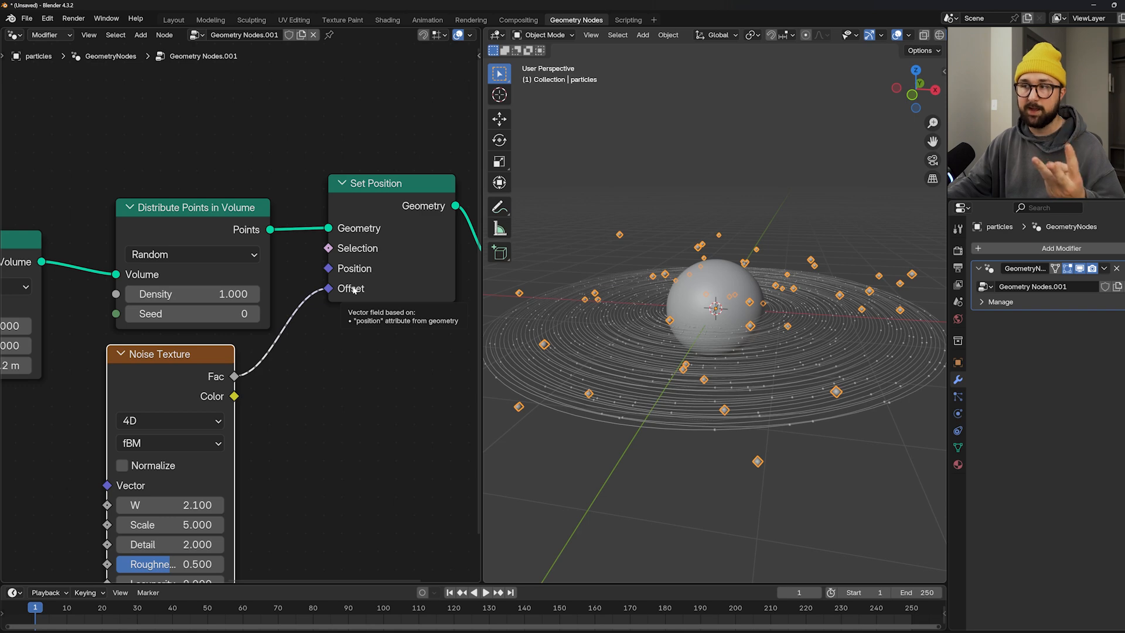
- Drive the Set Position Offset from the Noise Texture's Color output instead and set W to 3.31
{"action": "left_click_drag", "start_coordinate": [234, 397], "coordinate": [329, 293]}
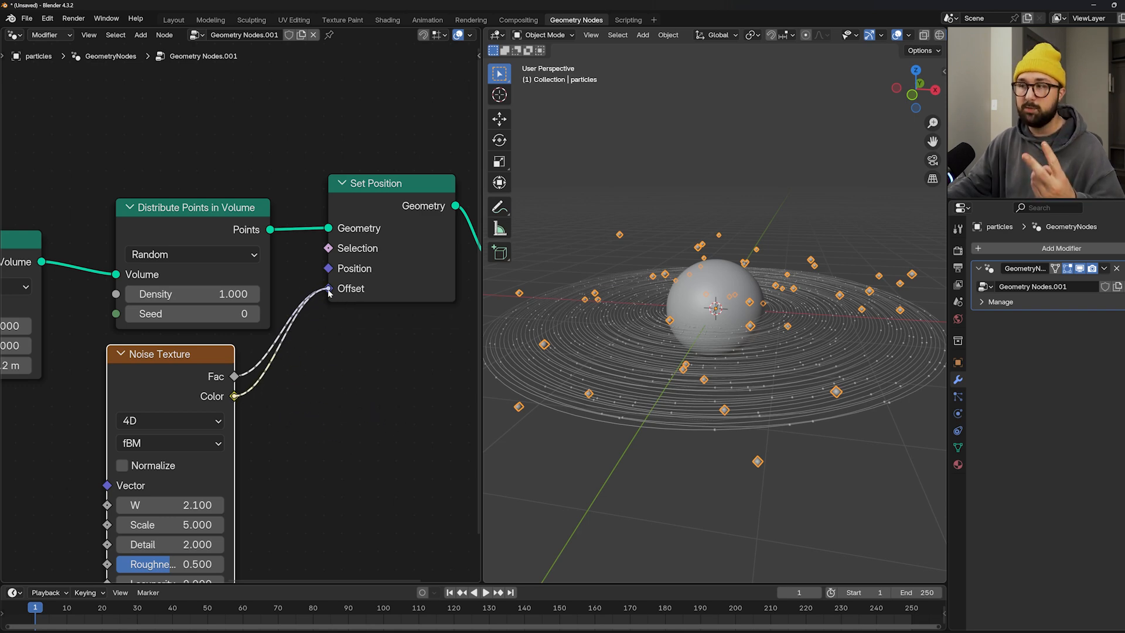
{"action": "left_click_drag", "start_coordinate": [329, 293], "coordinate": [328, 289]}
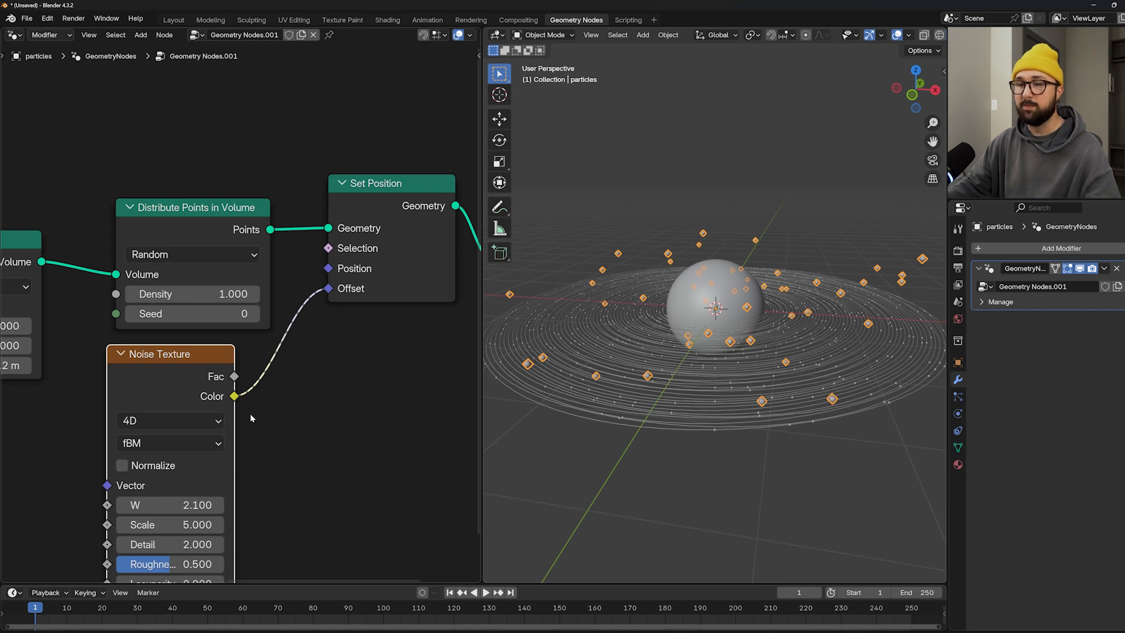
{"action": "left_click_drag", "start_coordinate": [164, 513], "coordinate": [238, 513]}
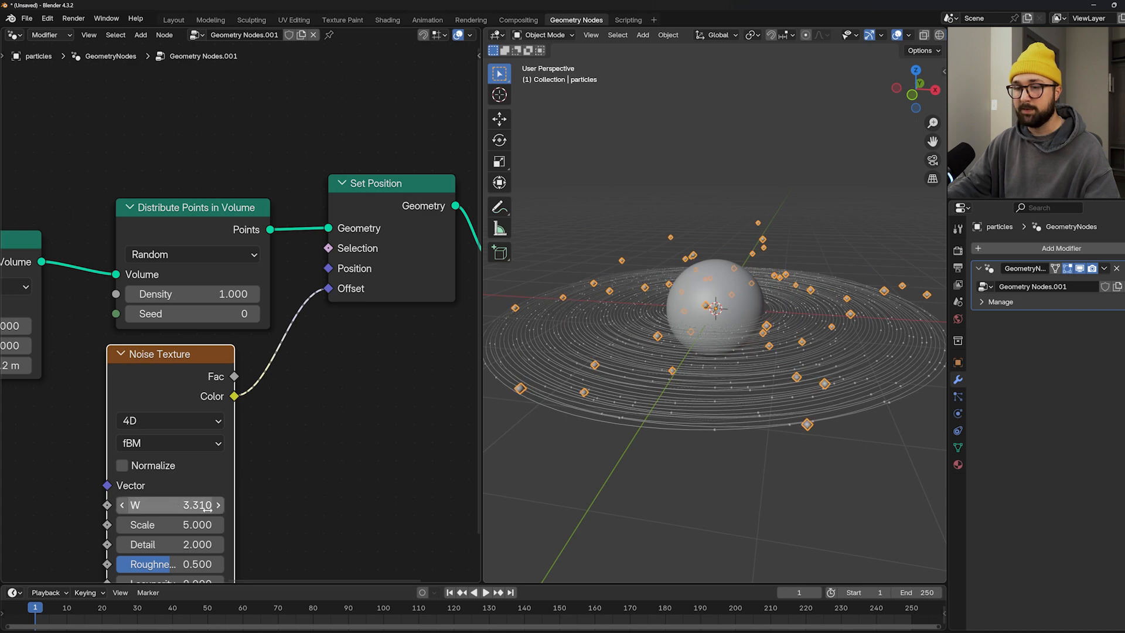
- Set the Noise Texture's Scale to 1, Detail to 0 and W to 6.78
{"action": "middle_click_drag", "start_coordinate": [209, 532], "coordinate": [319, 443]}
{"action": "left_click", "coordinate": [289, 434]}
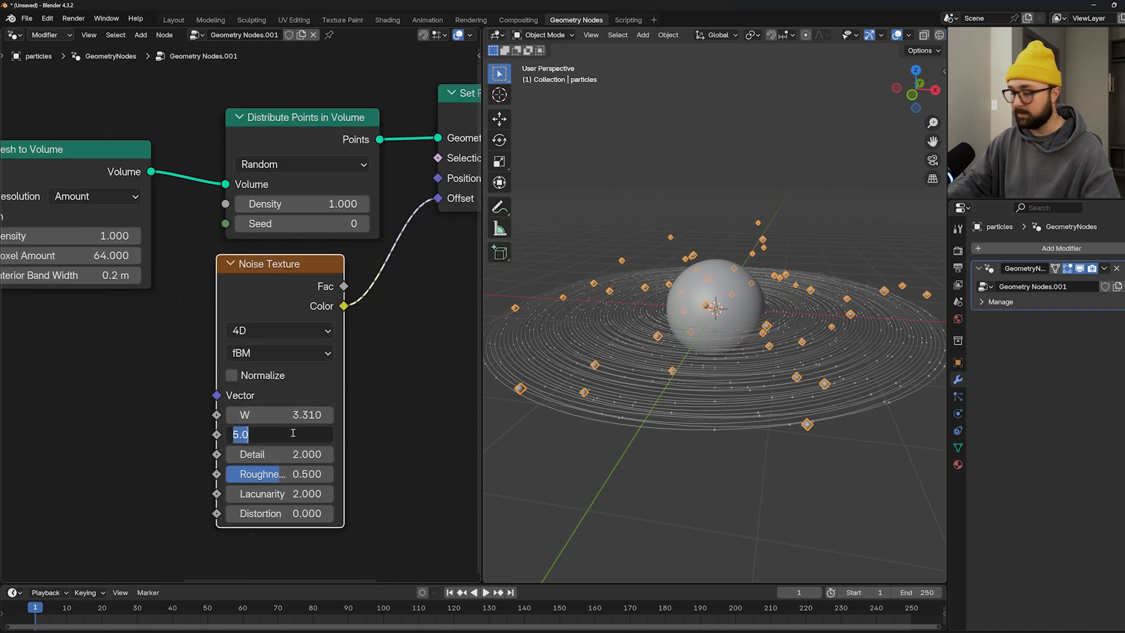
{"action": "type", "text": "1"}
{"action": "key", "text": "Return"}
{"action": "left_click_drag", "start_coordinate": [292, 454], "coordinate": [238, 454]}
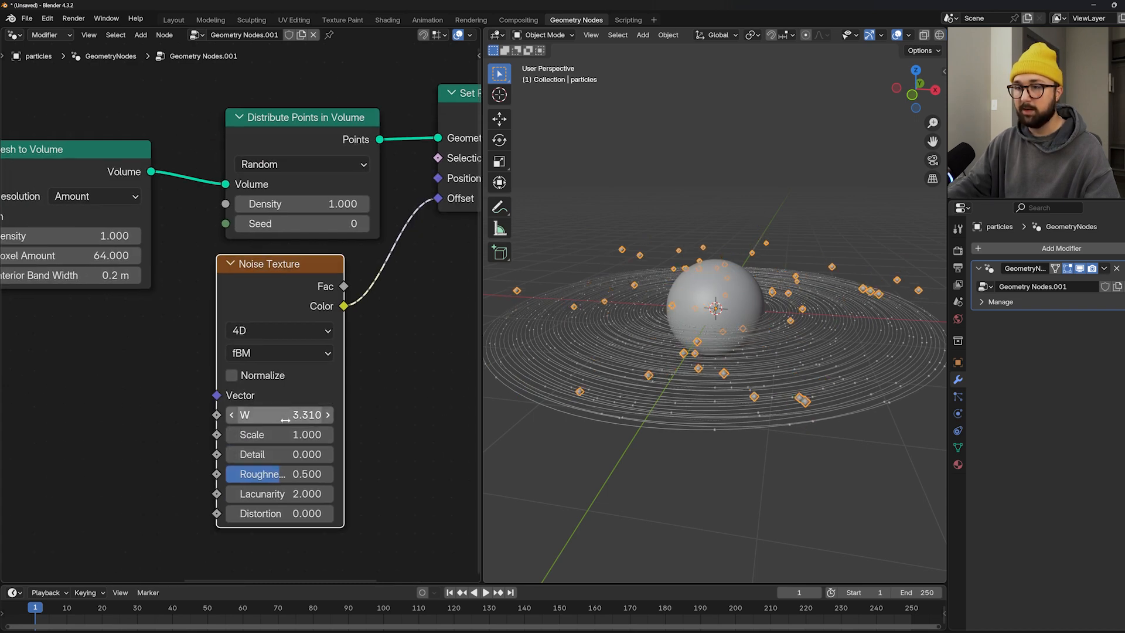
{"action": "left_click_drag", "start_coordinate": [283, 415], "coordinate": [486, 415]}
{"action": "scroll", "coordinate": [326, 428], "scroll_direction": "down", "scroll_amount": 2}
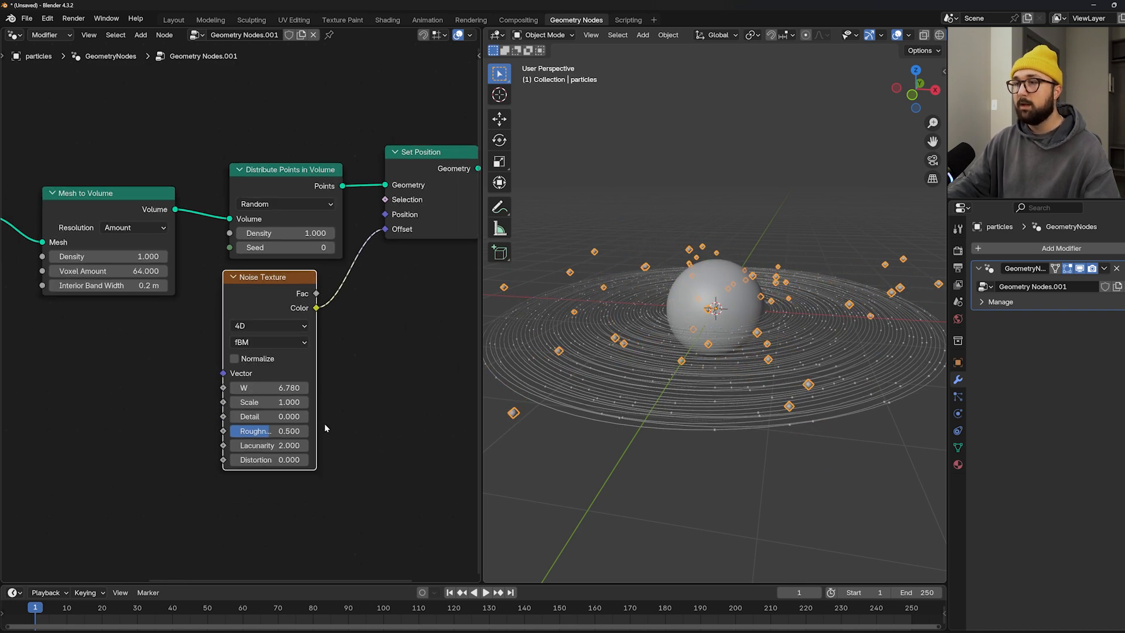
{"action": "left_click_drag", "start_coordinate": [260, 277], "coordinate": [264, 281]}
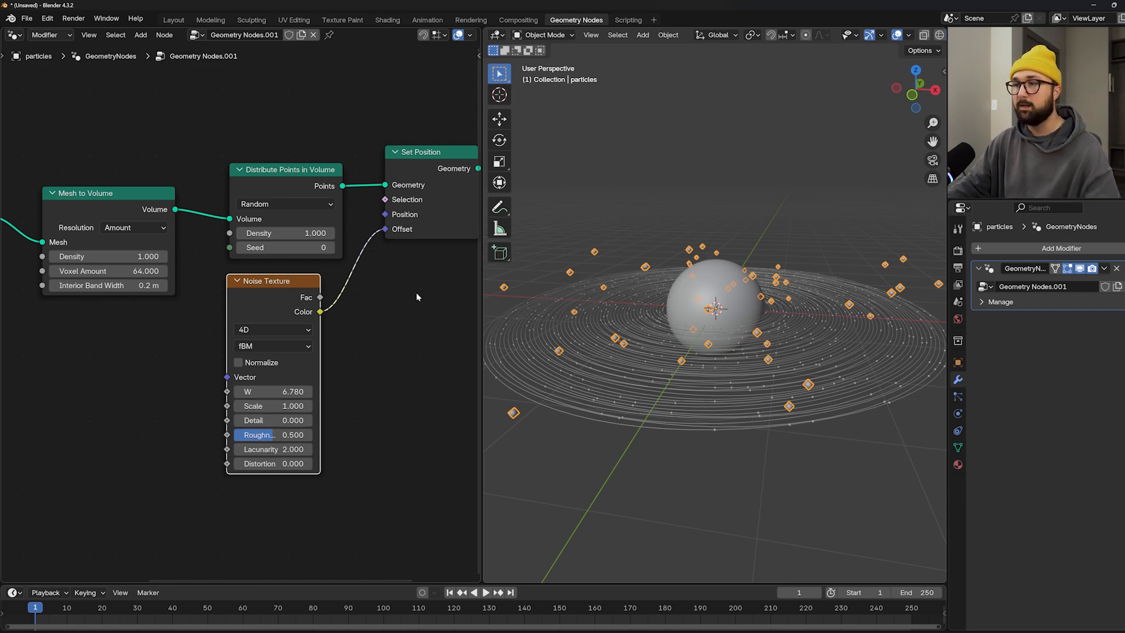
- Make room before the Group Output and insert an Instance on Points node after the Set Position node
{"action": "middle_click_drag", "start_coordinate": [416, 297], "coordinate": [176, 347]}
{"action": "scroll", "coordinate": [246, 299], "scroll_direction": "down", "scroll_amount": 4}
{"action": "left_click_drag", "start_coordinate": [303, 264], "coordinate": [381, 260]}
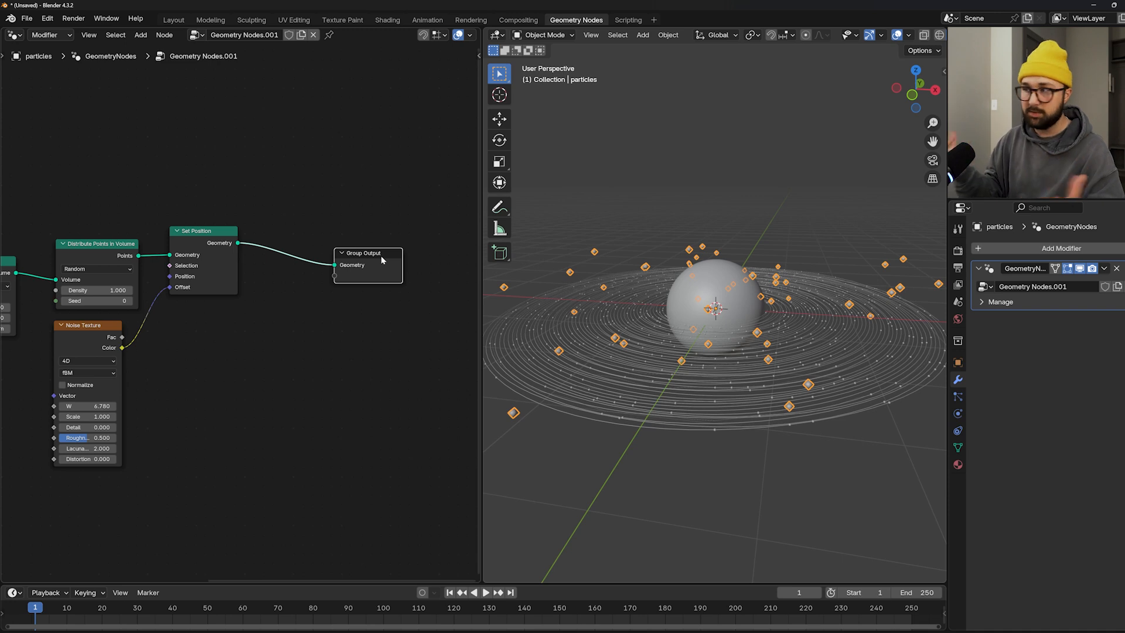
{"action": "left_click_drag", "start_coordinate": [378, 268], "coordinate": [382, 255]}
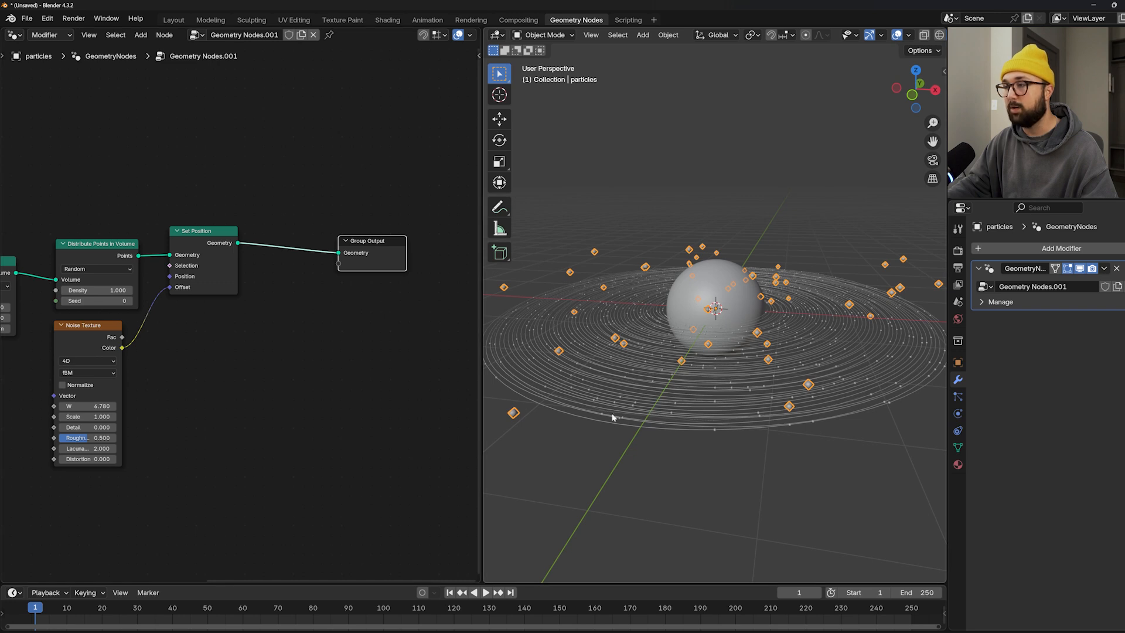
{"action": "scroll", "coordinate": [360, 201], "scroll_direction": "up", "scroll_amount": 2}
{"action": "key", "text": "shift+a"}
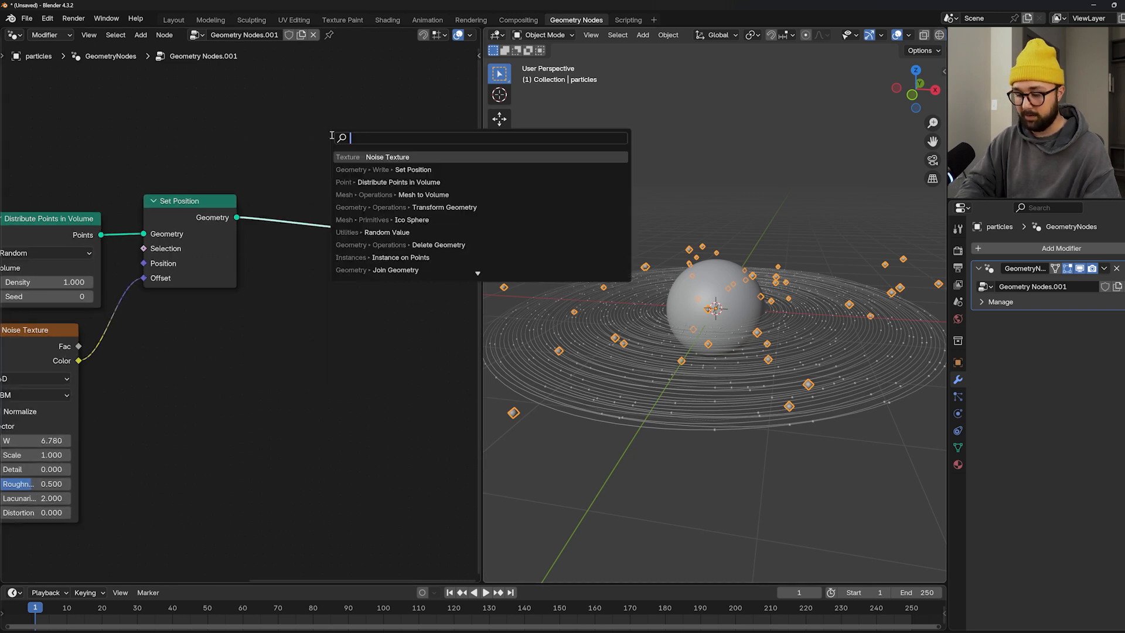
{"action": "type", "text": "inst"}
{"action": "left_click", "coordinate": [395, 157]}
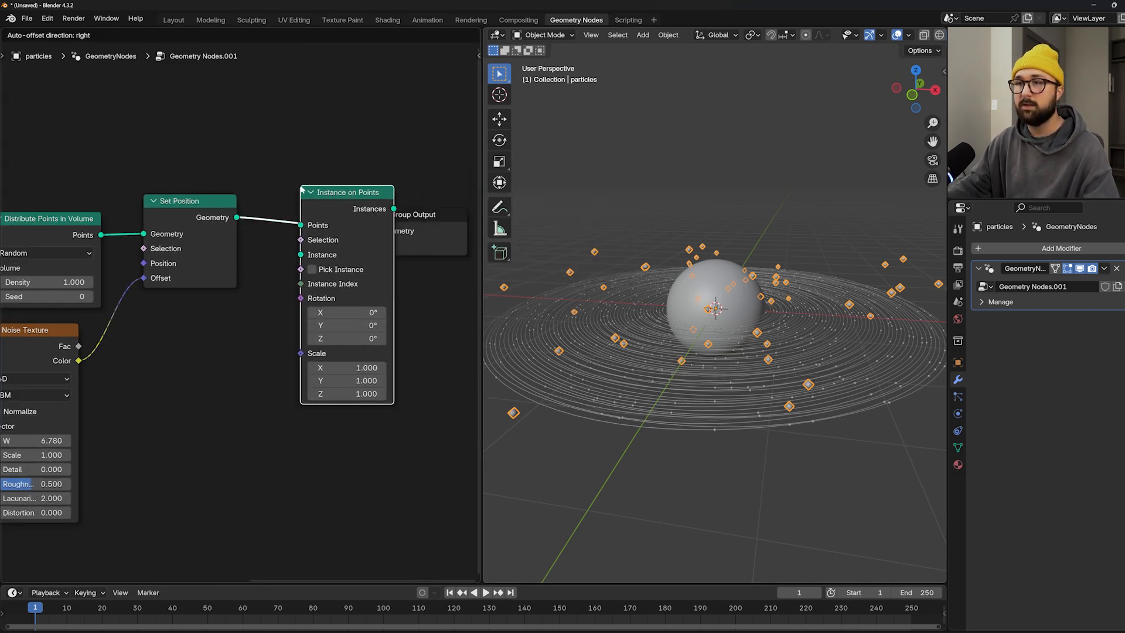
- Add a Mesh Circle node with 6 vertices and link its mesh to the Instance input of Instance on Points
{"action": "key", "text": "shift+a"}
{"action": "type", "text": "circ"}
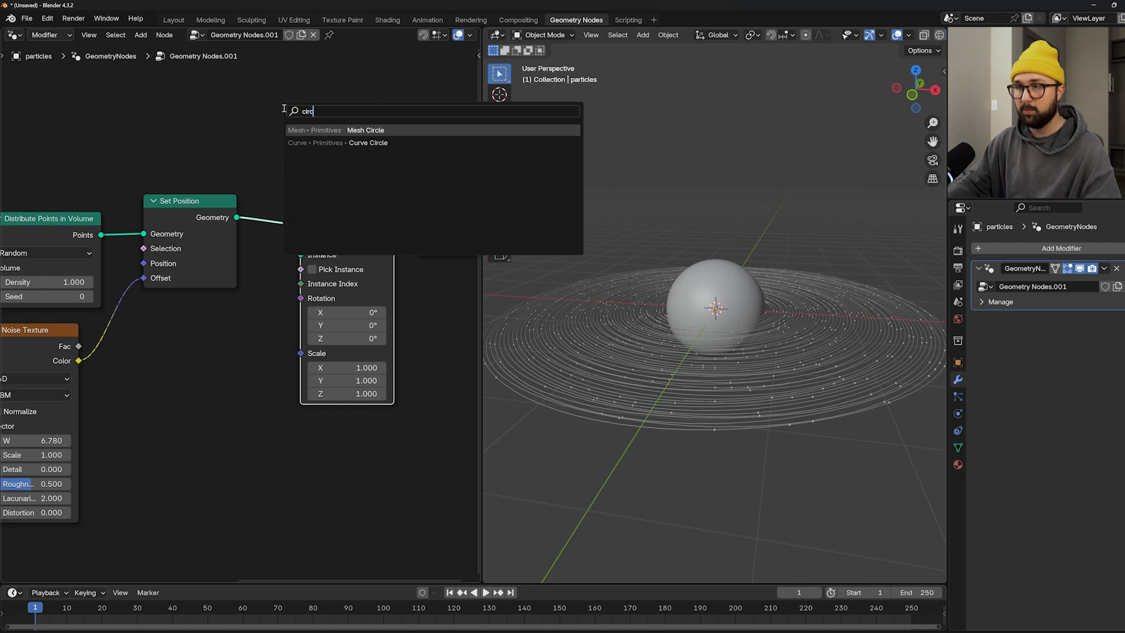
{"action": "left_click", "coordinate": [328, 130]}
{"action": "left_click", "coordinate": [195, 366]}
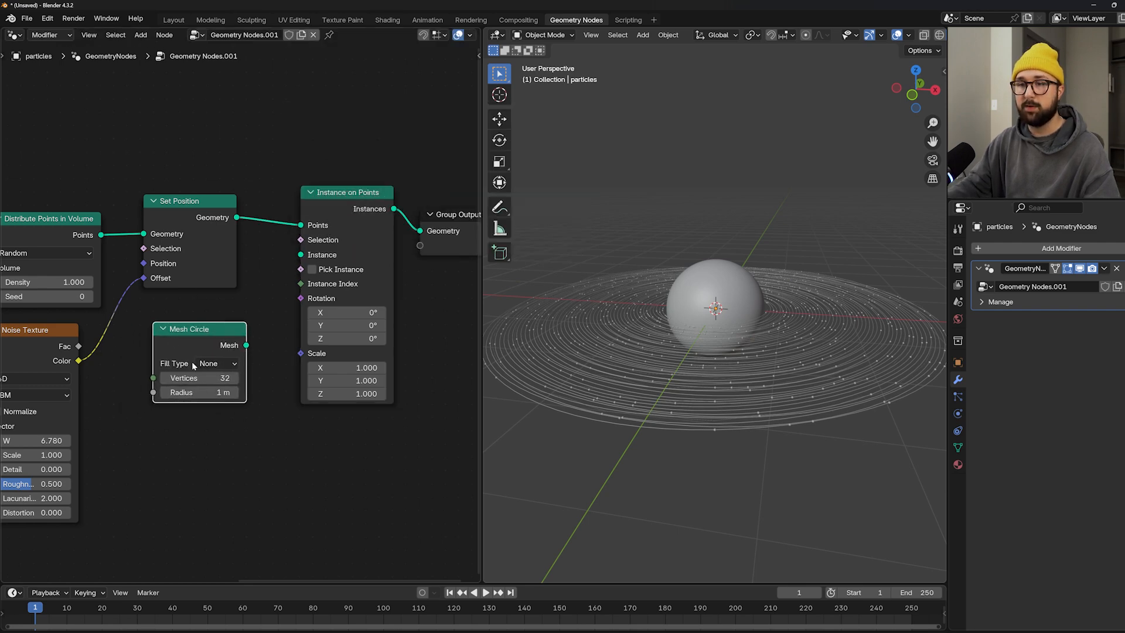
{"action": "left_click", "coordinate": [199, 380]}
{"action": "type", "text": "6"}
{"action": "key", "text": "Return"}
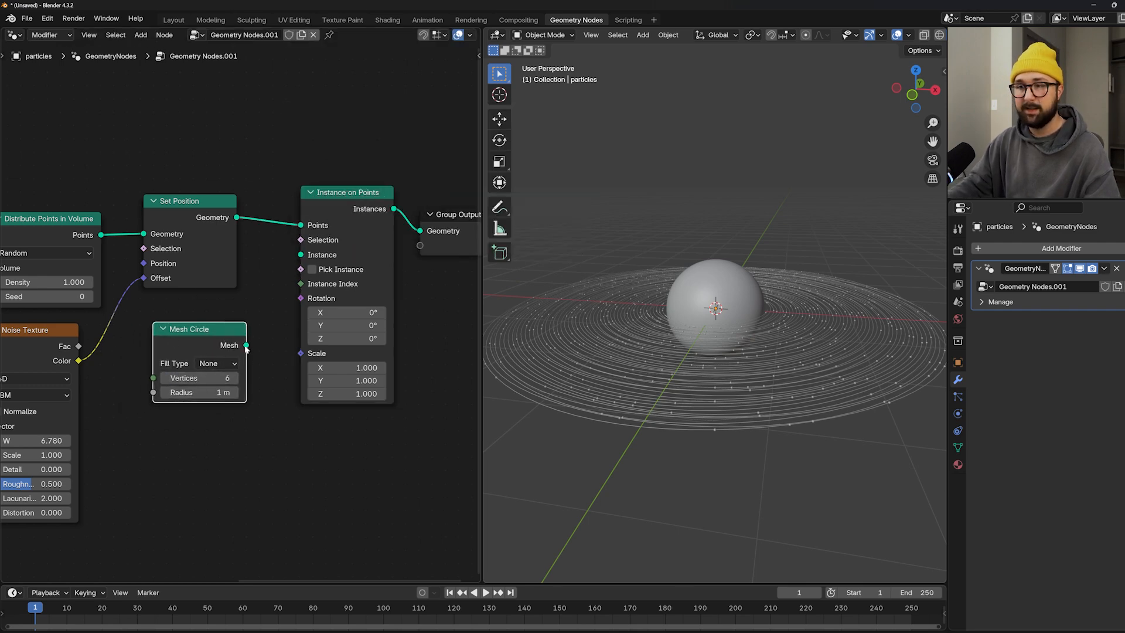
{"action": "left_click_drag", "start_coordinate": [246, 346], "coordinate": [301, 254]}
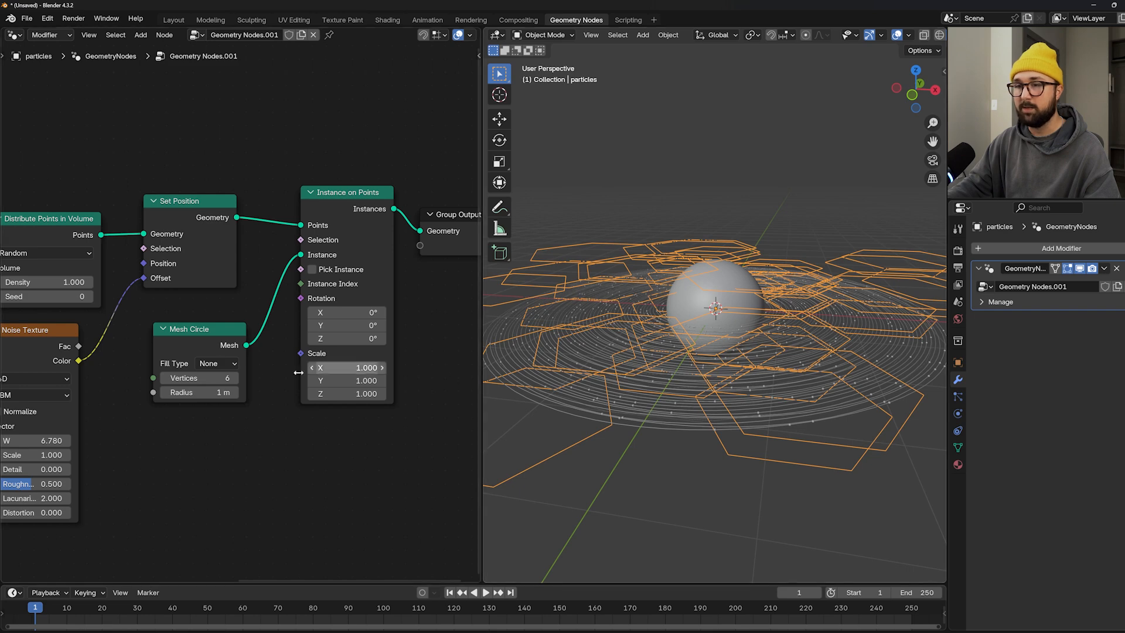
- Fill the Mesh Circle as an N-Gon and set its radius to 0.05 m
{"action": "left_click", "coordinate": [218, 364]}
{"action": "left_click", "coordinate": [225, 392]}
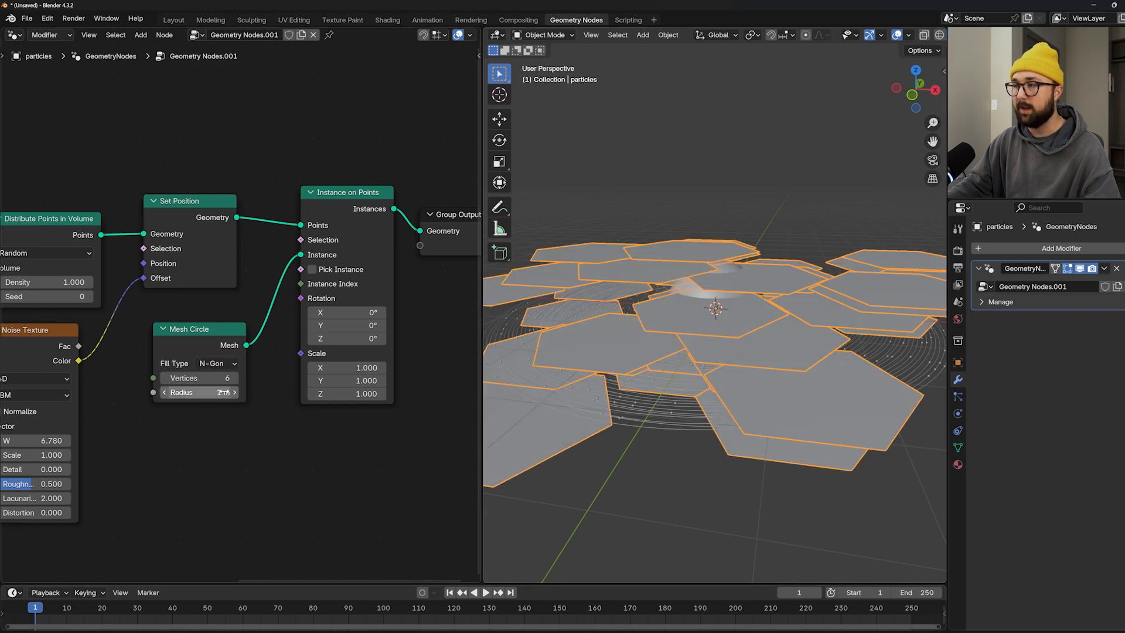
{"action": "middle_click_drag", "start_coordinate": [803, 322], "coordinate": [799, 363]}
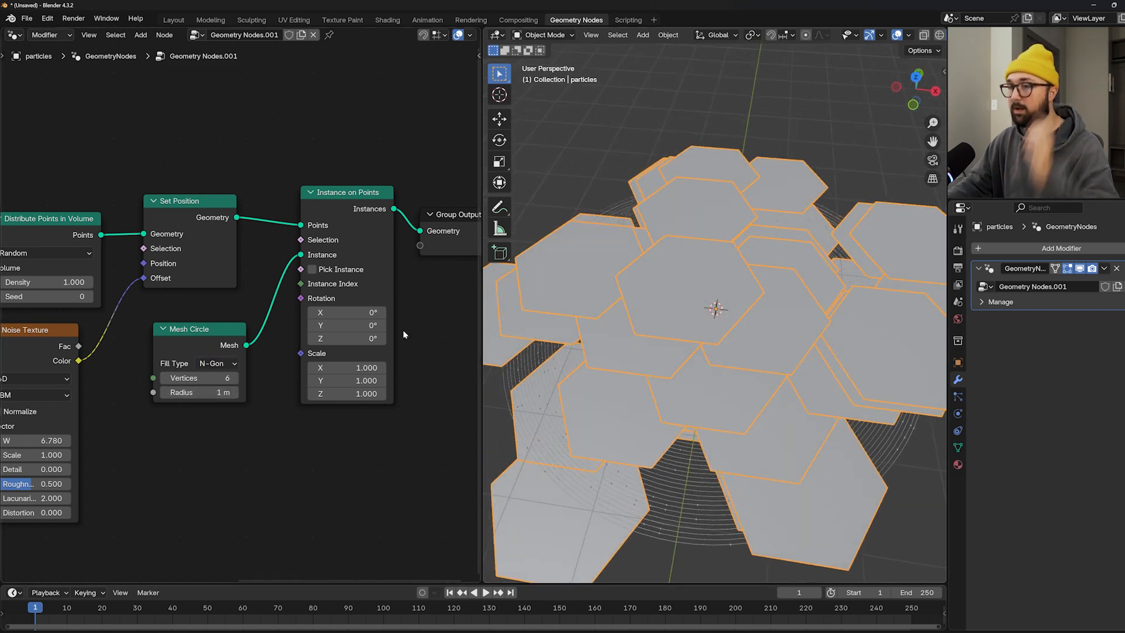
{"action": "left_click_drag", "start_coordinate": [199, 392], "coordinate": [158, 392]}
{"action": "middle_click_drag", "start_coordinate": [724, 387], "coordinate": [722, 334]}
- Move the Instance on Points node lower and set the Distribute Points in Volume density to 3.54
{"action": "left_click_drag", "start_coordinate": [356, 209], "coordinate": [334, 336]}
{"action": "middle_click_drag", "start_coordinate": [334, 335], "coordinate": [355, 251]}
{"action": "scroll", "coordinate": [868, 306], "scroll_direction": "down", "scroll_amount": 5}
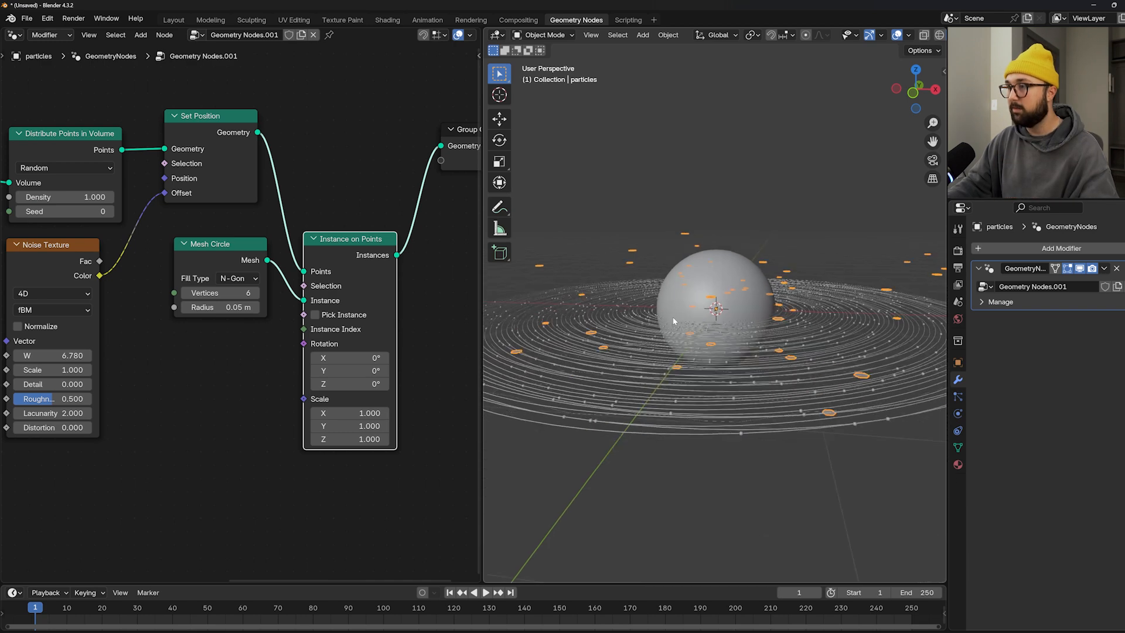
{"action": "scroll", "coordinate": [665, 338], "scroll_direction": "up", "scroll_amount": 2}
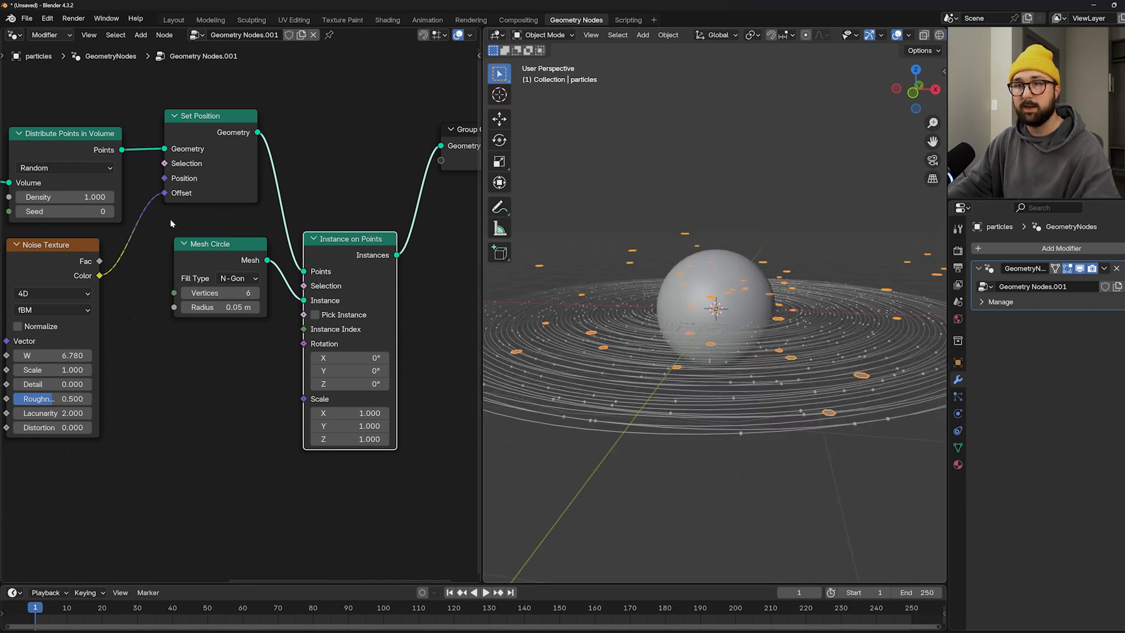
{"action": "left_click_drag", "start_coordinate": [64, 197], "coordinate": [100, 197]}
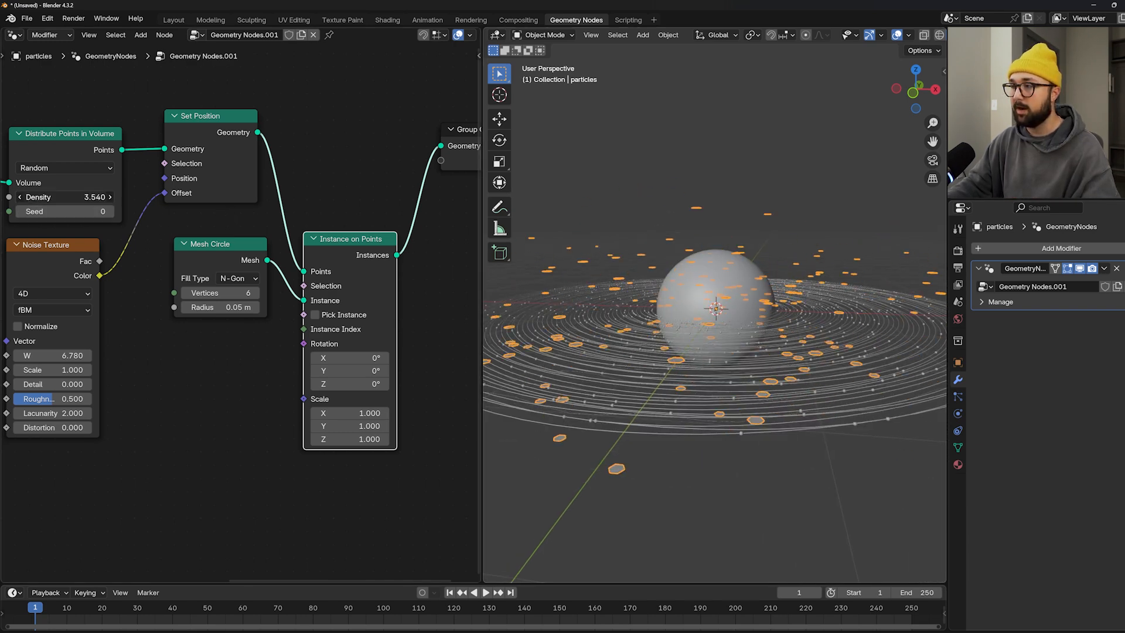
- Add a Random Value node of type Vector and link its value to the Rotation of Instance on Points
{"action": "key", "text": "shift+a"}
{"action": "left_click", "coordinate": [272, 372]}
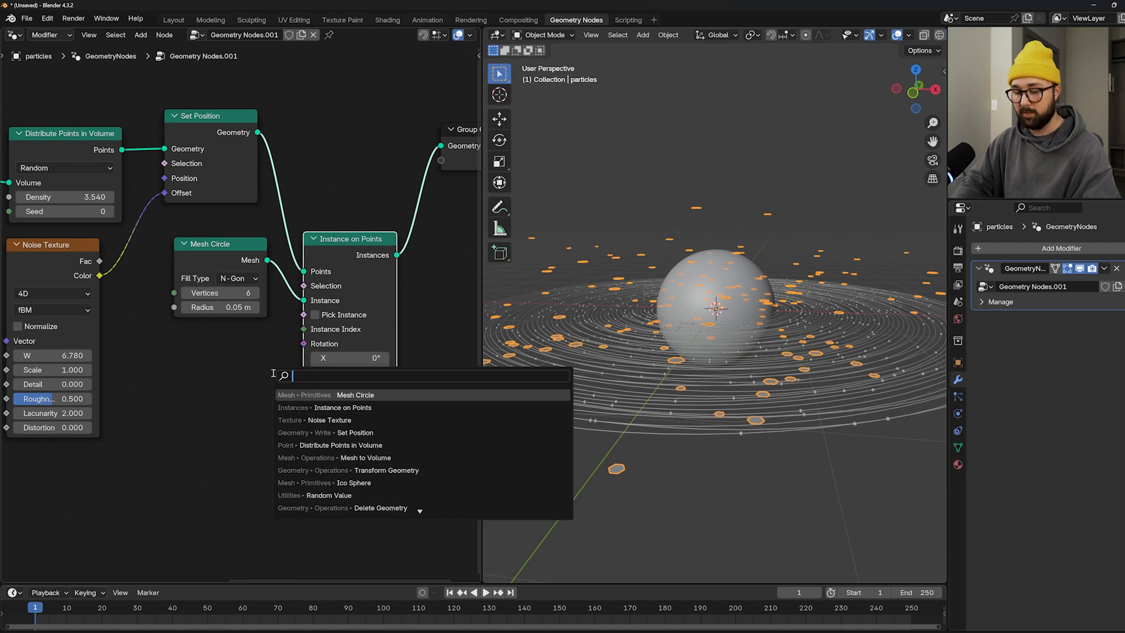
{"action": "type", "text": "random"}
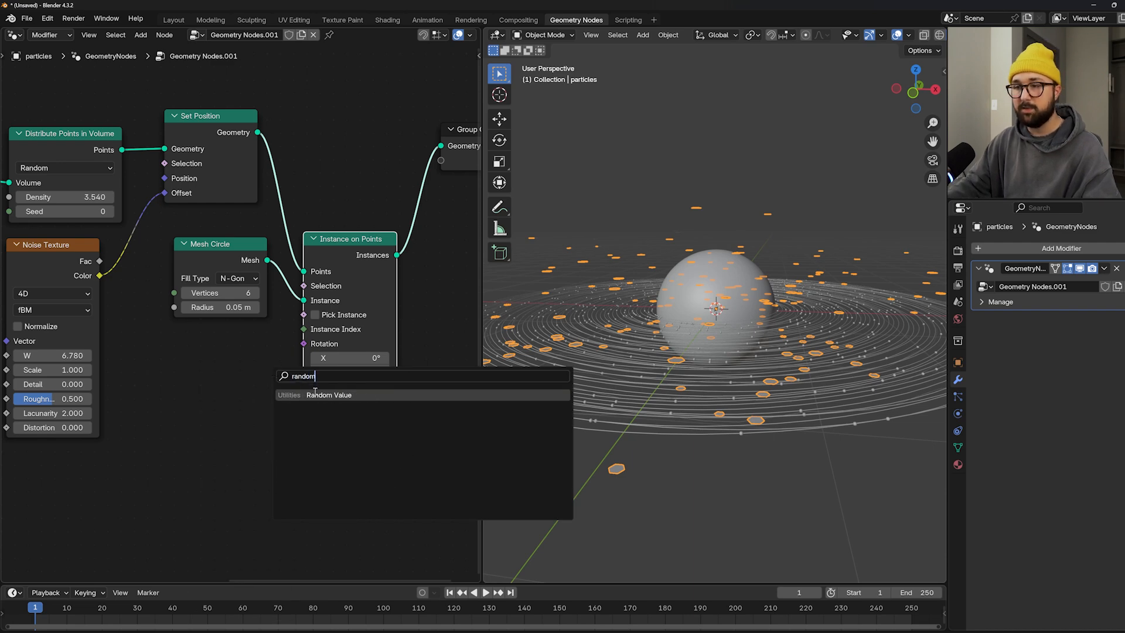
{"action": "left_click", "coordinate": [314, 394]}
{"action": "left_click", "coordinate": [206, 406]}
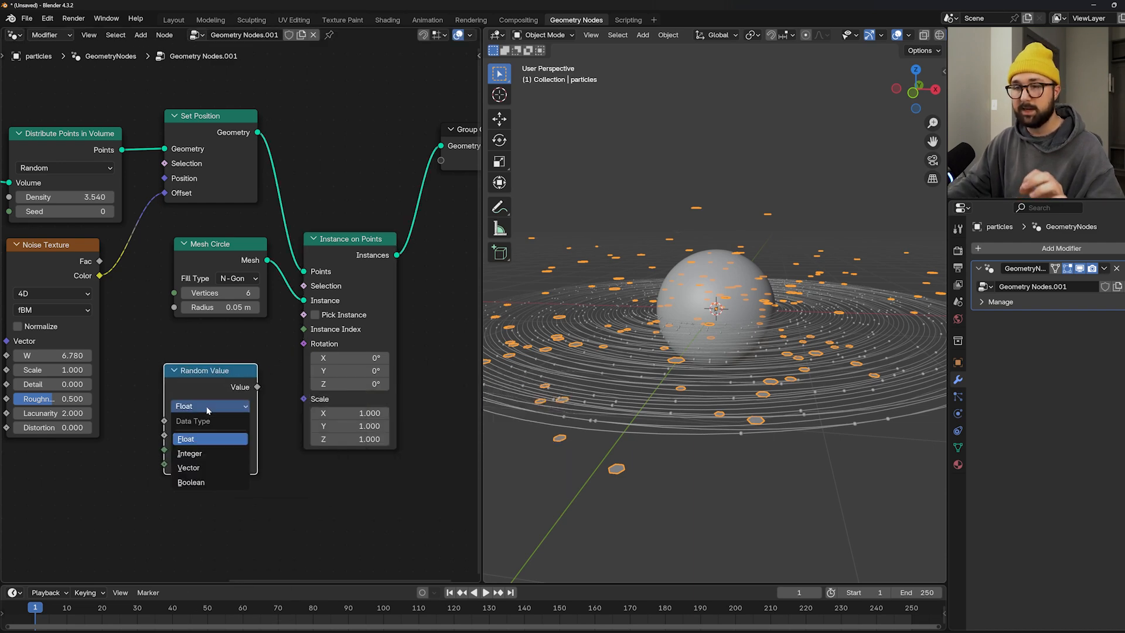
{"action": "left_click", "coordinate": [207, 448]}
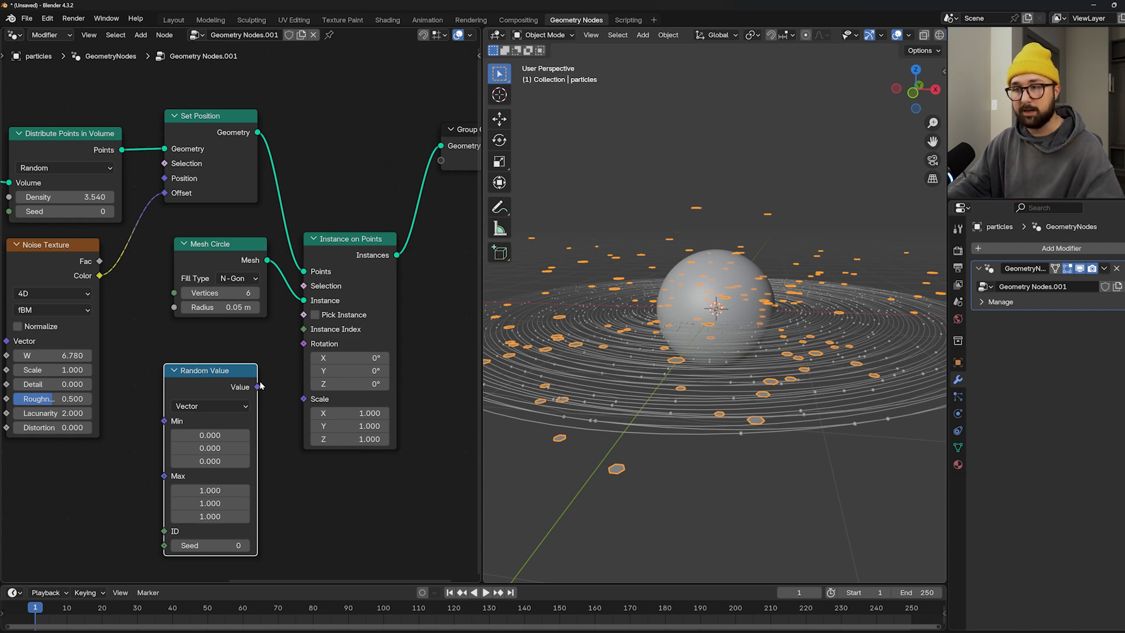
{"action": "left_click_drag", "start_coordinate": [257, 387], "coordinate": [265, 385]}
{"action": "left_click_drag", "start_coordinate": [299, 352], "coordinate": [300, 351]}
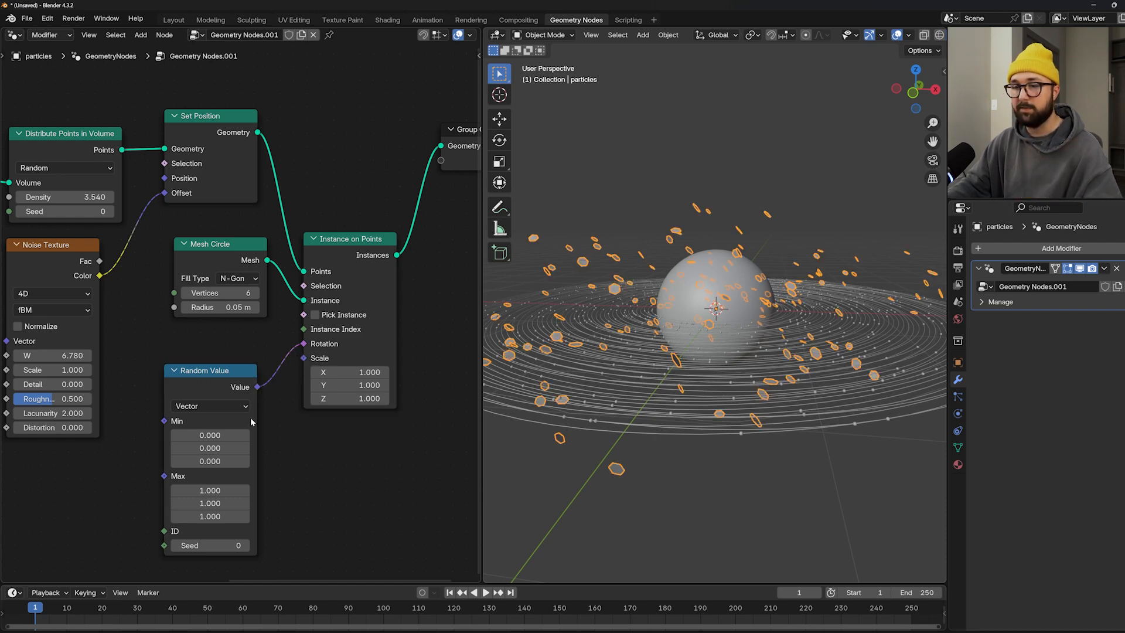
- Set the Random Value vector's Min to 7.400 on all axes and its Max to -12.060, -12.060 and -16.200
{"action": "left_click_drag", "start_coordinate": [214, 435], "coordinate": [257, 460]}
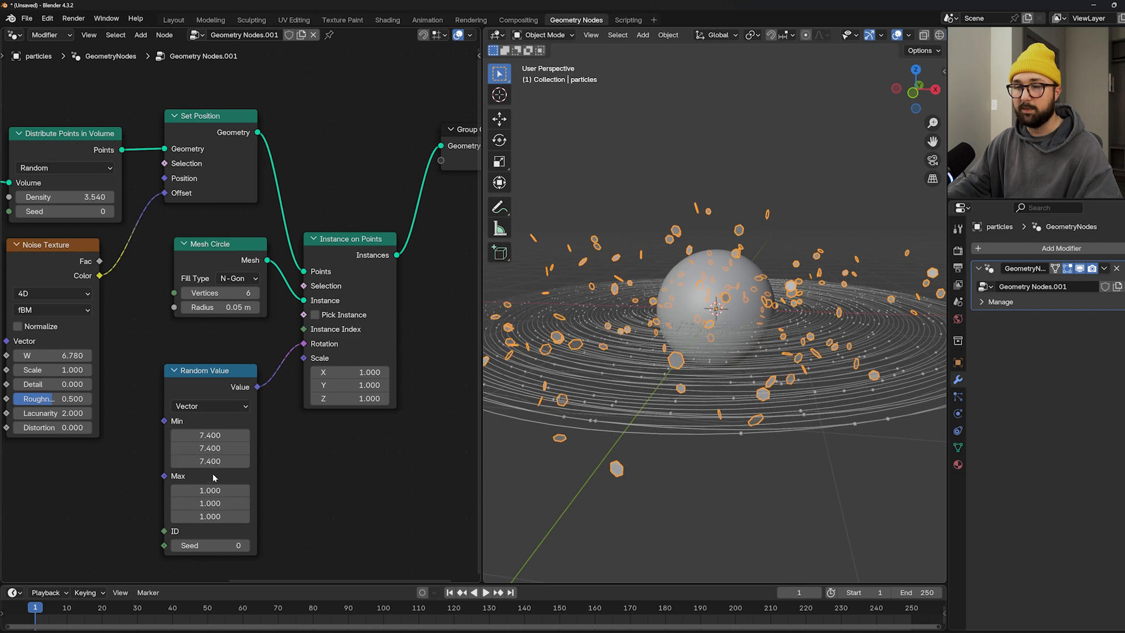
{"action": "left_click_drag", "start_coordinate": [213, 490], "coordinate": [272, 503]}
{"action": "left_click", "coordinate": [212, 490]}
{"action": "key", "text": "Escape"}
{"action": "middle_click_drag", "start_coordinate": [615, 337], "coordinate": [655, 404]}
{"action": "scroll", "coordinate": [560, 357], "scroll_direction": "down", "scroll_amount": 4}
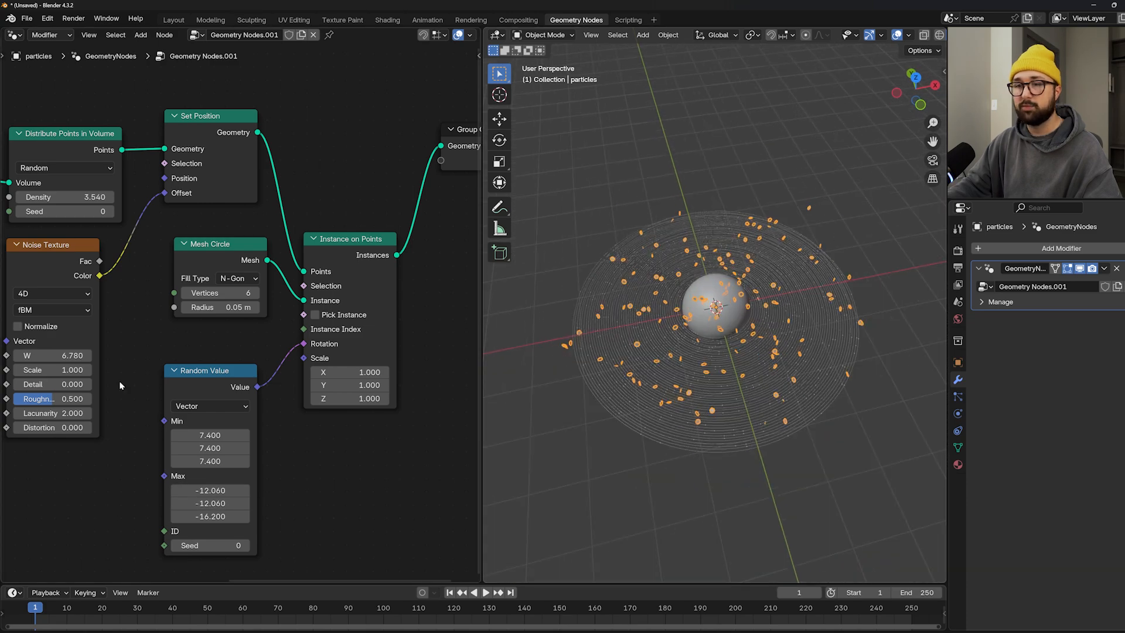
- Enlarge the particle volume by setting the Transform Geometry scale to 1.150 in X and Y and 0.380 in Z
{"action": "middle_click_drag", "start_coordinate": [121, 384], "coordinate": [384, 335]}
{"action": "middle_click_drag", "start_coordinate": [175, 323], "coordinate": [317, 334]}
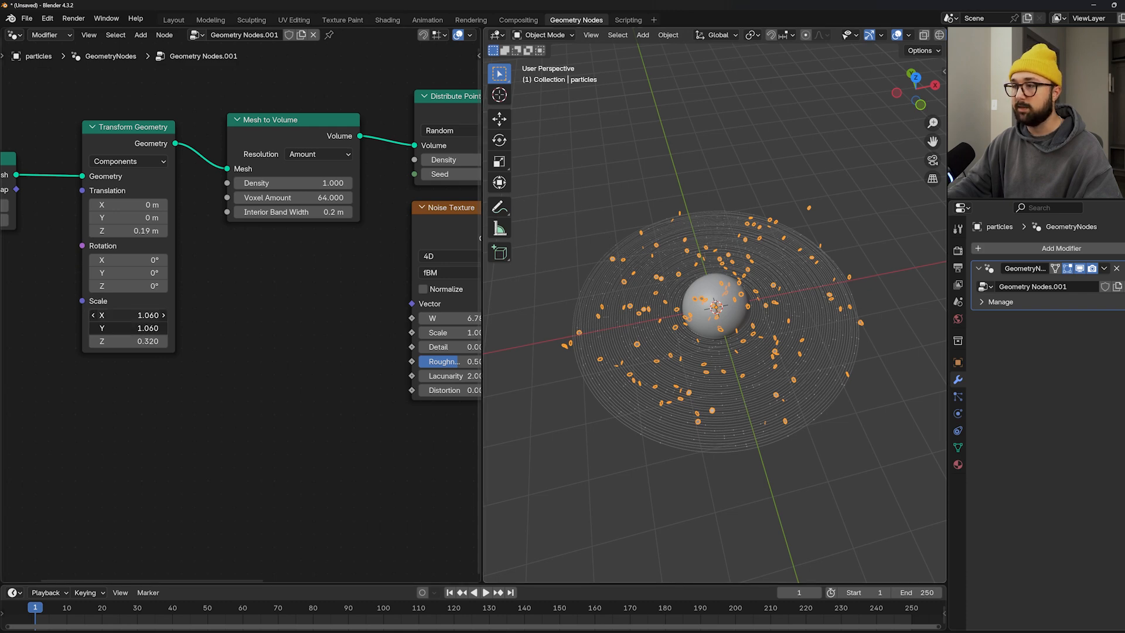
{"action": "left_click_drag", "start_coordinate": [128, 328], "coordinate": [158, 328]}
{"action": "middle_click_drag", "start_coordinate": [589, 343], "coordinate": [586, 272]}
{"action": "scroll", "coordinate": [697, 335], "scroll_direction": "up", "scroll_amount": 4}
{"action": "left_click_drag", "start_coordinate": [130, 341], "coordinate": [151, 341]}
{"action": "scroll", "coordinate": [245, 252], "scroll_direction": "down", "scroll_amount": 1}
{"action": "middle_click_drag", "start_coordinate": [245, 252], "coordinate": [152, 262]}
{"action": "scroll", "coordinate": [684, 289], "scroll_direction": "down", "scroll_amount": 1}
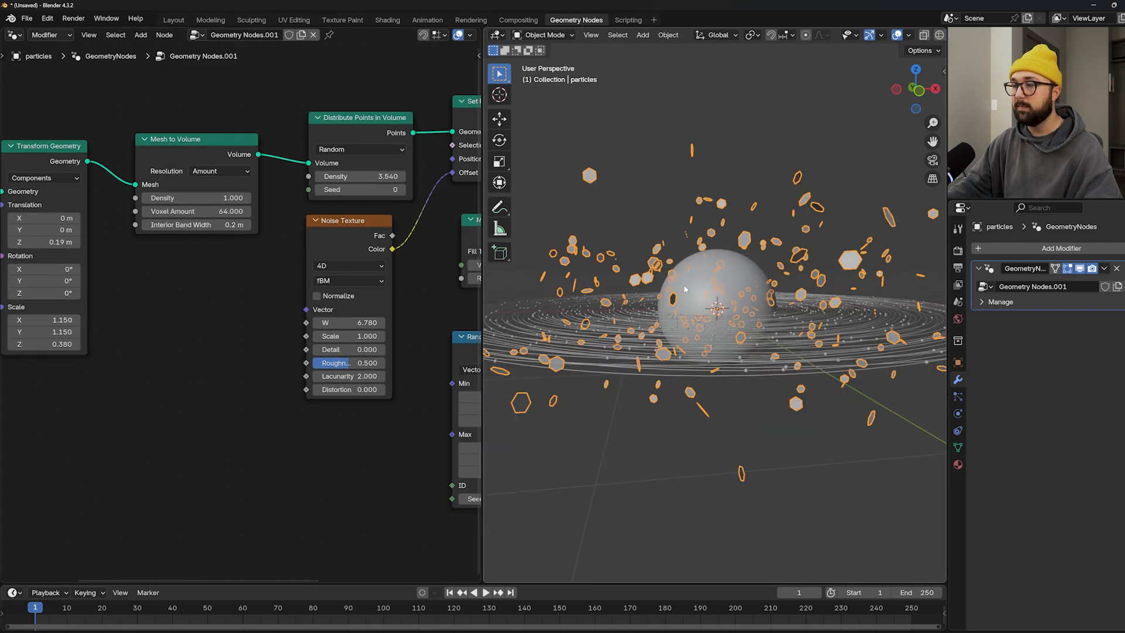
- Set the Instance on Points scale to 0.220 on all axes and the Distribute Points in Volume density to 9.840
{"action": "middle_click_drag", "start_coordinate": [761, 308], "coordinate": [763, 325]}
{"action": "middle_click_drag", "start_coordinate": [468, 315], "coordinate": [178, 276]}
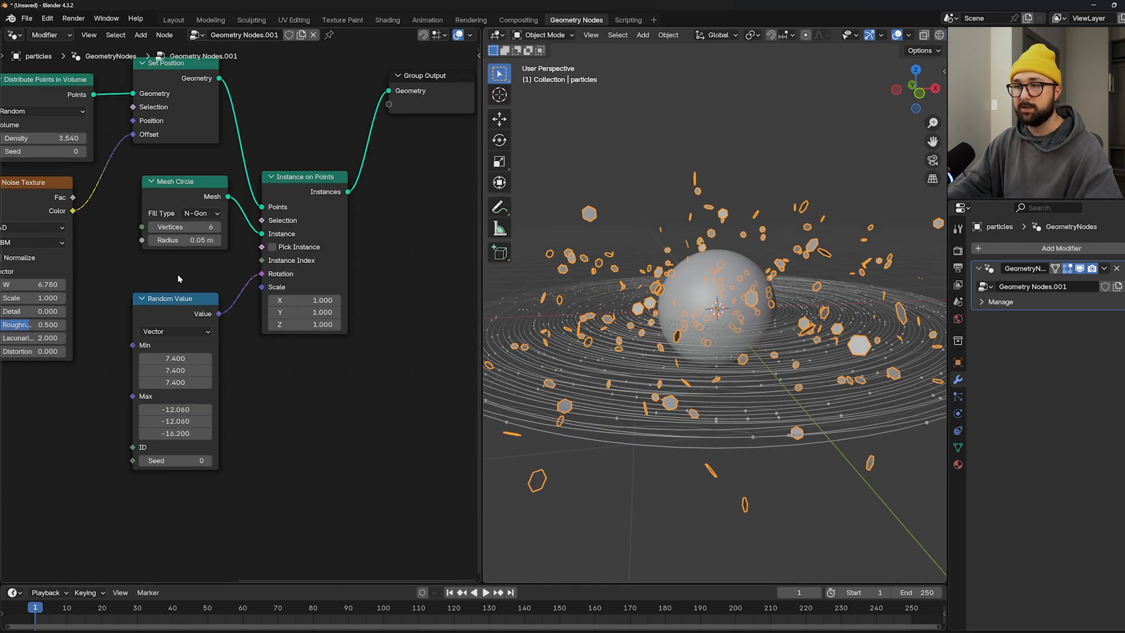
{"action": "left_click_drag", "start_coordinate": [311, 300], "coordinate": [255, 324]}
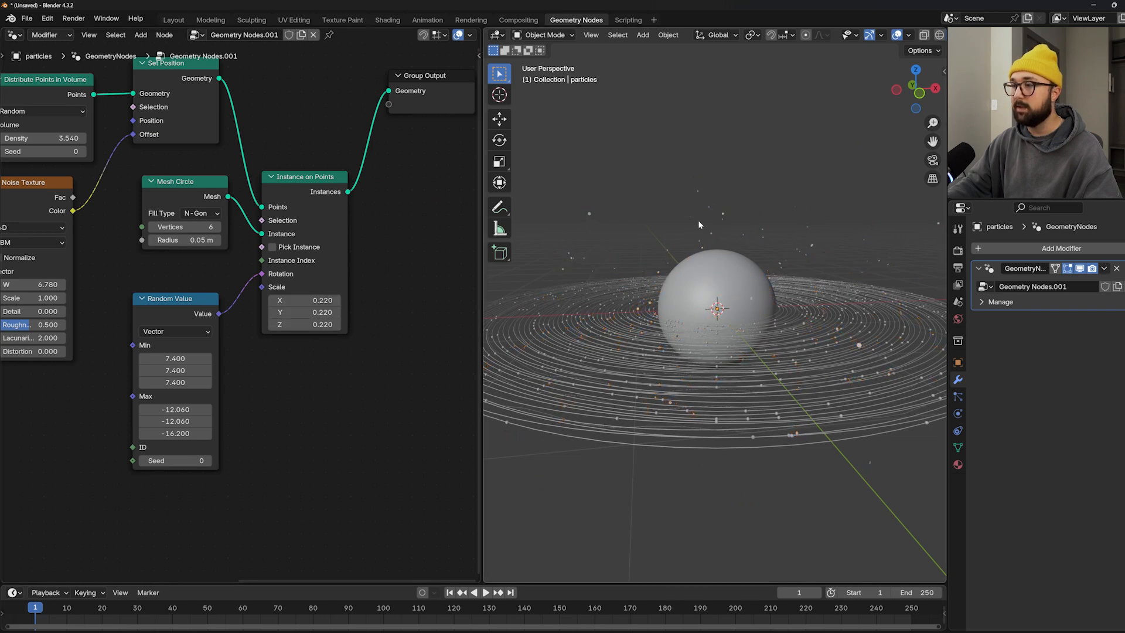
{"action": "scroll", "coordinate": [719, 231], "scroll_direction": "up", "scroll_amount": 3}
{"action": "middle_click_drag", "start_coordinate": [46, 134], "coordinate": [165, 193]}
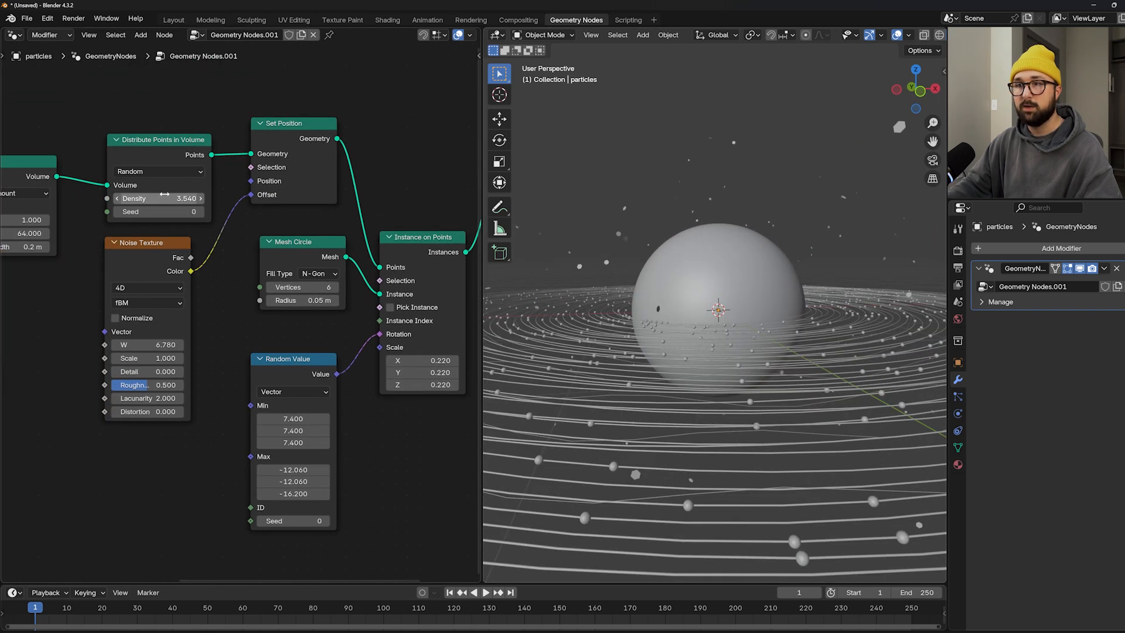
{"action": "left_click_drag", "start_coordinate": [164, 194], "coordinate": [240, 194]}
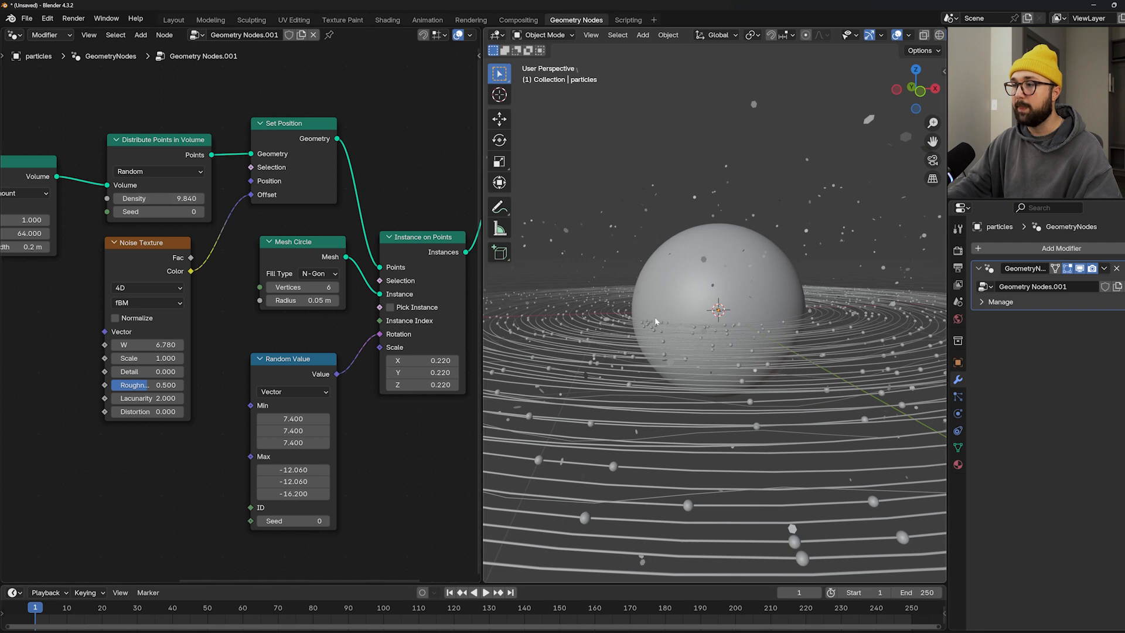
- Rotate the particles object to -105° around Z in its object transform
{"action": "scroll", "coordinate": [655, 321], "scroll_direction": "down", "scroll_amount": 1}
{"action": "left_click", "coordinate": [958, 362]}
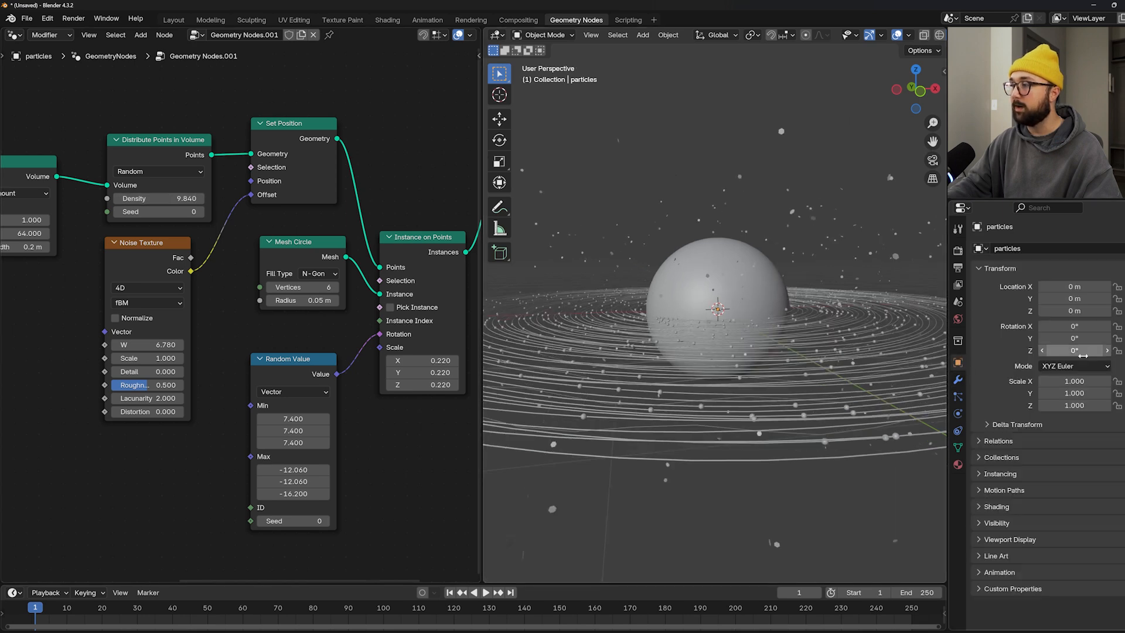
{"action": "left_click_drag", "start_coordinate": [1074, 350], "coordinate": [1101, 350]}
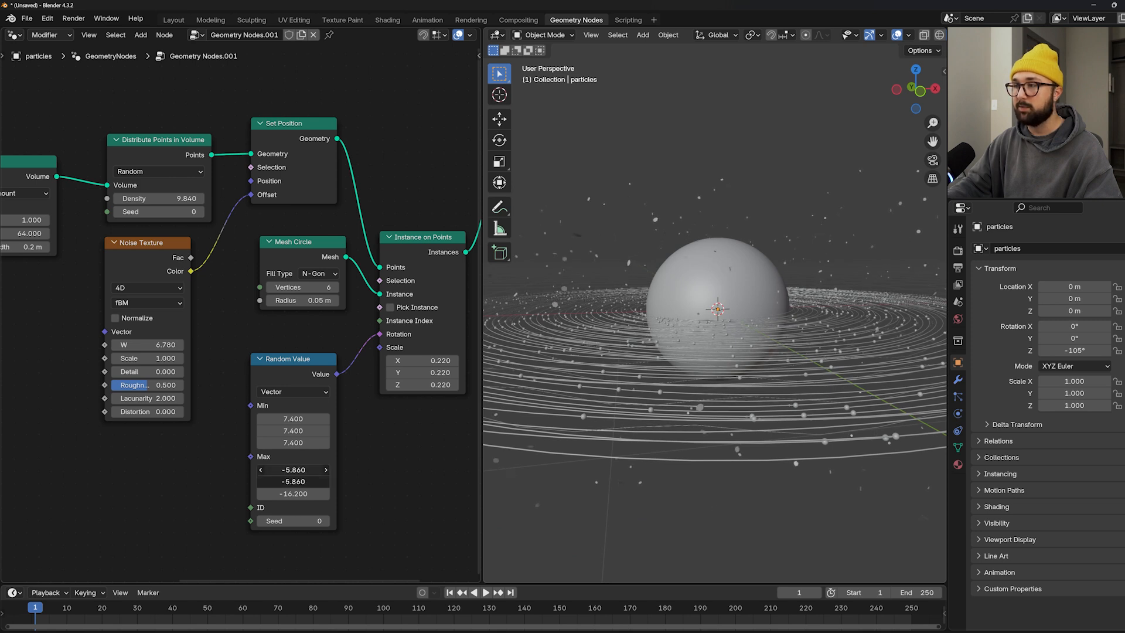
- Set the Random Value Max to -2.560 in X and Y and the Noise Texture W to 10.050
{"action": "left_click_drag", "start_coordinate": [146, 344], "coordinate": [160, 345]}
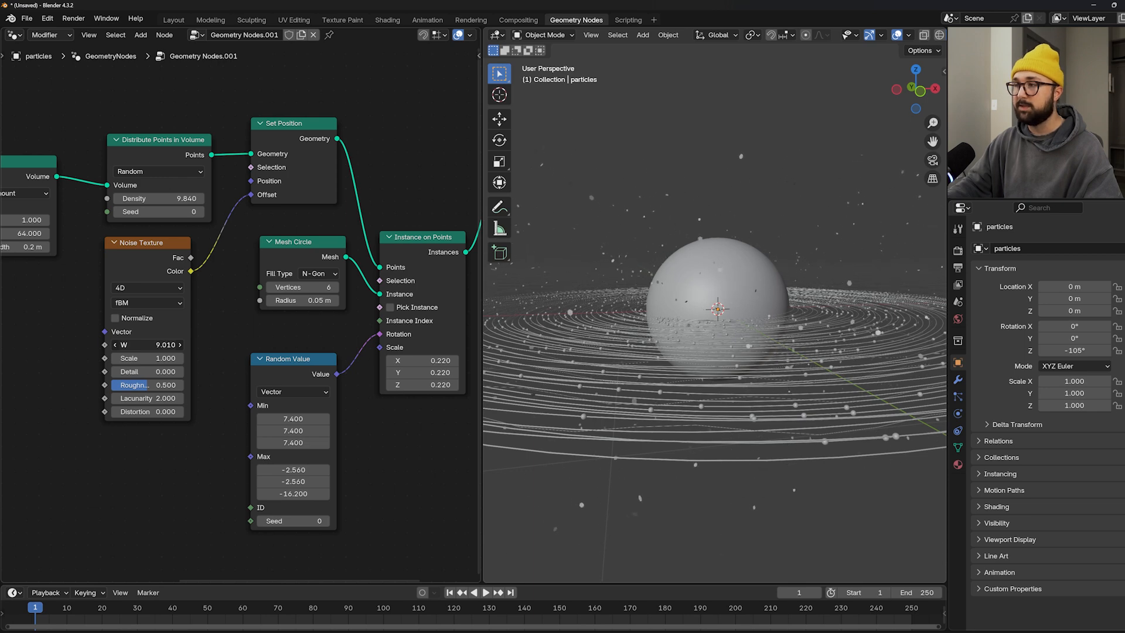
{"action": "left_click_drag", "start_coordinate": [139, 344], "coordinate": [154, 344]}
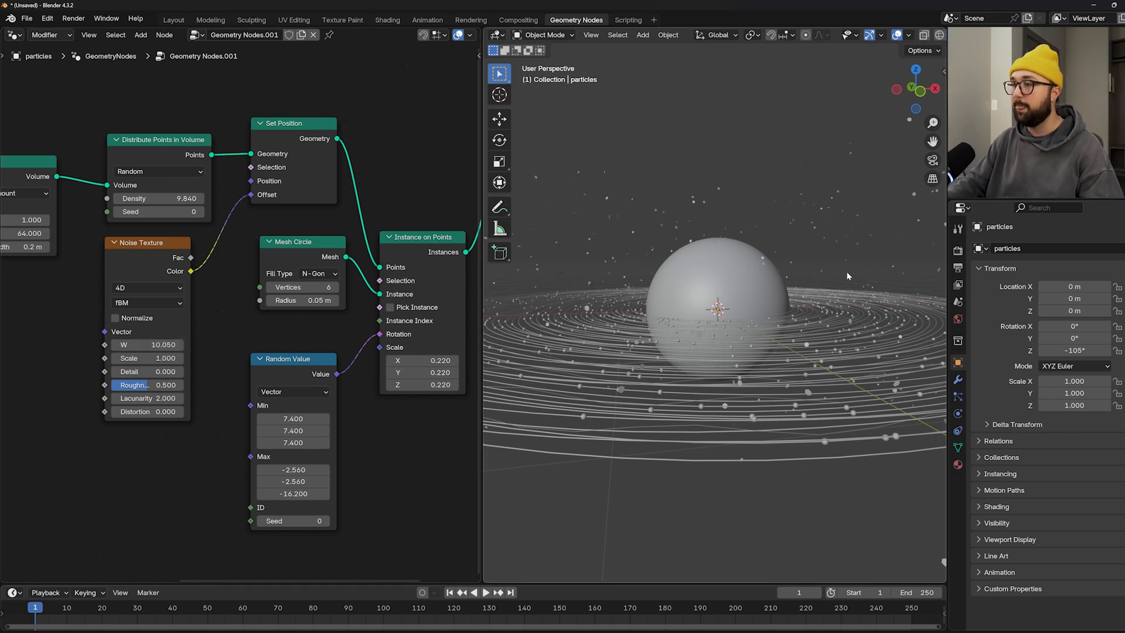
{"action": "middle_click_drag", "start_coordinate": [712, 258], "coordinate": [715, 299]}
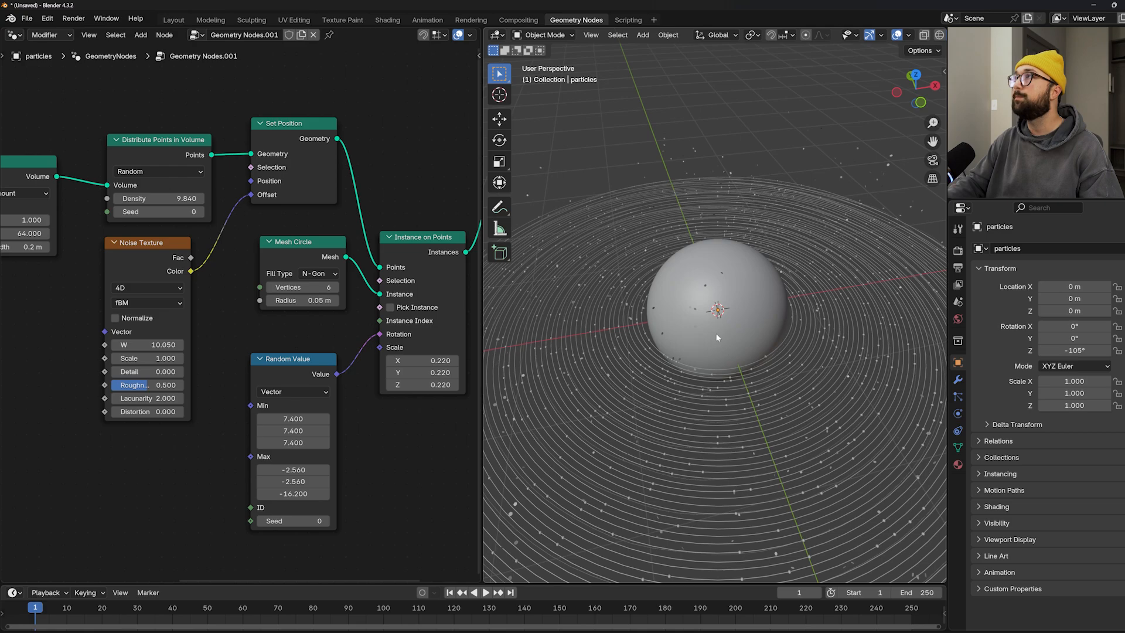
{"action": "middle_click_drag", "start_coordinate": [722, 337], "coordinate": [674, 299]}
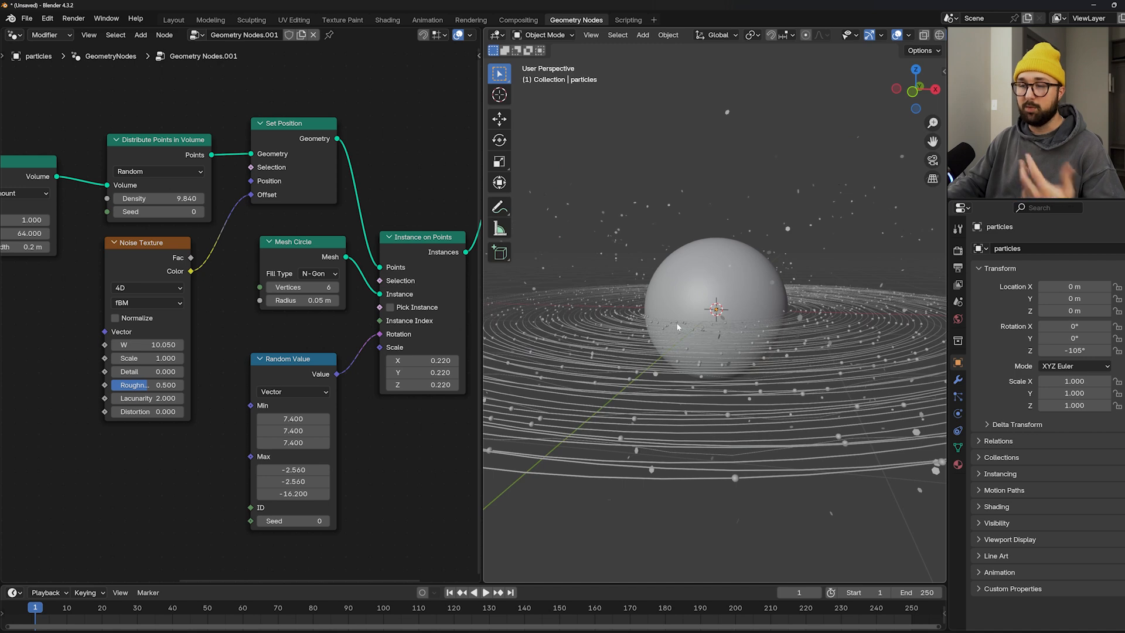
- Enlarge the timeline area, set the scene's end frame to 500 and widen the visible frame range
{"action": "left_click_drag", "start_coordinate": [556, 585], "coordinate": [805, 529]}
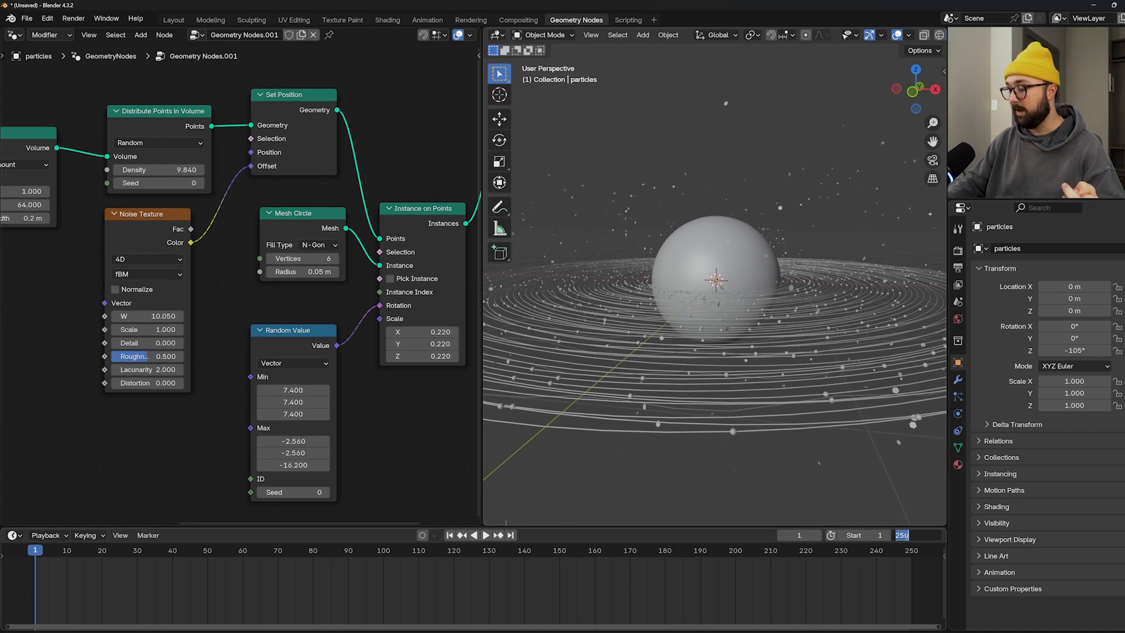
{"action": "type", "text": "0"}
{"action": "key", "text": "Return"}
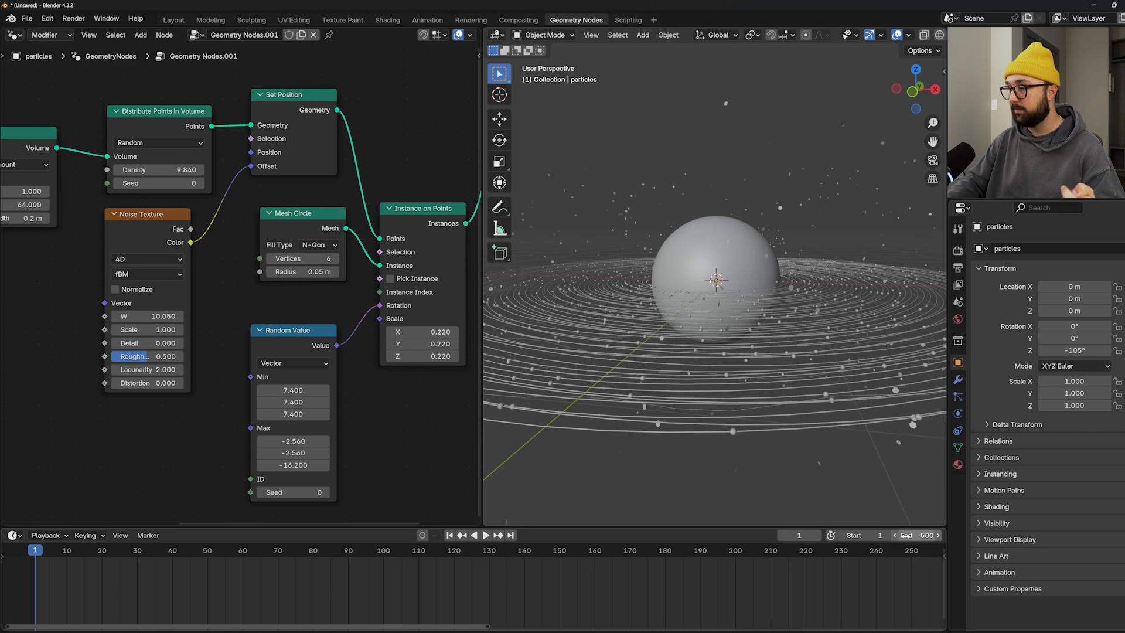
{"action": "left_click_drag", "start_coordinate": [487, 627], "coordinate": [887, 626]}
- Select the spiral rings object, bring up its Wave Texture node and hide the viewport overlays
{"action": "left_click", "coordinate": [736, 432]}
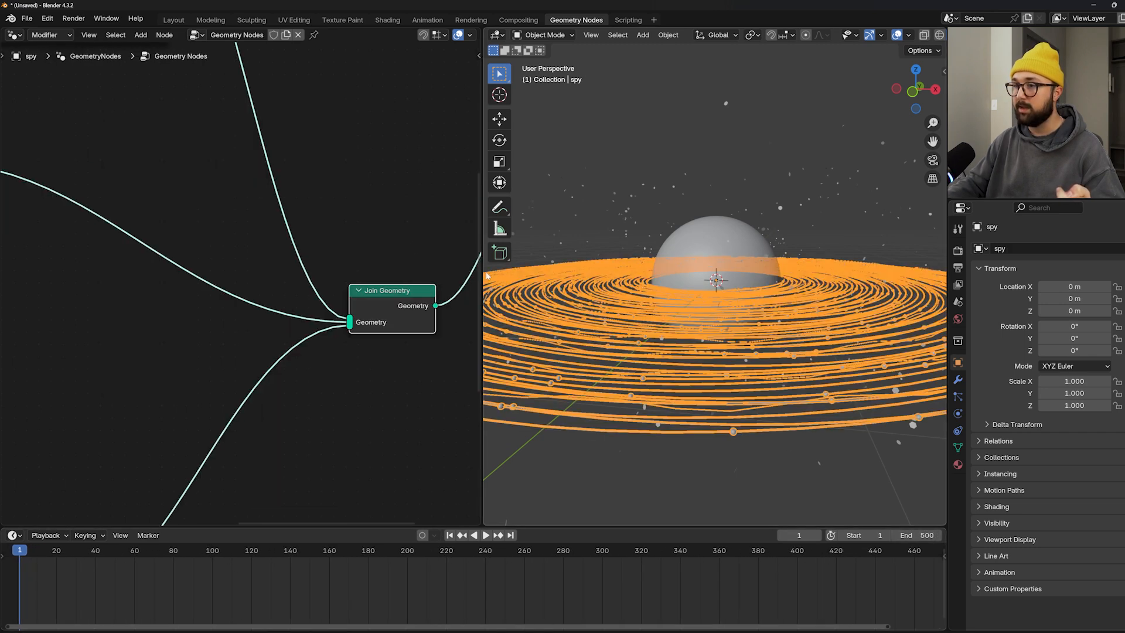
{"action": "scroll", "coordinate": [379, 234], "scroll_direction": "down", "scroll_amount": 9}
{"action": "middle_click_drag", "start_coordinate": [115, 229], "coordinate": [297, 284]}
{"action": "middle_click_drag", "start_coordinate": [207, 350], "coordinate": [419, 281]}
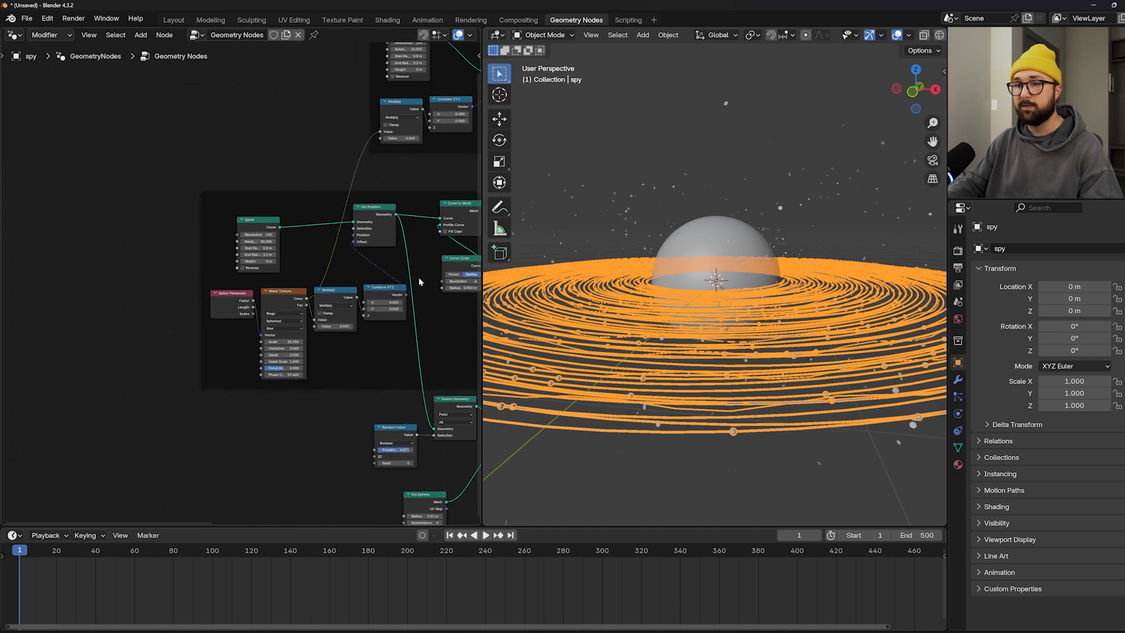
{"action": "scroll", "coordinate": [331, 313], "scroll_direction": "up", "scroll_amount": 2}
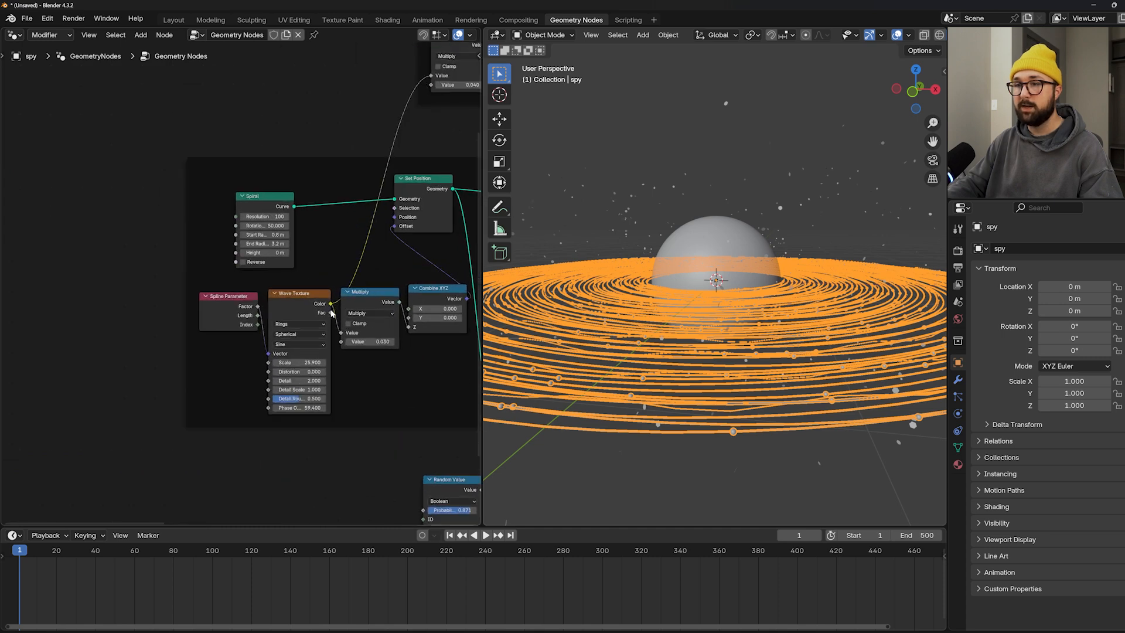
{"action": "left_click", "coordinate": [897, 35]}
{"action": "scroll", "coordinate": [814, 192], "scroll_direction": "up", "scroll_amount": 2}
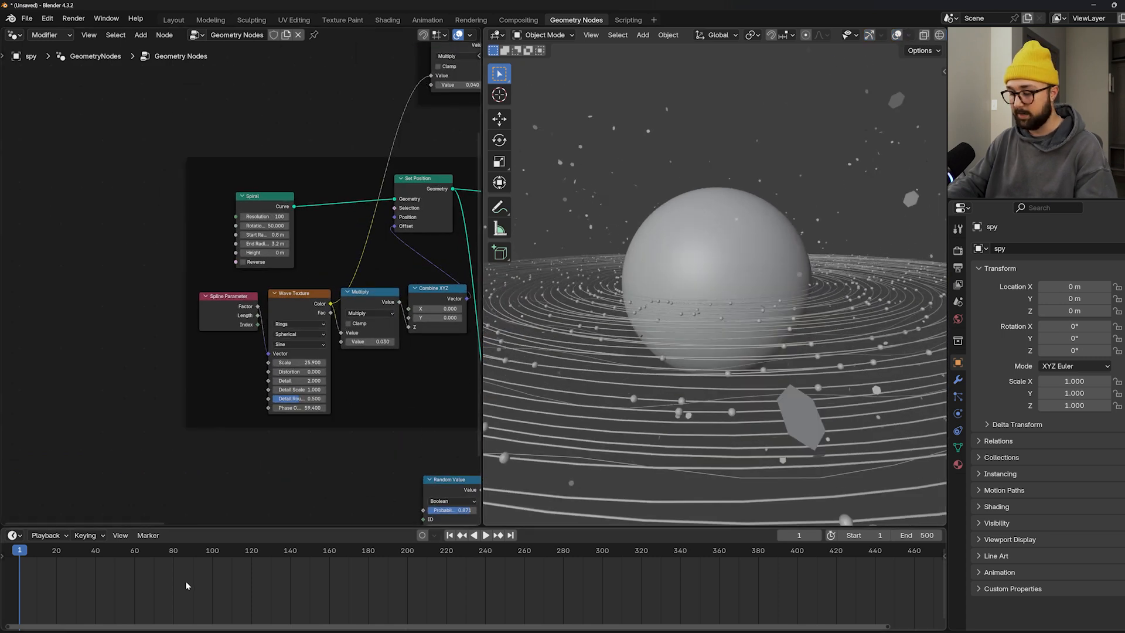
- Go to frame 0 and set the default F-Curve interpolation to Linear in the animation preferences
{"action": "key", "text": "Left"}
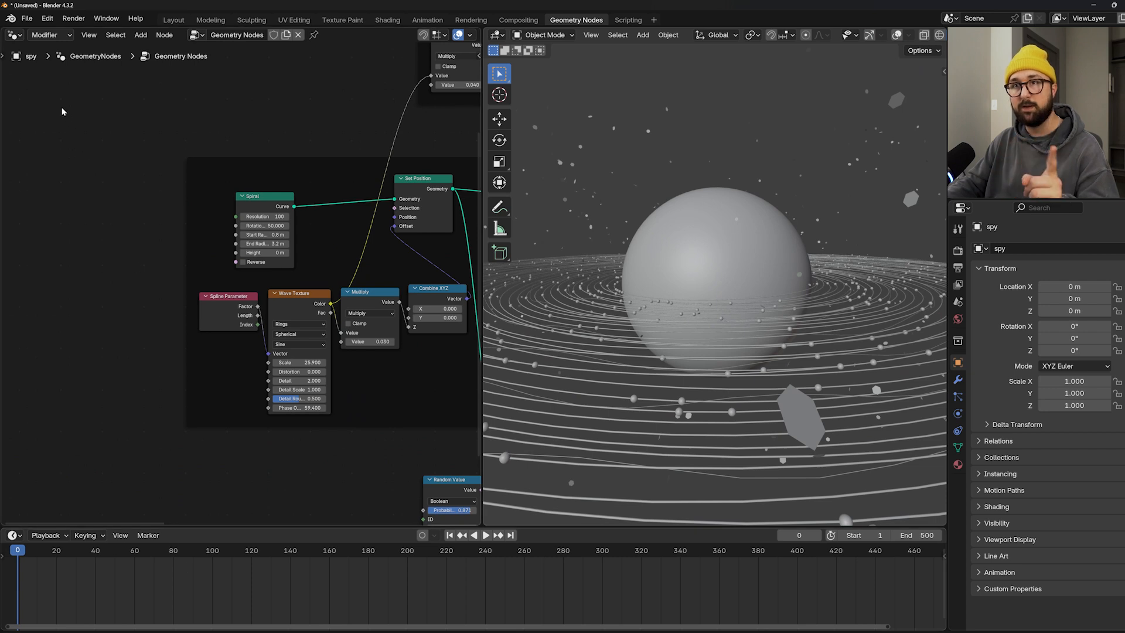
{"action": "left_click", "coordinate": [46, 18]}
{"action": "left_click", "coordinate": [78, 175]}
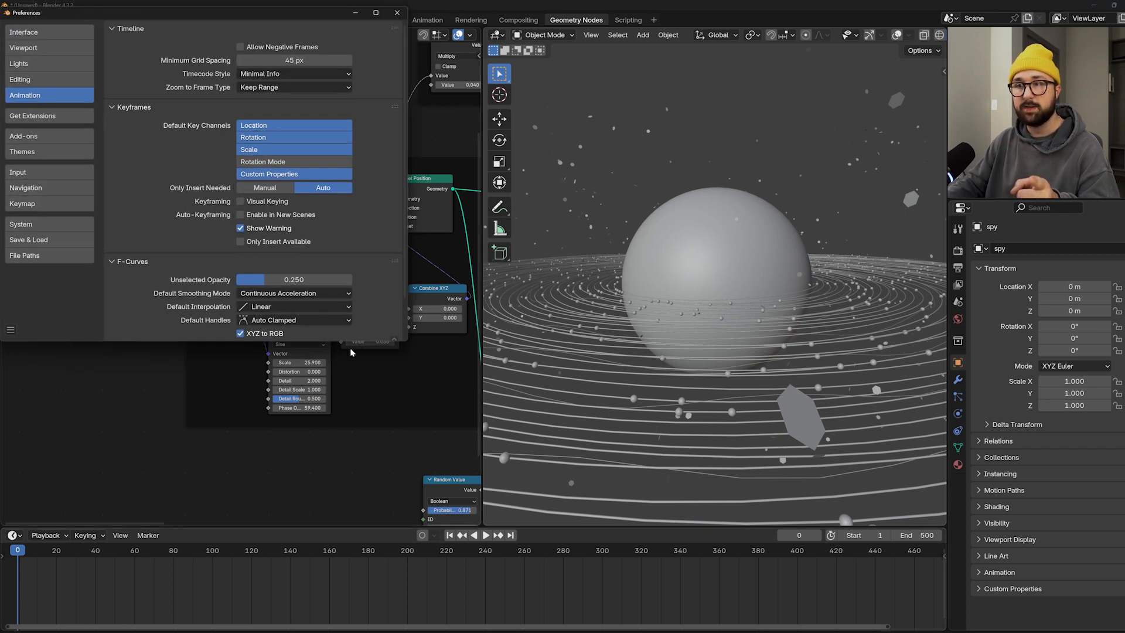
{"action": "left_click", "coordinate": [290, 306]}
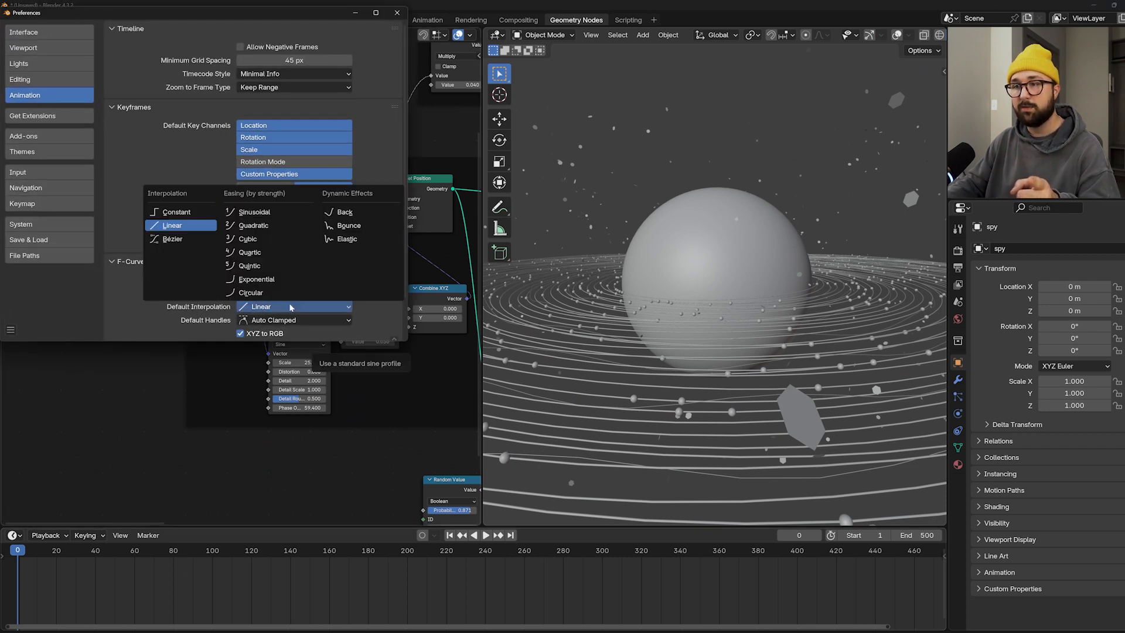
{"action": "left_click", "coordinate": [178, 226]}
{"action": "left_click", "coordinate": [397, 13]}
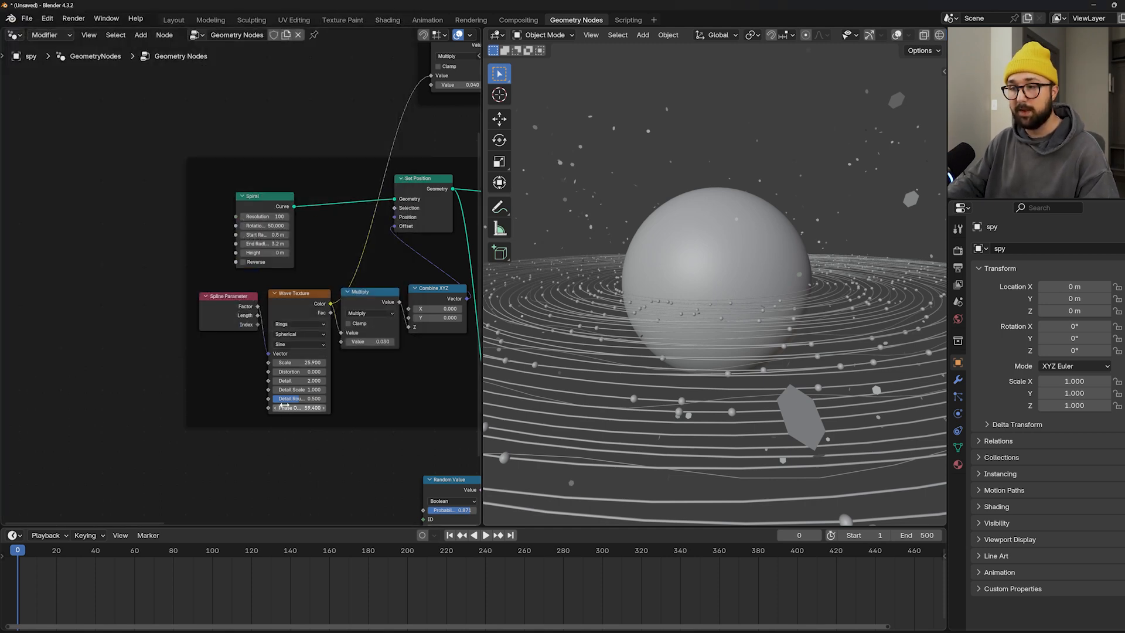
- Reset the Wave Texture's Phase Offset to 0 and keyframe it at frame 0
{"action": "key", "text": "BackSpace"}
{"action": "scroll", "coordinate": [285, 404], "scroll_direction": "up", "scroll_amount": 2}
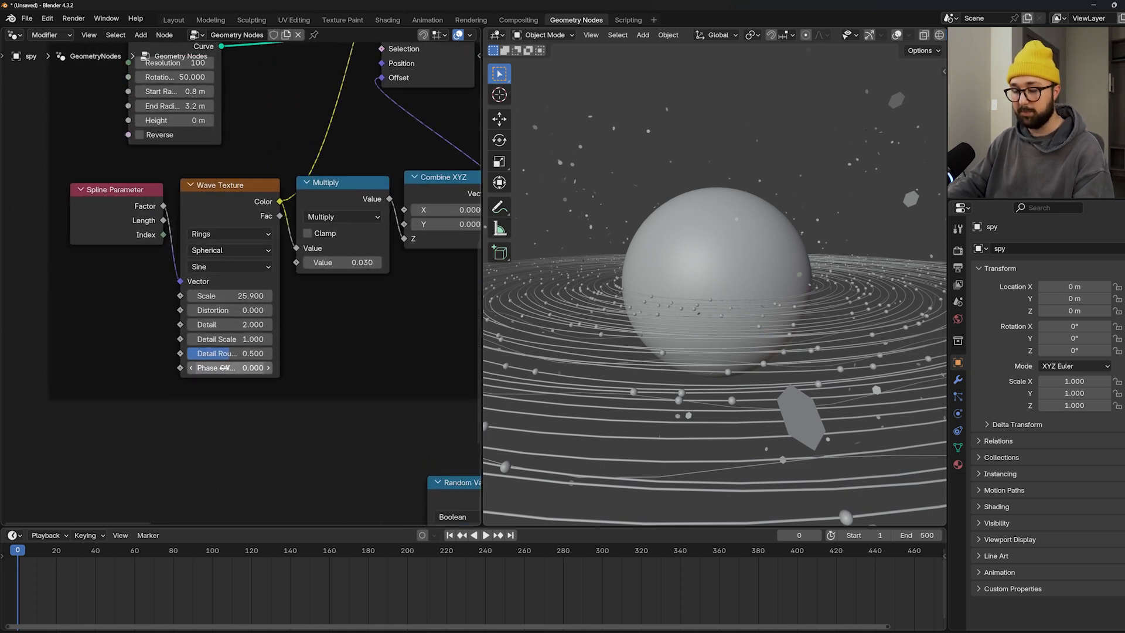
{"action": "key", "text": "i"}
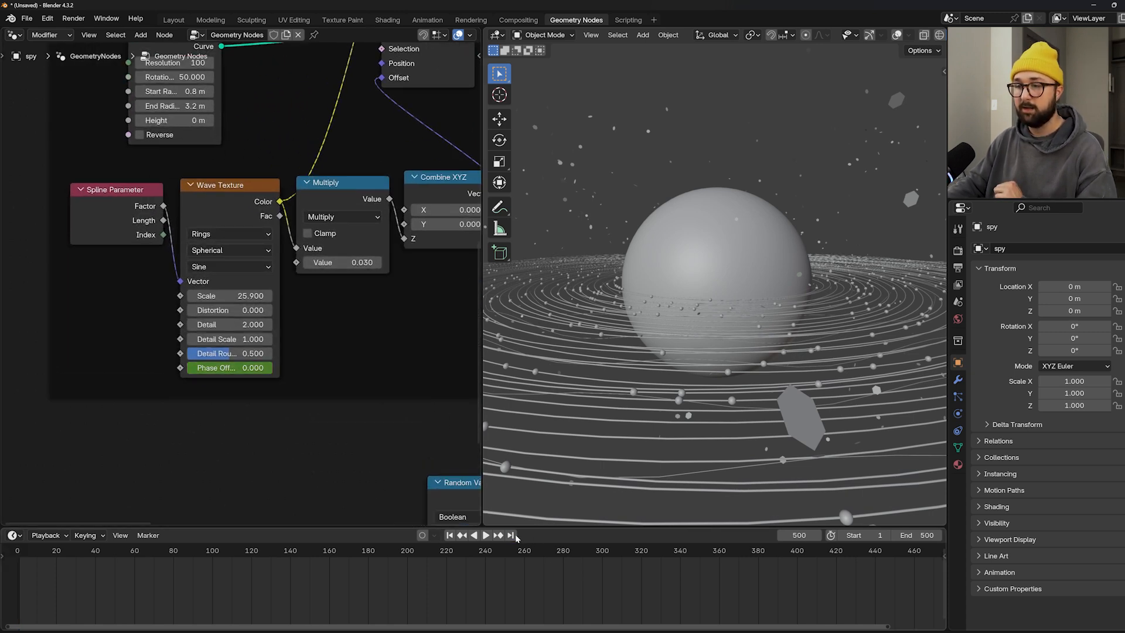
- Keyframe the Wave Texture's Phase Offset at 2*pi on frame 500 and play the animation to check the wave
{"action": "left_click", "coordinate": [232, 368]}
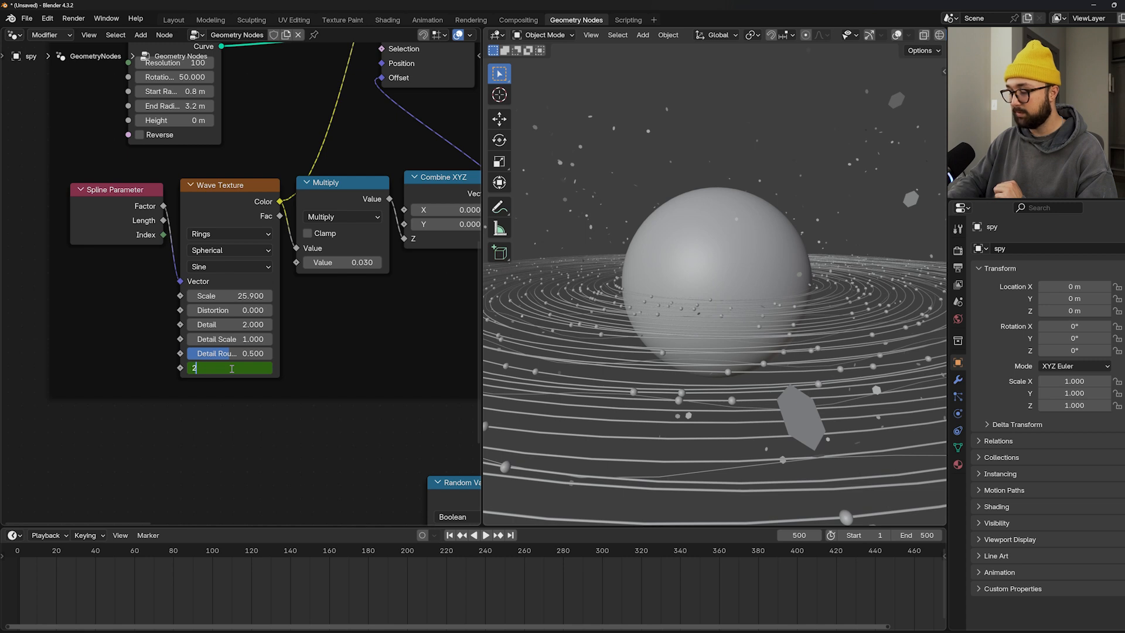
{"action": "type", "text": "2*pi"}
{"action": "key", "text": "Return"}
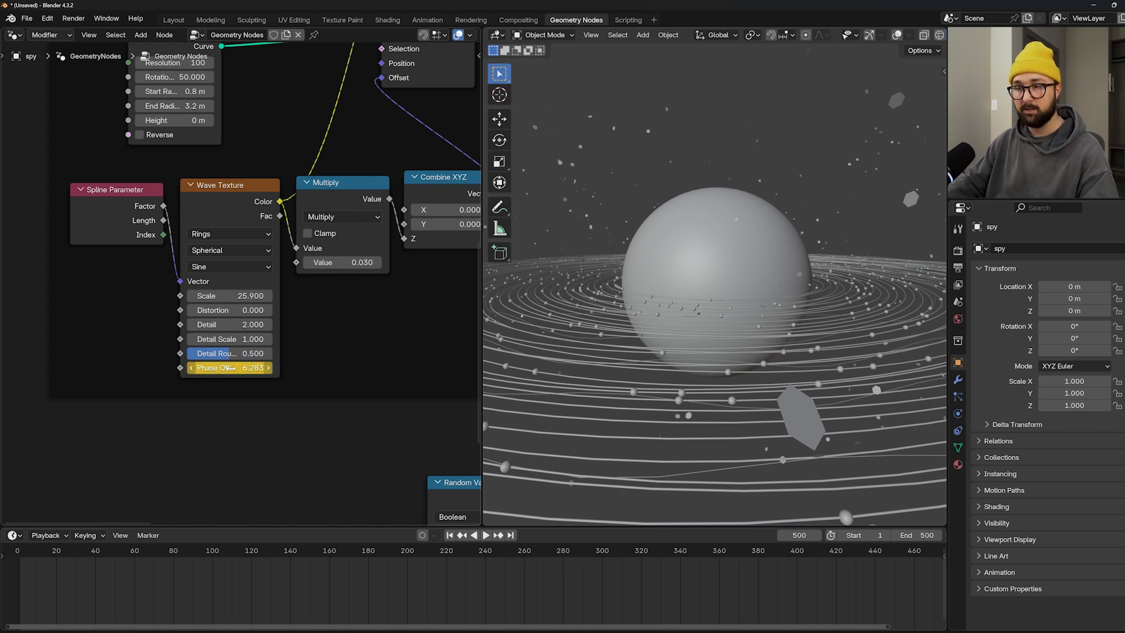
{"action": "key", "text": "space"}
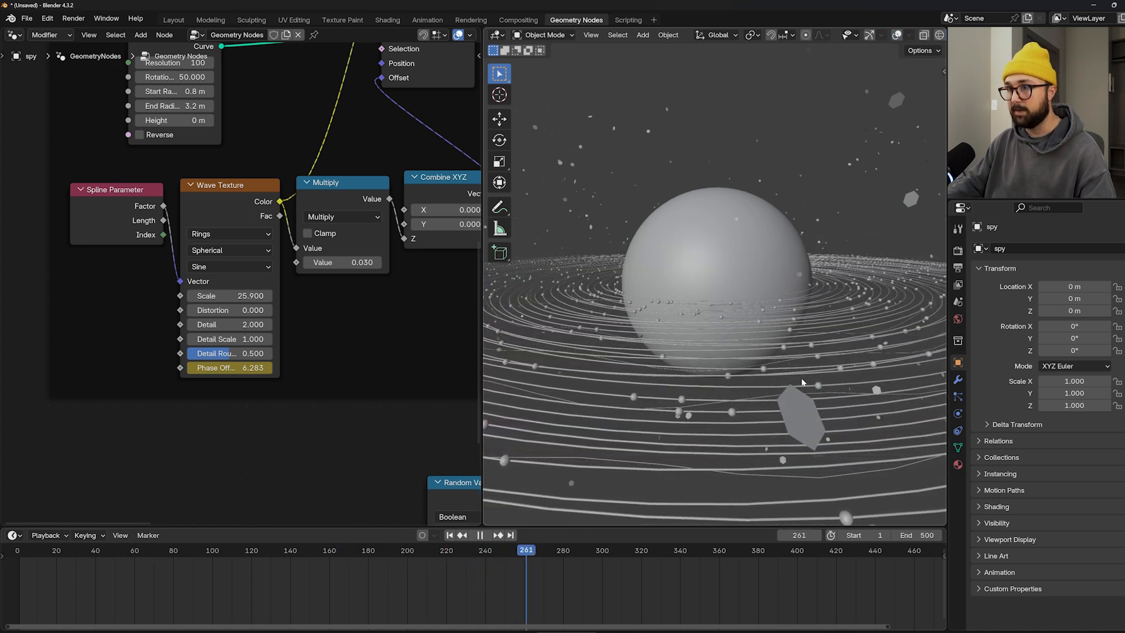
{"action": "key", "text": "space"}
- Select the particles object and bring up its Noise Texture and Instance on Points nodes
{"action": "left_click", "coordinate": [791, 420]}
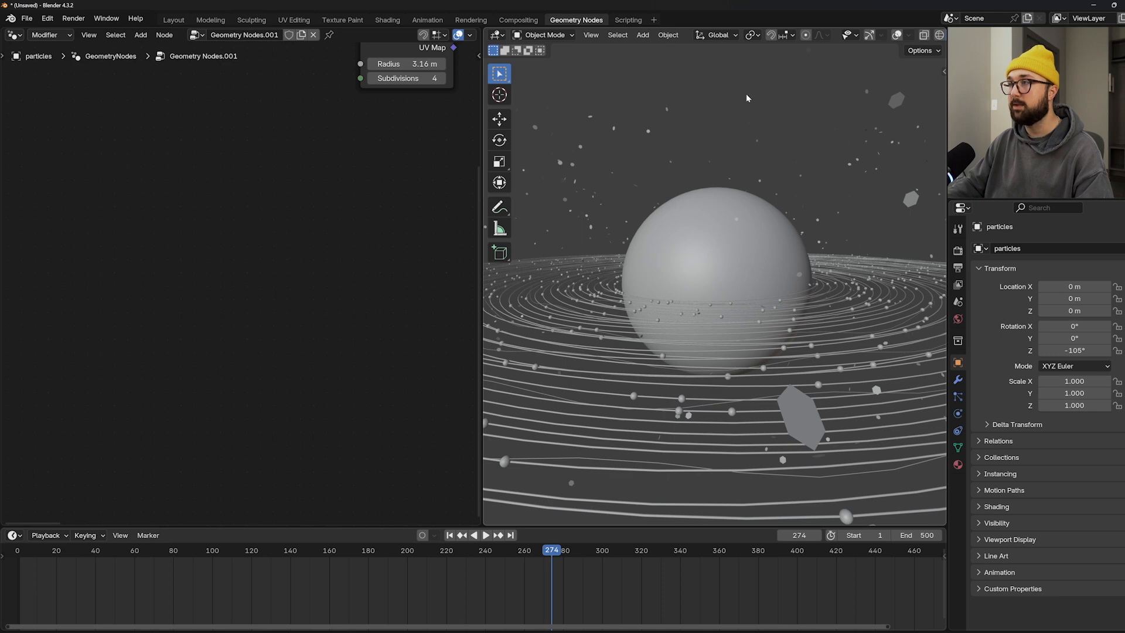
{"action": "left_click", "coordinate": [896, 34]}
{"action": "left_click", "coordinate": [896, 34]}
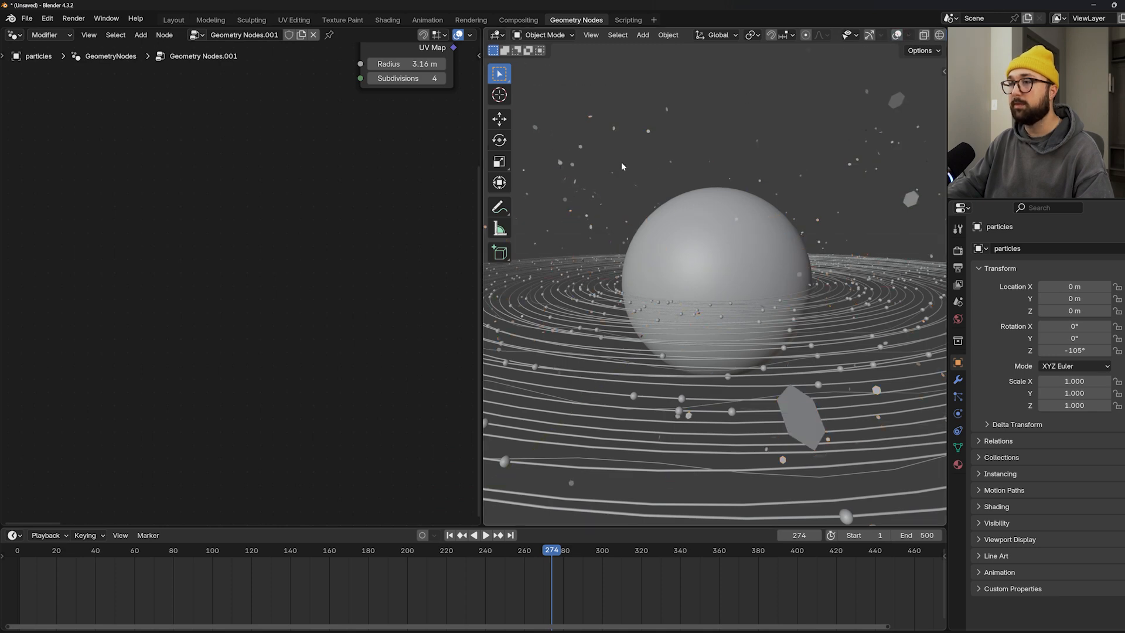
{"action": "middle_click_drag", "start_coordinate": [621, 161], "coordinate": [775, 233]}
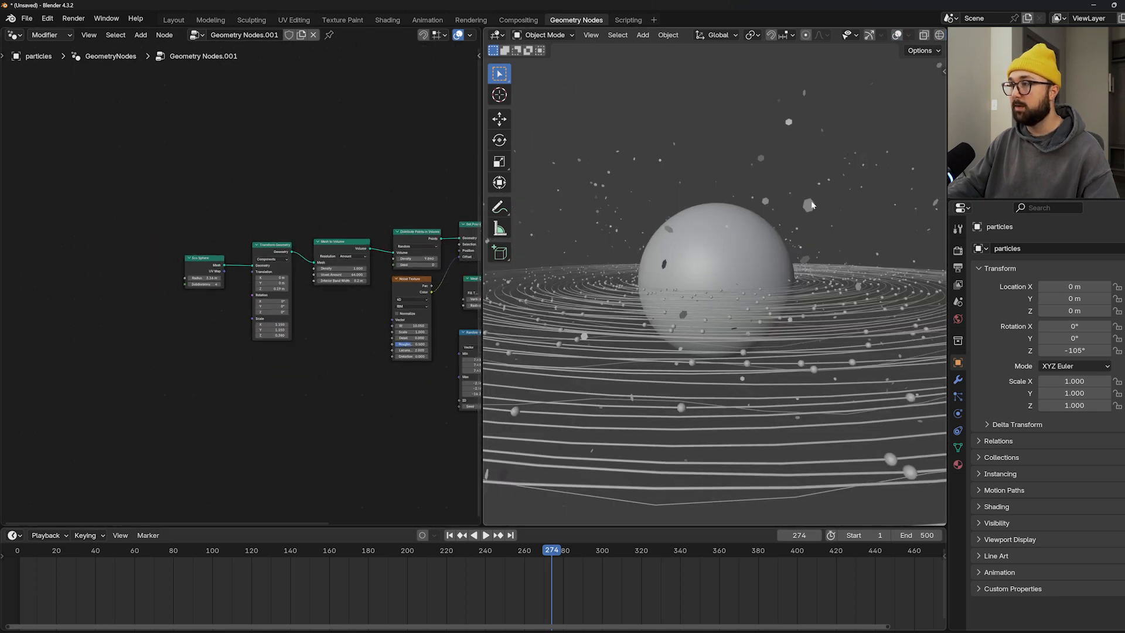
{"action": "middle_click_drag", "start_coordinate": [418, 364], "coordinate": [208, 354]}
{"action": "scroll", "coordinate": [209, 354], "scroll_direction": "up", "scroll_amount": 8}
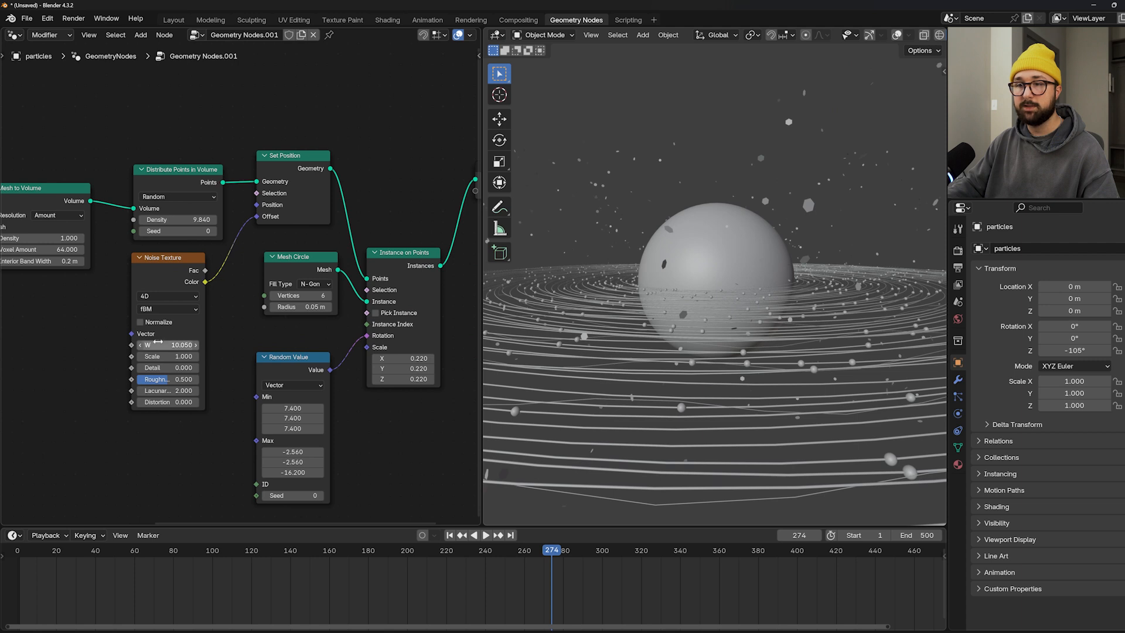
- Try a Noise Texture W of 10.380, undo it, and move the Noise Texture node away from Set Position
{"action": "left_click_drag", "start_coordinate": [158, 344], "coordinate": [176, 345]}
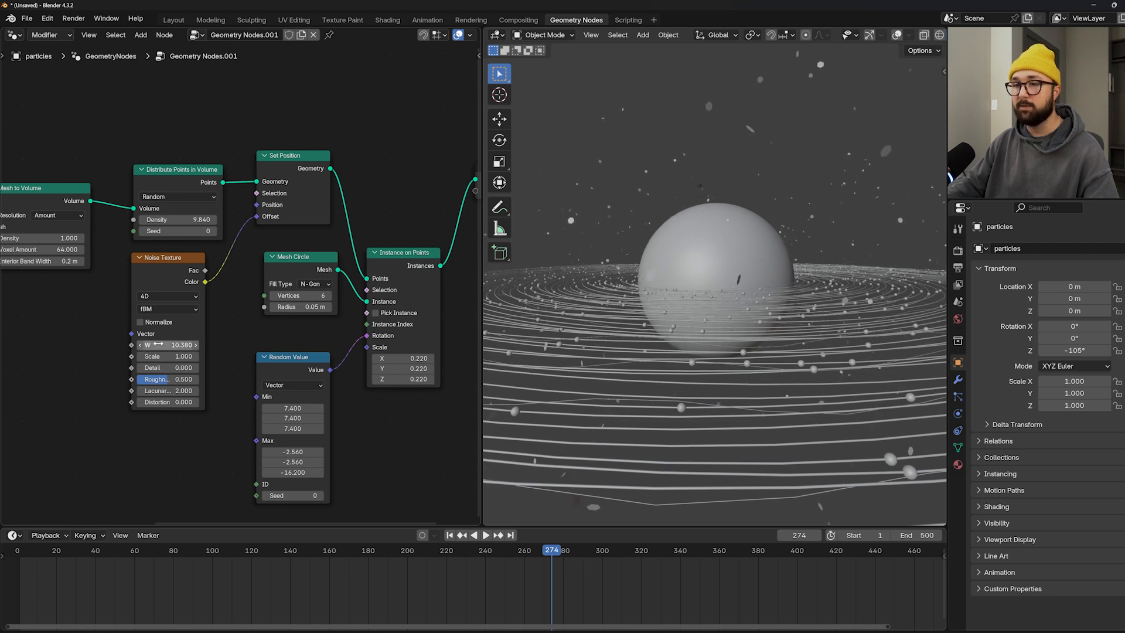
{"action": "key", "text": "ctrl+z"}
{"action": "left_click_drag", "start_coordinate": [159, 271], "coordinate": [86, 317]}
{"action": "middle_click_drag", "start_coordinate": [180, 325], "coordinate": [82, 298]}
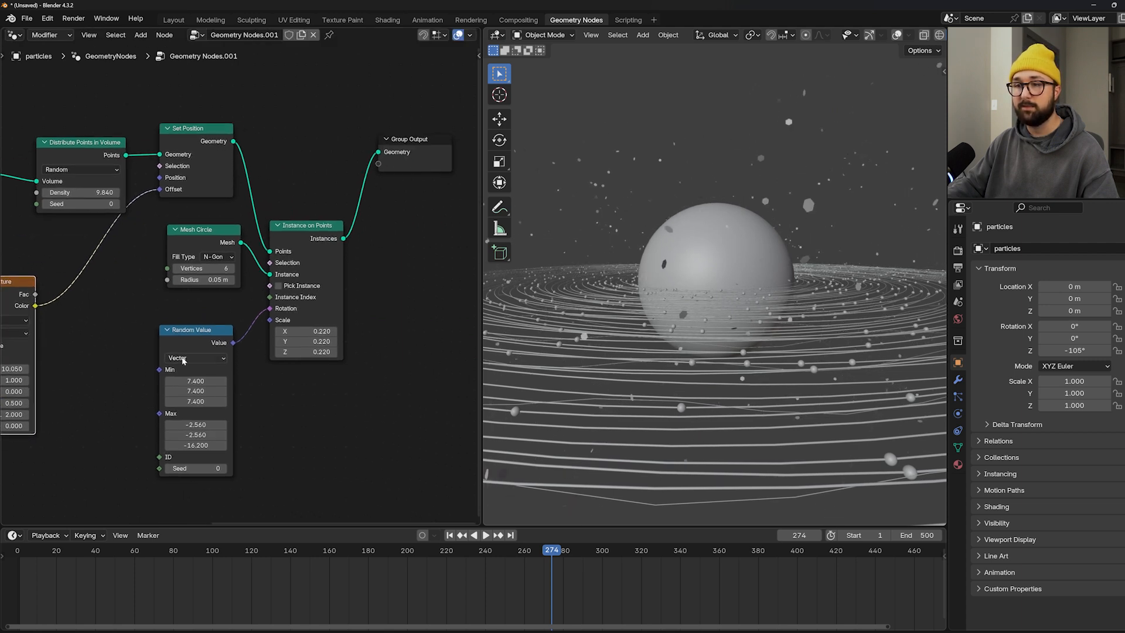
- Set the particles object's Z rotation to 0° and keyframe its rotation at frame 0
{"action": "left_click", "coordinate": [450, 535]}
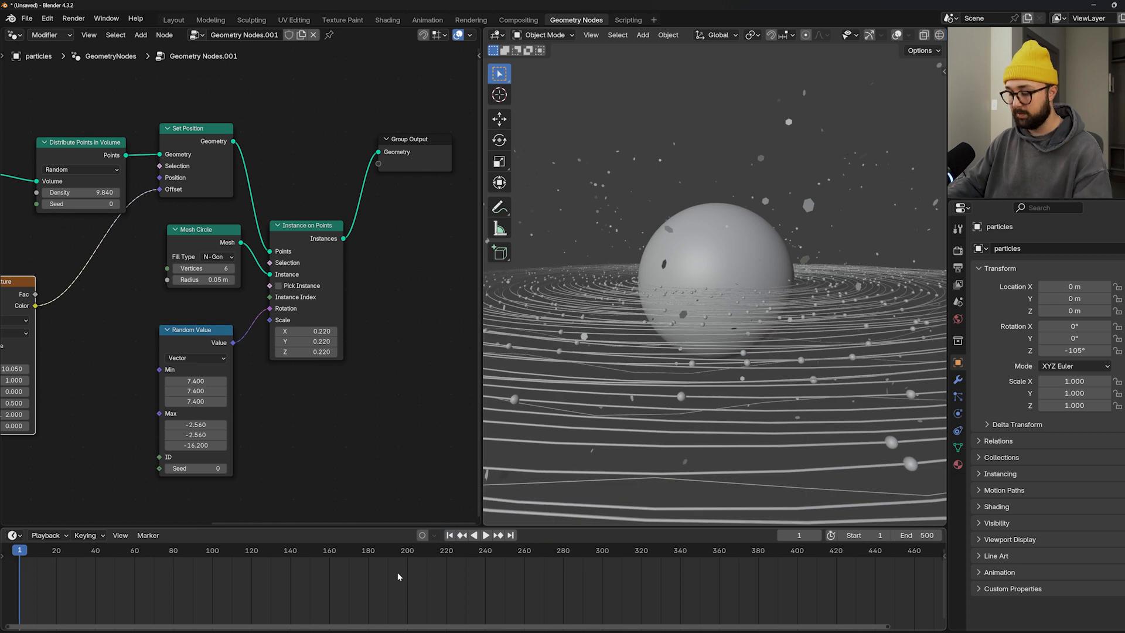
{"action": "left_click_drag", "start_coordinate": [1088, 350], "coordinate": [1096, 350]}
{"action": "left_click", "coordinate": [1088, 351]}
{"action": "type", "text": "0"}
{"action": "key", "text": "Return"}
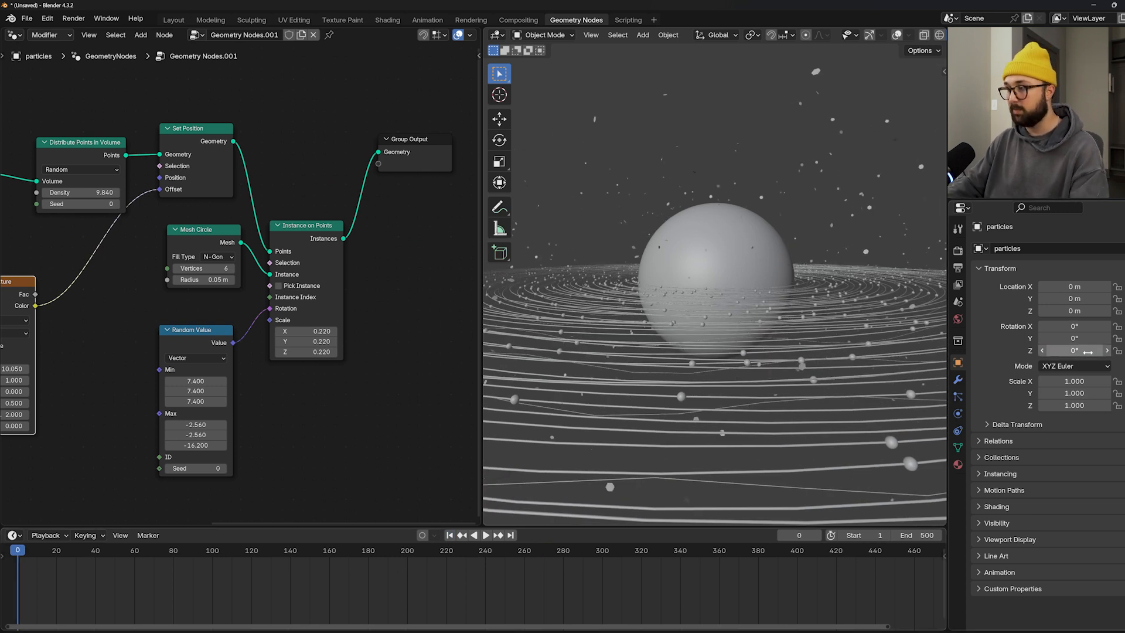
{"action": "key", "text": "i"}
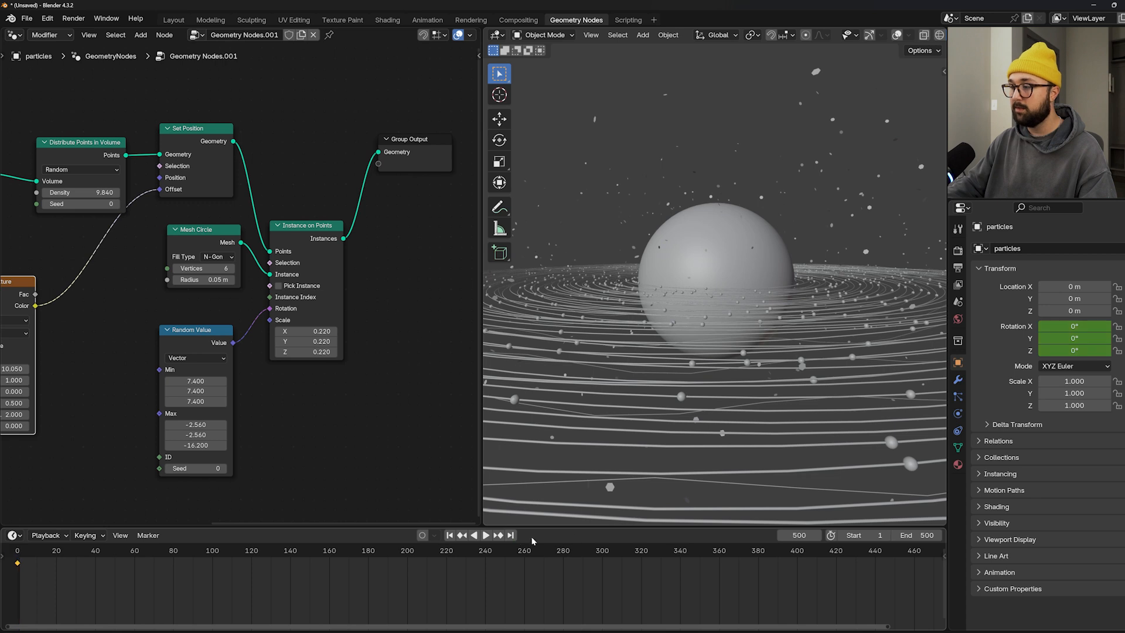
- Set the particles object's Z rotation to 360° at frame 500
{"action": "scroll", "coordinate": [686, 574], "scroll_direction": "down", "scroll_amount": 4}
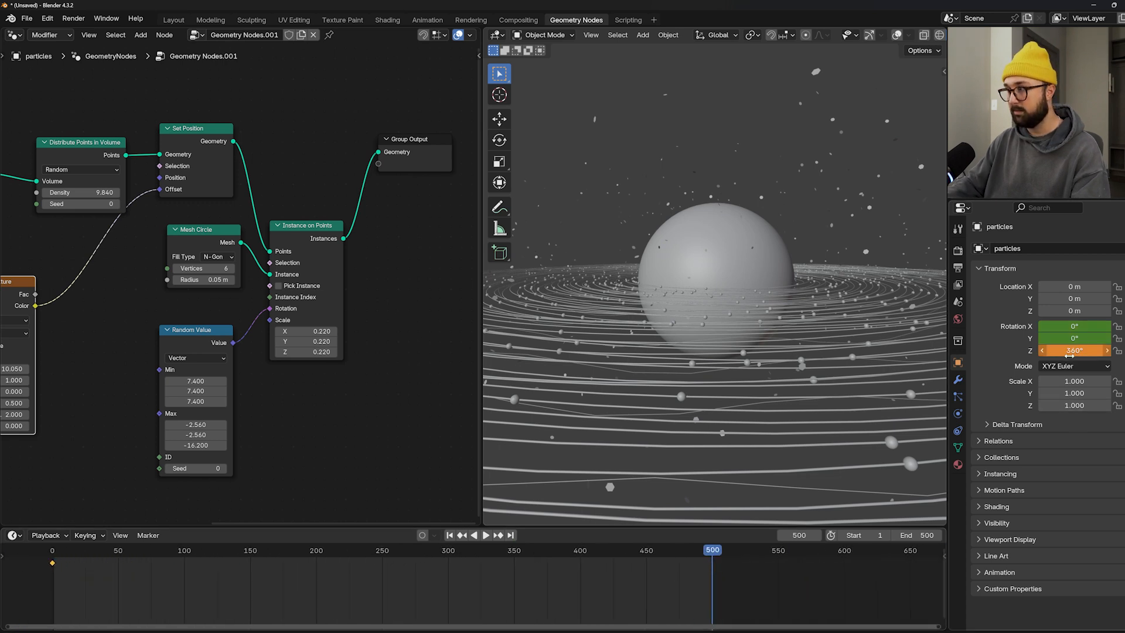
- Keyframe the particles object's rotation with Z at 360° on frame 500, preview the animation and return to its start
{"action": "key", "text": "i"}
{"action": "key", "text": "space"}
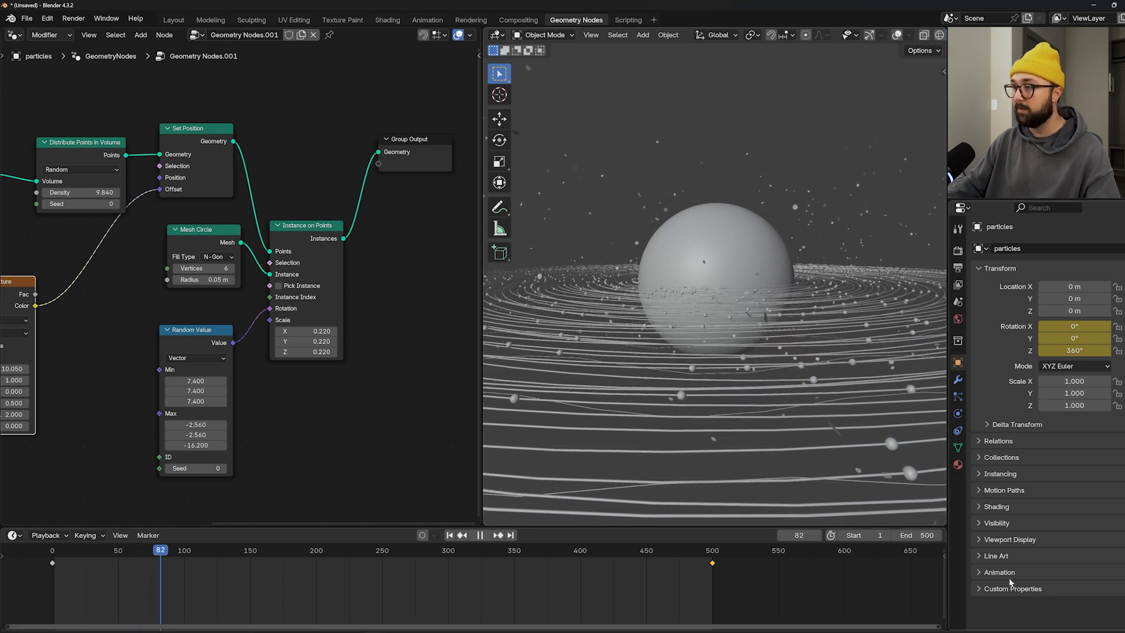
{"action": "key", "text": "space"}
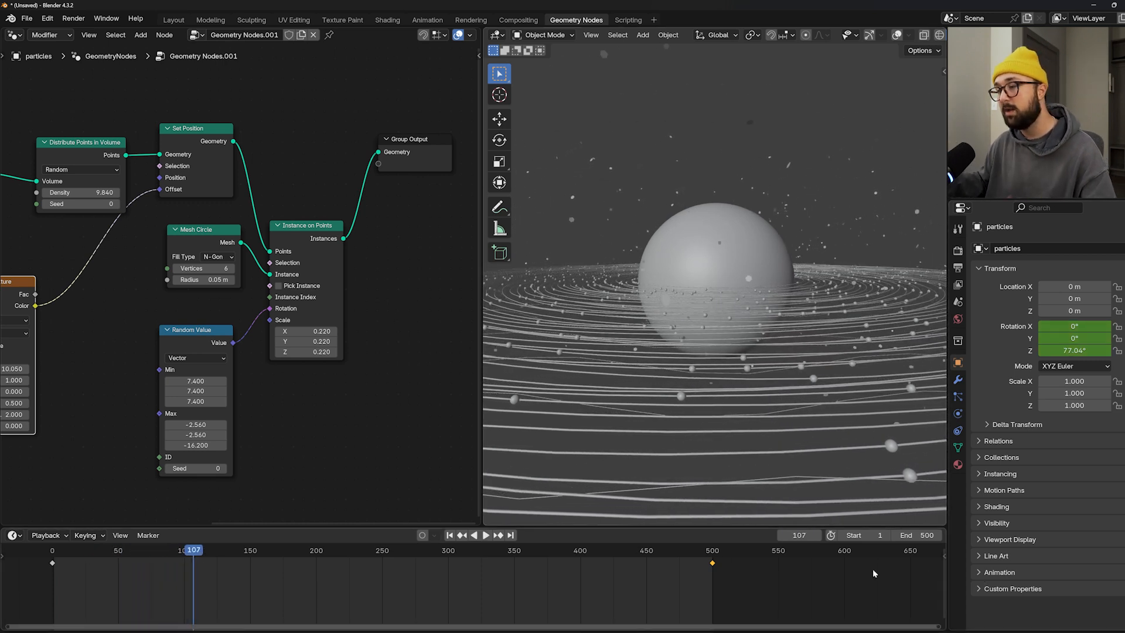
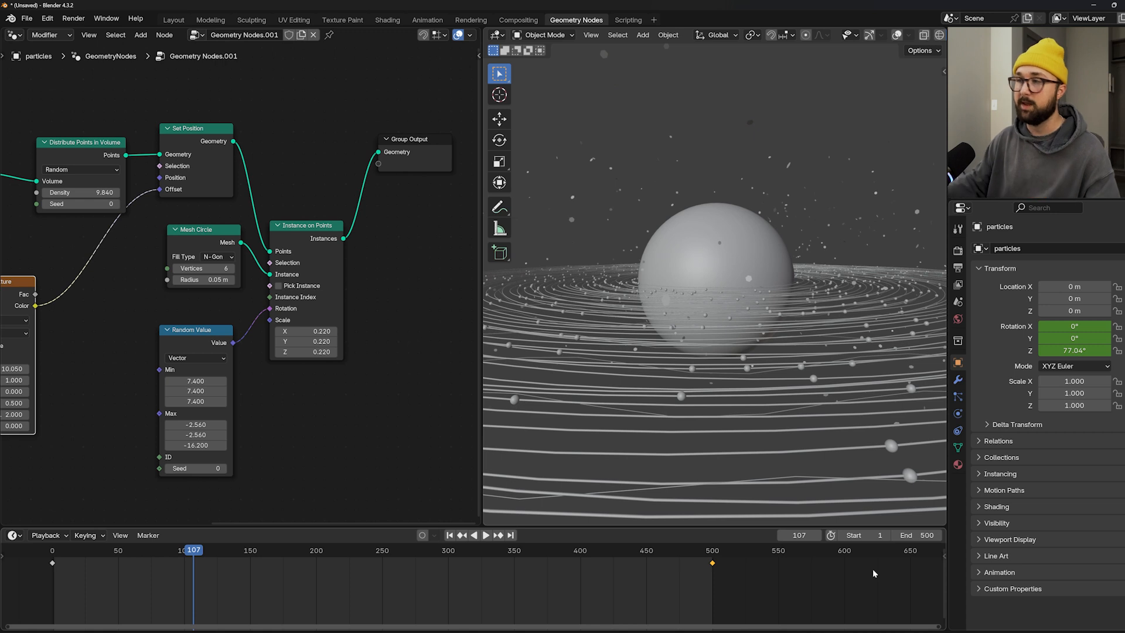
{"action": "key", "text": "space"}
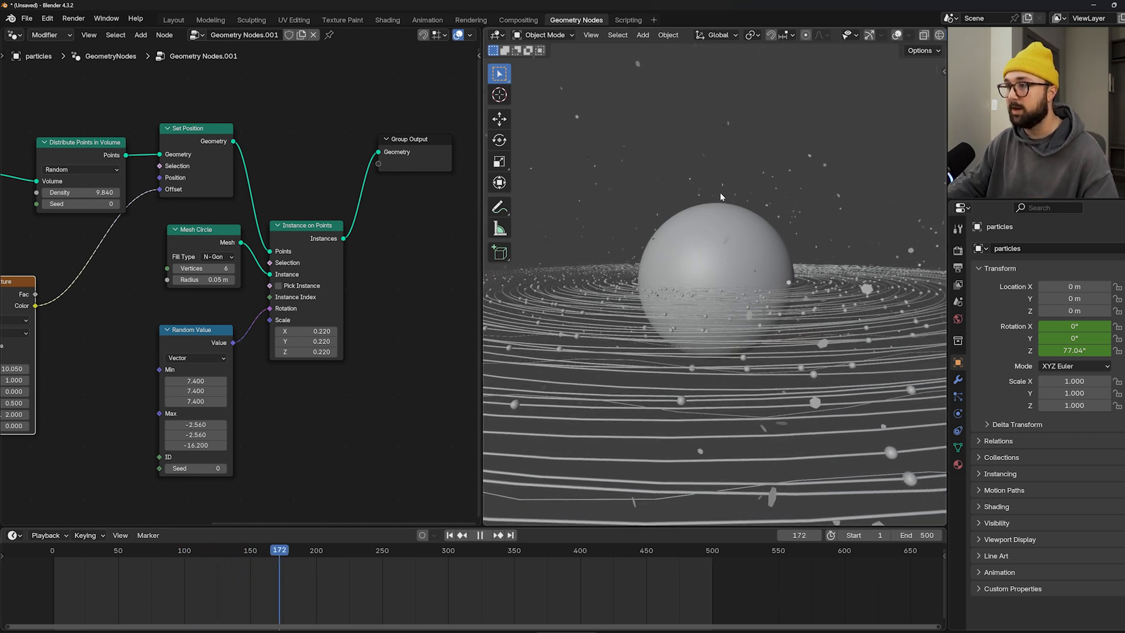
{"action": "key", "text": "space"}
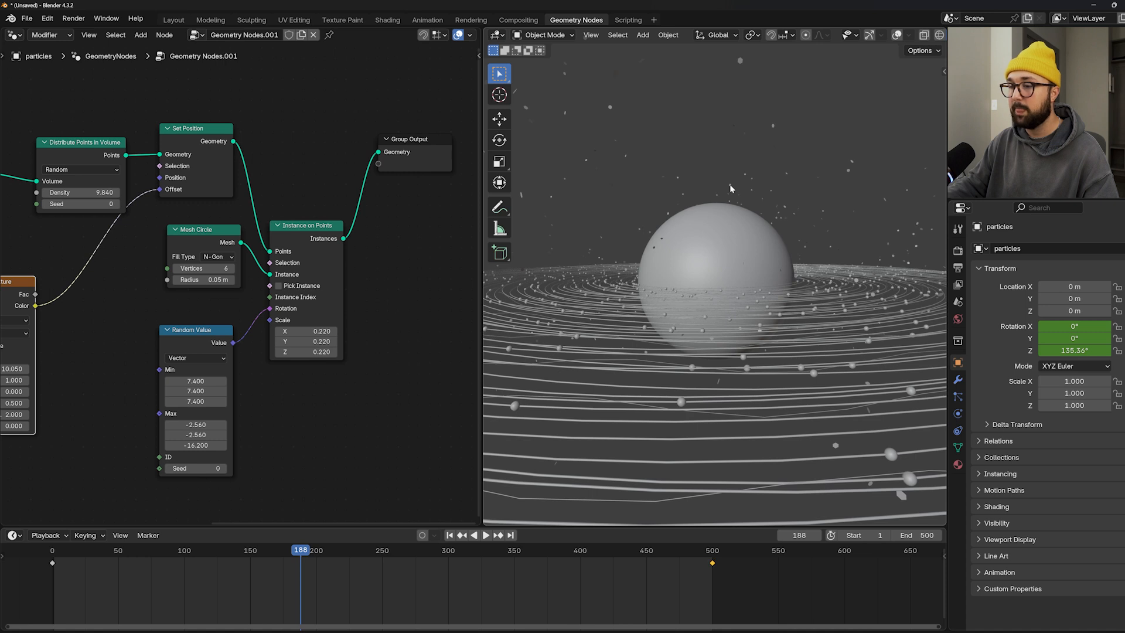
{"action": "left_click", "coordinate": [450, 535]}
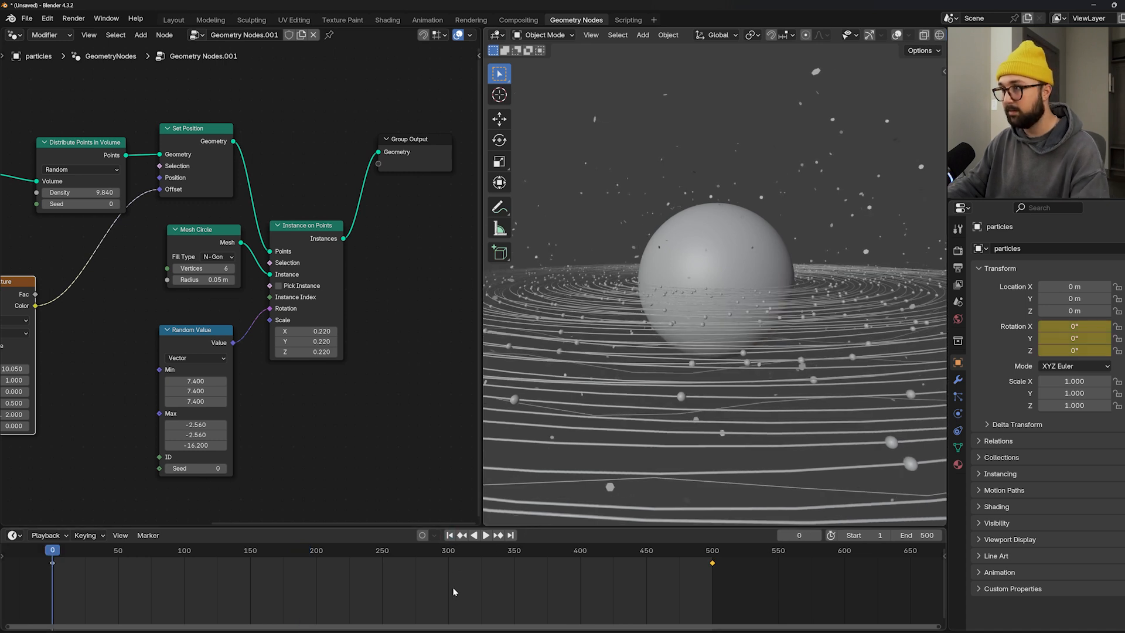
- Set the Random Value node's Max X and Y to 3.910 and keyframe the Max vector at frames 0 and 500
{"action": "left_click_drag", "start_coordinate": [190, 426], "coordinate": [188, 426]}
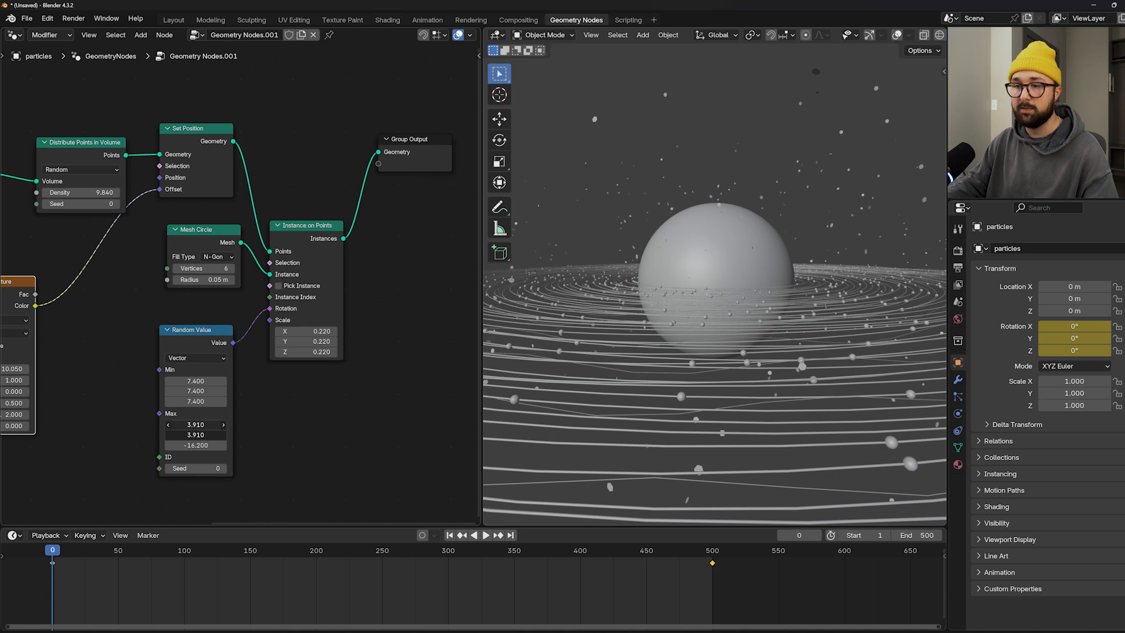
{"action": "key", "text": "Return"}
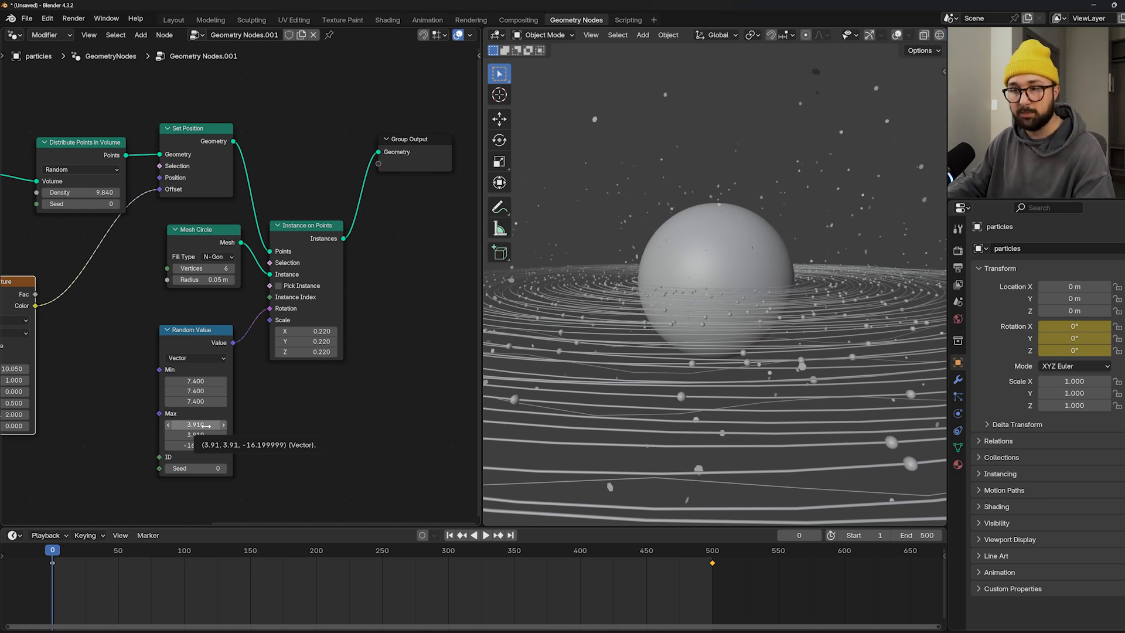
{"action": "key", "text": "i"}
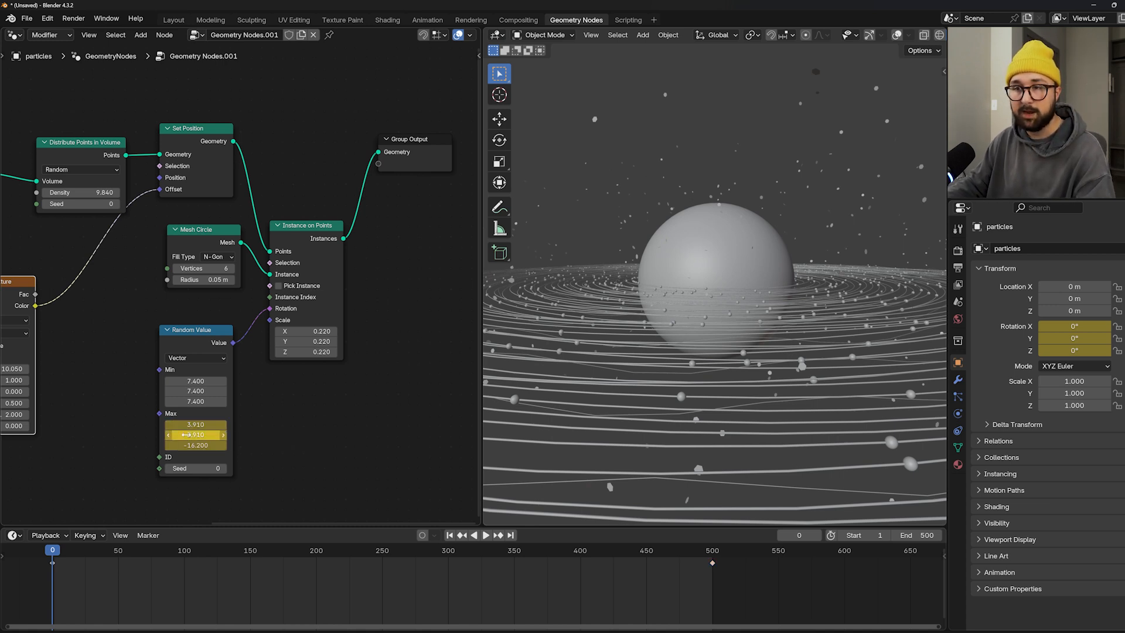
{"action": "middle_click_drag", "start_coordinate": [193, 434], "coordinate": [230, 406]}
{"action": "scroll", "coordinate": [229, 416], "scroll_direction": "up", "scroll_amount": 2}
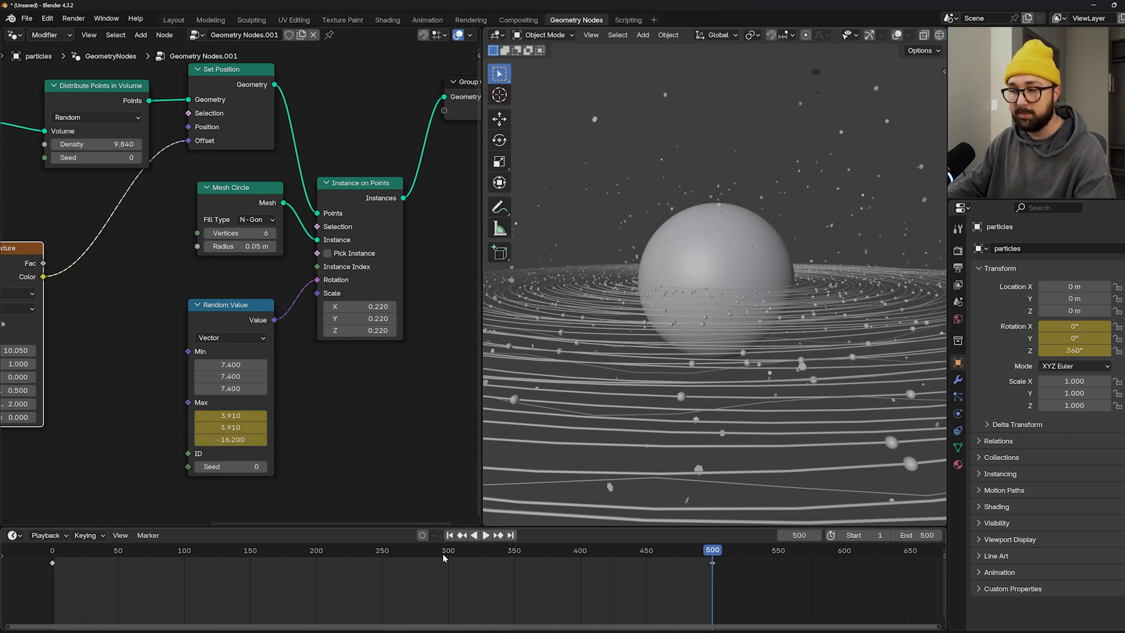
- Keyframe the Random Value node's Max X and Y at 22.840 on frame 293, preview the motion and return to frame 0
{"action": "left_click_drag", "start_coordinate": [444, 555], "coordinate": [440, 556]}
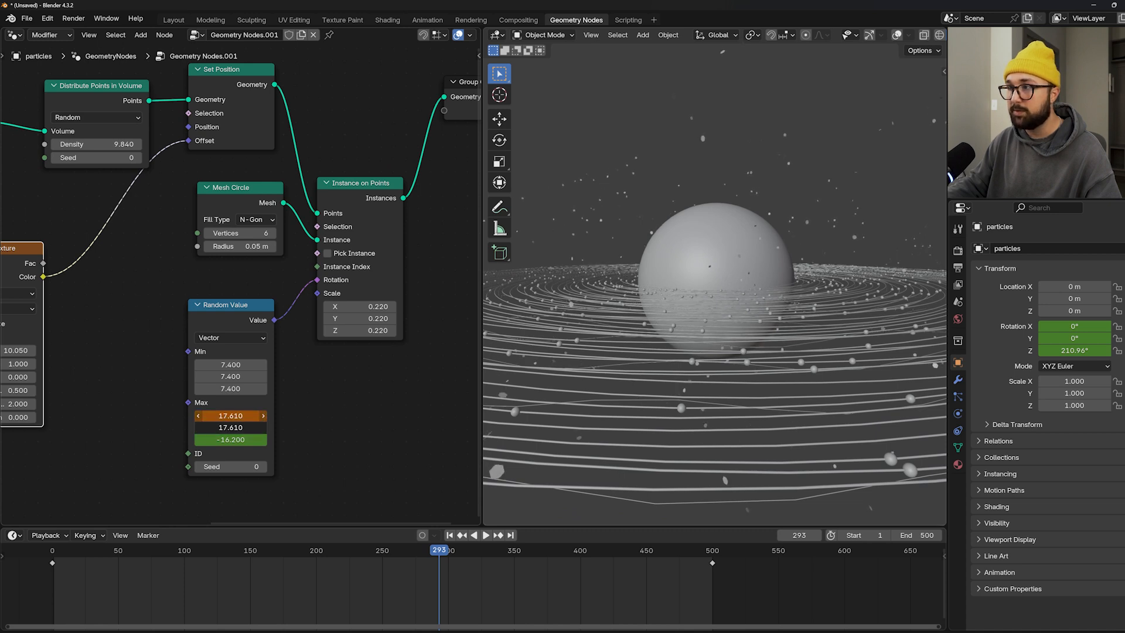
{"action": "left_click_drag", "start_coordinate": [230, 415], "coordinate": [230, 416]}
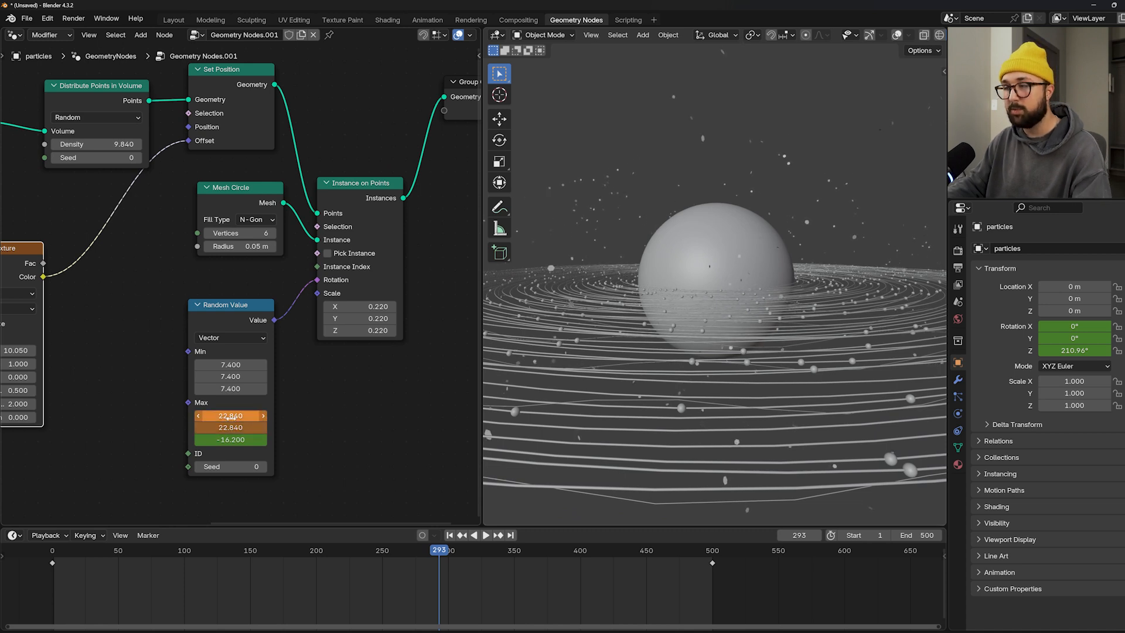
{"action": "key", "text": "i"}
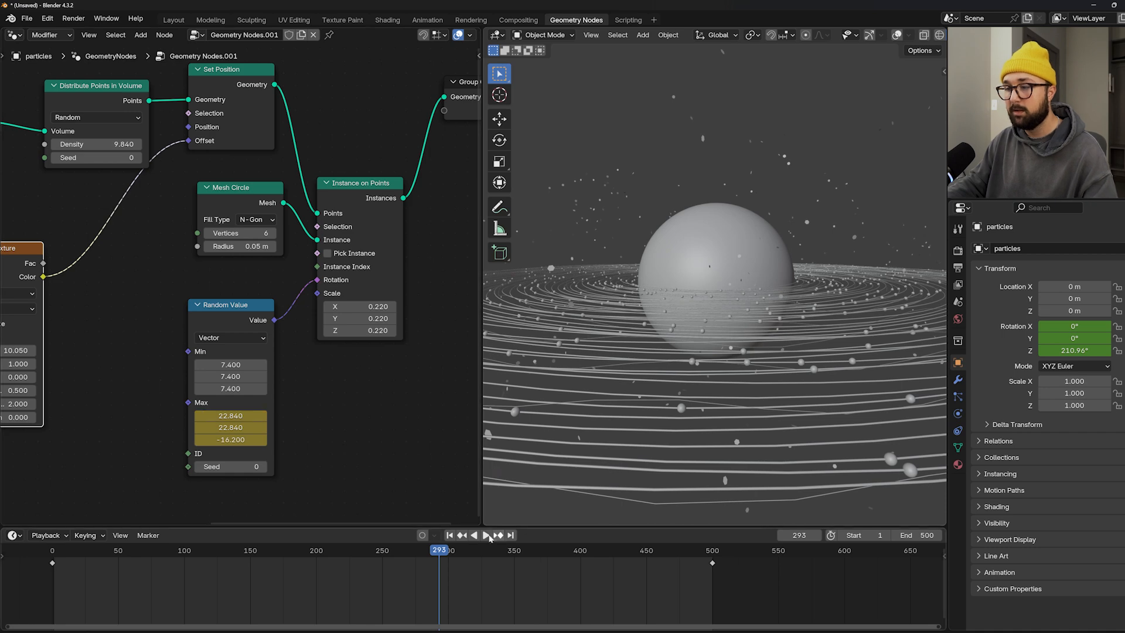
{"action": "left_click", "coordinate": [210, 556]}
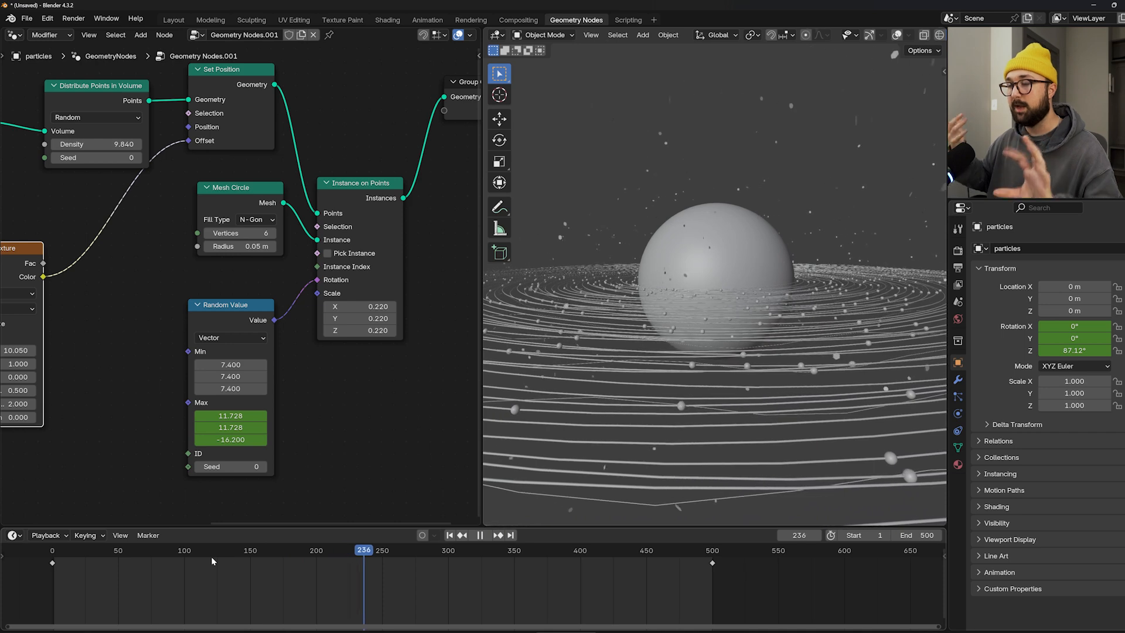
{"action": "left_click", "coordinate": [449, 534]}
{"action": "key", "text": "Left"}
- Set the Noise Texture node's W value to 0
{"action": "middle_click_drag", "start_coordinate": [154, 246], "coordinate": [331, 214]}
{"action": "scroll", "coordinate": [332, 215], "scroll_direction": "down", "scroll_amount": 1}
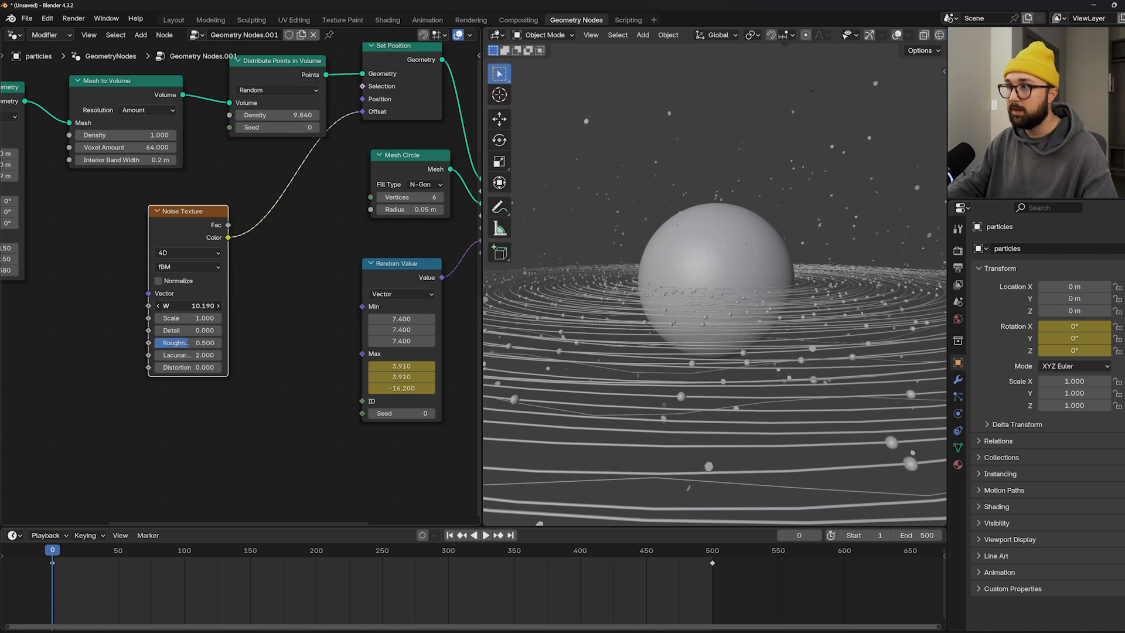
{"action": "left_click_drag", "start_coordinate": [187, 305], "coordinate": [199, 305]}
{"action": "left_click", "coordinate": [199, 305]}
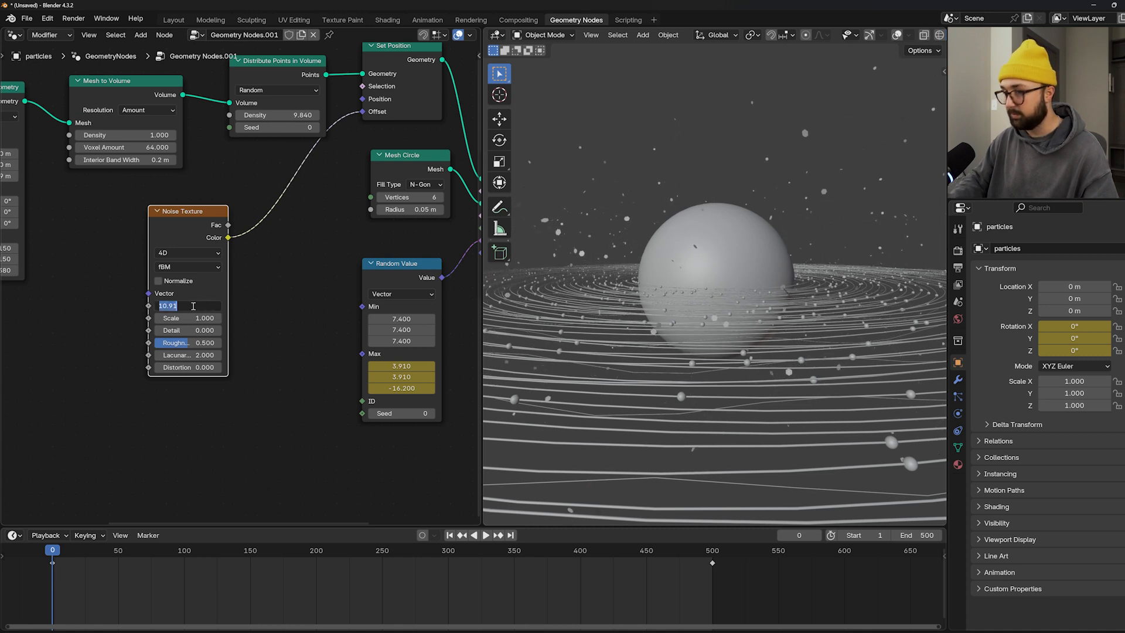
{"action": "type", "text": "0"}
{"action": "key", "text": "Return"}
- Move the Noise Texture node away from the Set Position node and place a duplicate of it directly below
{"action": "left_click_drag", "start_coordinate": [227, 217], "coordinate": [166, 200]}
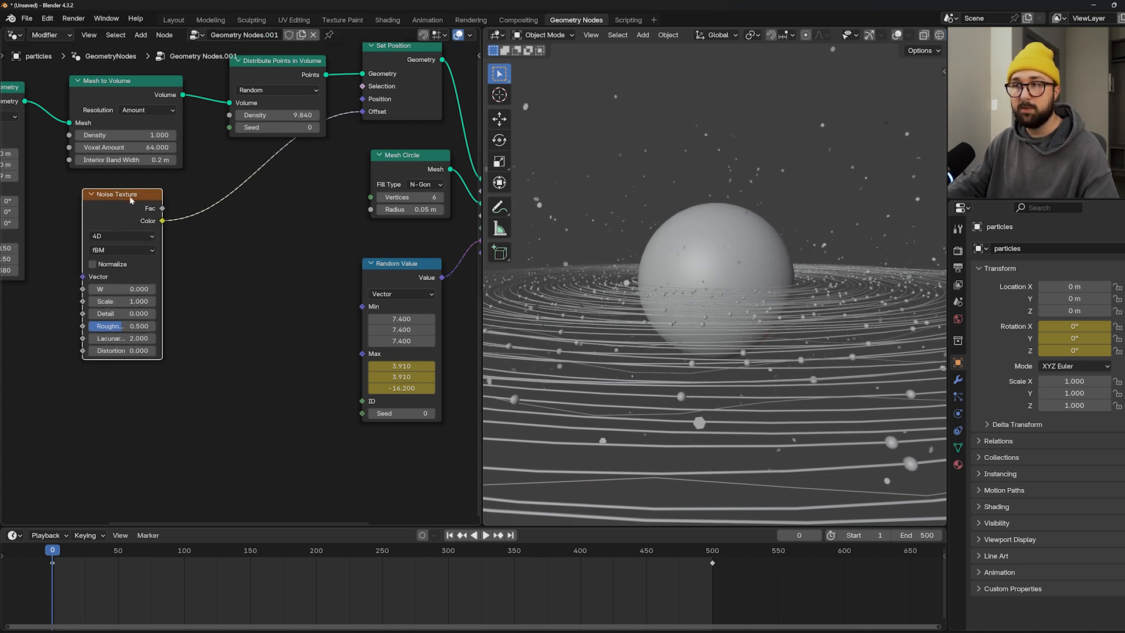
{"action": "middle_click_drag", "start_coordinate": [131, 199], "coordinate": [222, 182]}
{"action": "key", "text": "shift+d"}
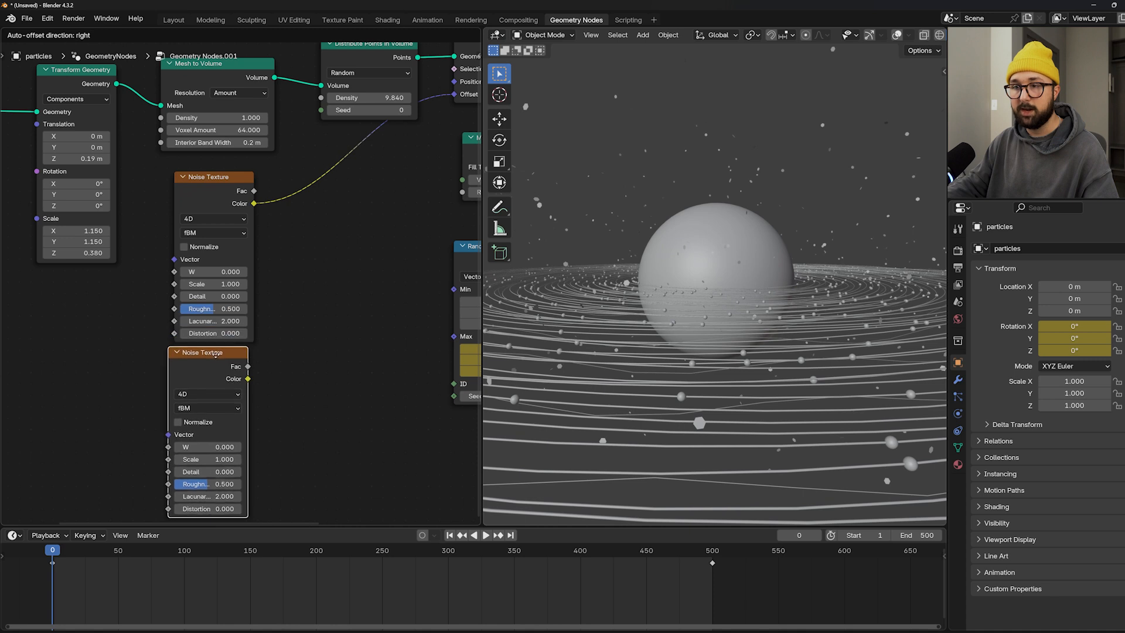
{"action": "left_click", "coordinate": [217, 359]}
- Insert a Mix Color node between the Noise Texture and the Set Position offset, and connect the duplicate noise's Color to input B
{"action": "key", "text": "shift+a"}
{"action": "left_click", "coordinate": [369, 231]}
{"action": "type", "text": "mix"}
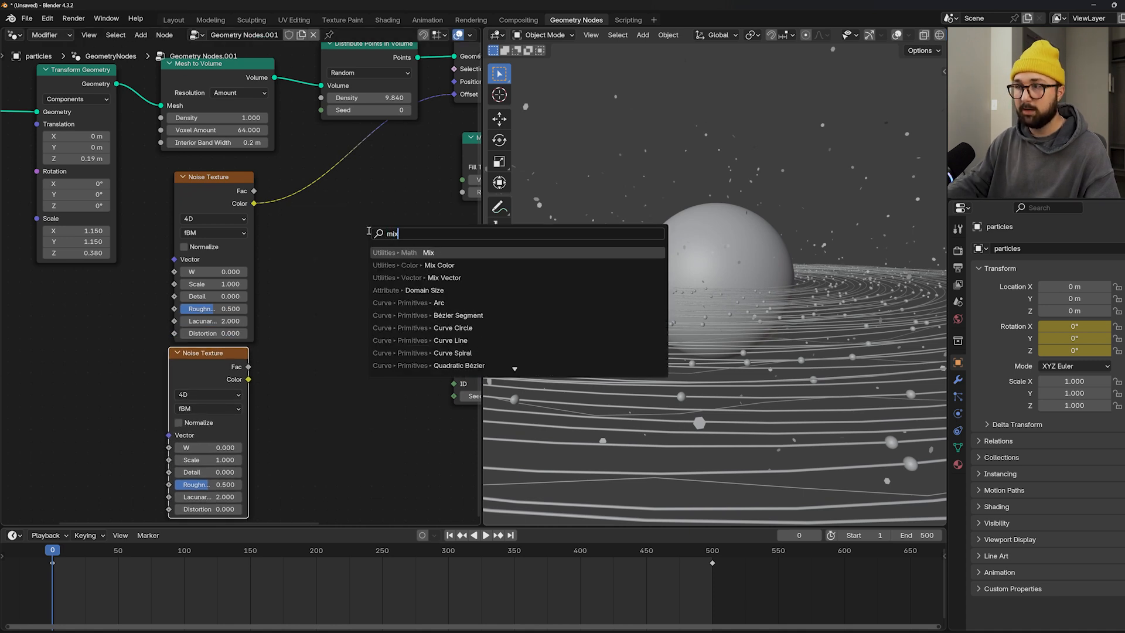
{"action": "left_click", "coordinate": [421, 264]}
{"action": "left_click", "coordinate": [302, 178]}
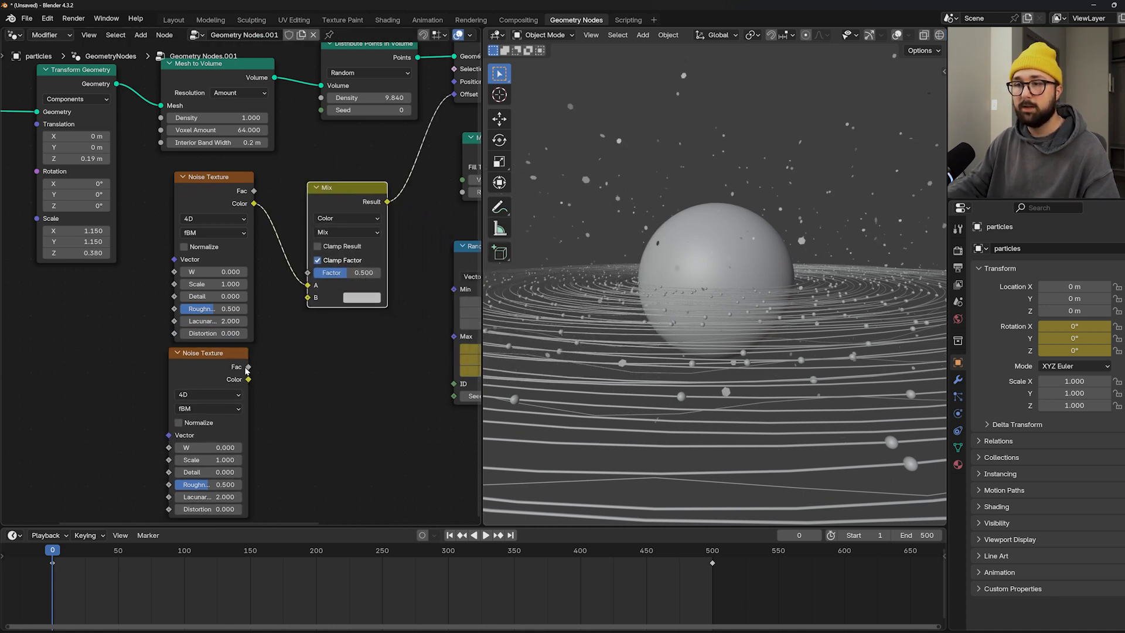
{"action": "left_click_drag", "start_coordinate": [248, 379], "coordinate": [278, 361]}
{"action": "left_click_drag", "start_coordinate": [304, 305], "coordinate": [304, 305]}
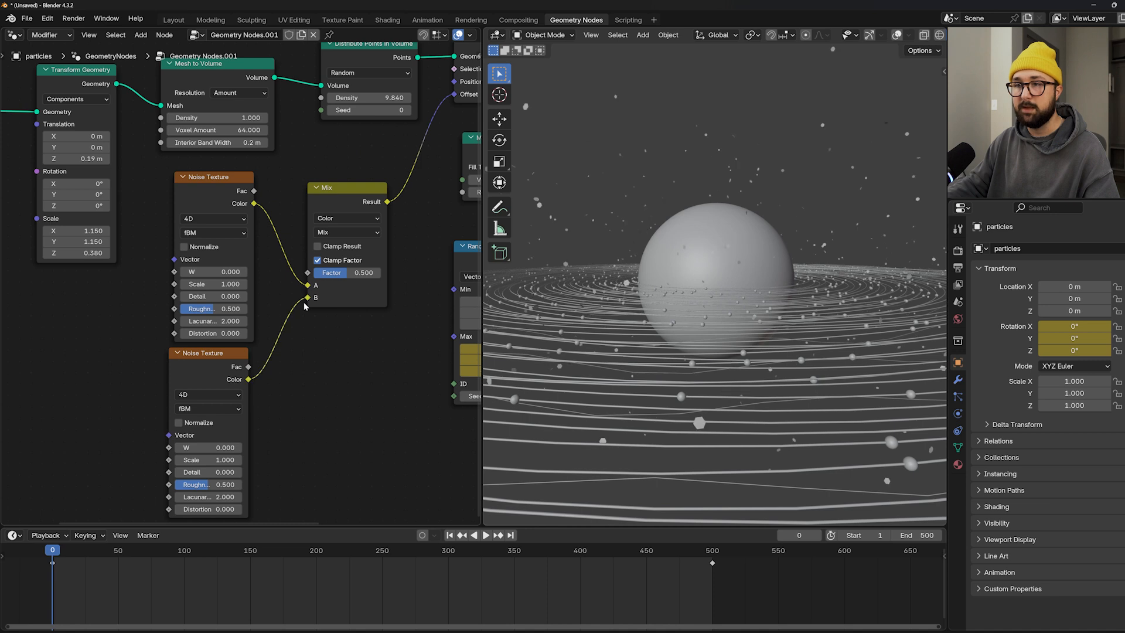
- Keyframe the upper Noise Texture's W from 0 to 3 and the Mix factor from 0 to 1 between frames 0 and 500
{"action": "left_click_drag", "start_coordinate": [209, 189], "coordinate": [207, 185]}
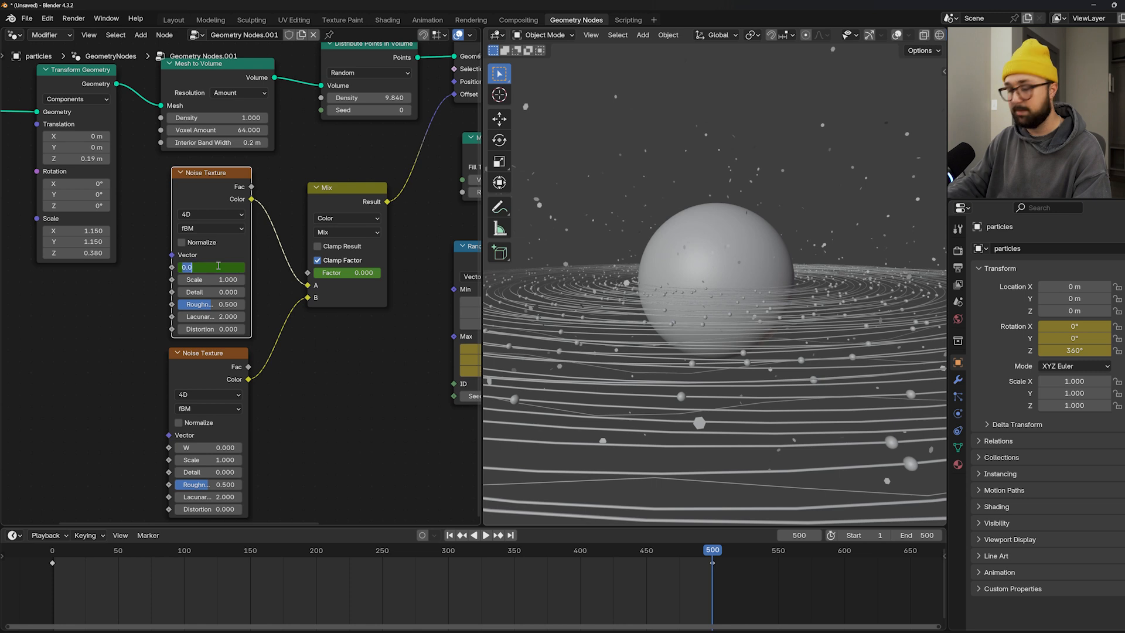
{"action": "key", "text": "Return"}
{"action": "key", "text": "i"}
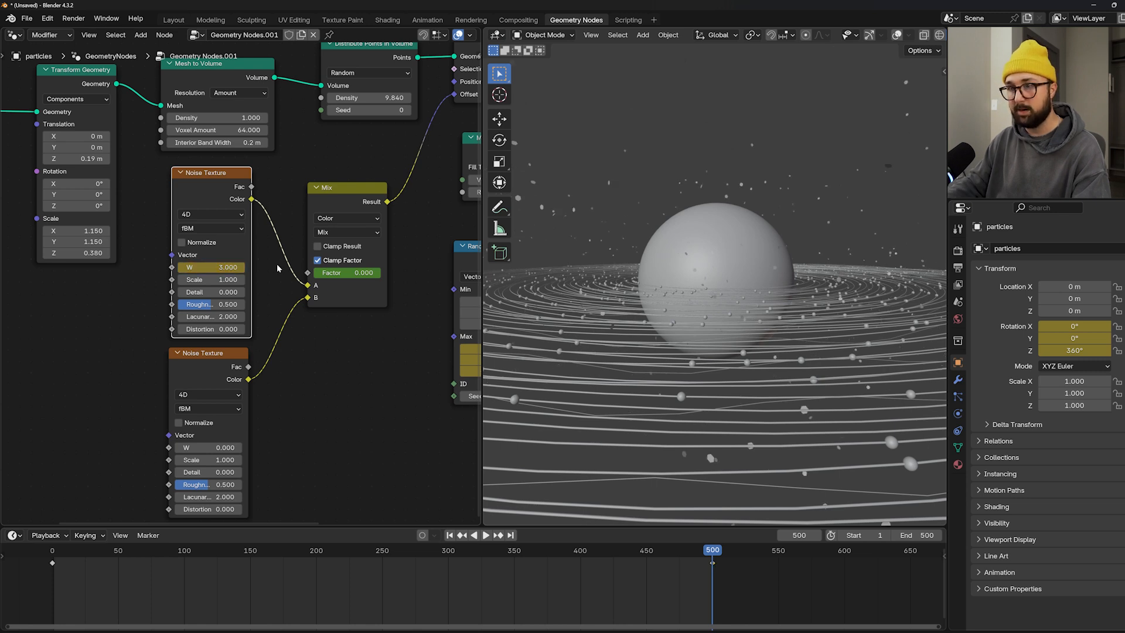
{"action": "left_click_drag", "start_coordinate": [344, 279], "coordinate": [376, 276]}
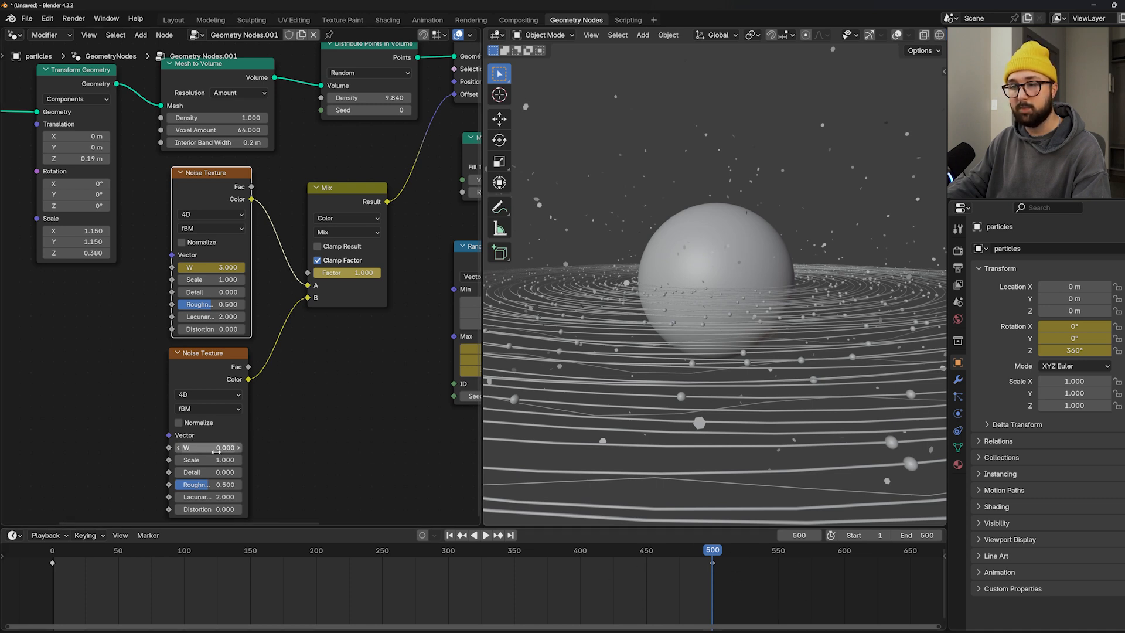
- Keyframe the lower Noise Texture's W at -3 on frame 0 and play back the animation
{"action": "left_click", "coordinate": [450, 534]}
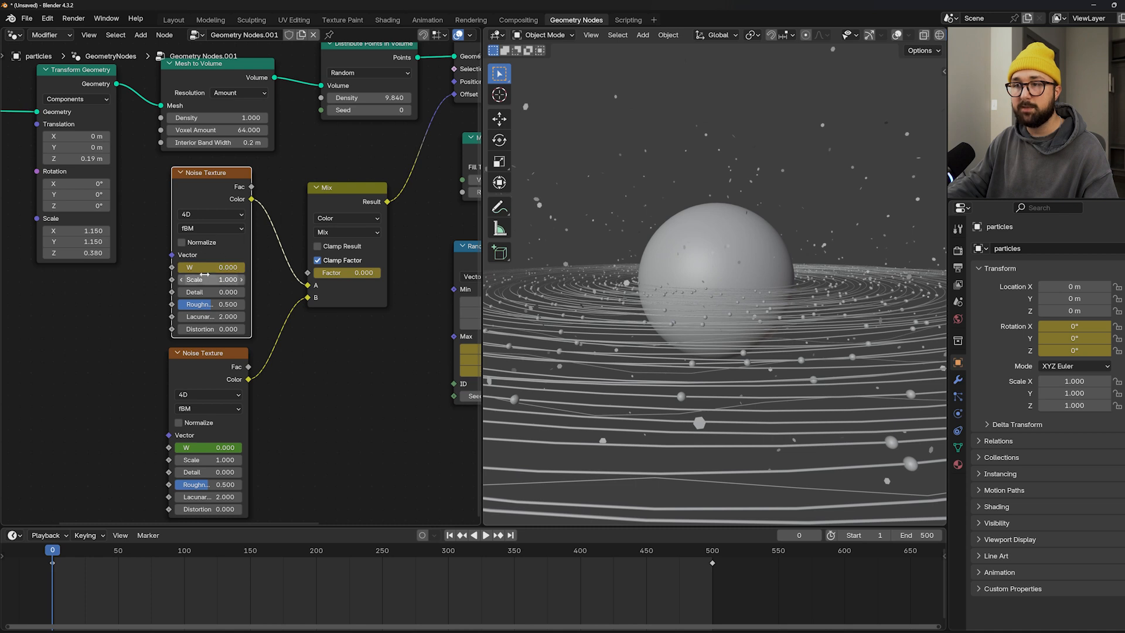
{"action": "left_click", "coordinate": [226, 448]}
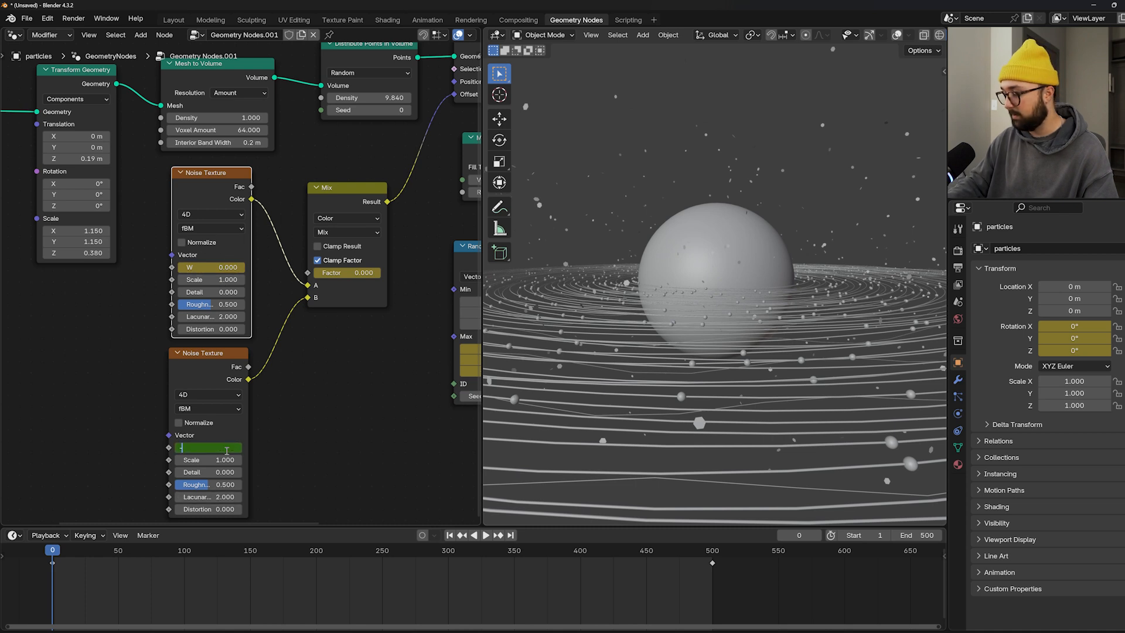
{"action": "key", "text": "i"}
{"action": "key", "text": "space"}
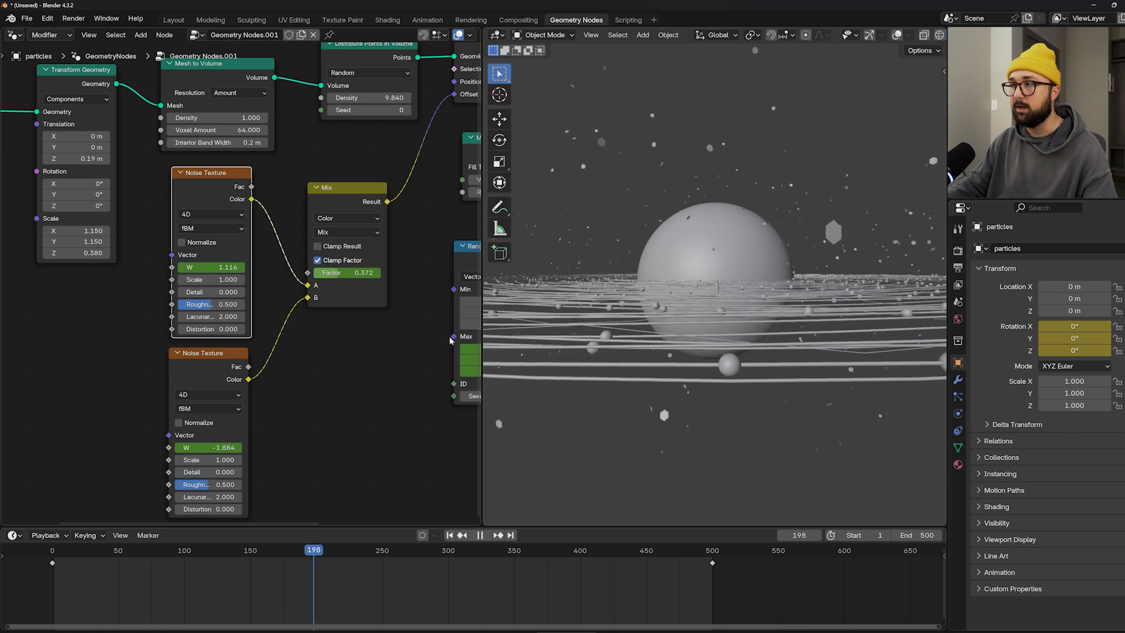
{"action": "key", "text": "space"}
- Raise the Random Value node's Max X and Y to 56.840 at the frame 293 keyframe and replay from the start
{"action": "middle_click_drag", "start_coordinate": [402, 328], "coordinate": [271, 350]}
{"action": "left_click", "coordinate": [340, 284]}
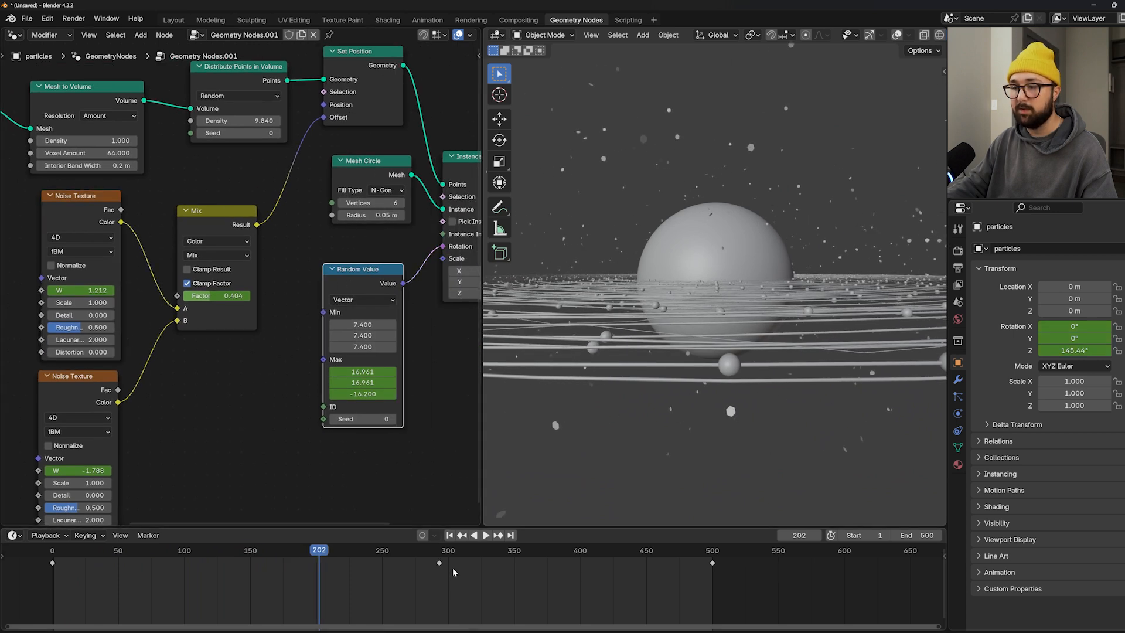
{"action": "left_click", "coordinate": [439, 554]}
{"action": "key", "text": "space"}
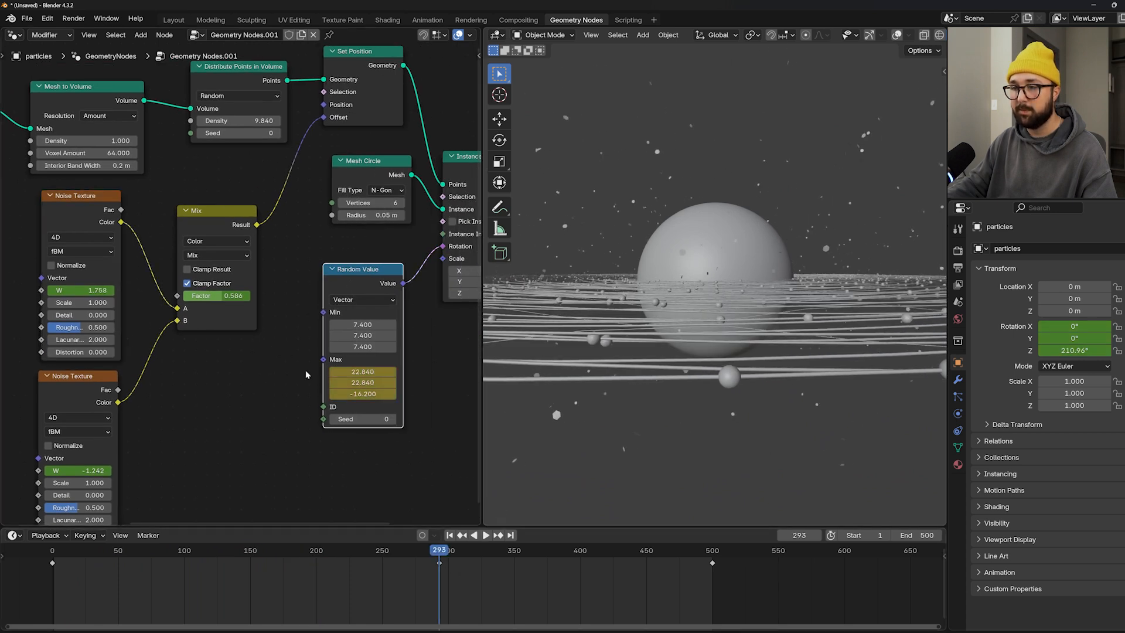
{"action": "left_click_drag", "start_coordinate": [366, 372], "coordinate": [378, 371]}
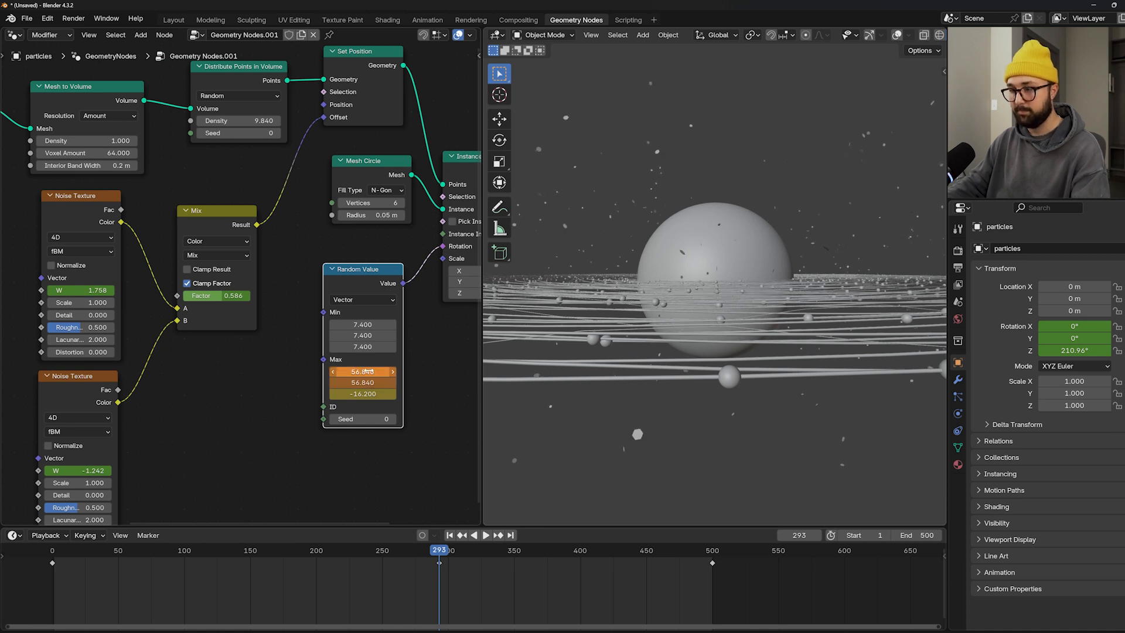
{"action": "key", "text": "i"}
{"action": "left_click", "coordinate": [449, 535]}
{"action": "key", "text": "space"}
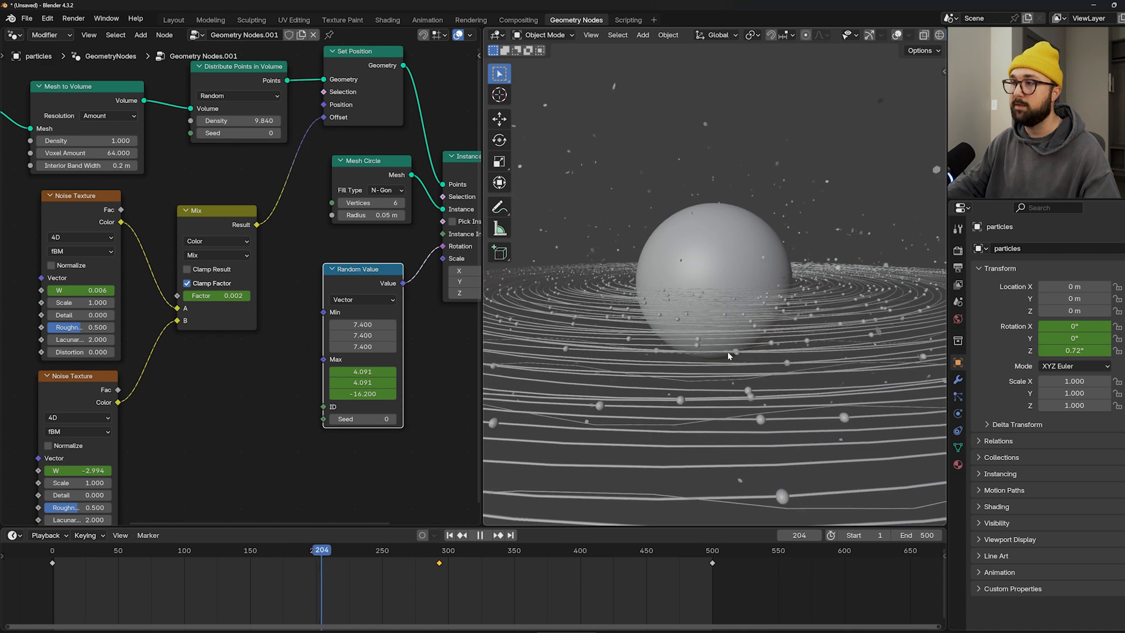
- Set the Distribute Points in Volume density to 12.640 and stop playback
{"action": "left_click_drag", "start_coordinate": [239, 121], "coordinate": [280, 121]}
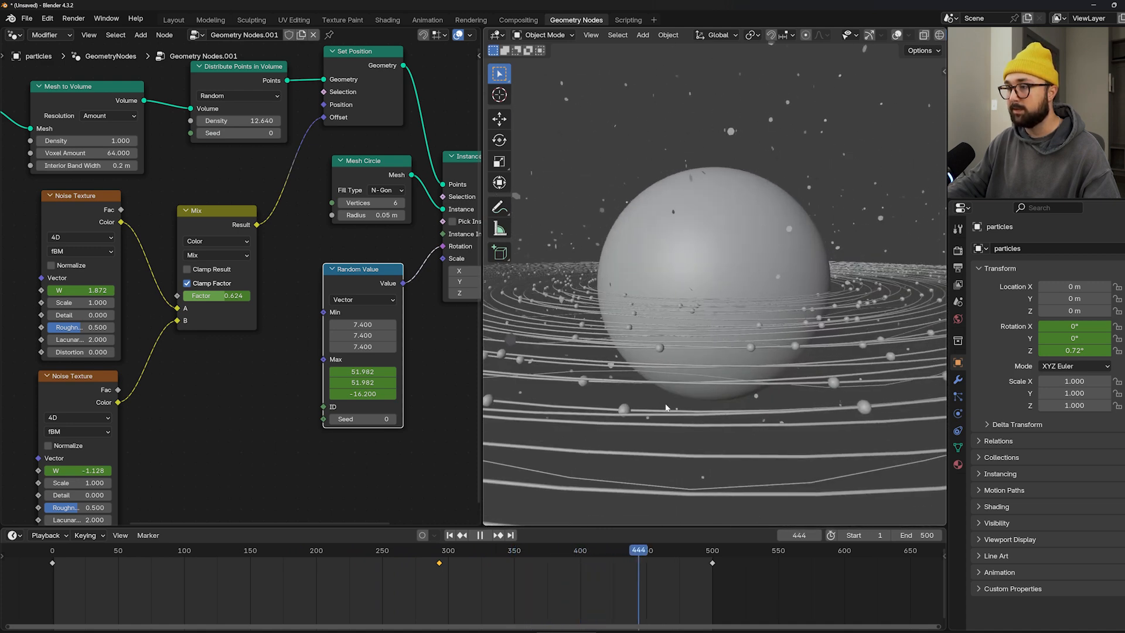
{"action": "key", "text": "space"}
{"action": "scroll", "coordinate": [631, 380], "scroll_direction": "down", "scroll_amount": 2}
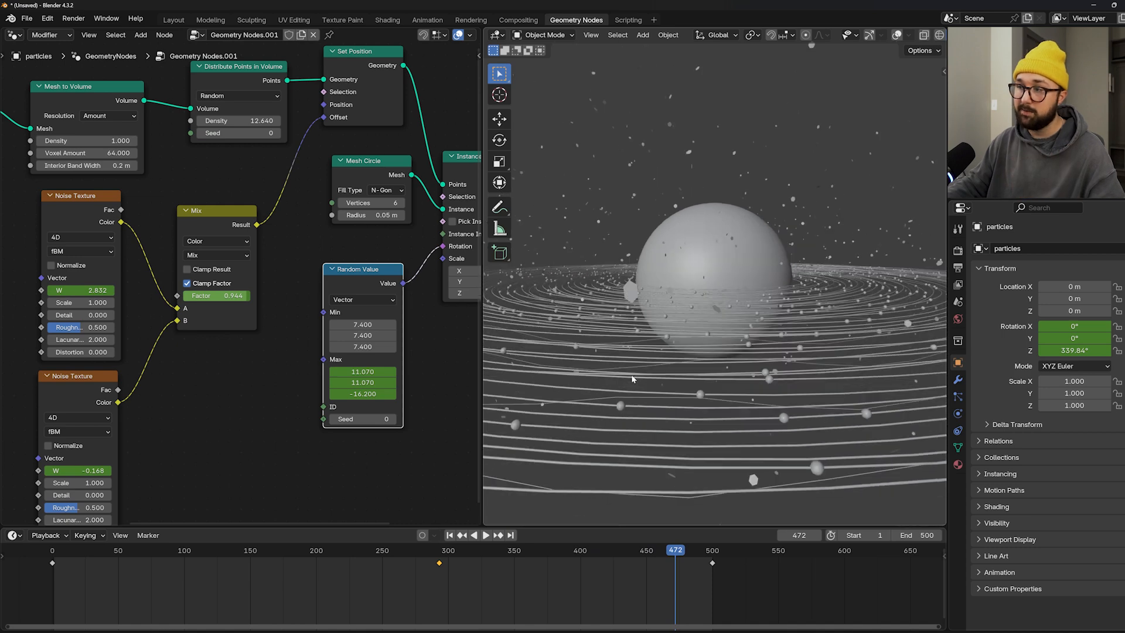
- Raise the Resolution of the upper Spiral node in the spiral ring object and check the rings in playback
{"action": "left_click", "coordinate": [652, 396]}
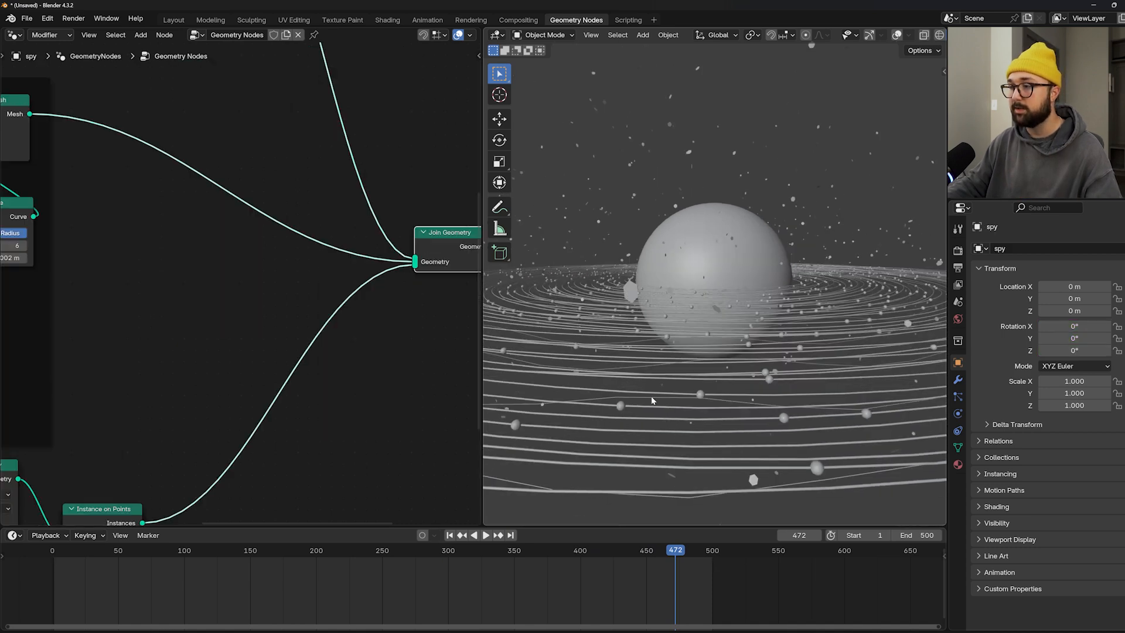
{"action": "scroll", "coordinate": [258, 274], "scroll_direction": "down", "scroll_amount": 3}
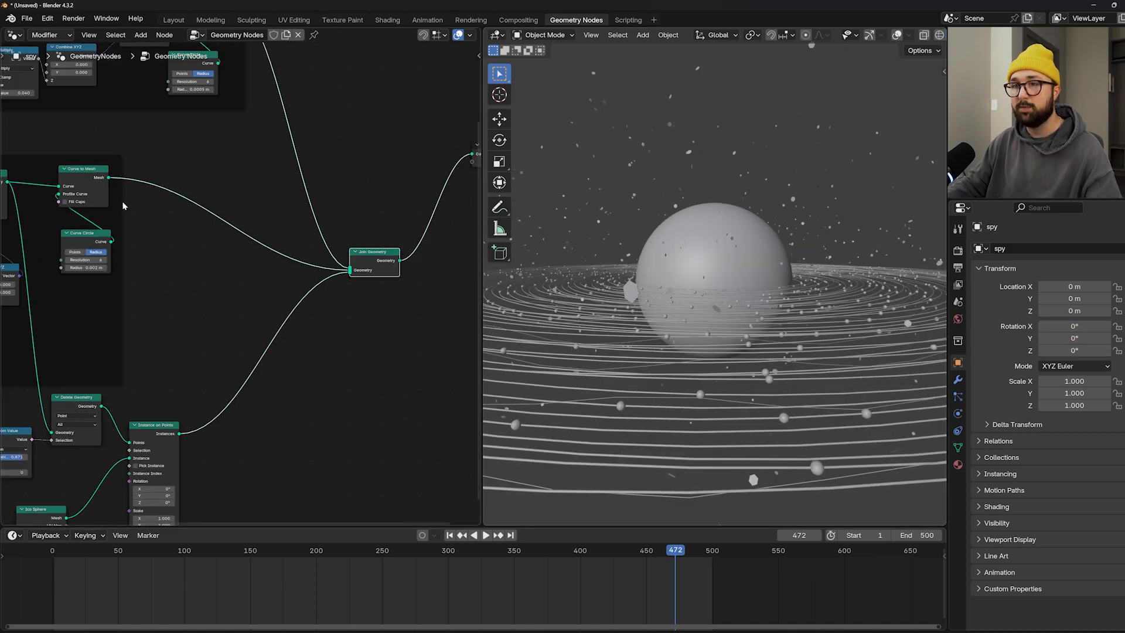
{"action": "middle_click_drag", "start_coordinate": [81, 190], "coordinate": [323, 276]}
{"action": "scroll", "coordinate": [680, 372], "scroll_direction": "up", "scroll_amount": 3}
{"action": "middle_click_drag", "start_coordinate": [681, 371], "coordinate": [793, 378]}
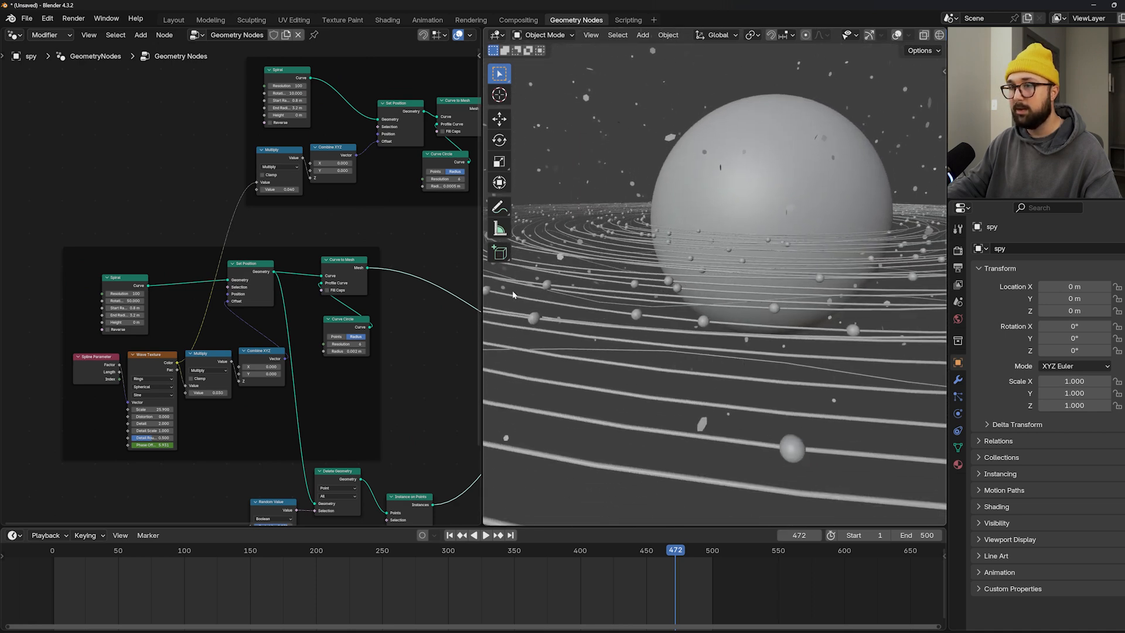
{"action": "middle_click_drag", "start_coordinate": [288, 85], "coordinate": [255, 209]}
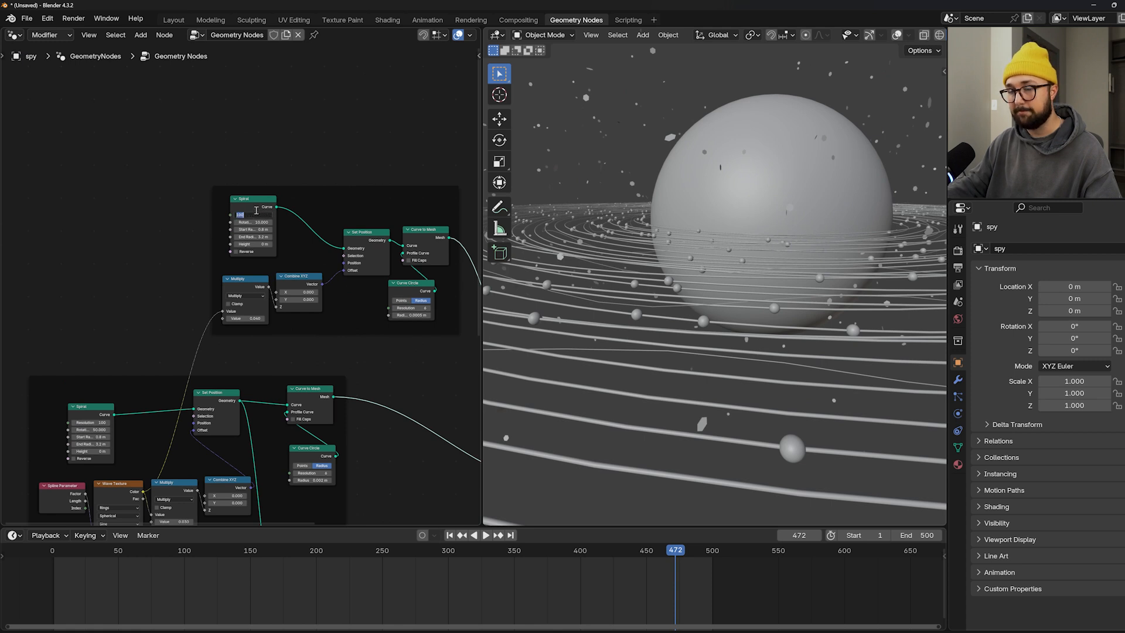
{"action": "type", "text": "0"}
{"action": "key", "text": "Return"}
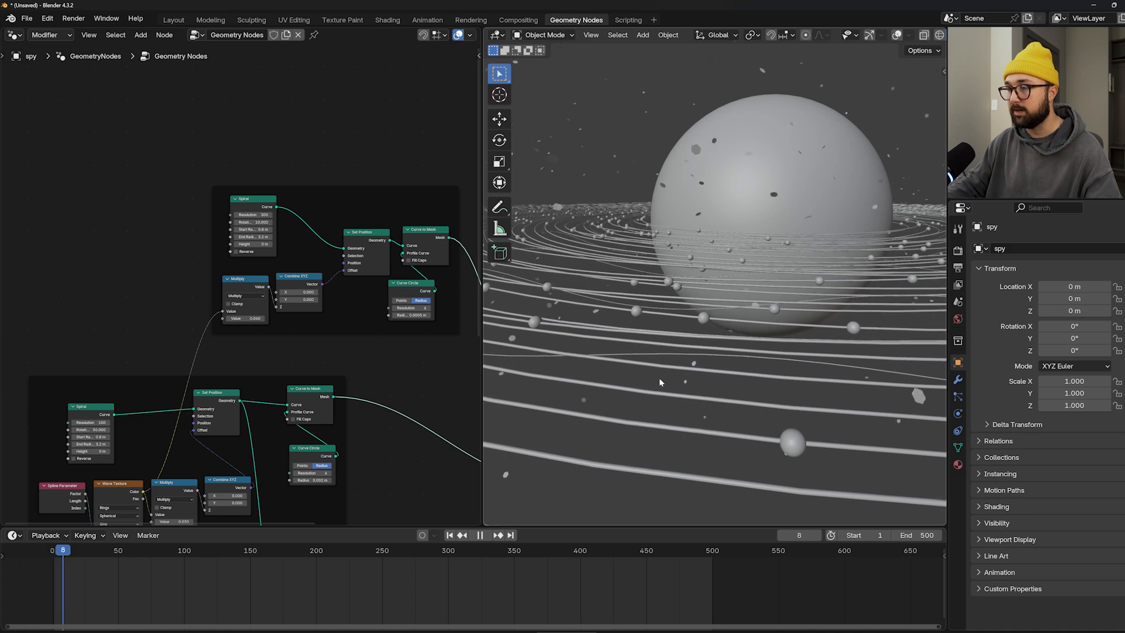
{"action": "key", "text": "space"}
{"action": "scroll", "coordinate": [659, 375], "scroll_direction": "down", "scroll_amount": 4}
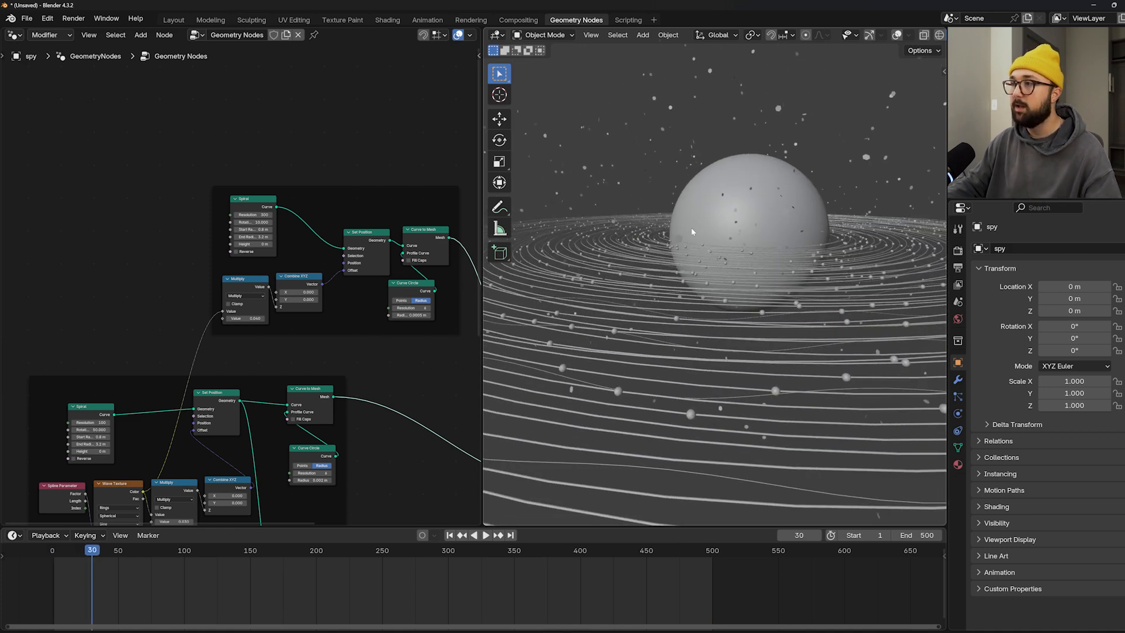
- Switch to the Shading workspace and select the planet sphere
{"action": "left_click", "coordinate": [384, 21]}
{"action": "scroll", "coordinate": [536, 261], "scroll_direction": "up", "scroll_amount": 6}
{"action": "left_click", "coordinate": [551, 296]}
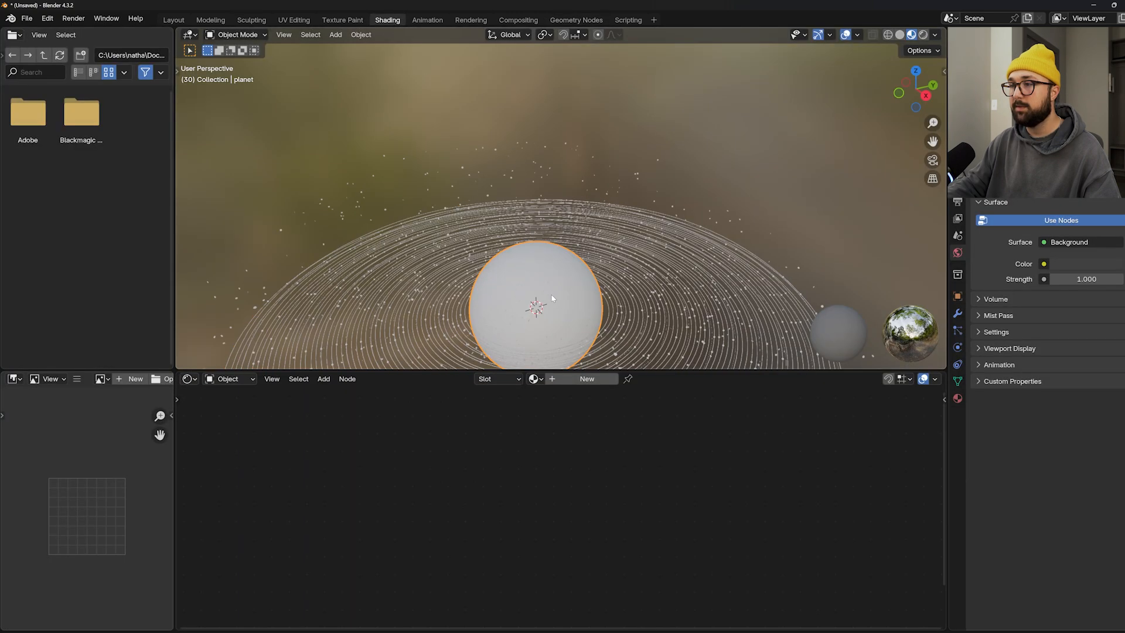
{"action": "middle_click_drag", "start_coordinate": [557, 299], "coordinate": [577, 234], "text": "shift"}
{"action": "scroll", "coordinate": [577, 248], "scroll_direction": "up", "scroll_amount": 3}
{"action": "middle_click_drag", "start_coordinate": [578, 234], "coordinate": [579, 164], "text": "shift"}
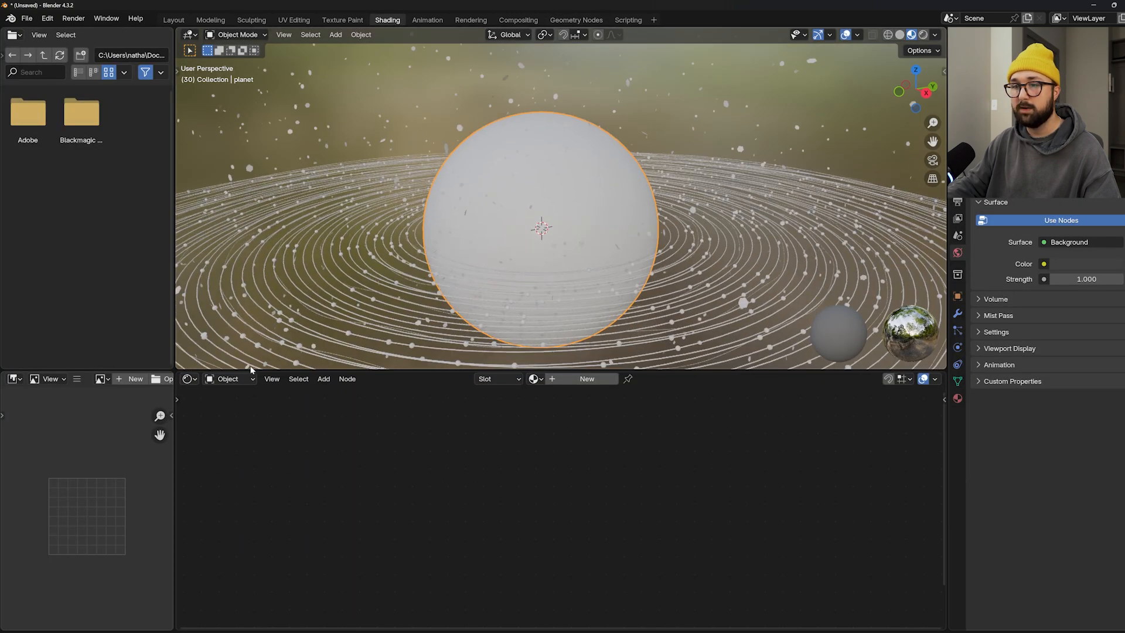
- Remove the file browser area, turn the image editor into a short timeline strip, and enlarge the shader editor
{"action": "left_click_drag", "start_coordinate": [175, 365], "coordinate": [146, 372]}
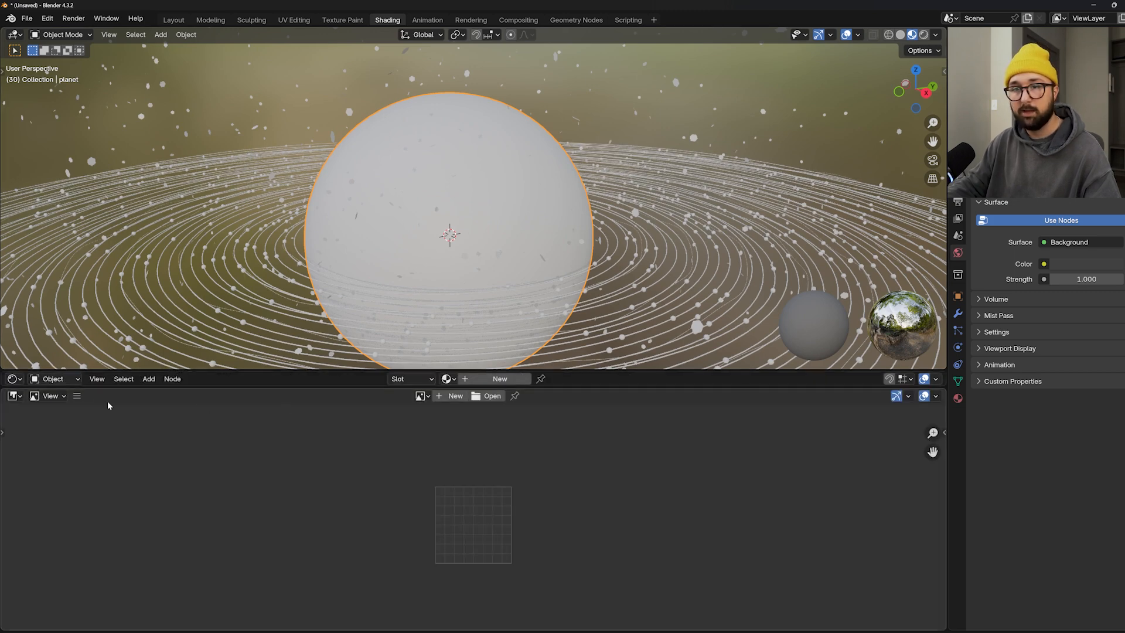
{"action": "left_click", "coordinate": [12, 396]}
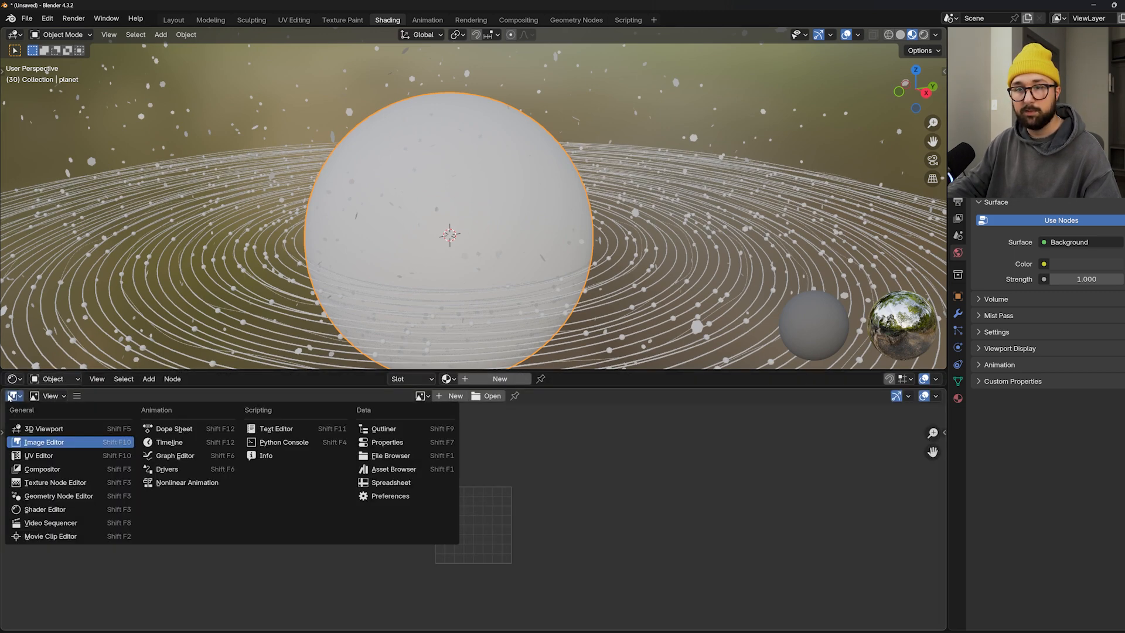
{"action": "left_click", "coordinate": [12, 378]}
{"action": "left_click", "coordinate": [12, 378]}
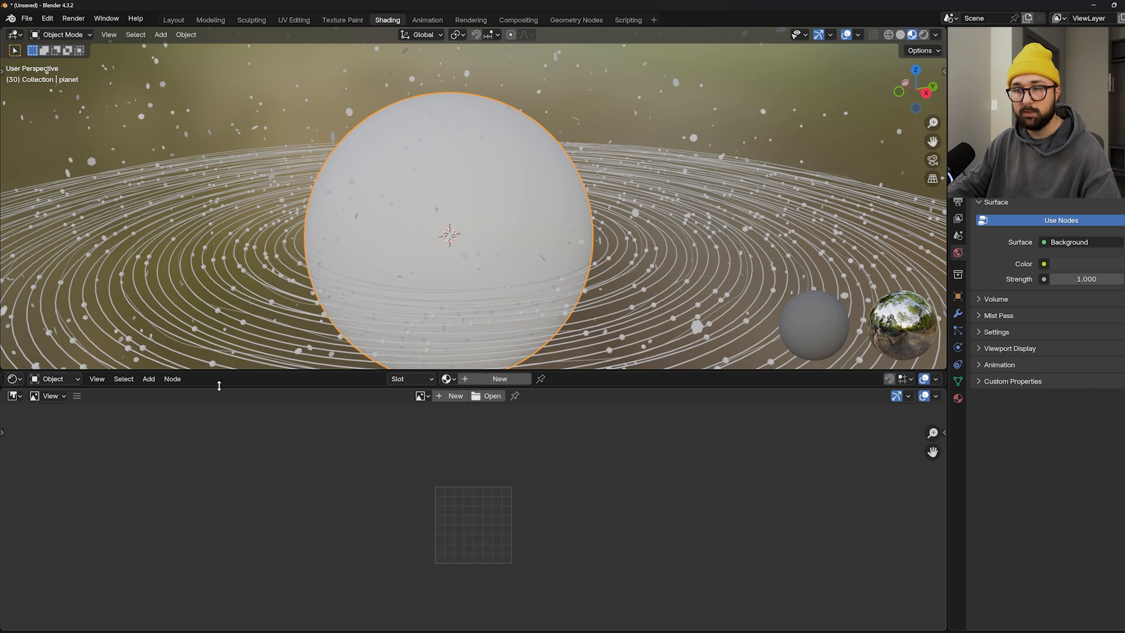
{"action": "left_click", "coordinate": [13, 396]}
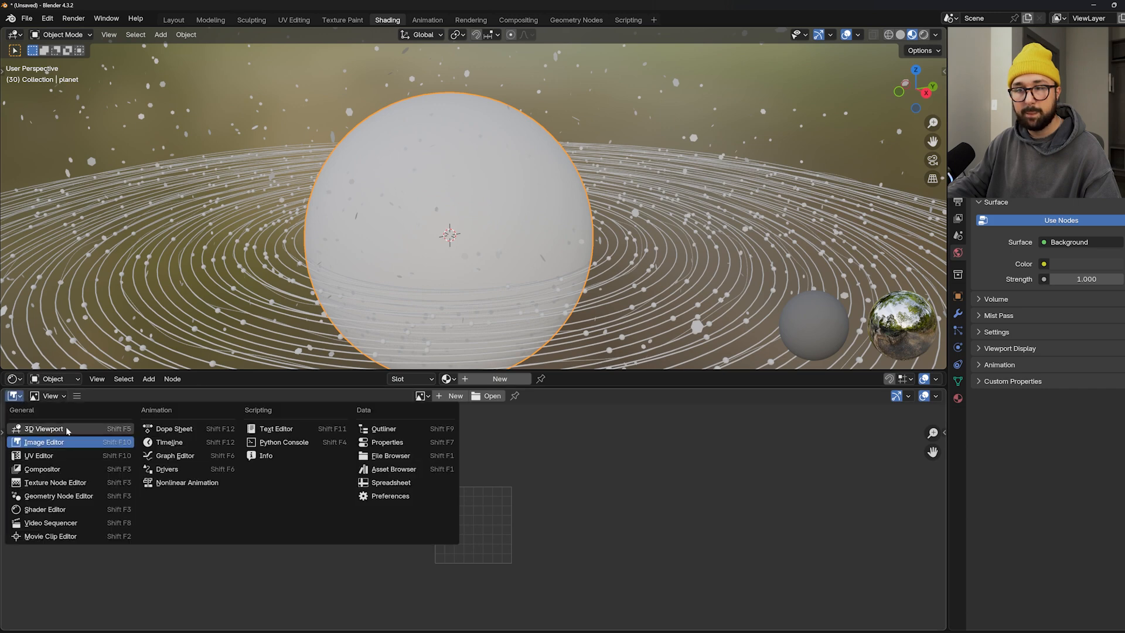
{"action": "left_click", "coordinate": [167, 442]}
{"action": "left_click_drag", "start_coordinate": [226, 388], "coordinate": [221, 568]}
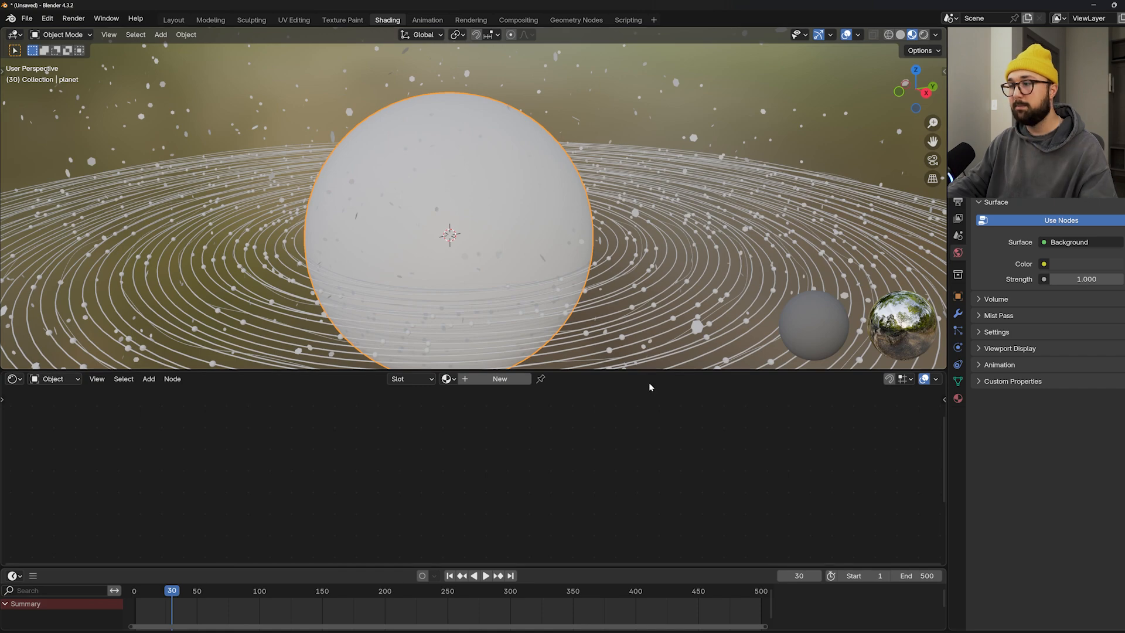
{"action": "left_click_drag", "start_coordinate": [653, 370], "coordinate": [656, 322]}
- Create a new material on the planet sphere
{"action": "scroll", "coordinate": [624, 182], "scroll_direction": "up", "scroll_amount": 4}
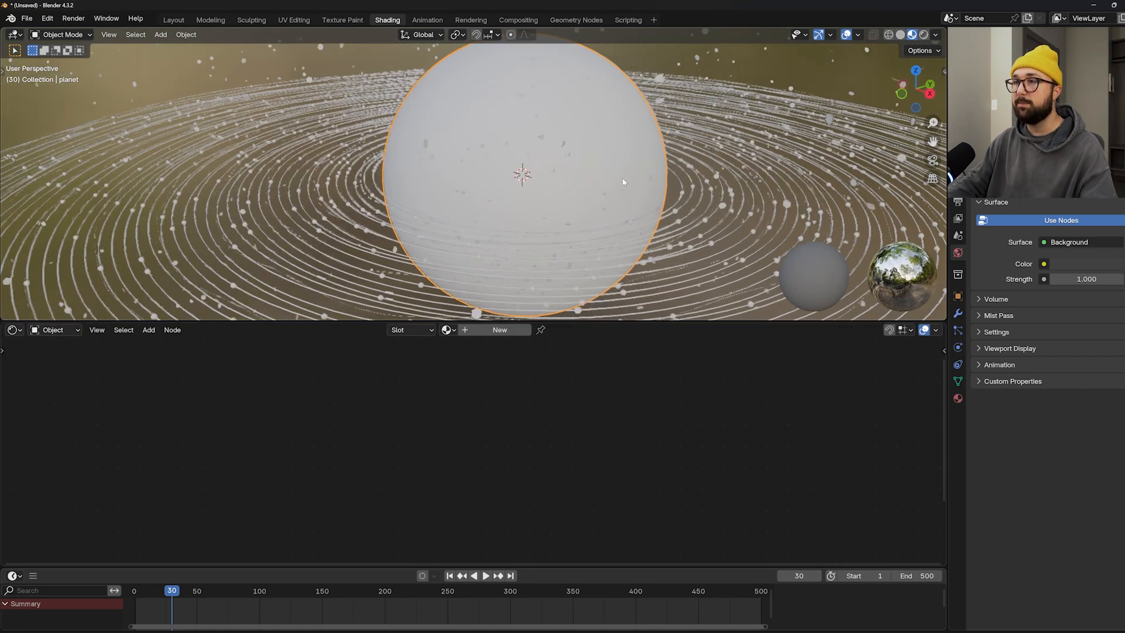
{"action": "scroll", "coordinate": [625, 182], "scroll_direction": "down", "scroll_amount": 1}
{"action": "middle_click_drag", "start_coordinate": [610, 185], "coordinate": [581, 198], "text": "shift"}
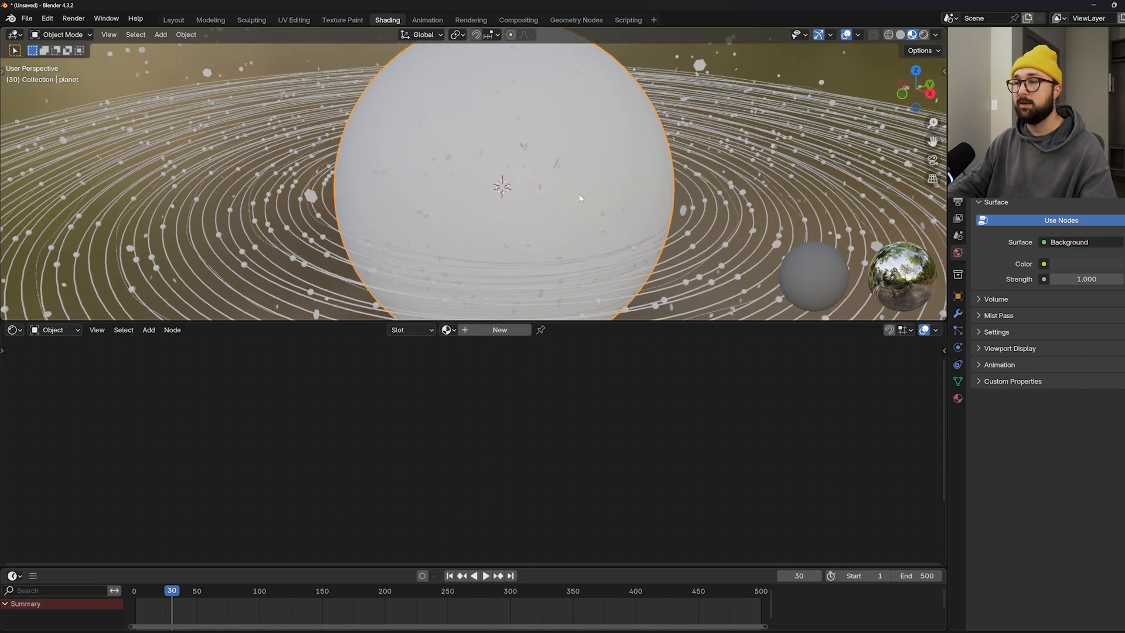
{"action": "left_click", "coordinate": [507, 332]}
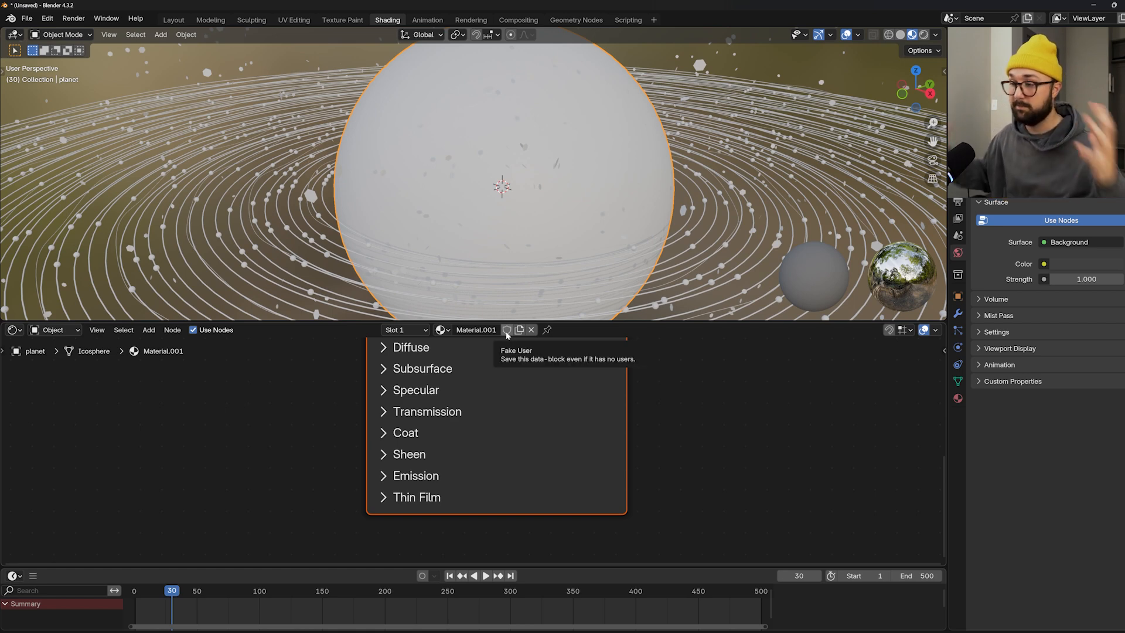
- Add a Color Ramp node to the left of the Principled BSDF in the planet's material
{"action": "scroll", "coordinate": [576, 439], "scroll_direction": "down", "scroll_amount": 4}
{"action": "middle_click_drag", "start_coordinate": [572, 431], "coordinate": [633, 441]}
{"action": "scroll", "coordinate": [497, 436], "scroll_direction": "down", "scroll_amount": 1}
{"action": "key", "text": "shift+a"}
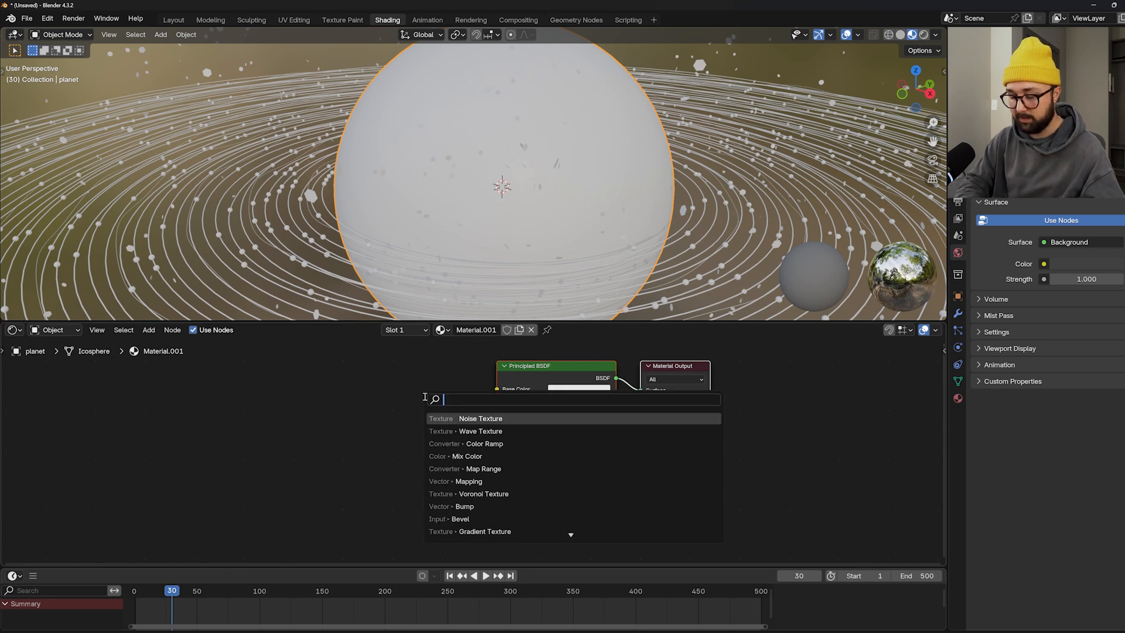
{"action": "type", "text": "color"}
{"action": "left_click", "coordinate": [515, 432]}
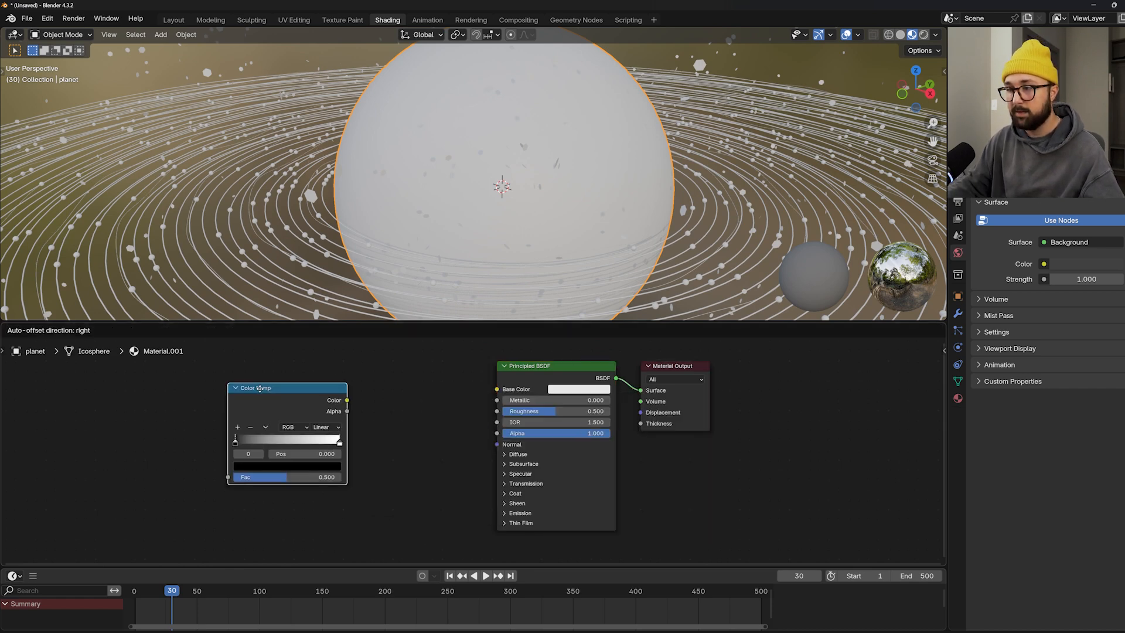
{"action": "left_click", "coordinate": [261, 377]}
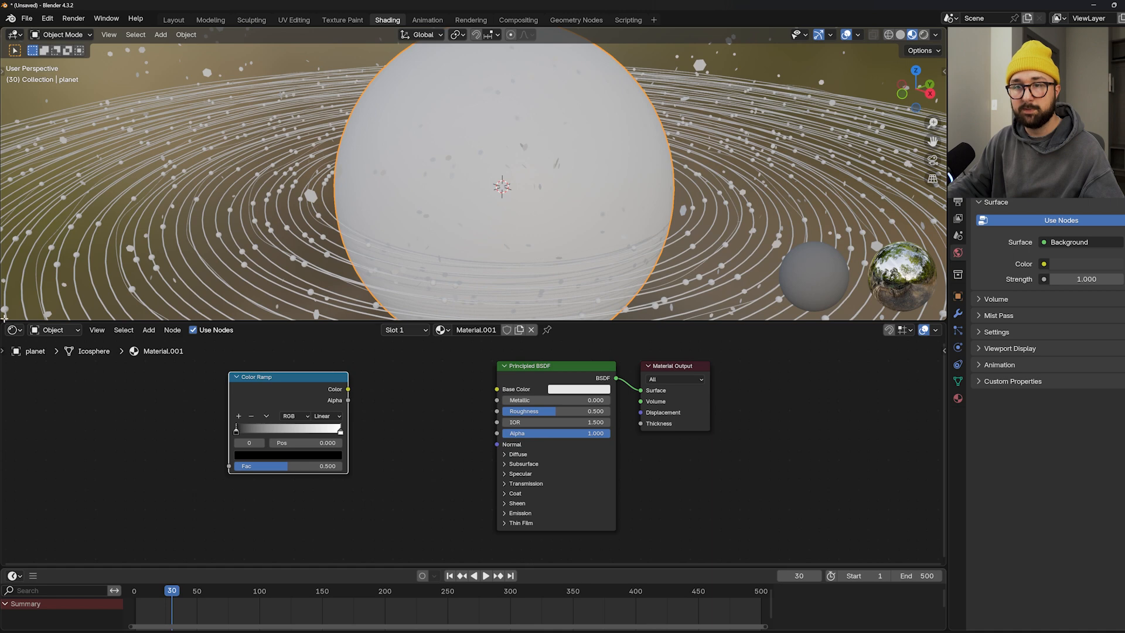
- Rearrange the workspace into a full-height Shader Editor beside the 3D viewport, with all nodes framed
{"action": "left_click_drag", "start_coordinate": [5, 318], "coordinate": [1, 418]}
{"action": "left_click_drag", "start_coordinate": [4, 561], "coordinate": [485, 497]}
{"action": "left_click", "coordinate": [17, 33]}
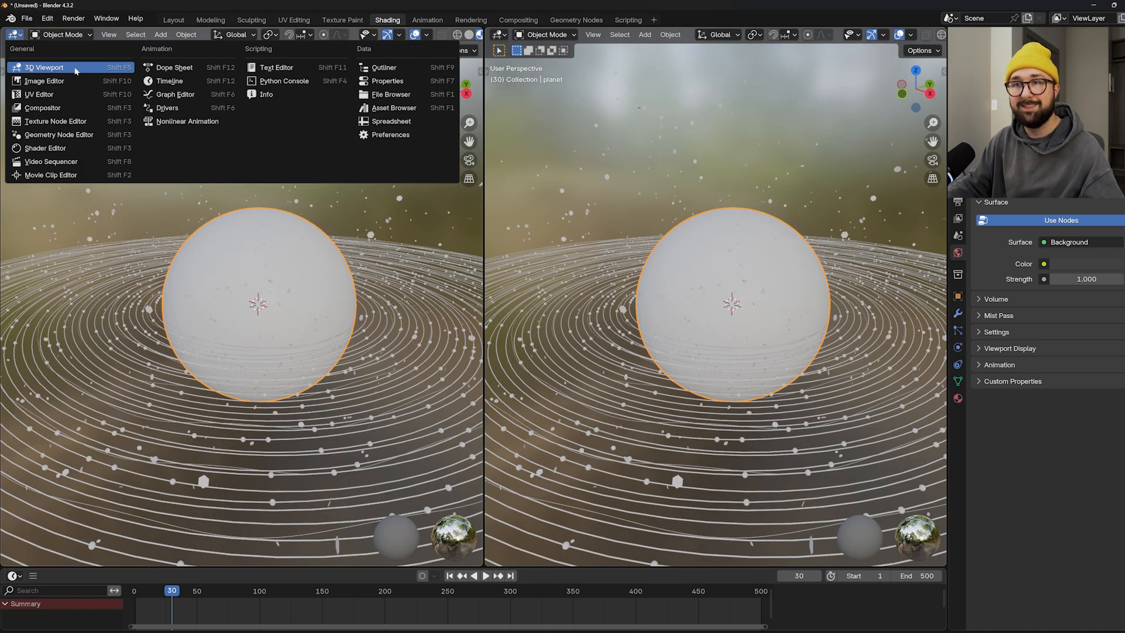
{"action": "left_click", "coordinate": [61, 152]}
{"action": "key", "text": "n"}
{"action": "key", "text": "Home"}
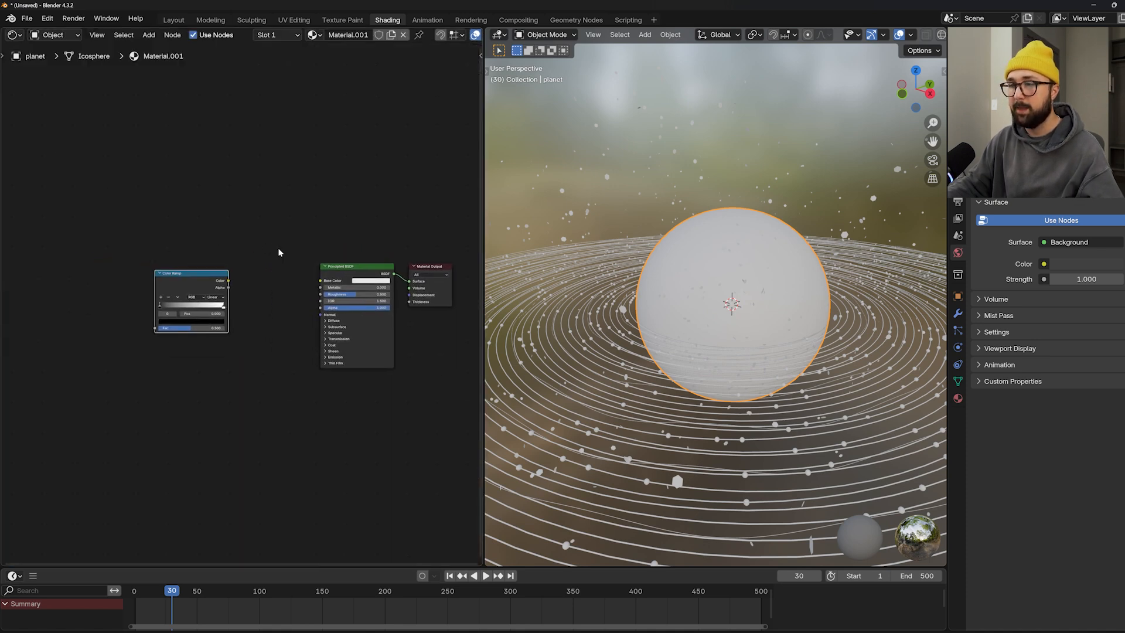
- Move the Color Ramp lower and add a Bump node between it and the Principled BSDF
{"action": "scroll", "coordinate": [282, 255], "scroll_direction": "up", "scroll_amount": 3}
{"action": "middle_click_drag", "start_coordinate": [289, 258], "coordinate": [223, 235]}
{"action": "left_click_drag", "start_coordinate": [103, 238], "coordinate": [131, 336]}
{"action": "key", "text": "shift+a"}
{"action": "left_click", "coordinate": [219, 250]}
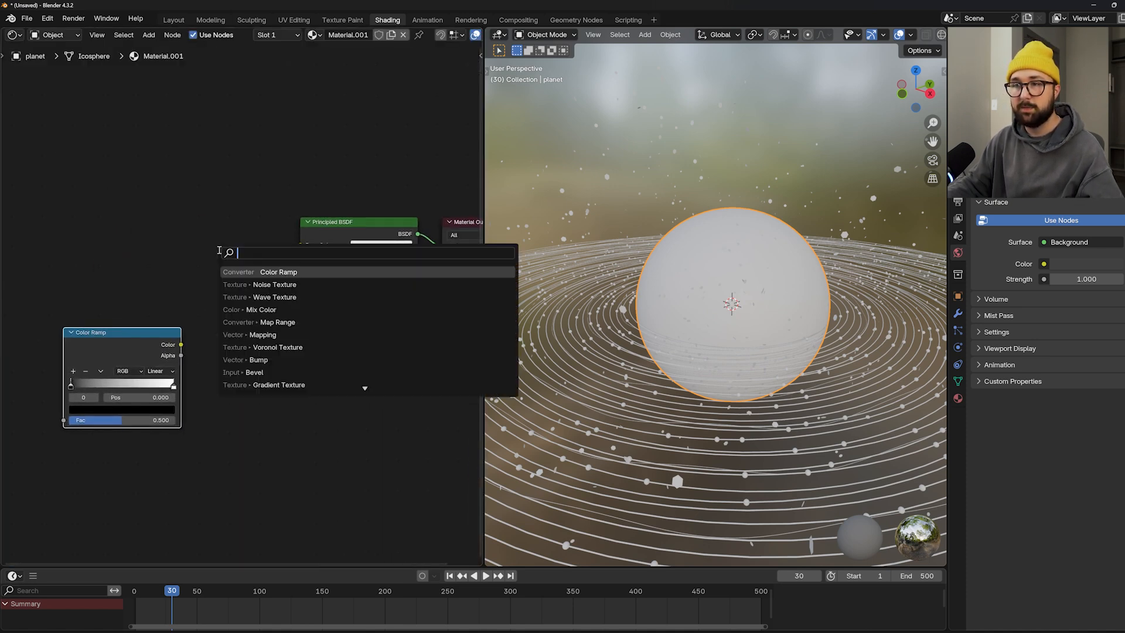
{"action": "type", "text": "bum"}
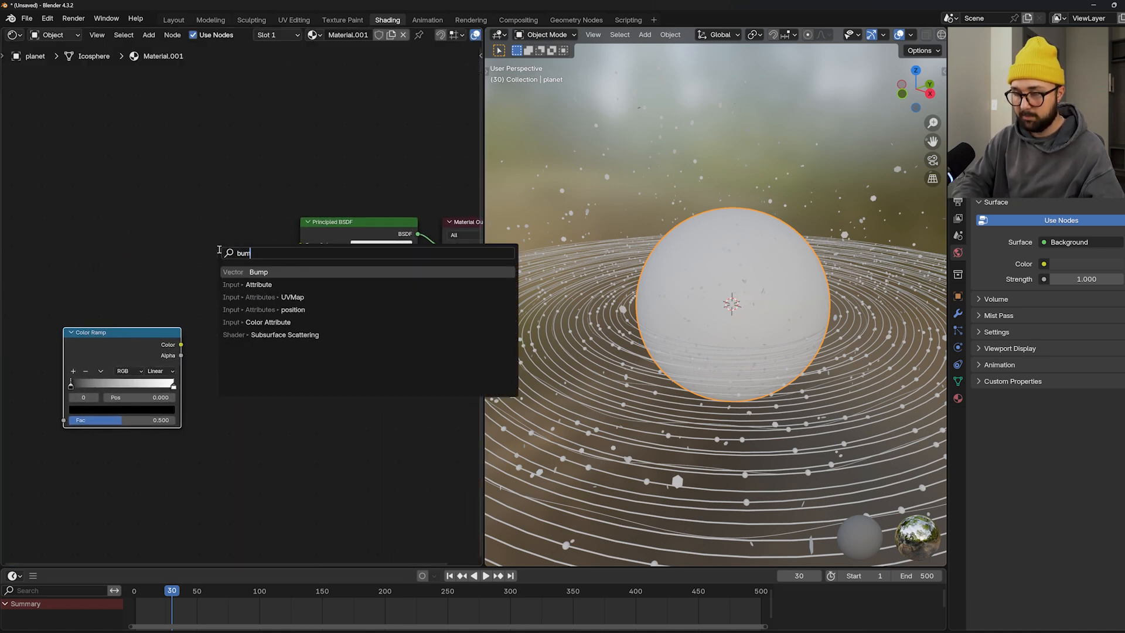
{"action": "left_click", "coordinate": [265, 271]}
{"action": "left_click", "coordinate": [224, 339]}
- Duplicate the Color Ramp and place the copy above the original
{"action": "left_click", "coordinate": [161, 344]}
{"action": "key", "text": "shift+d"}
{"action": "left_click", "coordinate": [166, 215]}
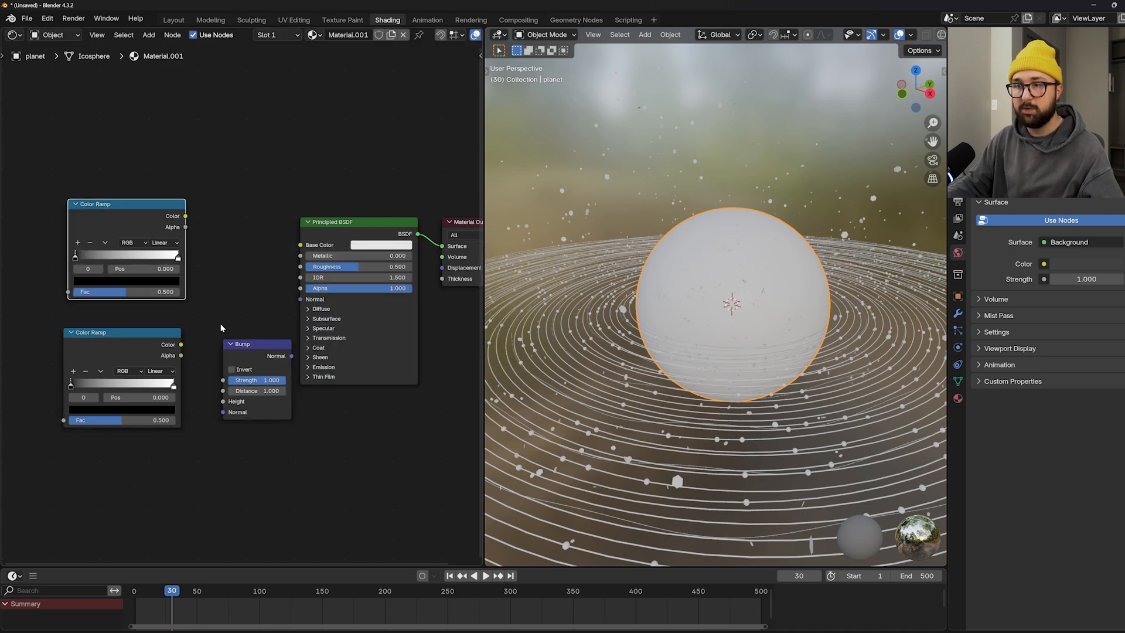
- Set Bump Distance to 0.1 and Strength to 0.109; wire Bump to Normal, the lower ramp to Height and the upper ramp to Base Color
{"action": "left_click_drag", "start_coordinate": [246, 345], "coordinate": [233, 332]}
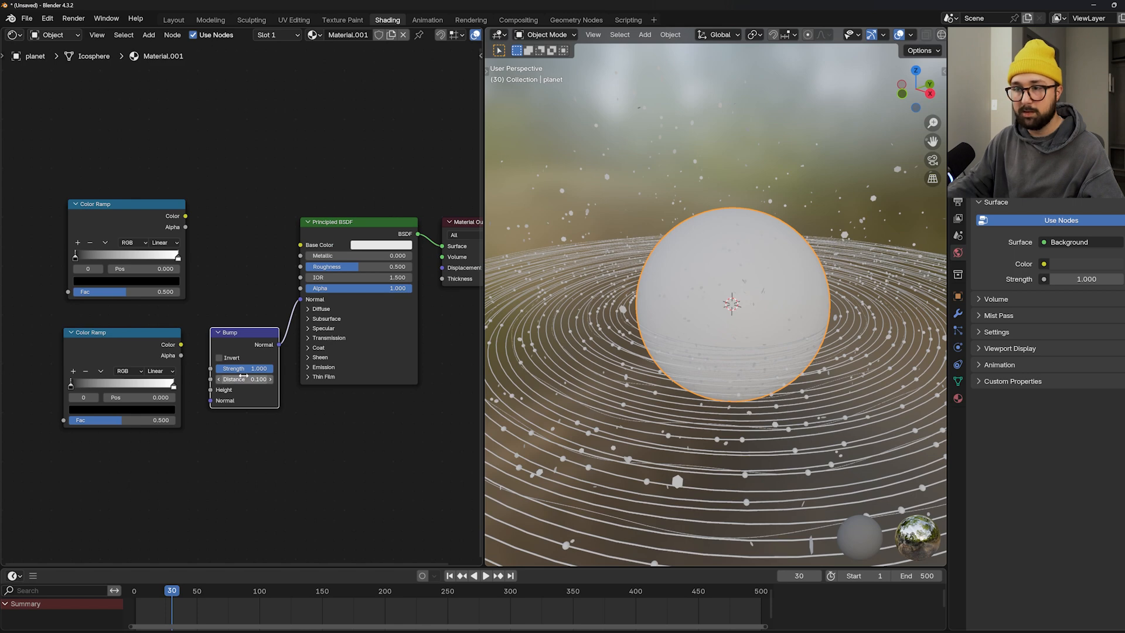
{"action": "left_click_drag", "start_coordinate": [243, 369], "coordinate": [196, 369]}
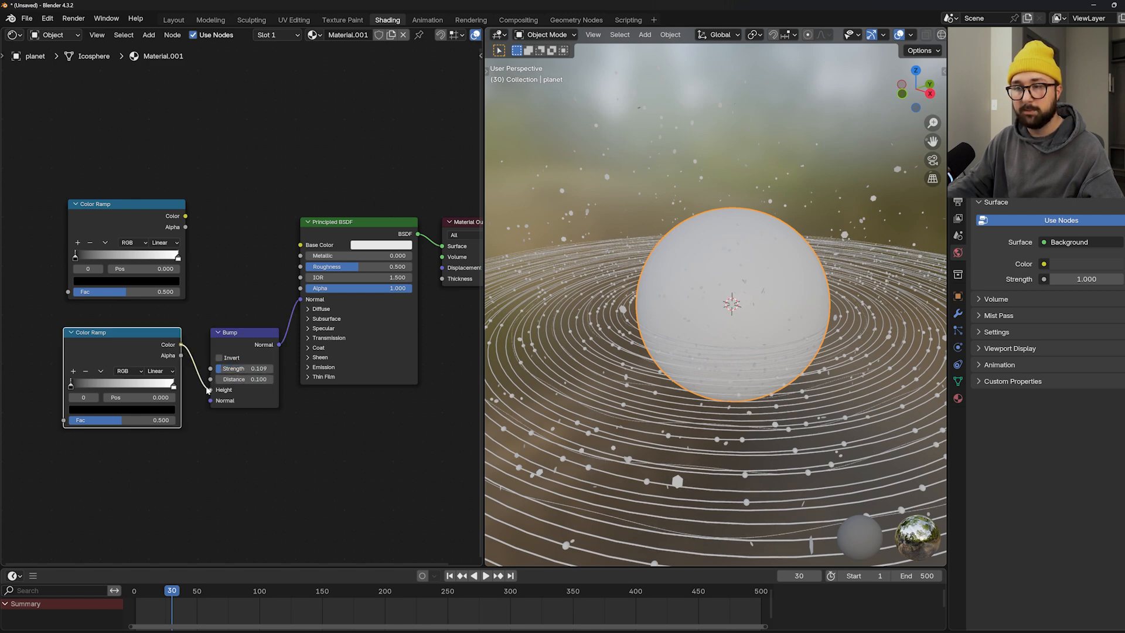
{"action": "left_click_drag", "start_coordinate": [185, 215], "coordinate": [212, 225]}
{"action": "left_click_drag", "start_coordinate": [303, 247], "coordinate": [302, 245]}
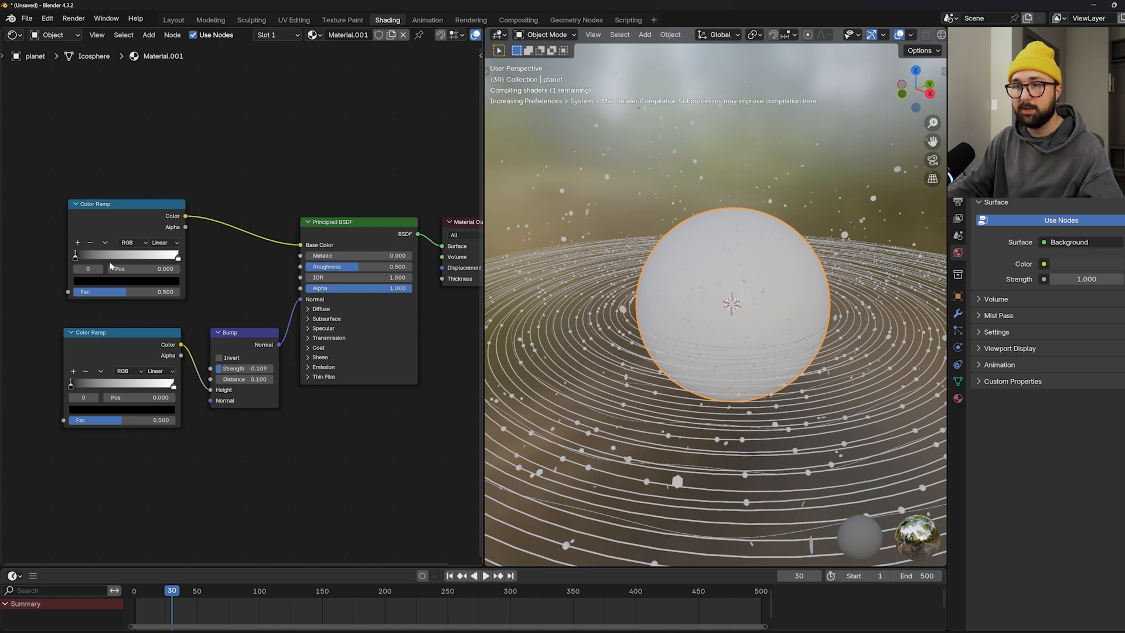
- Add a Noise Texture node to the left of the two Color Ramps
{"action": "middle_click_drag", "start_coordinate": [94, 250], "coordinate": [252, 224]}
{"action": "key", "text": "shift+a"}
{"action": "left_click", "coordinate": [242, 215]}
{"action": "key", "text": "shift+a"}
{"action": "left_click", "coordinate": [174, 216]}
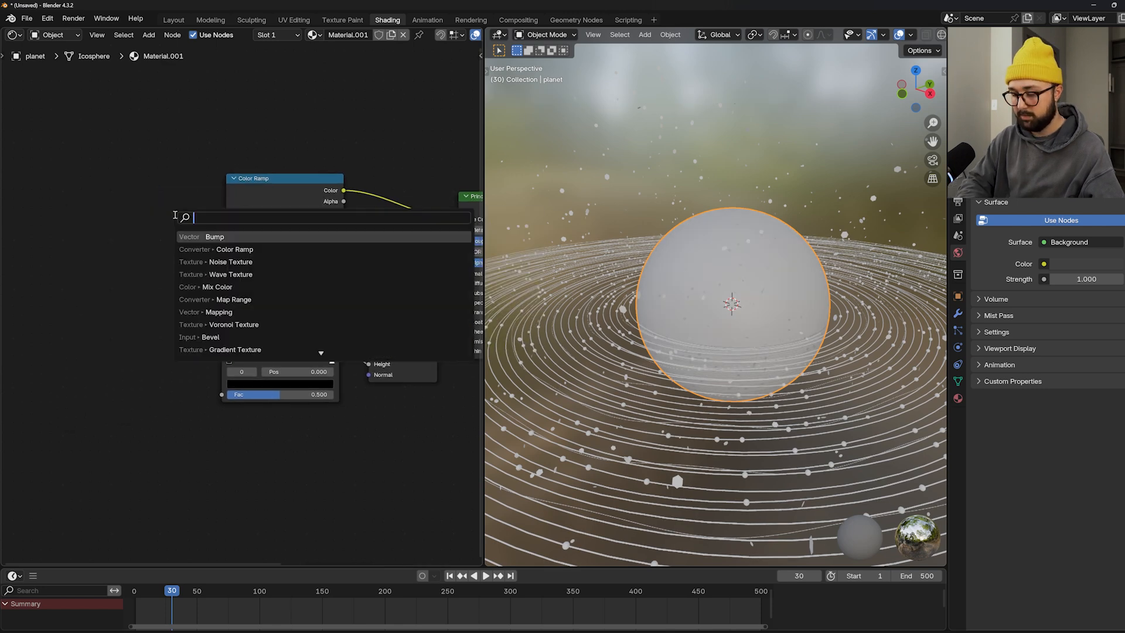
{"action": "type", "text": "no"}
{"action": "left_click", "coordinate": [250, 240]}
{"action": "left_click", "coordinate": [92, 236]}
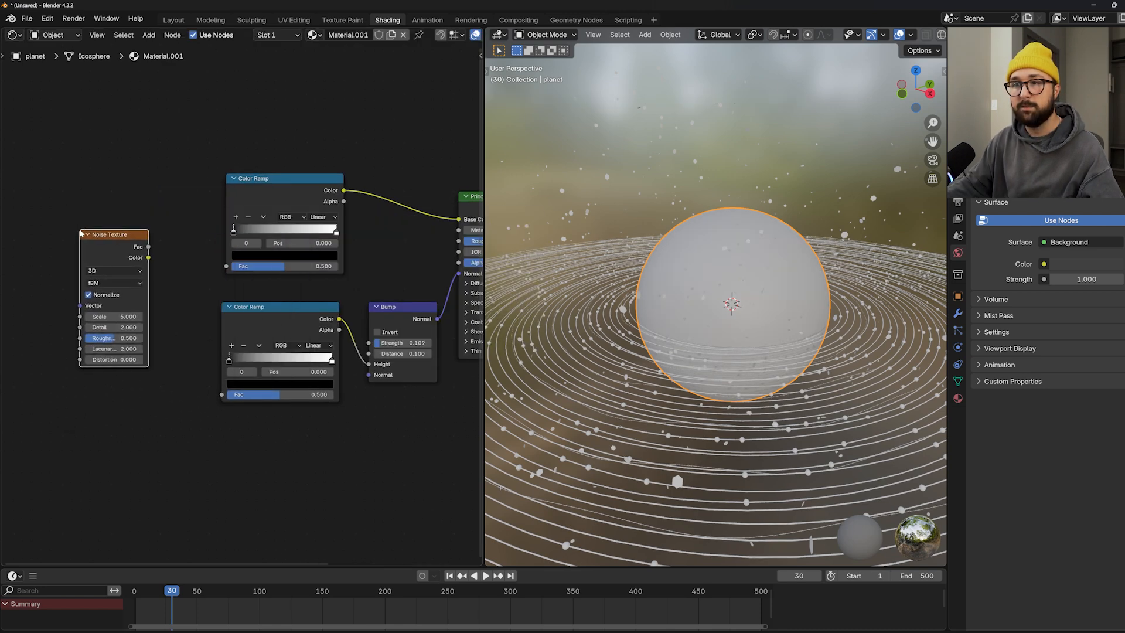
- Add Texture Coordinate and Mapping nodes to the Noise Texture and feed the Mapping from the Object coordinates
{"action": "middle_click_drag", "start_coordinate": [92, 236], "coordinate": [225, 218]}
{"action": "key", "text": "ctrl+t"}
{"action": "middle_click_drag", "start_coordinate": [182, 277], "coordinate": [232, 260]}
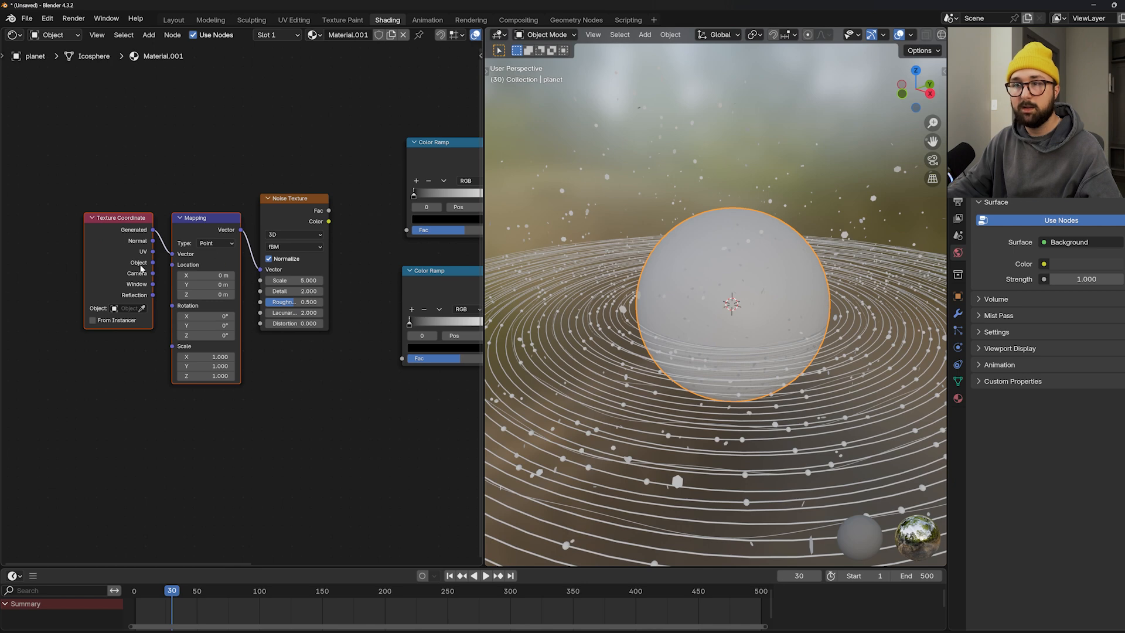
{"action": "left_click_drag", "start_coordinate": [172, 259], "coordinate": [173, 256]}
- Connect the Noise Texture's Color output to the Fac inputs of both Color Ramps
{"action": "middle_click_drag", "start_coordinate": [347, 246], "coordinate": [175, 284]}
{"action": "scroll", "coordinate": [186, 276], "scroll_direction": "up", "scroll_amount": 2}
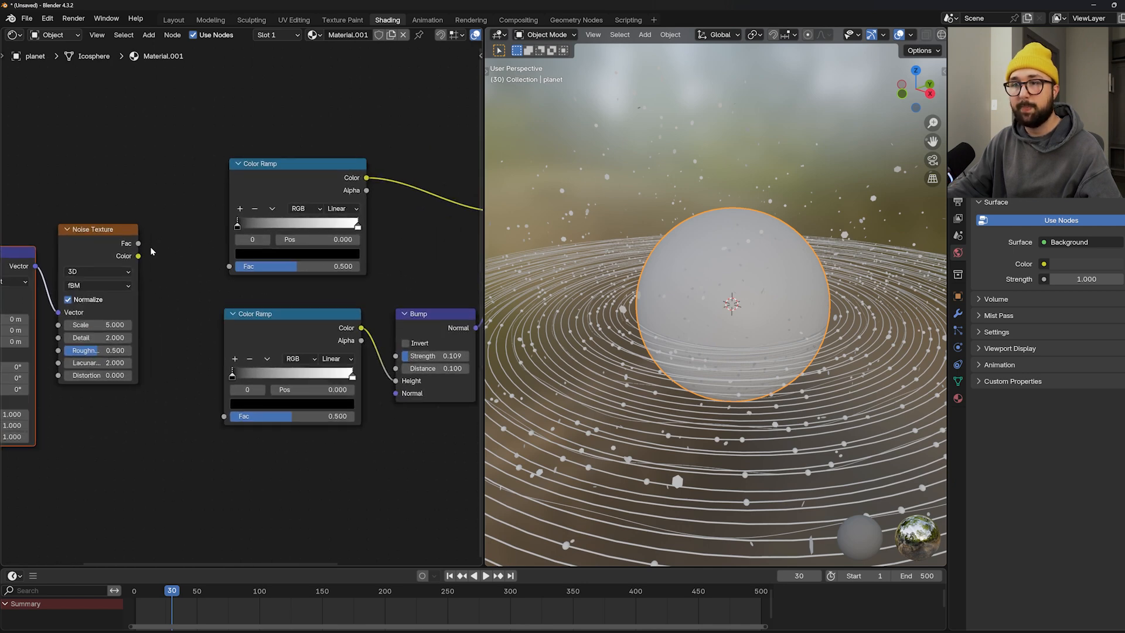
{"action": "left_click_drag", "start_coordinate": [138, 256], "coordinate": [192, 204]}
{"action": "left_click_drag", "start_coordinate": [232, 267], "coordinate": [230, 268]}
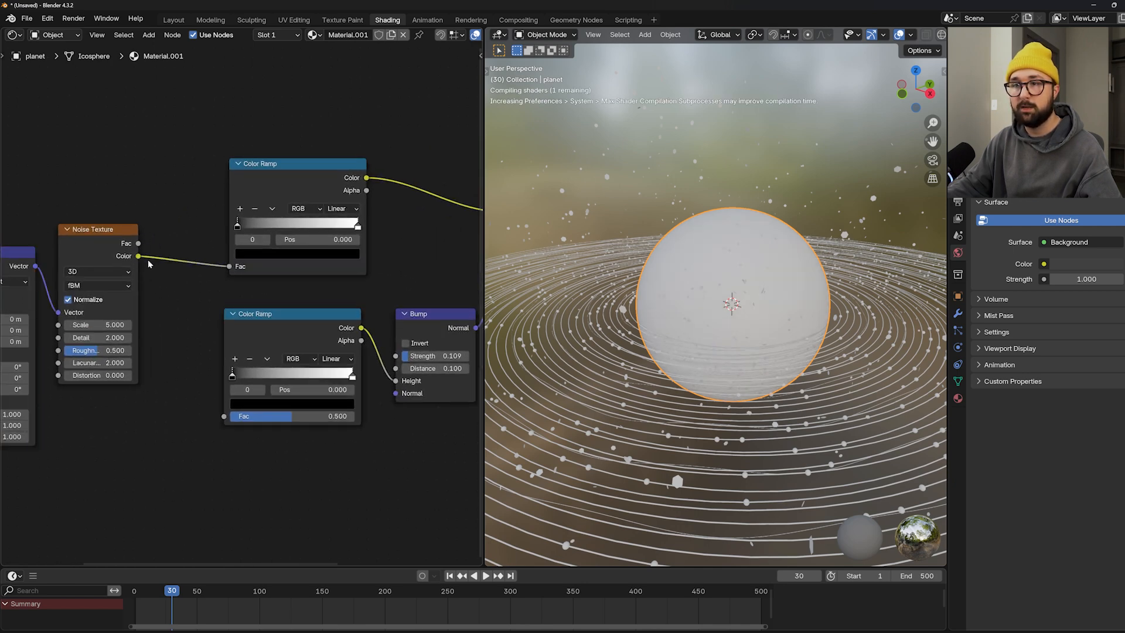
{"action": "left_click_drag", "start_coordinate": [138, 256], "coordinate": [223, 416]}
{"action": "middle_click_drag", "start_coordinate": [174, 380], "coordinate": [354, 347]}
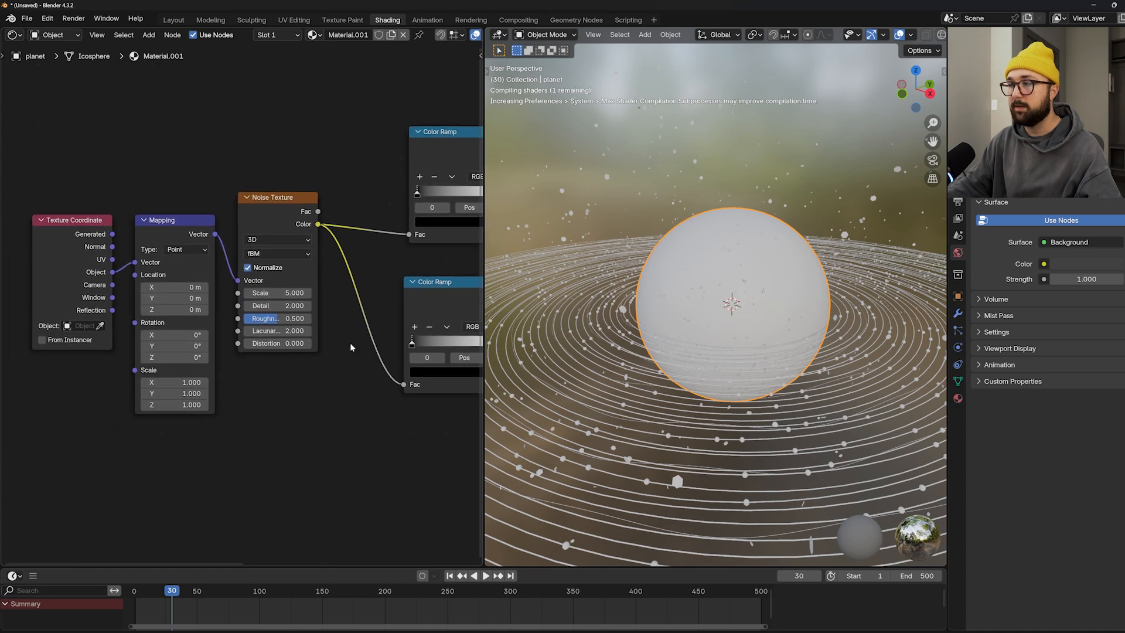
- Move the Texture Coordinate and Mapping nodes farther from the Noise Texture and inspect the planet's surface up close
{"action": "scroll", "coordinate": [174, 209], "scroll_direction": "down", "scroll_amount": 4}
{"action": "left_click_drag", "start_coordinate": [176, 206], "coordinate": [55, 296]}
{"action": "scroll", "coordinate": [659, 329], "scroll_direction": "up", "scroll_amount": 2}
{"action": "scroll", "coordinate": [303, 236], "scroll_direction": "up", "scroll_amount": 2}
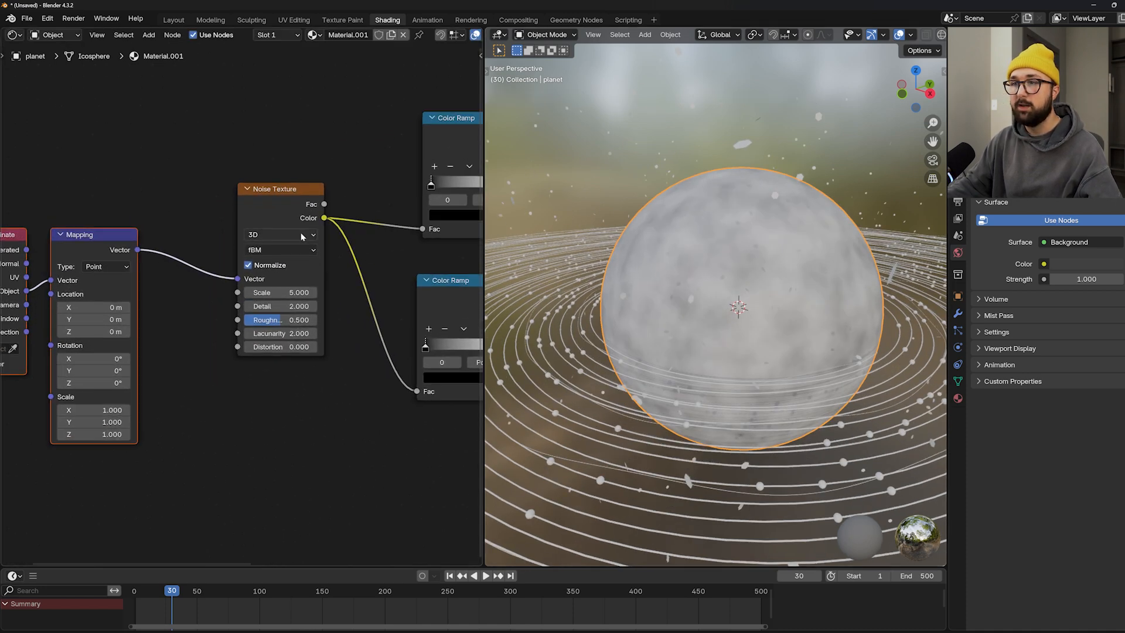
{"action": "scroll", "coordinate": [743, 248], "scroll_direction": "up", "scroll_amount": 3}
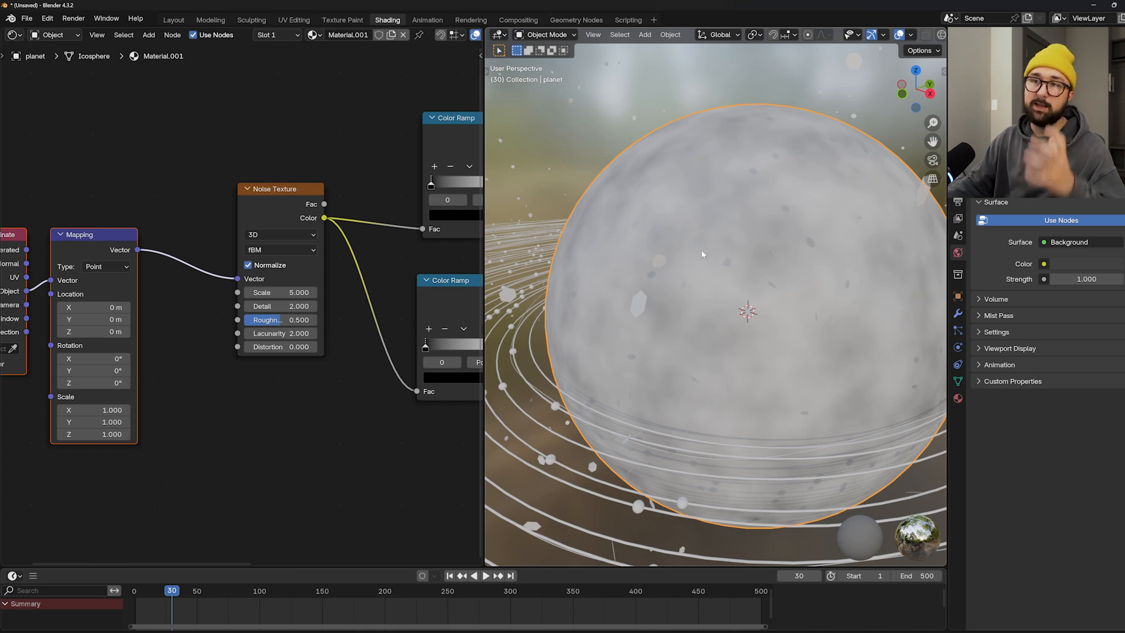
- Move the Texture Coordinate and Mapping nodes aside and insert a duplicate Noise Texture between the Mapping and the existing Noise Texture
{"action": "middle_click_drag", "start_coordinate": [448, 245], "coordinate": [469, 246]}
{"action": "middle_click_drag", "start_coordinate": [186, 188], "coordinate": [261, 178]}
{"action": "scroll", "coordinate": [261, 178], "scroll_direction": "down", "scroll_amount": 2}
{"action": "left_click_drag", "start_coordinate": [252, 177], "coordinate": [125, 284]}
{"action": "left_click_drag", "start_coordinate": [202, 286], "coordinate": [114, 288]}
{"action": "middle_click_drag", "start_coordinate": [264, 201], "coordinate": [308, 230]}
{"action": "left_click", "coordinate": [199, 237]}
{"action": "key", "text": "shift+d"}
{"action": "left_click", "coordinate": [195, 252]}
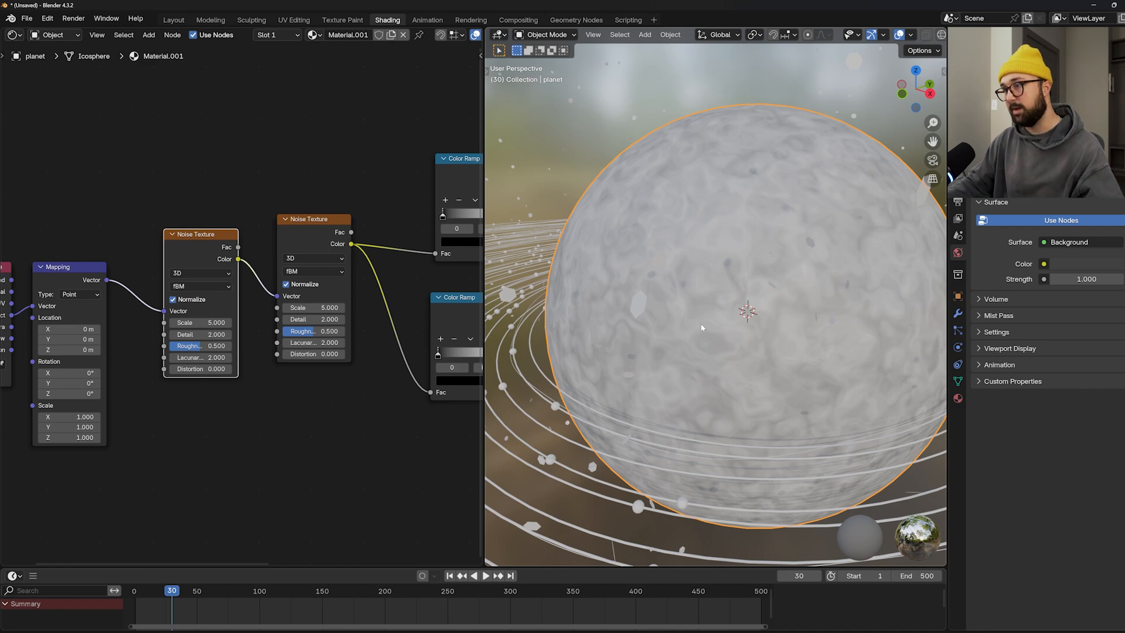
- Set the duplicated Noise Texture's Scale to 3.450, Detail to 12 and Roughness to 0.694, then check the planet's surface
{"action": "left_click_drag", "start_coordinate": [199, 323], "coordinate": [158, 323]}
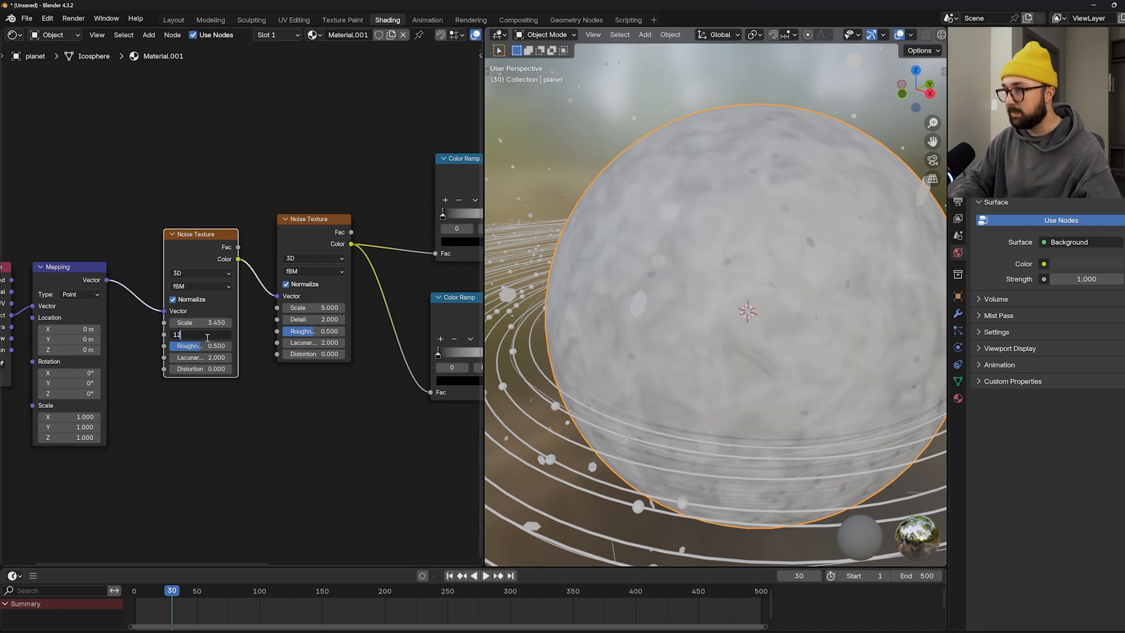
{"action": "key", "text": "Return"}
{"action": "left_click_drag", "start_coordinate": [214, 345], "coordinate": [225, 346]}
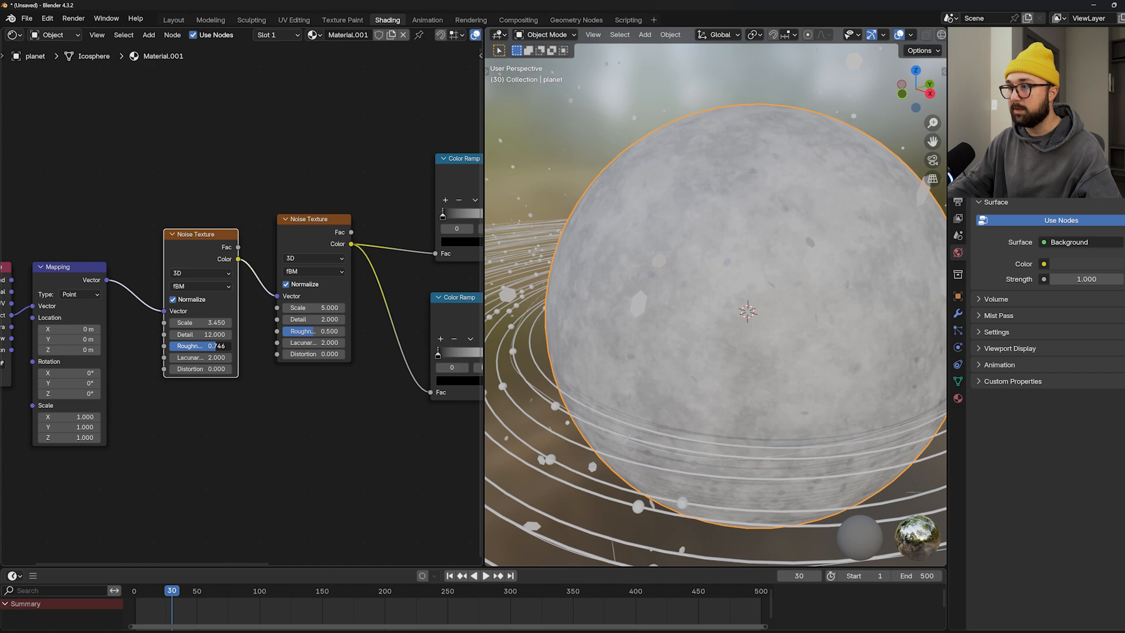
{"action": "scroll", "coordinate": [738, 354], "scroll_direction": "up", "scroll_amount": 4}
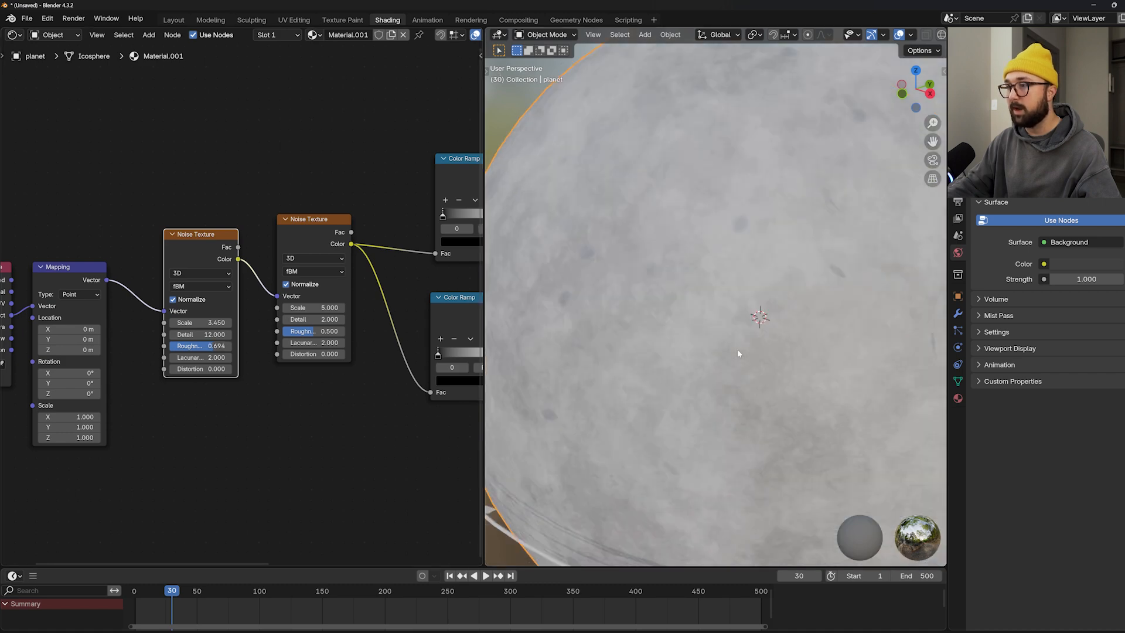
{"action": "scroll", "coordinate": [738, 353], "scroll_direction": "down", "scroll_amount": 1}
{"action": "middle_click_drag", "start_coordinate": [813, 374], "coordinate": [866, 376]}
{"action": "middle_click_drag", "start_coordinate": [351, 371], "coordinate": [208, 359]}
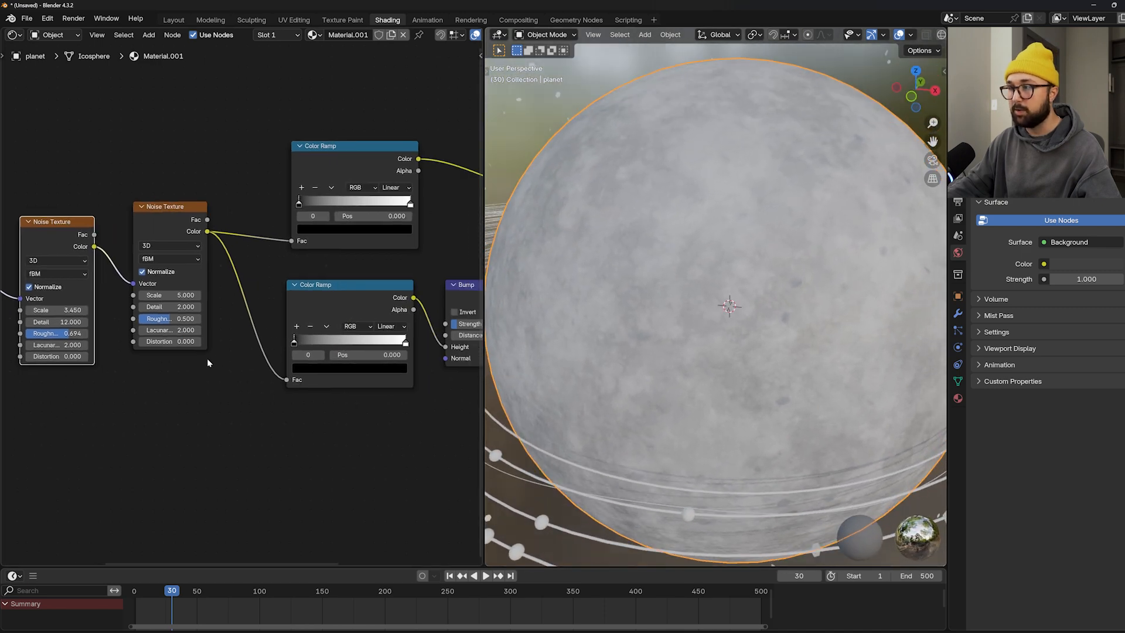
- Duplicate the Bump node with Strength 0.742, place it below the lower Color Ramp, and feed its Normal into the original Bump's Normal
{"action": "scroll", "coordinate": [772, 330], "scroll_direction": "down", "scroll_amount": 3}
{"action": "scroll", "coordinate": [307, 352], "scroll_direction": "down", "scroll_amount": 1}
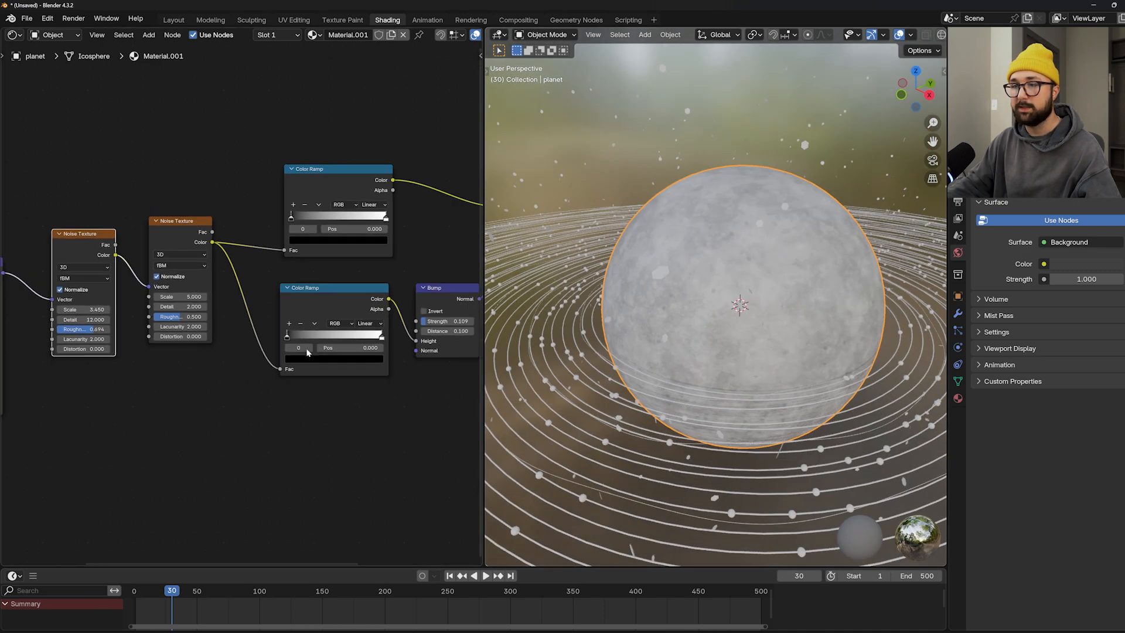
{"action": "scroll", "coordinate": [308, 352], "scroll_direction": "down", "scroll_amount": 1}
{"action": "left_click", "coordinate": [417, 285]}
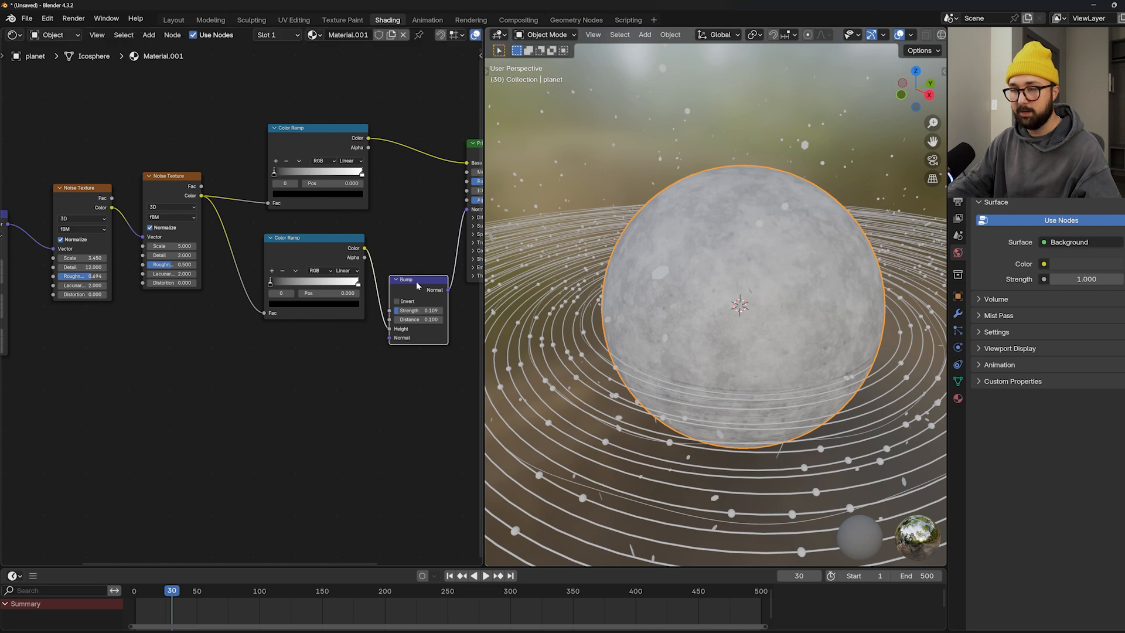
{"action": "key", "text": "shift+d"}
{"action": "left_click", "coordinate": [299, 365]}
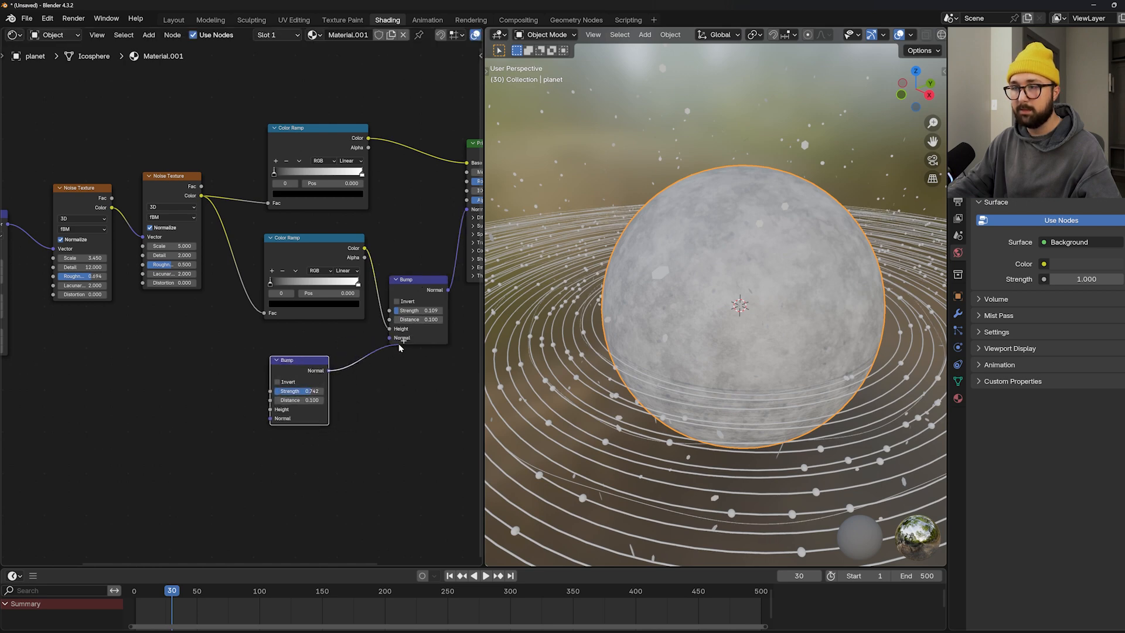
- Add a Voronoi Texture node to the left of the new Bump node, leaving room between them
{"action": "key", "text": "shift+a"}
{"action": "left_click", "coordinate": [223, 332]}
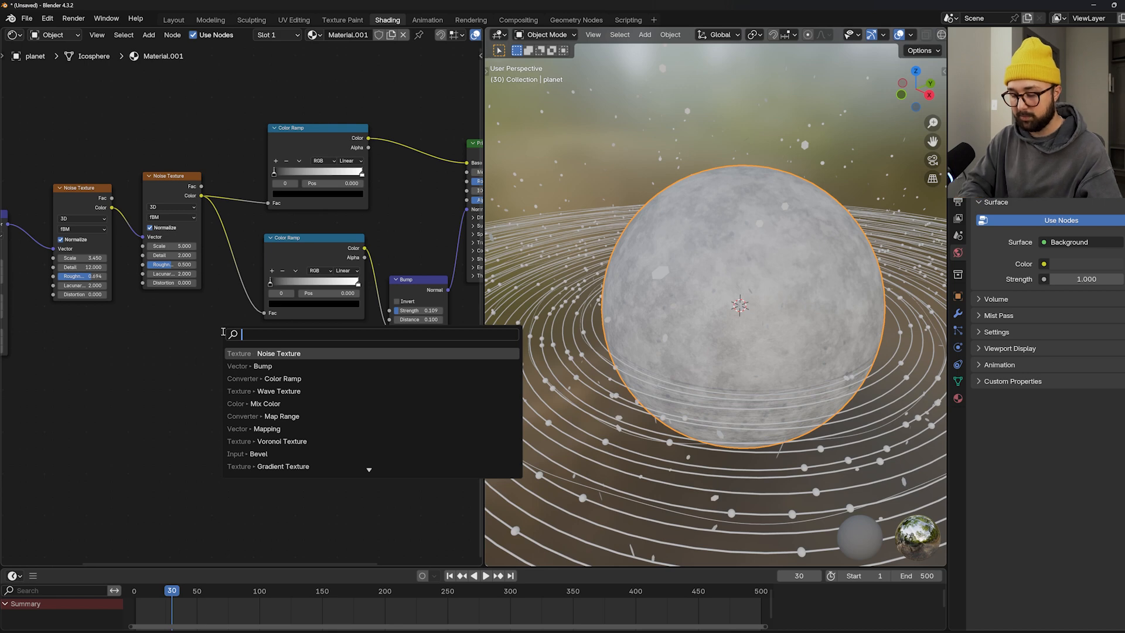
{"action": "type", "text": "vor"}
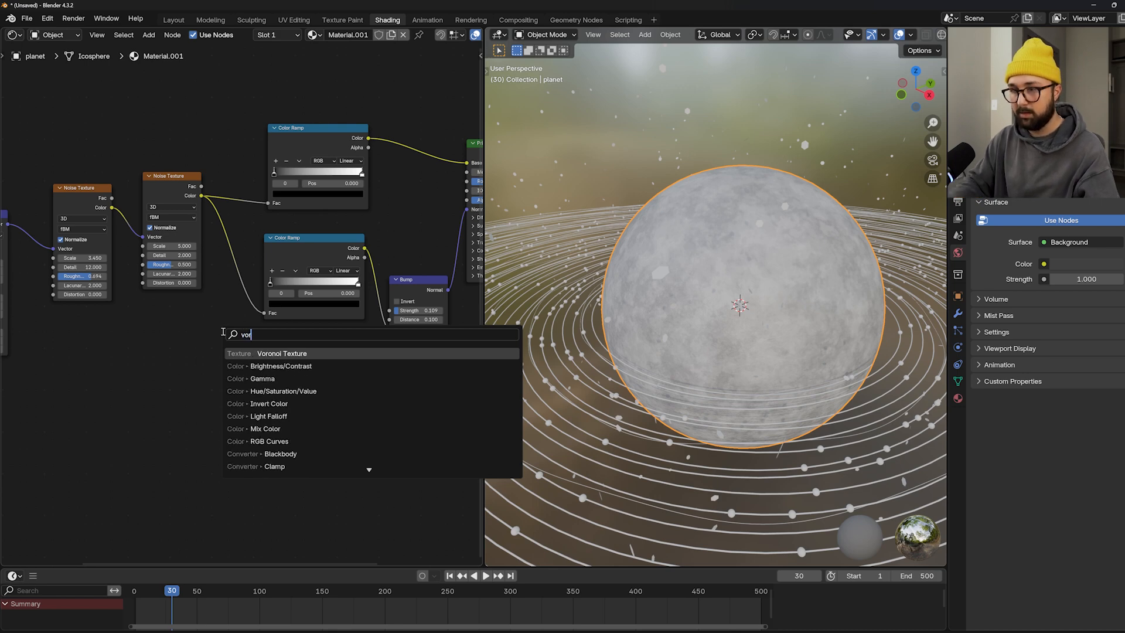
{"action": "left_click", "coordinate": [277, 352]}
{"action": "left_click", "coordinate": [191, 372]}
{"action": "left_click_drag", "start_coordinate": [192, 372], "coordinate": [138, 383]}
- Add a Map Range node between the Voronoi Texture and the new Bump node
{"action": "key", "text": "shift+a"}
{"action": "left_click", "coordinate": [230, 329]}
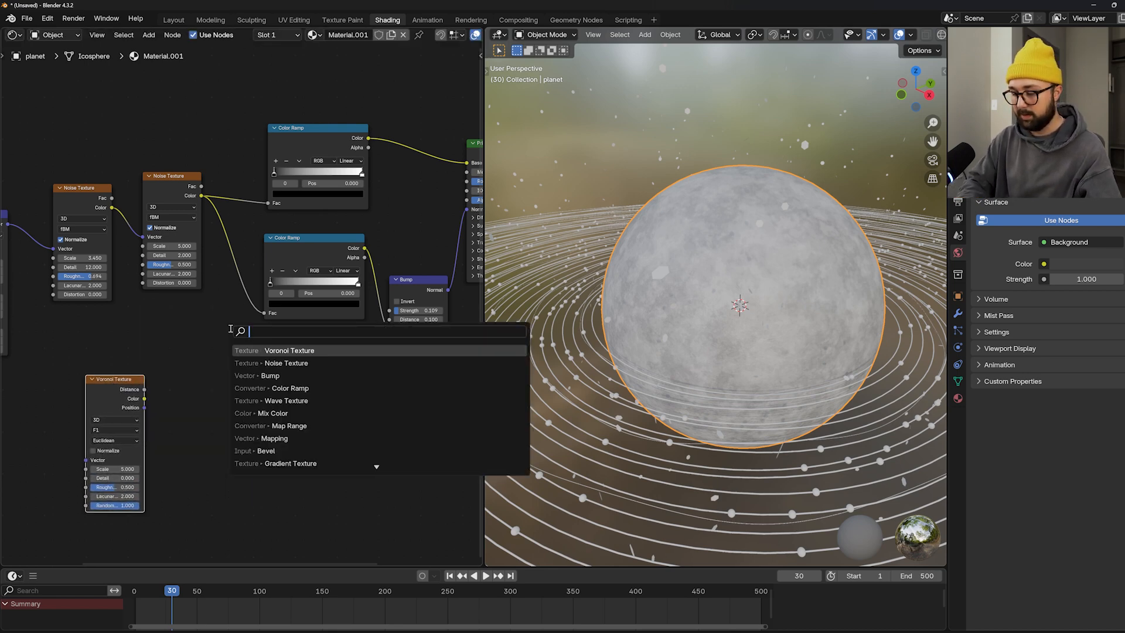
{"action": "type", "text": "map"}
{"action": "key", "text": "Down"}
{"action": "key", "text": "Down"}
{"action": "key", "text": "Return"}
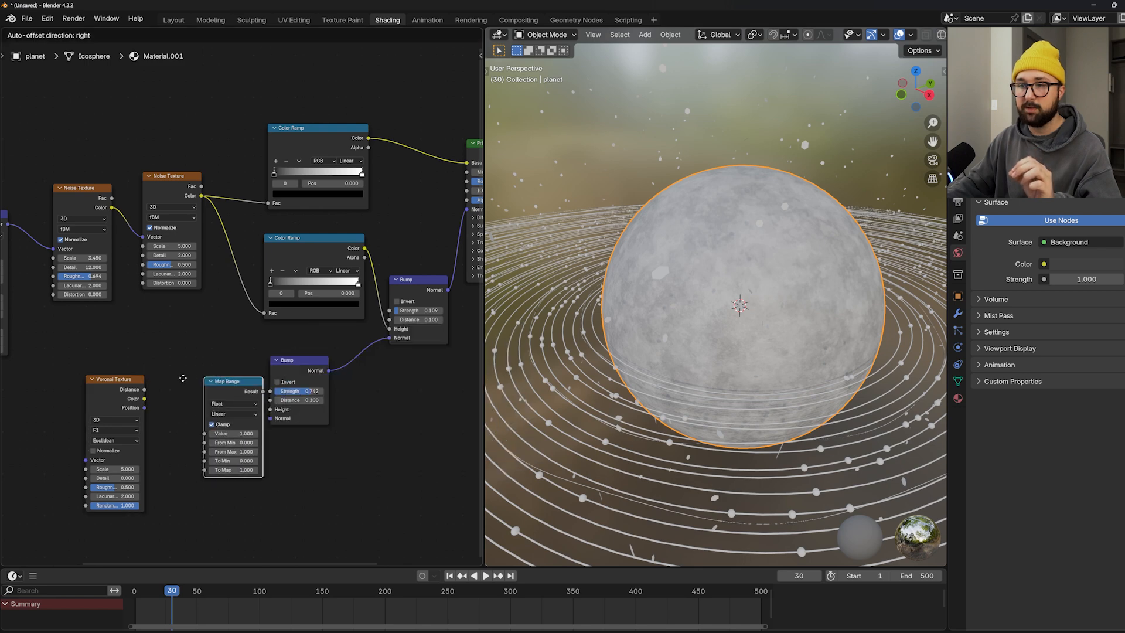
{"action": "left_click", "coordinate": [159, 379]}
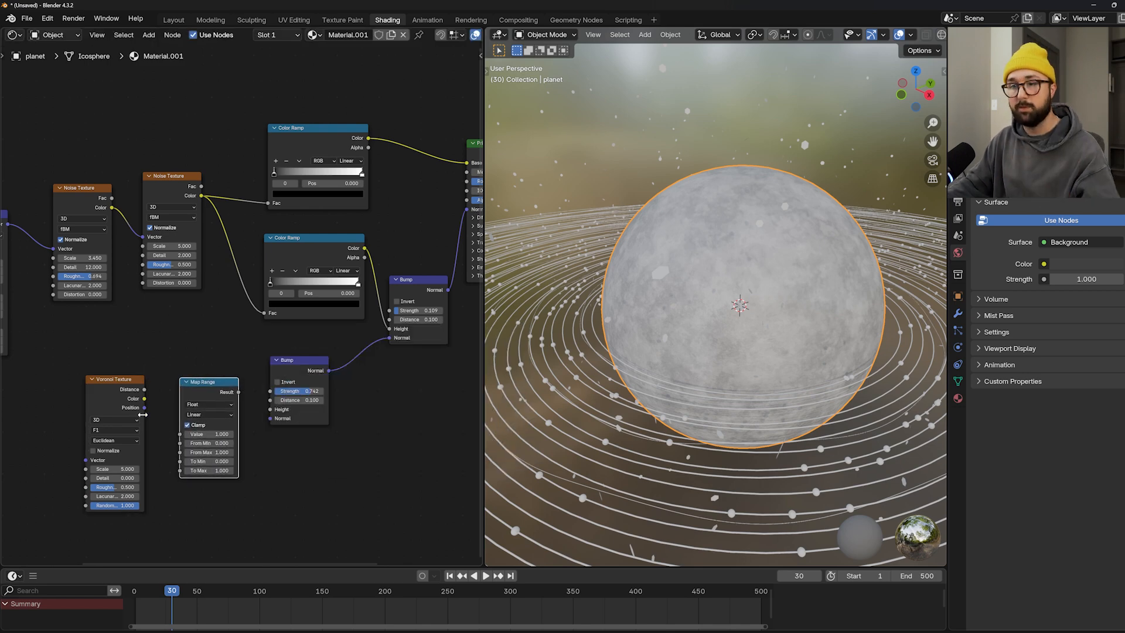
- Duplicate the Texture Coordinate and Mapping nodes, feed the Mapping into the Voronoi Texture's Vector, and link Voronoi Distance to Map Range Value
{"action": "middle_click_drag", "start_coordinate": [142, 414], "coordinate": [278, 374]}
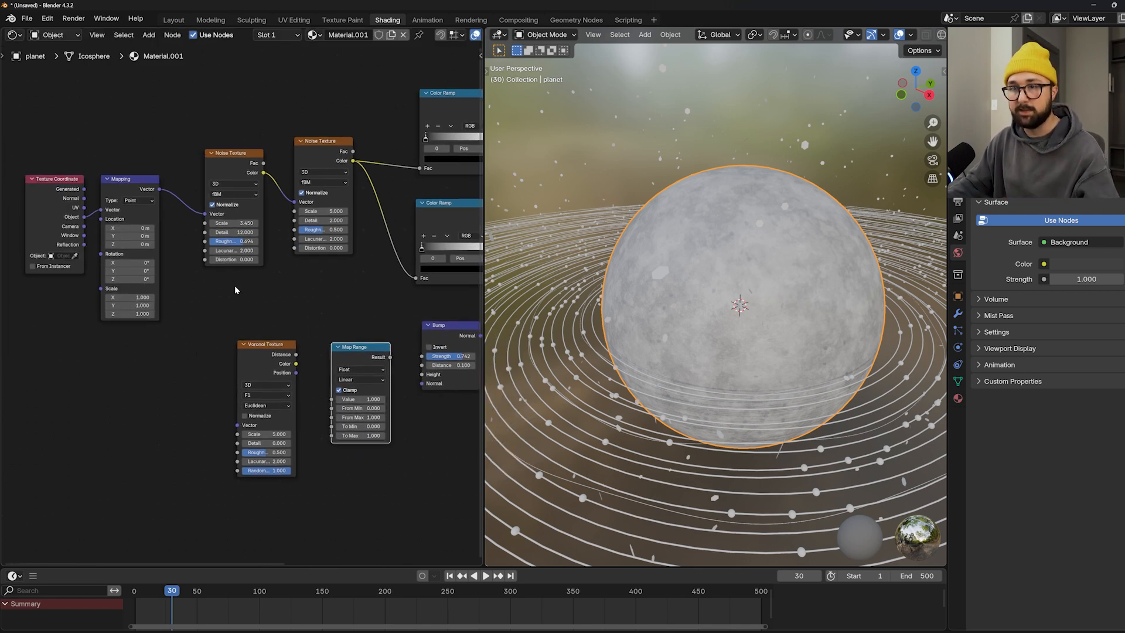
{"action": "left_click_drag", "start_coordinate": [153, 161], "coordinate": [52, 219]}
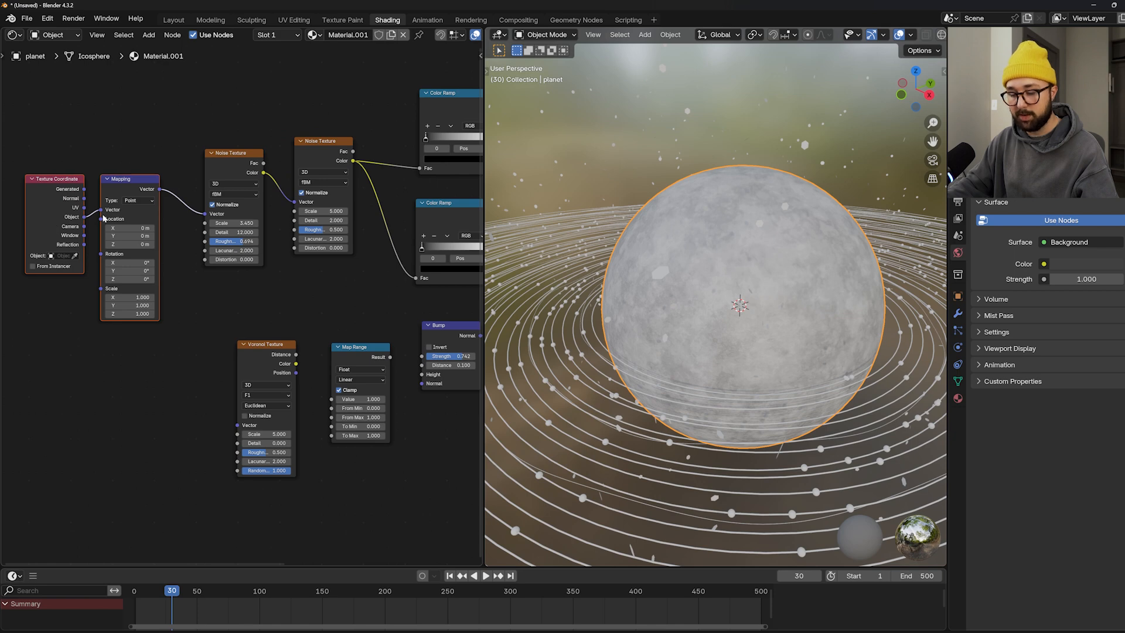
{"action": "key", "text": "shift+d"}
{"action": "left_click", "coordinate": [110, 426]}
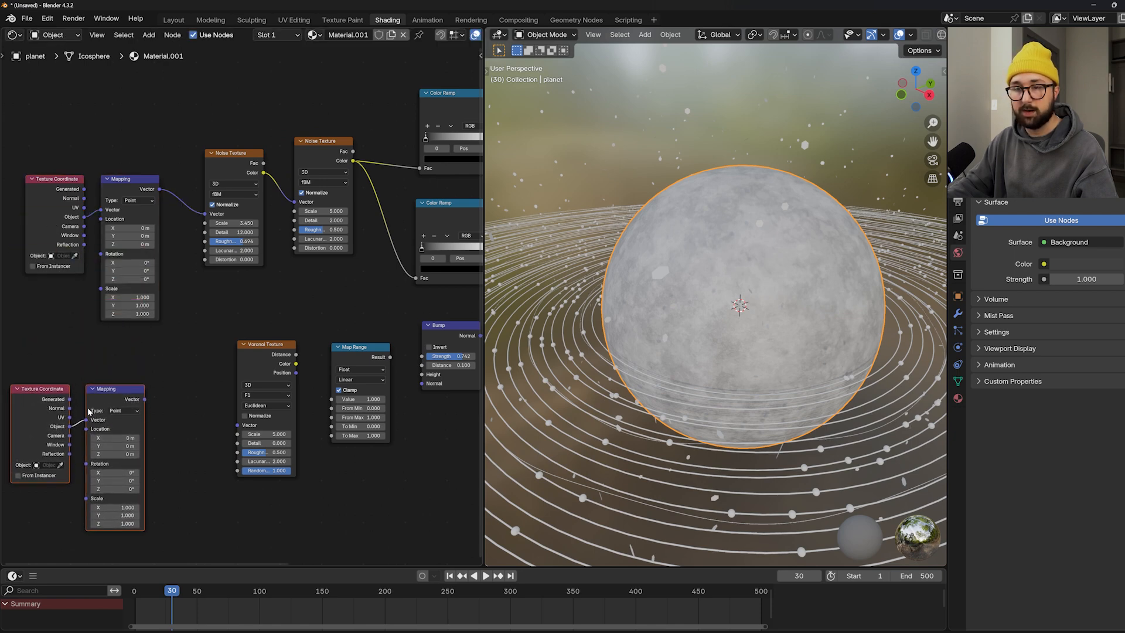
{"action": "left_click_drag", "start_coordinate": [144, 398], "coordinate": [238, 424]}
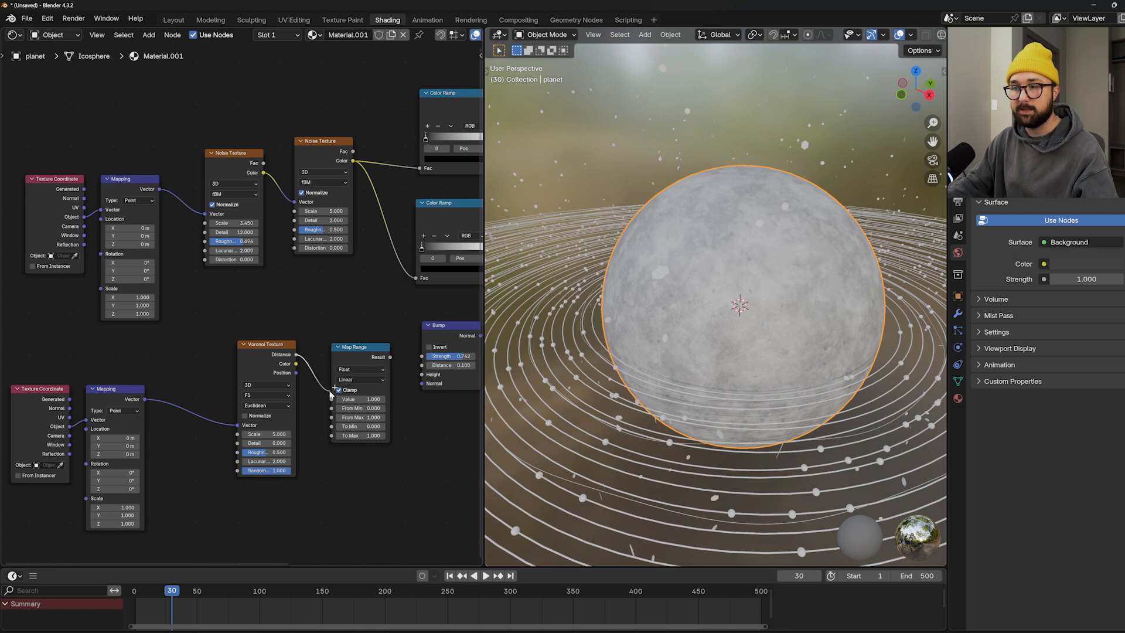
- Switch the Voronoi Texture's feature output to Distance to Edge and connect the Map Range Result to the new Bump's Height
{"action": "scroll", "coordinate": [270, 396], "scroll_direction": "up", "scroll_amount": 2}
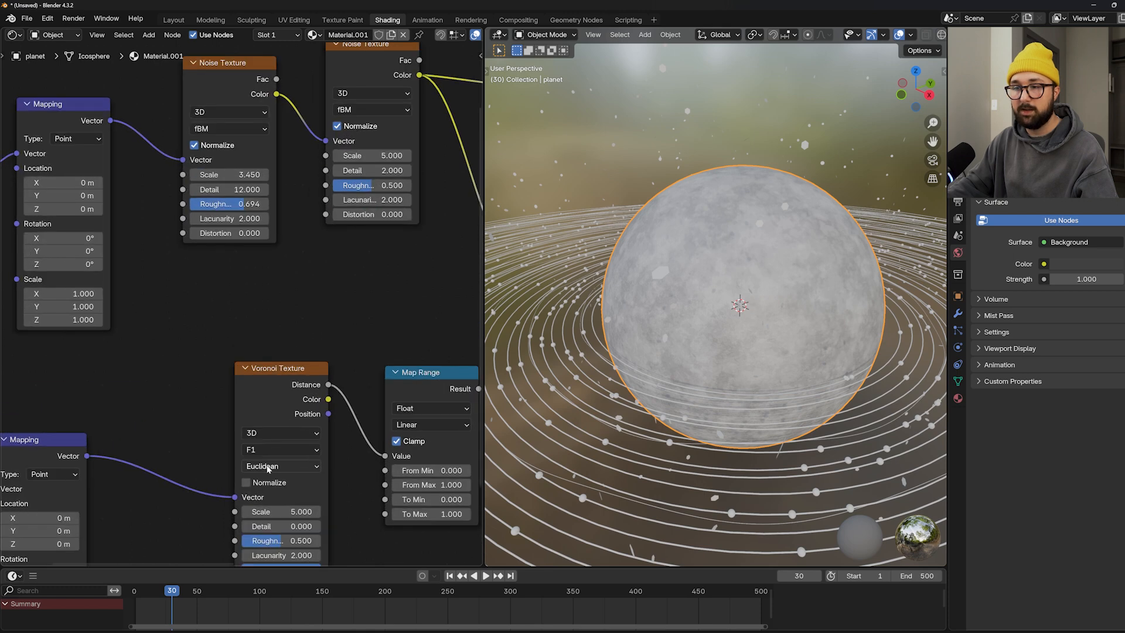
{"action": "left_click", "coordinate": [268, 394]}
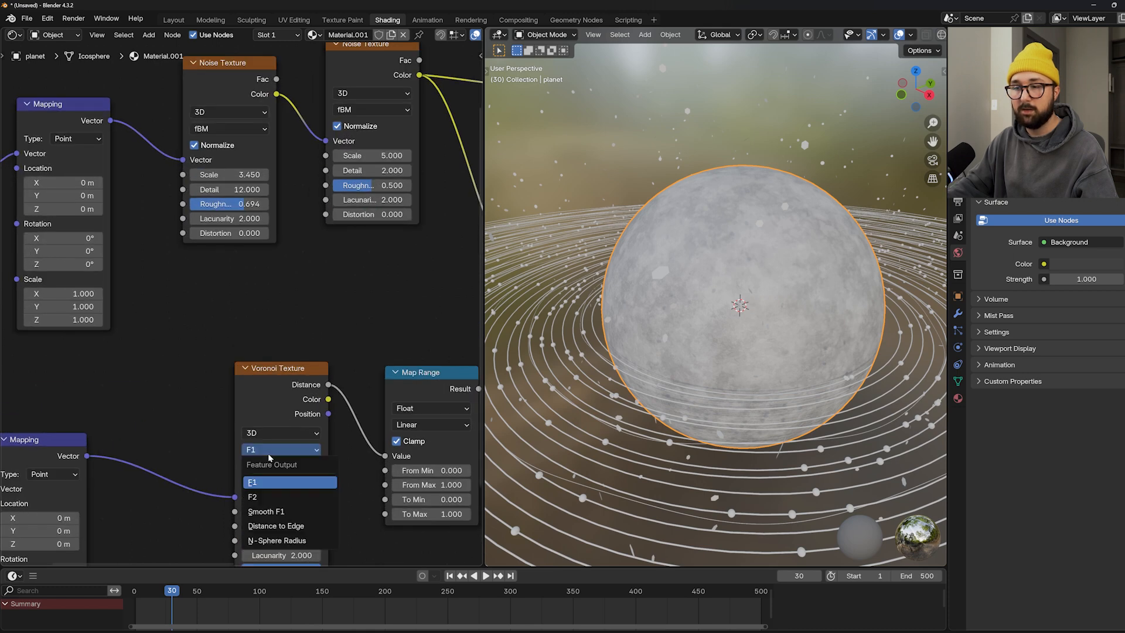
{"action": "left_click", "coordinate": [275, 525]}
{"action": "middle_click_drag", "start_coordinate": [376, 418], "coordinate": [202, 390]}
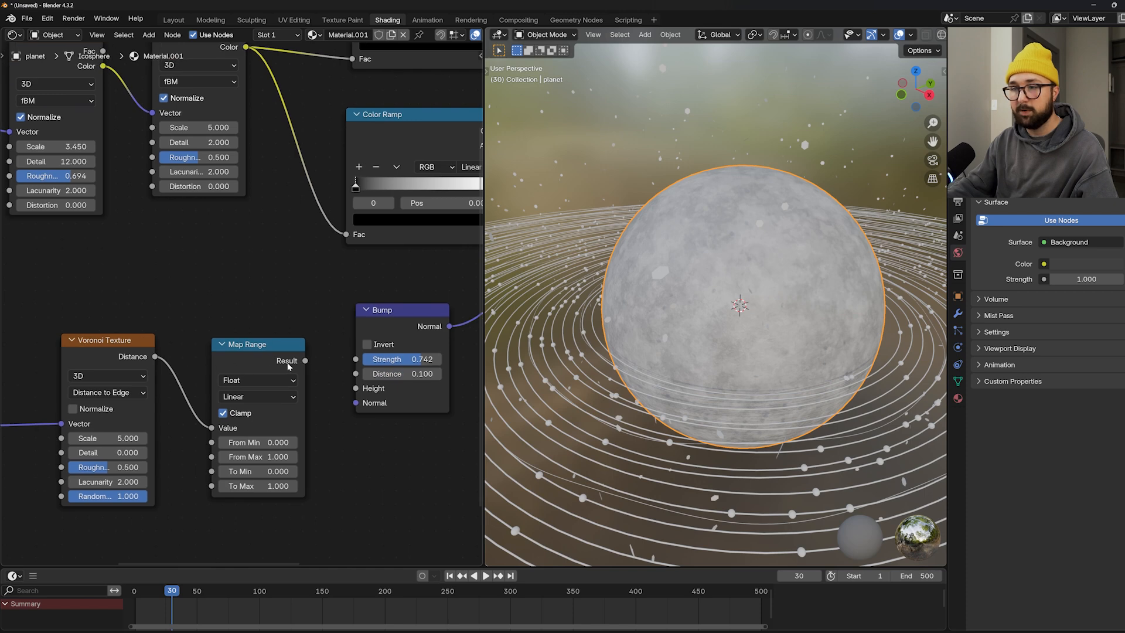
{"action": "left_click_drag", "start_coordinate": [305, 360], "coordinate": [356, 389]}
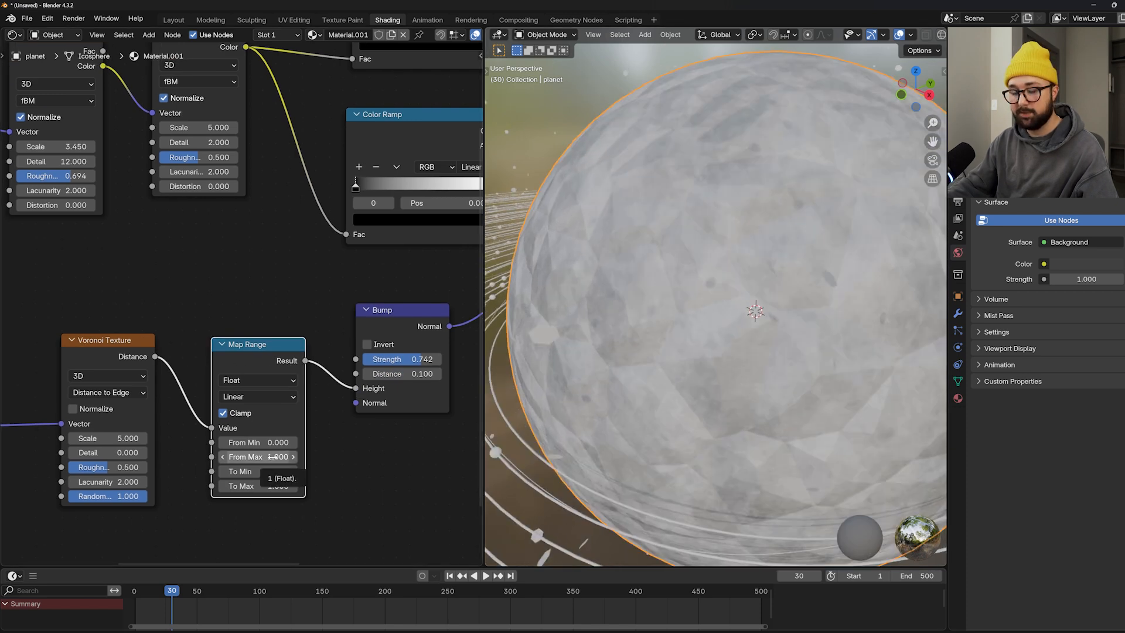
- Set the Map Range's From Max to 0.010 and the Voronoi Scale to 2.200, then inspect the cracks on the planet
{"action": "left_click_drag", "start_coordinate": [273, 456], "coordinate": [229, 456]}
{"action": "middle_click_drag", "start_coordinate": [258, 456], "coordinate": [340, 417]}
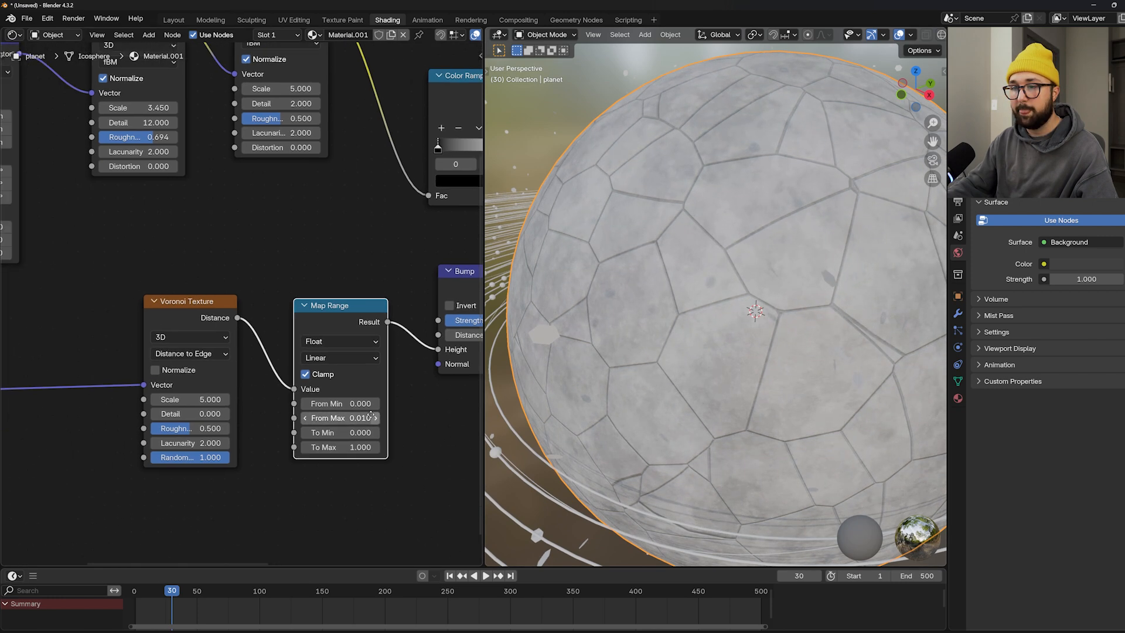
{"action": "mouse_move", "coordinate": [190, 399]}
{"action": "left_mouse_down"}
{"action": "mouse_move", "coordinate": [144, 398]}
{"action": "mouse_move", "coordinate": [185, 399]}
{"action": "left_mouse_up"}
{"action": "scroll", "coordinate": [844, 319], "scroll_direction": "down", "scroll_amount": 1}
{"action": "middle_click_drag", "start_coordinate": [779, 326], "coordinate": [809, 330]}
{"action": "scroll", "coordinate": [810, 329], "scroll_direction": "up", "scroll_amount": 1}
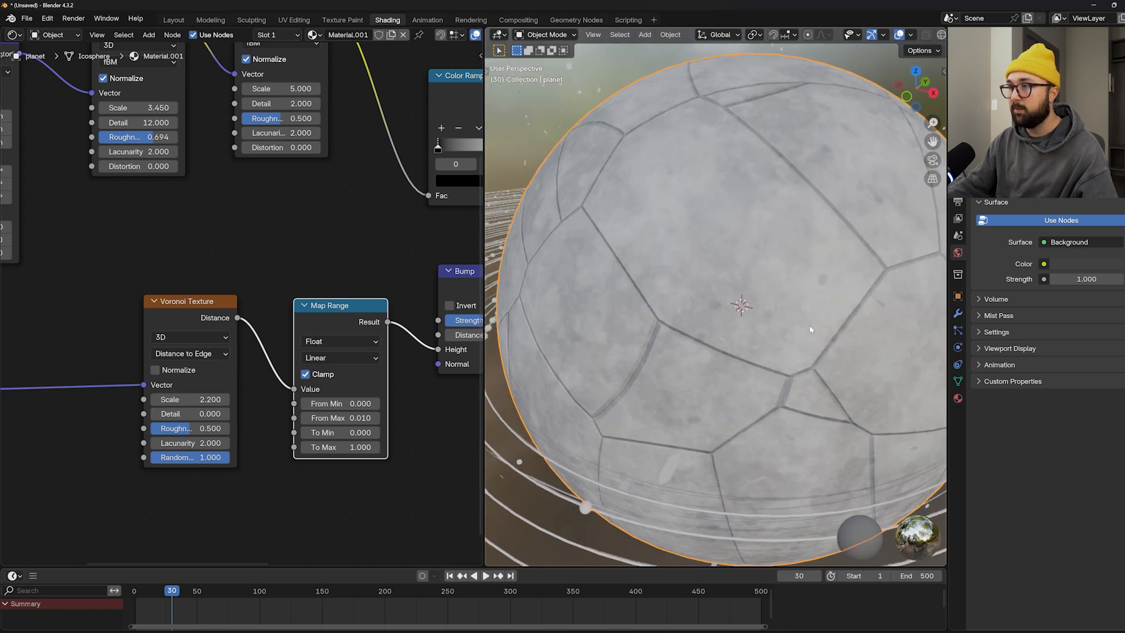
{"action": "scroll", "coordinate": [810, 330], "scroll_direction": "up", "scroll_amount": 3}
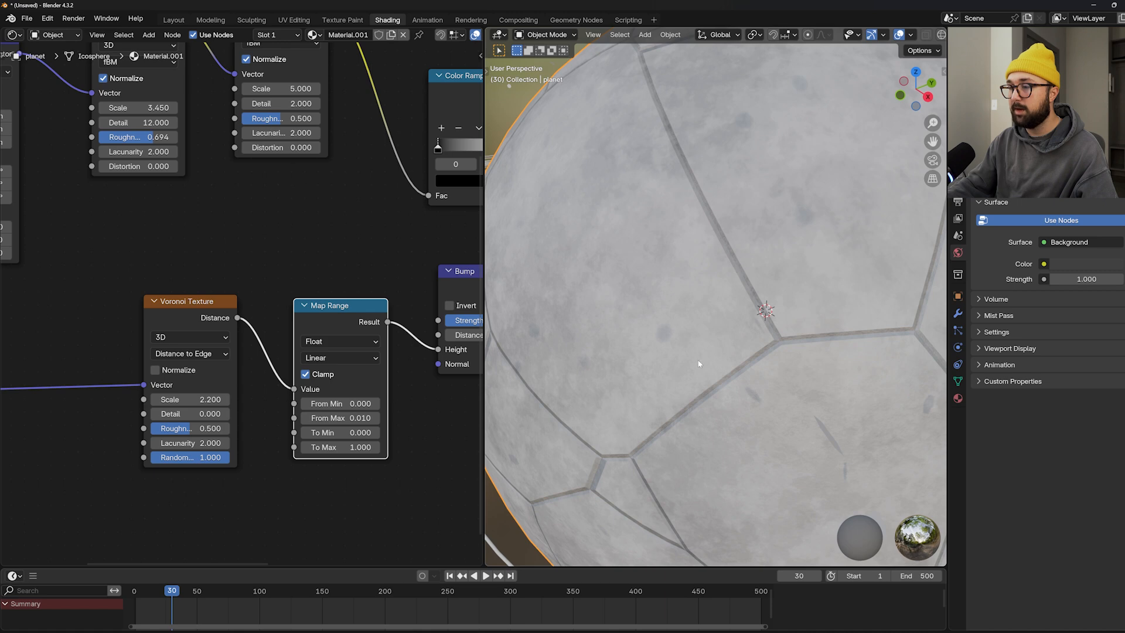
{"action": "middle_click_drag", "start_coordinate": [698, 364], "coordinate": [713, 341]}
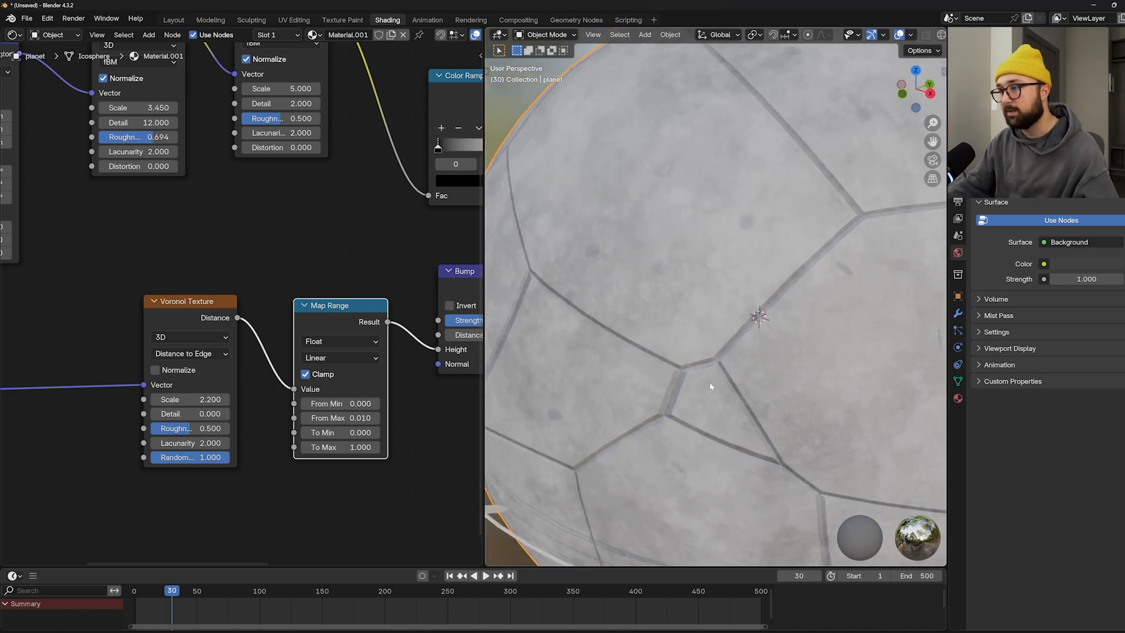
- Spread the lower Mapping and Texture Coordinate nodes apart to make room between them
{"action": "middle_click_drag", "start_coordinate": [27, 379], "coordinate": [264, 326]}
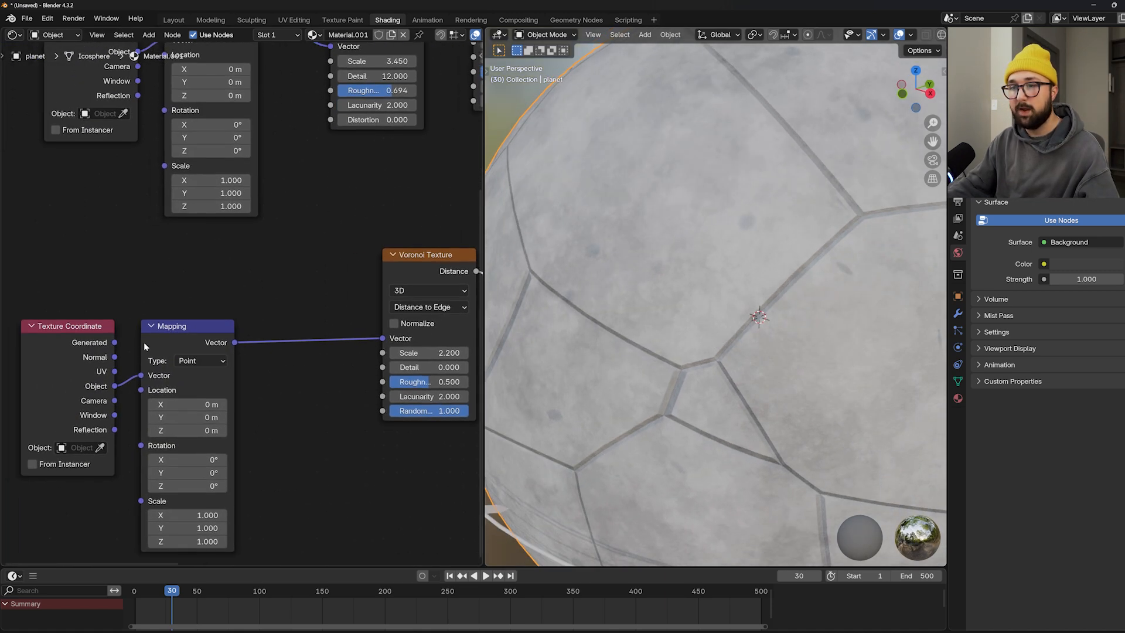
{"action": "left_click_drag", "start_coordinate": [165, 335], "coordinate": [288, 328]}
{"action": "left_click_drag", "start_coordinate": [68, 343], "coordinate": [81, 333]}
{"action": "middle_click_drag", "start_coordinate": [65, 338], "coordinate": [228, 298]}
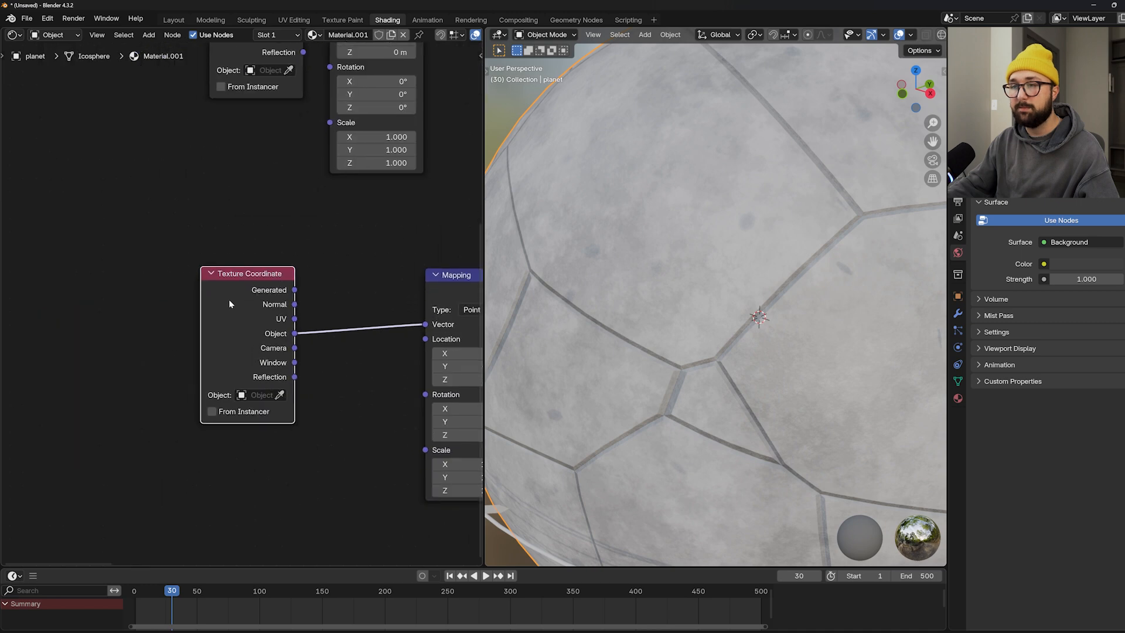
{"action": "left_click_drag", "start_coordinate": [229, 299], "coordinate": [146, 319]}
- Insert a Noise Texture node into the link between the lower Texture Coordinate and Mapping nodes
{"action": "key", "text": "shift+a"}
{"action": "left_click", "coordinate": [319, 264]}
{"action": "type", "text": "no"}
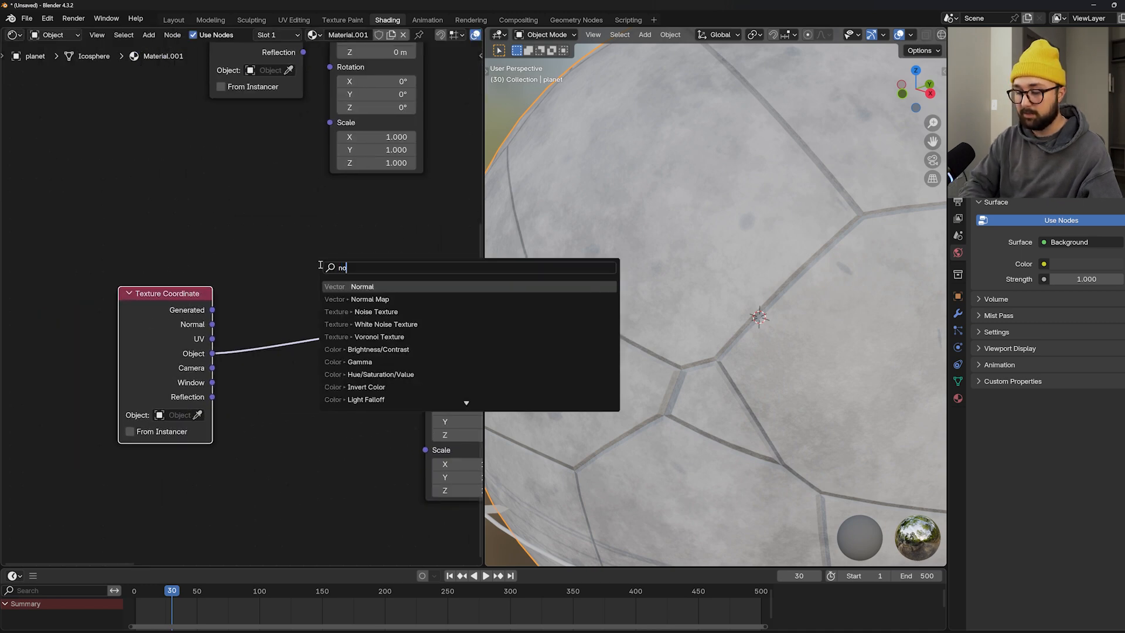
{"action": "key", "text": "Return"}
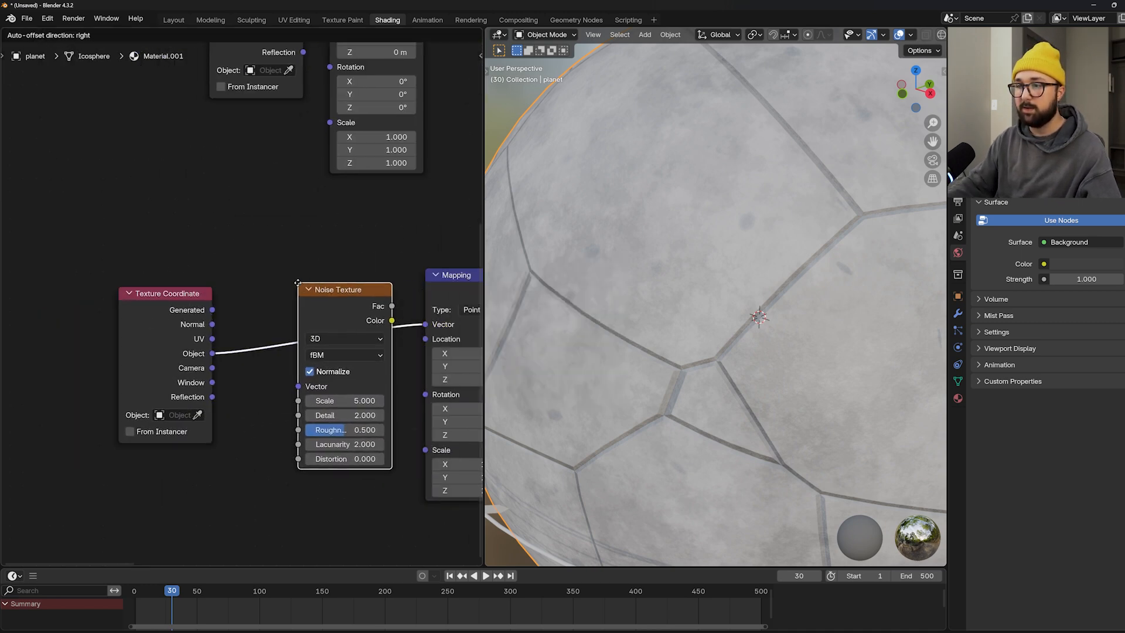
{"action": "left_click", "coordinate": [293, 288]}
- Move the lower Texture Coordinate farther away and insert a duplicate of the new Noise Texture between the two nodes
{"action": "left_click_drag", "start_coordinate": [151, 307], "coordinate": [72, 318]}
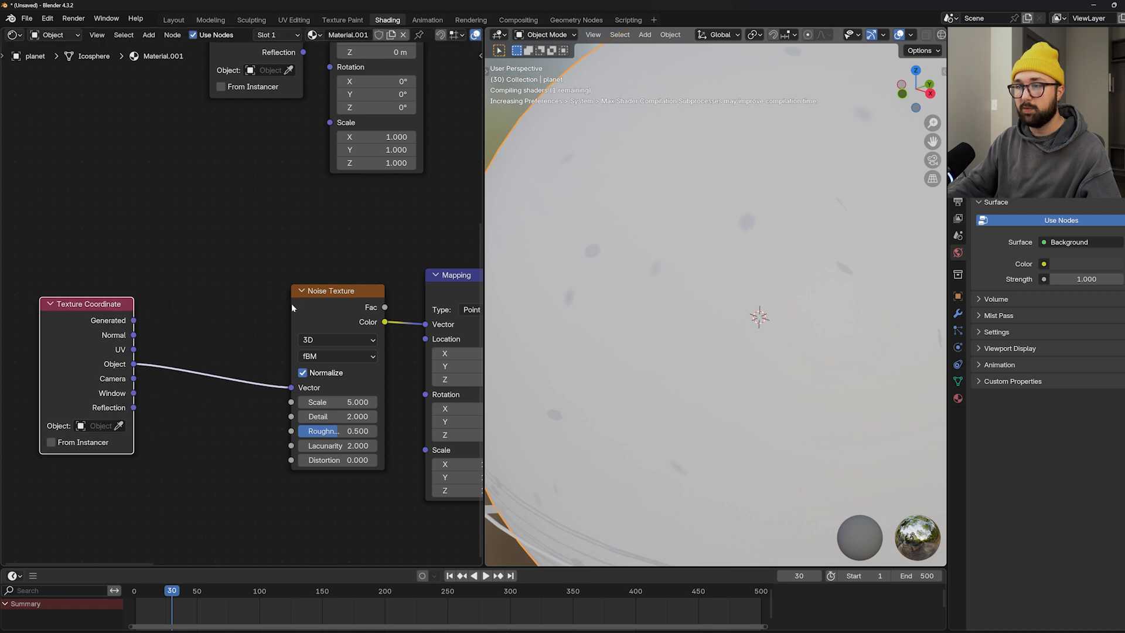
{"action": "left_click", "coordinate": [311, 306]}
{"action": "key", "text": "shift+d"}
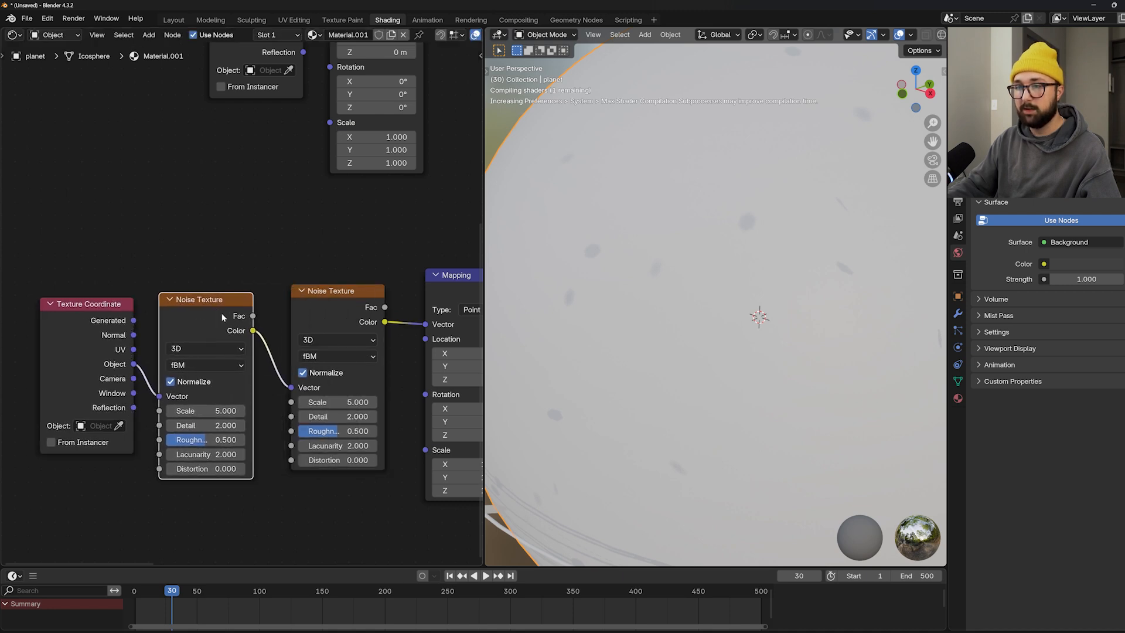
{"action": "left_click", "coordinate": [225, 315]}
{"action": "scroll", "coordinate": [314, 322], "scroll_direction": "down", "scroll_amount": 3}
{"action": "middle_click_drag", "start_coordinate": [314, 322], "coordinate": [246, 360]}
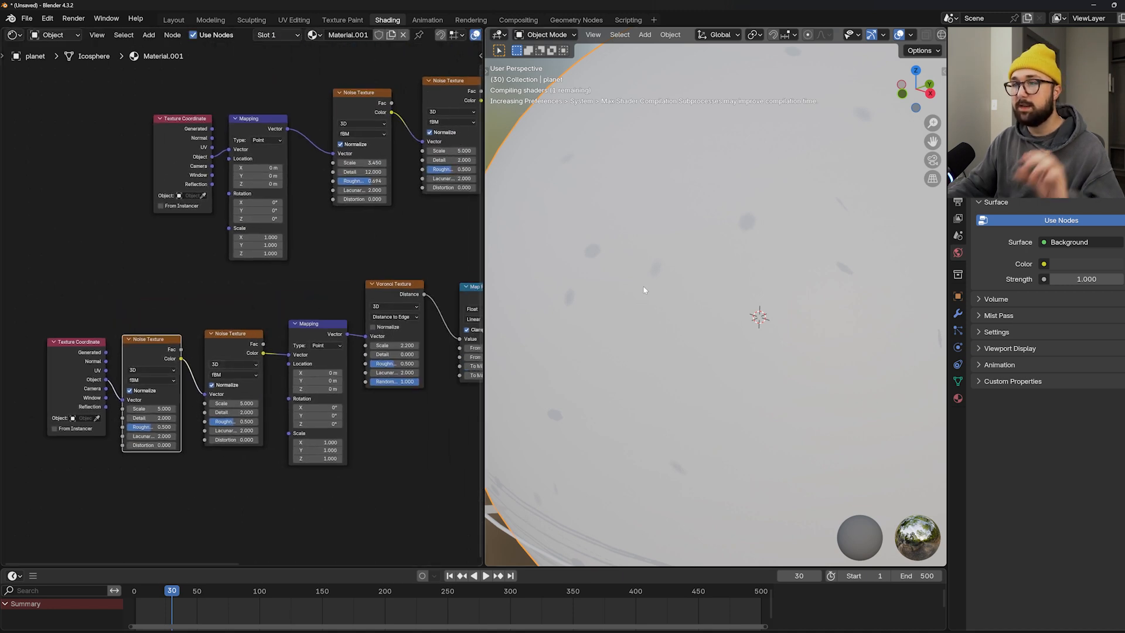
{"action": "middle_click_drag", "start_coordinate": [299, 312], "coordinate": [229, 339]}
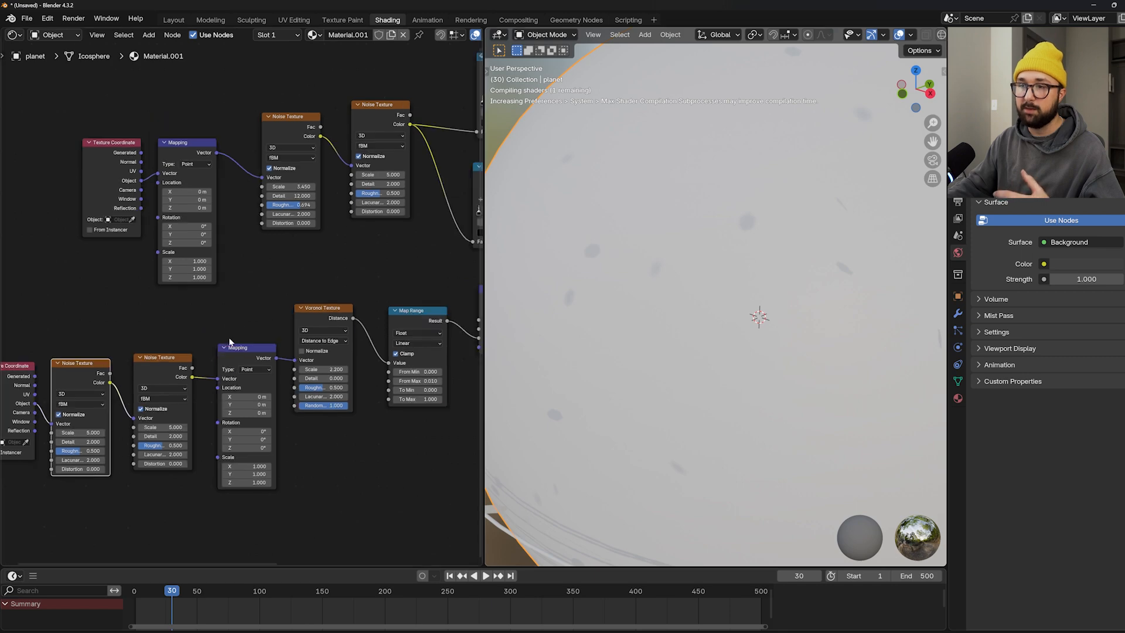
{"action": "middle_click_drag", "start_coordinate": [244, 294], "coordinate": [186, 313]}
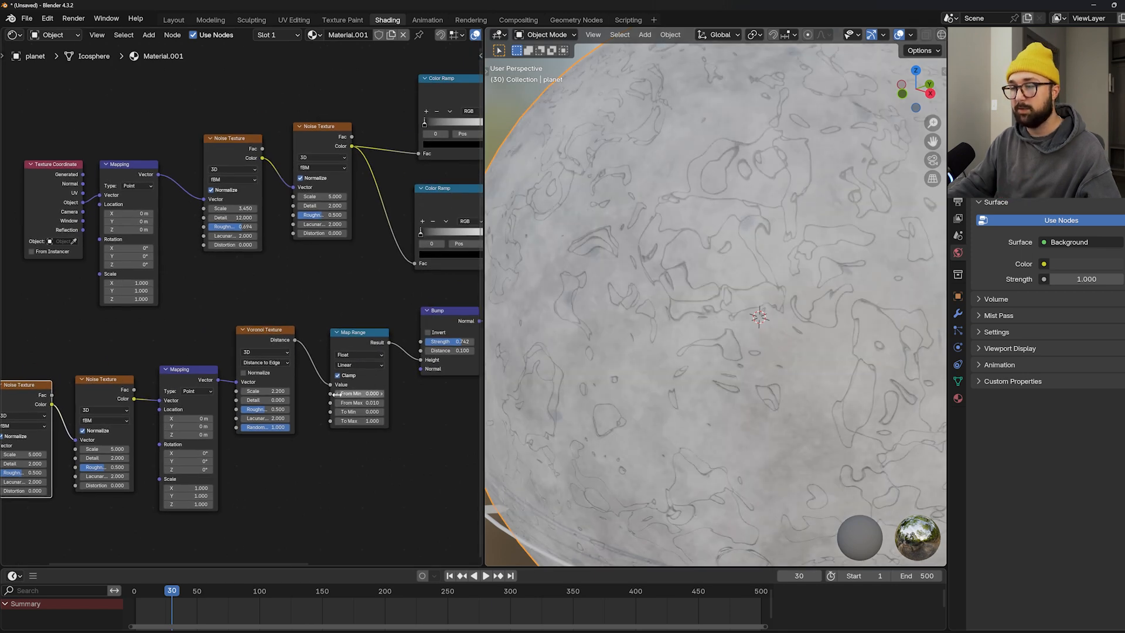
- Set the Detail of the first Noise Texture after the lower Texture Coordinate node to 12
{"action": "middle_click_drag", "start_coordinate": [278, 409], "coordinate": [393, 339]}
{"action": "scroll", "coordinate": [233, 380], "scroll_direction": "up", "scroll_amount": 3}
{"action": "middle_click_drag", "start_coordinate": [217, 395], "coordinate": [361, 318]}
{"action": "scroll", "coordinate": [360, 319], "scroll_direction": "up", "scroll_amount": 2}
{"action": "left_click", "coordinate": [240, 357]}
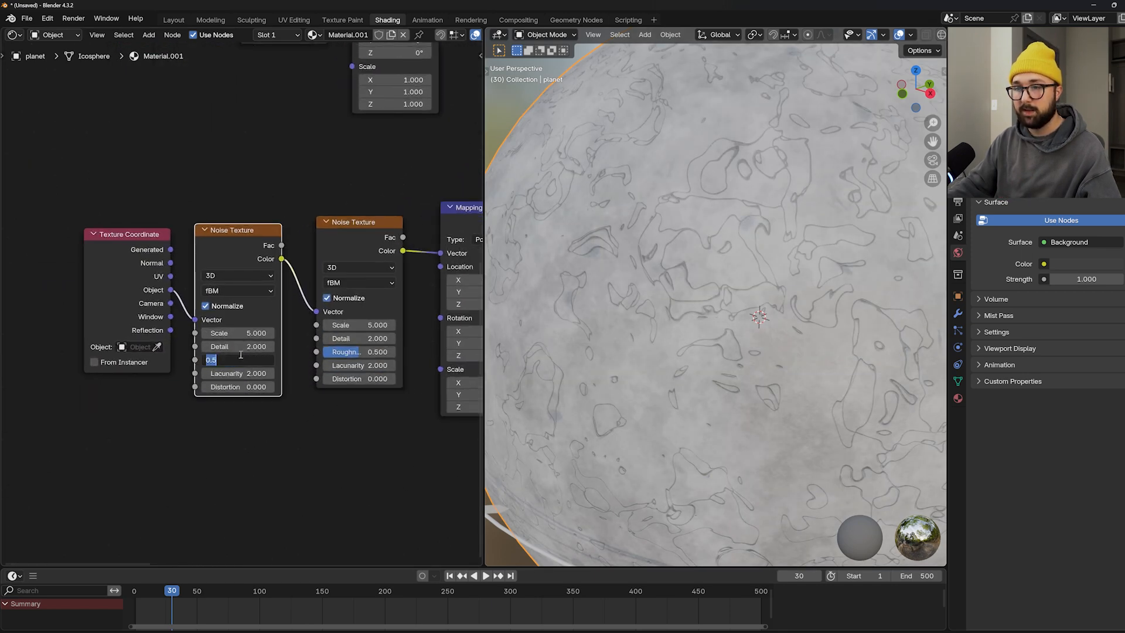
{"action": "left_click", "coordinate": [244, 346]}
{"action": "left_click", "coordinate": [243, 347]}
{"action": "type", "text": "12"}
{"action": "key", "text": "Return"}
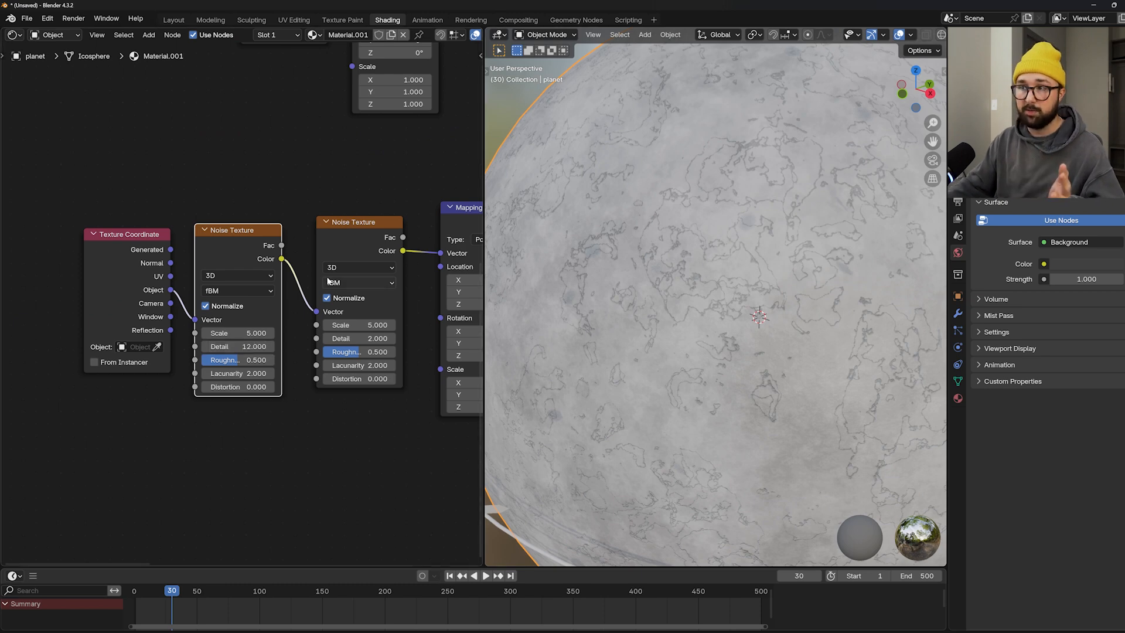
- Move the lower Texture Coordinate and both of its Noise Texture nodes together, farther away from the Mapping node
{"action": "scroll", "coordinate": [321, 276], "scroll_direction": "down", "scroll_amount": 3}
{"action": "left_click_drag", "start_coordinate": [327, 231], "coordinate": [159, 316]}
{"action": "key", "text": "g"}
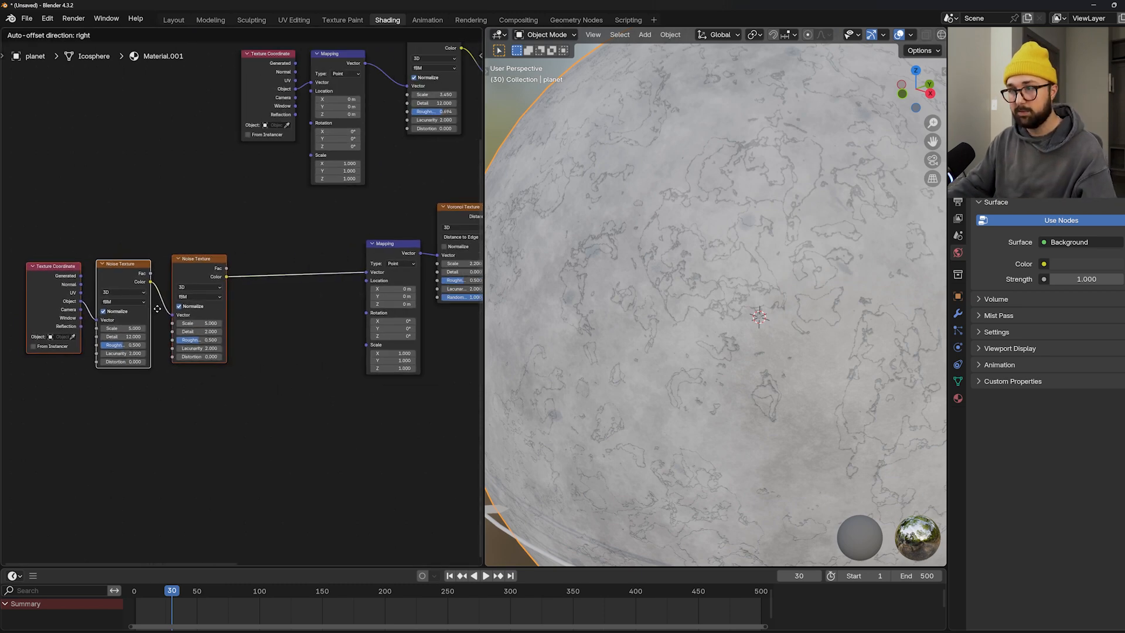
{"action": "left_click", "coordinate": [45, 321]}
{"action": "left_click", "coordinate": [244, 255]}
- Insert a Mix Color node between the second Noise Texture and Mapping, and link the Texture Coordinate's Object output to its B input
{"action": "key", "text": "shift+a"}
{"action": "type", "text": "mix"}
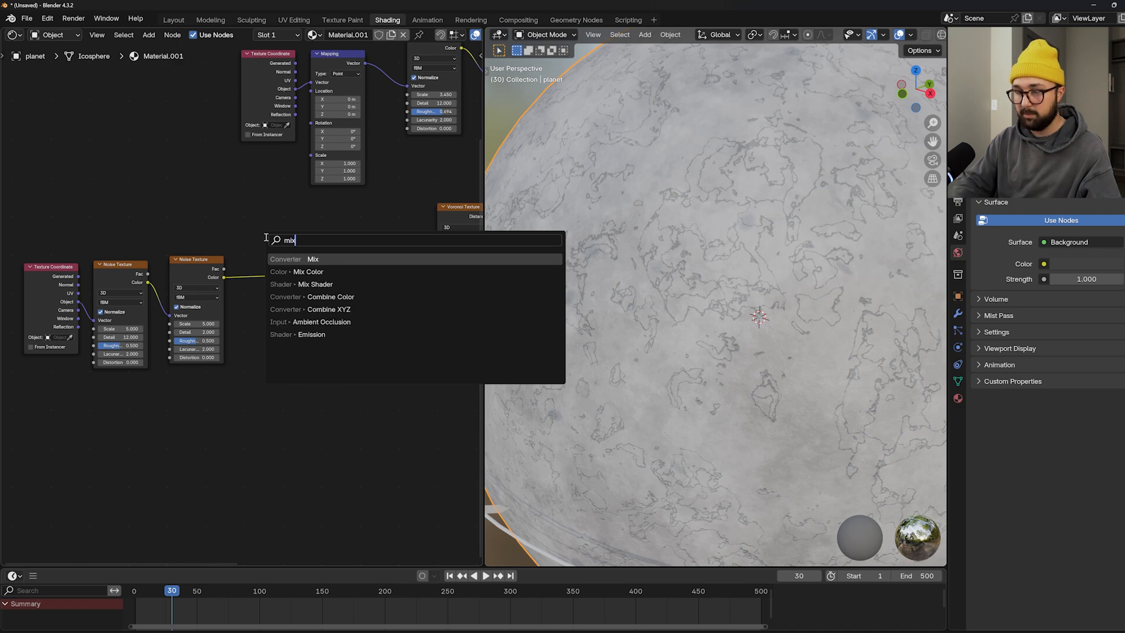
{"action": "left_click", "coordinate": [302, 271]}
{"action": "left_click", "coordinate": [280, 250]}
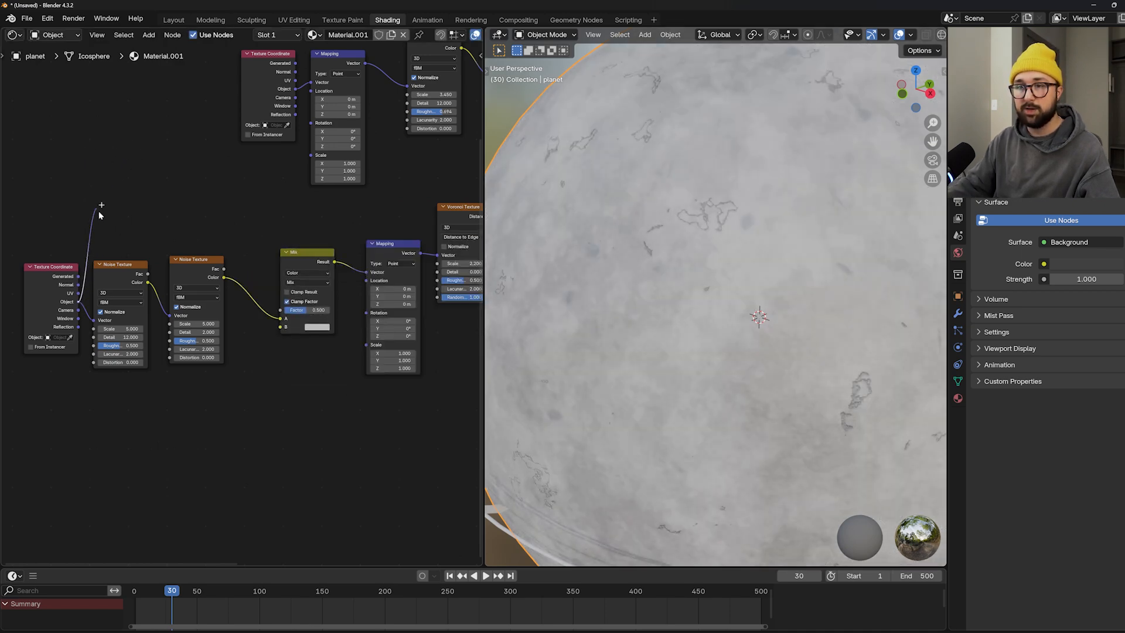
{"action": "left_click_drag", "start_coordinate": [78, 302], "coordinate": [280, 326]}
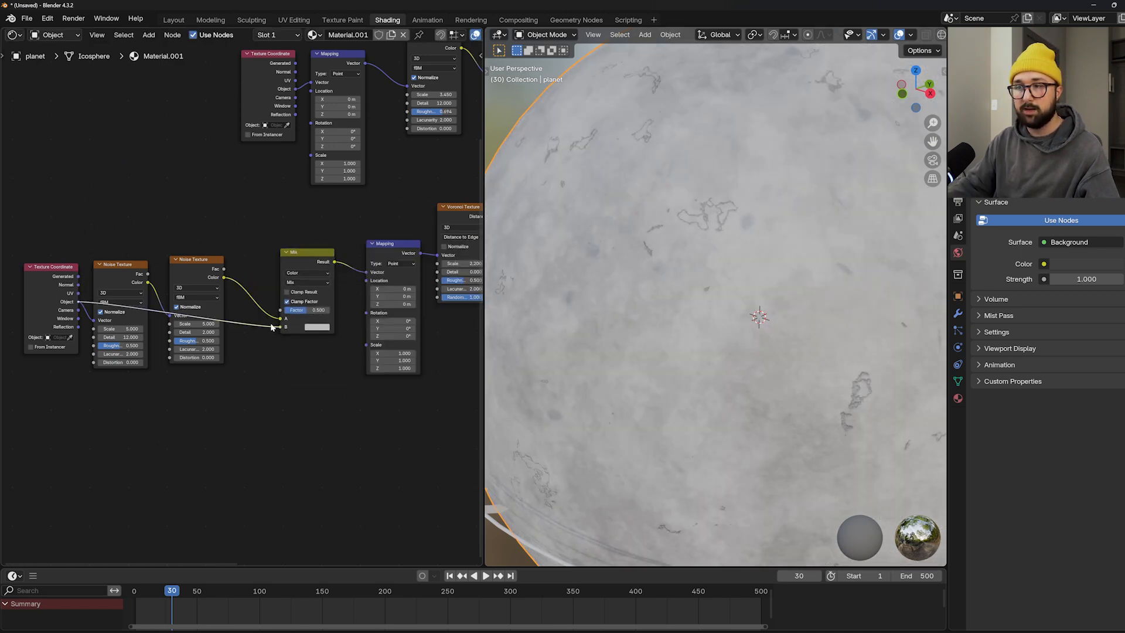
- Move the two lower Noise Texture nodes up, clear of the link from Texture Coordinate to Mix
{"action": "scroll", "coordinate": [222, 304], "scroll_direction": "up", "scroll_amount": 3}
{"action": "middle_click_drag", "start_coordinate": [220, 305], "coordinate": [355, 287]}
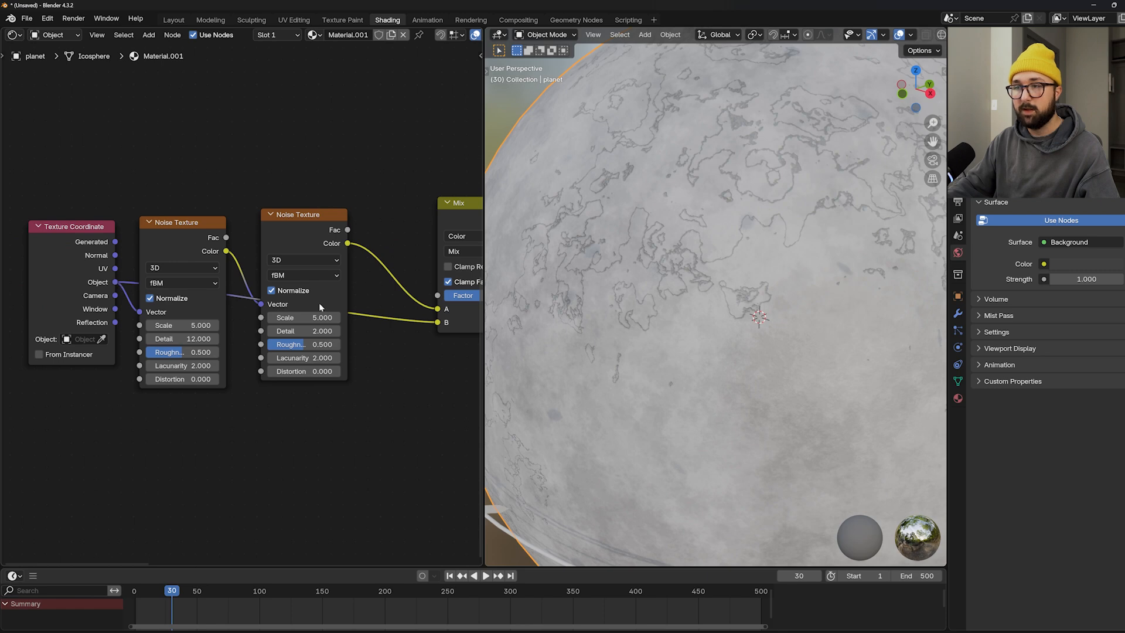
{"action": "left_click_drag", "start_coordinate": [337, 178], "coordinate": [174, 265]}
{"action": "middle_click_drag", "start_coordinate": [251, 213], "coordinate": [239, 239]}
{"action": "key", "text": "g"}
{"action": "left_click", "coordinate": [249, 102]}
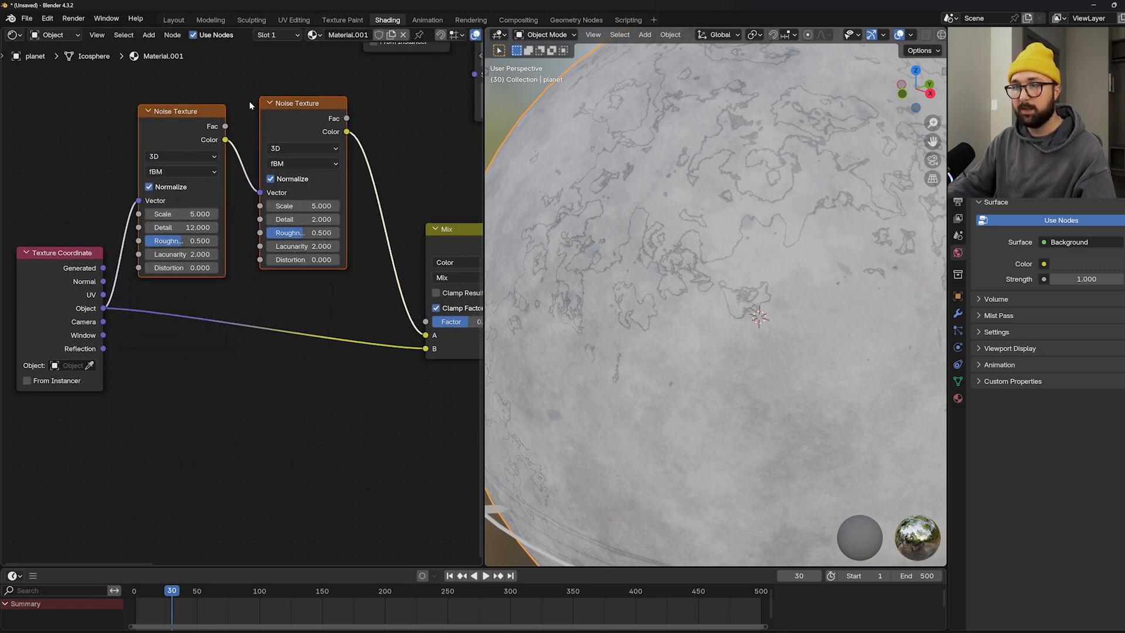
- Set the Mix node's Factor to 0.919 and inspect the distorted cracks around the planet
{"action": "middle_click_drag", "start_coordinate": [302, 335], "coordinate": [181, 328]}
{"action": "left_click_drag", "start_coordinate": [345, 316], "coordinate": [383, 316]}
{"action": "scroll", "coordinate": [242, 313], "scroll_direction": "down", "scroll_amount": 2}
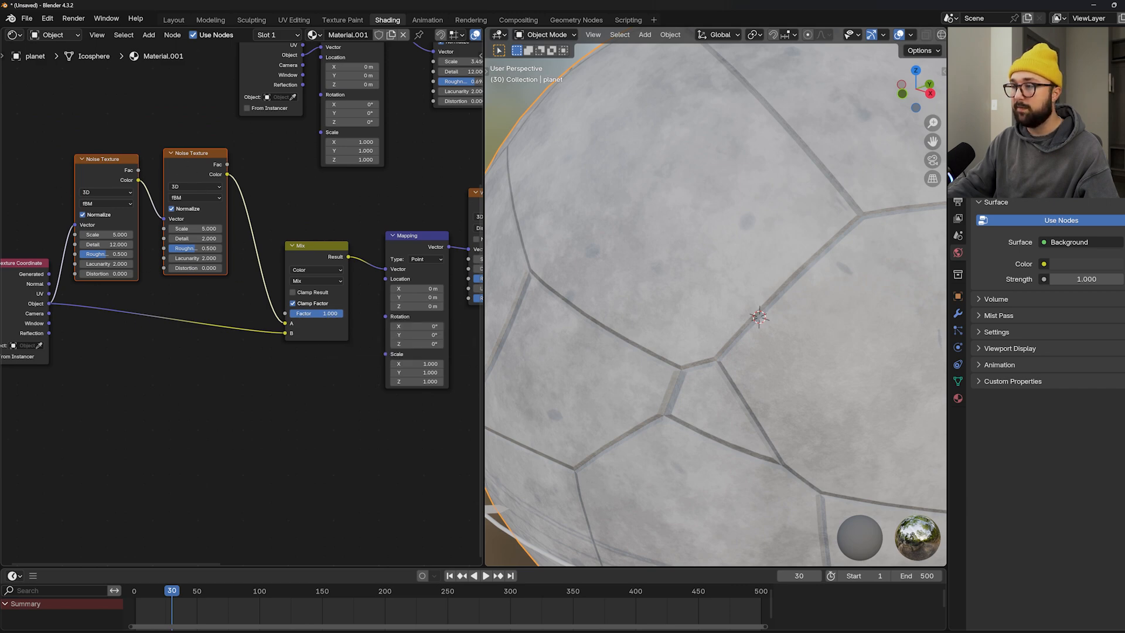
{"action": "left_click_drag", "start_coordinate": [339, 313], "coordinate": [334, 313]}
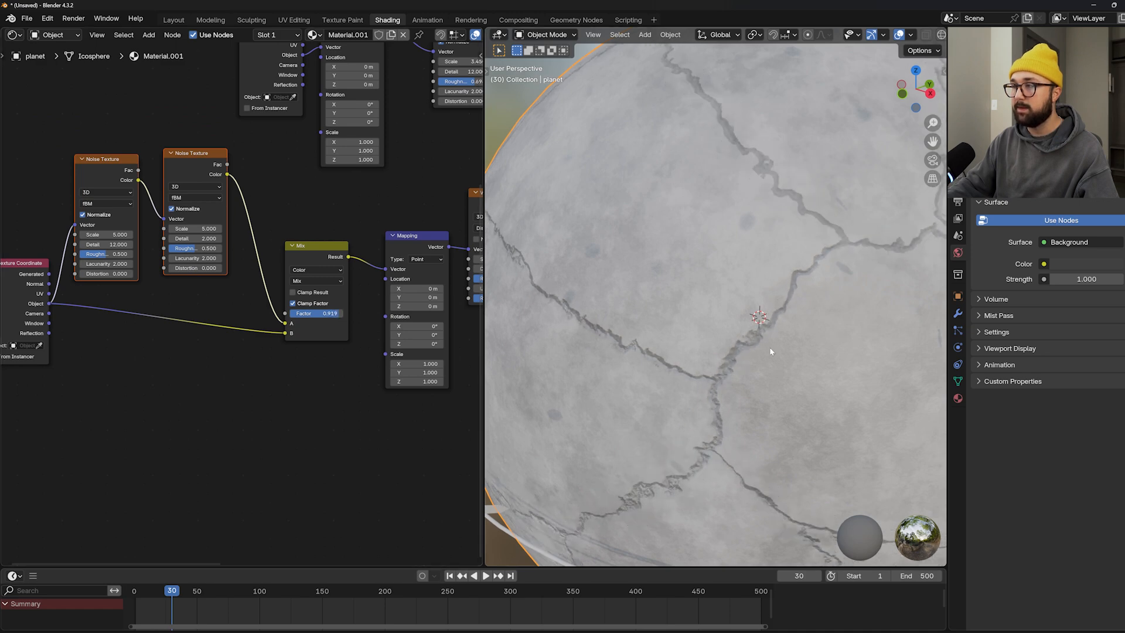
{"action": "scroll", "coordinate": [769, 347], "scroll_direction": "down", "scroll_amount": 6}
{"action": "scroll", "coordinate": [768, 346], "scroll_direction": "up", "scroll_amount": 3}
{"action": "middle_click_drag", "start_coordinate": [469, 315], "coordinate": [301, 319]}
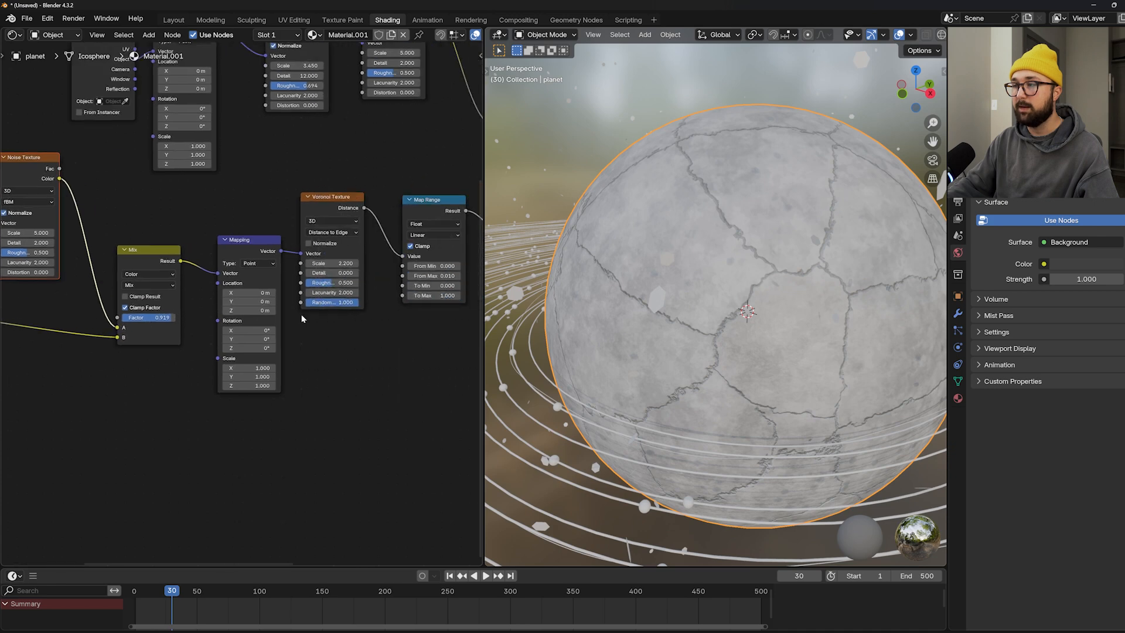
{"action": "middle_click_drag", "start_coordinate": [822, 244], "coordinate": [785, 256]}
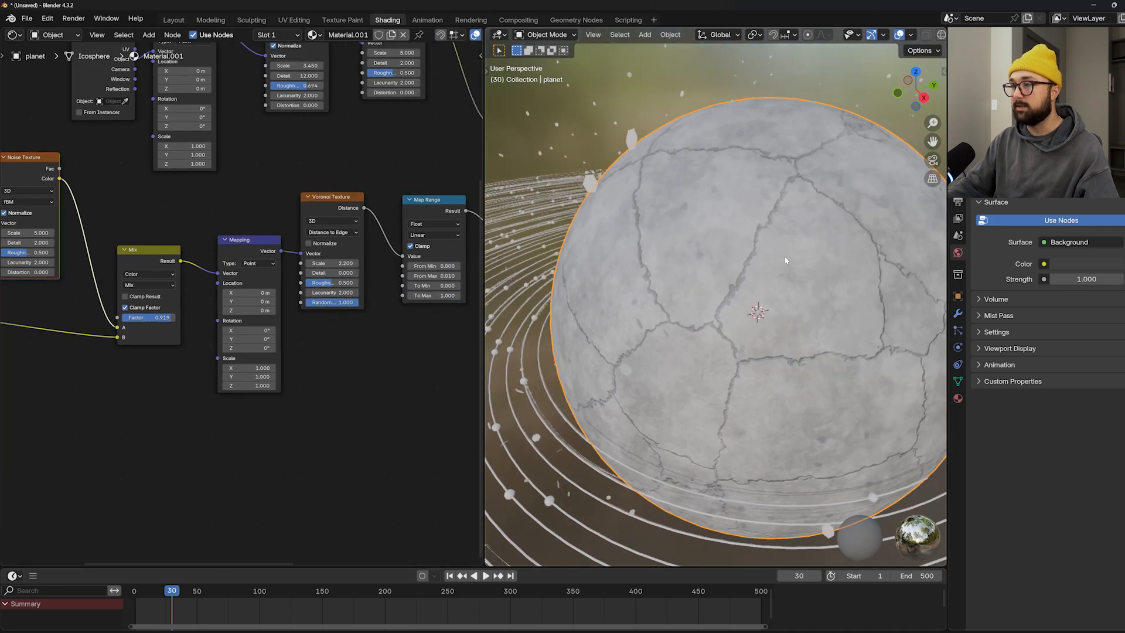
{"action": "scroll", "coordinate": [785, 255], "scroll_direction": "up", "scroll_amount": 3}
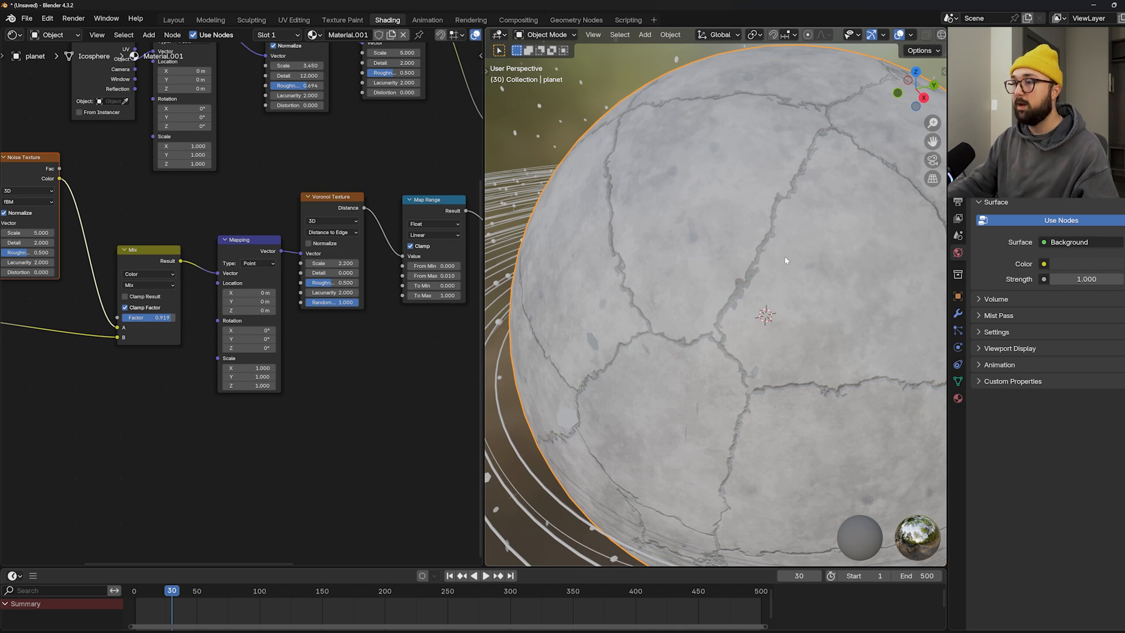
{"action": "middle_click_drag", "start_coordinate": [649, 273], "coordinate": [920, 82]}
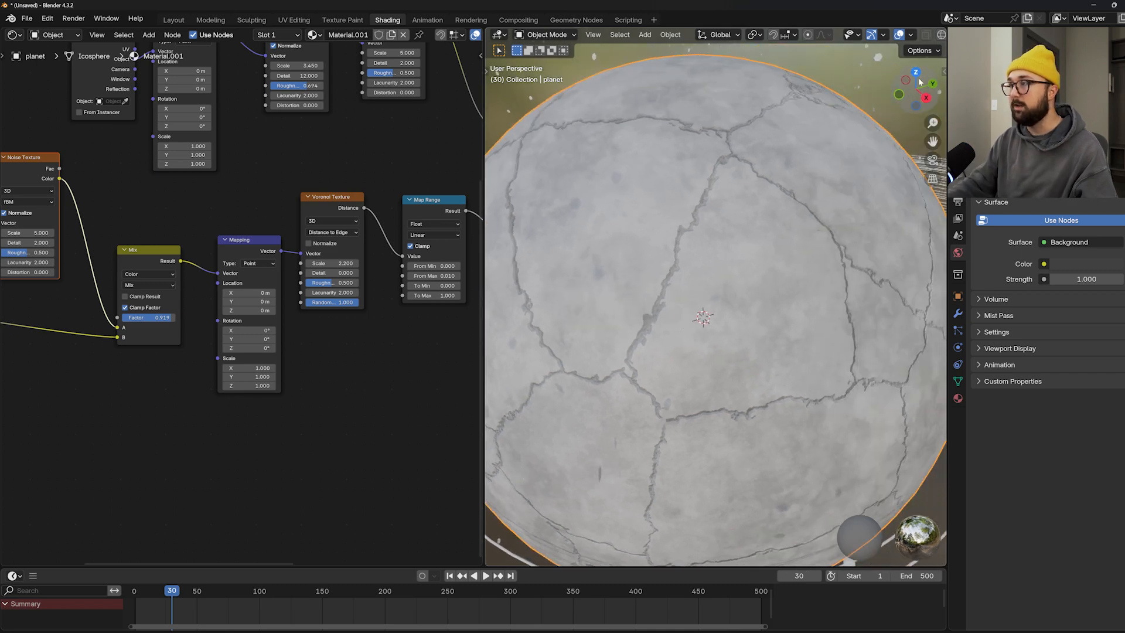
- Switch the render engine to Cycles and set its device to GPU Compute
{"action": "left_click", "coordinate": [957, 185]}
{"action": "left_click", "coordinate": [1082, 184]}
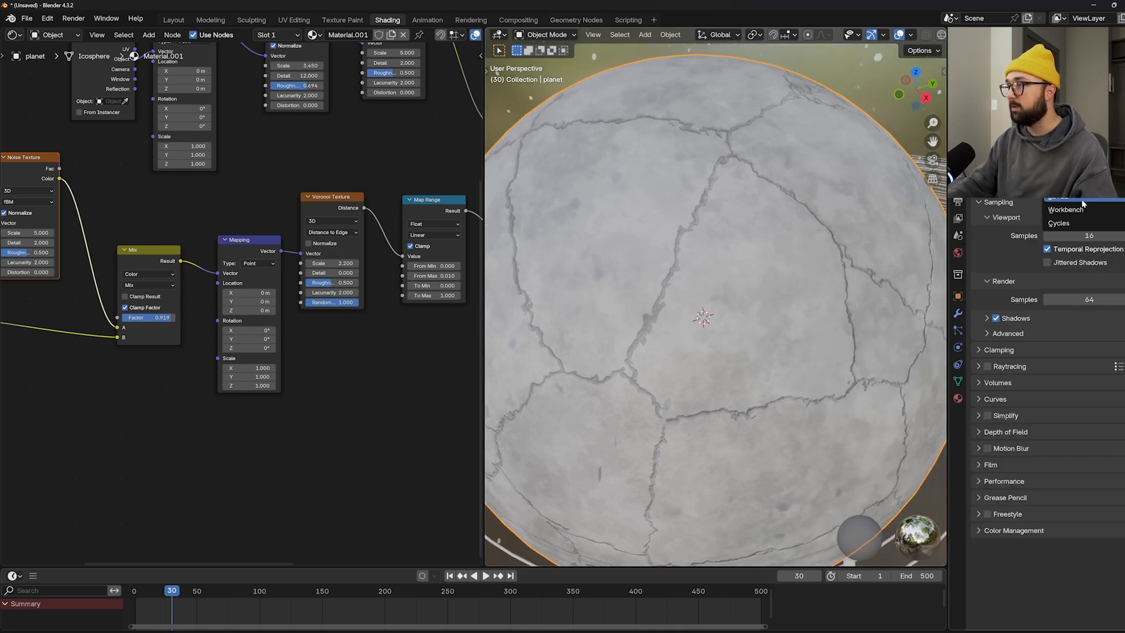
{"action": "left_click", "coordinate": [1065, 227]}
{"action": "left_click", "coordinate": [1064, 229]}
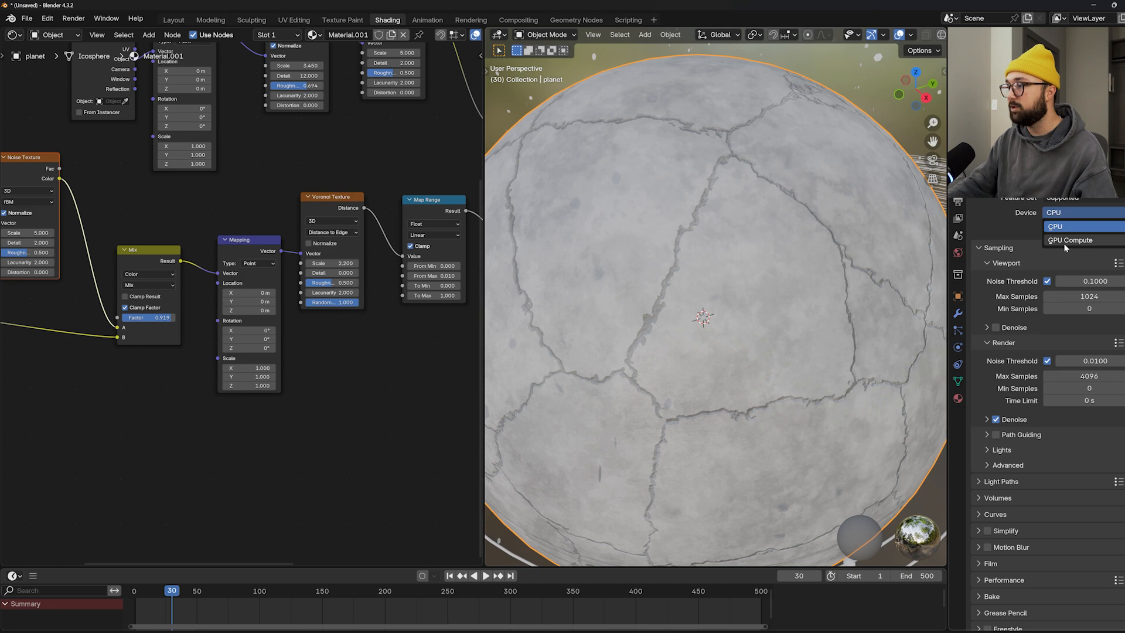
{"action": "left_click", "coordinate": [1070, 240]}
- Turn off reflective and refractive caustics in the Cycles light path settings
{"action": "left_click", "coordinate": [1002, 466]}
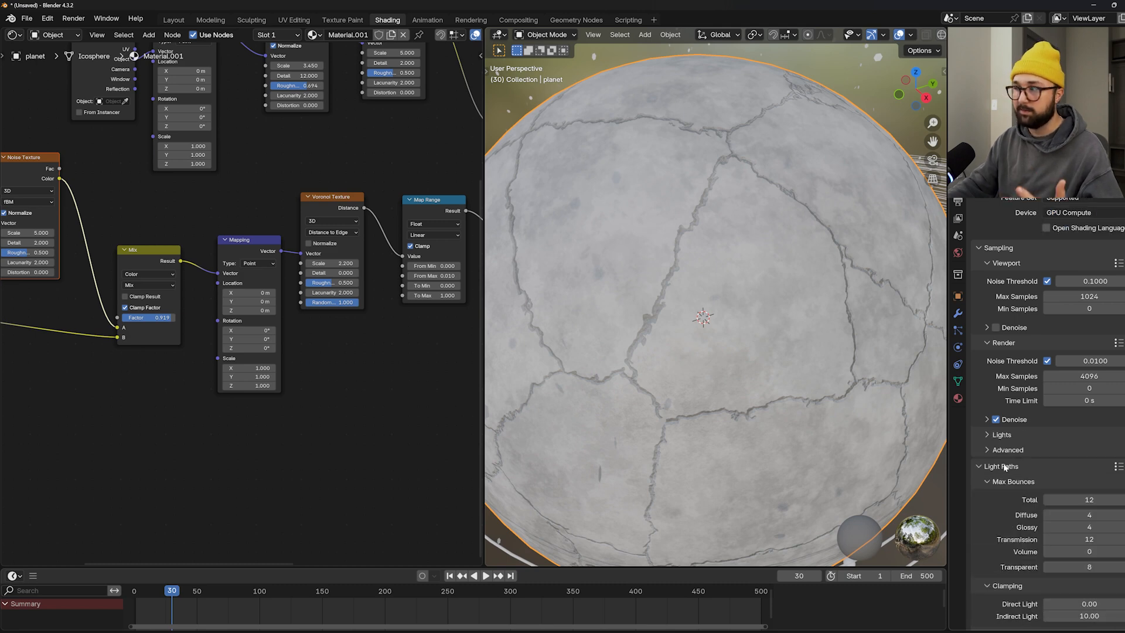
{"action": "left_click", "coordinate": [1003, 465]}
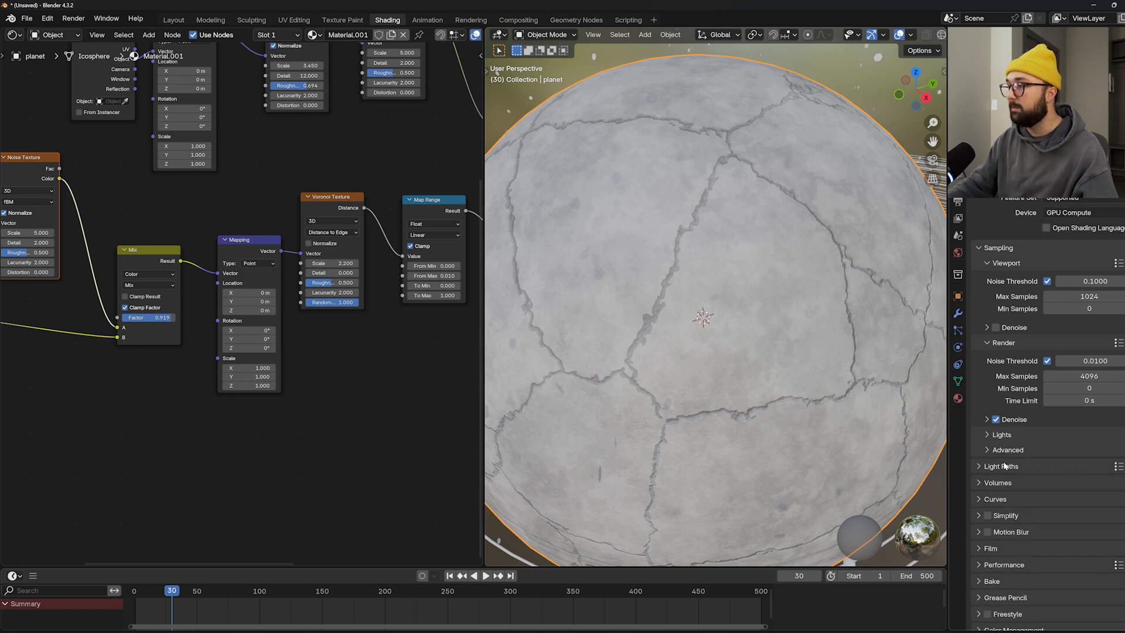
{"action": "left_click", "coordinate": [1003, 466]}
{"action": "scroll", "coordinate": [1031, 515], "scroll_direction": "down", "scroll_amount": 4}
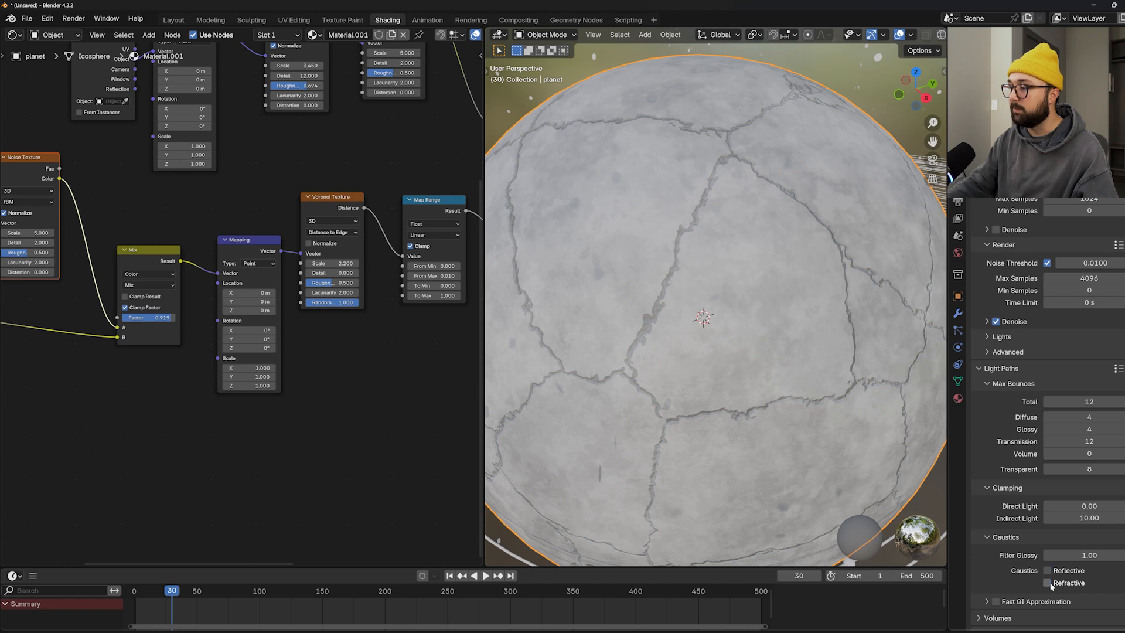
{"action": "scroll", "coordinate": [1049, 574], "scroll_direction": "down", "scroll_amount": 5}
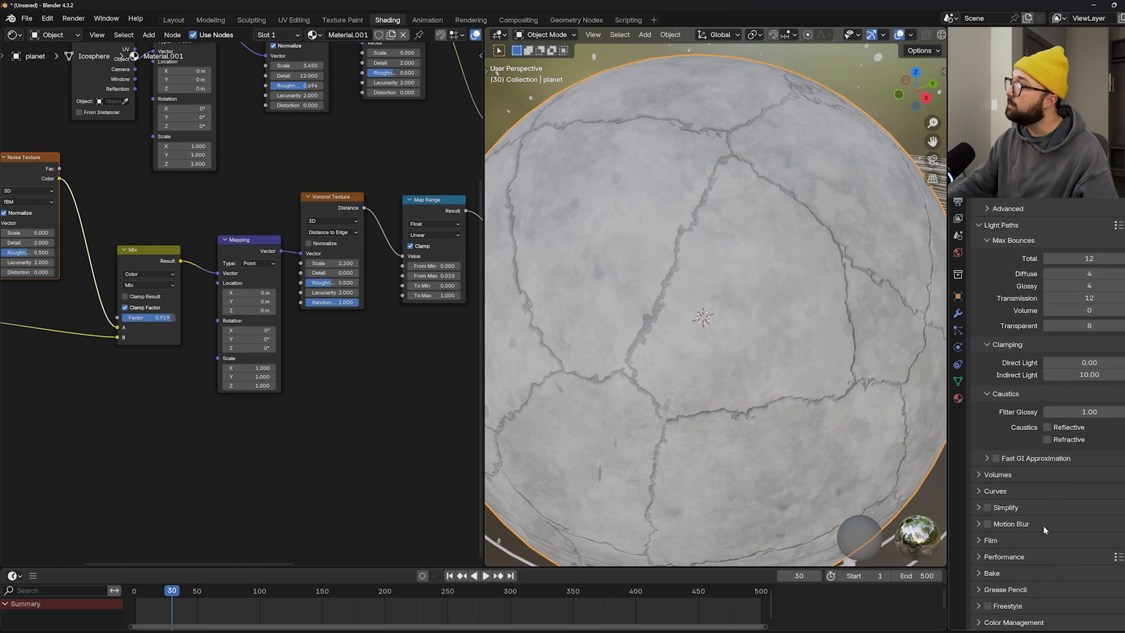
- Set the volume step rate to 10 for both render and viewport, and the volume Max Steps to 50
{"action": "left_click", "coordinate": [998, 475]}
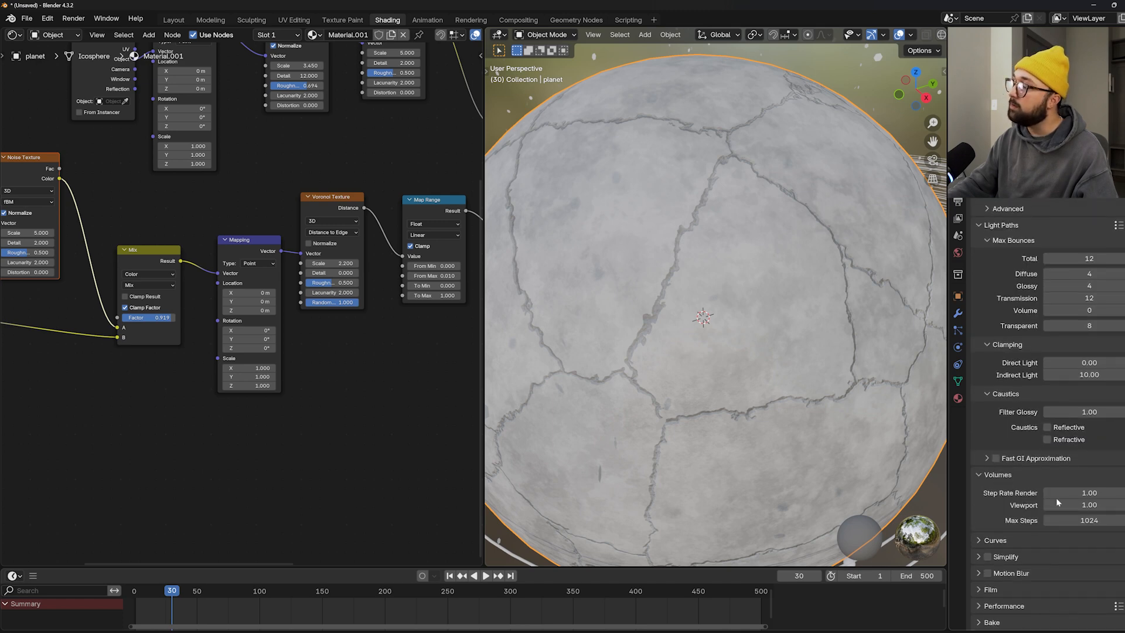
{"action": "double_click", "coordinate": [1087, 494]}
{"action": "type", "text": "10"}
{"action": "key", "text": "Return"}
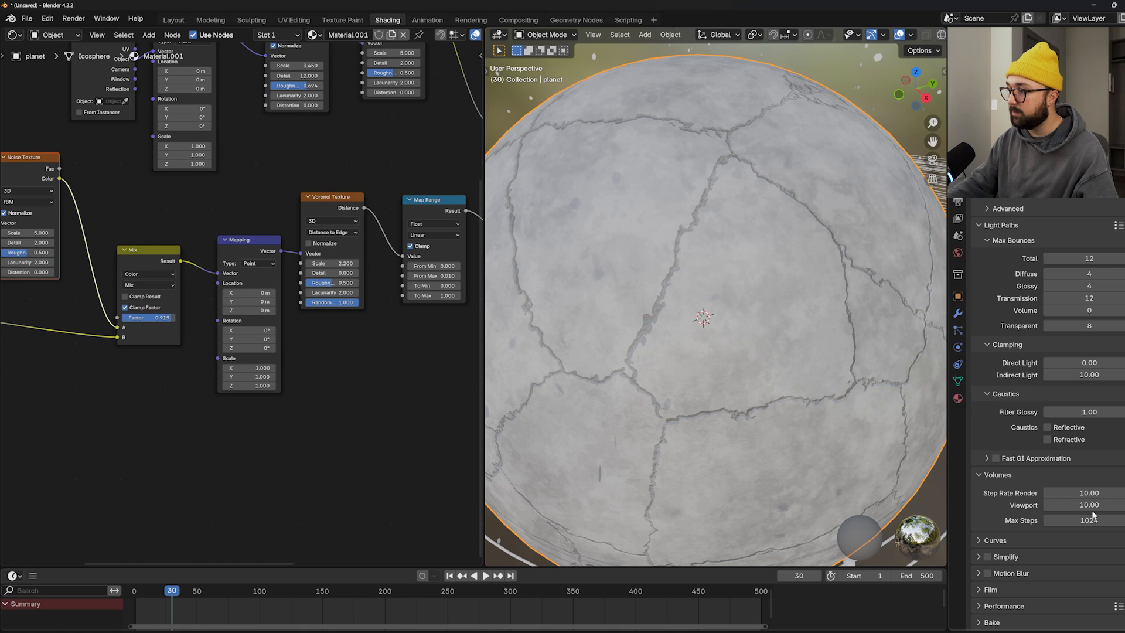
{"action": "left_click", "coordinate": [1093, 518]}
{"action": "type", "text": "50"}
{"action": "key", "text": "Return"}
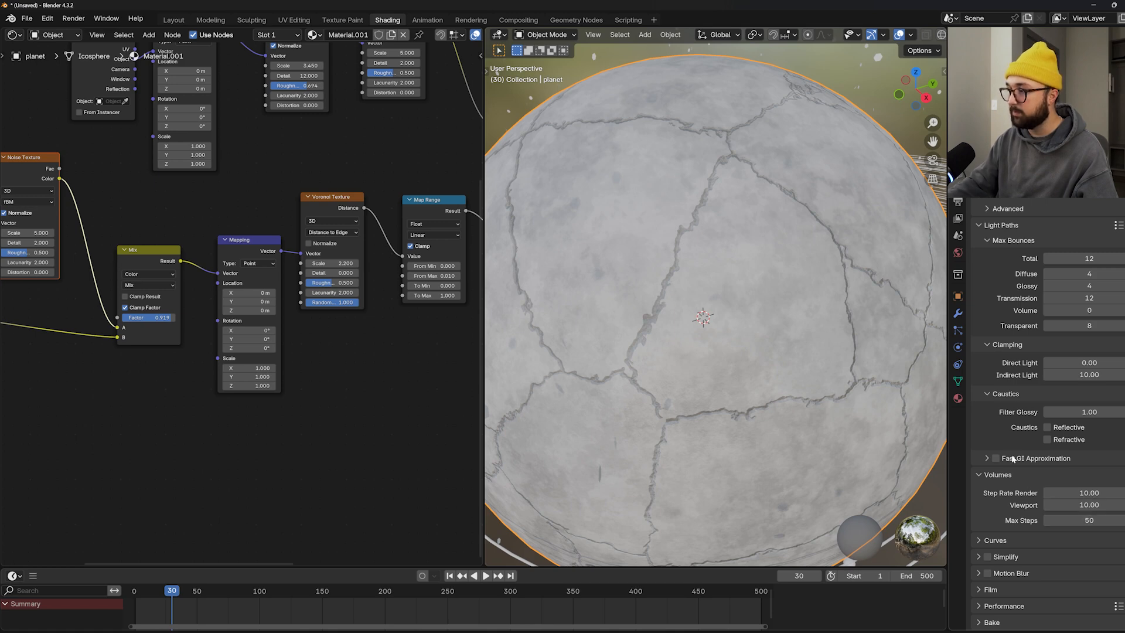
- Review the Cycles sampling settings and switch the 3D viewport to rendered shading
{"action": "scroll", "coordinate": [989, 477], "scroll_direction": "up", "scroll_amount": 10}
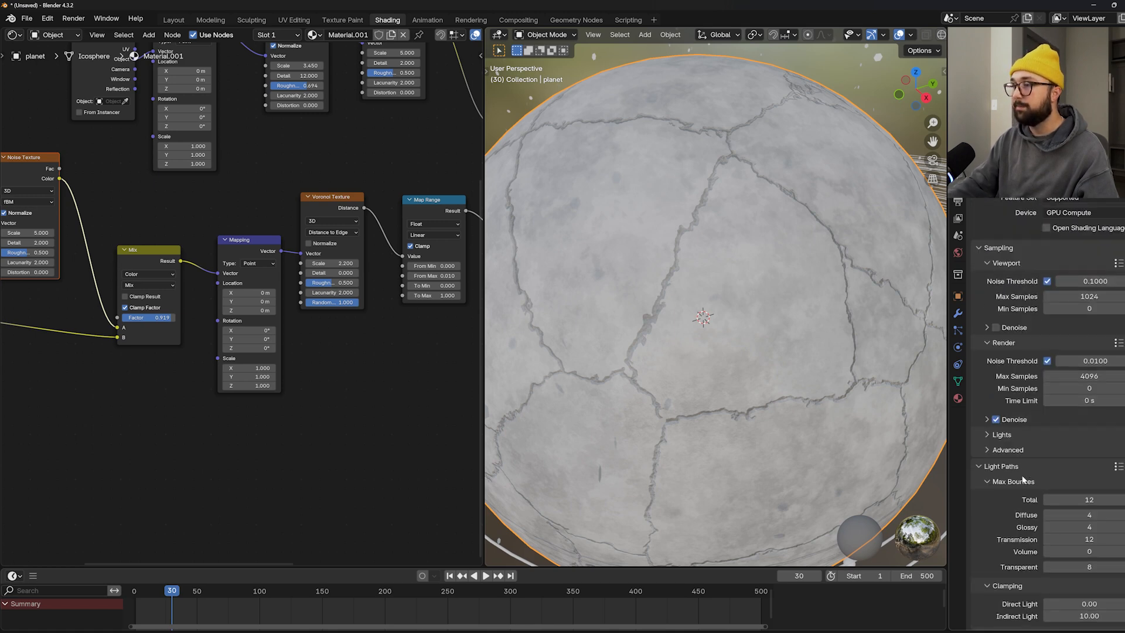
{"action": "scroll", "coordinate": [1065, 459], "scroll_direction": "down", "scroll_amount": 2}
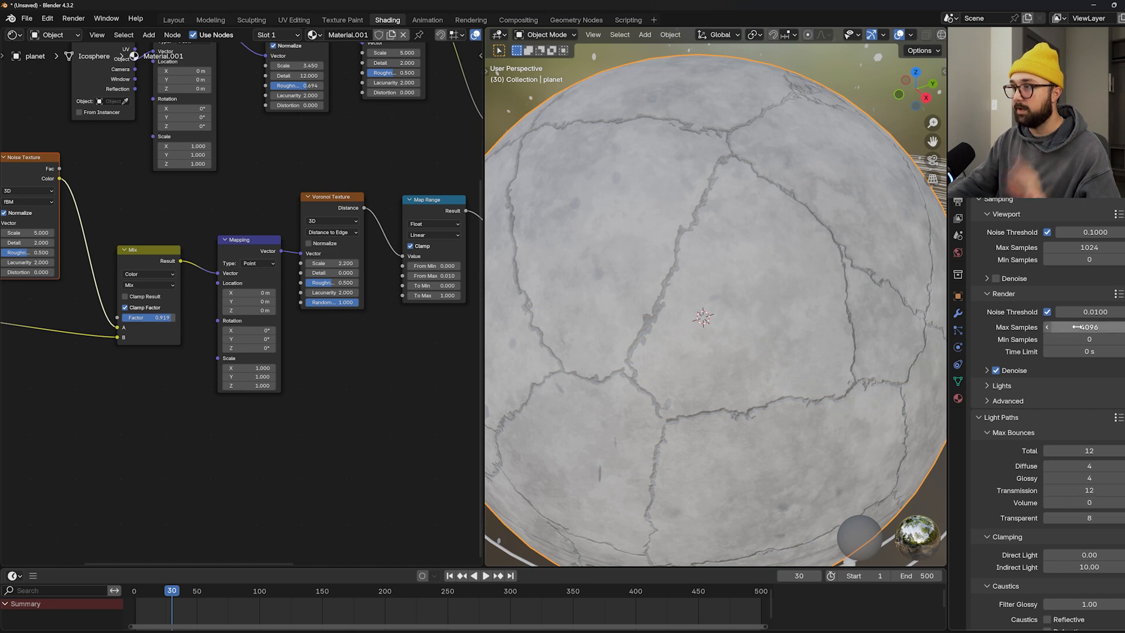
{"action": "scroll", "coordinate": [958, 242], "scroll_direction": "up", "scroll_amount": 1}
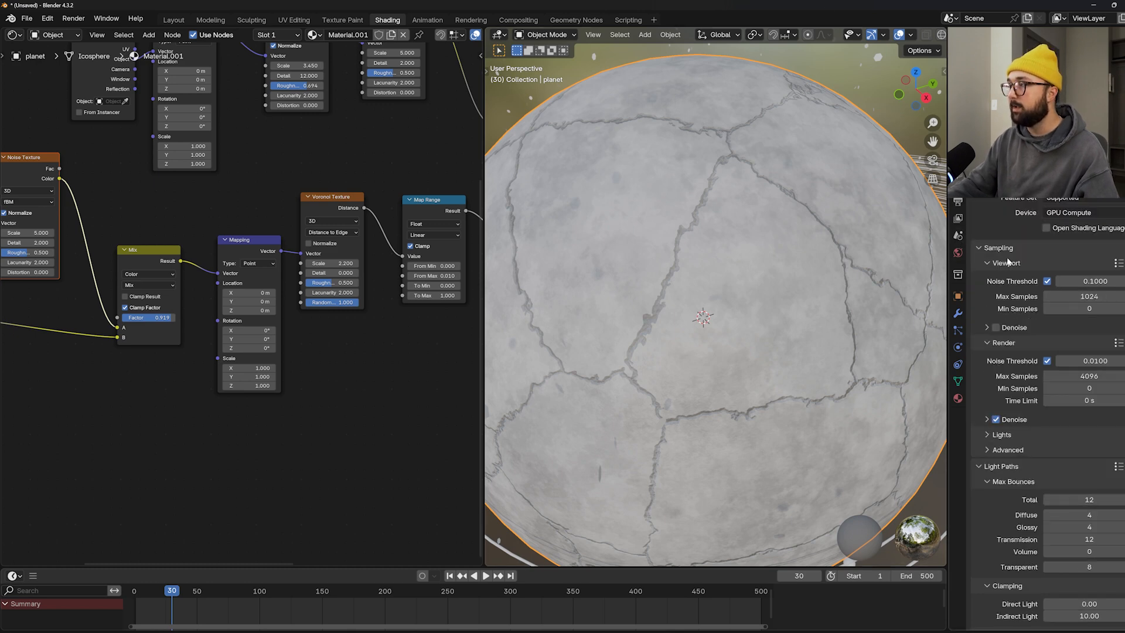
{"action": "scroll", "coordinate": [909, 36], "scroll_direction": "down", "scroll_amount": 2}
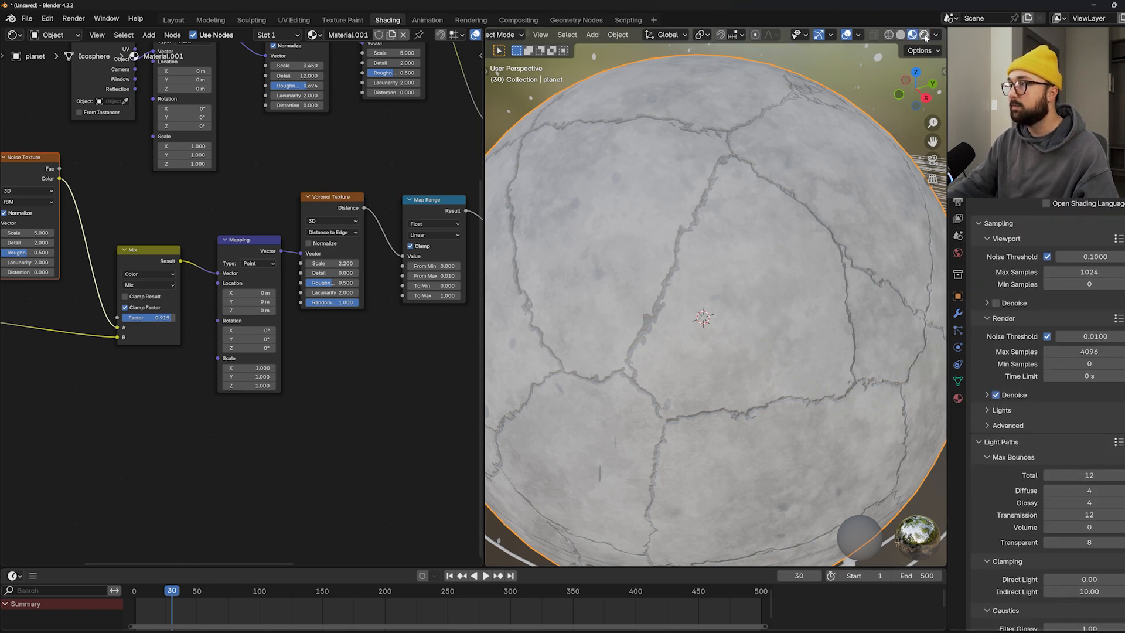
{"action": "left_click", "coordinate": [924, 36]}
{"action": "left_click", "coordinate": [936, 34]}
{"action": "left_click", "coordinate": [869, 143]}
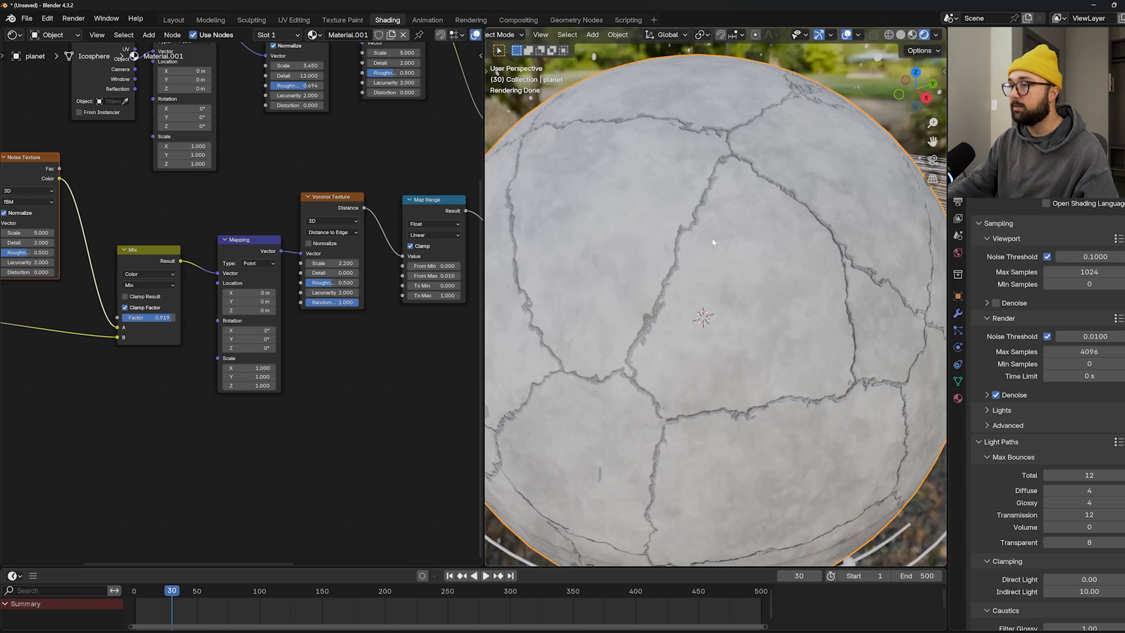
{"action": "middle_click_drag", "start_coordinate": [712, 242], "coordinate": [747, 227]}
- Set the Map Range's From Max to 0.005 and inspect the cracks on the whole planet
{"action": "middle_click_drag", "start_coordinate": [335, 340], "coordinate": [273, 355]}
{"action": "scroll", "coordinate": [264, 337], "scroll_direction": "up", "scroll_amount": 5}
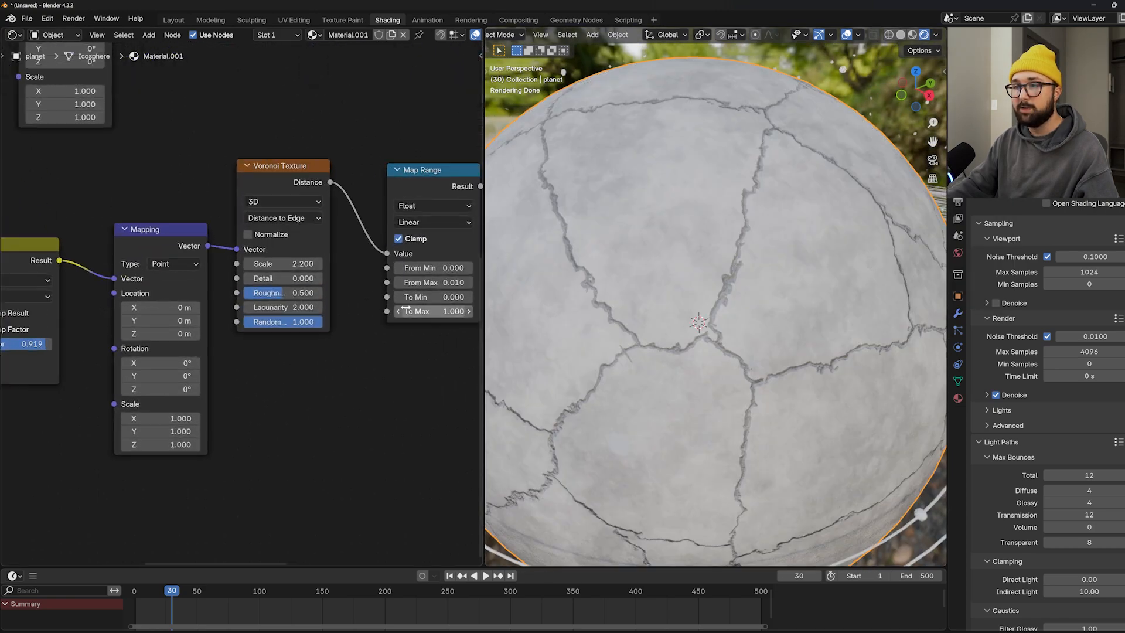
{"action": "scroll", "coordinate": [405, 308], "scroll_direction": "up", "scroll_amount": 3}
{"action": "left_click", "coordinate": [416, 298]}
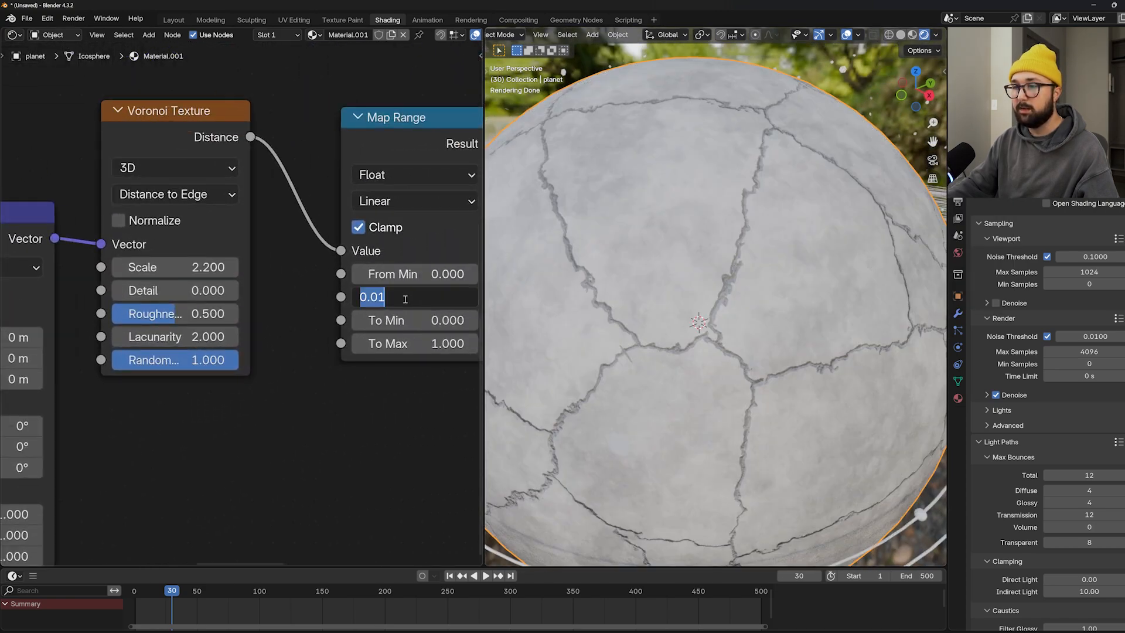
{"action": "left_click", "coordinate": [403, 295]}
{"action": "type", "text": "5"}
{"action": "key", "text": "Return"}
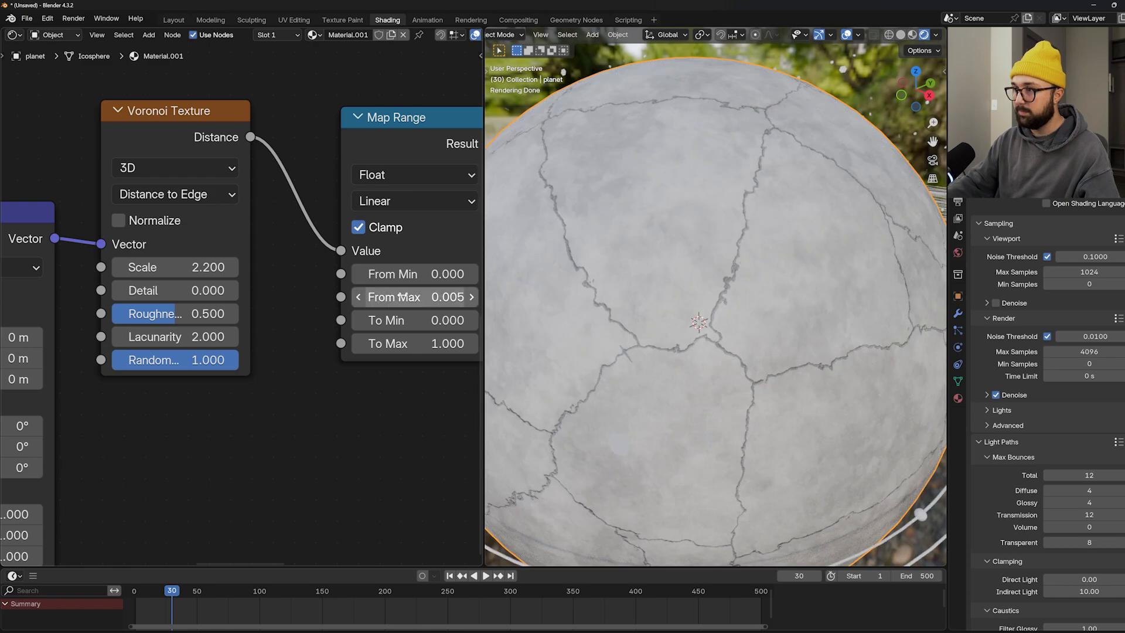
{"action": "left_click", "coordinate": [403, 299]}
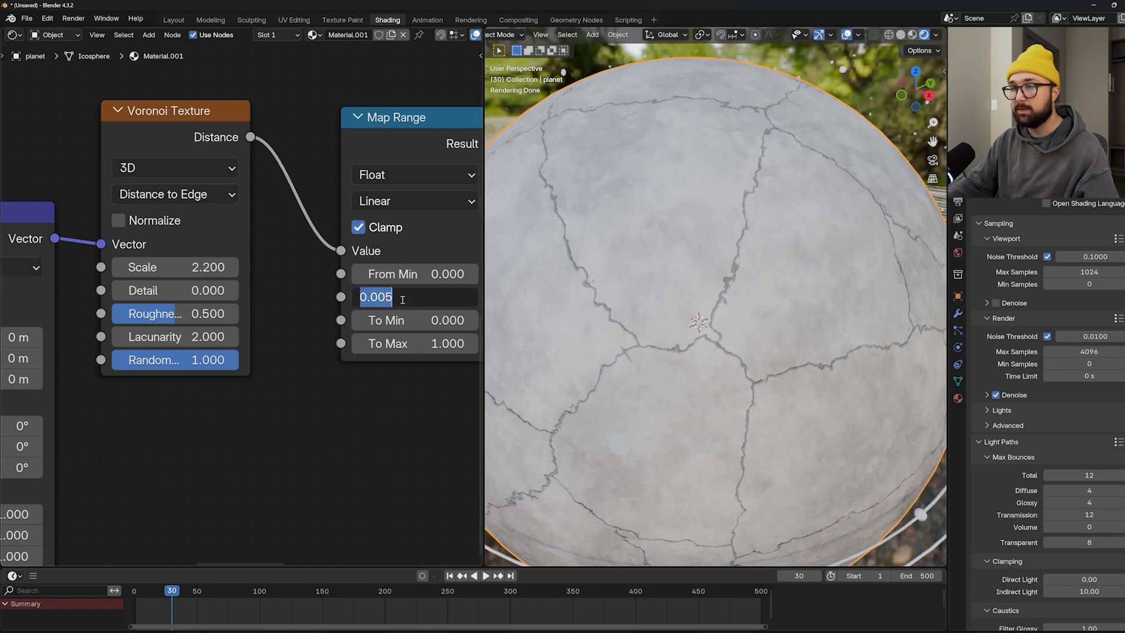
{"action": "key", "text": "Return"}
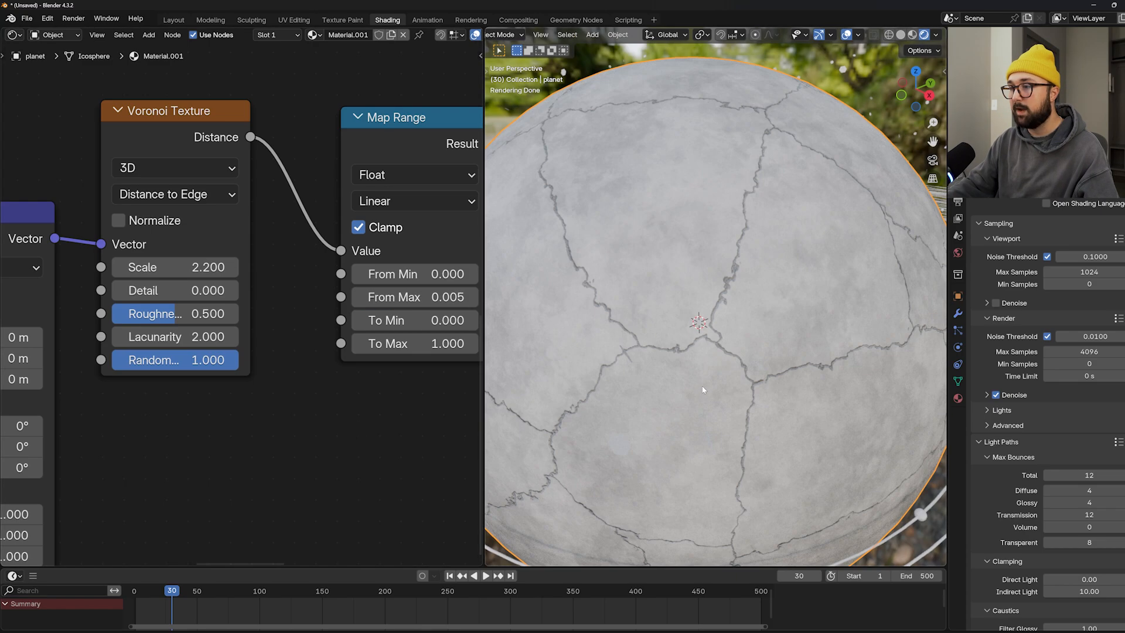
{"action": "scroll", "coordinate": [729, 373], "scroll_direction": "down", "scroll_amount": 5}
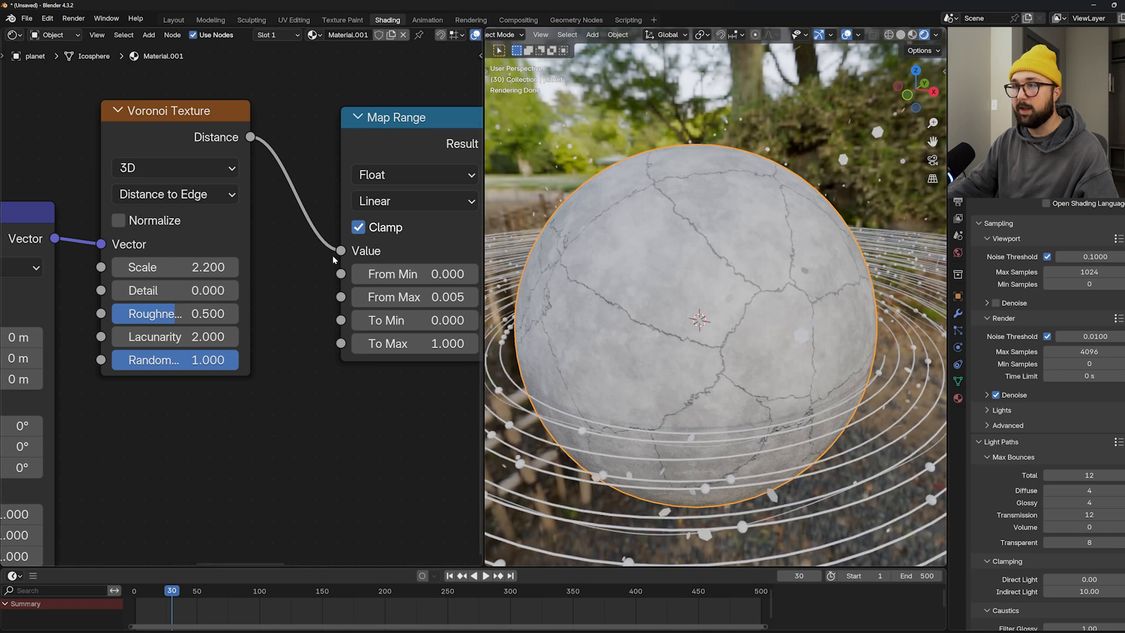
- Move the black stop of the Color Ramp feeding the planet's Base Color to position 0.145
{"action": "scroll", "coordinate": [335, 258], "scroll_direction": "down", "scroll_amount": 3}
{"action": "middle_click_drag", "start_coordinate": [371, 174], "coordinate": [193, 448]}
{"action": "middle_click_drag", "start_coordinate": [320, 232], "coordinate": [207, 379]}
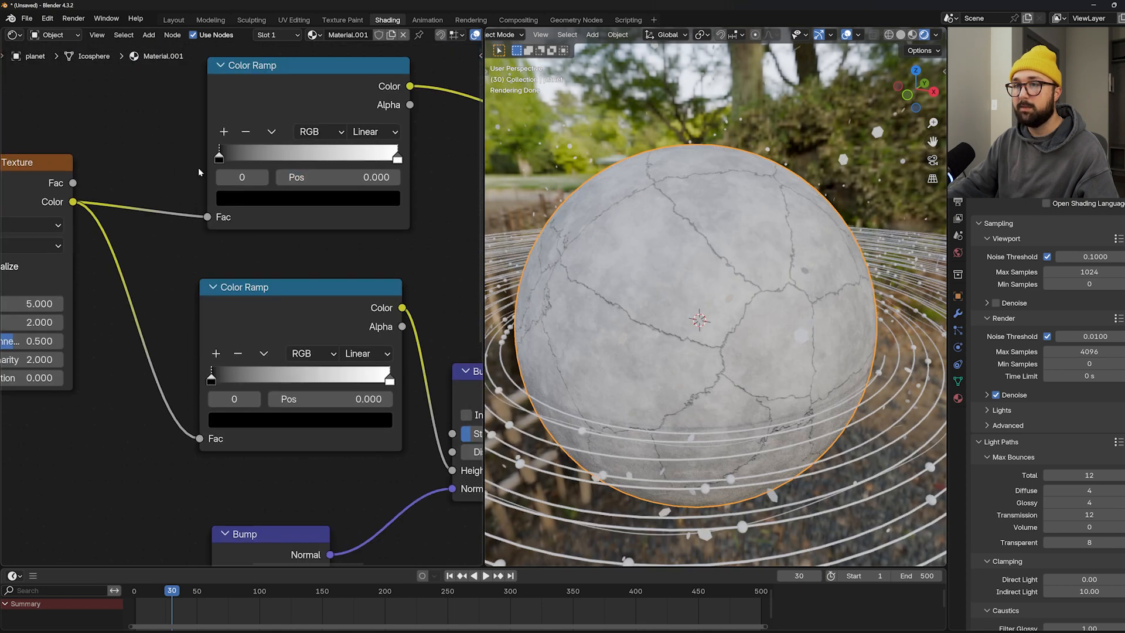
{"action": "left_click_drag", "start_coordinate": [220, 157], "coordinate": [245, 157]}
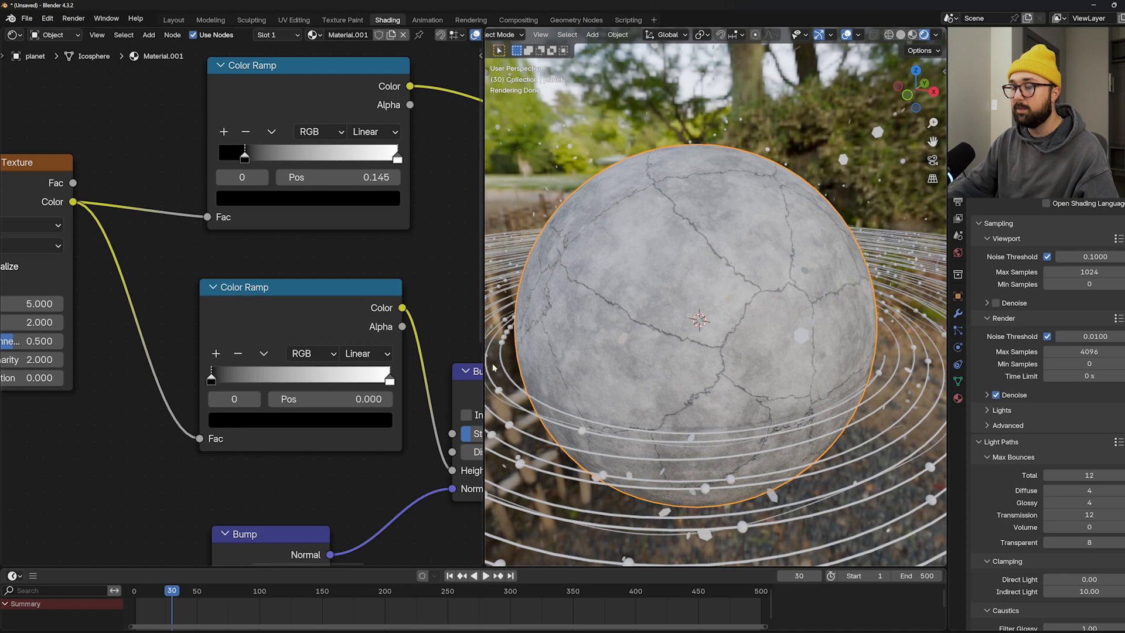
- Expand the Emission settings of the planet's Principled BSDF and set the emission strength to 10
{"action": "middle_click_drag", "start_coordinate": [285, 434], "coordinate": [292, 255]}
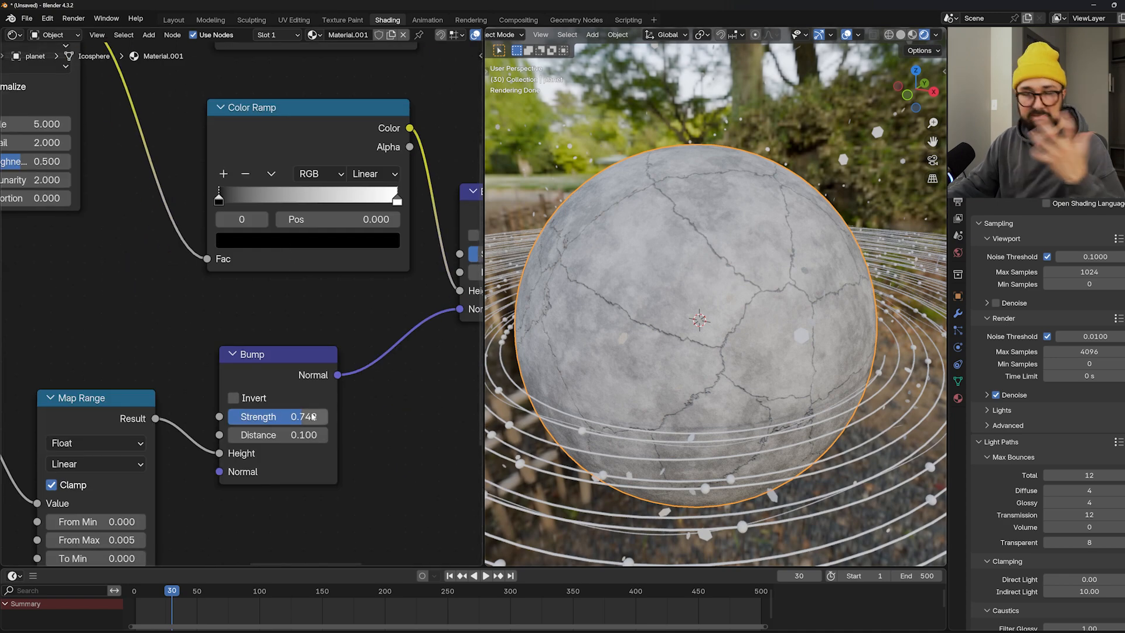
{"action": "scroll", "coordinate": [313, 417], "scroll_direction": "down", "scroll_amount": 3}
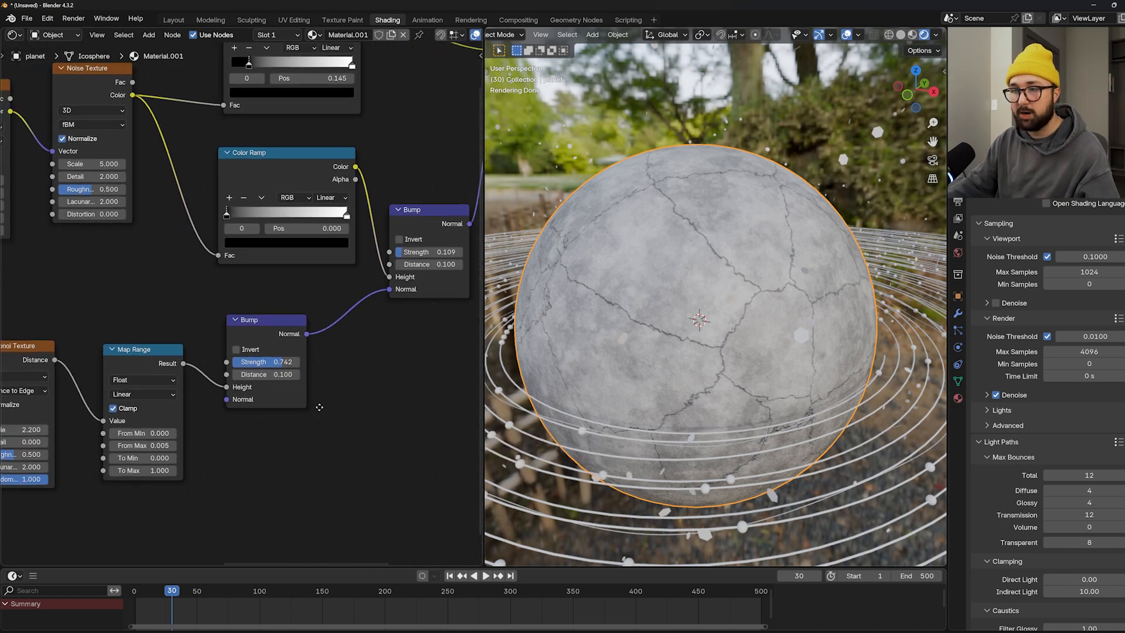
{"action": "scroll", "coordinate": [333, 328], "scroll_direction": "down", "scroll_amount": 4}
{"action": "middle_click_drag", "start_coordinate": [393, 350], "coordinate": [219, 404]}
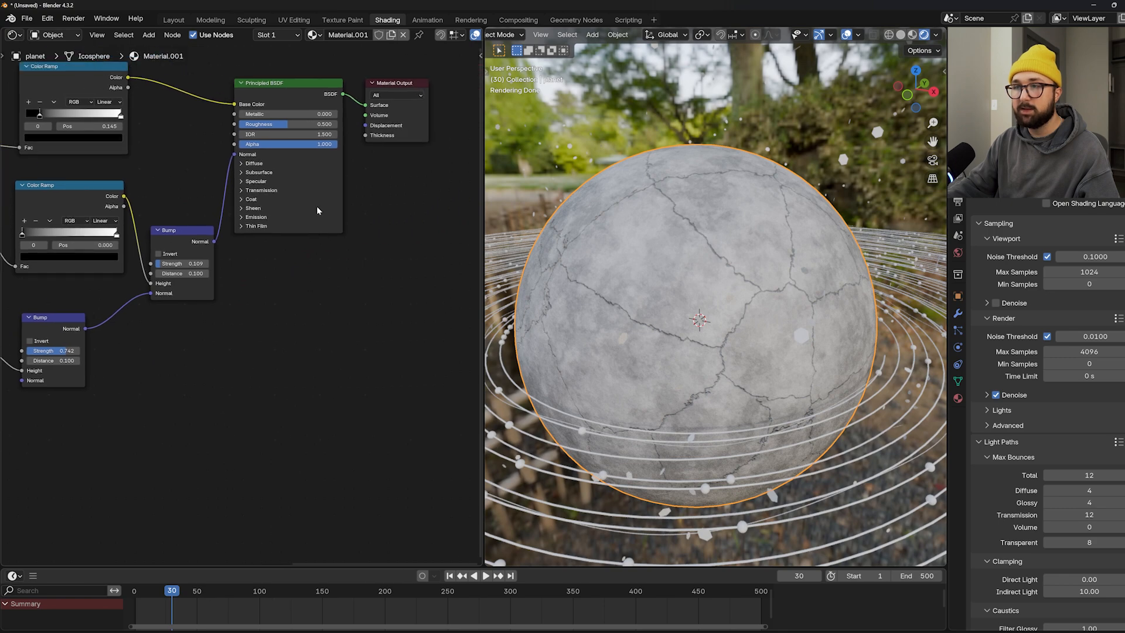
{"action": "scroll", "coordinate": [282, 176], "scroll_direction": "up", "scroll_amount": 3}
{"action": "left_click", "coordinate": [273, 340]}
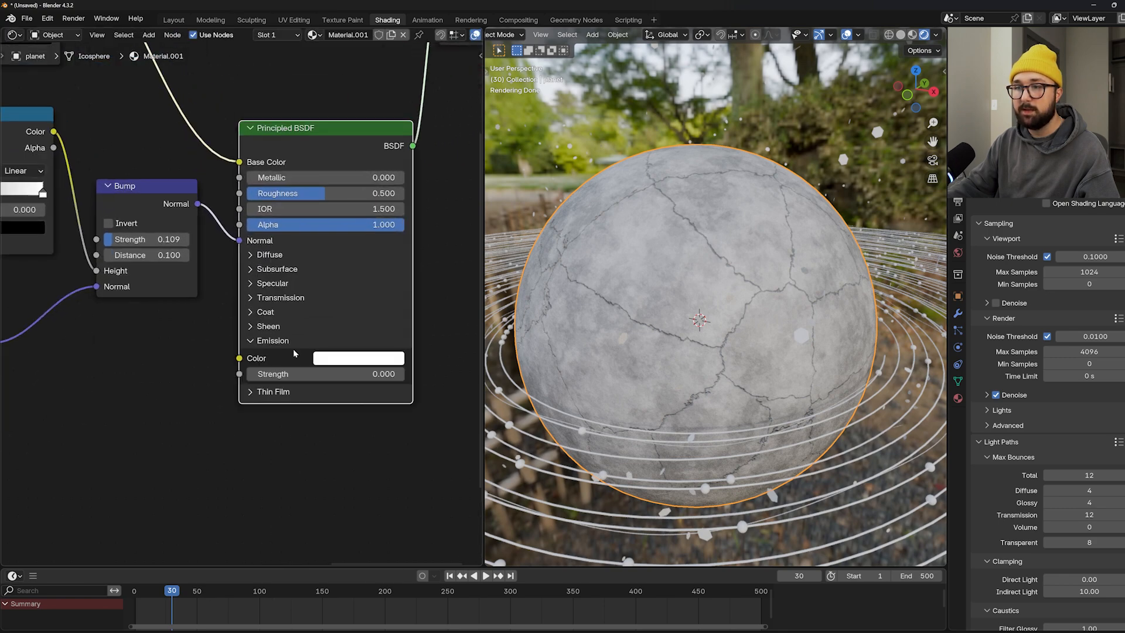
{"action": "double_click", "coordinate": [341, 373]}
{"action": "type", "text": "10"}
{"action": "key", "text": "Return"}
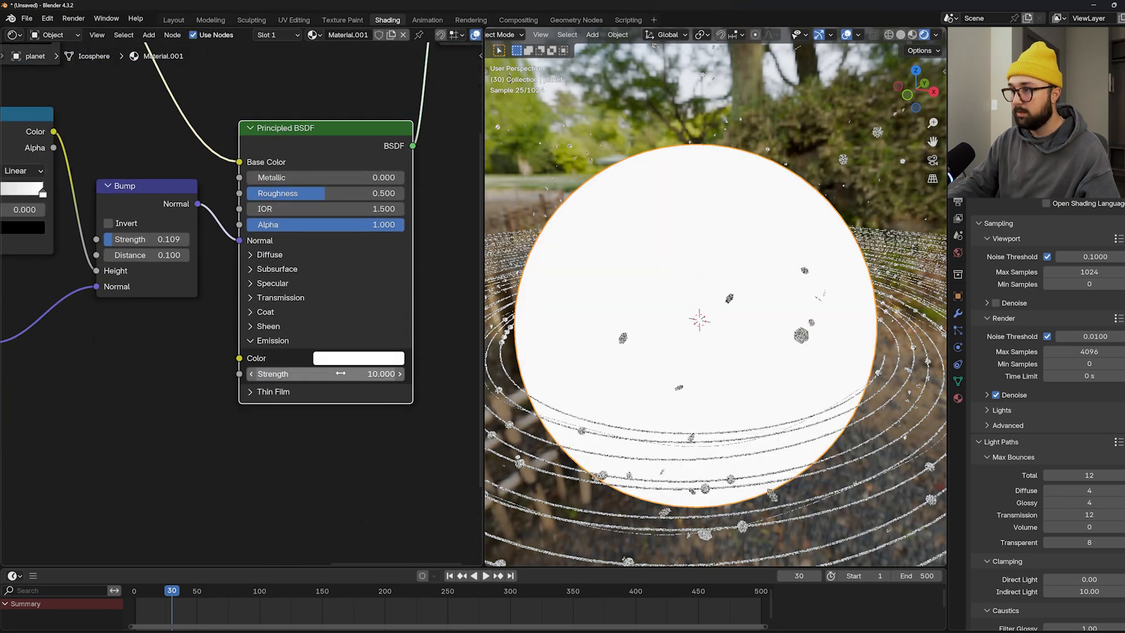
- Add a new Color Ramp node to the planet material, placed below the Bump nodes
{"action": "scroll", "coordinate": [267, 301], "scroll_direction": "down", "scroll_amount": 2}
{"action": "key", "text": "shift+a"}
{"action": "left_click", "coordinate": [267, 300]}
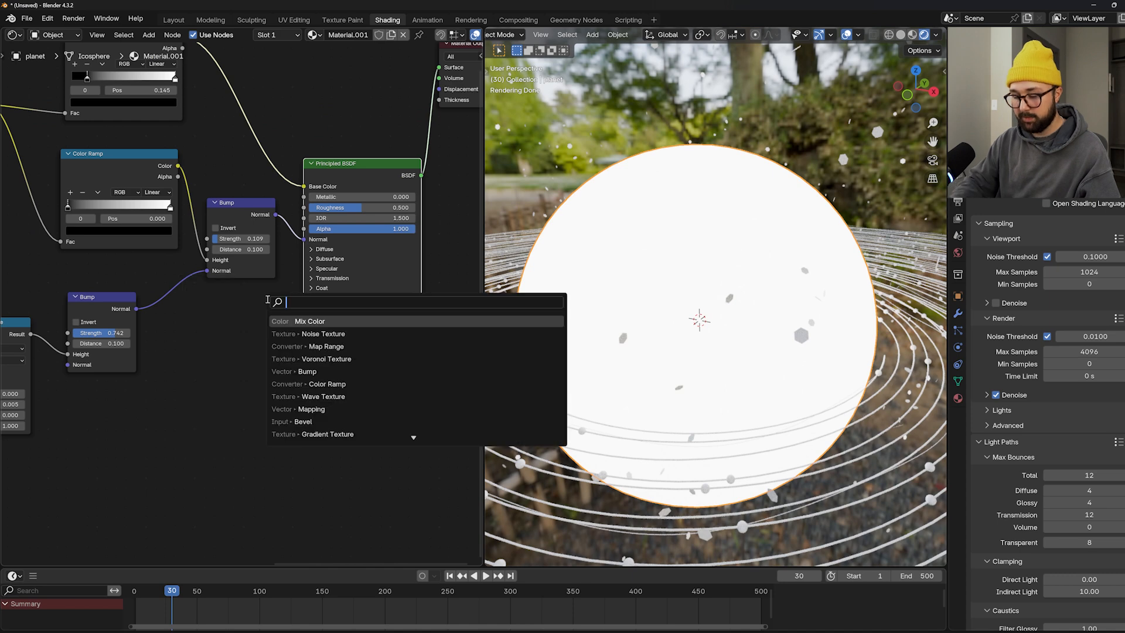
{"action": "type", "text": "col"}
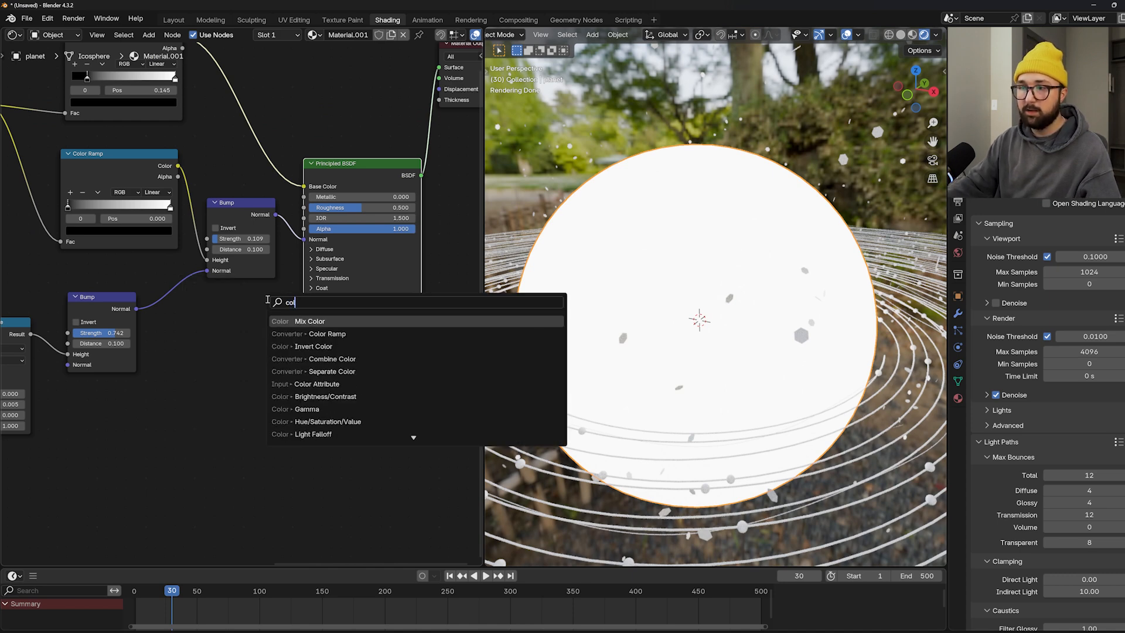
{"action": "left_click", "coordinate": [375, 334]}
{"action": "left_click", "coordinate": [167, 391]}
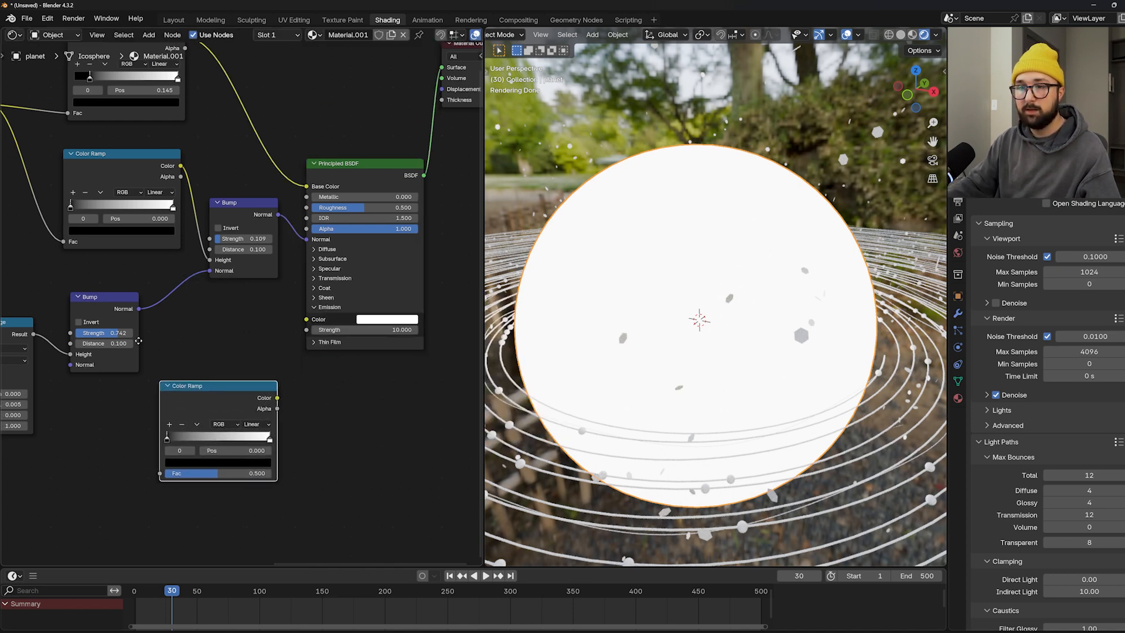
- Connect the Voronoi Texture's Distance to the new Color Ramp's Fac, and the ramp's Color to the Principled BSDF's Emission Color
{"action": "scroll", "coordinate": [135, 330], "scroll_direction": "up", "scroll_amount": 2}
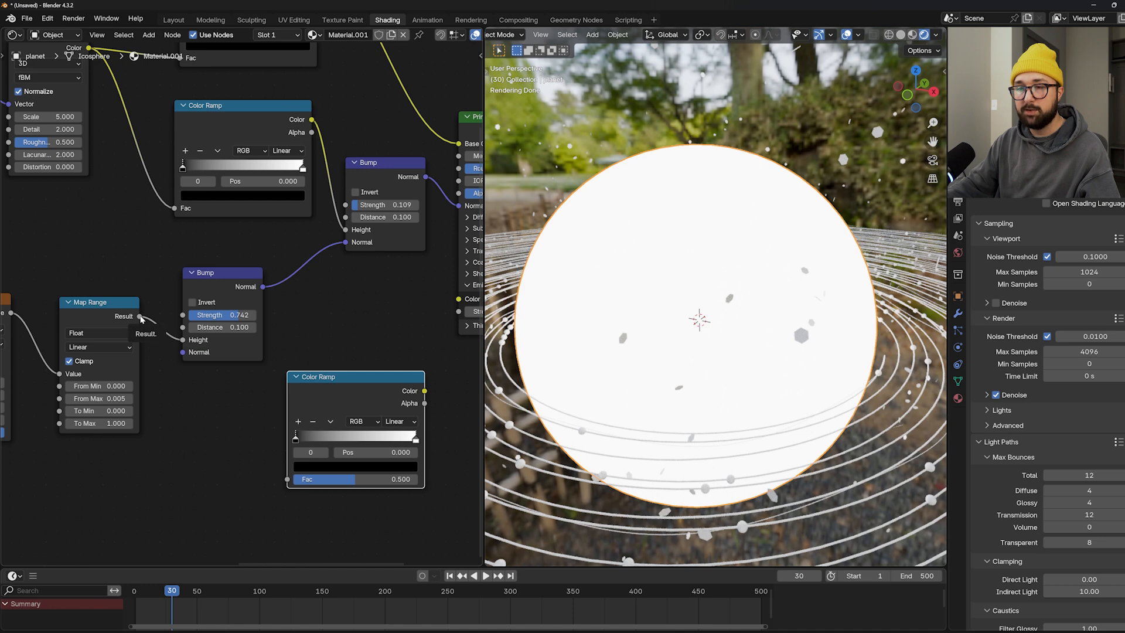
{"action": "middle_click_drag", "start_coordinate": [48, 326], "coordinate": [104, 318]}
{"action": "left_click_drag", "start_coordinate": [64, 305], "coordinate": [344, 472]}
{"action": "middle_click_drag", "start_coordinate": [346, 427], "coordinate": [191, 433]}
{"action": "left_click_drag", "start_coordinate": [326, 389], "coordinate": [358, 297]}
- Flip the emission Color Ramp and set its black stop's position to 0.001 to narrow the glowing cracks
{"action": "left_click", "coordinate": [229, 423]}
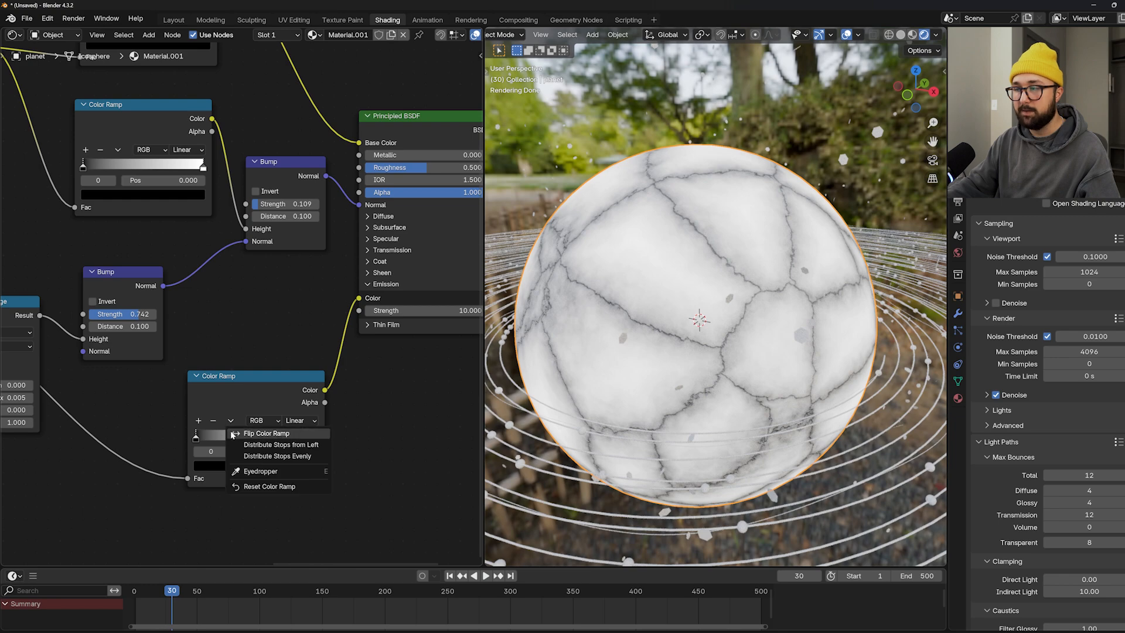
{"action": "left_click", "coordinate": [232, 434]}
{"action": "left_click_drag", "start_coordinate": [316, 438], "coordinate": [235, 450]}
{"action": "scroll", "coordinate": [663, 307], "scroll_direction": "up", "scroll_amount": 3}
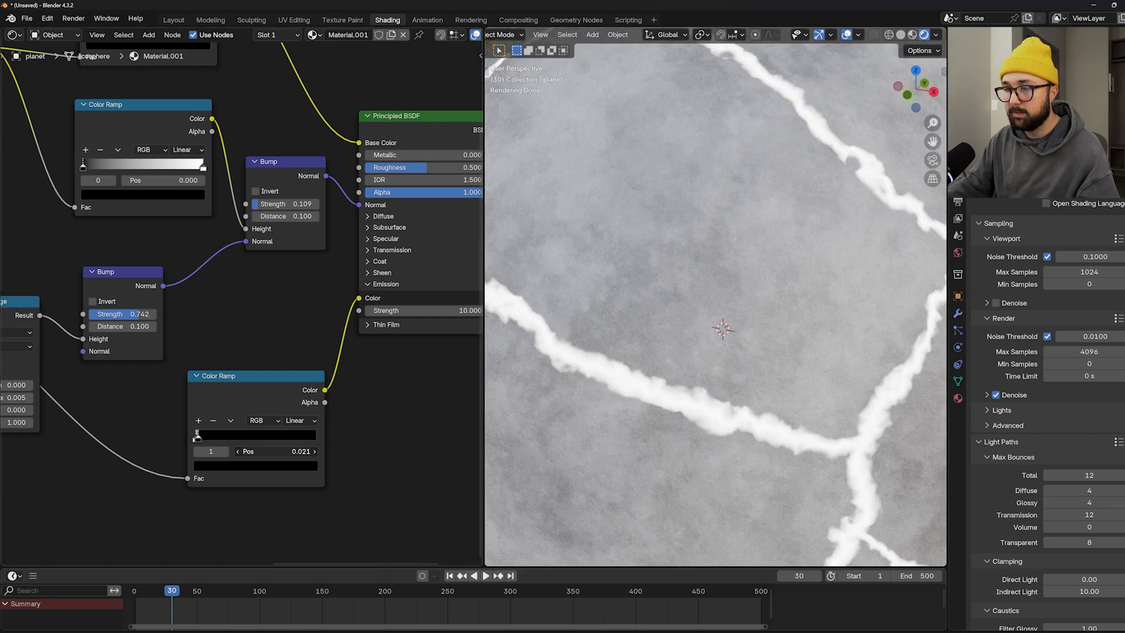
{"action": "left_click_drag", "start_coordinate": [234, 451], "coordinate": [283, 452]}
{"action": "double_click", "coordinate": [282, 451]}
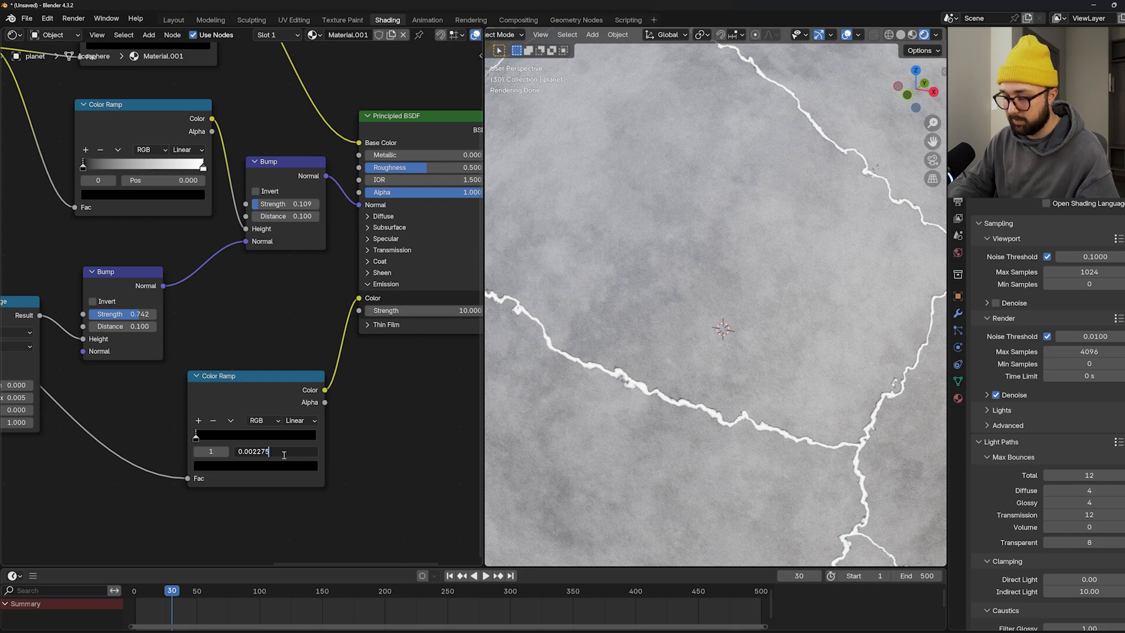
{"action": "type", "text": "1"}
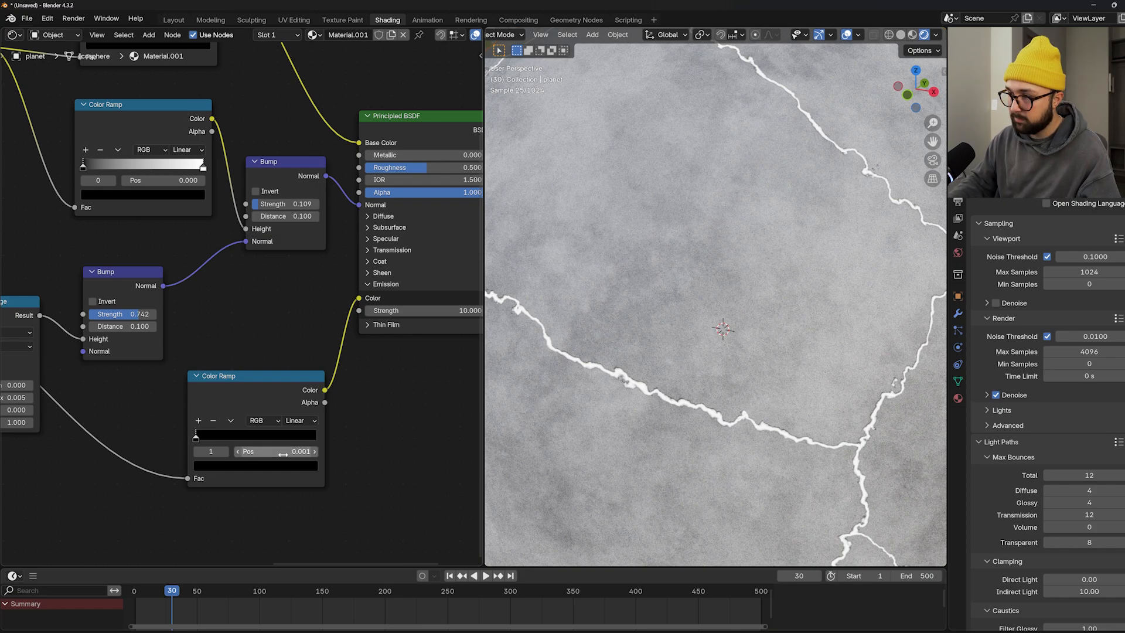
{"action": "key", "text": "Return"}
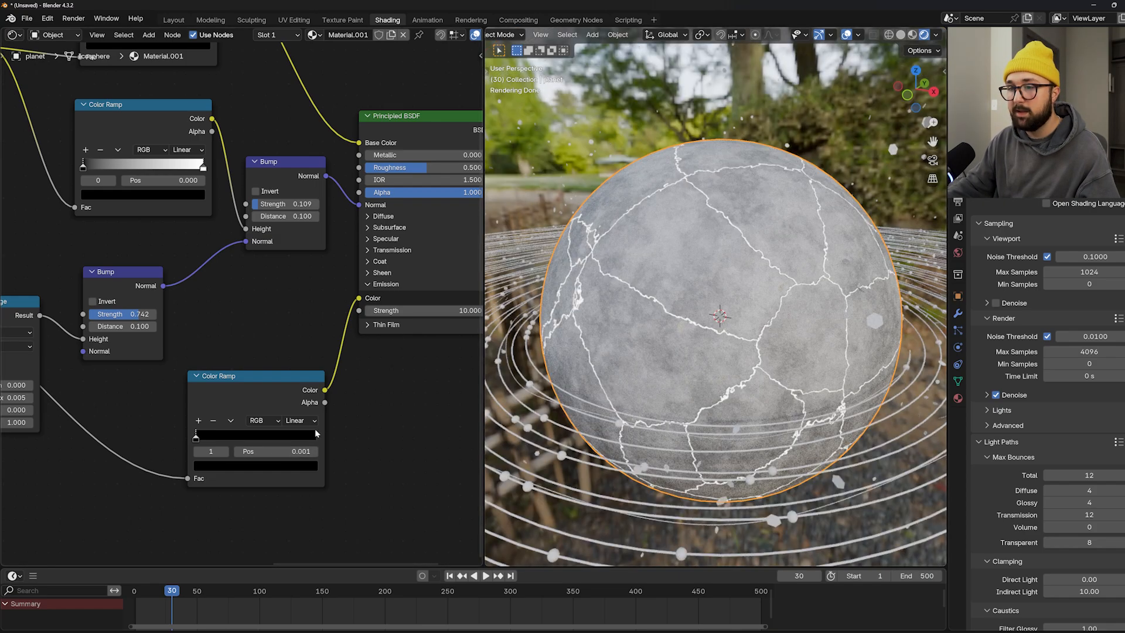
- Change the white stop of the emission Color Ramp to bright red and inspect the glowing cracks around the planet
{"action": "left_click", "coordinate": [200, 454]}
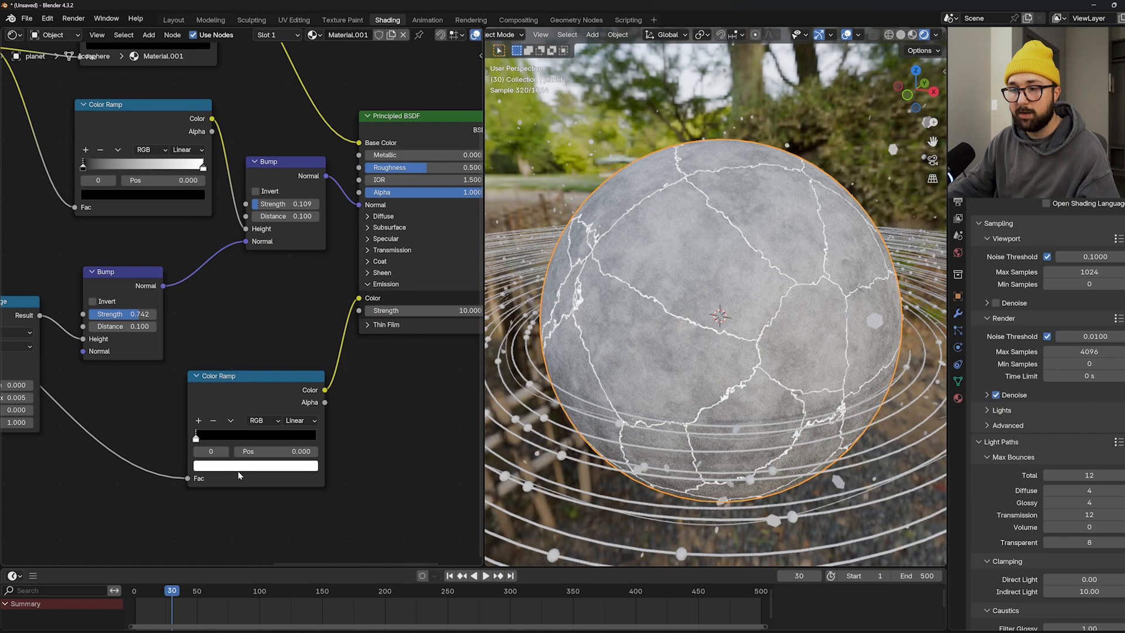
{"action": "left_click", "coordinate": [248, 465]}
{"action": "left_click", "coordinate": [241, 370]}
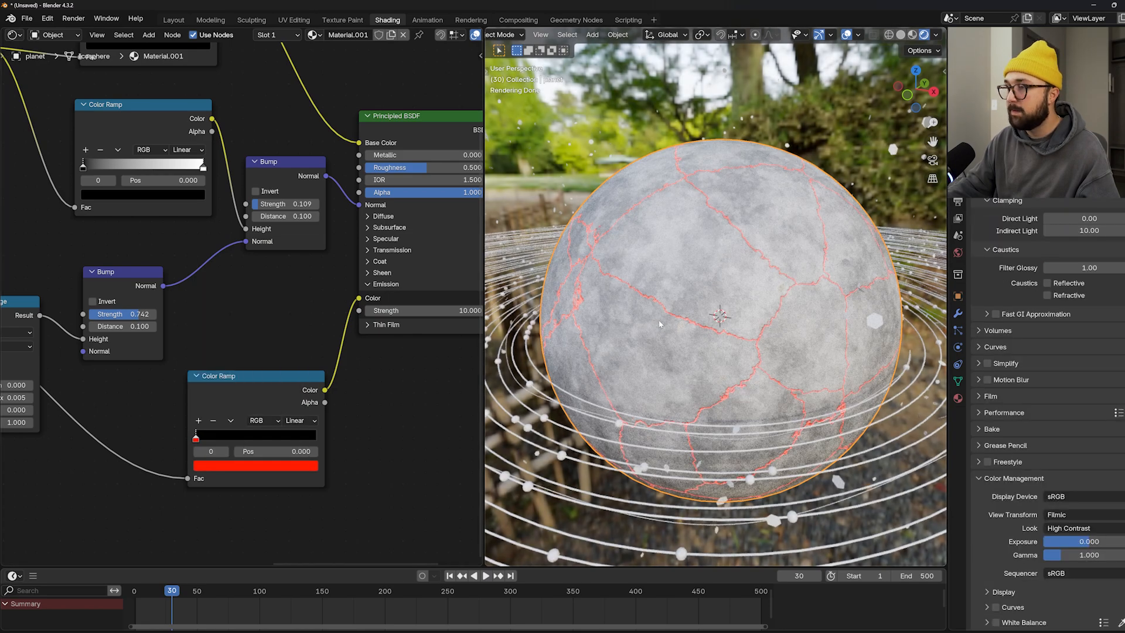
{"action": "middle_click_drag", "start_coordinate": [657, 321], "coordinate": [740, 350]}
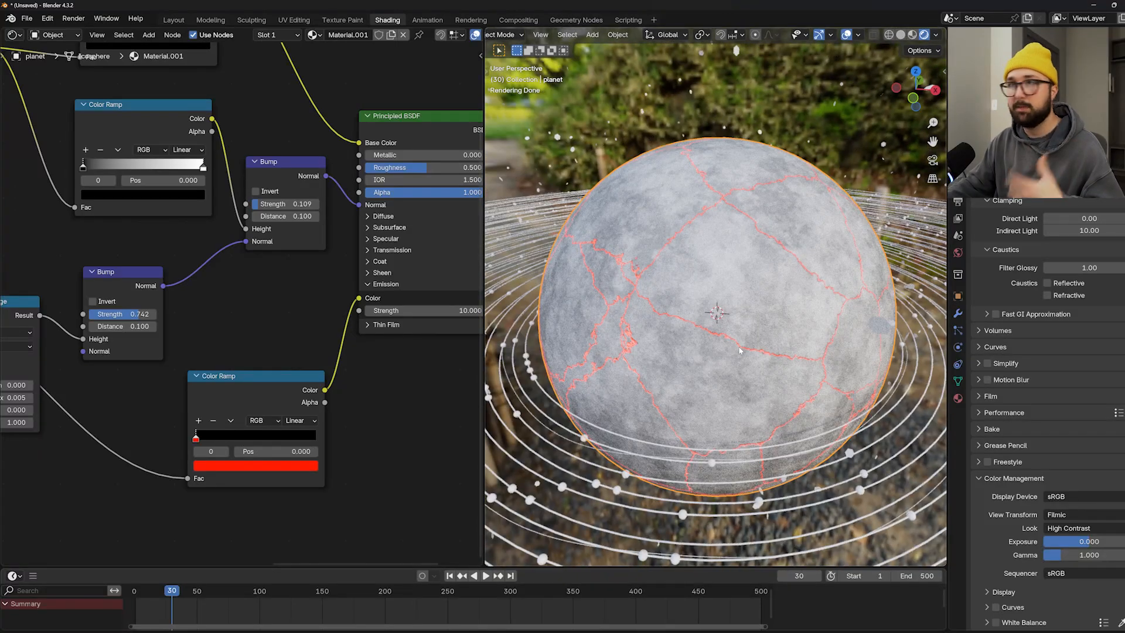
{"action": "scroll", "coordinate": [740, 350], "scroll_direction": "down", "scroll_amount": 3}
{"action": "middle_click_drag", "start_coordinate": [739, 350], "coordinate": [734, 336]}
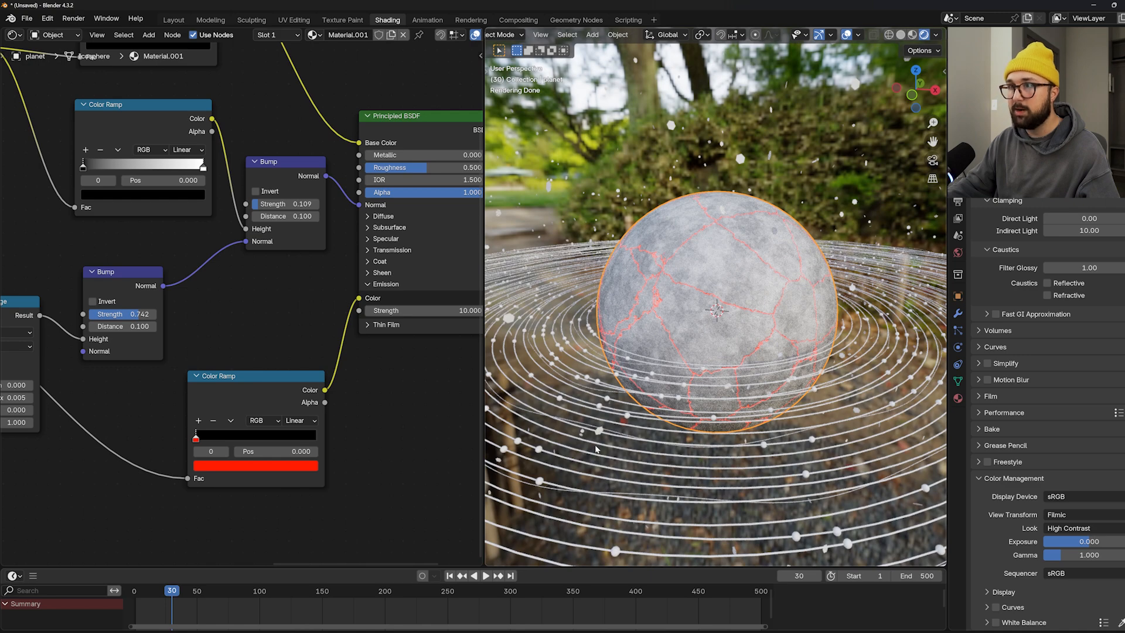
{"action": "scroll", "coordinate": [360, 304], "scroll_direction": "down", "scroll_amount": 2}
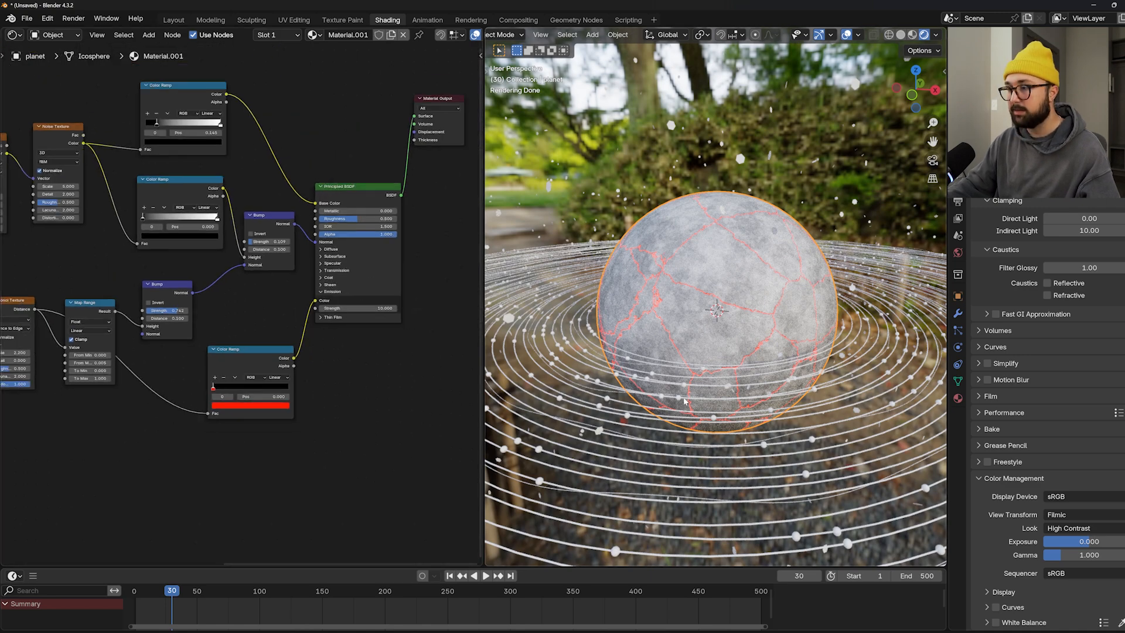
{"action": "middle_click_drag", "start_coordinate": [683, 400], "coordinate": [676, 346], "text": "shift"}
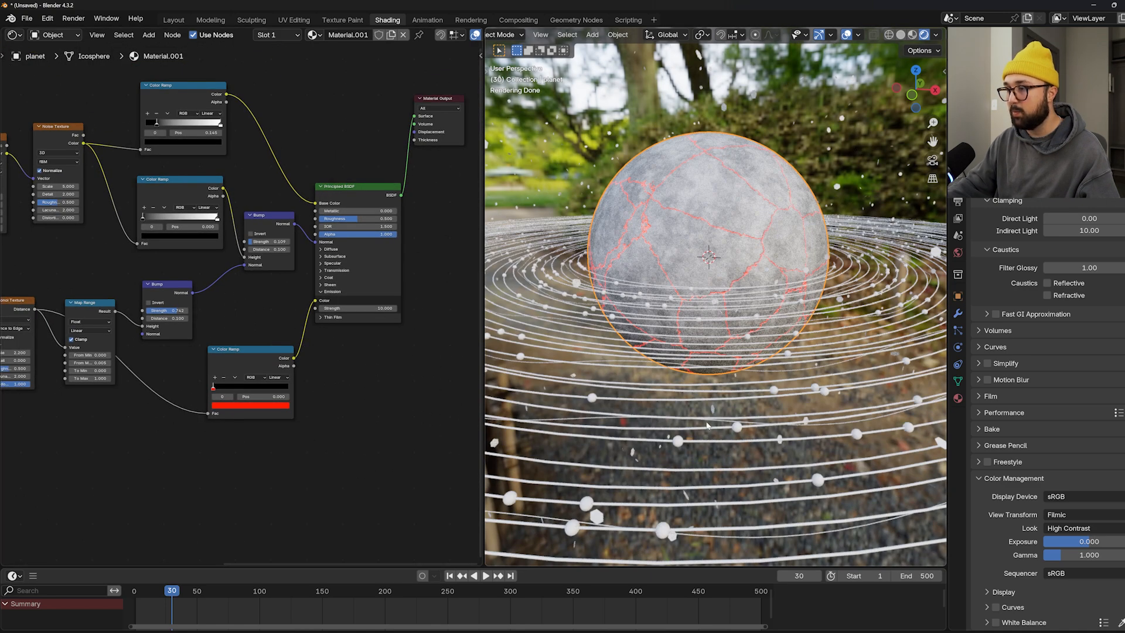
- In the spiral rings' geometry nodes, insert a Set Material node between the upper spiral group's Curve to Mesh and Join Geometry
{"action": "left_click", "coordinate": [562, 21]}
{"action": "left_click", "coordinate": [601, 297]}
{"action": "scroll", "coordinate": [381, 252], "scroll_direction": "down", "scroll_amount": 5}
{"action": "middle_click_drag", "start_coordinate": [380, 252], "coordinate": [219, 234]}
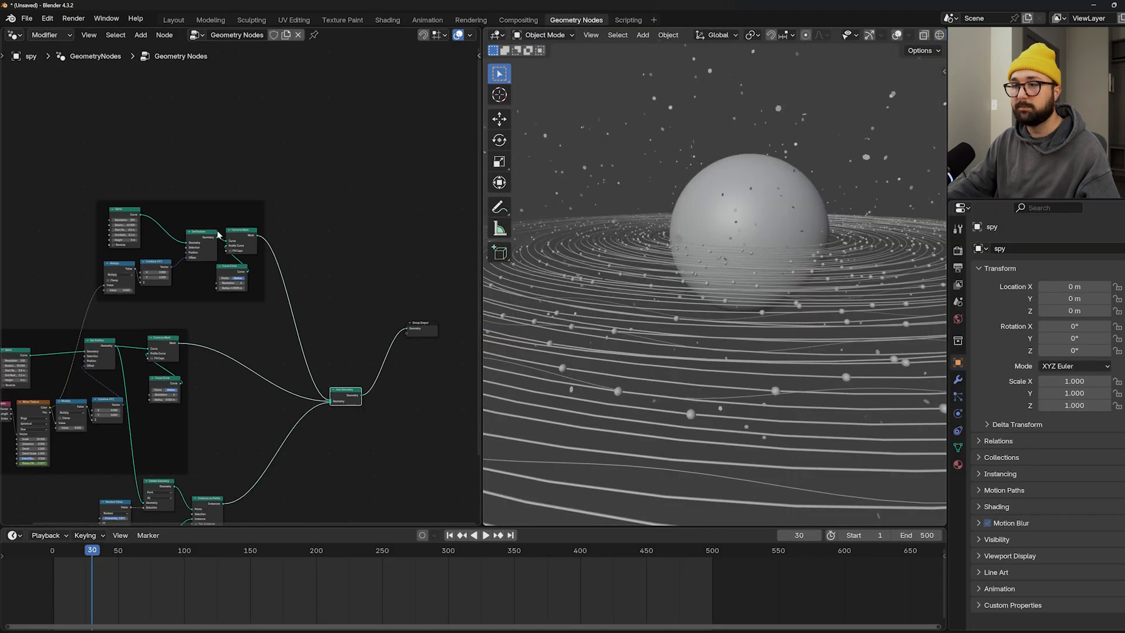
{"action": "scroll", "coordinate": [266, 299], "scroll_direction": "up", "scroll_amount": 3}
{"action": "middle_click_drag", "start_coordinate": [314, 323], "coordinate": [359, 333]}
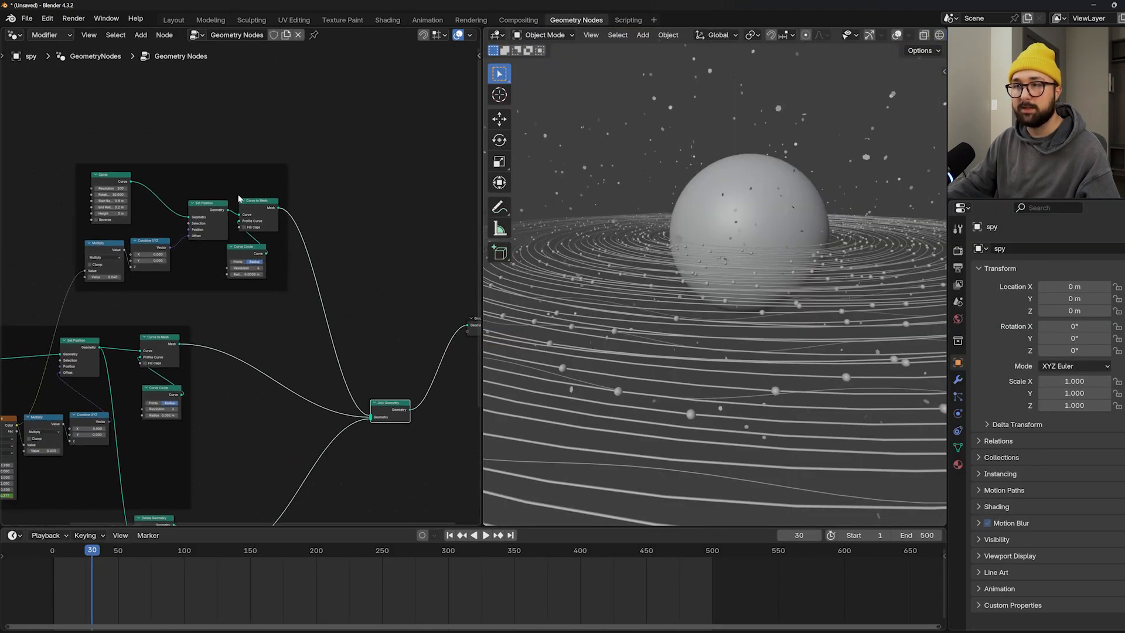
{"action": "key", "text": "shift+a"}
{"action": "type", "text": "set m"}
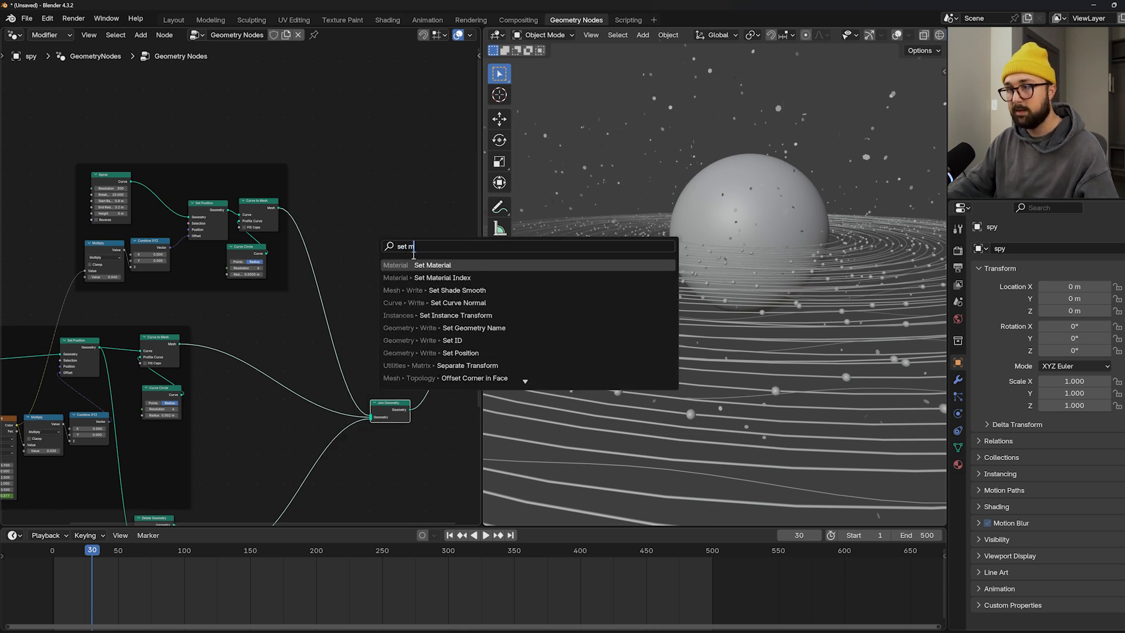
{"action": "key", "text": "Return"}
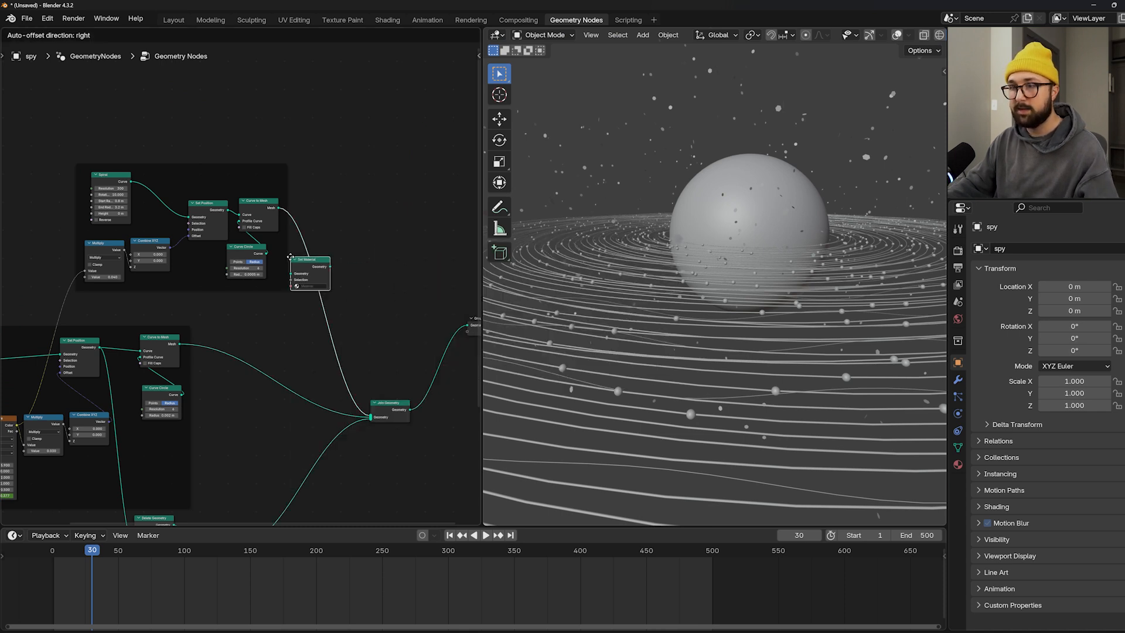
{"action": "left_click", "coordinate": [300, 259]}
- Create a new material for the spiral object with an Emission surface and the red colour #FF2100
{"action": "middle_click_drag", "start_coordinate": [267, 449], "coordinate": [256, 404]}
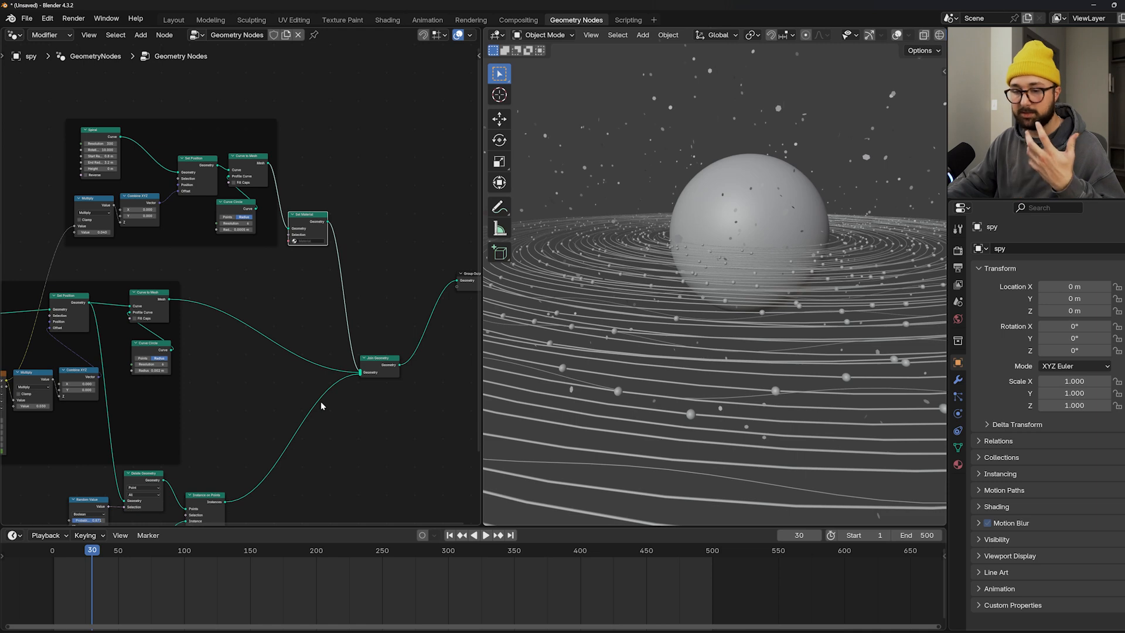
{"action": "key", "text": "KP_Decimal"}
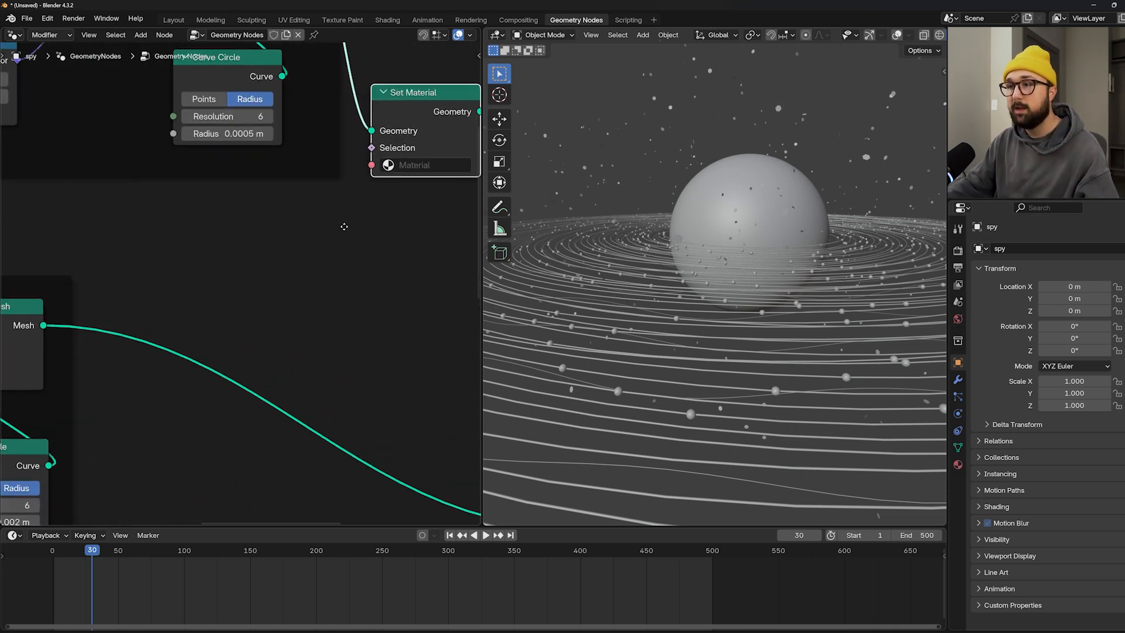
{"action": "left_click", "coordinate": [958, 464]}
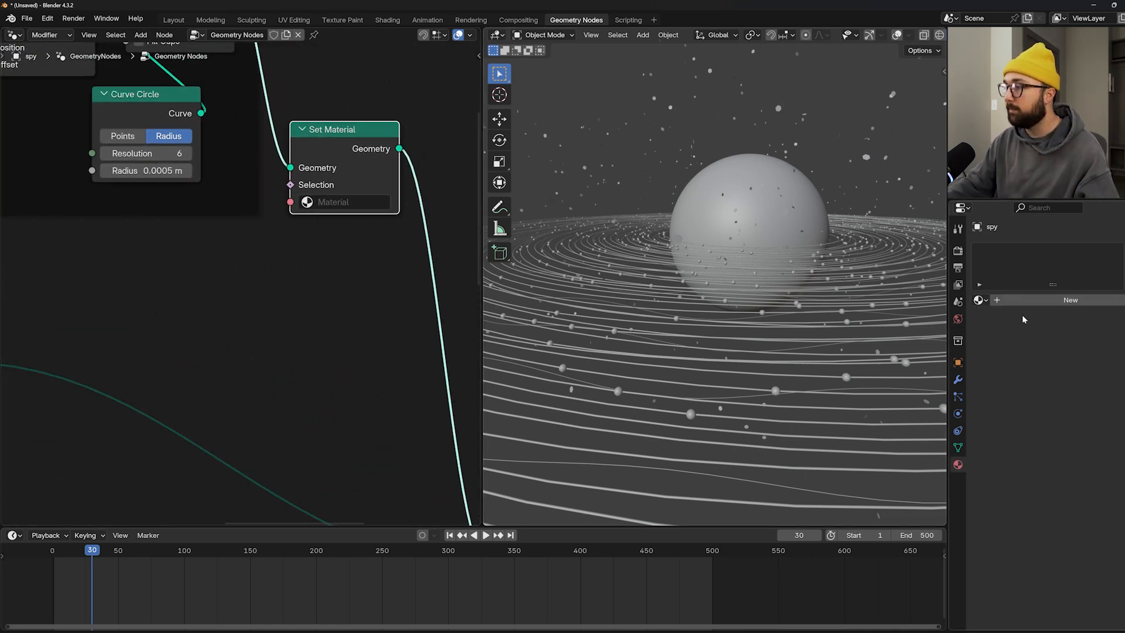
{"action": "left_click", "coordinate": [1054, 300]}
{"action": "left_click", "coordinate": [1076, 355]}
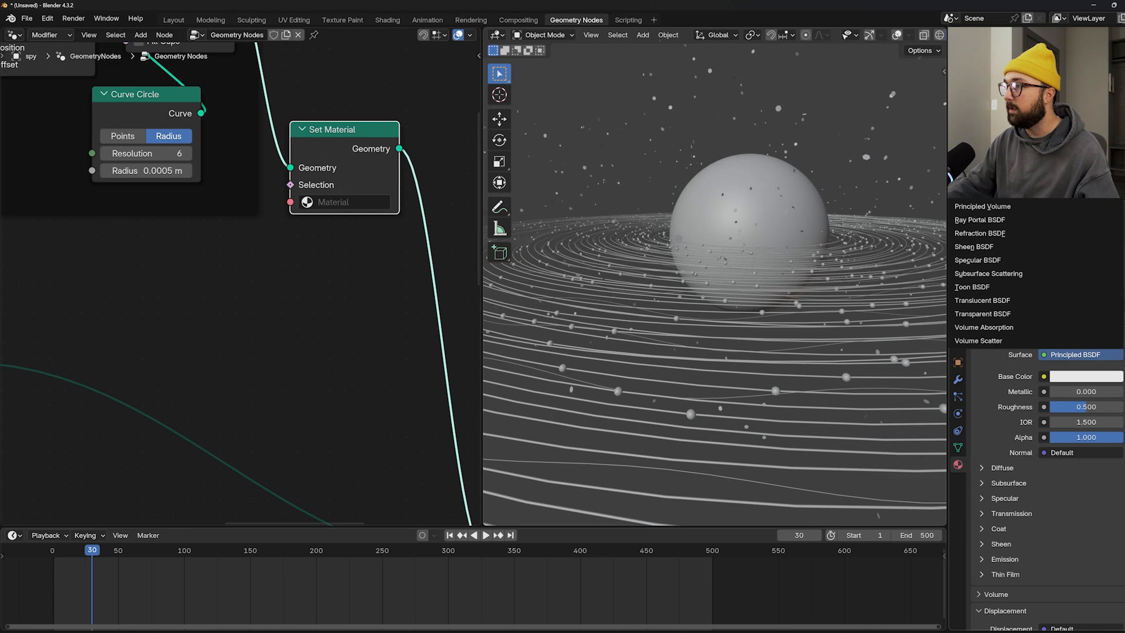
{"action": "left_click", "coordinate": [996, 85]}
{"action": "left_click", "coordinate": [1093, 379]}
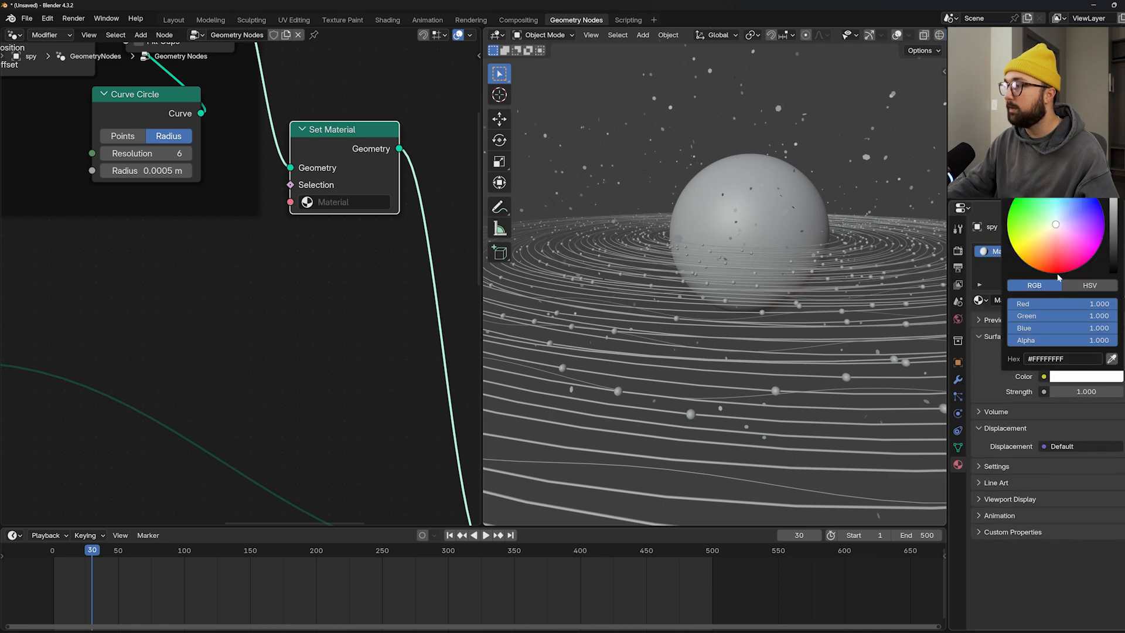
{"action": "left_click", "coordinate": [1054, 276]}
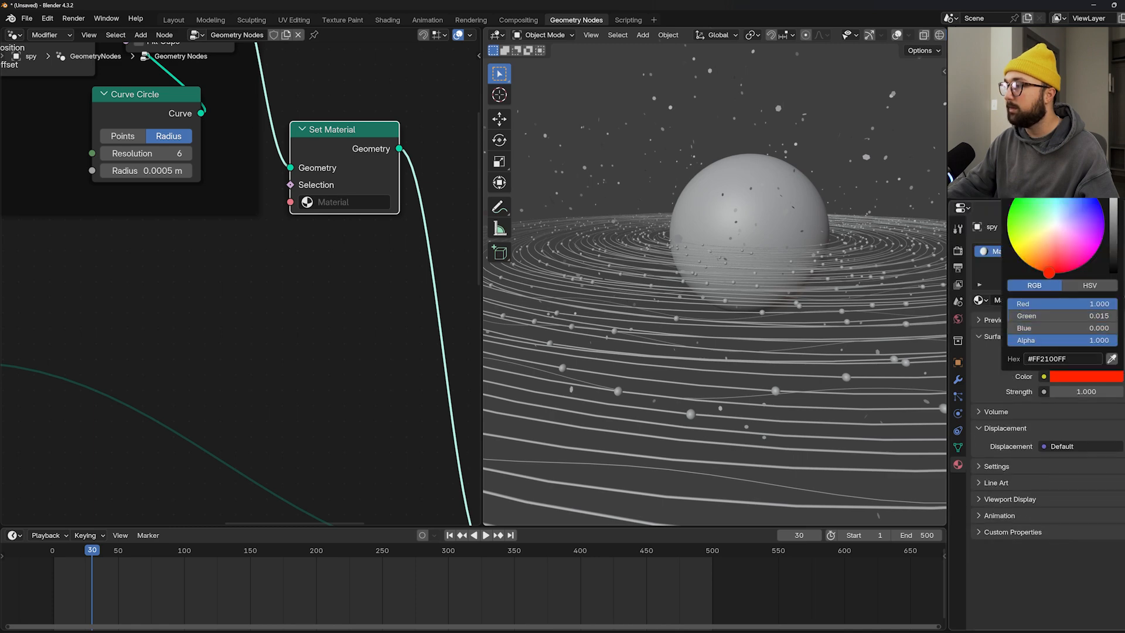
- Assign the red emission material in the Set Material node and check the rings in the Shading workspace with viewport overlays hidden
{"action": "left_click", "coordinate": [349, 202]}
{"action": "left_click", "coordinate": [338, 272]}
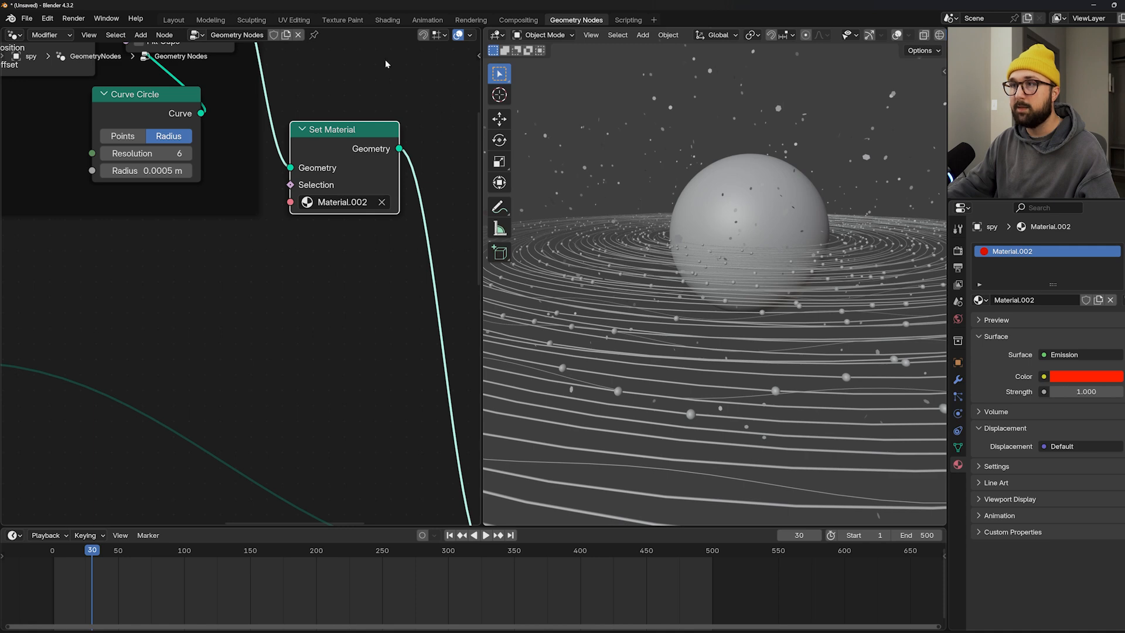
{"action": "left_click", "coordinate": [387, 20]}
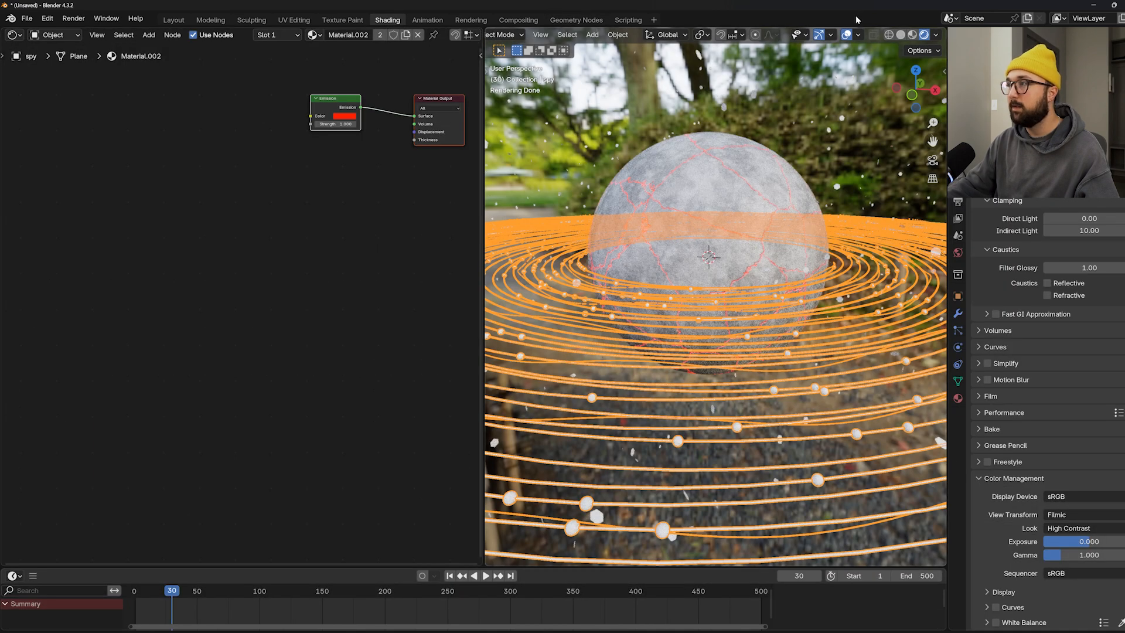
{"action": "left_click", "coordinate": [846, 34]}
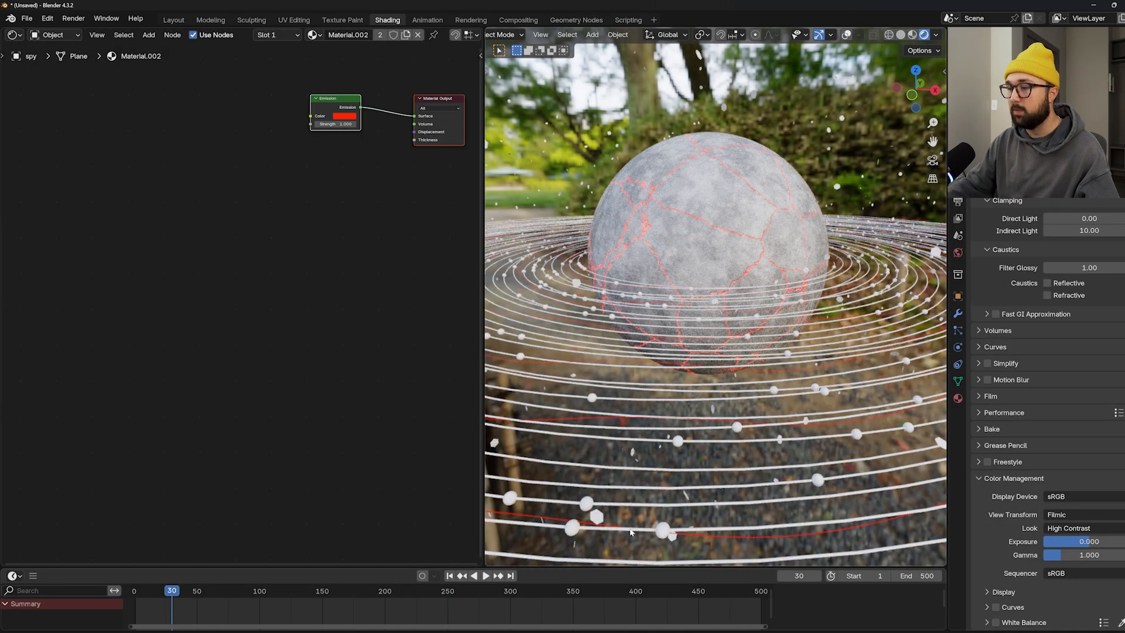
- Add a Color Ramp node to the spiral rings' material and link its Color output to the Emission colour
{"action": "middle_click_drag", "start_coordinate": [339, 227], "coordinate": [296, 447]}
{"action": "scroll", "coordinate": [244, 306], "scroll_direction": "up", "scroll_amount": 7}
{"action": "key", "text": "shift+a"}
{"action": "left_click", "coordinate": [212, 270]}
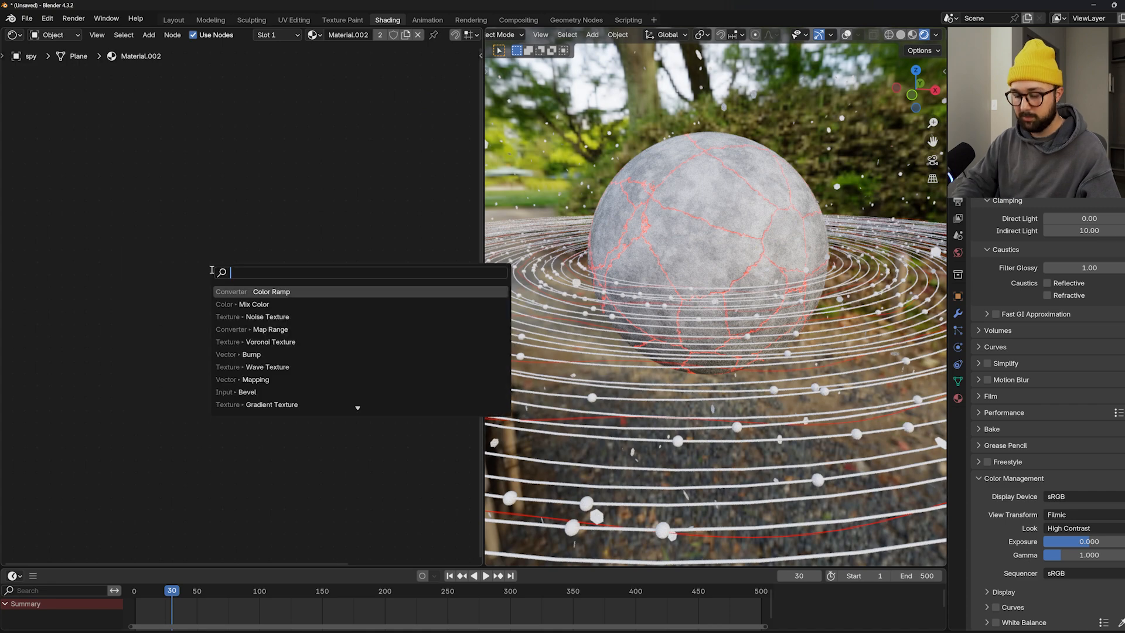
{"action": "type", "text": "co"}
{"action": "key", "text": "Down"}
{"action": "key", "text": "Down"}
{"action": "key", "text": "Up"}
{"action": "key", "text": "Up"}
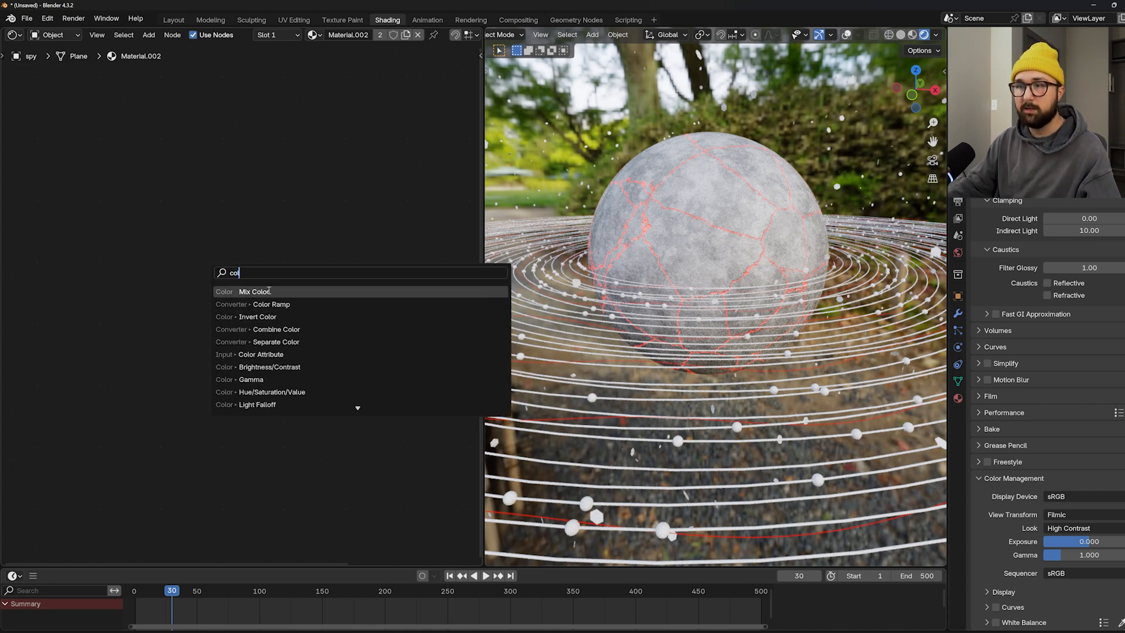
{"action": "type", "text": "l"}
{"action": "key", "text": "Down"}
{"action": "key", "text": "Return"}
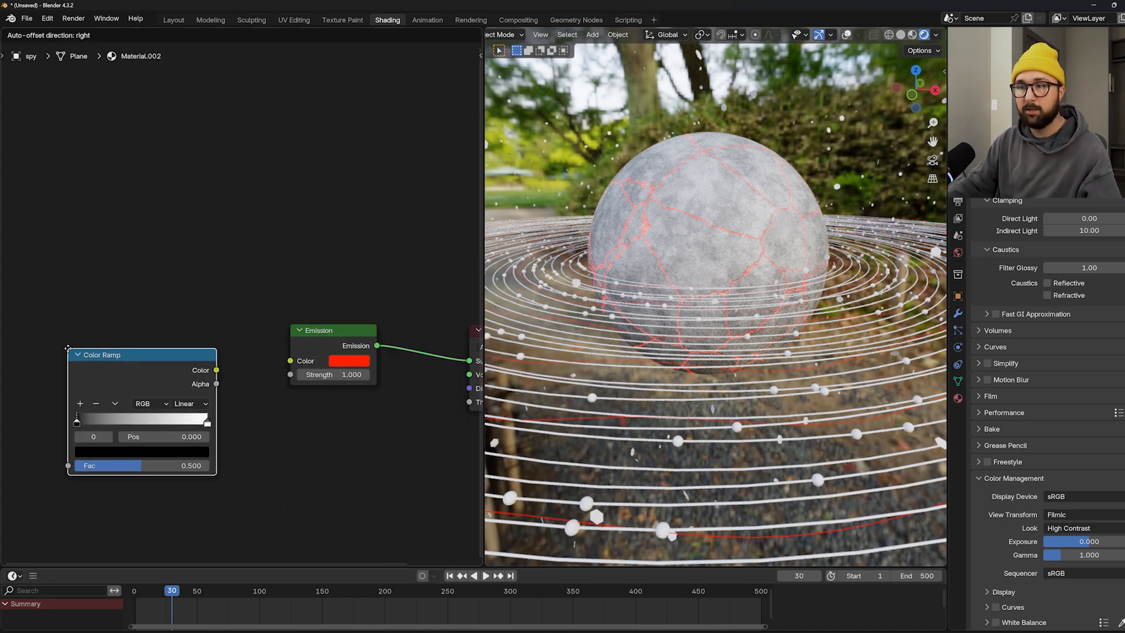
{"action": "left_click", "coordinate": [185, 370]}
{"action": "left_click_drag", "start_coordinate": [216, 369], "coordinate": [290, 361]}
- Change the Color Ramp's white stop to the bright red #FF0F00
{"action": "left_click", "coordinate": [208, 422]}
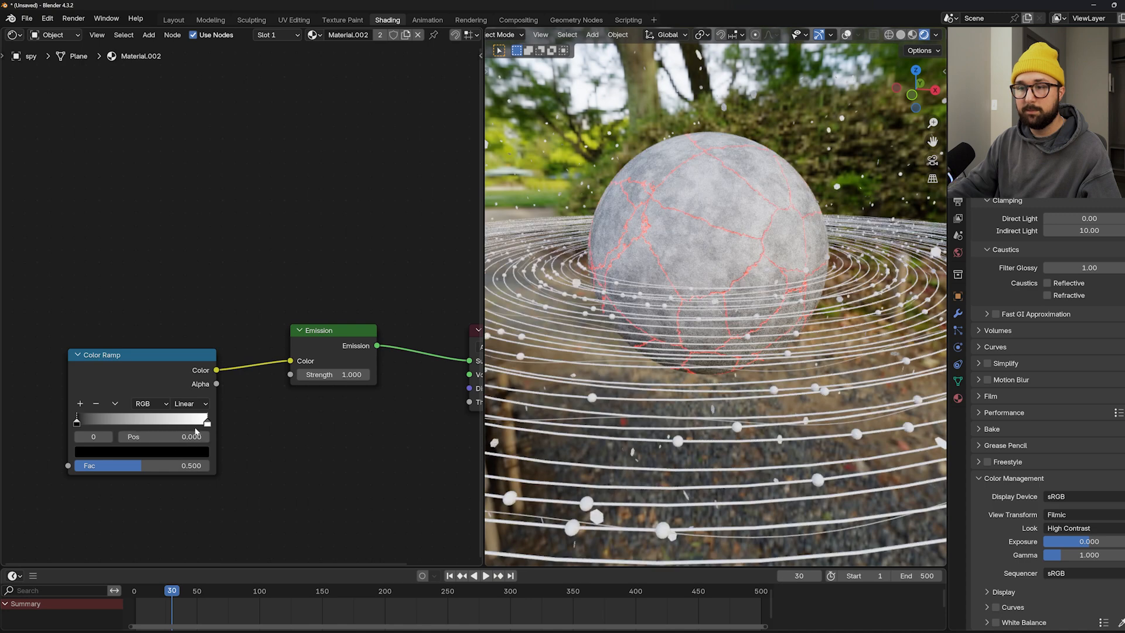
{"action": "left_click", "coordinate": [175, 453]}
{"action": "left_click_drag", "start_coordinate": [127, 346], "coordinate": [127, 350]}
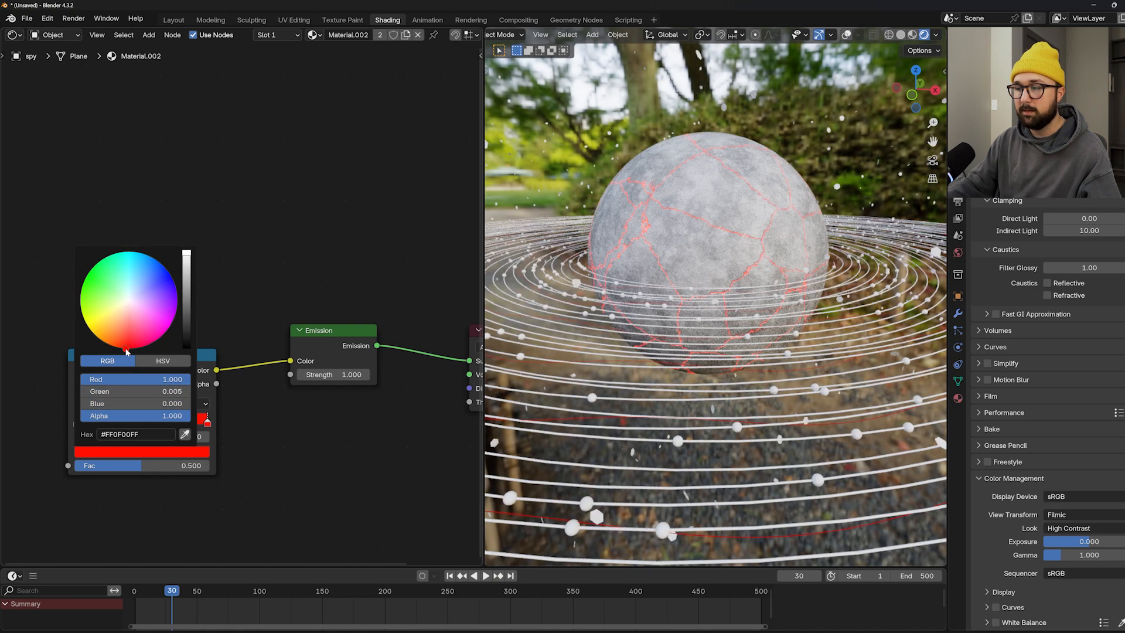
- Add a Noise Texture with Mapping and Texture Coordinate nodes, feeding its Fac output into the Color Ramp's Fac
{"action": "middle_click_drag", "start_coordinate": [241, 379], "coordinate": [327, 338]}
{"action": "key", "text": "shift+a"}
{"action": "left_click", "coordinate": [327, 227]}
{"action": "type", "text": "no"}
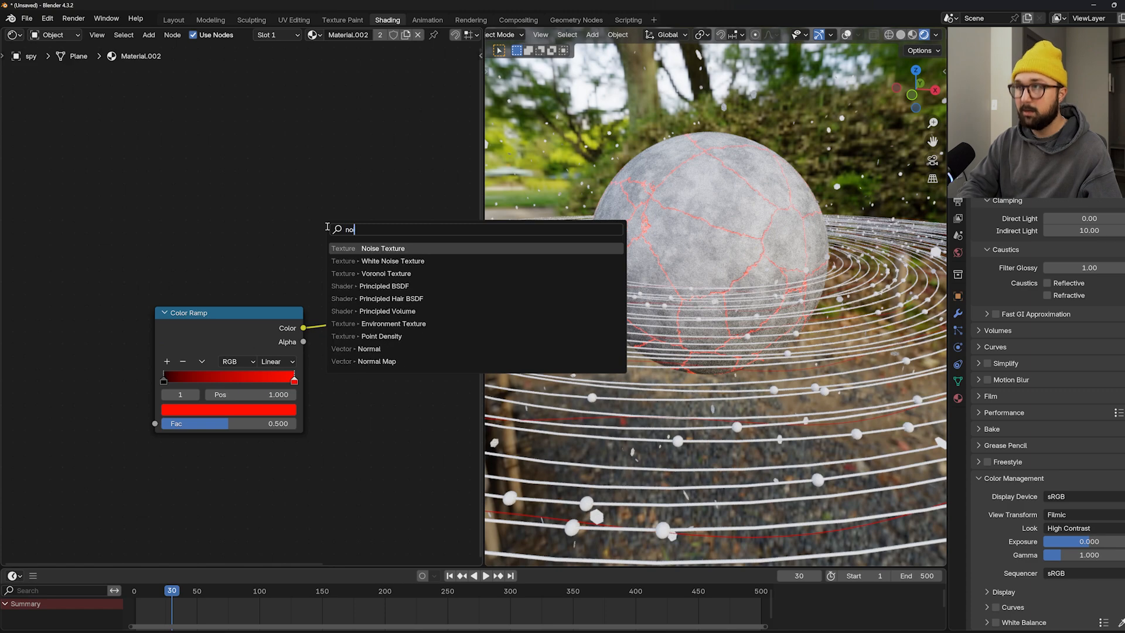
{"action": "key", "text": "Return"}
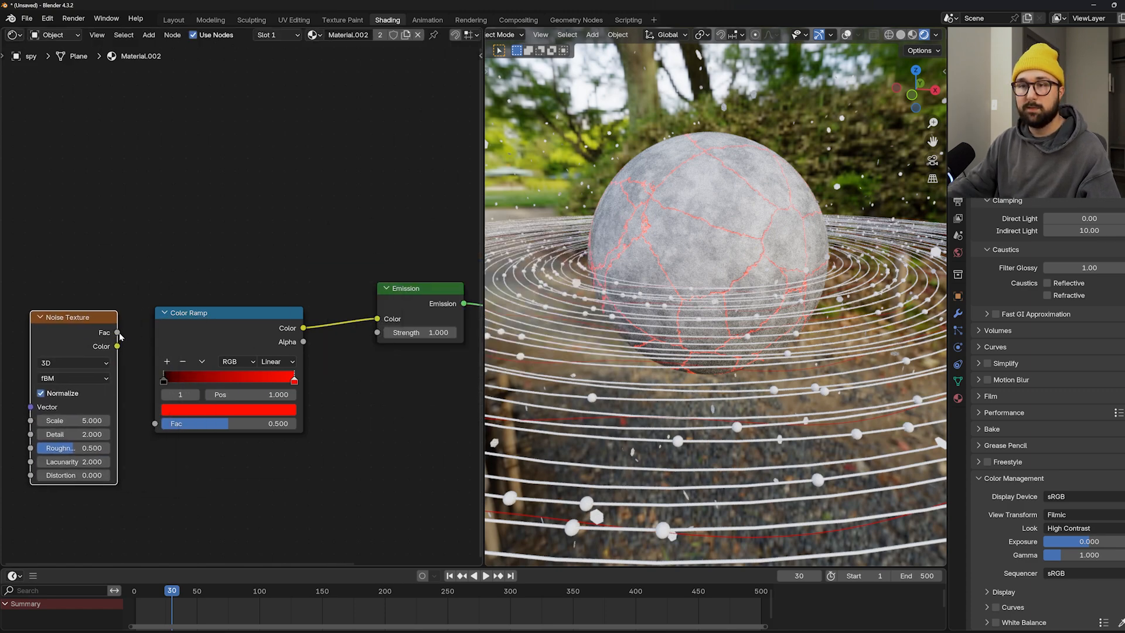
{"action": "left_click_drag", "start_coordinate": [118, 332], "coordinate": [155, 422]}
{"action": "middle_click_drag", "start_coordinate": [123, 382], "coordinate": [269, 360]}
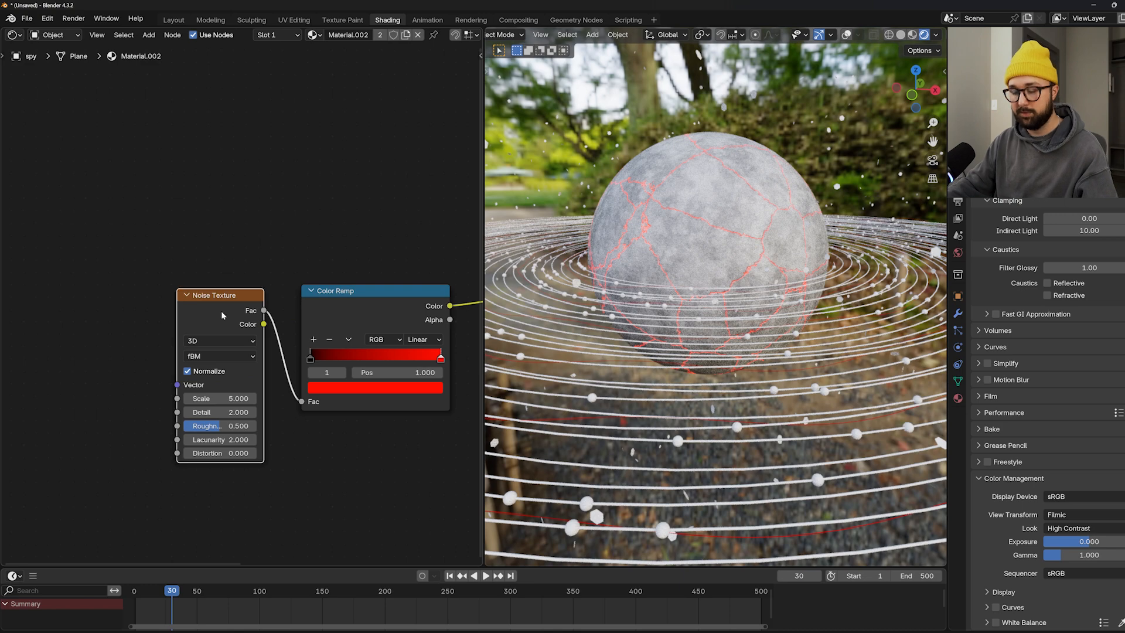
{"action": "key", "text": "ctrl+t"}
- Raise the Emission strength to 8.3 and move the Color Ramp's black stop to position 0.488
{"action": "middle_click_drag", "start_coordinate": [48, 387], "coordinate": [93, 362]}
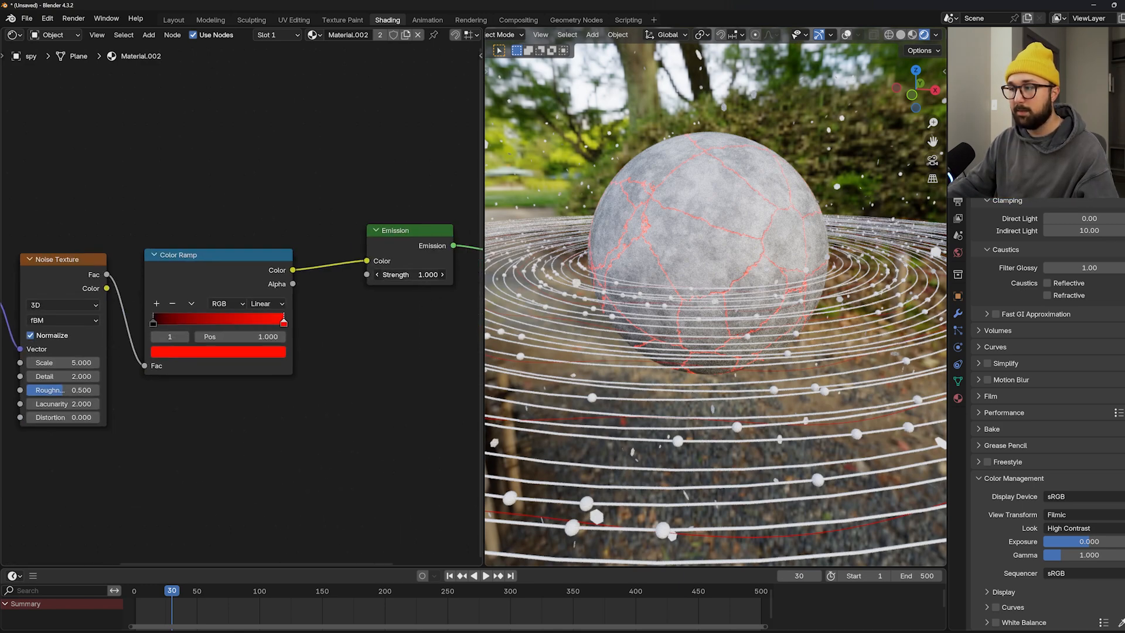
{"action": "left_click_drag", "start_coordinate": [410, 274], "coordinate": [453, 274]}
{"action": "left_click_drag", "start_coordinate": [153, 321], "coordinate": [217, 322]}
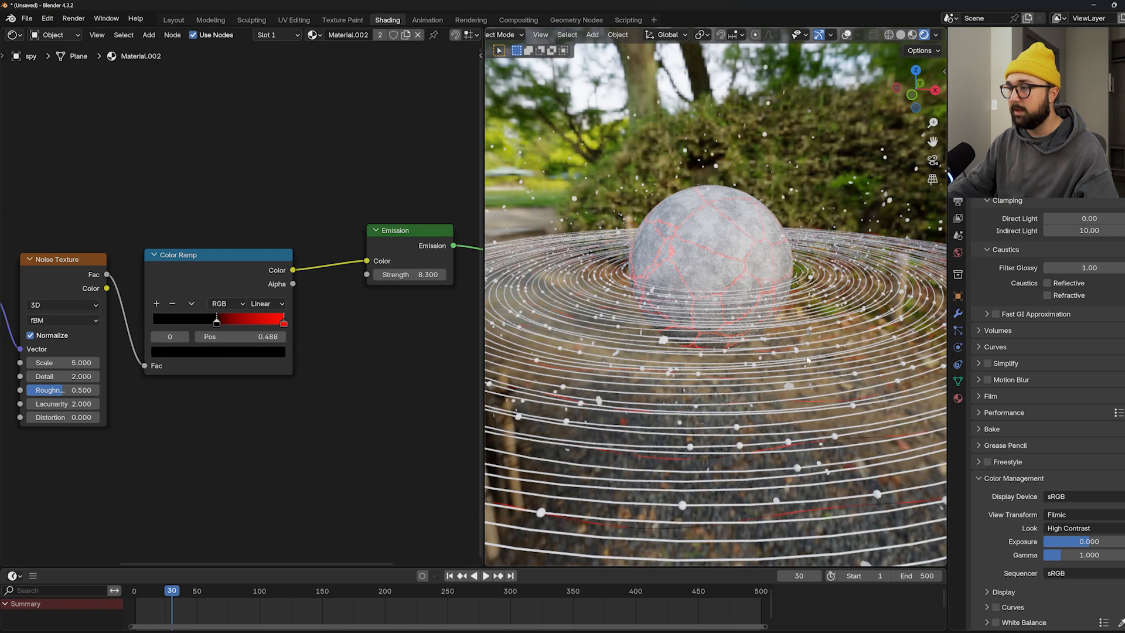
- Enable Scene Lights and Scene World for the rendered viewport shading
{"action": "left_click", "coordinate": [935, 35]}
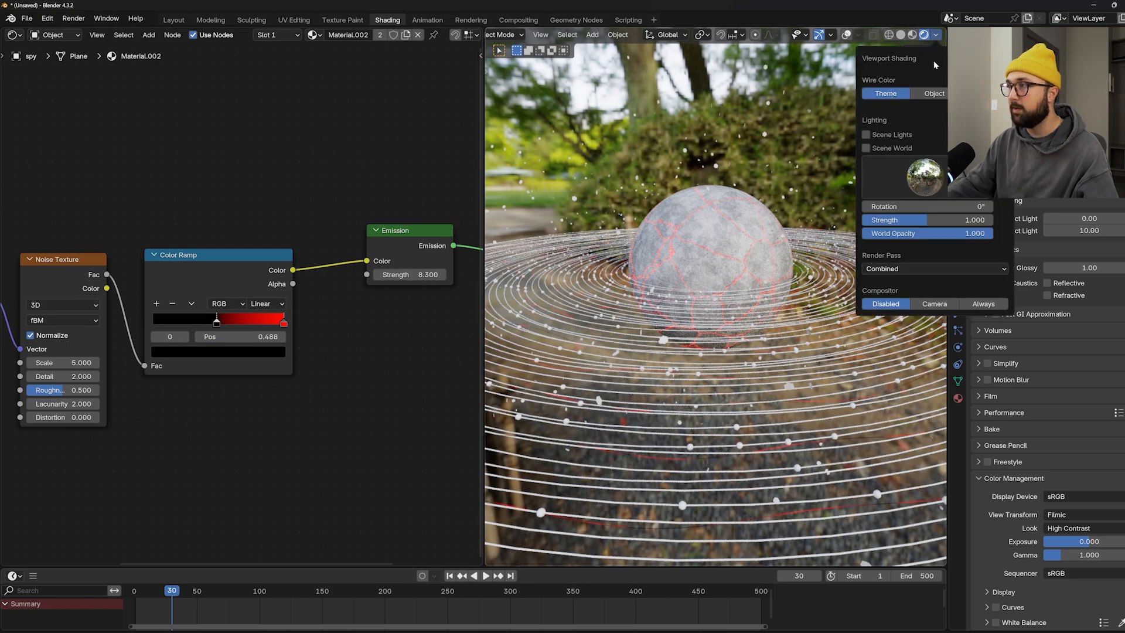
{"action": "left_click", "coordinate": [873, 134]}
{"action": "left_click", "coordinate": [872, 148]}
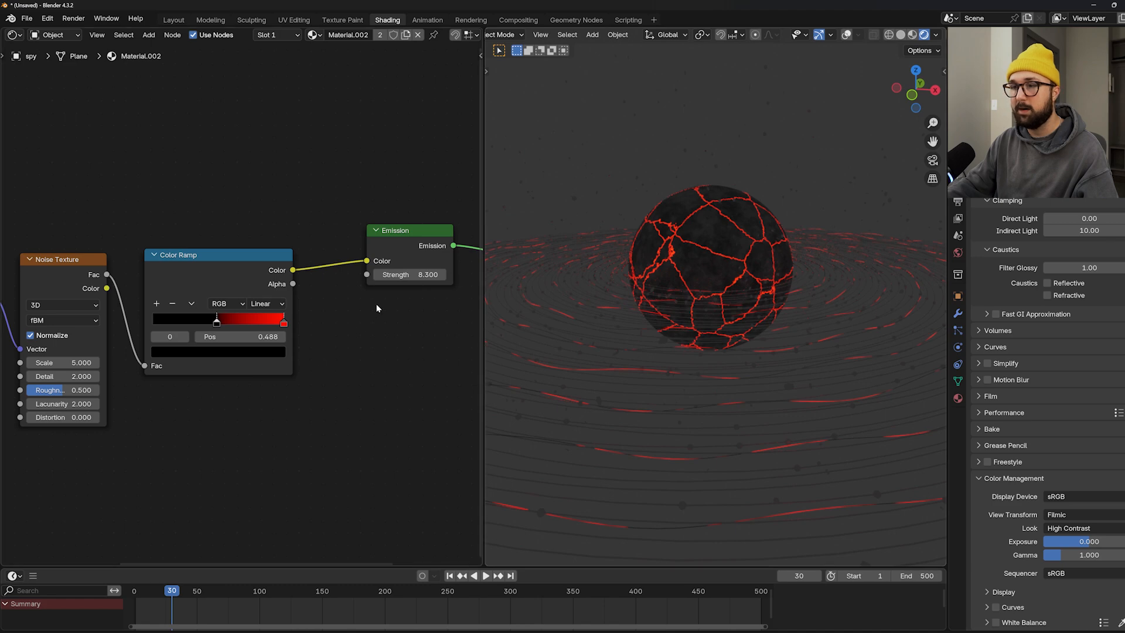
- Increase the Noise Texture scale to 76.2 and check the broken-up red glow along the rings
{"action": "left_click_drag", "start_coordinate": [63, 362], "coordinate": [274, 363]}
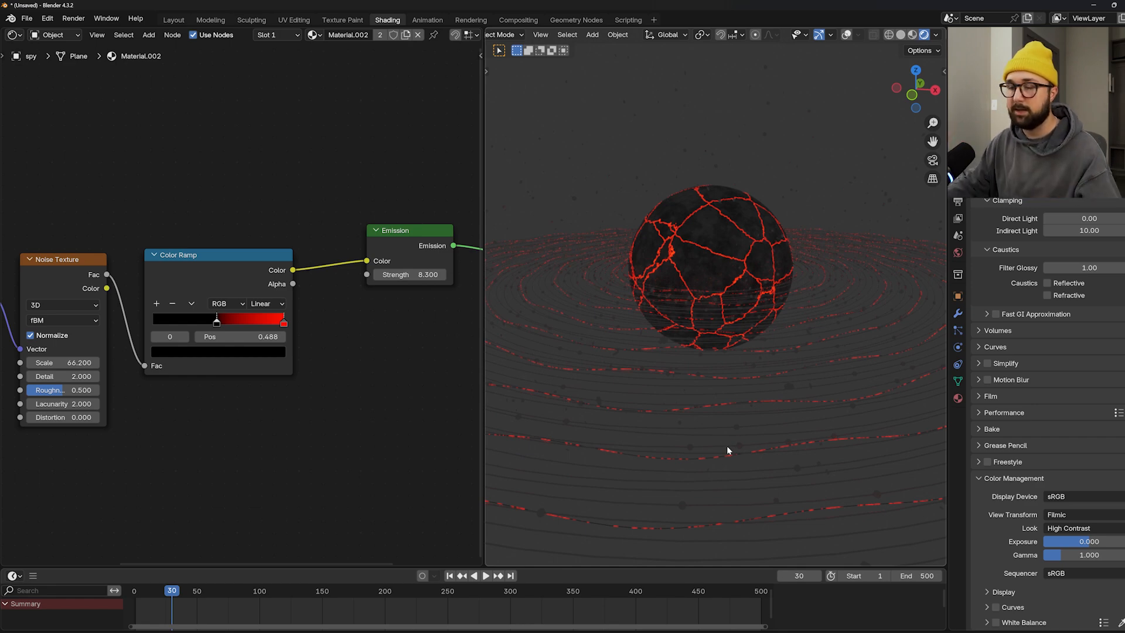
{"action": "left_click_drag", "start_coordinate": [81, 362], "coordinate": [103, 363]}
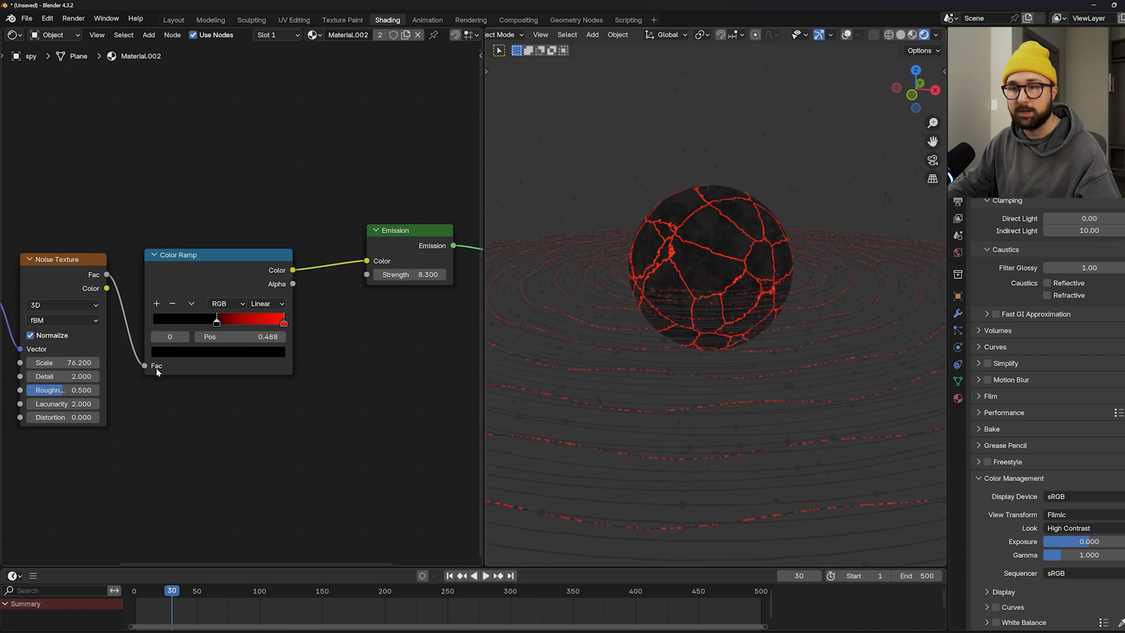
{"action": "middle_click_drag", "start_coordinate": [761, 335], "coordinate": [797, 329]}
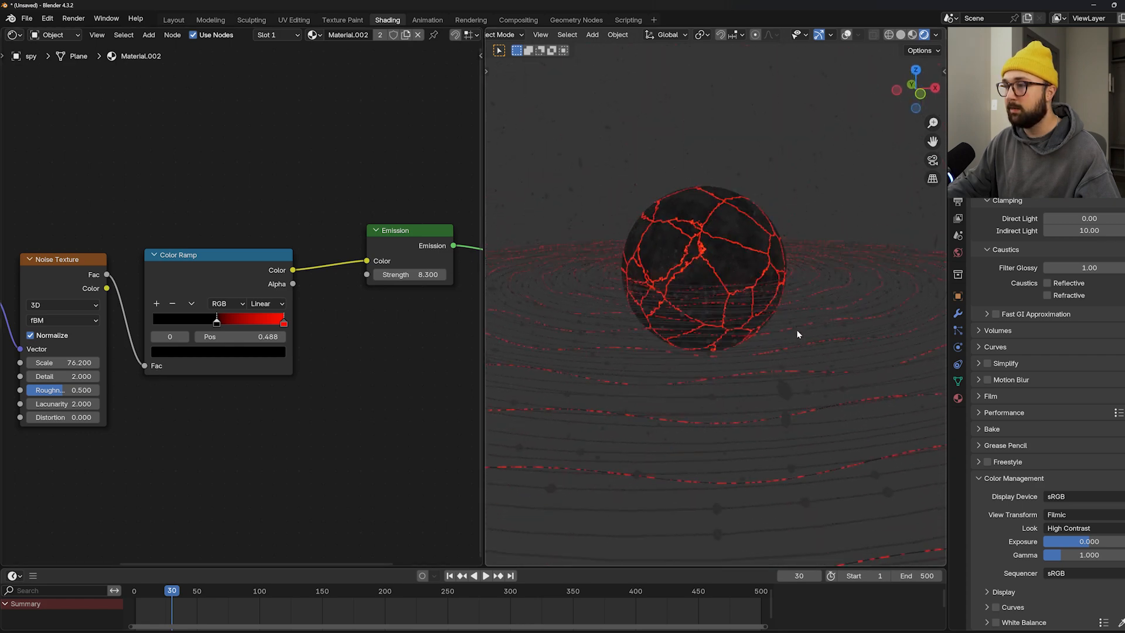
- In the particles object's geometry nodes, insert a Set Material node between Instance on Points and Group Output
{"action": "left_click", "coordinate": [783, 394]}
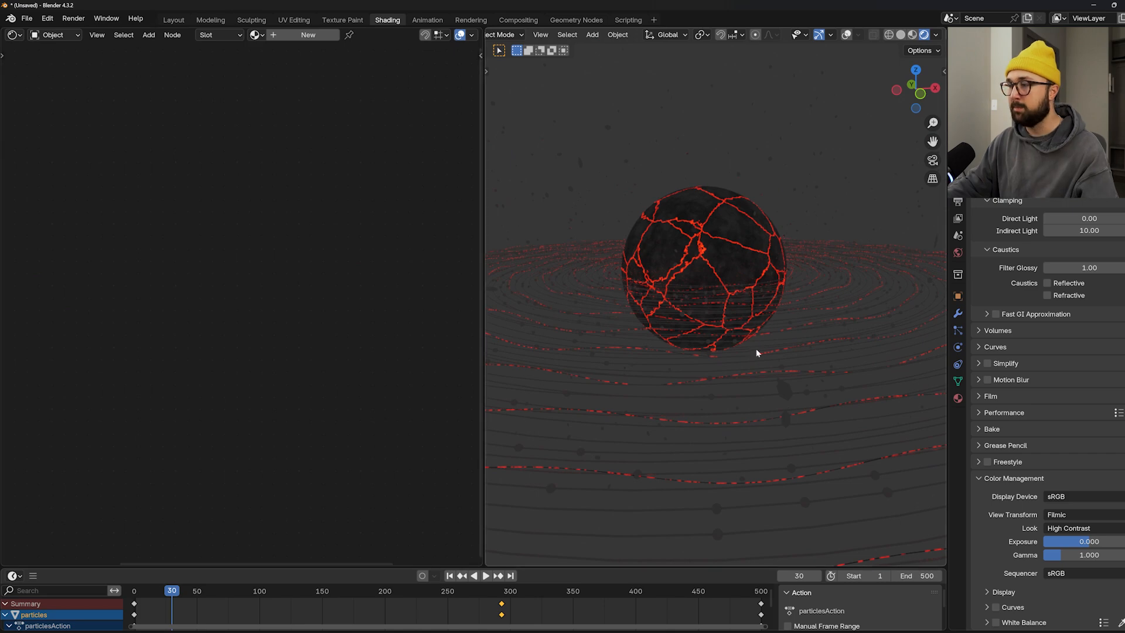
{"action": "scroll", "coordinate": [598, 158], "scroll_direction": "down", "scroll_amount": 3}
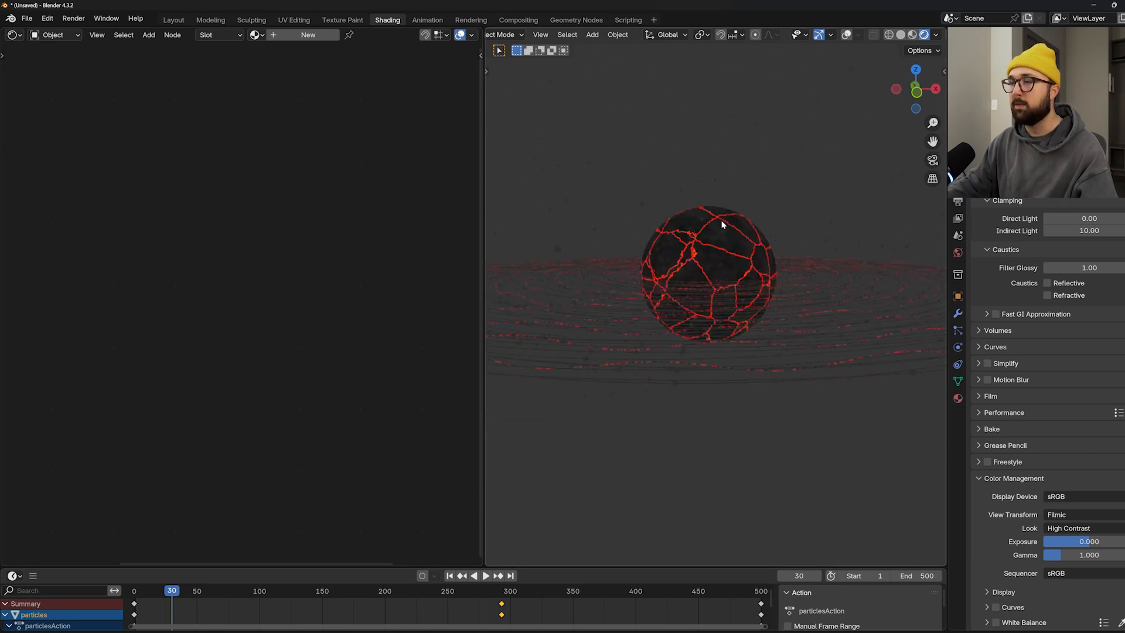
{"action": "left_click", "coordinate": [571, 20]}
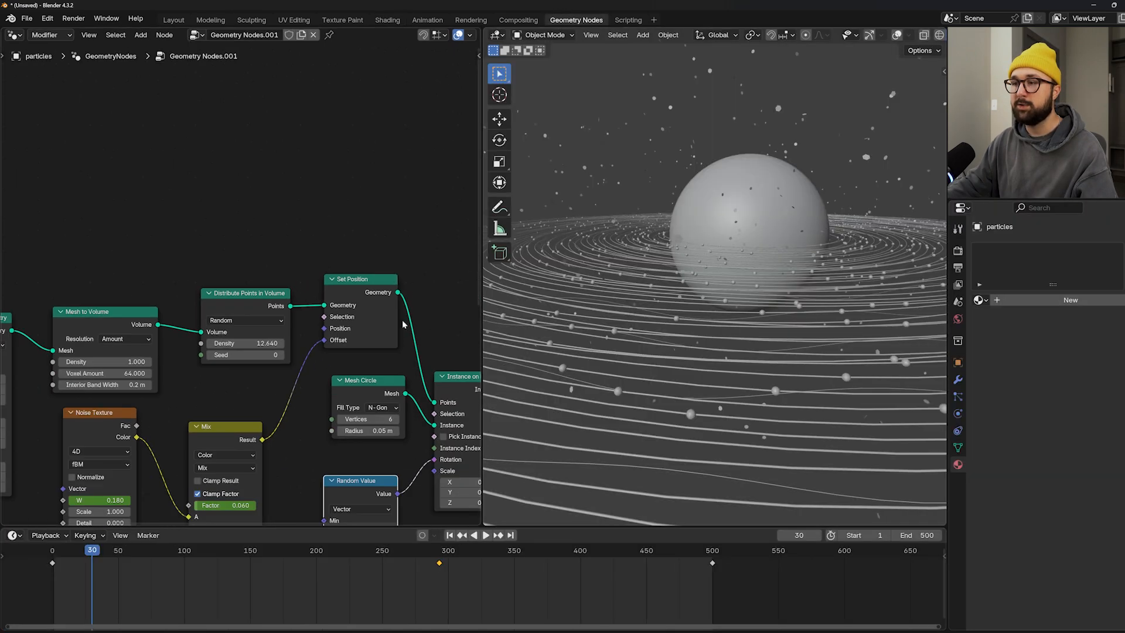
{"action": "scroll", "coordinate": [309, 293], "scroll_direction": "down", "scroll_amount": 3}
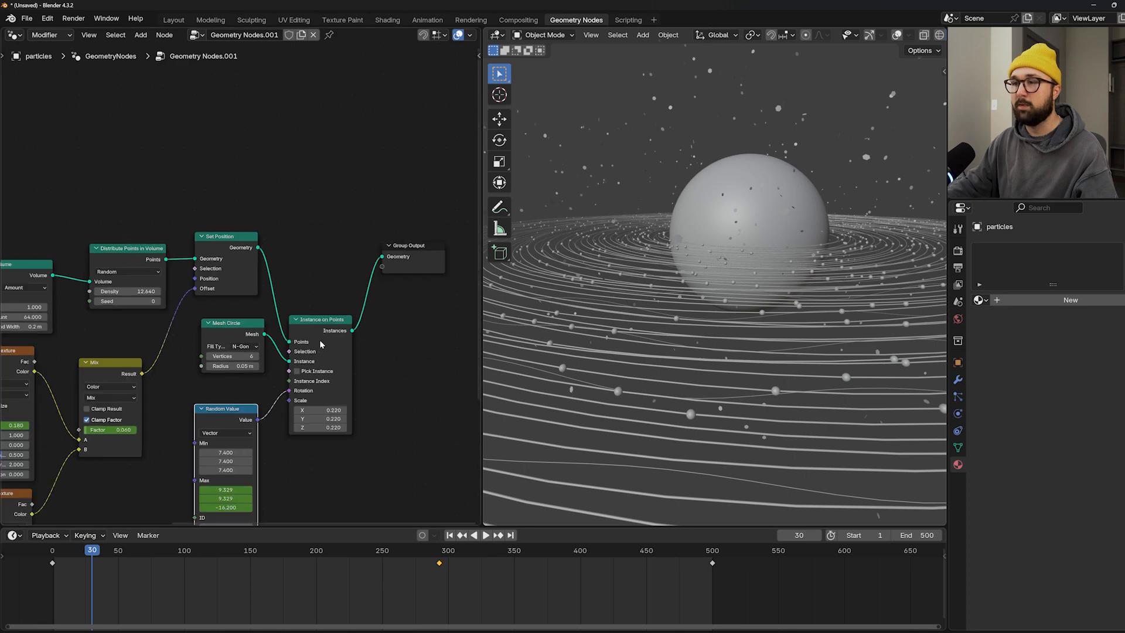
{"action": "key", "text": "shift+a"}
{"action": "type", "text": "set mat"}
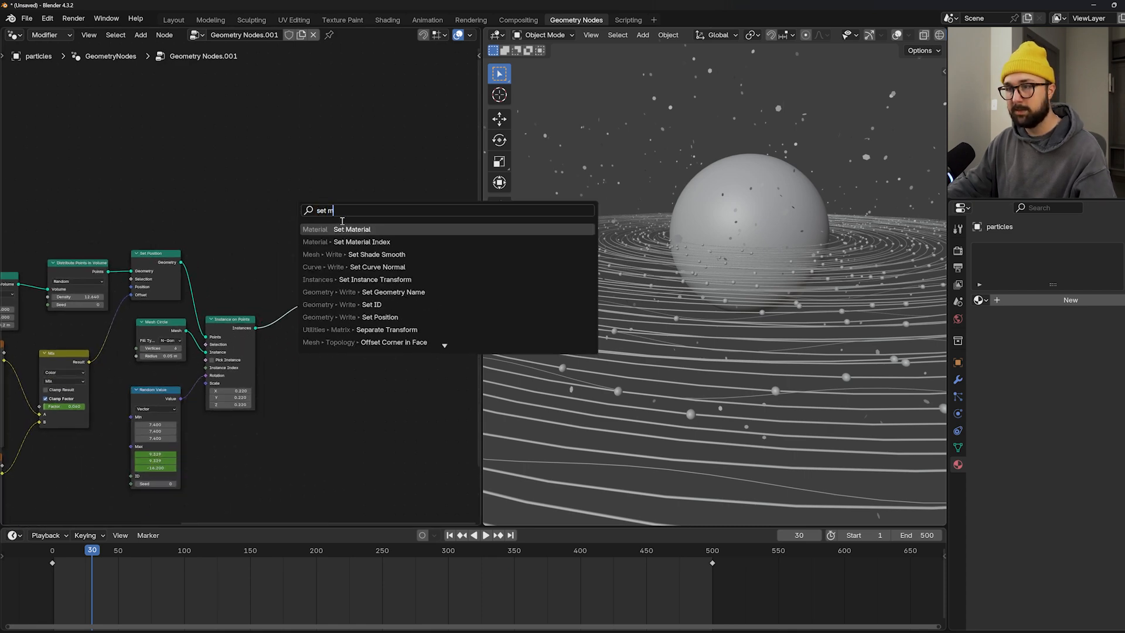
{"action": "key", "text": "Return"}
{"action": "left_click", "coordinate": [302, 307]}
- Assign a new particle material with Metallic 1 and Roughness 0 in the Set Material node, and reduce the instance scale to 0.09 on all axes
{"action": "left_click", "coordinate": [1060, 300]}
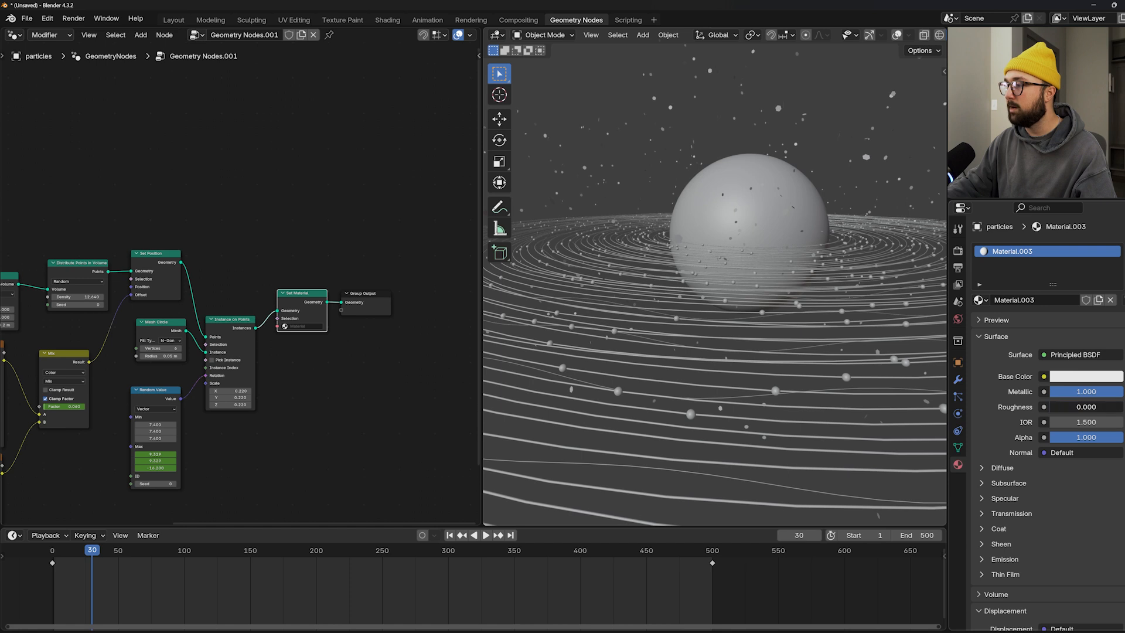
{"action": "left_click", "coordinate": [369, 363]}
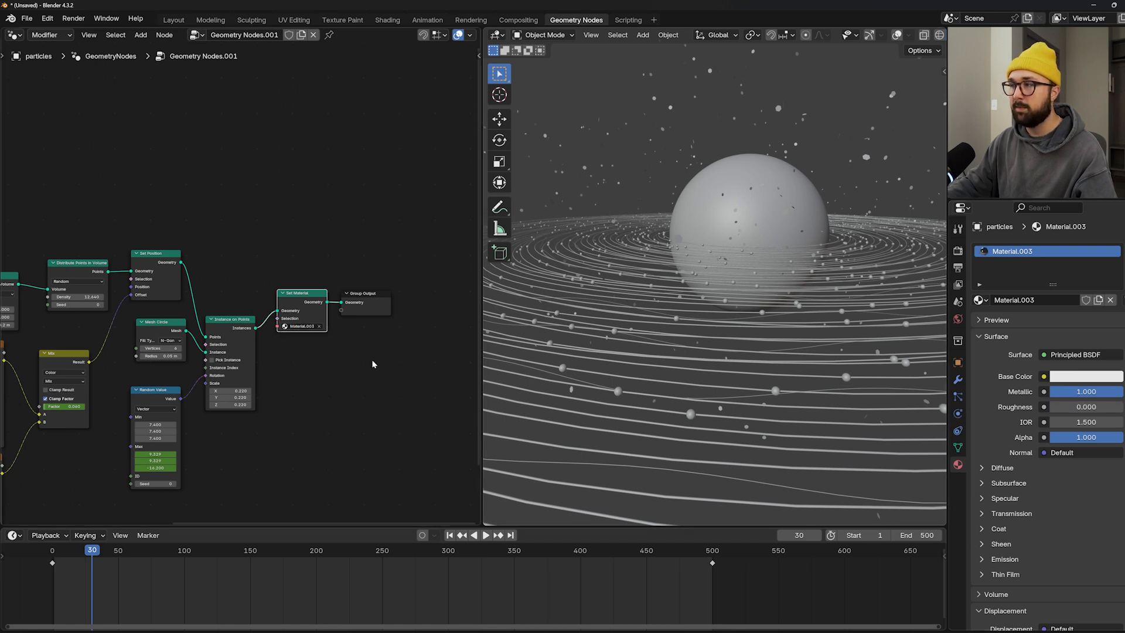
{"action": "scroll", "coordinate": [295, 317], "scroll_direction": "up", "scroll_amount": 3}
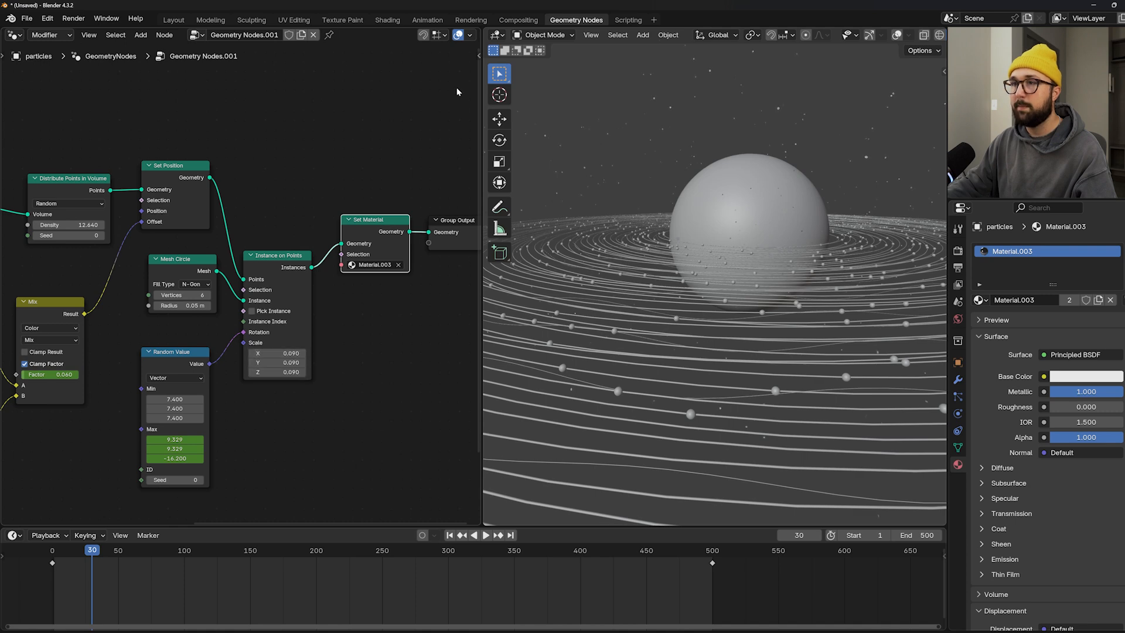
- In the Layout workspace, frame the planet and rings, add a camera and align it to the current view
{"action": "left_click", "coordinate": [174, 20]}
{"action": "middle_click_drag", "start_coordinate": [501, 290], "coordinate": [544, 277]}
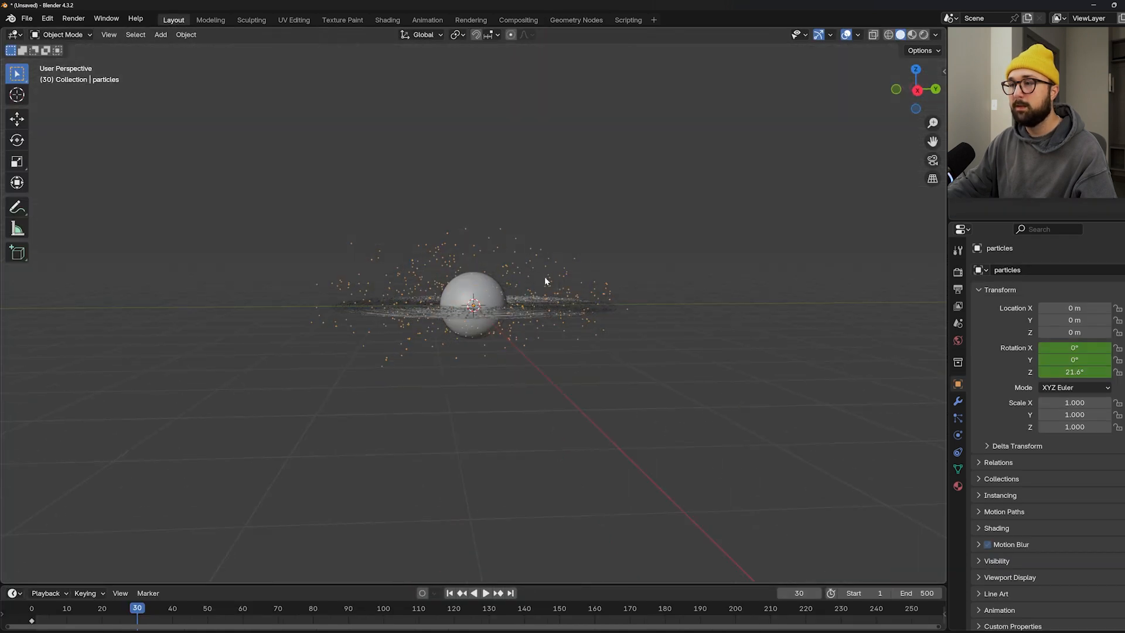
{"action": "scroll", "coordinate": [544, 286], "scroll_direction": "up", "scroll_amount": 6}
{"action": "middle_click_drag", "start_coordinate": [540, 208], "coordinate": [547, 232]}
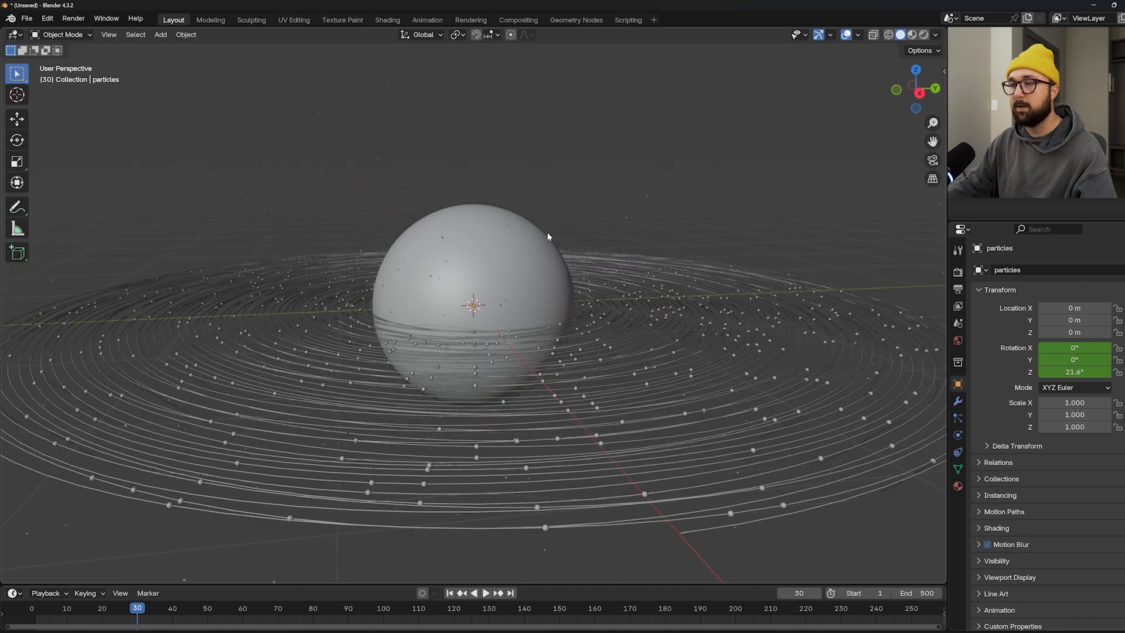
{"action": "key", "text": "shift+a"}
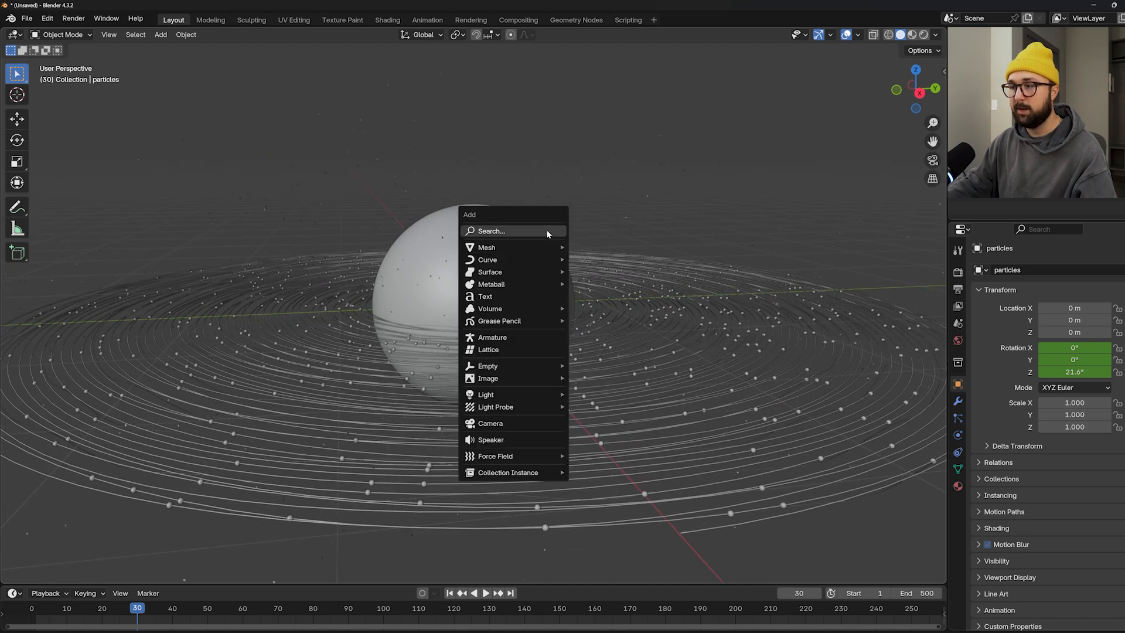
{"action": "left_click", "coordinate": [498, 423]}
{"action": "middle_click_drag", "start_coordinate": [498, 423], "coordinate": [521, 339]}
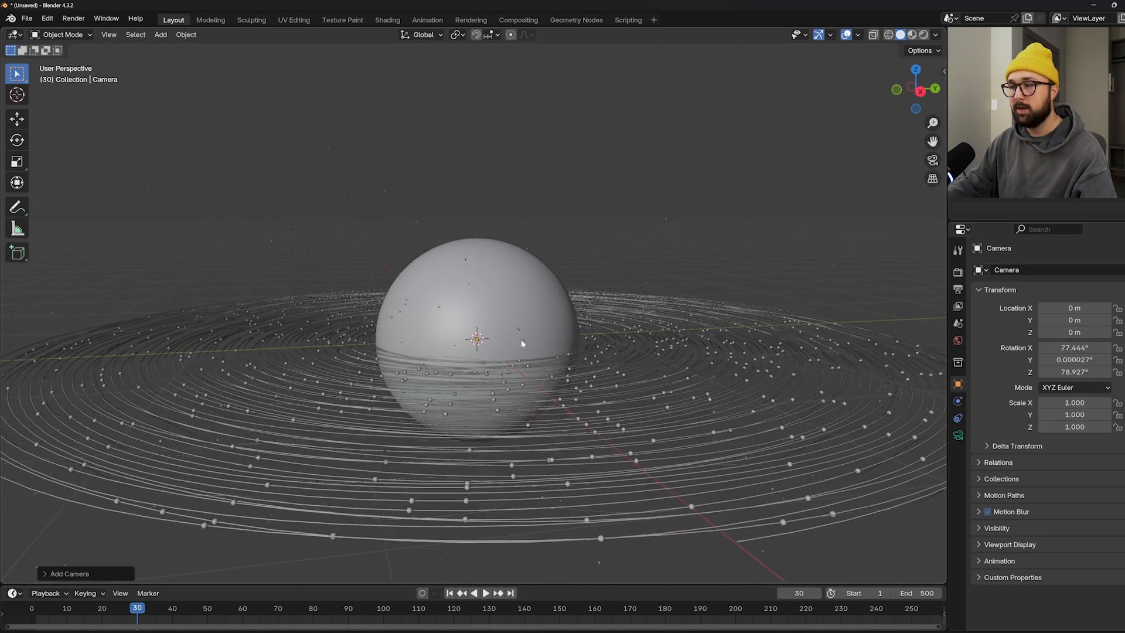
{"action": "key", "text": "ctrl+alt+KP_0"}
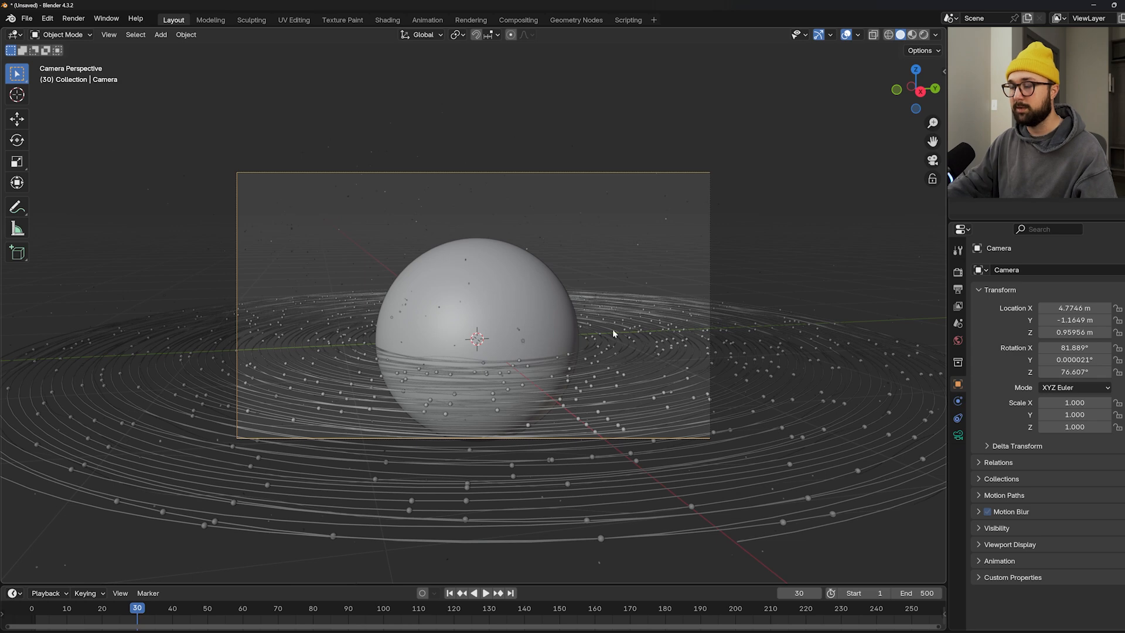
- Set the camera's focal length to 20 mm
{"action": "left_click", "coordinate": [958, 435]}
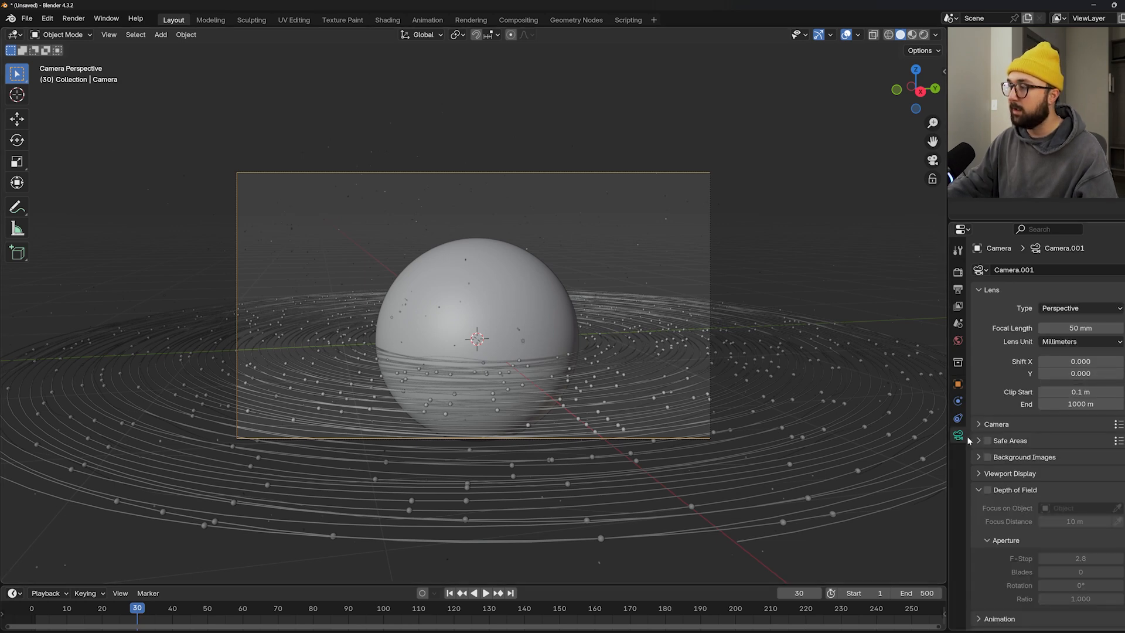
{"action": "type", "text": "20"}
{"action": "key", "text": "Return"}
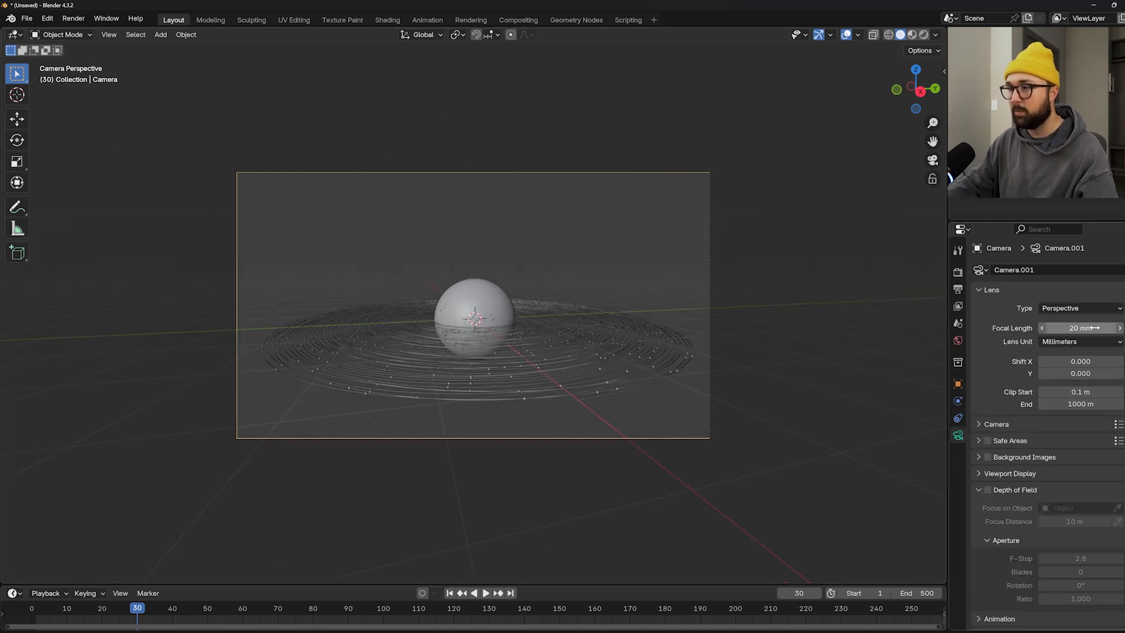
- Move the camera closer along its local Z axis and reframe the planet near the middle of the shot
{"action": "key", "text": "g"}
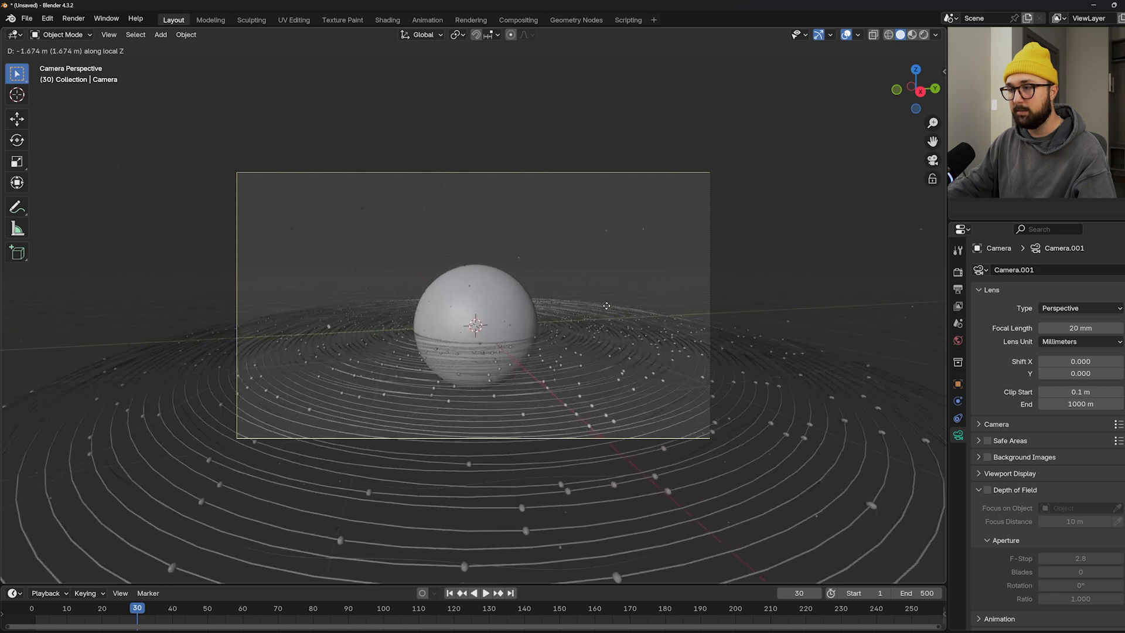
{"action": "left_click", "coordinate": [606, 310]}
{"action": "key", "text": "g"}
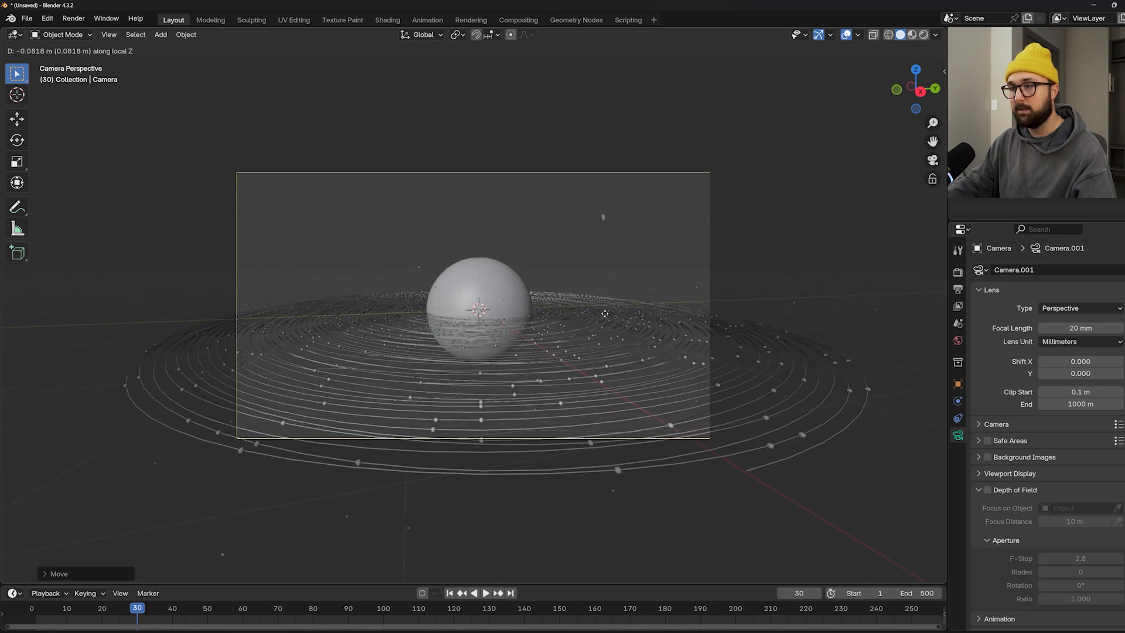
{"action": "left_click", "coordinate": [658, 285]}
- Roll the camera about 20 degrees so the rings run diagonally, and adjust its distance along local Z
{"action": "key", "text": "r"}
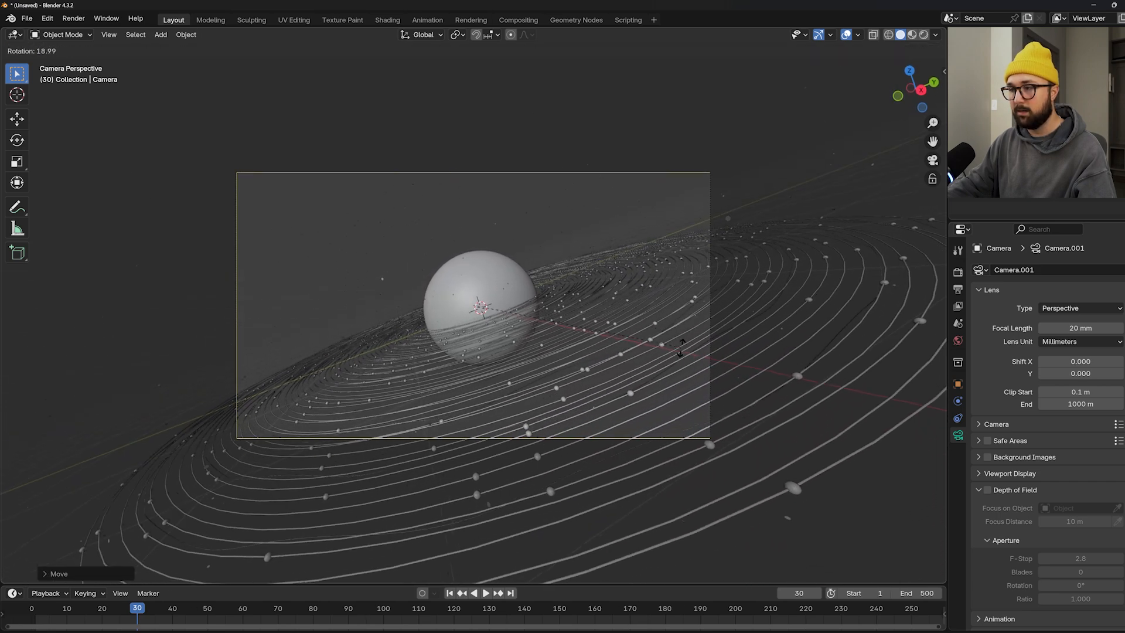
{"action": "left_click", "coordinate": [682, 362]}
{"action": "key", "text": "g"}
{"action": "key", "text": "z"}
{"action": "key", "text": "z"}
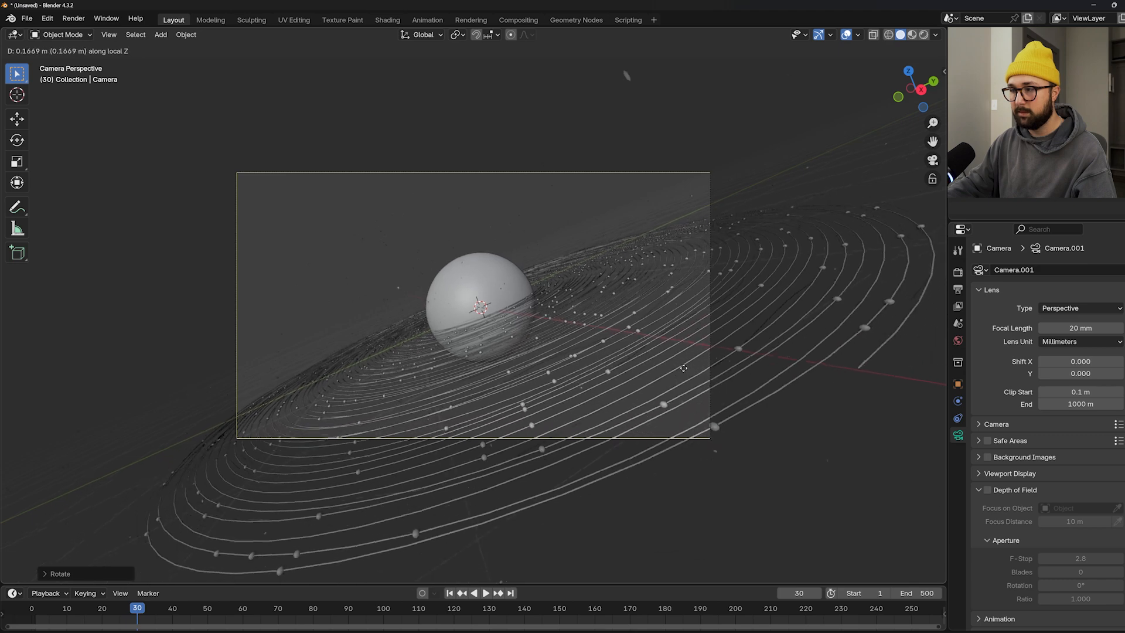
{"action": "left_click", "coordinate": [677, 362]}
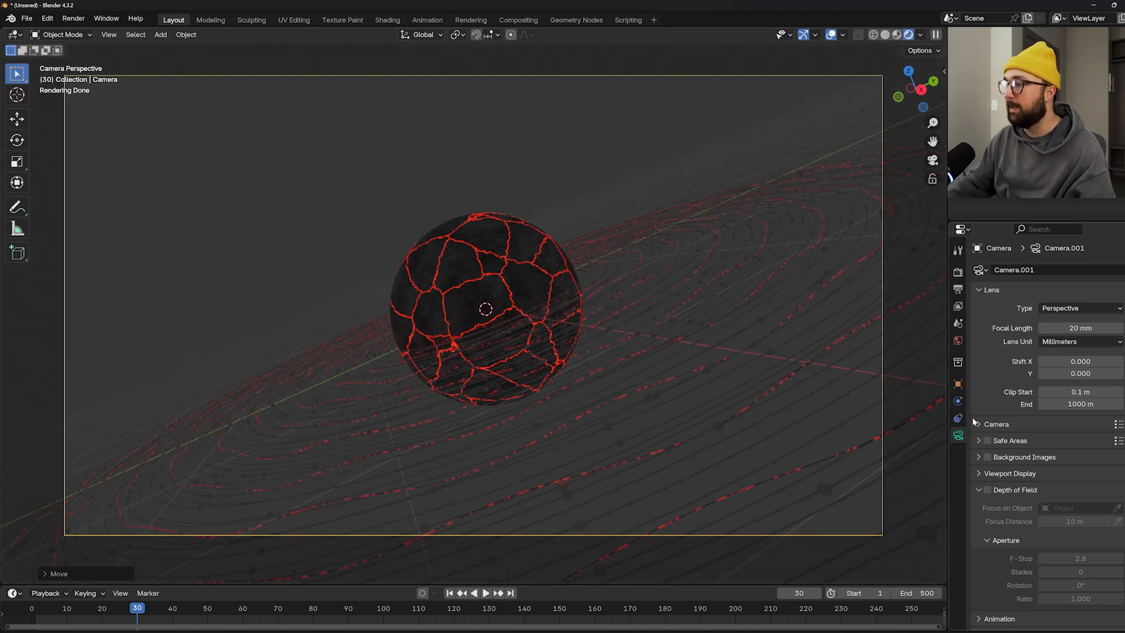
- Leave the camera view and darken the world background colour to black
{"action": "key", "text": "grave"}
{"action": "left_click", "coordinate": [621, 283]}
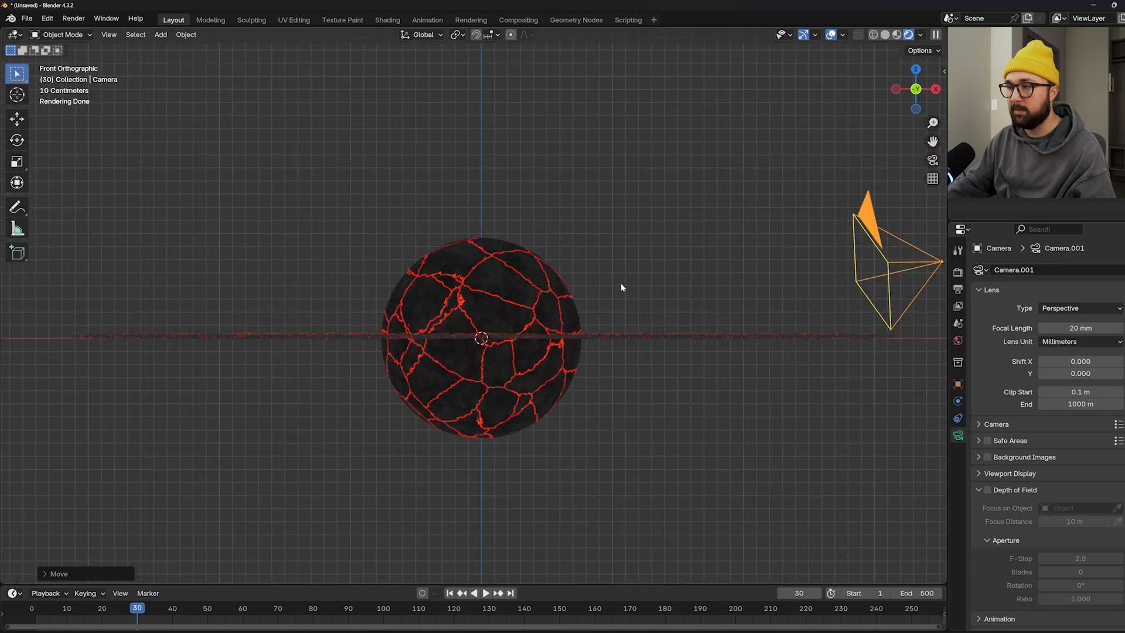
{"action": "middle_click_drag", "start_coordinate": [620, 282], "coordinate": [615, 351]}
{"action": "scroll", "coordinate": [778, 352], "scroll_direction": "down", "scroll_amount": 4}
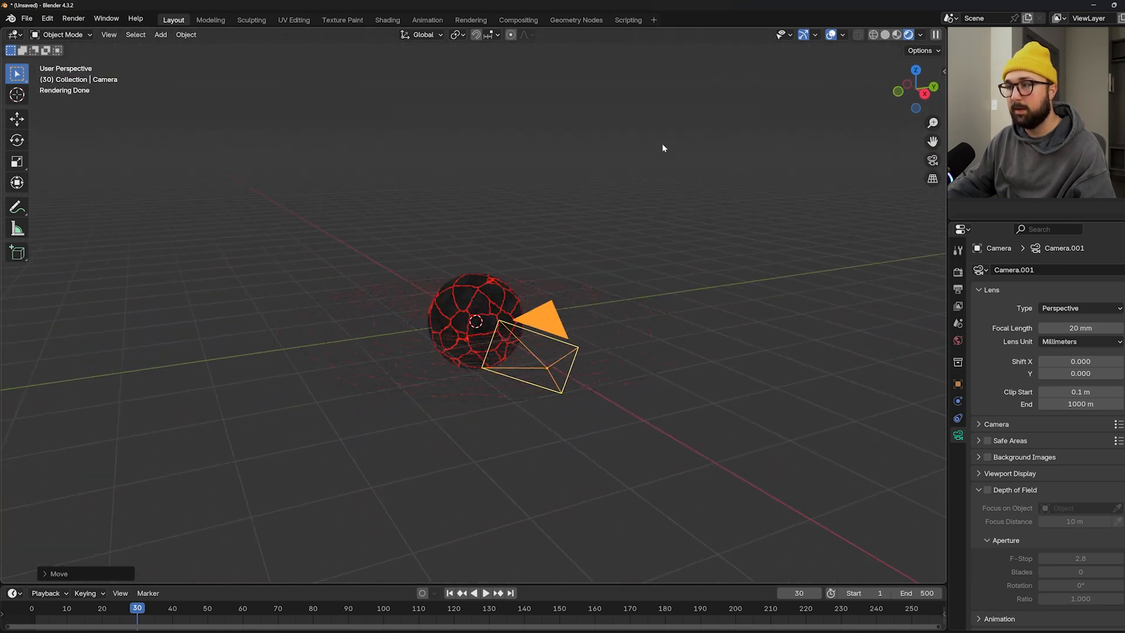
{"action": "scroll", "coordinate": [644, 176], "scroll_direction": "up", "scroll_amount": 3}
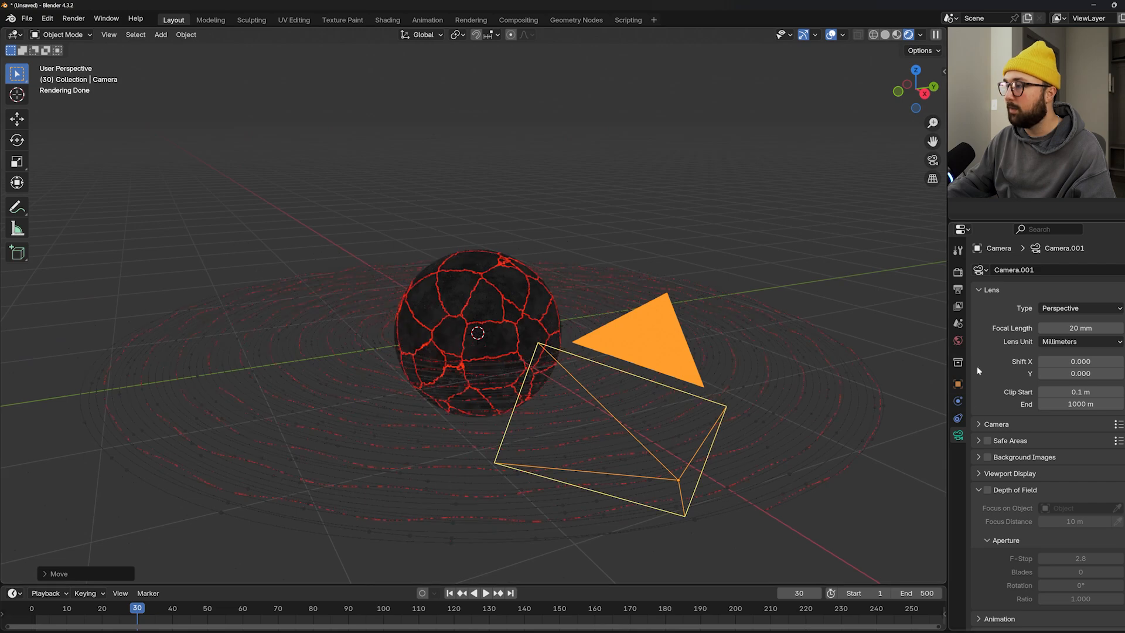
{"action": "left_click", "coordinate": [958, 340]}
{"action": "left_click", "coordinate": [1079, 347]}
{"action": "left_click_drag", "start_coordinate": [1107, 235], "coordinate": [1108, 244]}
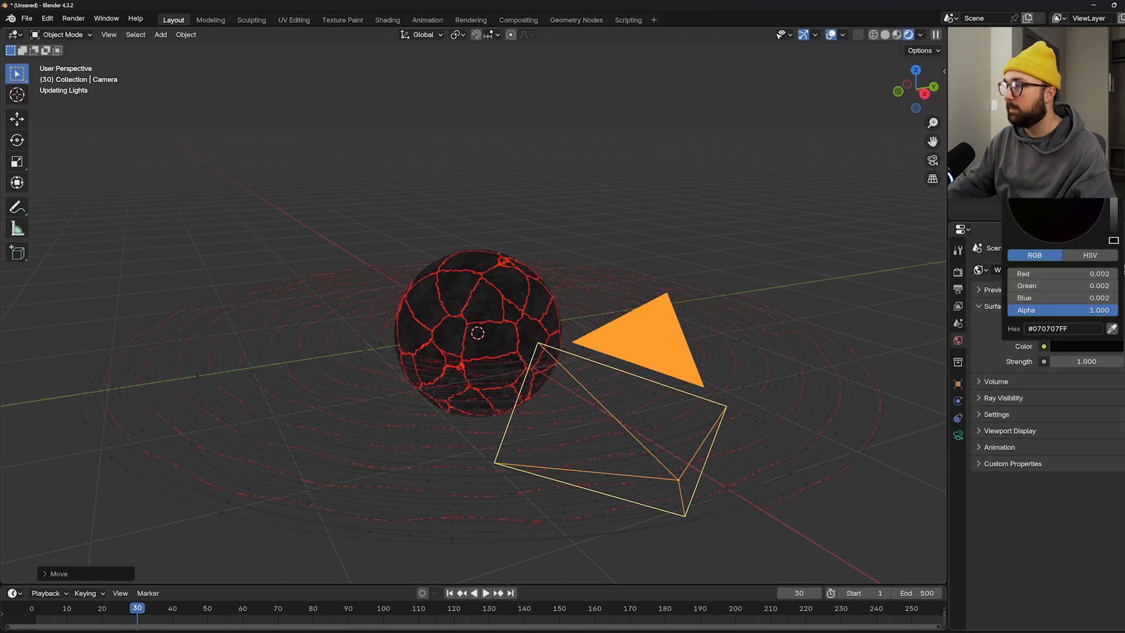
- Add an area light to the scene and move it up and away from the planet
{"action": "middle_click_drag", "start_coordinate": [609, 251], "coordinate": [556, 262]}
{"action": "key", "text": "shift+a"}
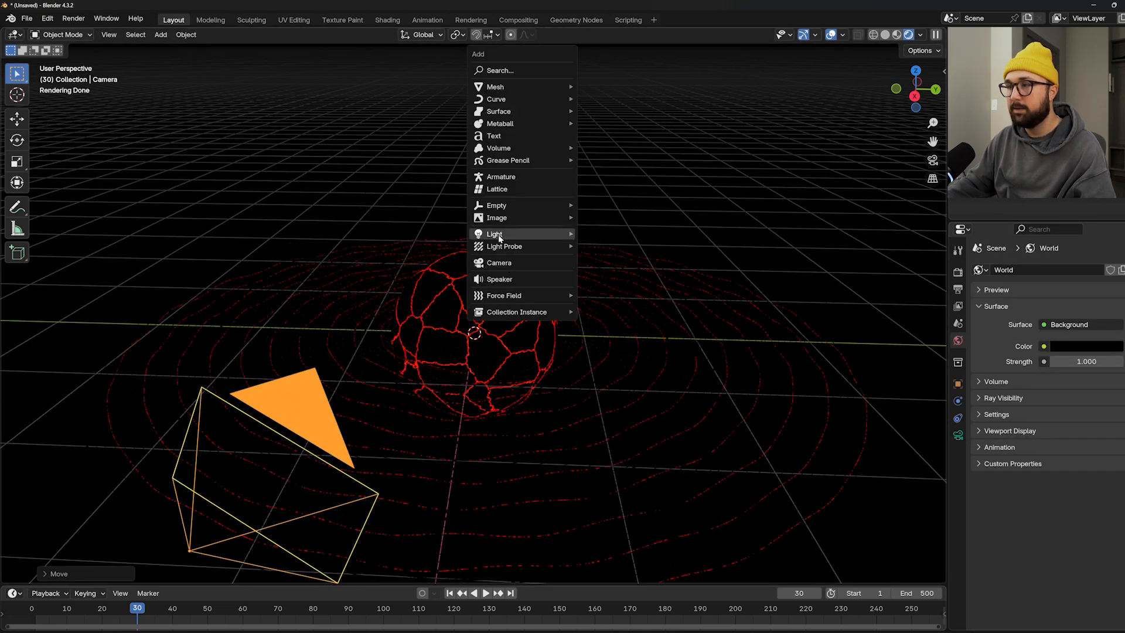
{"action": "mouse_move", "coordinate": [550, 234]}
{"action": "left_click", "coordinate": [600, 273]}
{"action": "middle_click_drag", "start_coordinate": [601, 273], "coordinate": [550, 275]}
{"action": "key", "text": "g"}
{"action": "left_click", "coordinate": [817, 85]}
{"action": "middle_click_drag", "start_coordinate": [771, 183], "coordinate": [645, 308]}
{"action": "key", "text": "g"}
{"action": "left_click", "coordinate": [800, 194]}
- Rotate the area light freely to tilt it toward the planet, and raise it higher above the rings
{"action": "scroll", "coordinate": [779, 239], "scroll_direction": "down", "scroll_amount": 4}
{"action": "key", "text": "r"}
{"action": "key", "text": "r"}
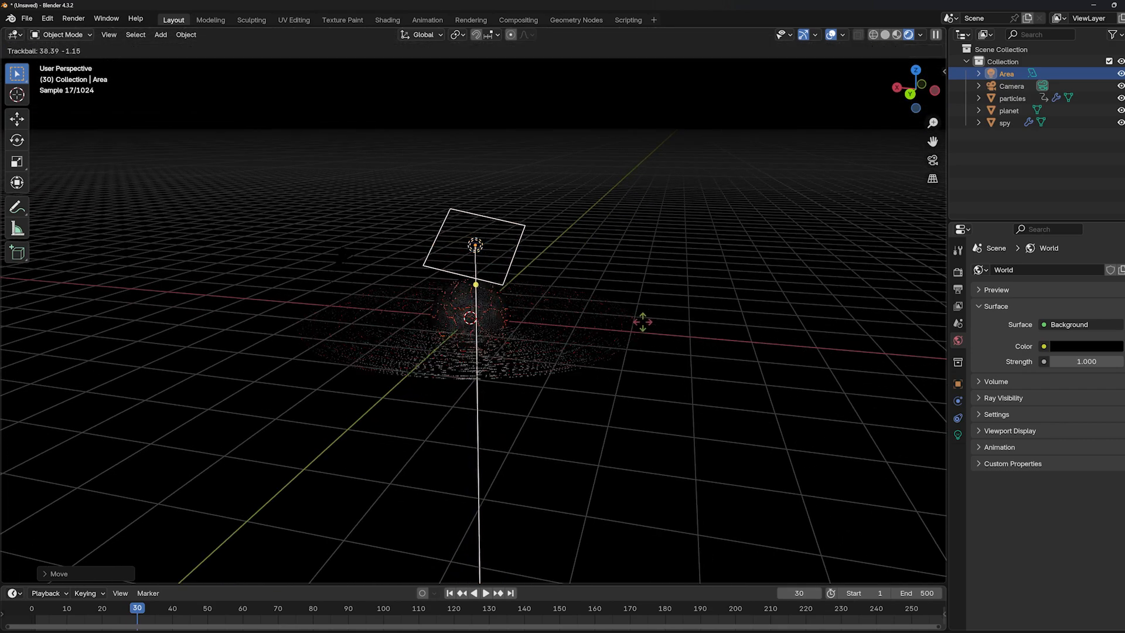
{"action": "left_click", "coordinate": [642, 337]}
{"action": "middle_click_drag", "start_coordinate": [643, 335], "coordinate": [630, 365]}
{"action": "key", "text": "g"}
{"action": "left_click", "coordinate": [643, 272]}
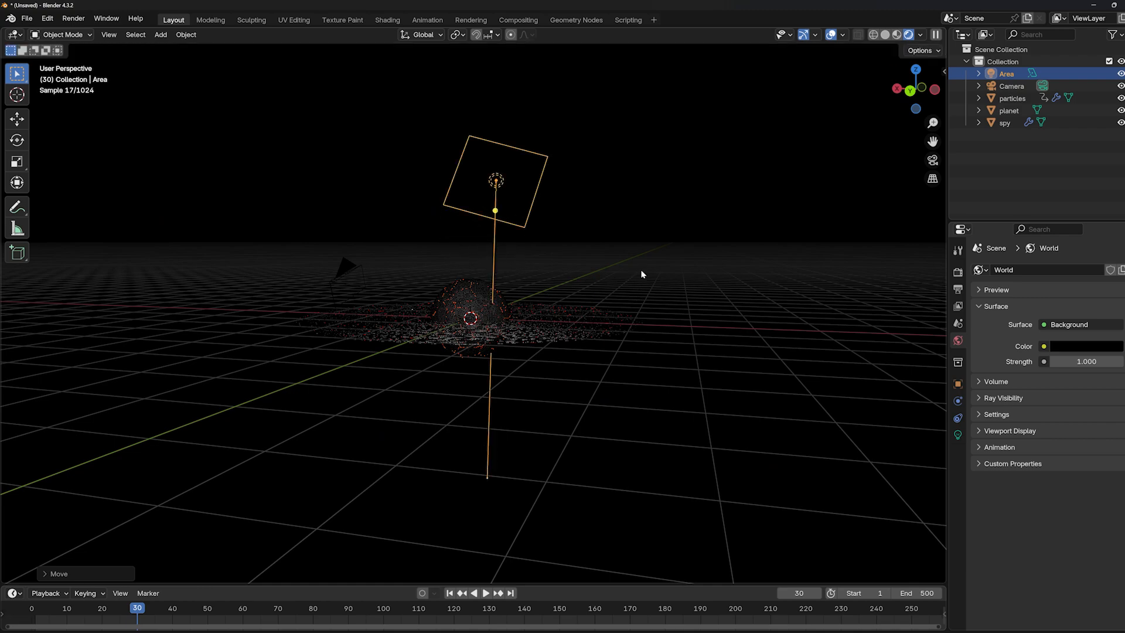
- Reposition the area light and fine-tune its free rotation so it aims at the planet
{"action": "middle_click_drag", "start_coordinate": [643, 271], "coordinate": [595, 347]}
{"action": "key", "text": "g"}
{"action": "left_click", "coordinate": [619, 335]}
{"action": "key", "text": "r"}
{"action": "key", "text": "r"}
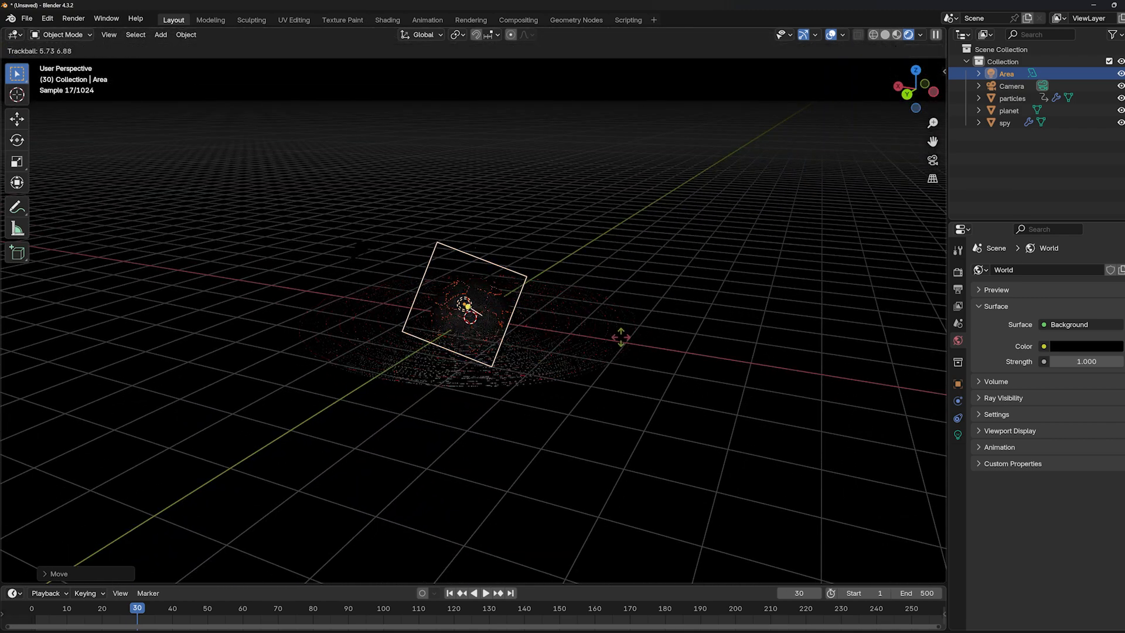
{"action": "left_click", "coordinate": [564, 336]}
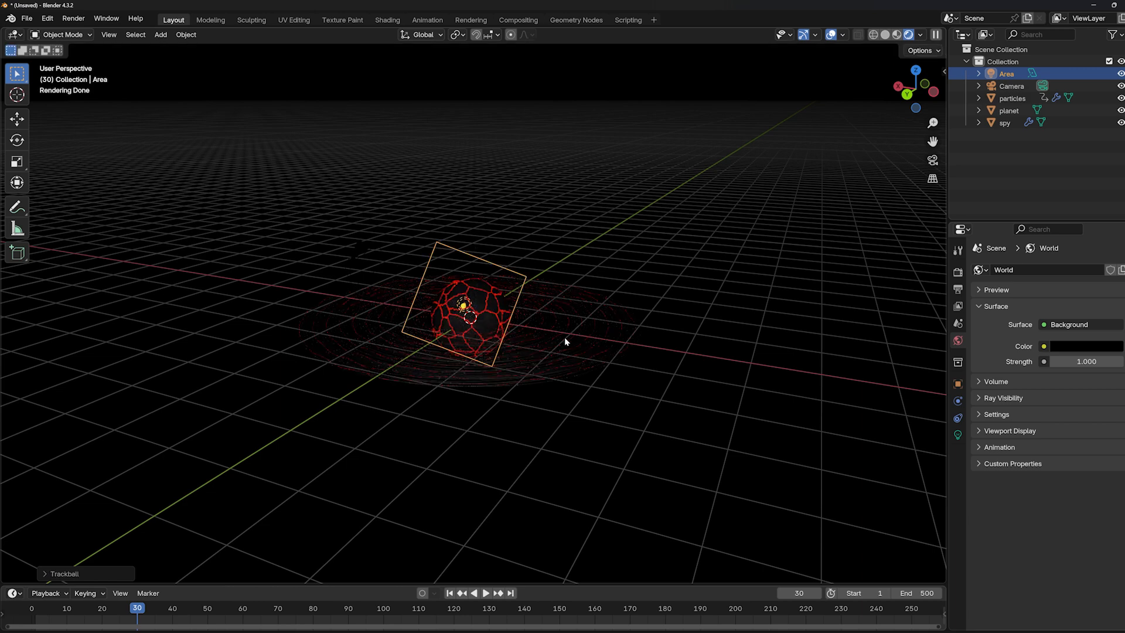
- Change the area light's shape to Disk and its power to 140 W, checking through the camera with overlays hidden
{"action": "scroll", "coordinate": [564, 337], "scroll_direction": "up", "scroll_amount": 3}
{"action": "left_click", "coordinate": [957, 435]}
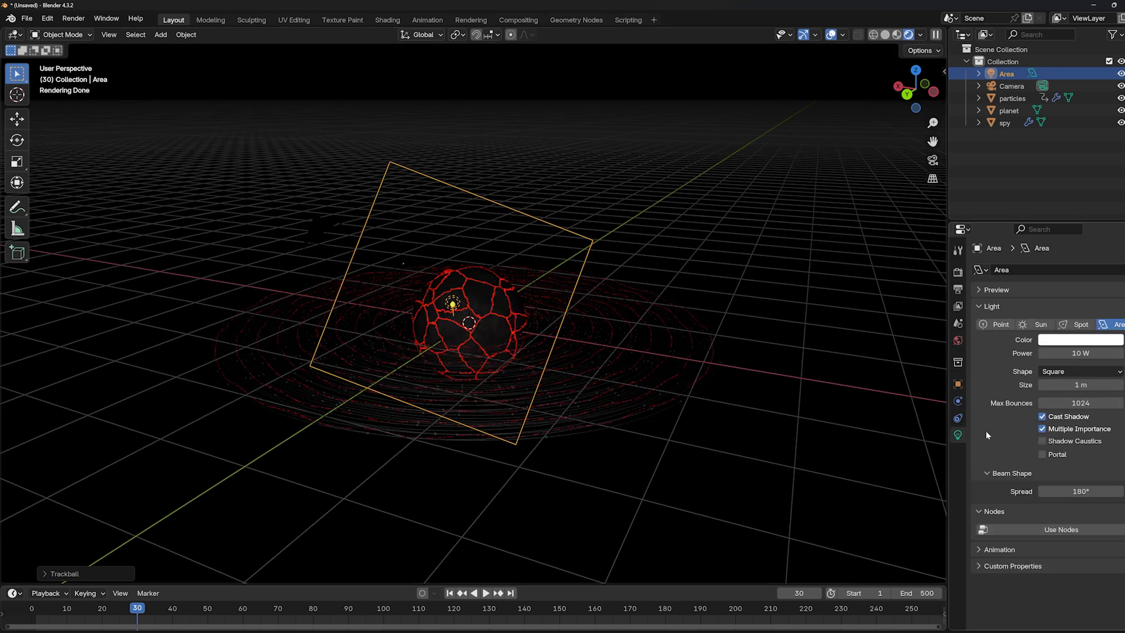
{"action": "left_click", "coordinate": [1084, 372]}
{"action": "left_click", "coordinate": [1054, 412]}
{"action": "key", "text": "KP_0"}
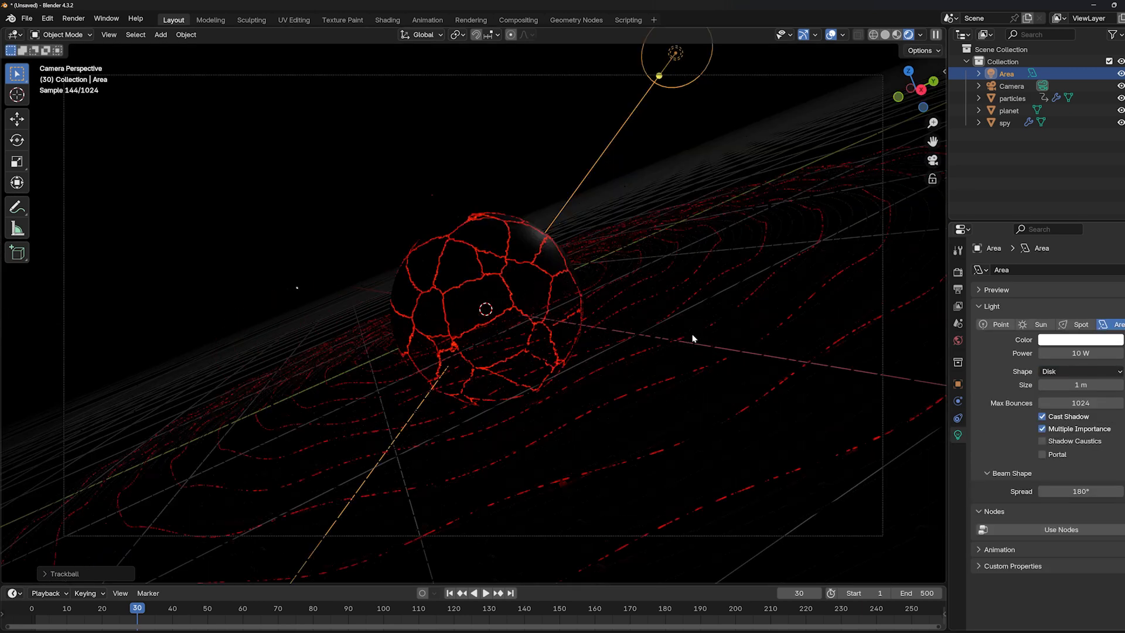
{"action": "left_click", "coordinate": [830, 34]}
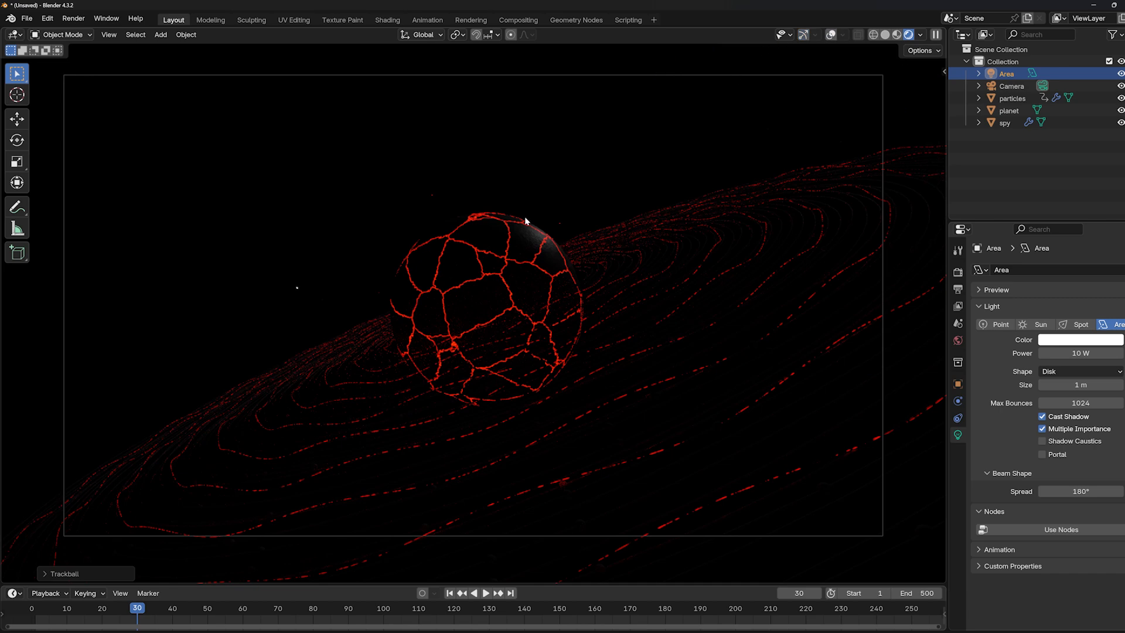
{"action": "left_click", "coordinate": [1079, 354]}
{"action": "type", "text": "140"}
{"action": "key", "text": "Return"}
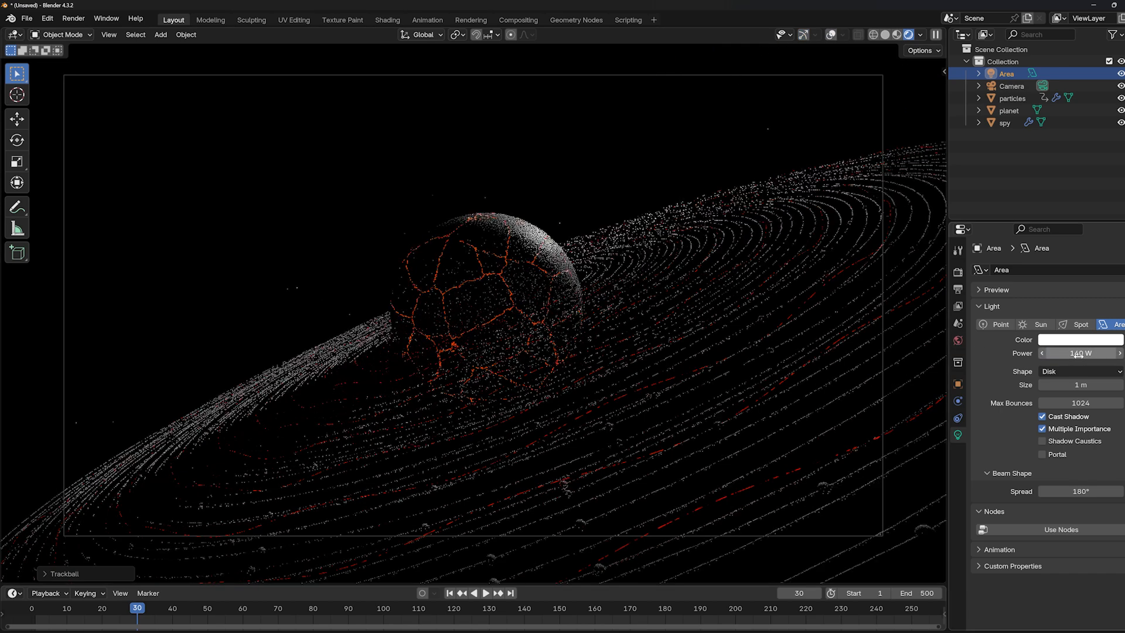
- Add a Principled Volume to the world and set its density to 0.060
{"action": "left_click", "coordinate": [957, 340]}
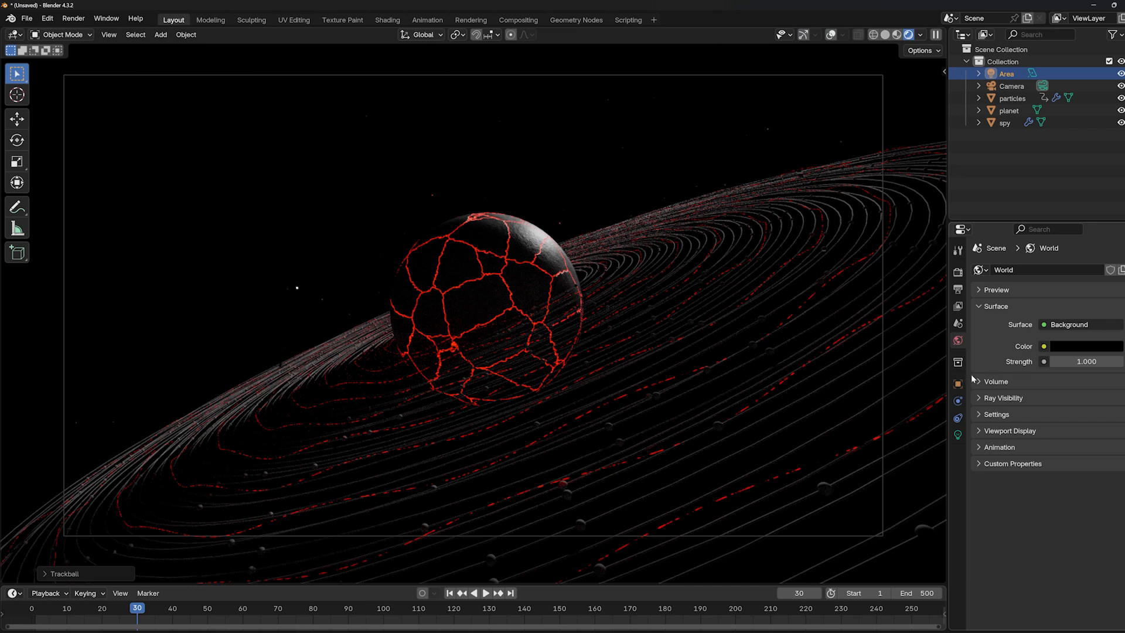
{"action": "left_click", "coordinate": [1063, 399]}
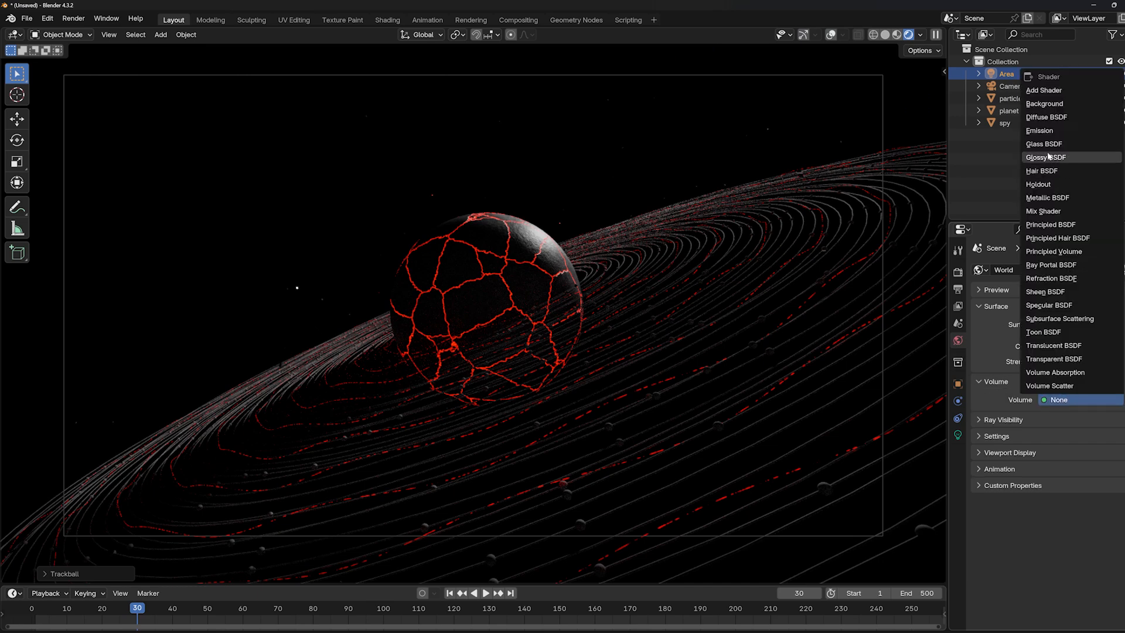
{"action": "left_click", "coordinate": [1061, 399]}
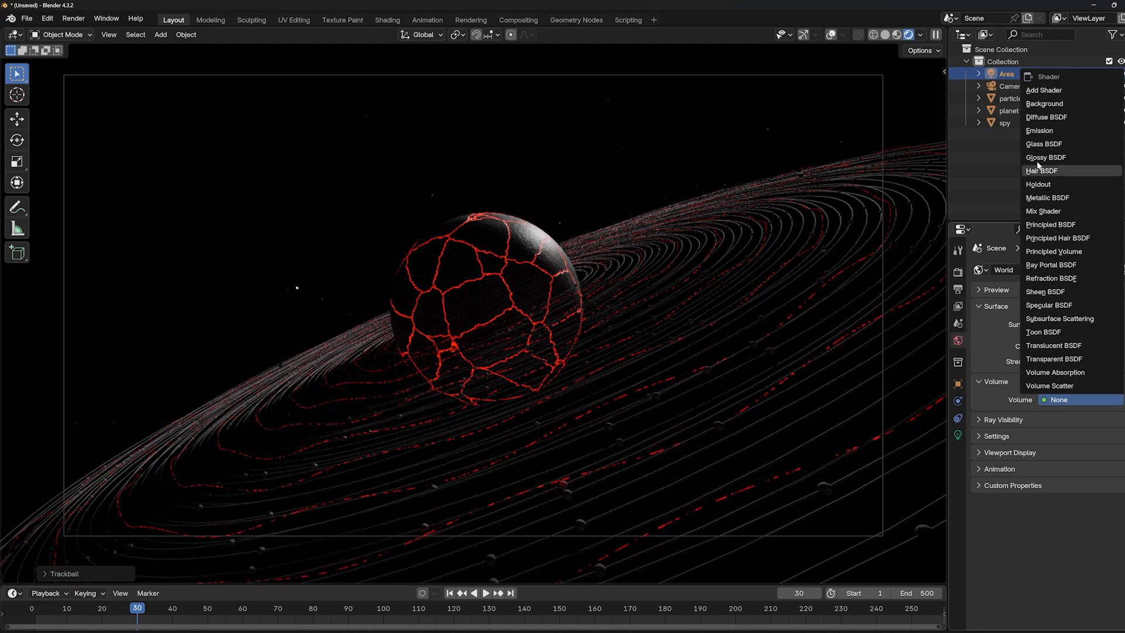
{"action": "left_click", "coordinate": [1068, 252]}
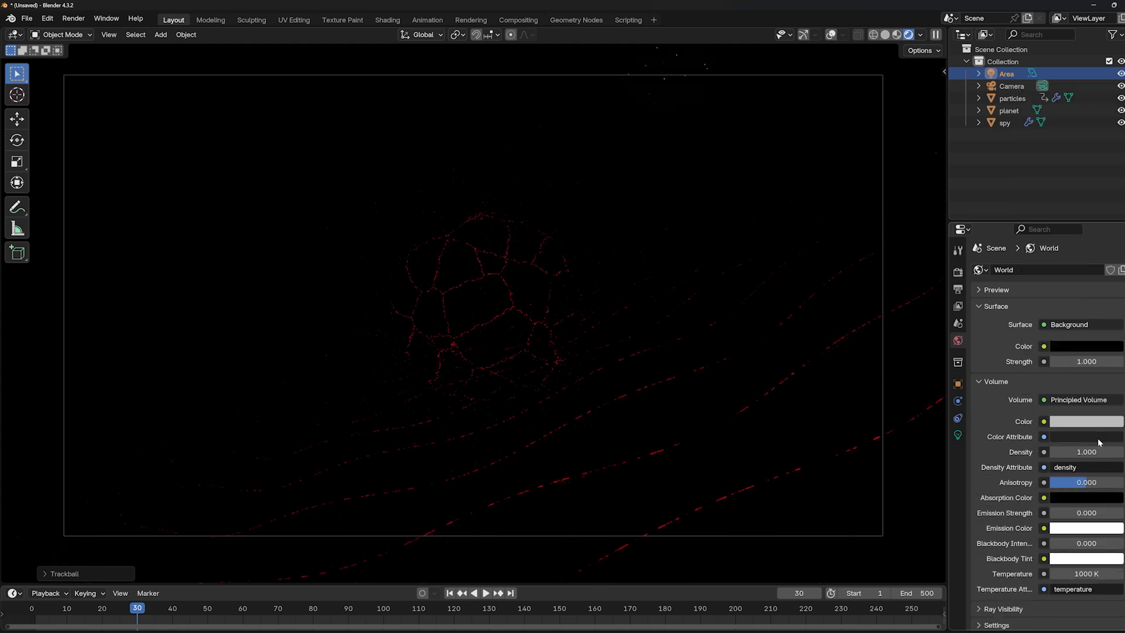
{"action": "left_click_drag", "start_coordinate": [1086, 452], "coordinate": [1049, 452]}
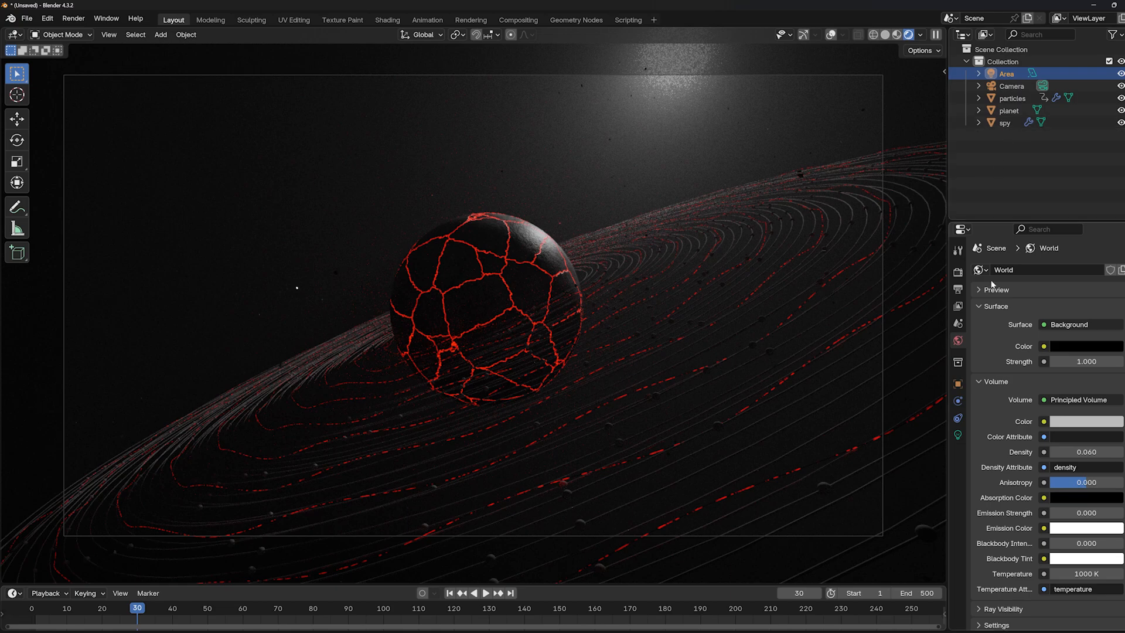
- Narrow the area light's beam spread to 17.3°
{"action": "left_click", "coordinate": [958, 435]}
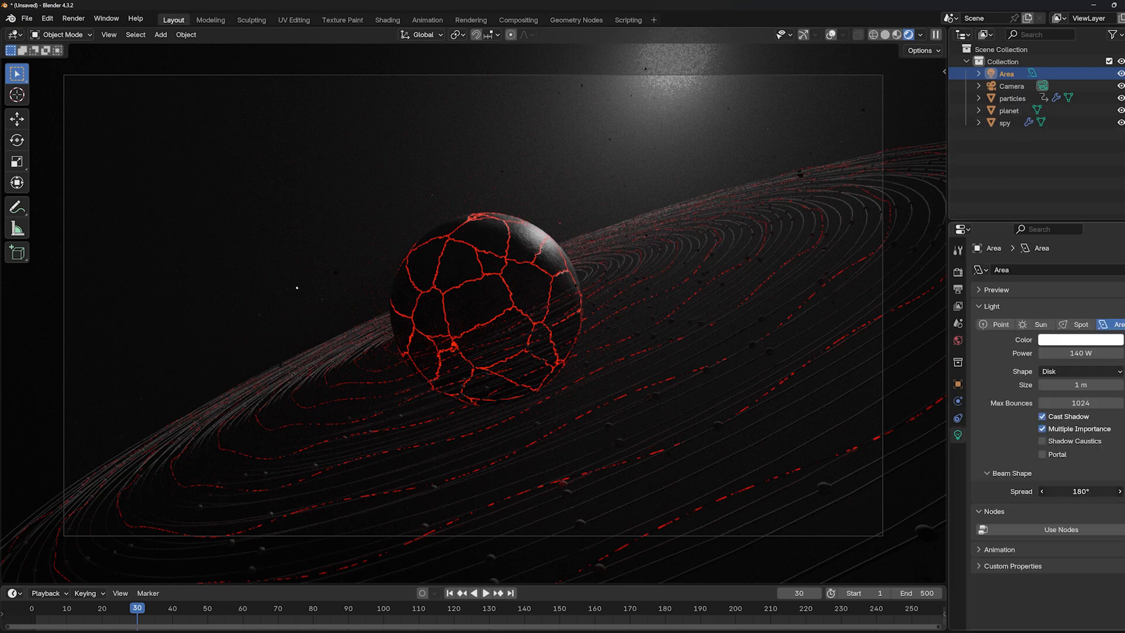
{"action": "type", "text": "26.5"}
{"action": "key", "text": "Return"}
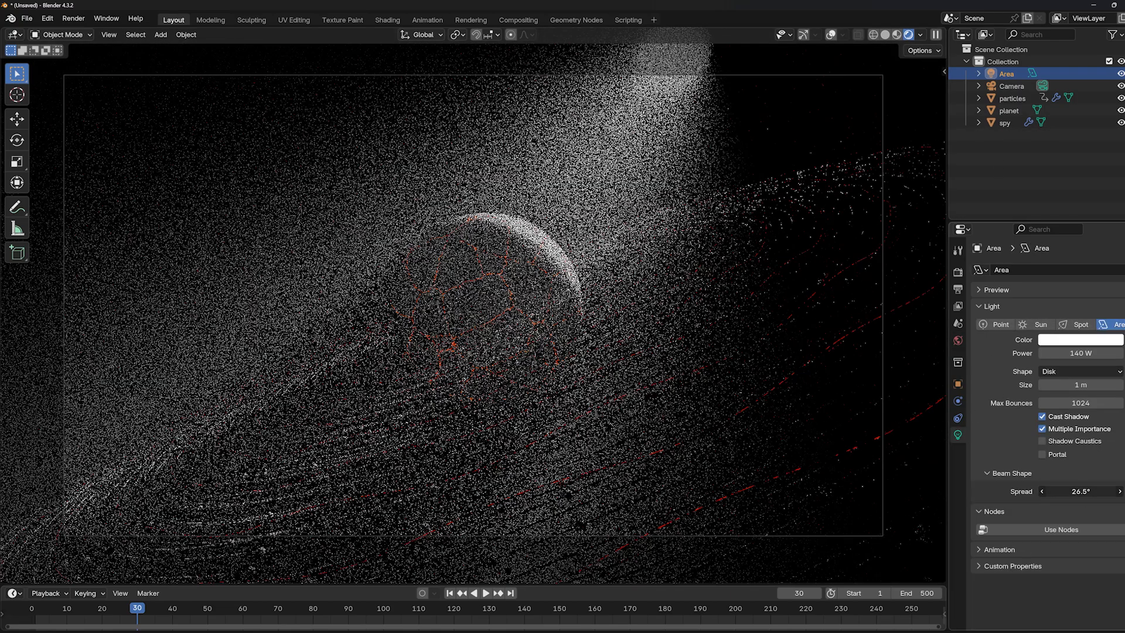
{"action": "left_click_drag", "start_coordinate": [1079, 491], "coordinate": [1052, 491]}
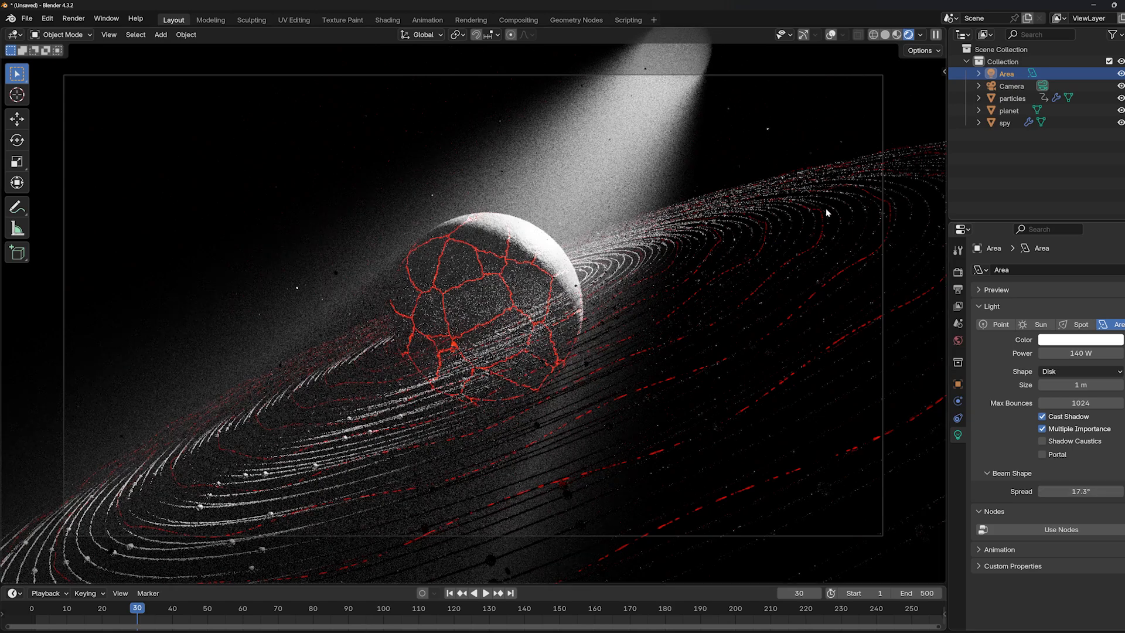
- Enlarge the area light to more than twice its size, and scale it partly back down
{"action": "scroll", "coordinate": [661, 180], "scroll_direction": "down", "scroll_amount": 4}
{"action": "key", "text": "s"}
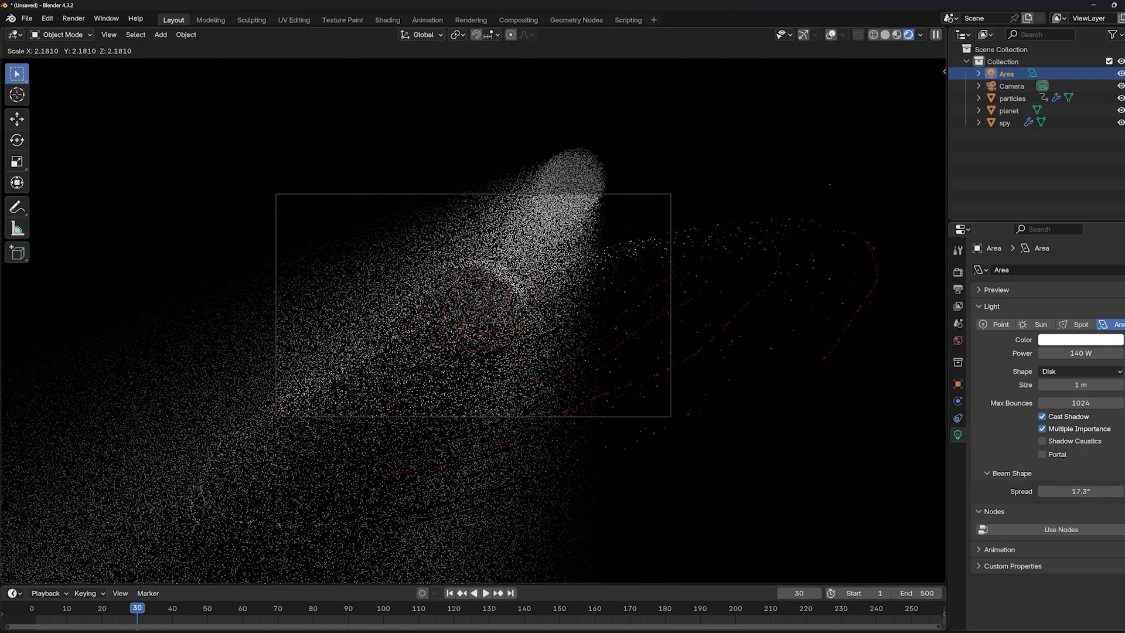
{"action": "key", "text": "Return"}
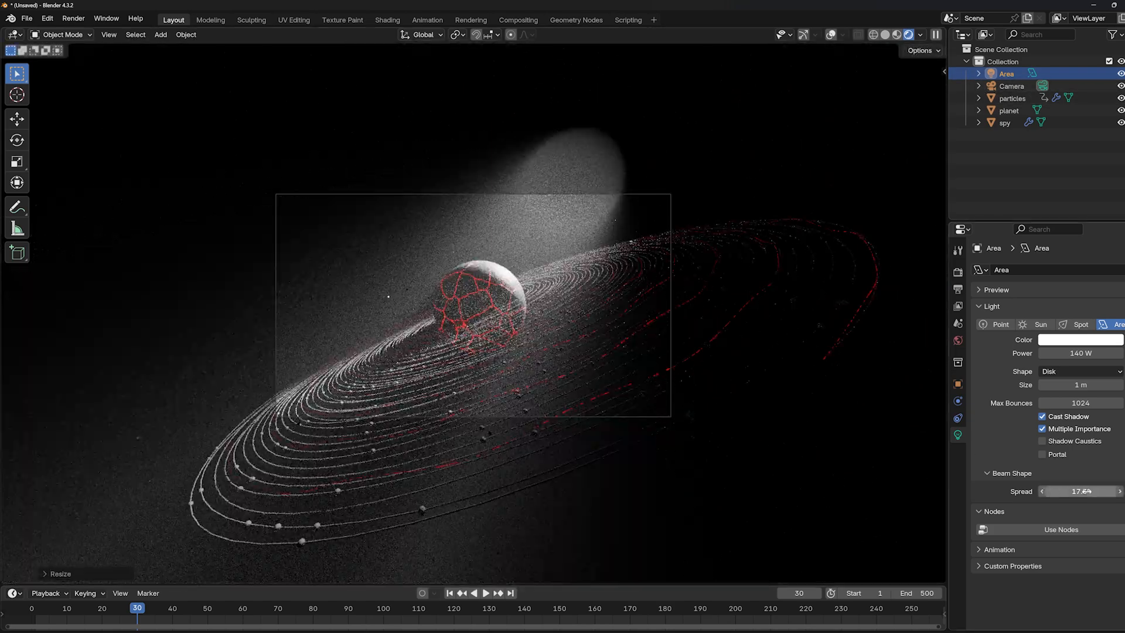
{"action": "key", "text": "s"}
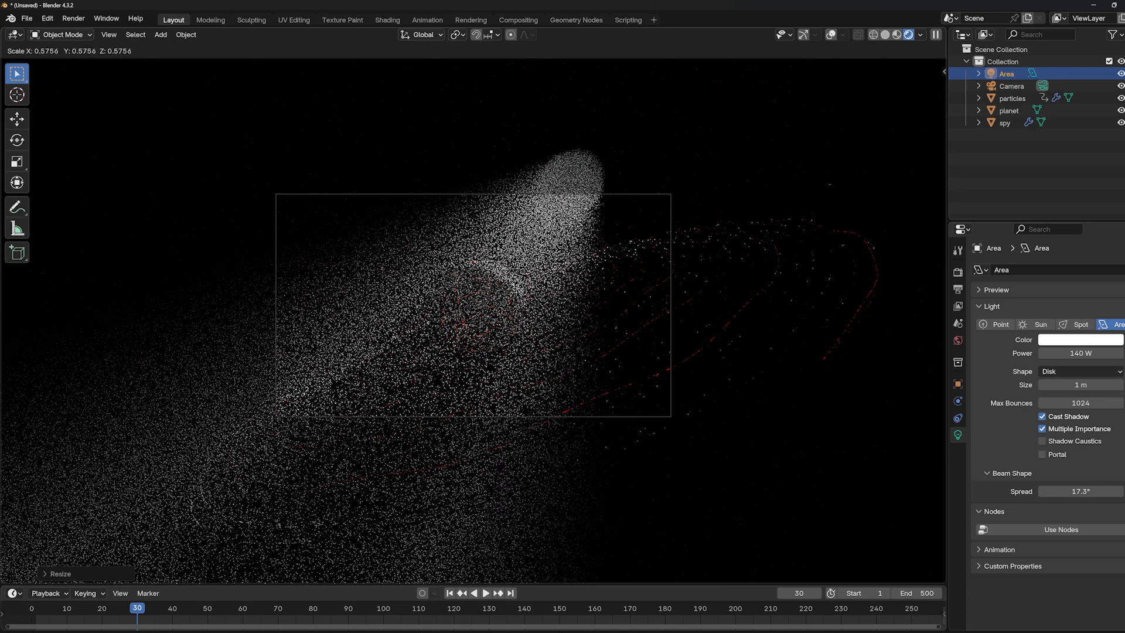
{"action": "left_click", "coordinate": [607, 312]}
{"action": "scroll", "coordinate": [608, 312], "scroll_direction": "up", "scroll_amount": 5}
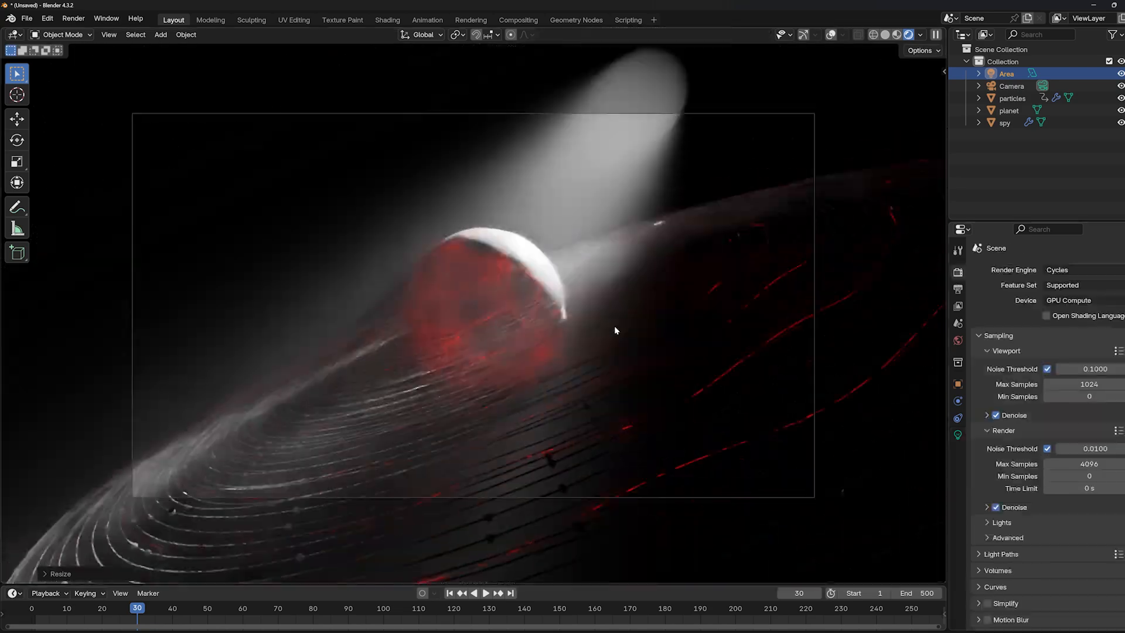
- Leave the camera view, show the overlays again and move the area light off to the side of the planet
{"action": "middle_click_drag", "start_coordinate": [626, 309], "coordinate": [563, 381]}
{"action": "left_click", "coordinate": [831, 35]}
{"action": "middle_click_drag", "start_coordinate": [509, 340], "coordinate": [529, 355]}
{"action": "scroll", "coordinate": [528, 356], "scroll_direction": "up", "scroll_amount": 3}
{"action": "key", "text": "g"}
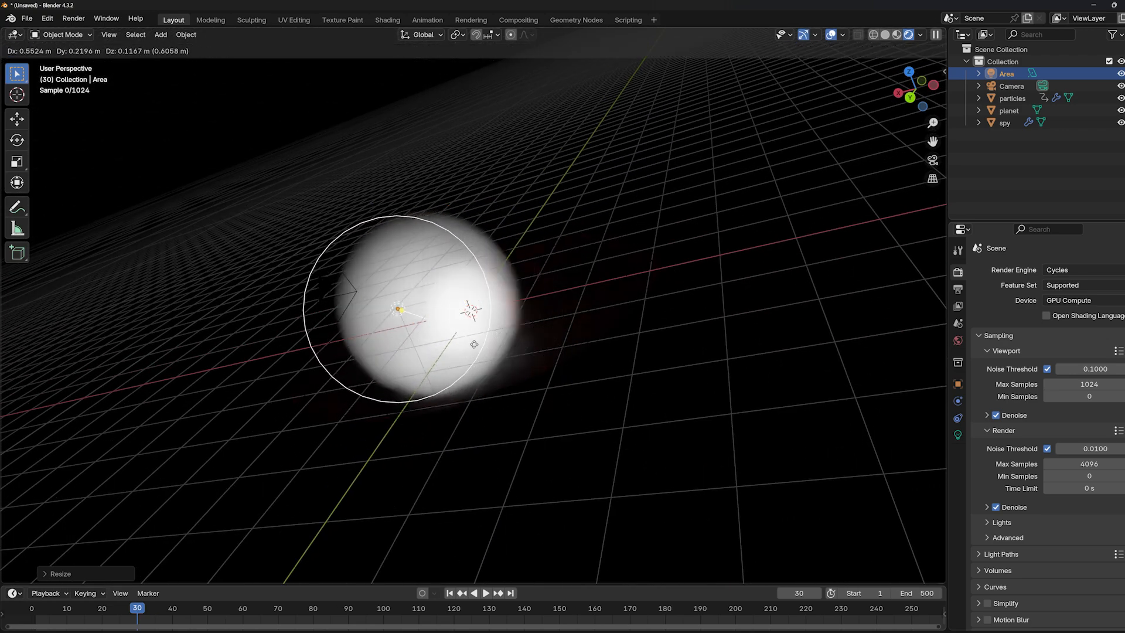
{"action": "left_click", "coordinate": [415, 363]}
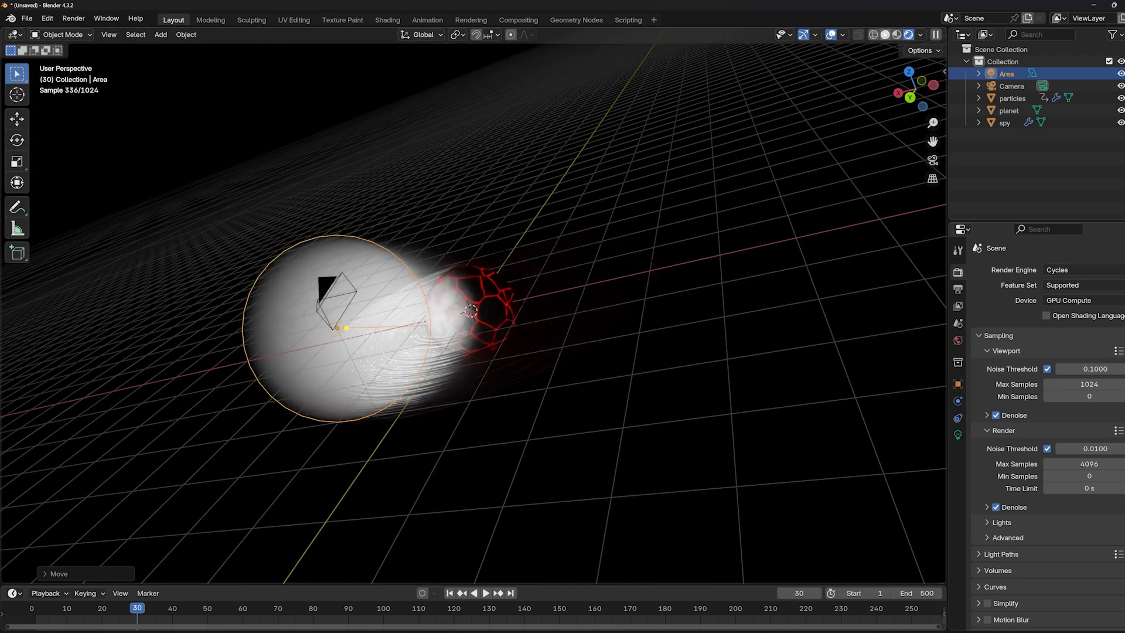
- In solid shading, rotate the area light freely to aim it at the planet, resize it and return to the camera view
{"action": "key", "text": "z"}
{"action": "key", "text": "r"}
{"action": "key", "text": "r"}
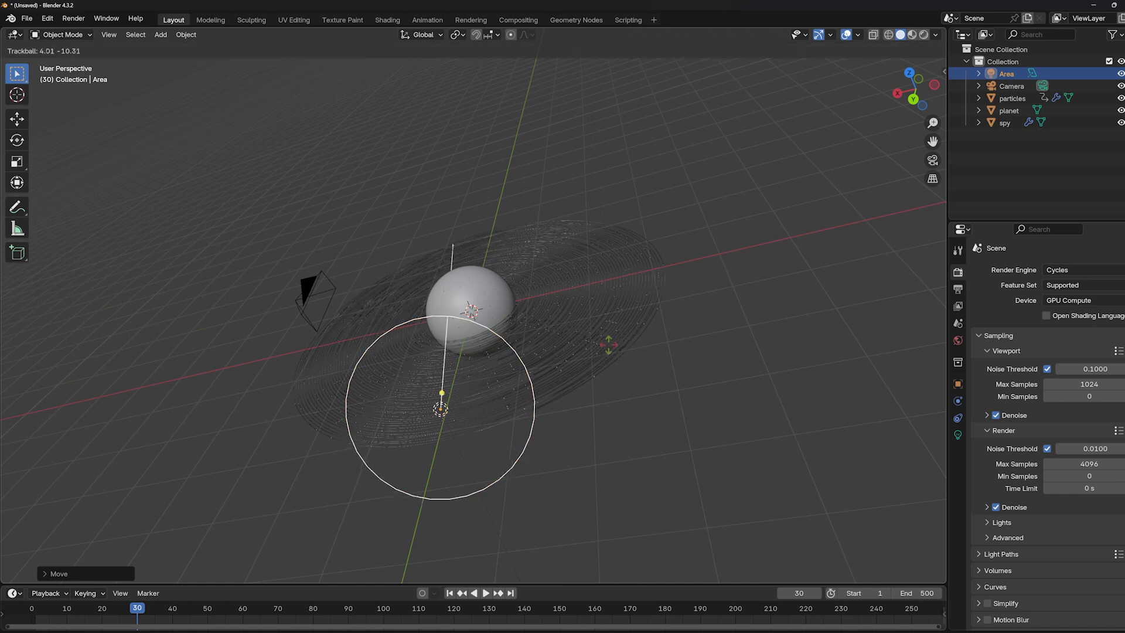
{"action": "left_click", "coordinate": [607, 339]}
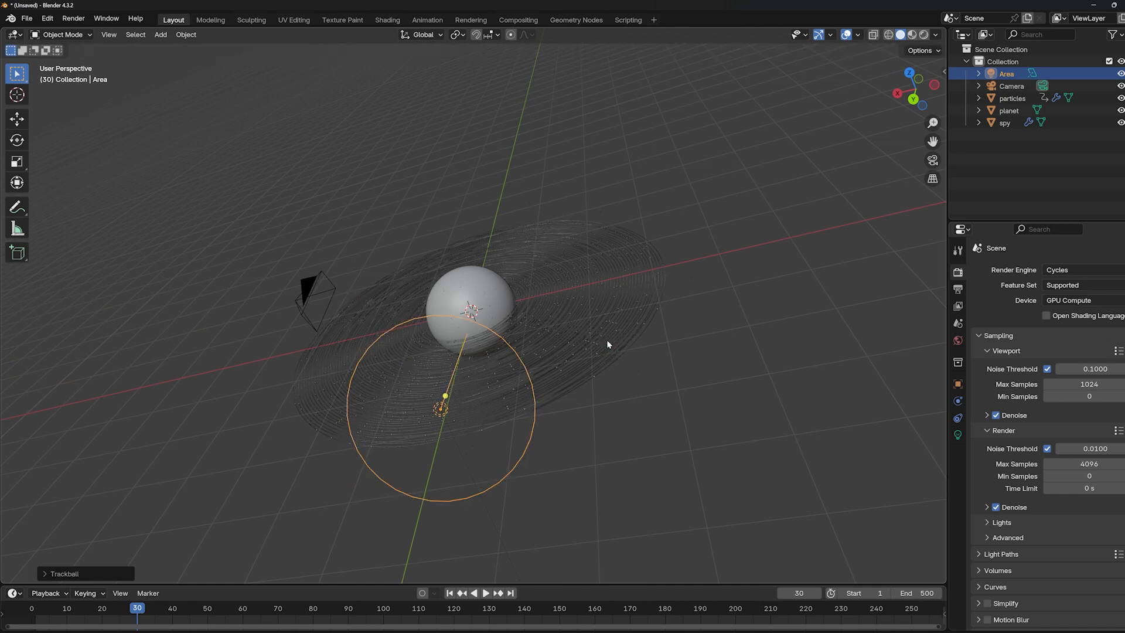
{"action": "key", "text": "s"}
{"action": "left_click", "coordinate": [558, 330]}
{"action": "key", "text": "KP_0"}
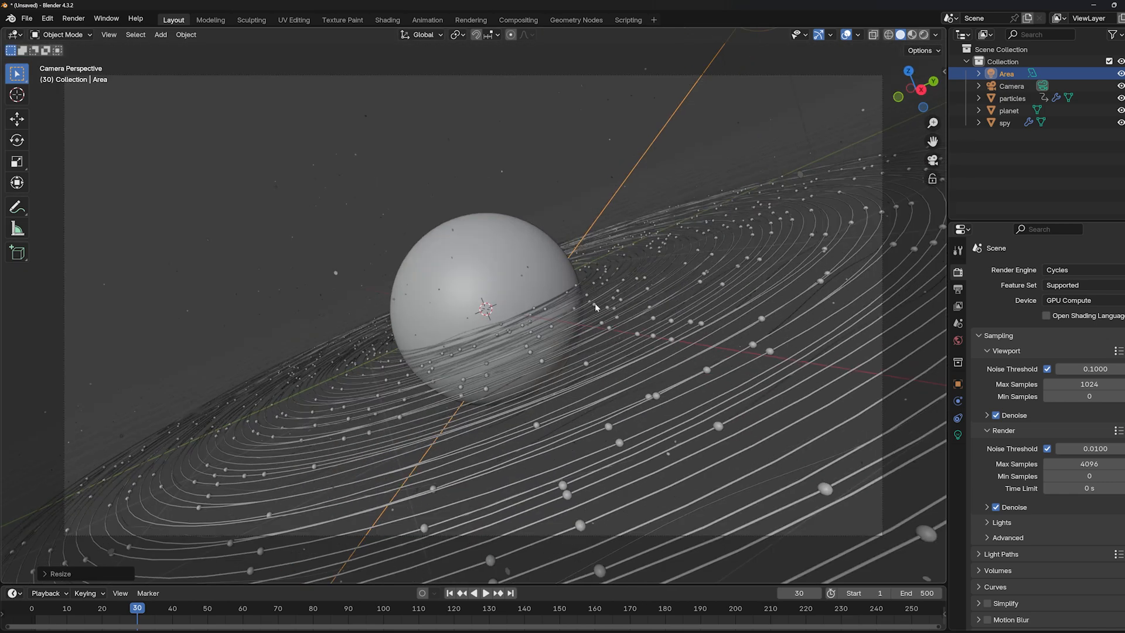
- Return to rendered shading without overlays and rotate the area light a few degrees so the beam rakes across the planet
{"action": "left_click", "coordinate": [923, 35]}
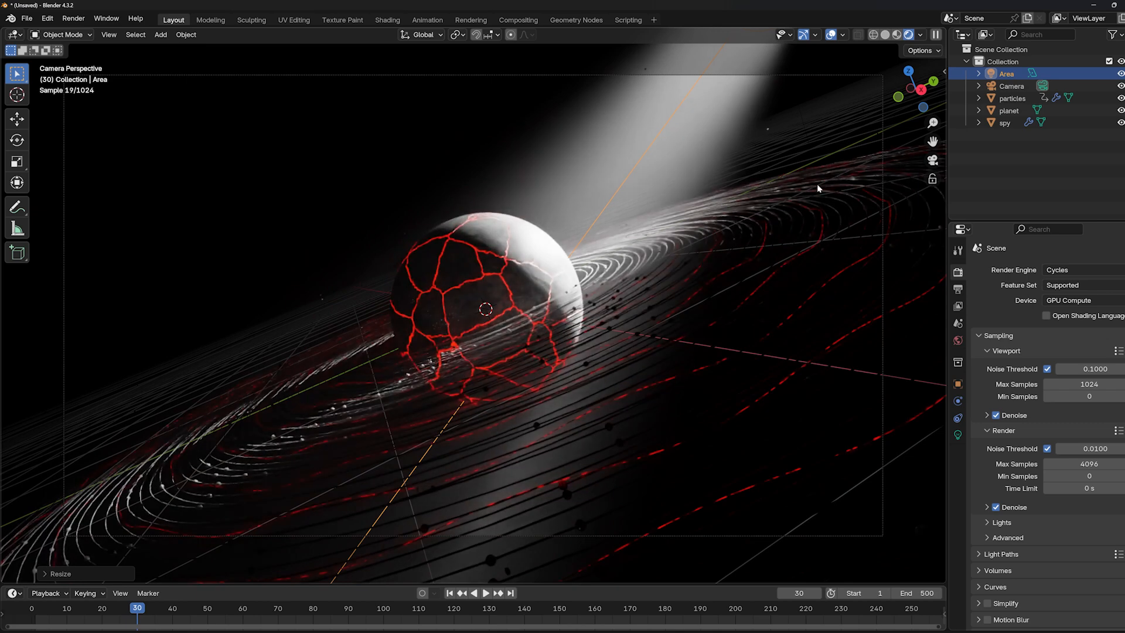
{"action": "left_click", "coordinate": [831, 35]}
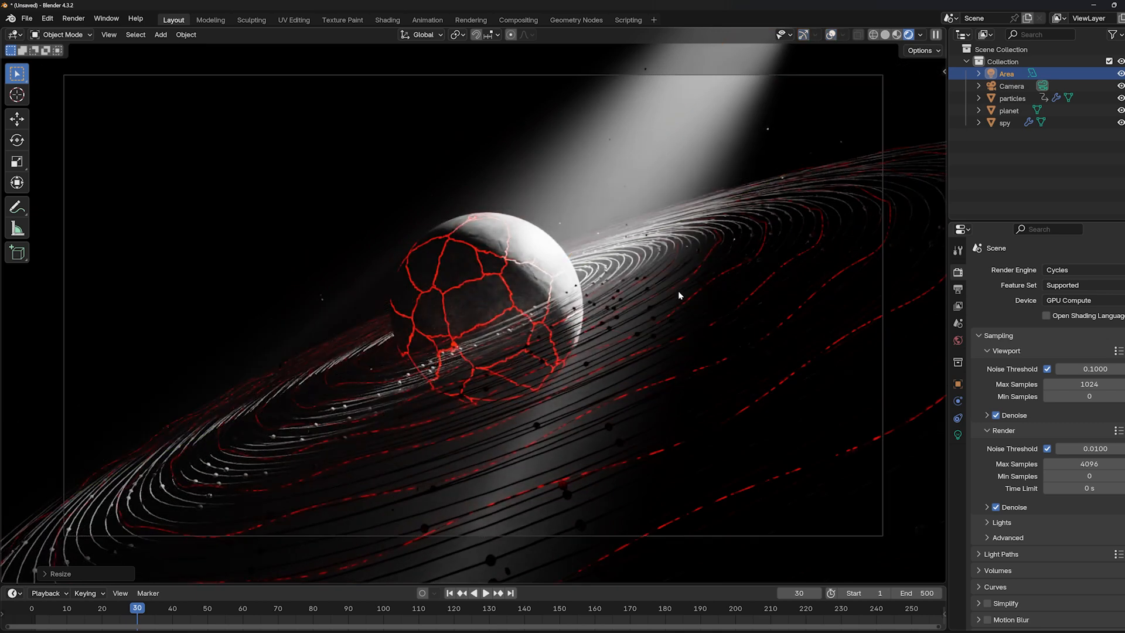
{"action": "key", "text": "r"}
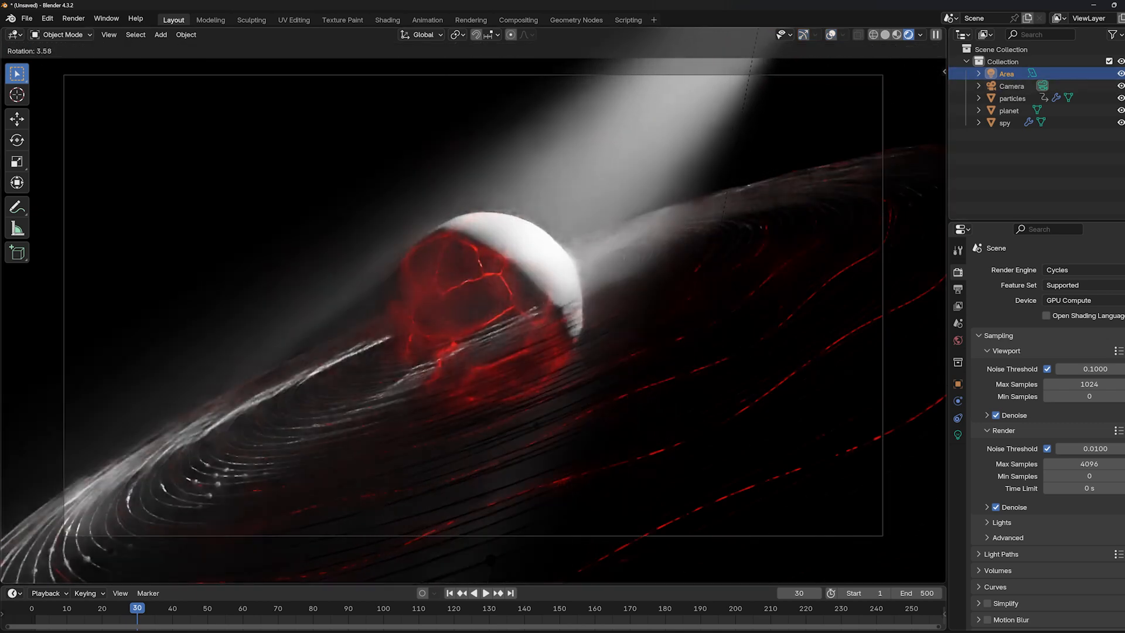
{"action": "left_click", "coordinate": [683, 279]}
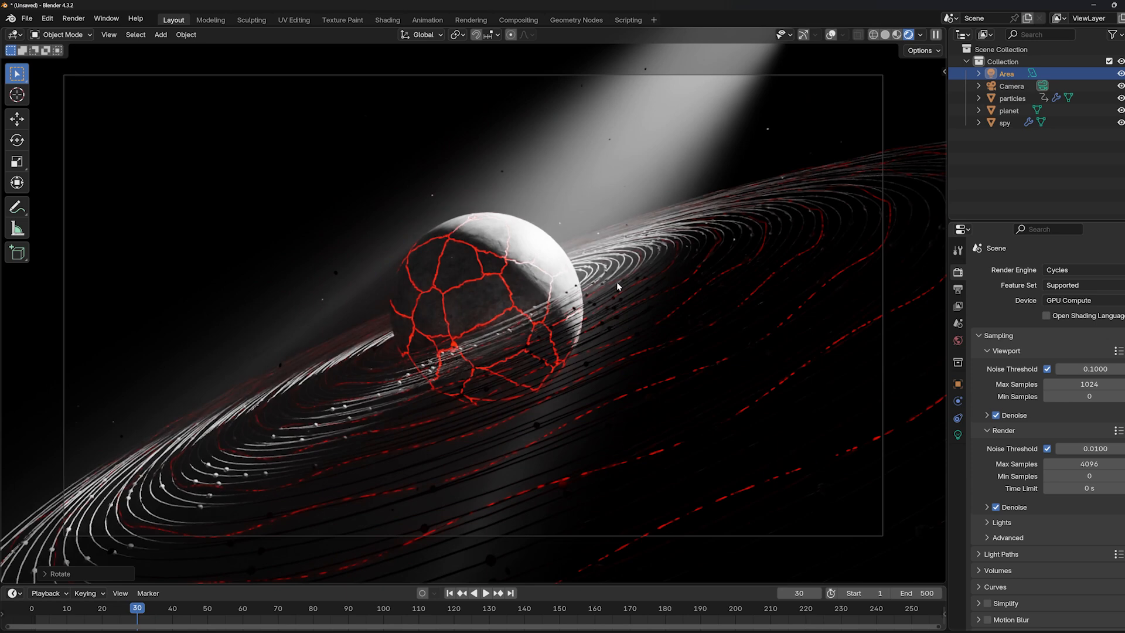
- Define a render region that covers the whole camera frame
{"action": "key", "text": "F3"}
{"action": "left_click", "coordinate": [666, 304]}
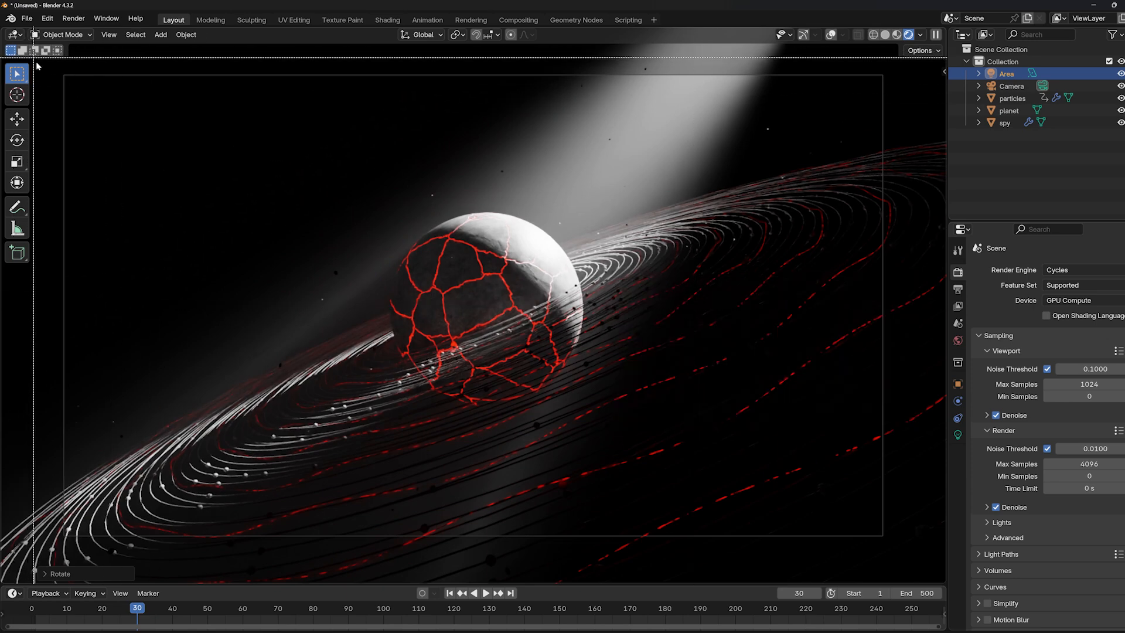
{"action": "left_click_drag", "start_coordinate": [36, 66], "coordinate": [902, 565]}
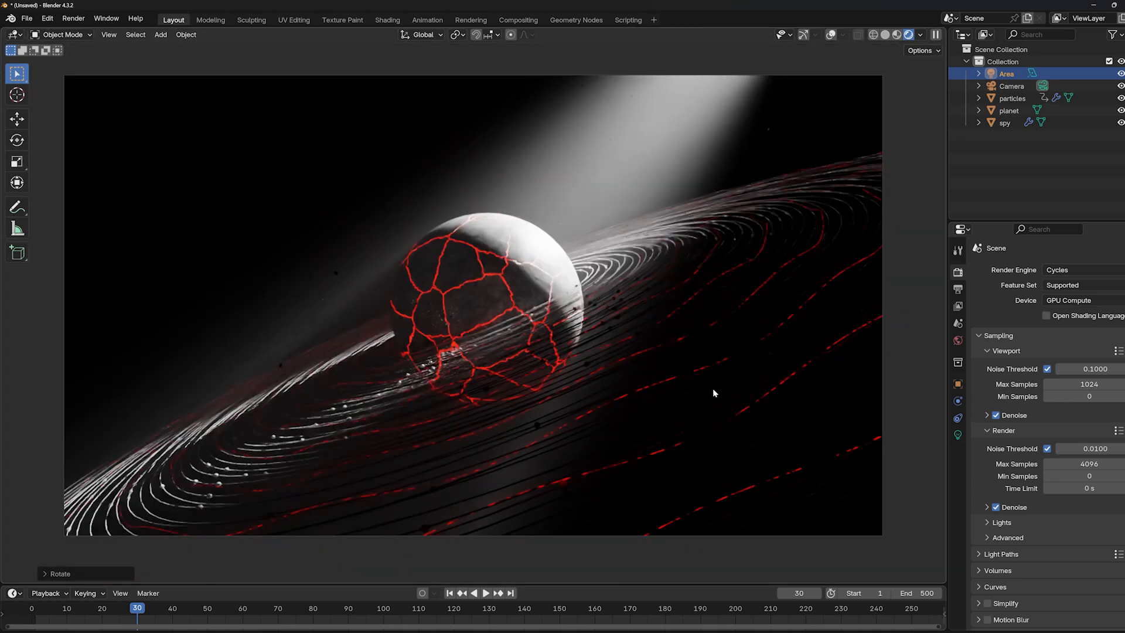
- Tint the area light pale blue (#D2EDFF)
{"action": "left_click", "coordinate": [958, 435]}
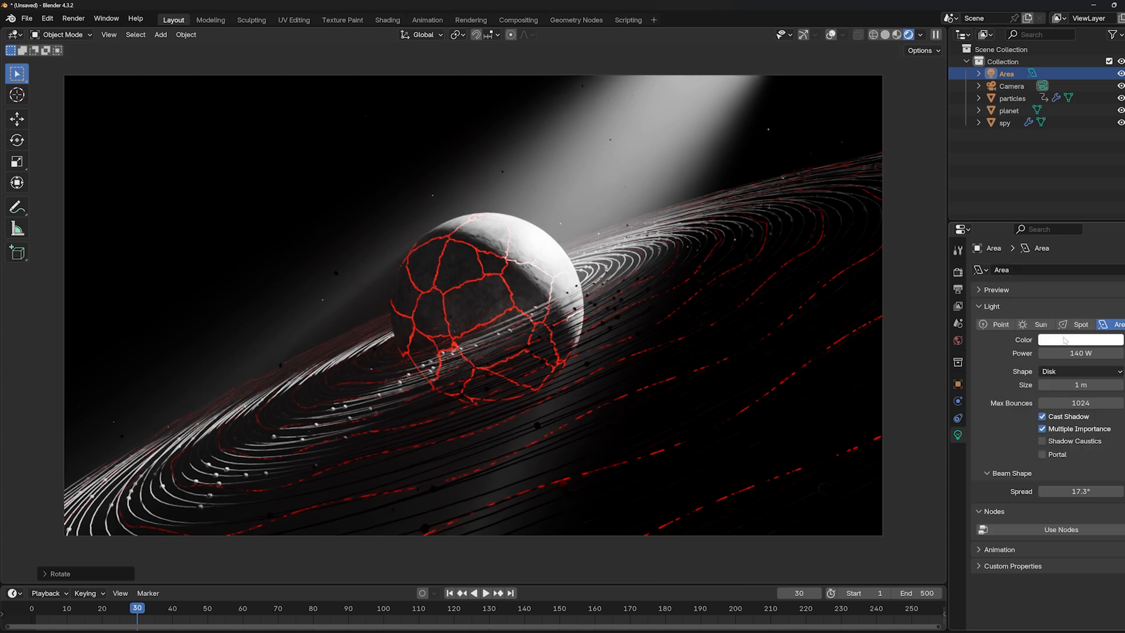
{"action": "left_click", "coordinate": [1071, 338]}
{"action": "left_click", "coordinate": [1059, 193]}
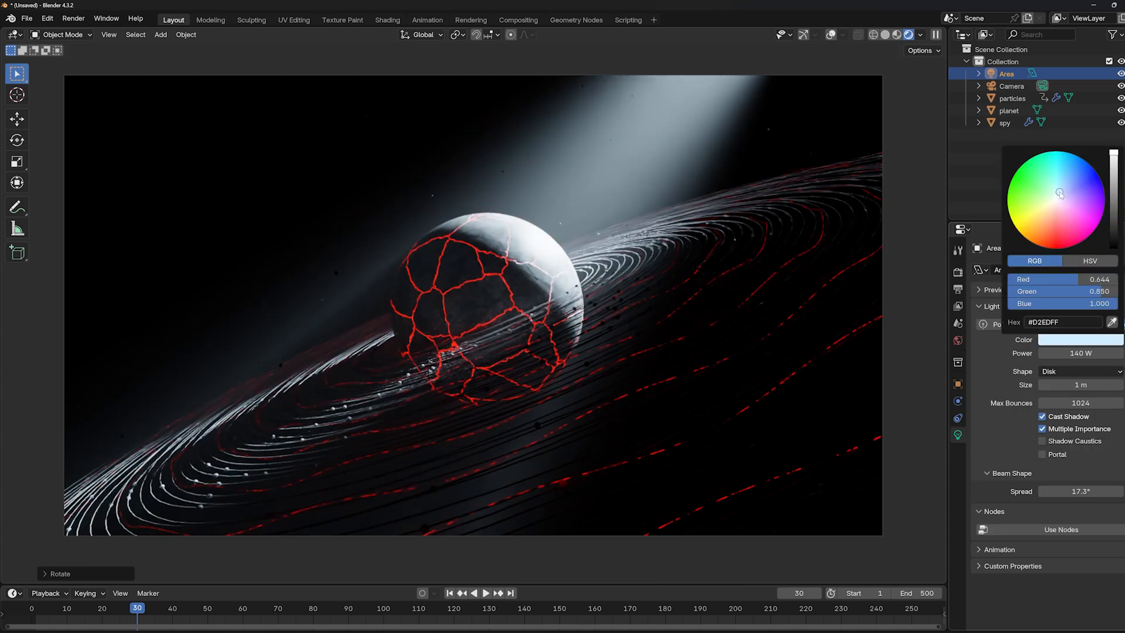
{"action": "scroll", "coordinate": [754, 267], "scroll_direction": "up", "scroll_amount": 2}
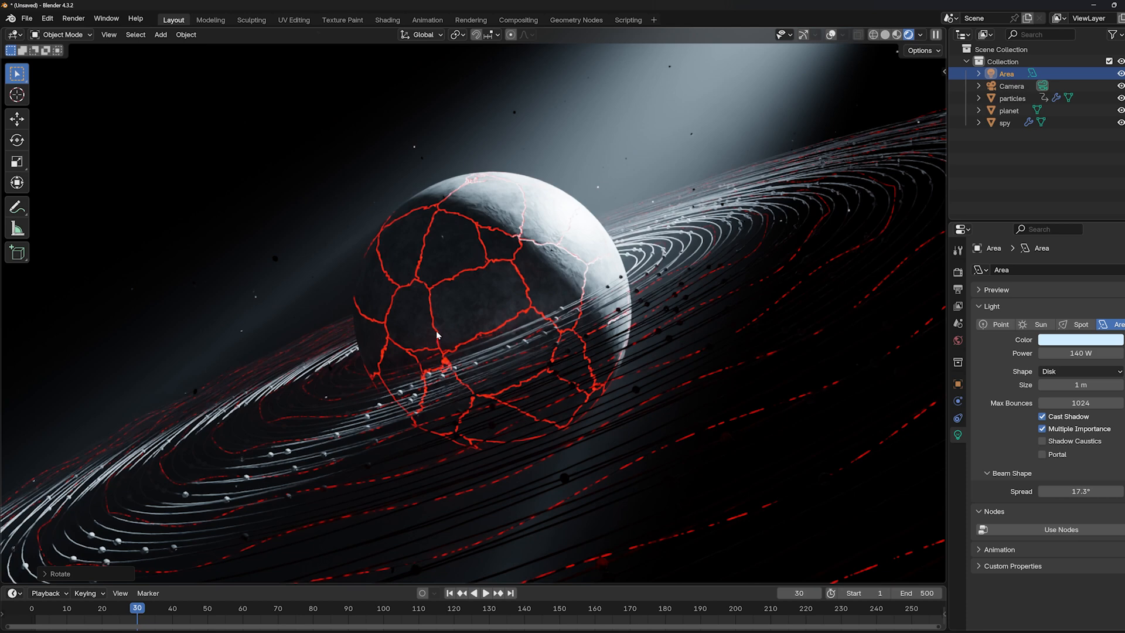
- Preview the animation in solid shading and check frame 203 in rendered shading
{"action": "left_click", "coordinate": [885, 35]}
{"action": "key", "text": "space"}
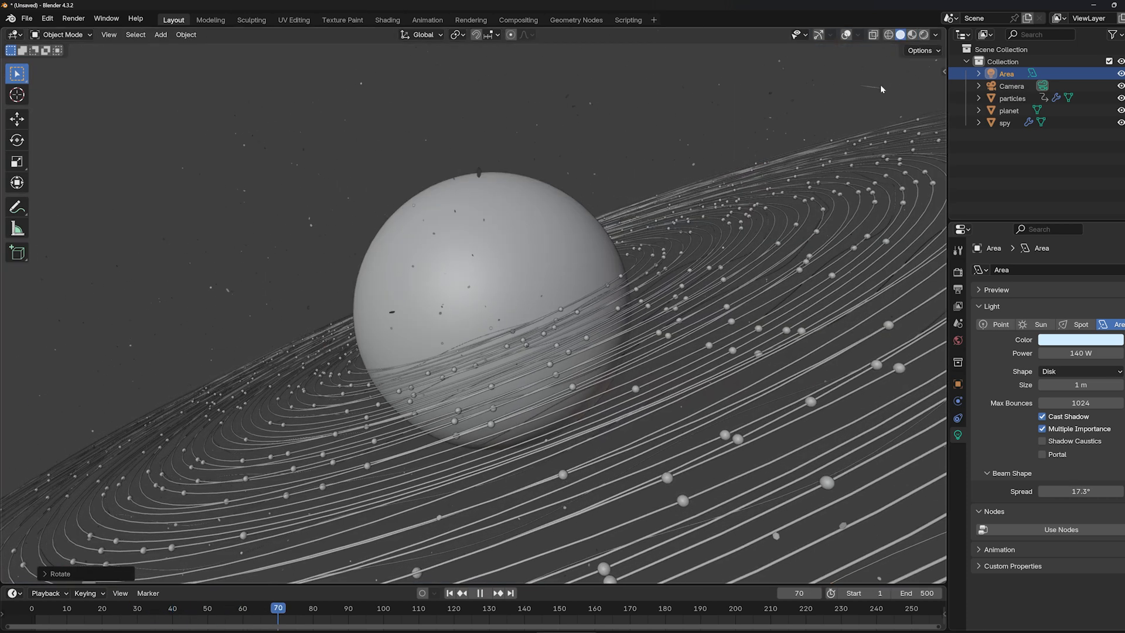
{"action": "left_click", "coordinate": [923, 35]}
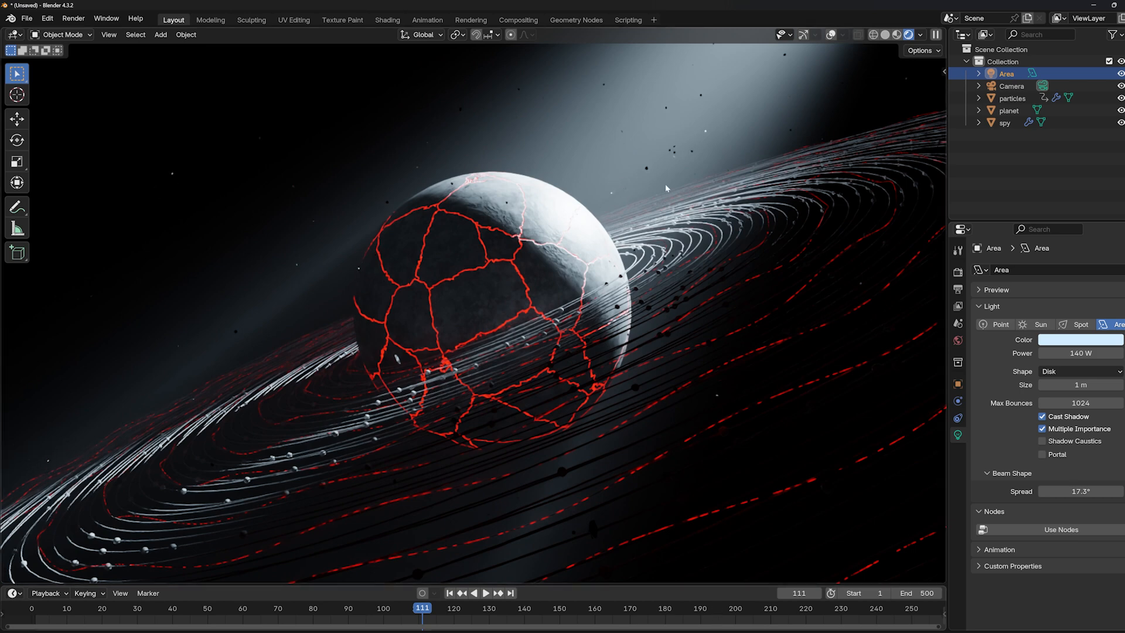
{"action": "left_click", "coordinate": [745, 611]}
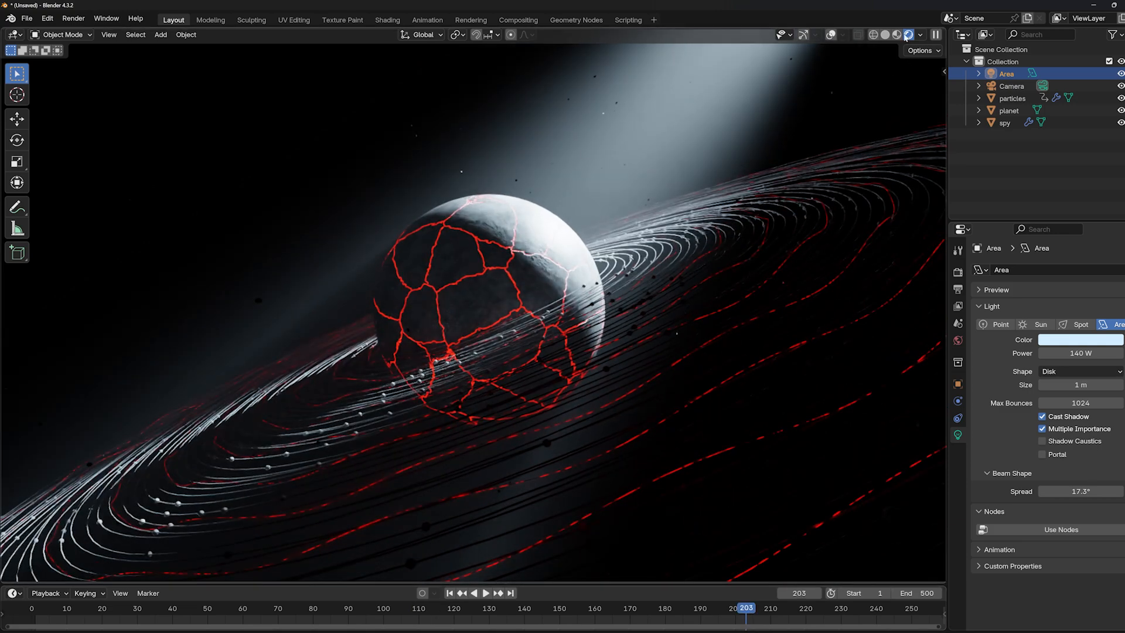
- In solid shading, leave the camera view, show the overlays and add a Plain Axes empty
{"action": "left_click", "coordinate": [884, 35]}
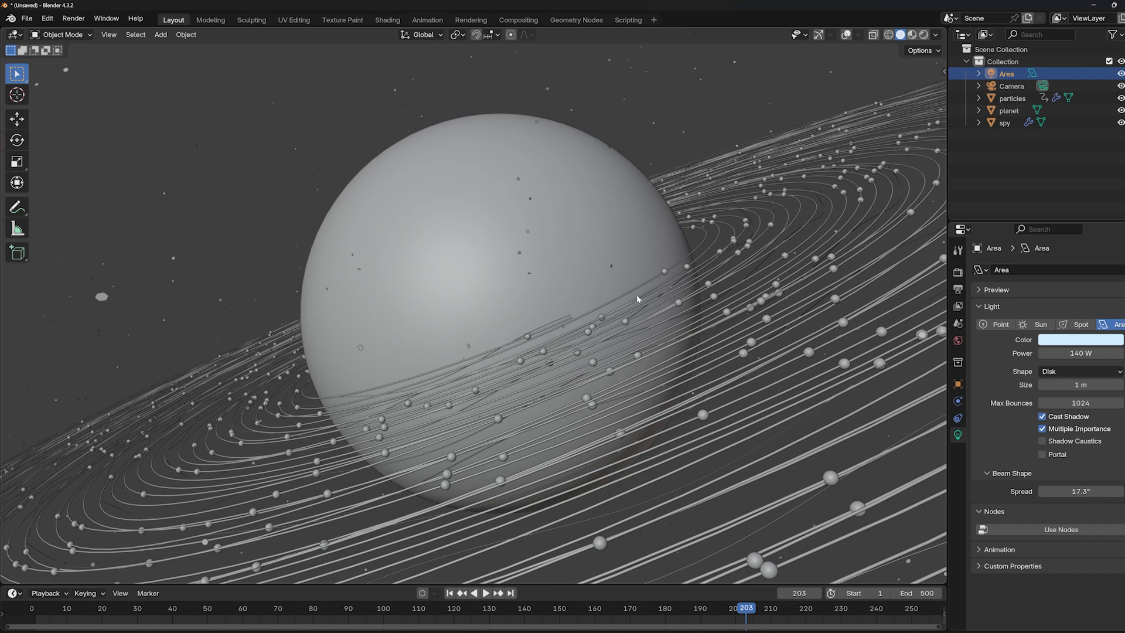
{"action": "middle_click_drag", "start_coordinate": [637, 298], "coordinate": [656, 352]}
{"action": "left_click", "coordinate": [846, 35]}
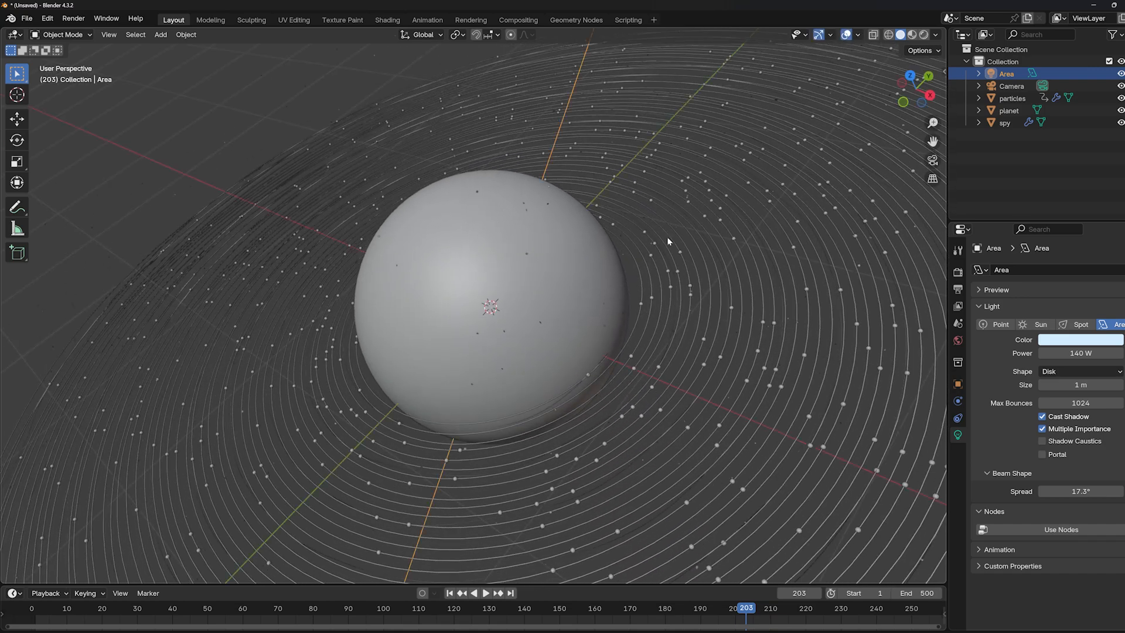
{"action": "middle_click_drag", "start_coordinate": [667, 236], "coordinate": [684, 300]}
{"action": "key", "text": "shift+a"}
{"action": "mouse_move", "coordinate": [684, 300]}
{"action": "mouse_move", "coordinate": [639, 271]}
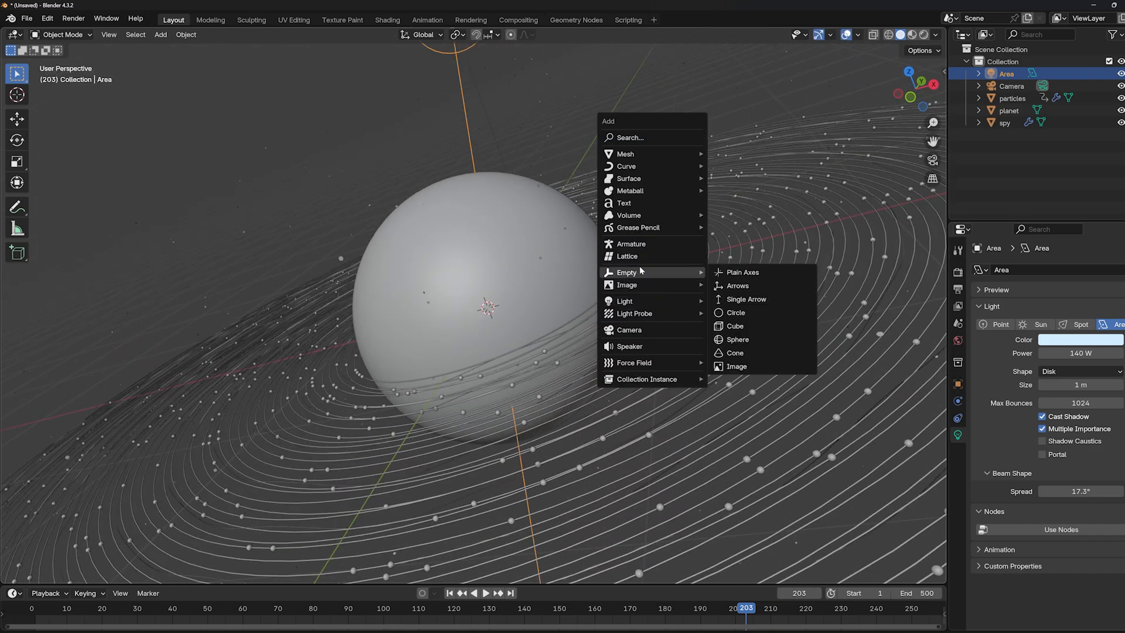
{"action": "left_click", "coordinate": [735, 271]}
- Move the empty to the planet's camera-facing side as a focus target and return to the camera view
{"action": "key", "text": "g"}
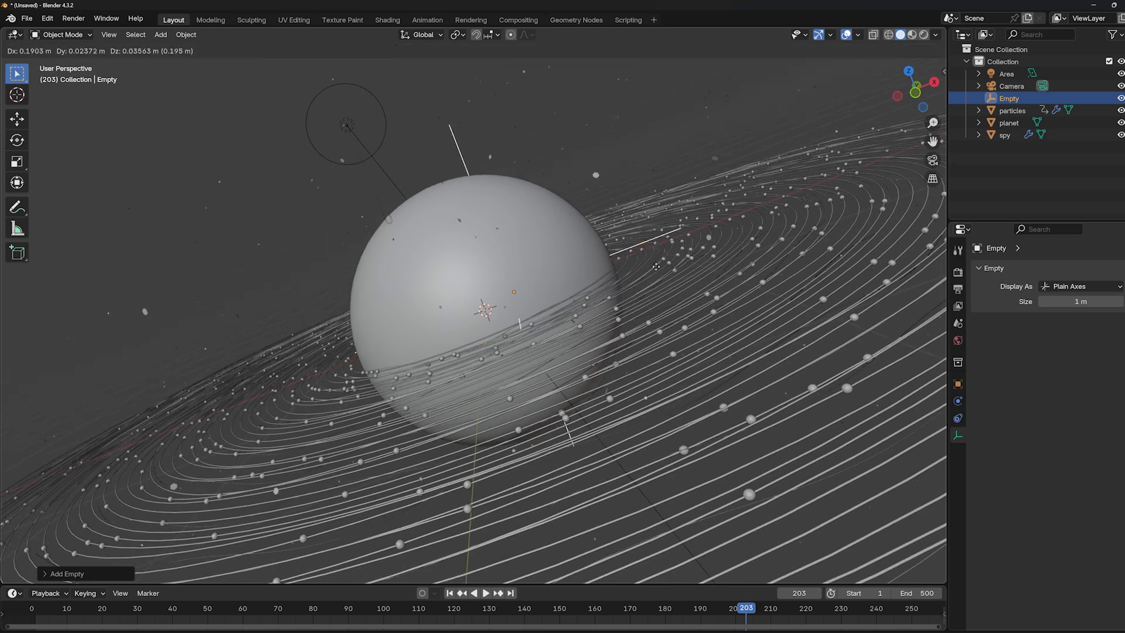
{"action": "left_click", "coordinate": [739, 233]}
{"action": "middle_click_drag", "start_coordinate": [739, 233], "coordinate": [684, 353]}
{"action": "key", "text": "g"}
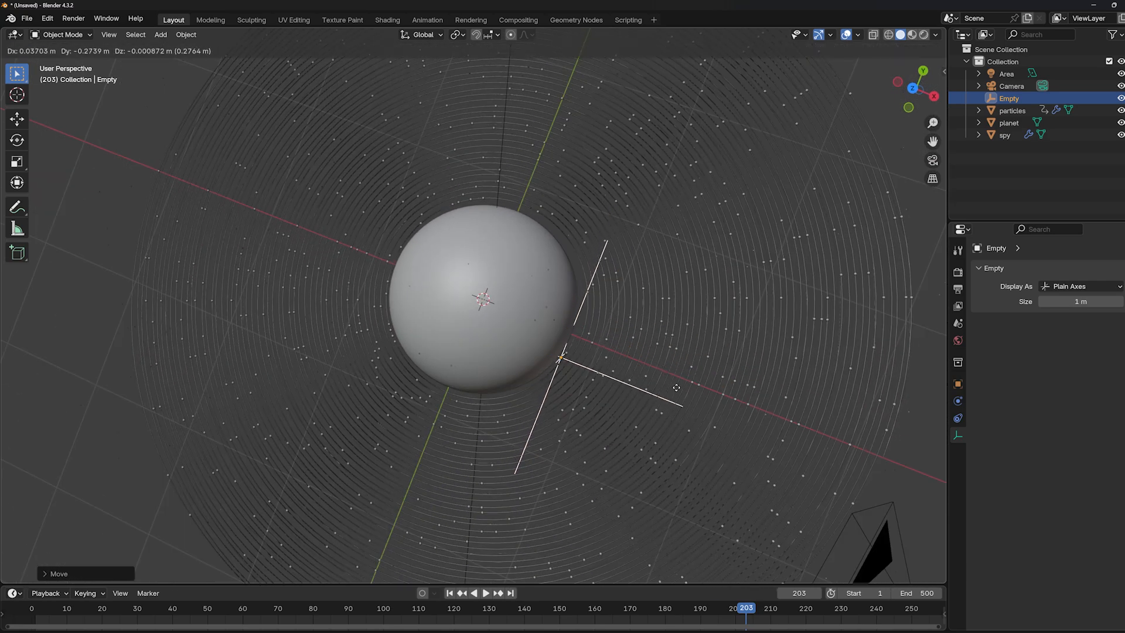
{"action": "left_click", "coordinate": [675, 389]}
{"action": "key", "text": "KP_0"}
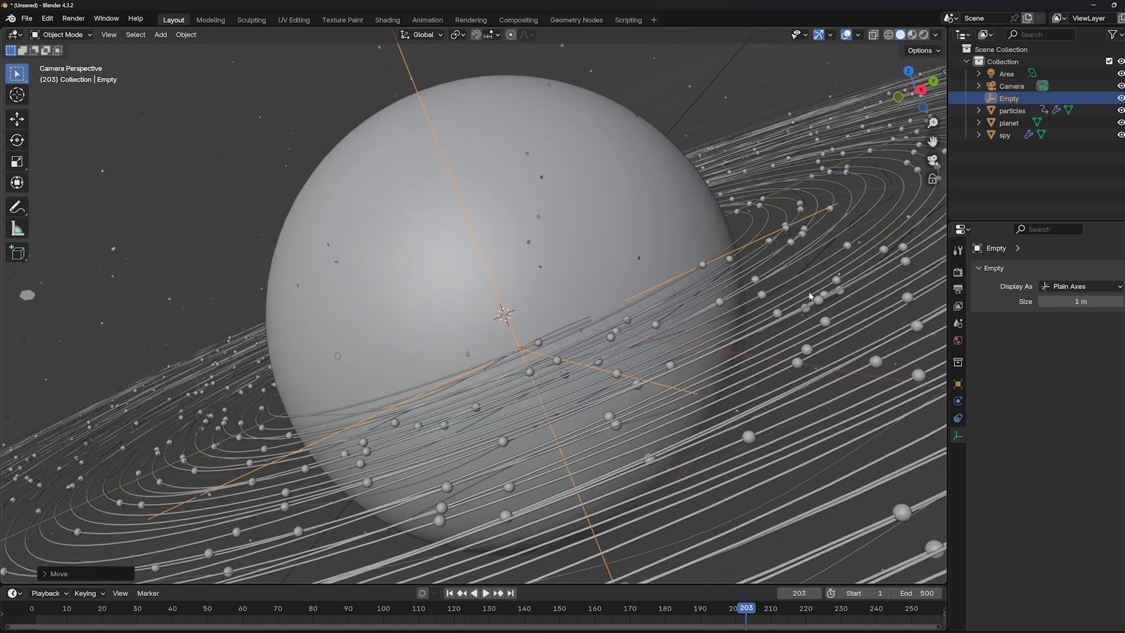
- In rendered shading, enable depth of field on the camera and set Empty as its focus object
{"action": "left_click", "coordinate": [1011, 86]}
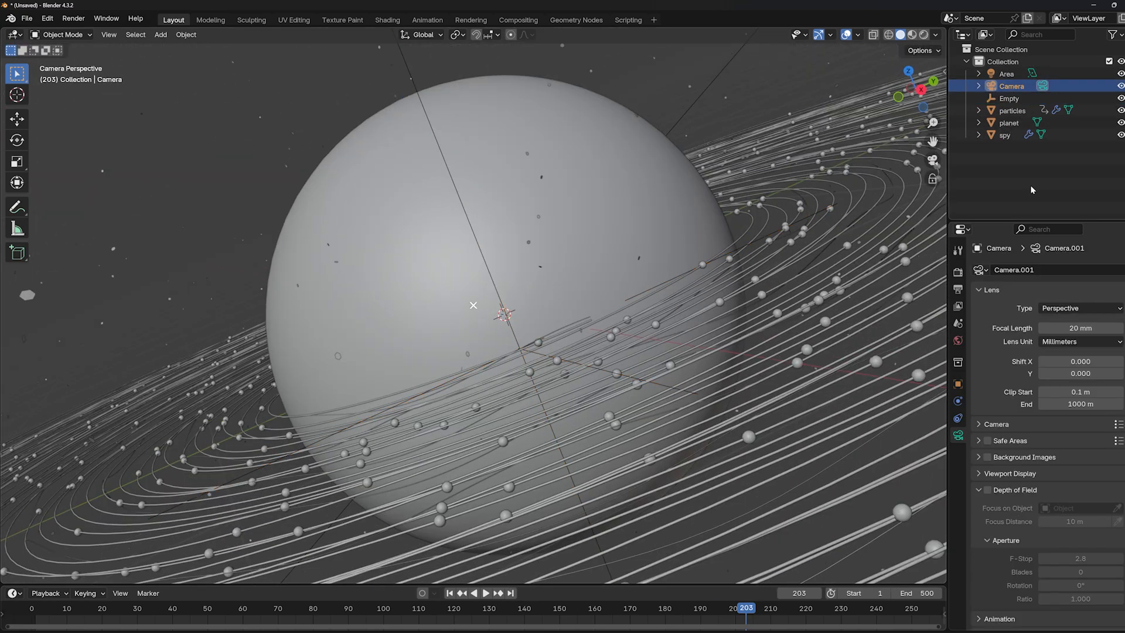
{"action": "left_click", "coordinate": [923, 34]}
{"action": "left_click", "coordinate": [987, 490]}
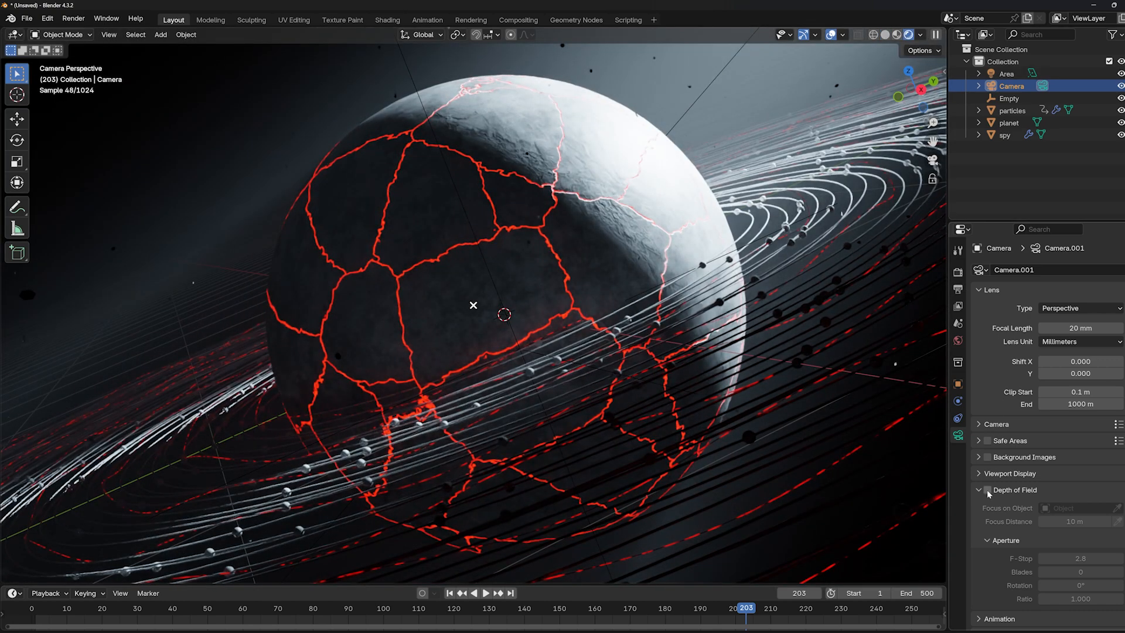
{"action": "left_click", "coordinate": [1060, 508]}
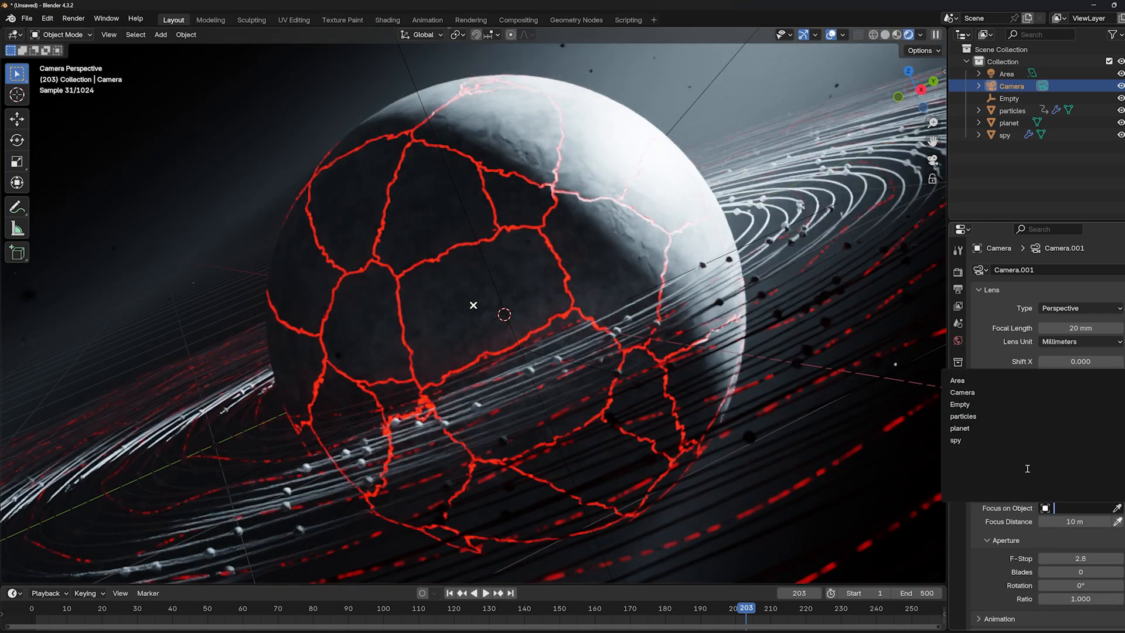
{"action": "left_click", "coordinate": [989, 404]}
{"action": "scroll", "coordinate": [761, 438], "scroll_direction": "down", "scroll_amount": 5}
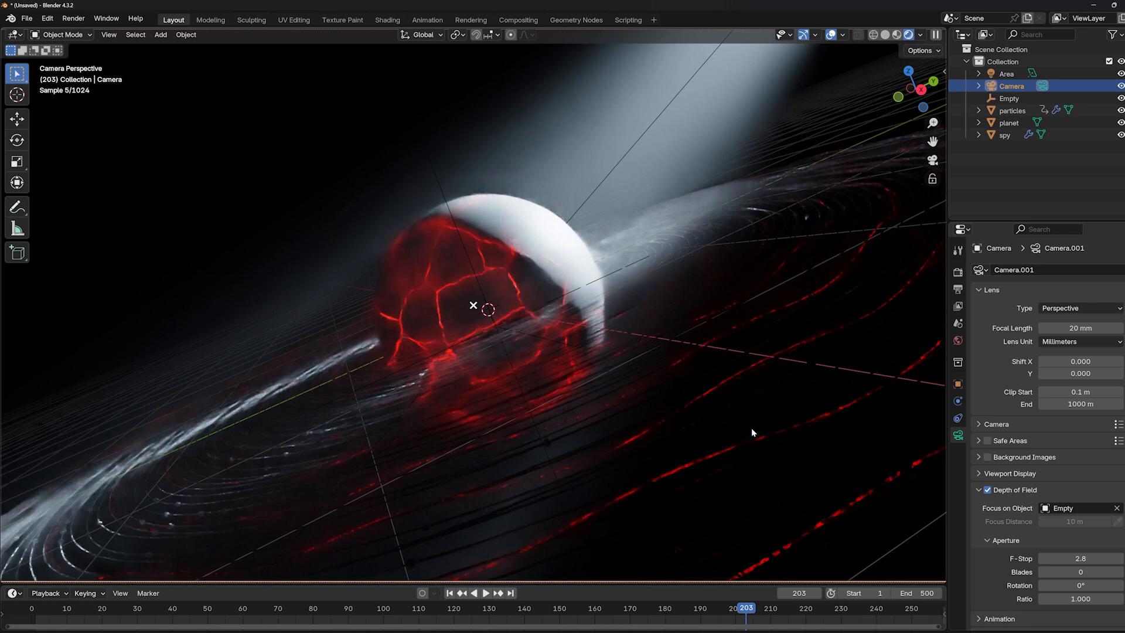
- Try F-Stop values of 0.1, 0.8 and 1.5 for the camera's depth of field
{"action": "left_click_drag", "start_coordinate": [1093, 560], "coordinate": [1042, 560]}
{"action": "left_click", "coordinate": [1091, 560]}
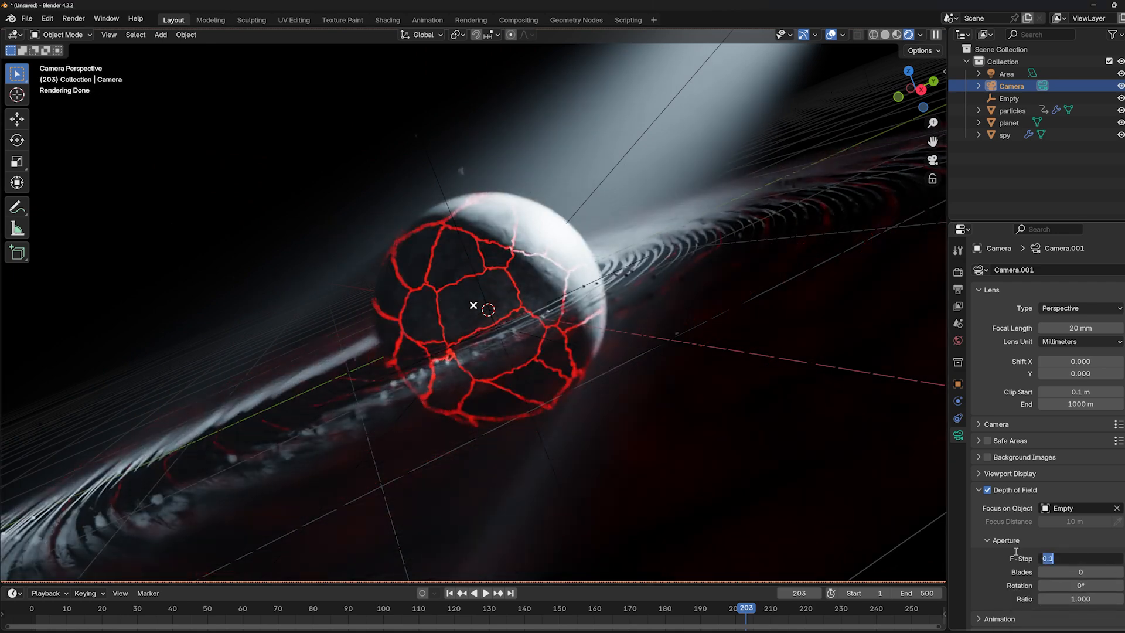
{"action": "type", "text": "0.8"}
{"action": "key", "text": "Return"}
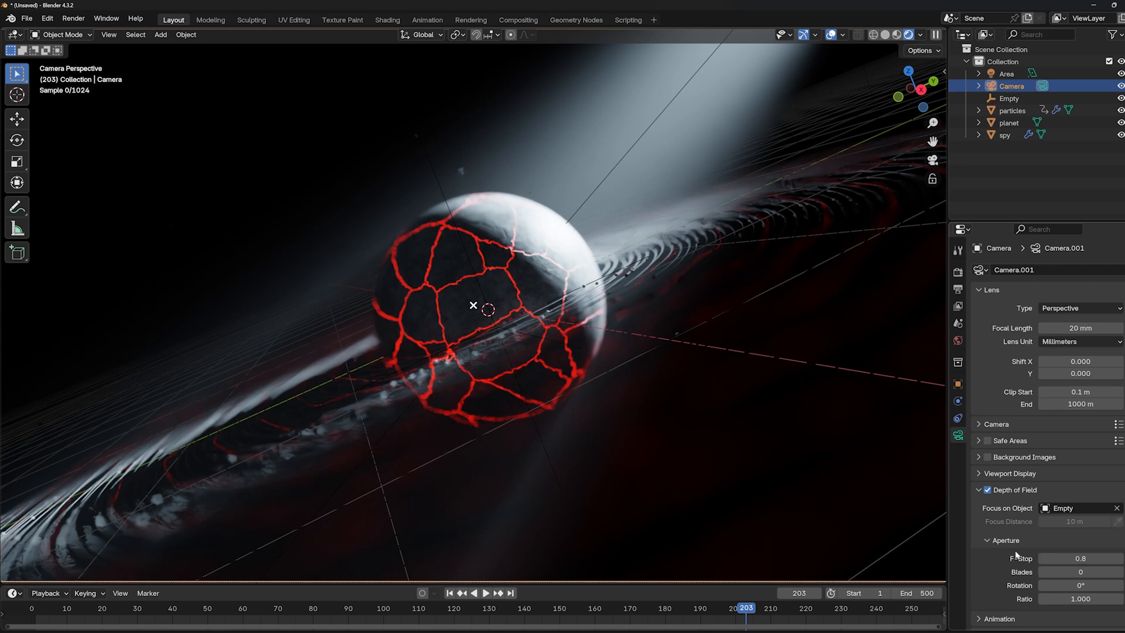
{"action": "left_click", "coordinate": [1091, 559]}
{"action": "type", "text": "1"}
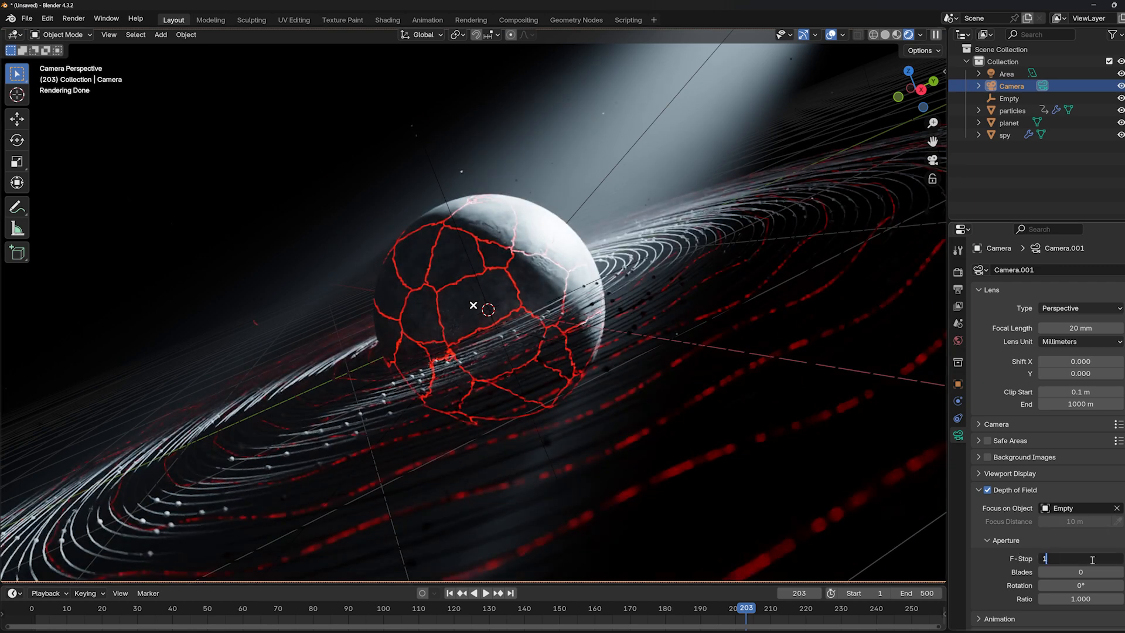
{"action": "type", "text": ".5"}
{"action": "key", "text": "Return"}
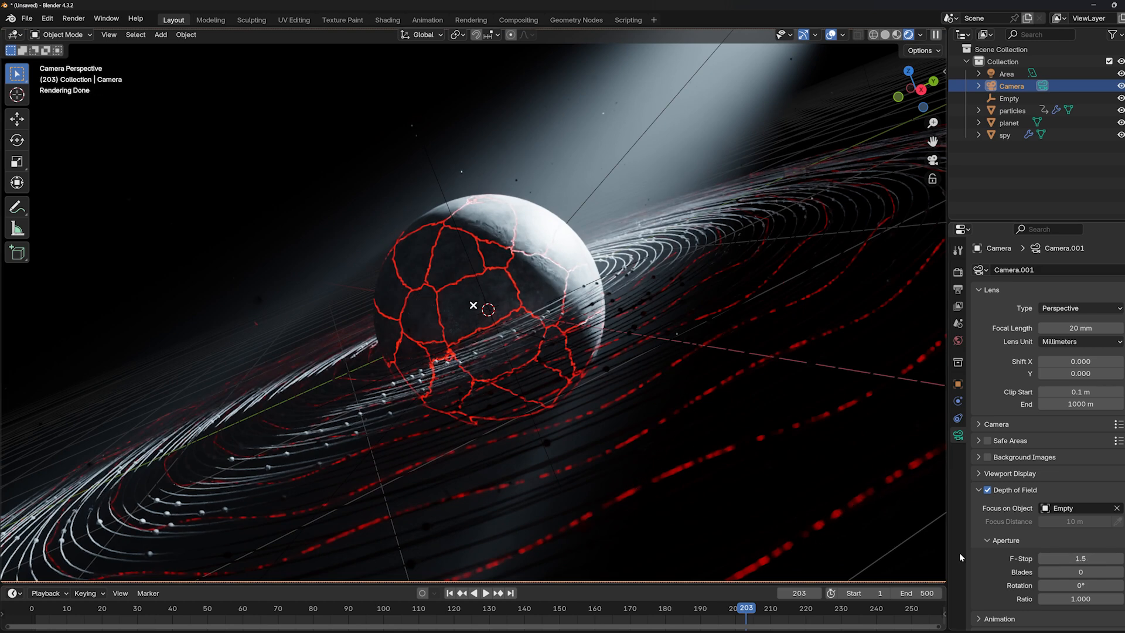
- Set the camera's depth-of-field F-Stop to 2.0 and check the full camera frame
{"action": "left_click_drag", "start_coordinate": [1075, 558], "coordinate": [1084, 558]}
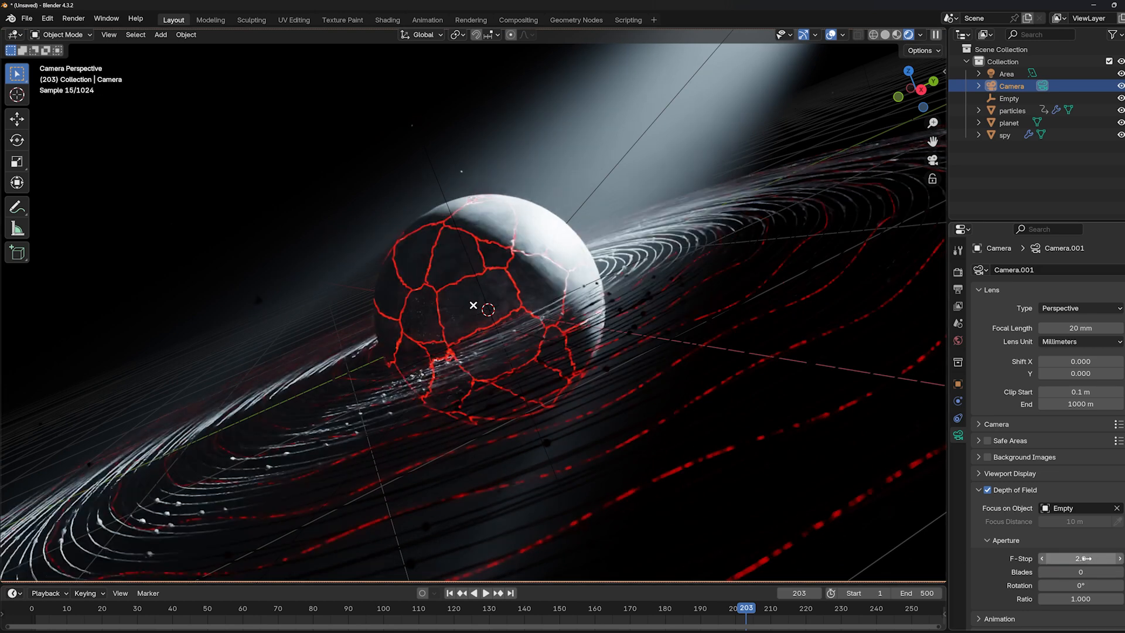
{"action": "key", "text": "Home"}
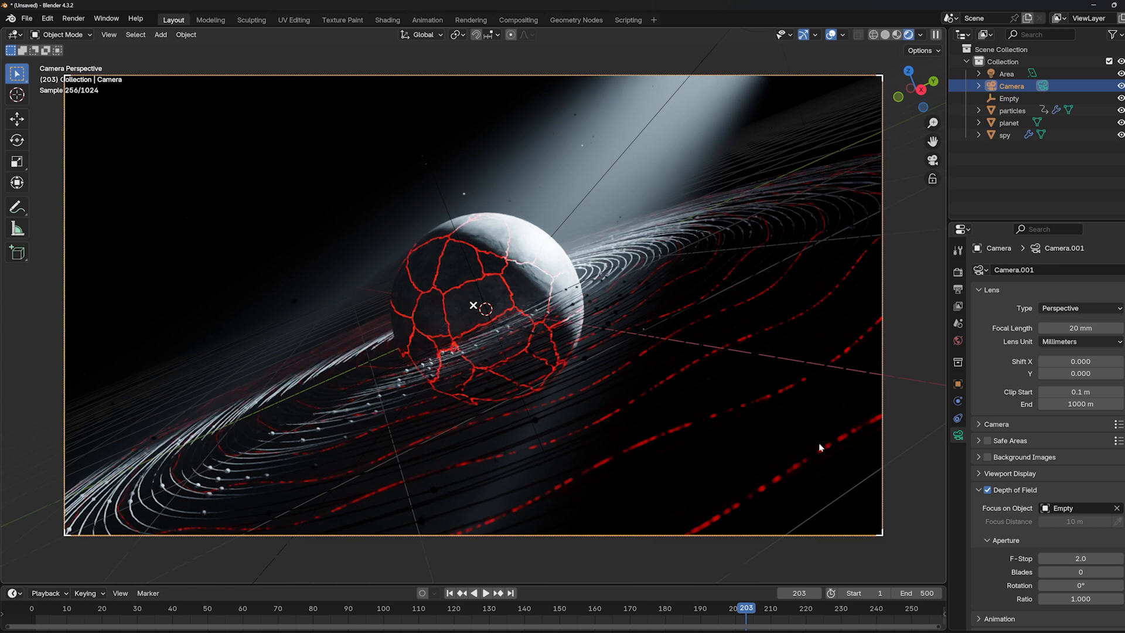
{"action": "scroll", "coordinate": [739, 476], "scroll_direction": "up", "scroll_amount": 2}
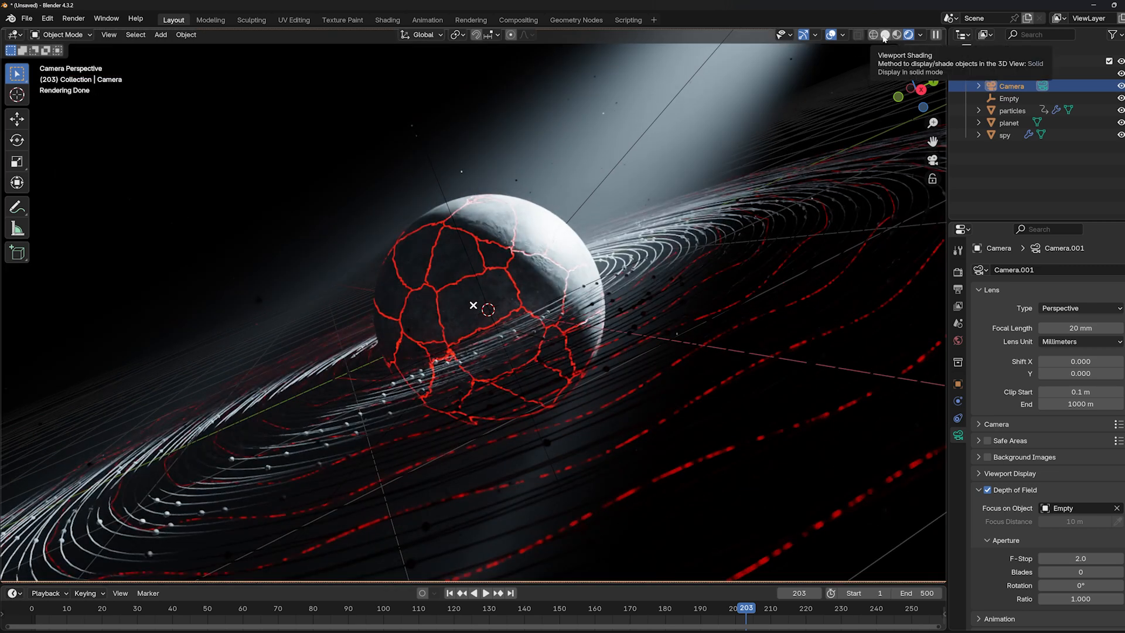
- Switch to solid shading and render frame 203 to inspect the planet, rings and light beam
{"action": "left_click", "coordinate": [884, 35]}
{"action": "key", "text": "F12"}
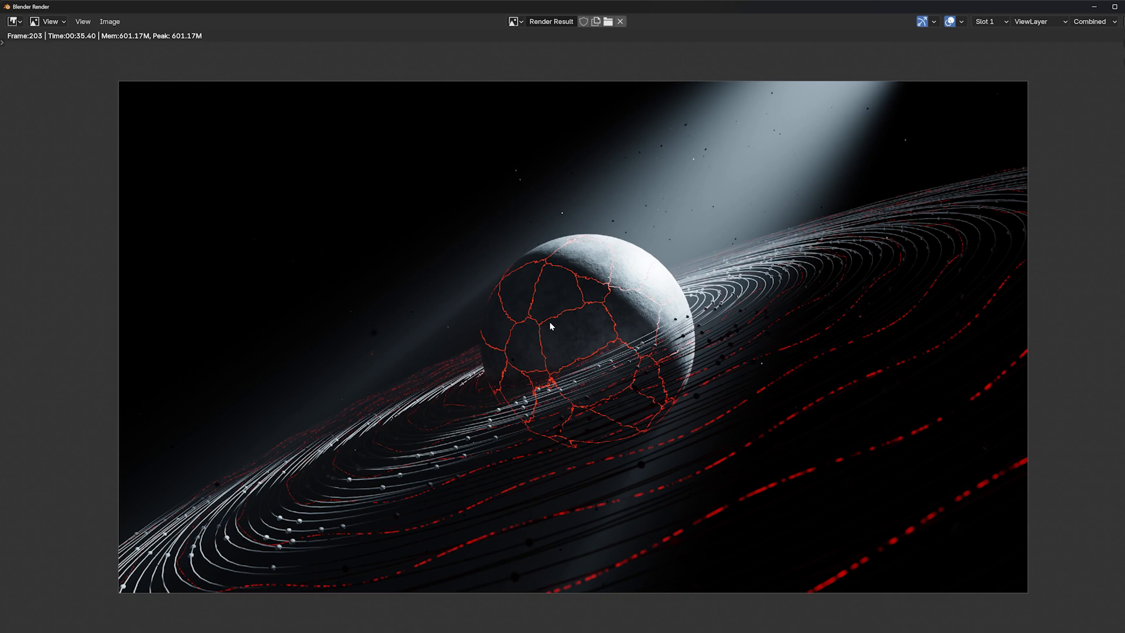
{"action": "scroll", "coordinate": [551, 326], "scroll_direction": "up", "scroll_amount": 1}
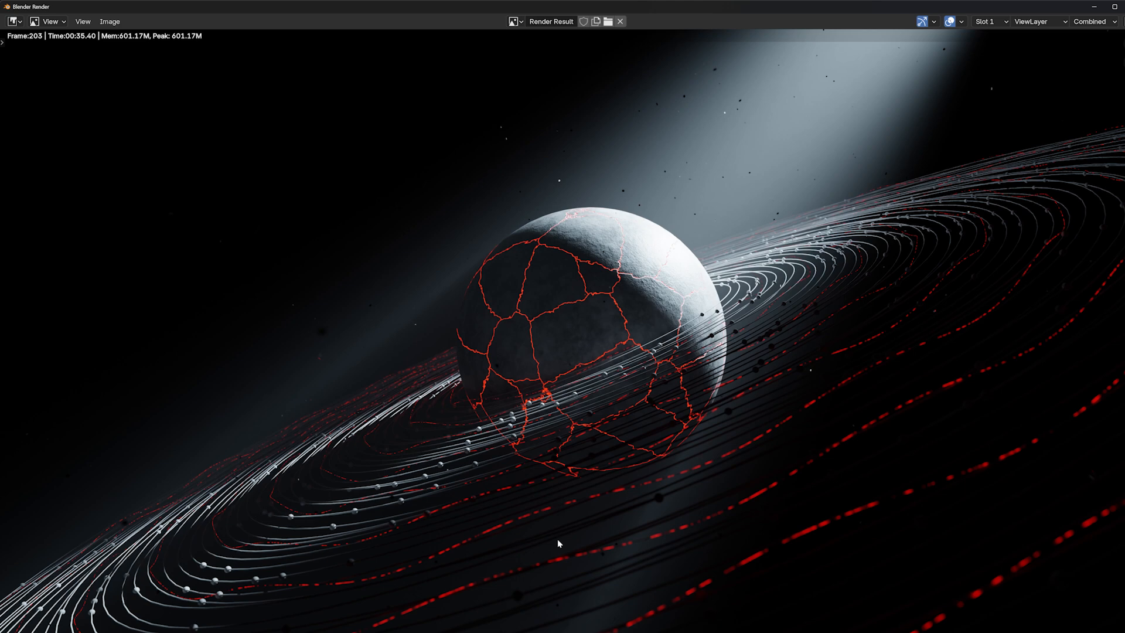
{"action": "scroll", "coordinate": [662, 464], "scroll_direction": "down", "scroll_amount": 1}
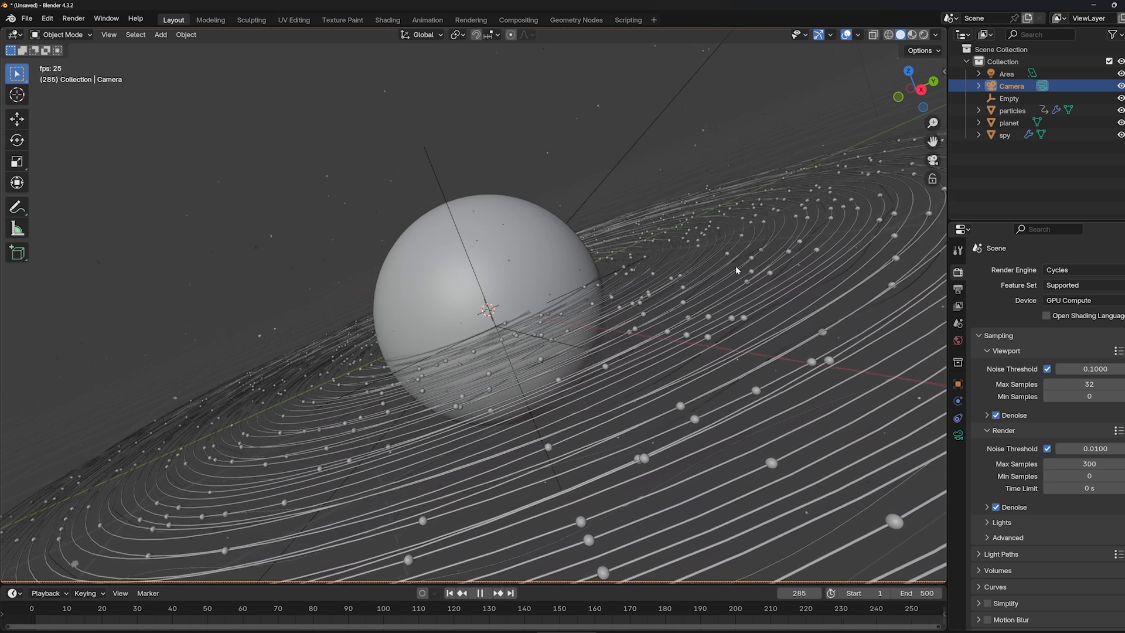
- Stop the playback and set the output file format to FFmpeg Video
{"action": "key", "text": "space"}
{"action": "left_click", "coordinate": [958, 289]}
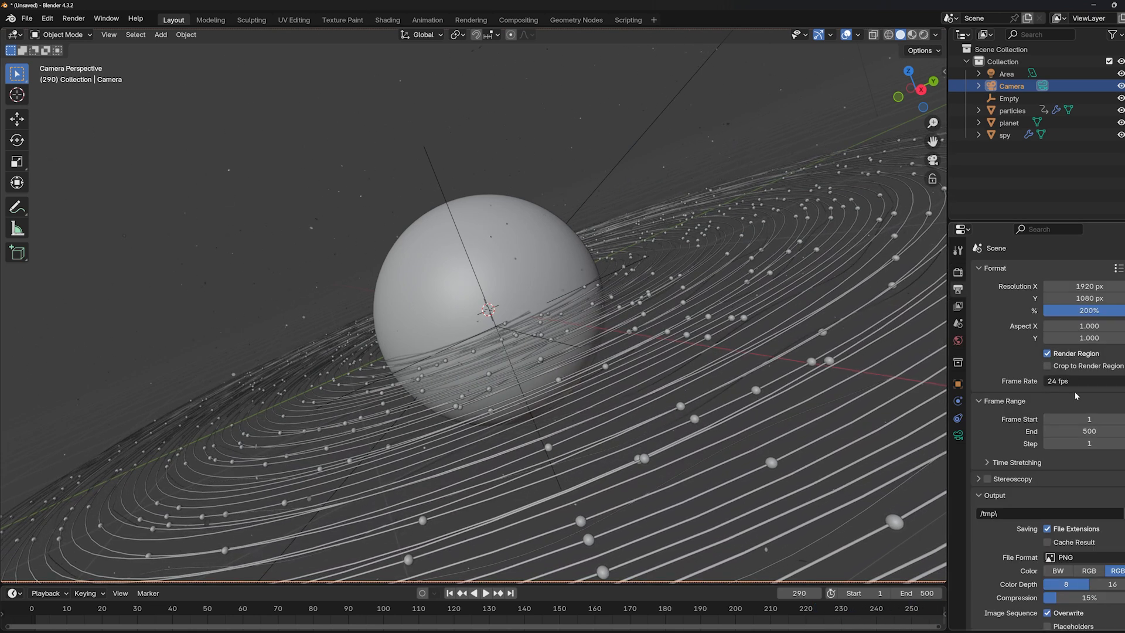
{"action": "left_click", "coordinate": [1095, 557]}
{"action": "left_click", "coordinate": [1099, 560]}
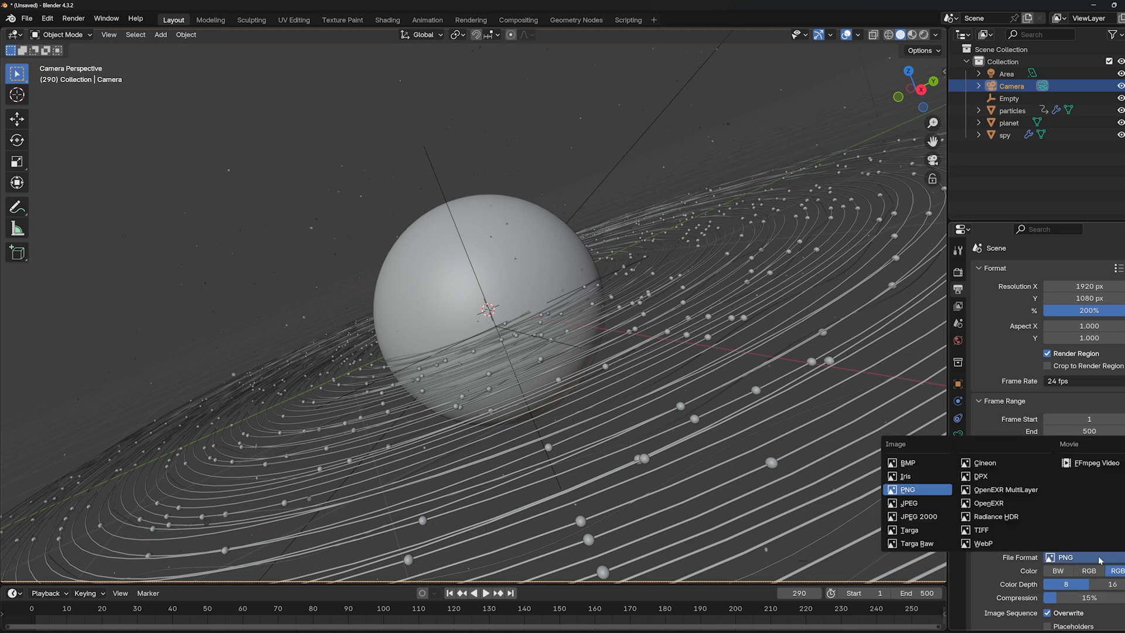
{"action": "left_click", "coordinate": [1095, 462]}
{"action": "left_click", "coordinate": [1012, 576]}
{"action": "scroll", "coordinate": [1085, 525], "scroll_direction": "down", "scroll_amount": 5}
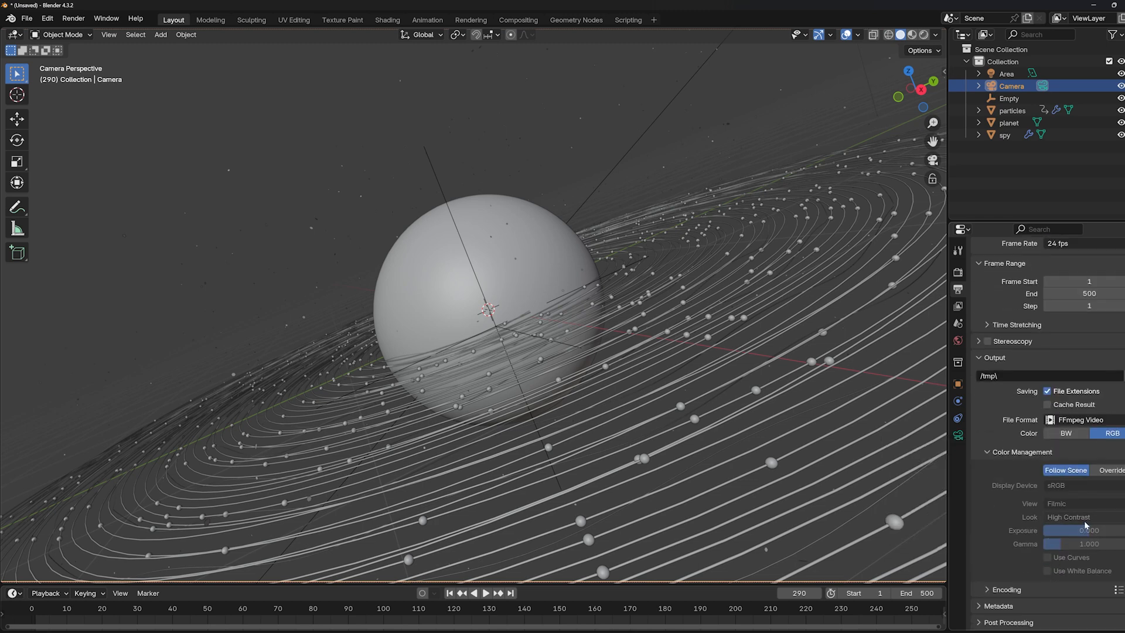
{"action": "left_click", "coordinate": [1020, 453]}
- Set the video encoding container to MPEG-4 and change the output quality preset
{"action": "left_click", "coordinate": [1011, 593]}
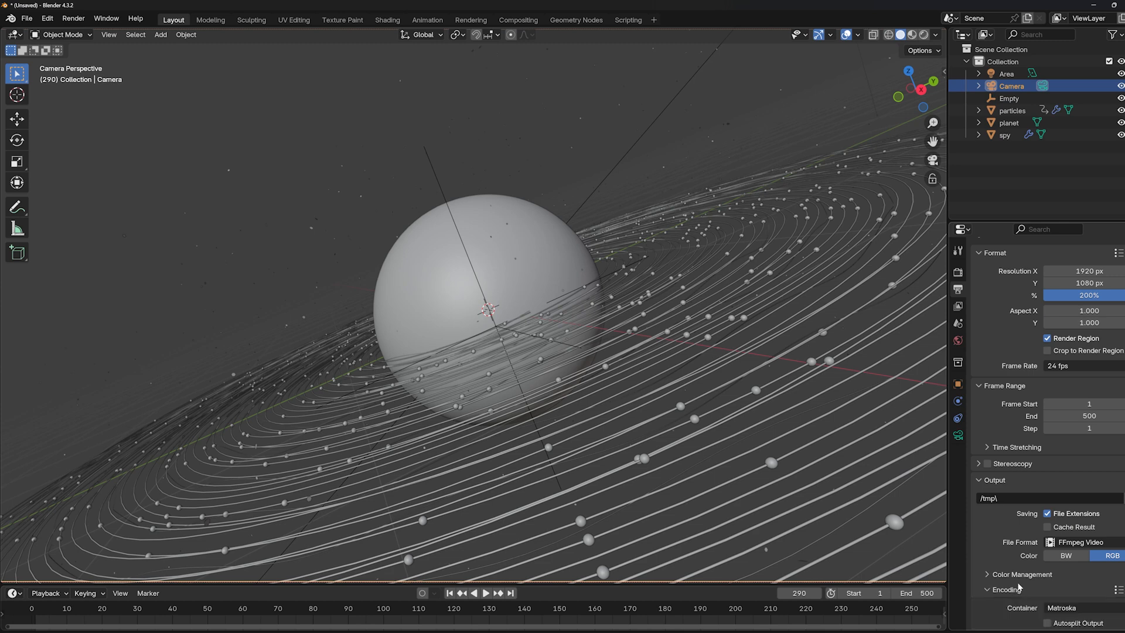
{"action": "scroll", "coordinate": [1075, 533], "scroll_direction": "down", "scroll_amount": 3}
{"action": "left_click", "coordinate": [1076, 533]}
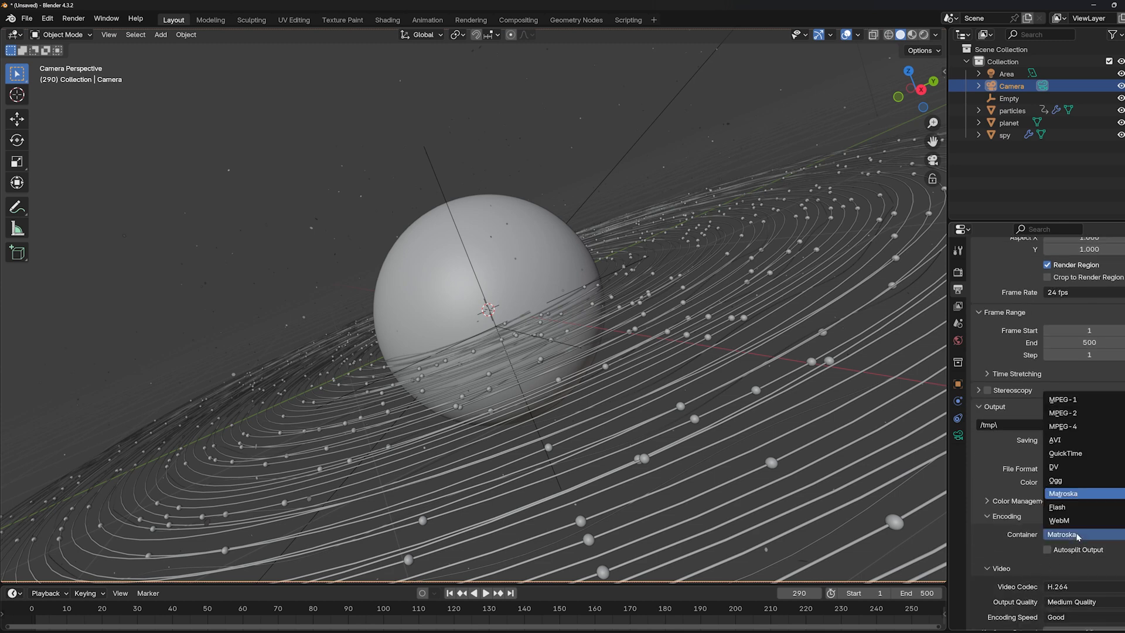
{"action": "left_click", "coordinate": [1085, 454]}
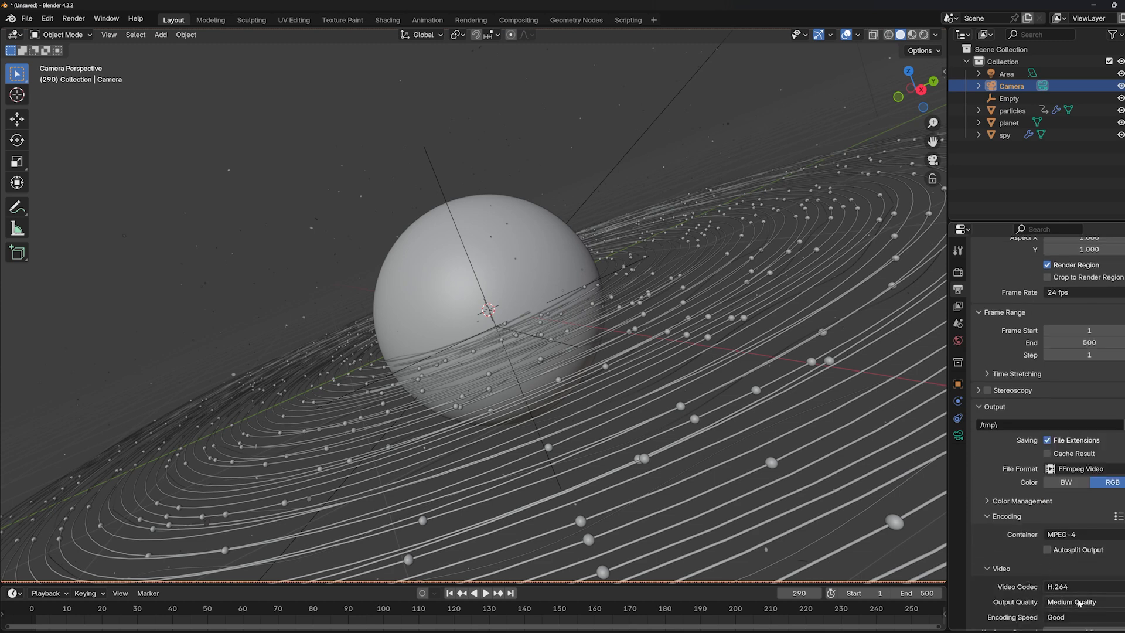
{"action": "left_click", "coordinate": [1072, 601]}
{"action": "left_click", "coordinate": [1071, 524]}
{"action": "scroll", "coordinate": [1004, 342], "scroll_direction": "up", "scroll_amount": 4}
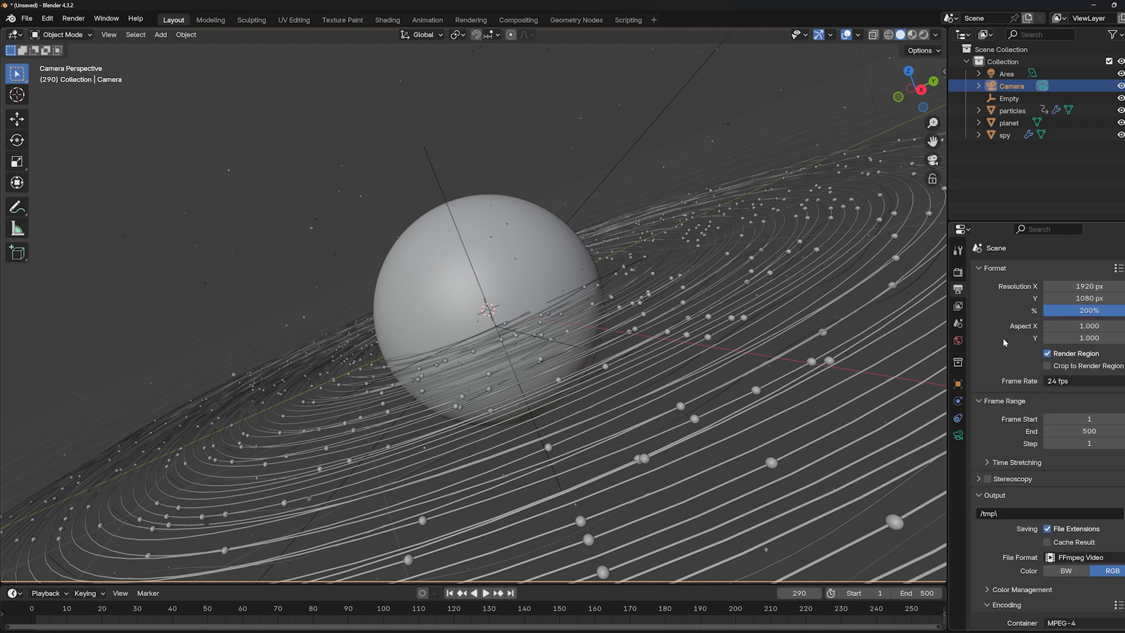
- Review the render sampling settings and bring up the render commands
{"action": "left_click", "coordinate": [959, 274]}
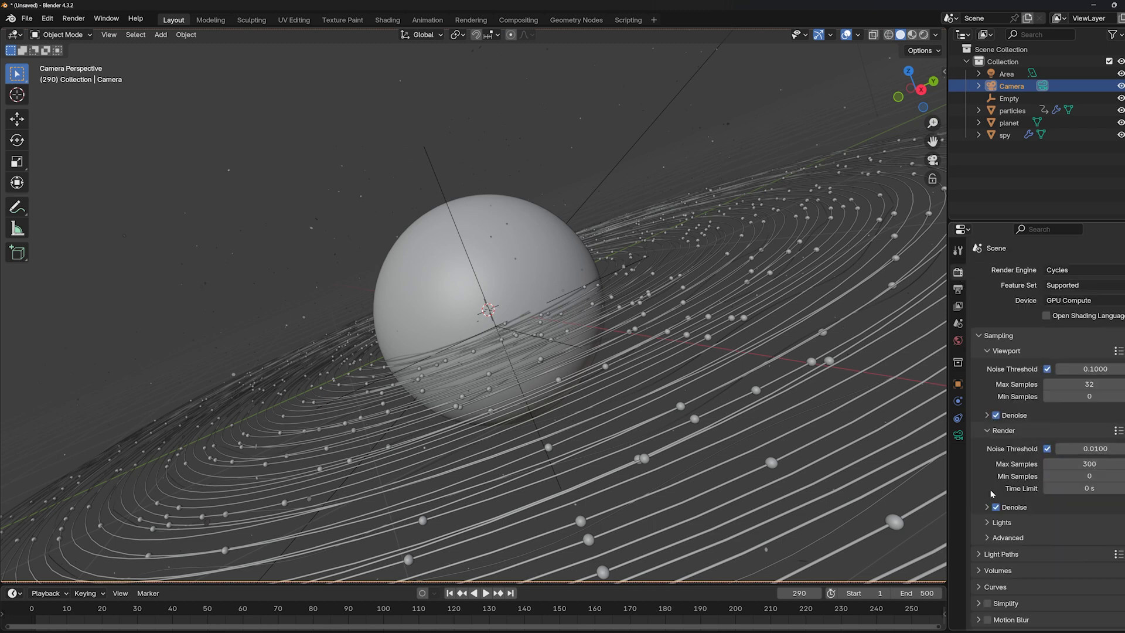
{"action": "left_click", "coordinate": [66, 18]}
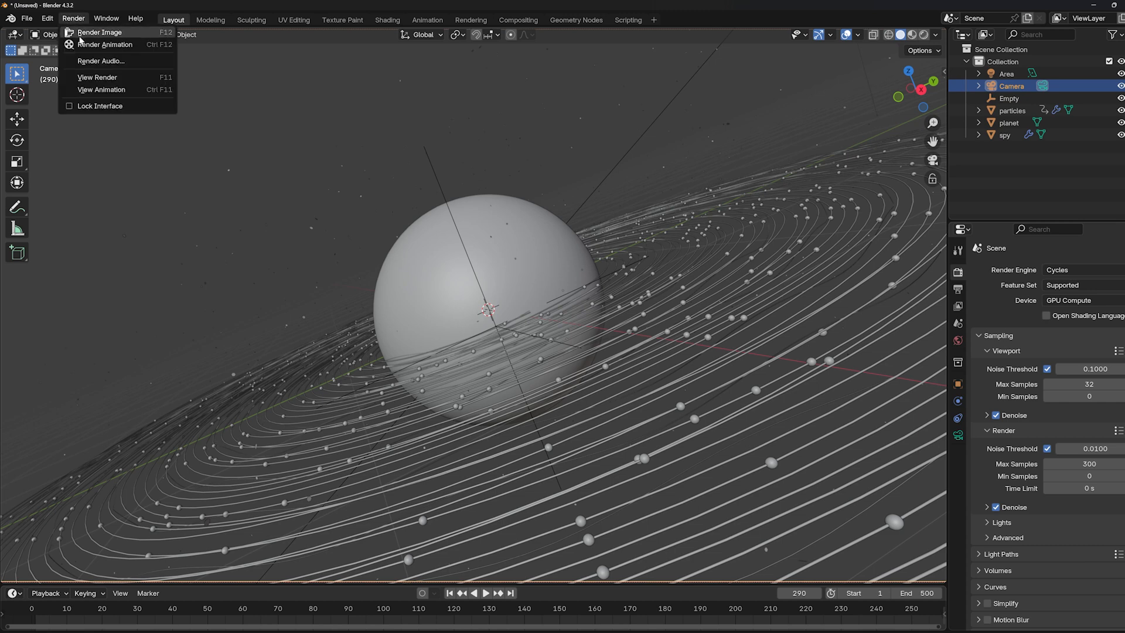